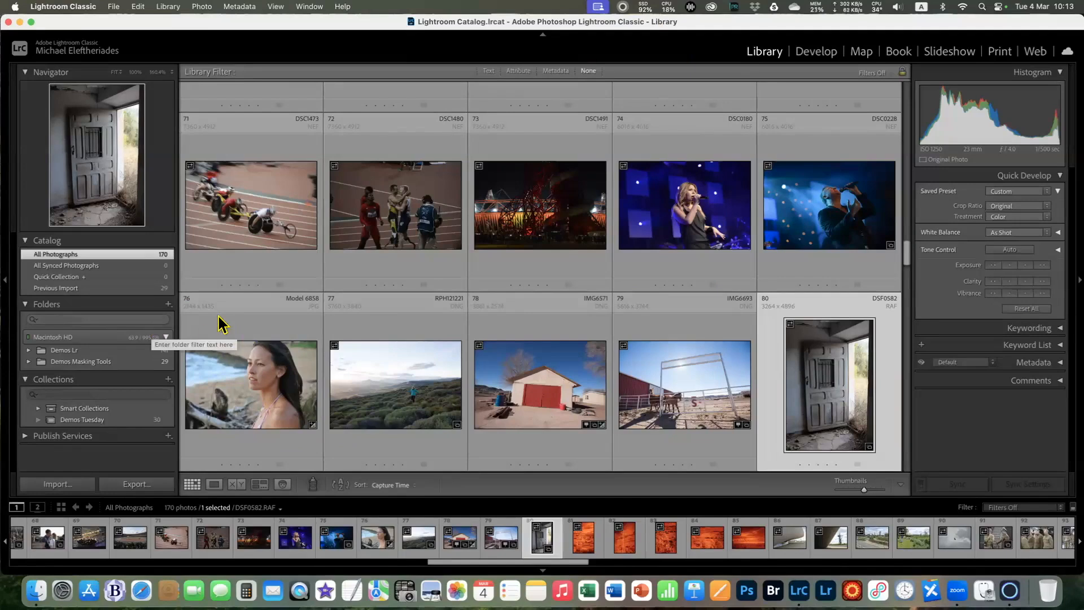
Review the Metadata options in Catalog Settings, including automatic writing of changes into XMP, and close the dialog
click(79, 7)
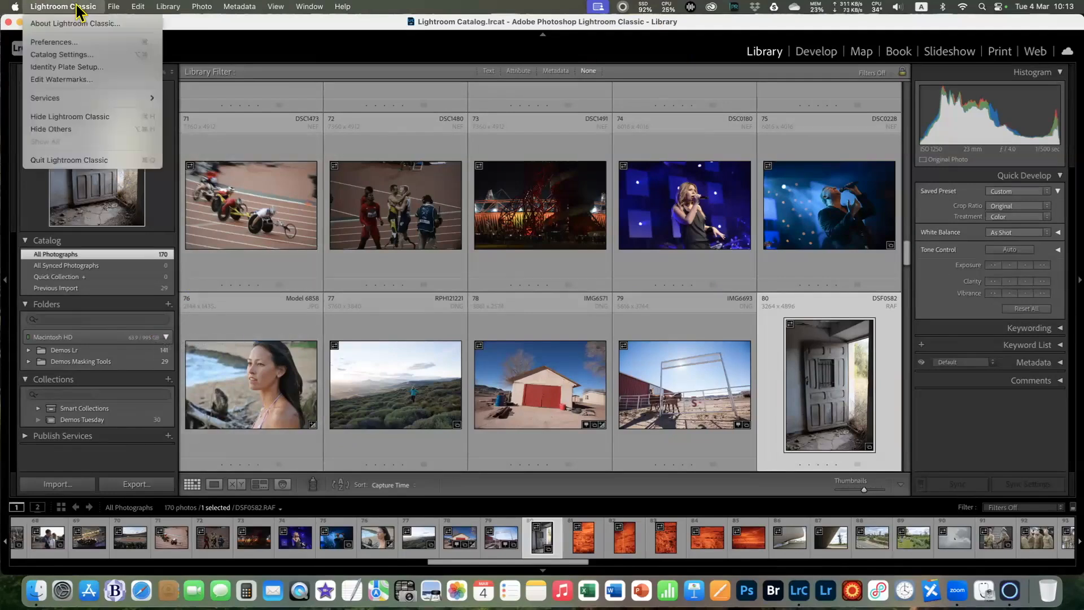
click(70, 55)
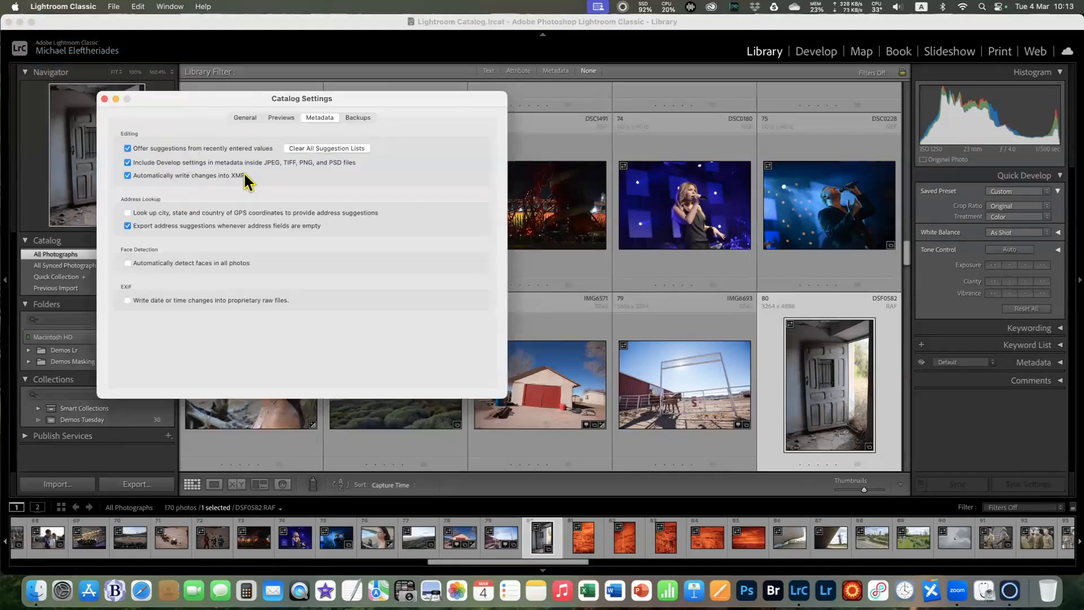
click(104, 100)
Review the General and Presets preferences, including the raw defaults for specific cameras, and close Preferences
click(78, 6)
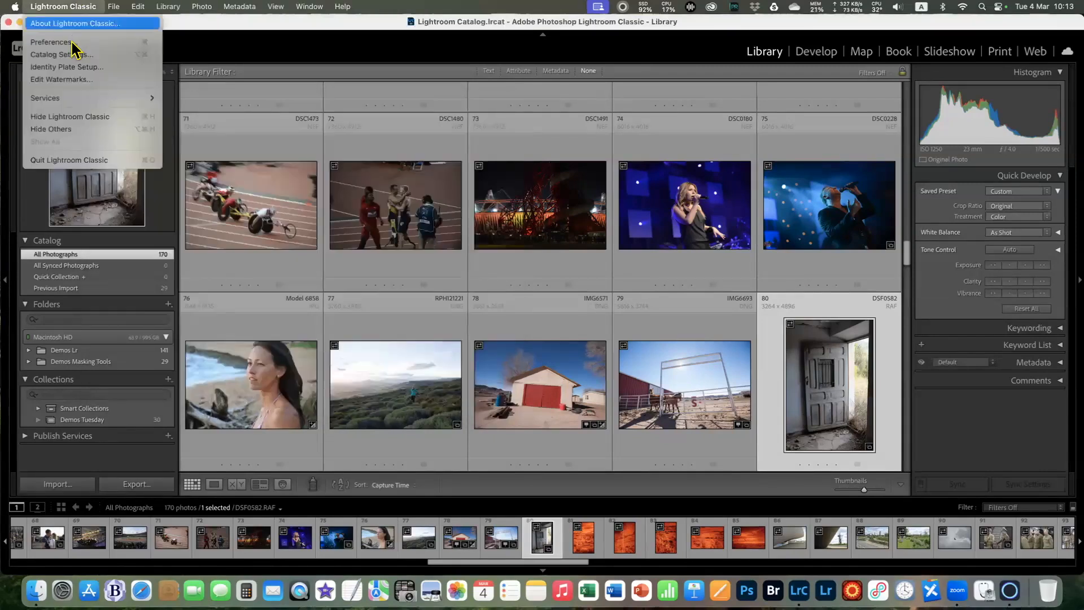
click(72, 44)
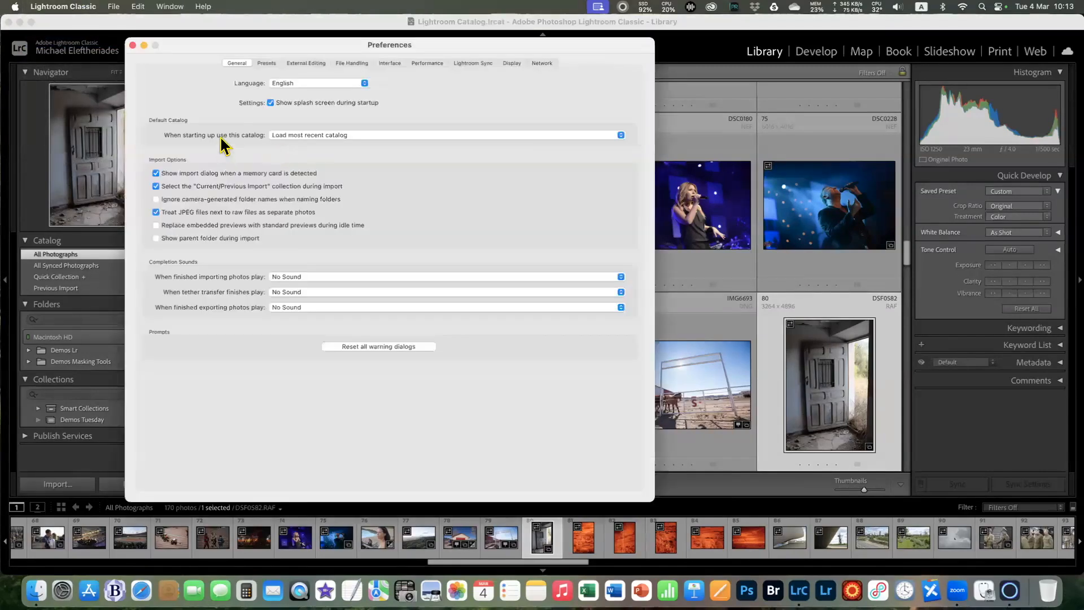
click(266, 63)
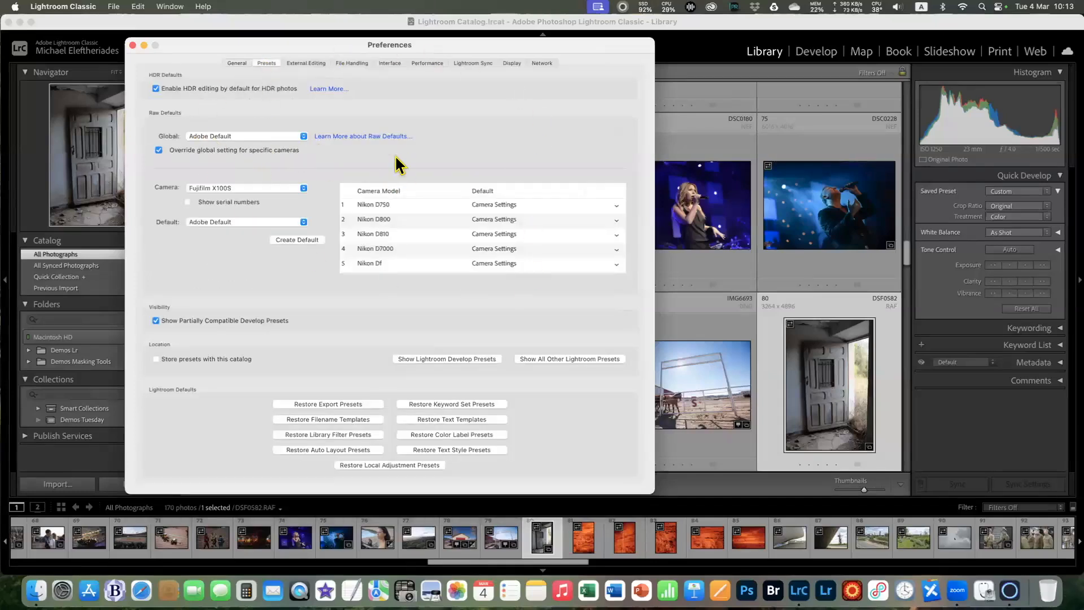
scroll(450, 265, down, 3)
scroll(457, 257, up, 3)
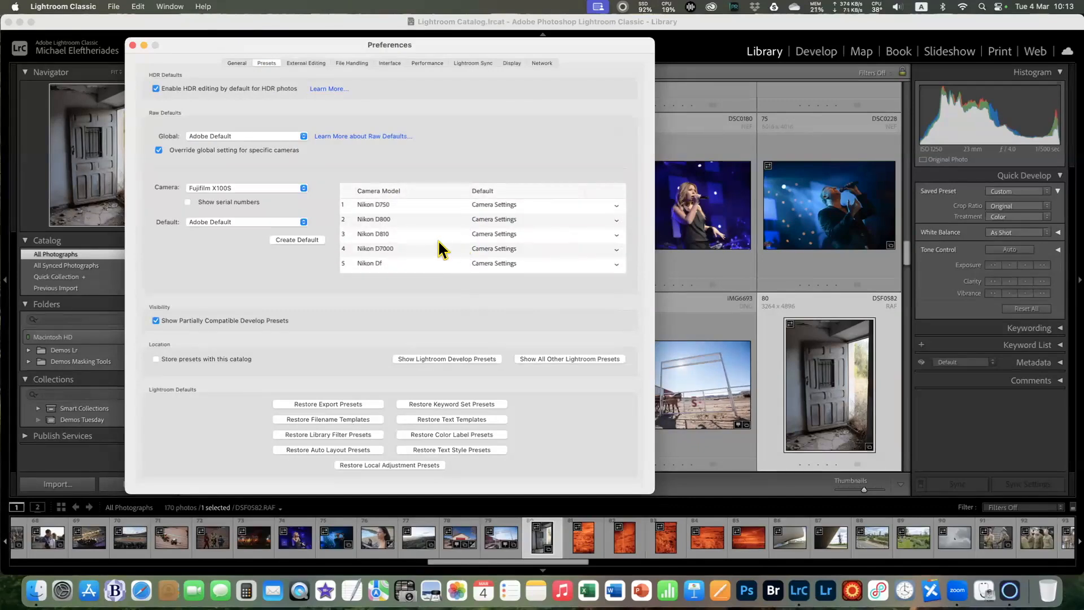
scroll(440, 244, up, 2)
click(133, 45)
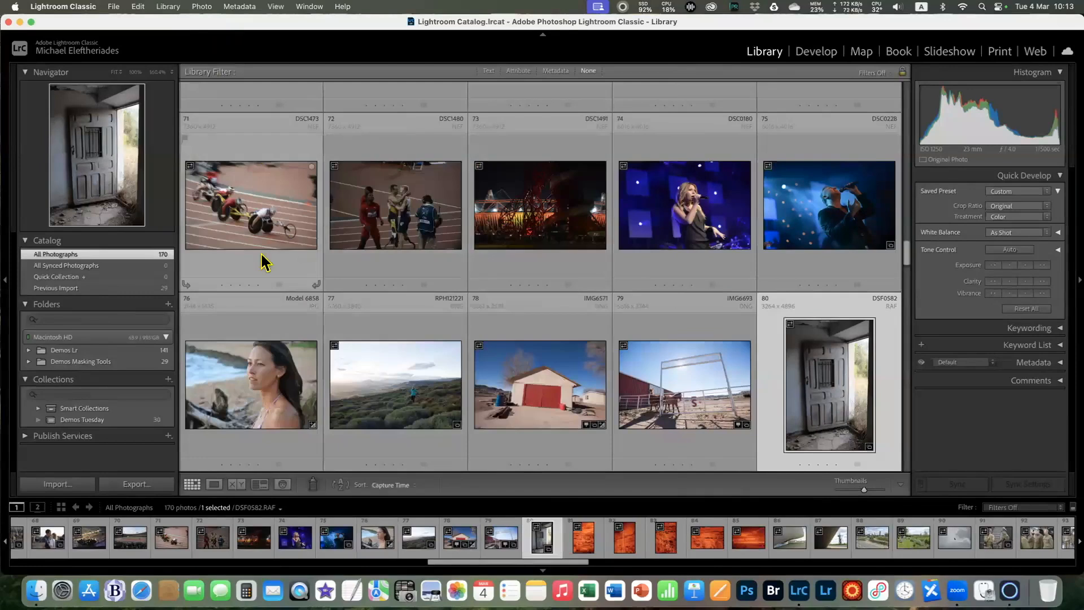
Open photo DSC2013 from the Demos Tuesday collection in the Develop module
mouse_move(88, 422)
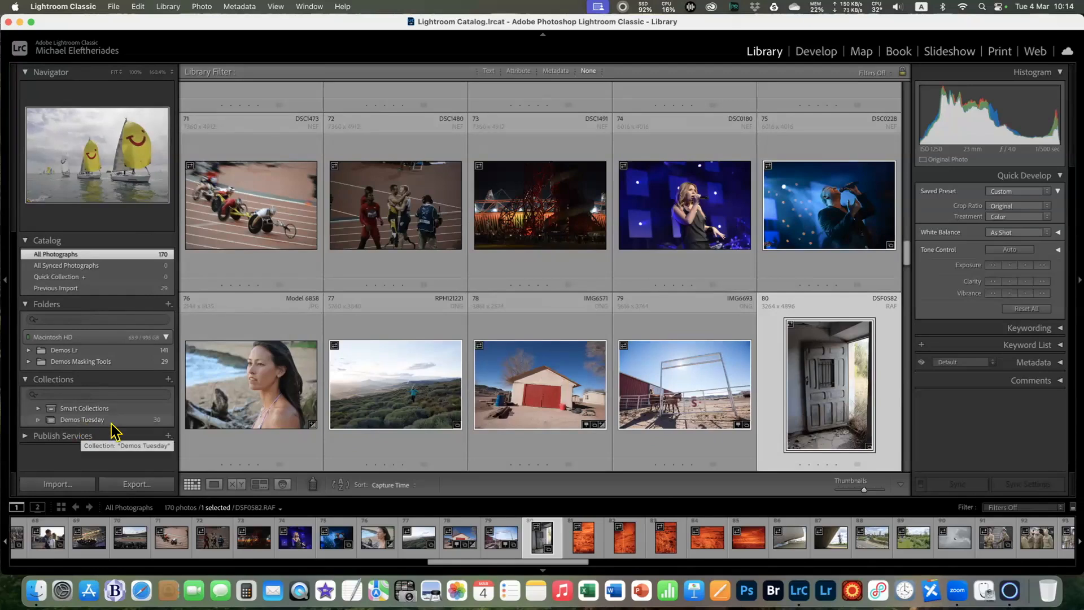
click(80, 420)
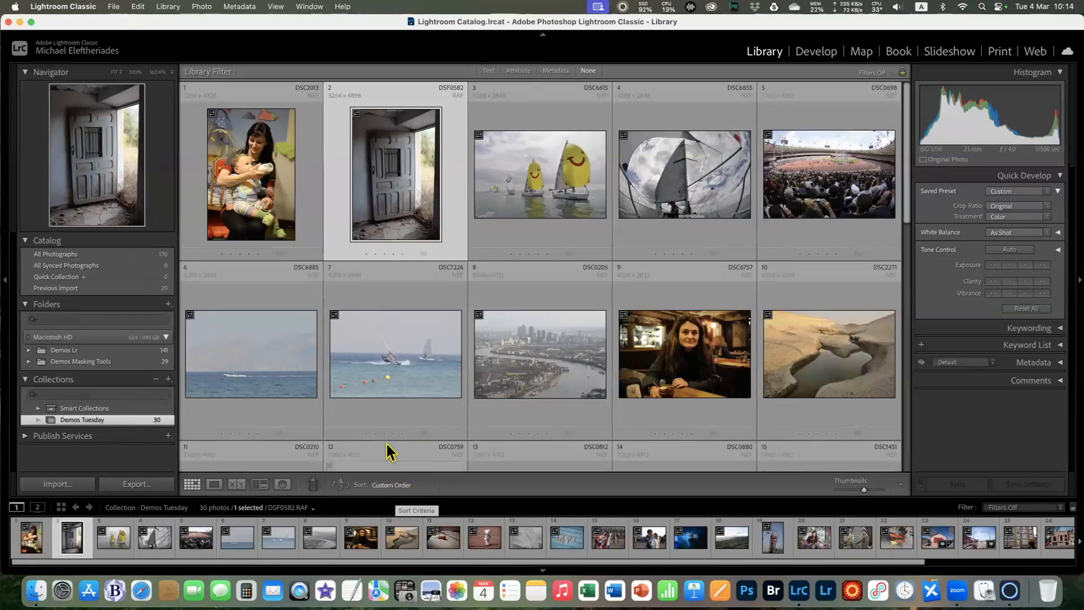
click(261, 218)
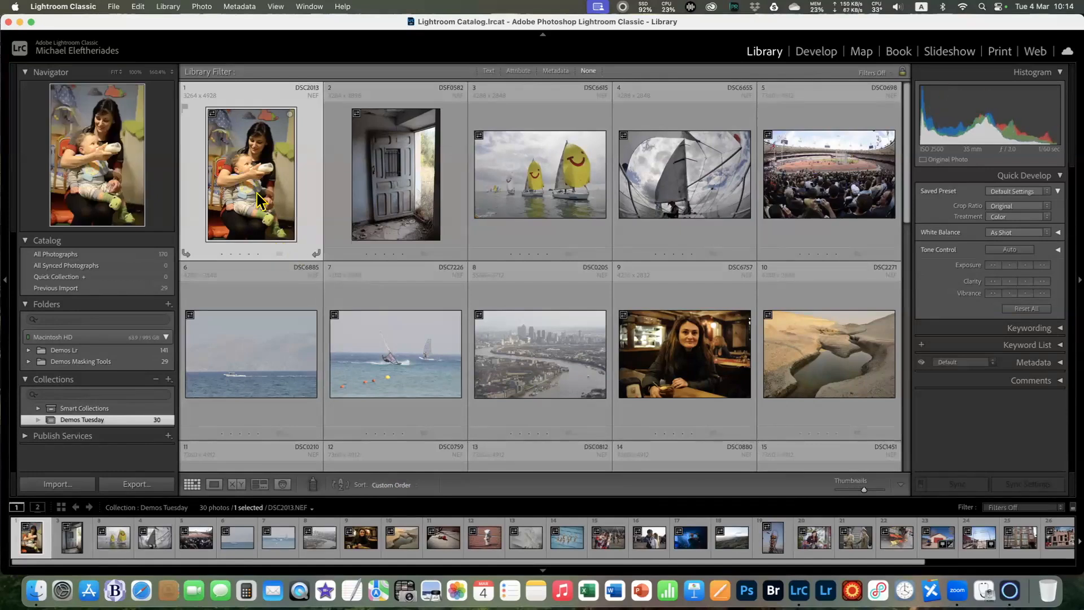
click(817, 56)
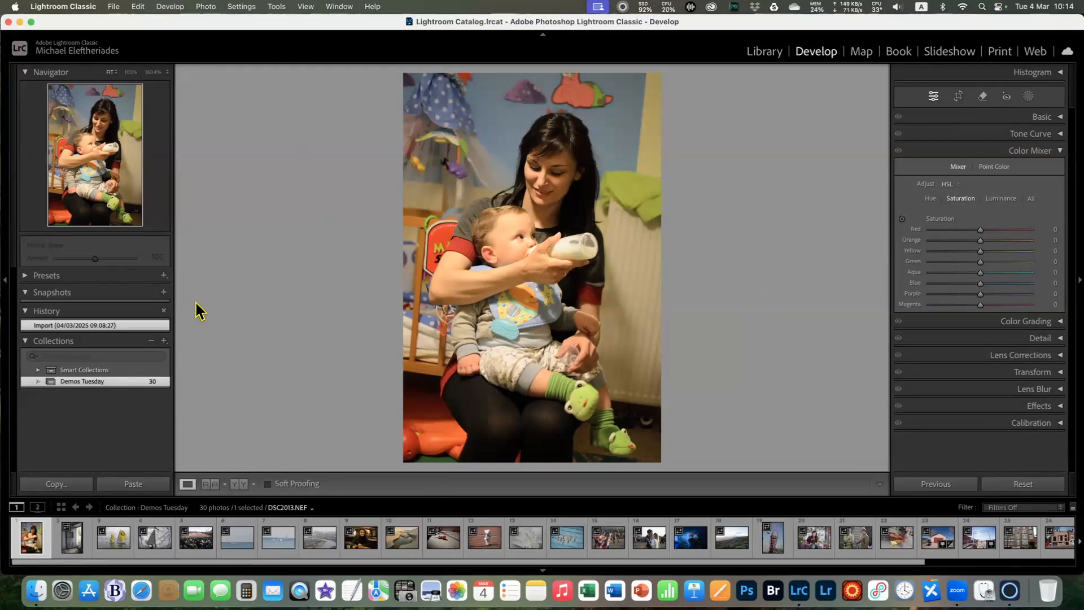
Check the display options for the Presets, Snapshots, History and Collections panels, including Solo Mode, without changing them
right_click(92, 275)
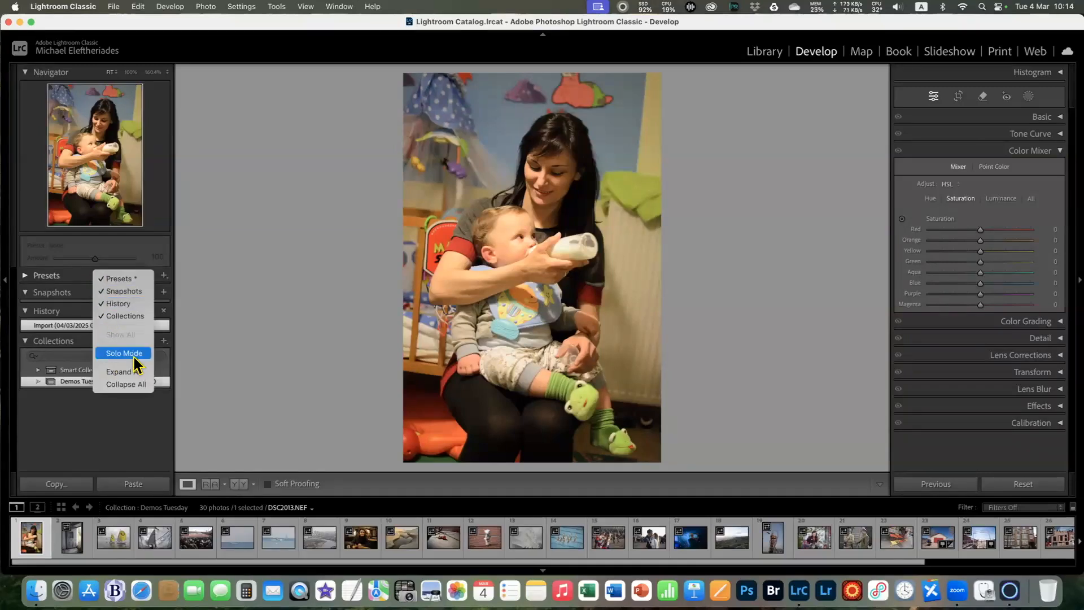
click(203, 261)
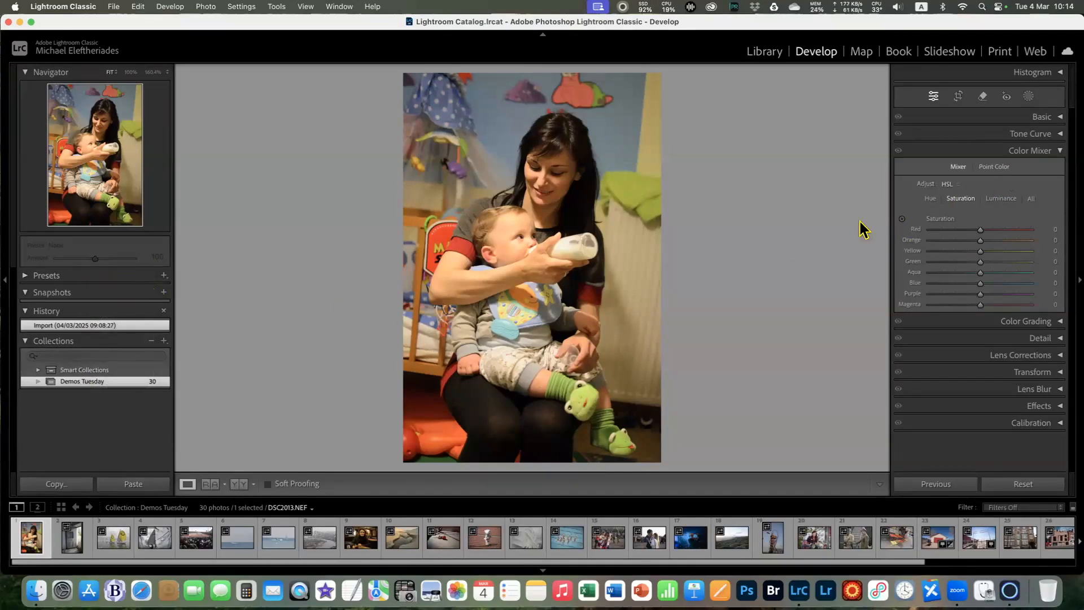
right_click(99, 274)
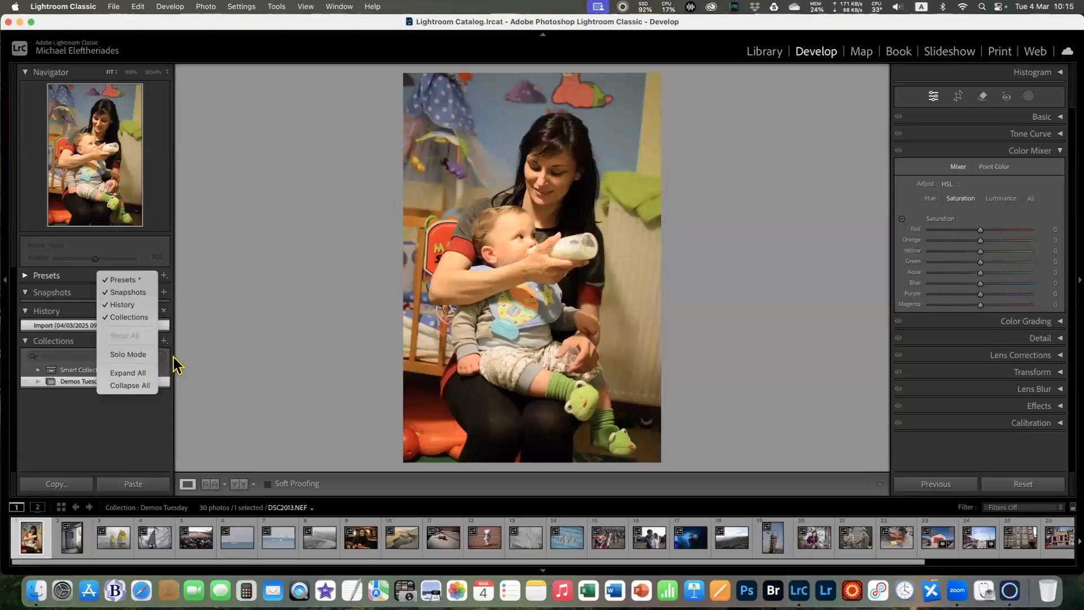
click(265, 349)
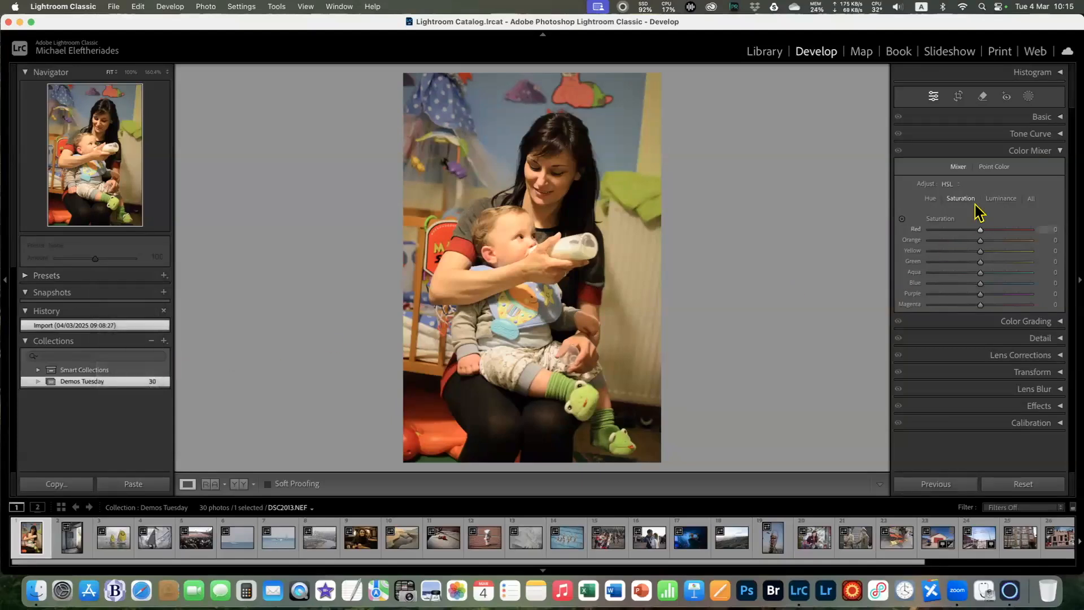
Examine the order and visibility options in Customize Develop Panel and close it without saving
right_click(954, 155)
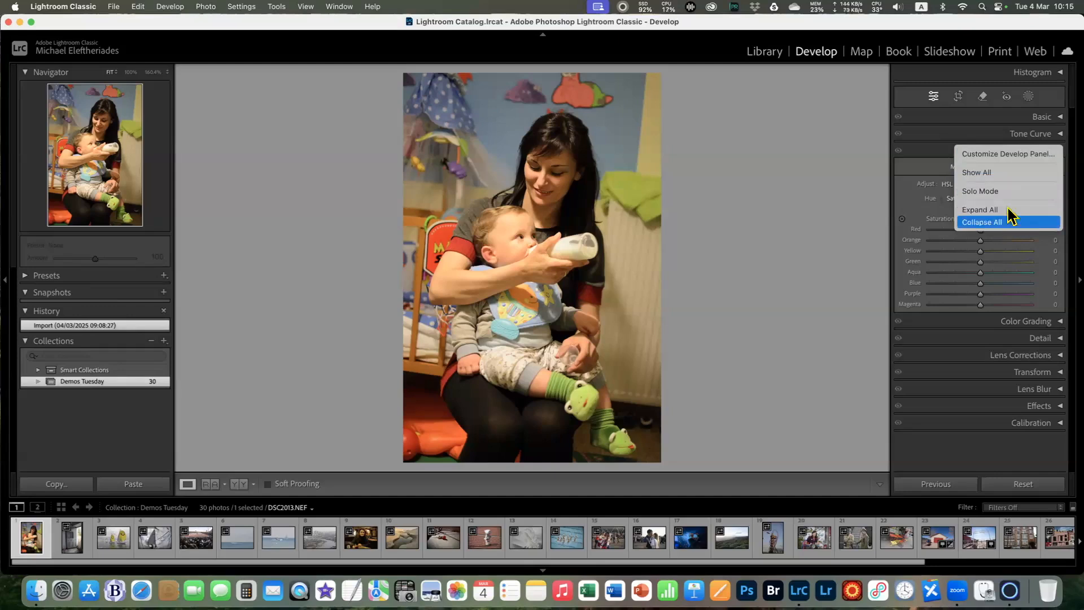
click(1003, 155)
drag(509, 103, 291, 156)
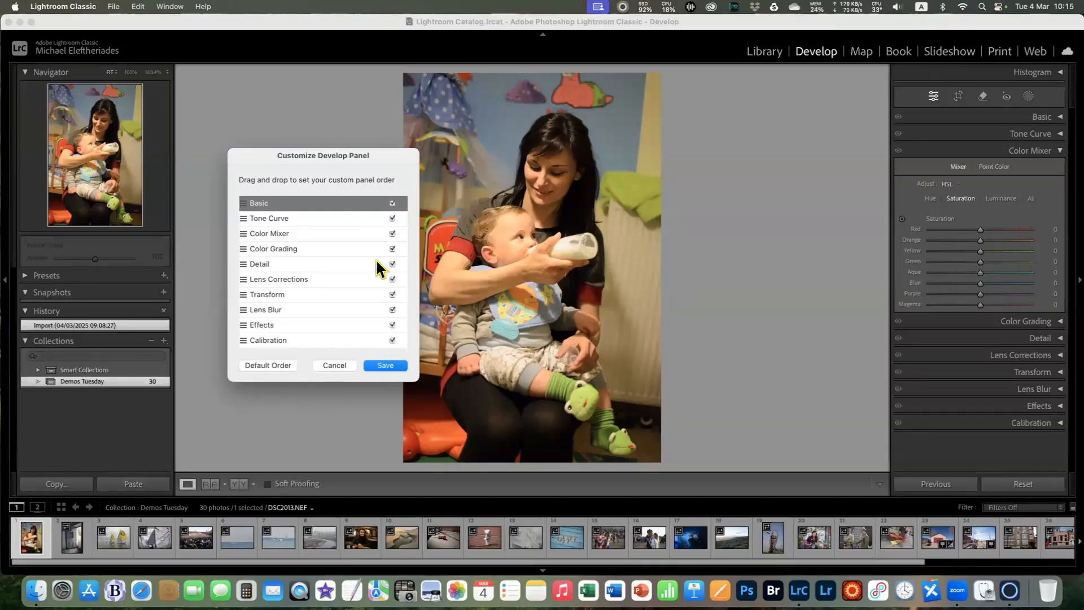
drag(269, 312, 317, 308)
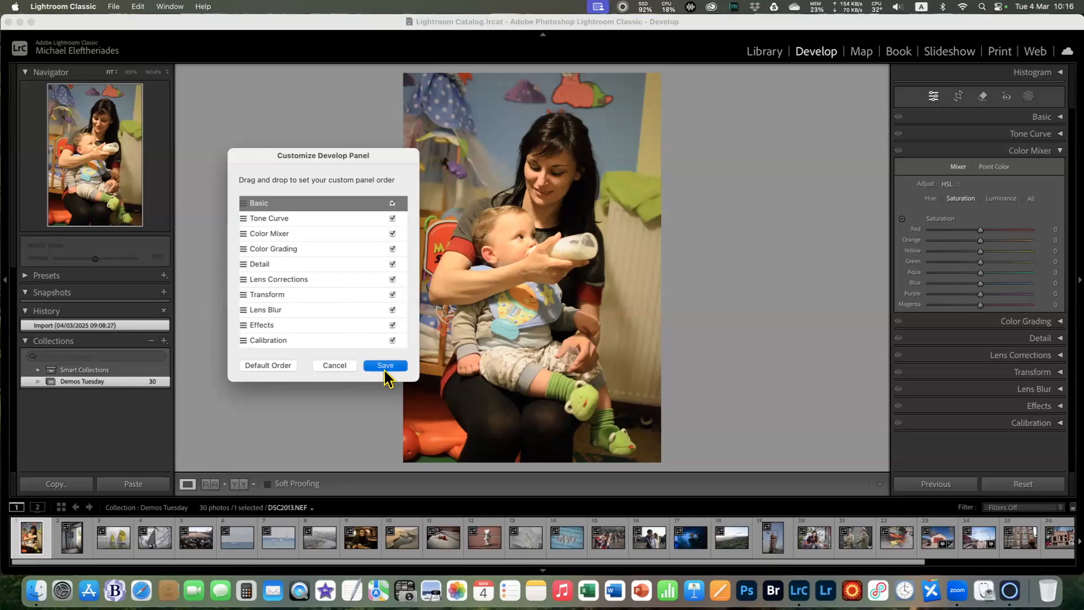
click(334, 366)
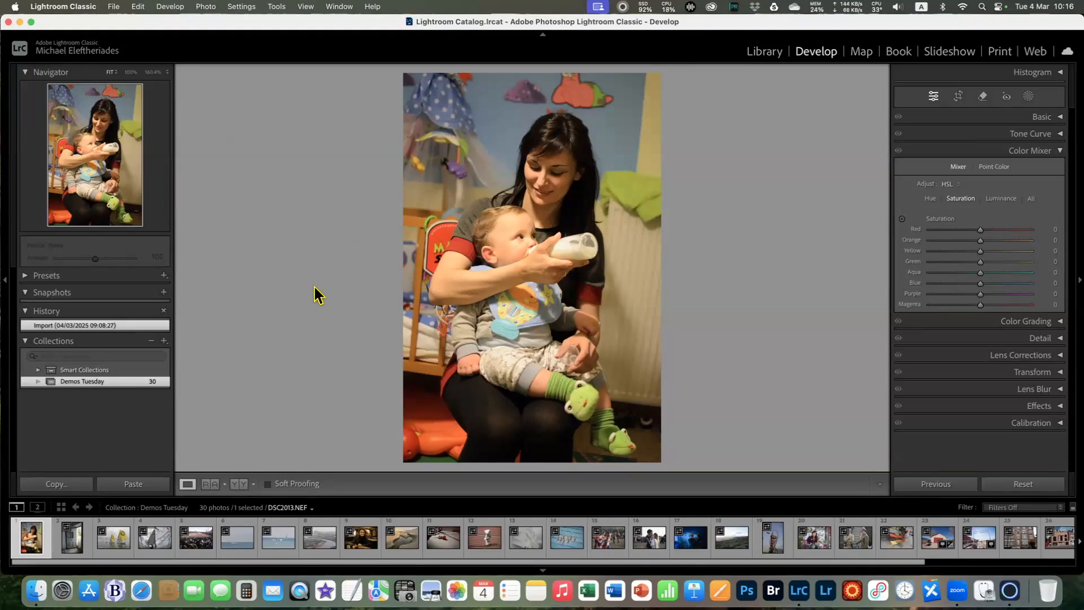
Try Darker Gray and Dark Gray as the background color around the photo, and return to Medium Gray
right_click(272, 232)
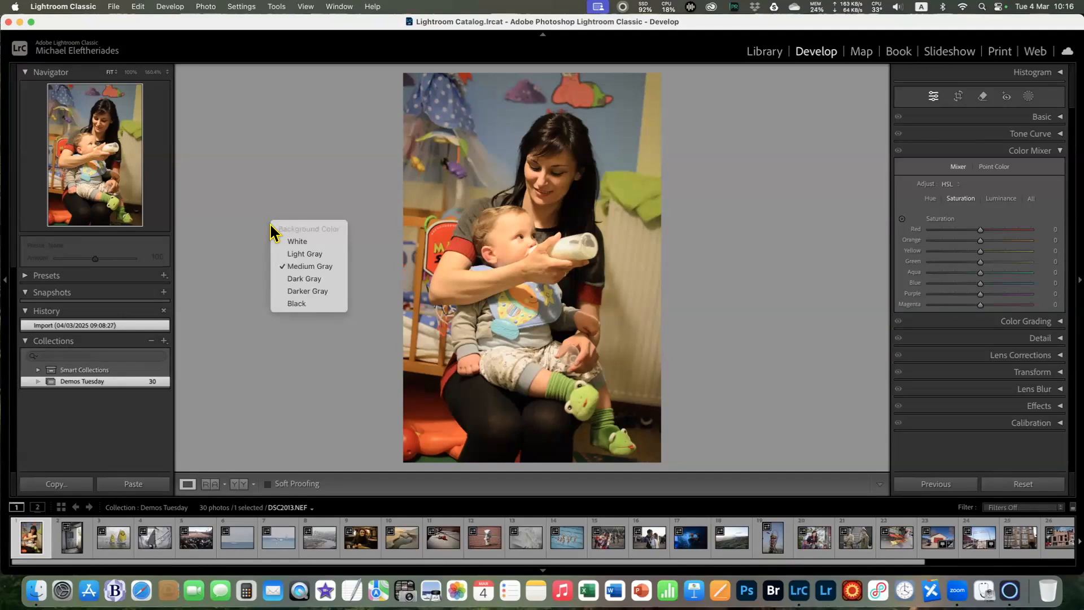
click(315, 291)
right_click(295, 261)
click(324, 305)
right_click(288, 248)
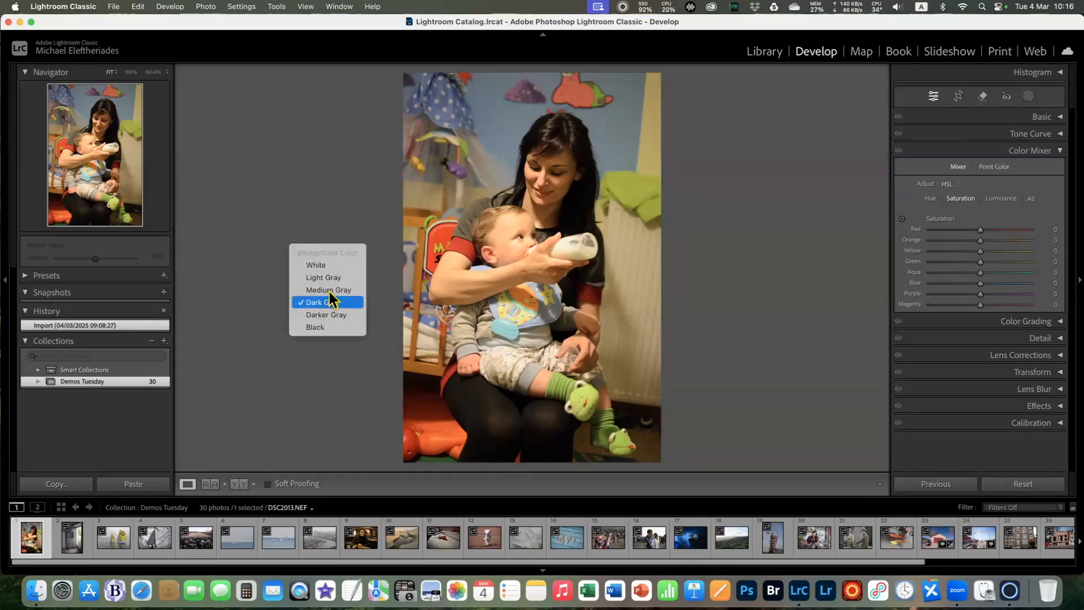
click(325, 289)
Compare Black and Dark Gray backgrounds around the photo, and restore the Medium Gray background color
right_click(297, 258)
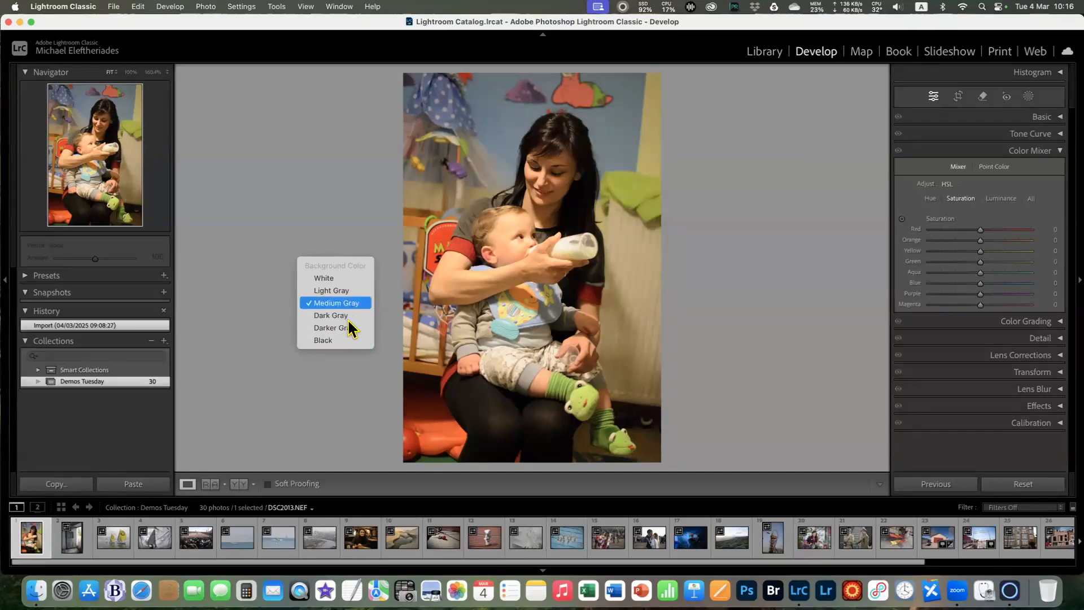
click(346, 340)
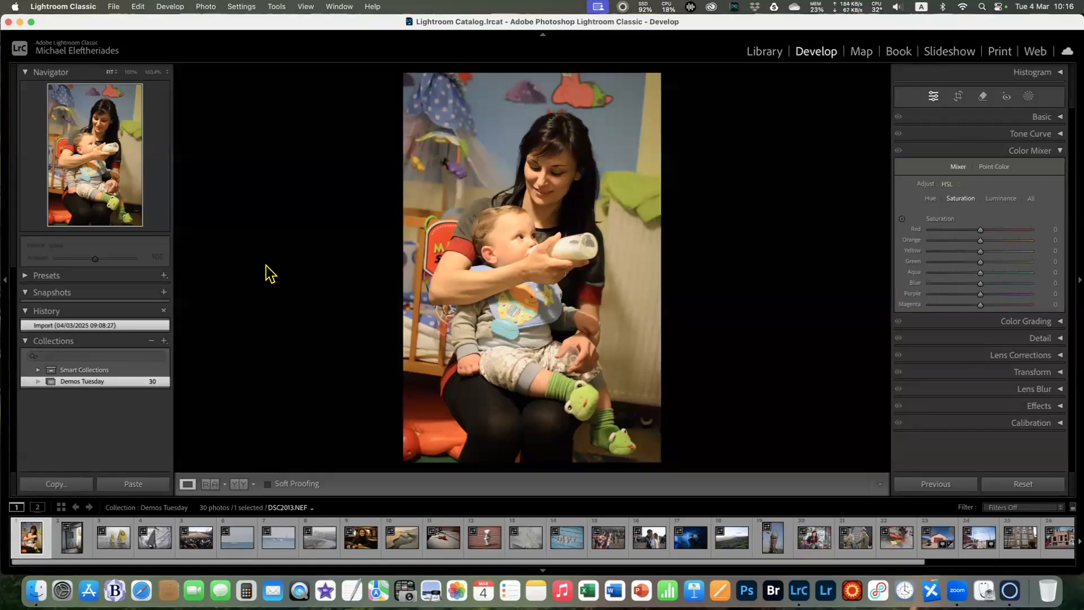
right_click(284, 262)
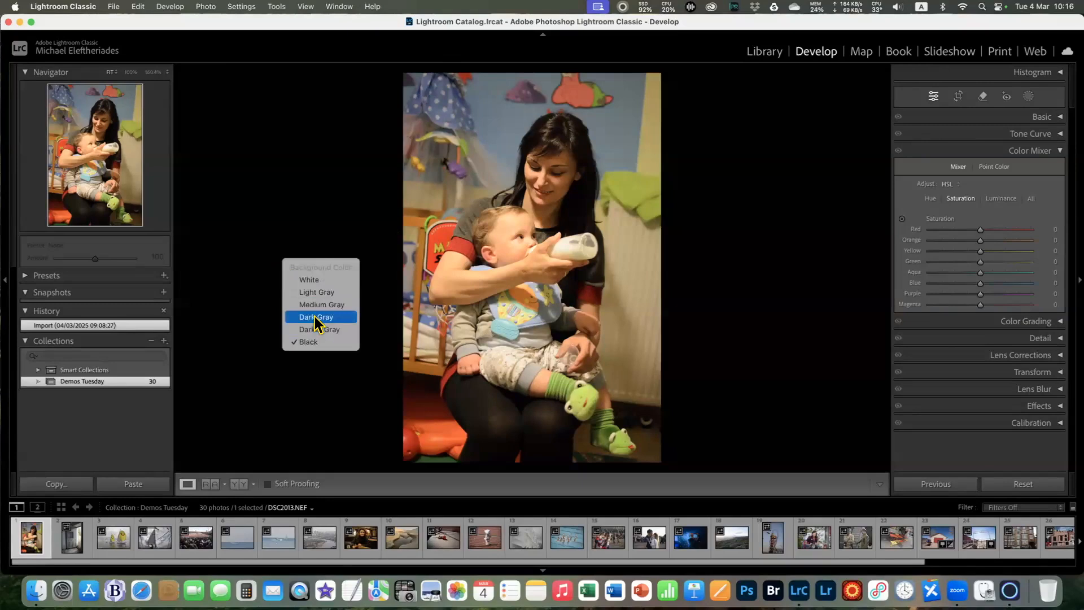
click(315, 316)
right_click(287, 277)
click(312, 313)
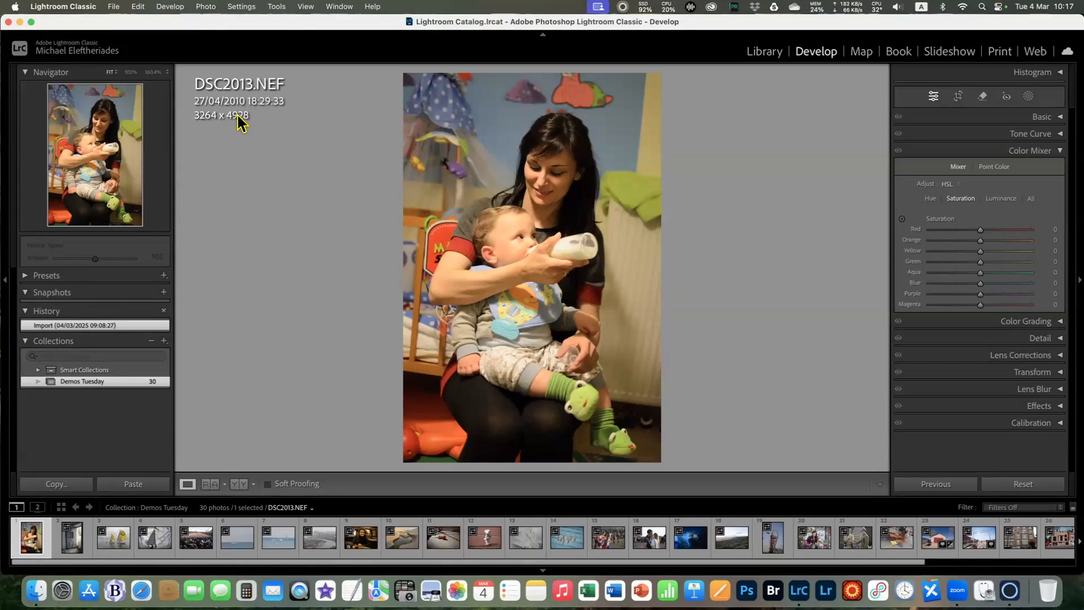
Switch the photo's info overlay to the exposure and lens details, and expand the Histogram
key(i)
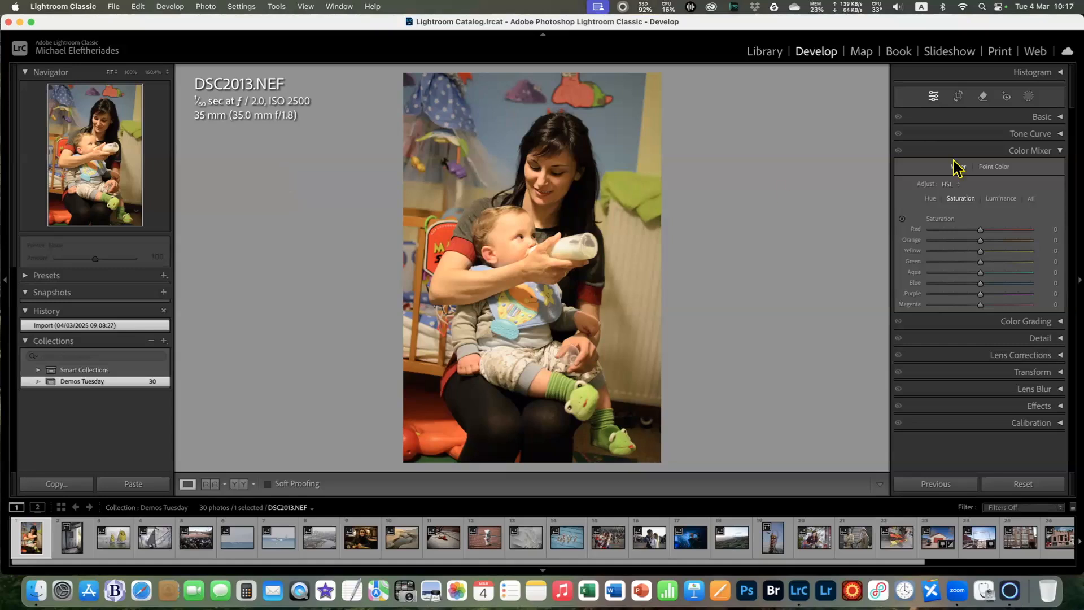
click(1059, 71)
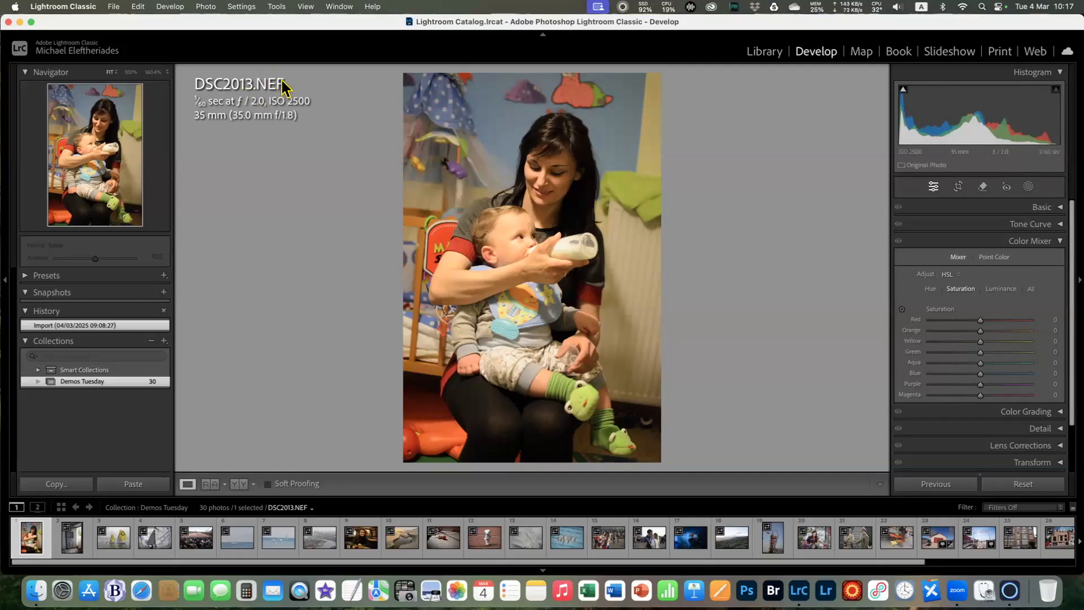
Review the Loupe Info 1 and Loupe Info 2 fields in Develop View Options and close the dialog
click(305, 8)
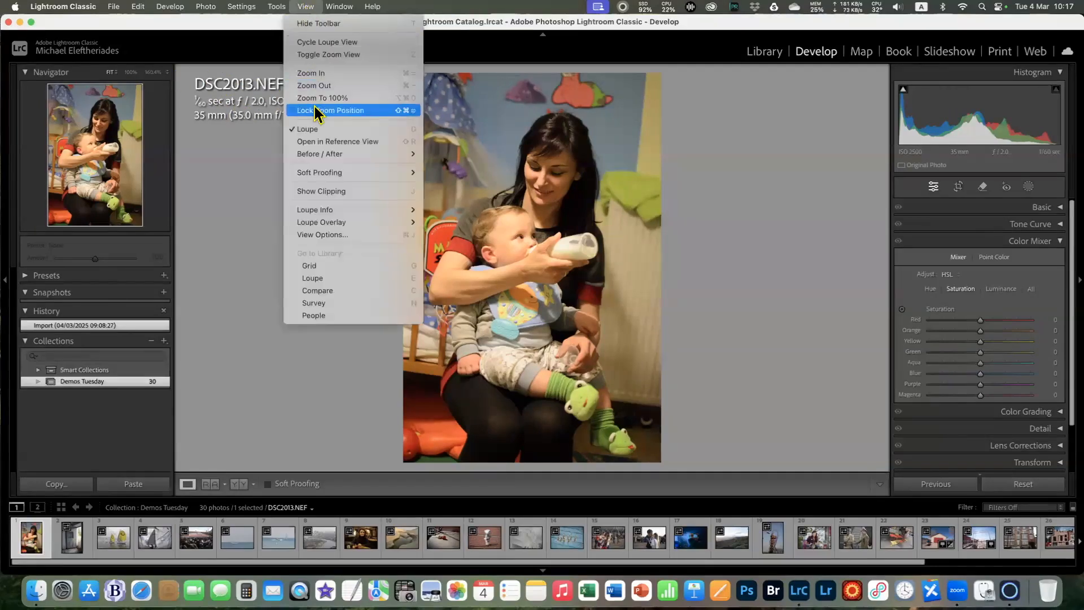
click(324, 234)
drag(547, 131, 300, 167)
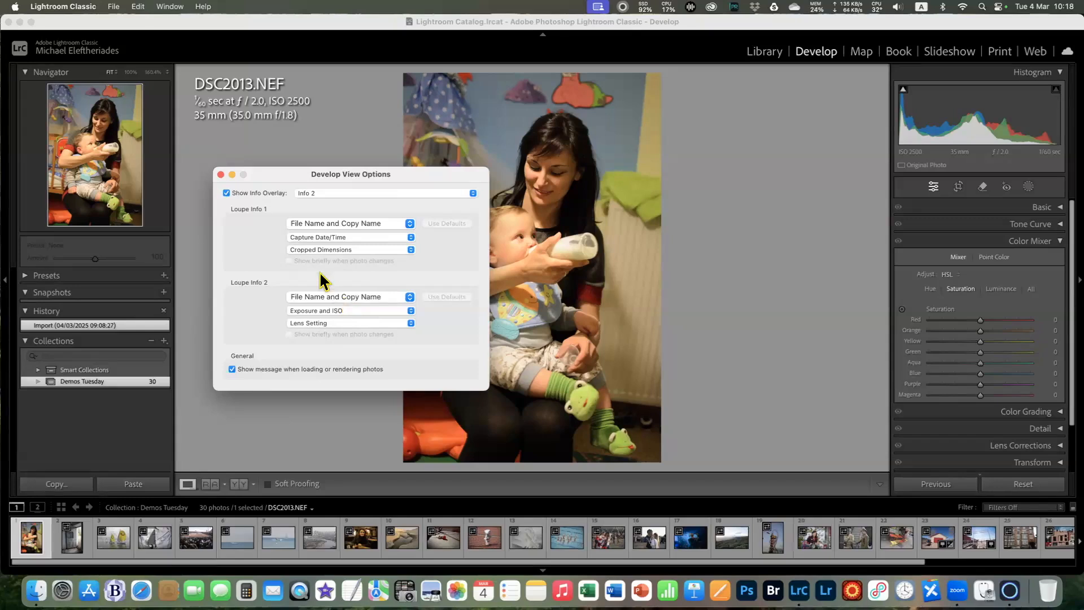
click(221, 175)
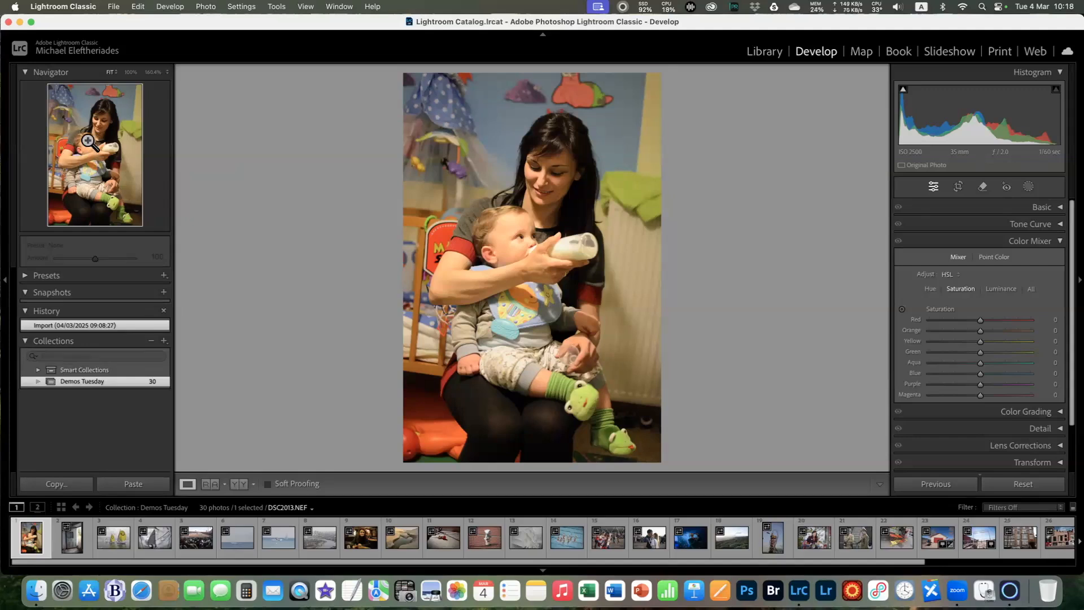
View the photo at Fill zoom, pan up and down across it, and return to Fit
click(114, 72)
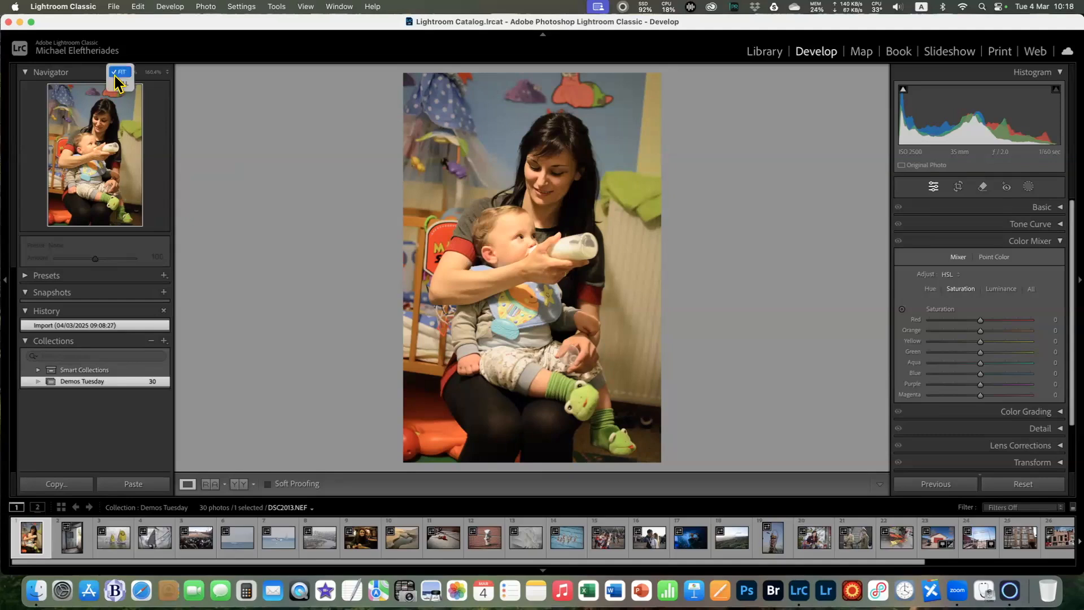
click(119, 83)
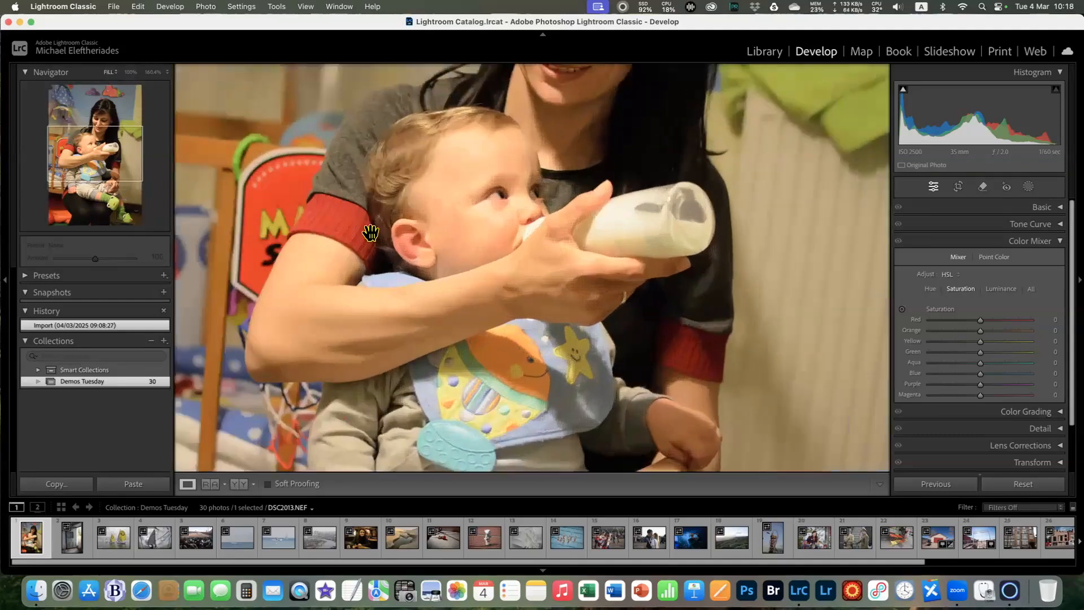
drag(434, 234, 474, 99)
drag(468, 275, 482, 109)
drag(478, 151, 502, 392)
click(112, 72)
click(119, 62)
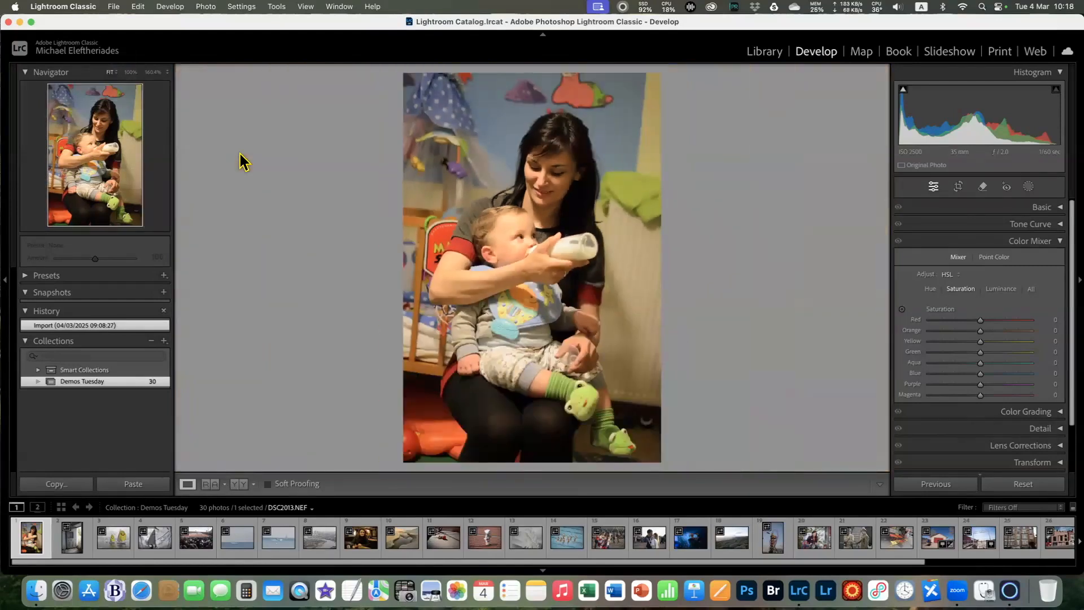
Zoom the photo to 100% and pan to the woman's face
click(131, 73)
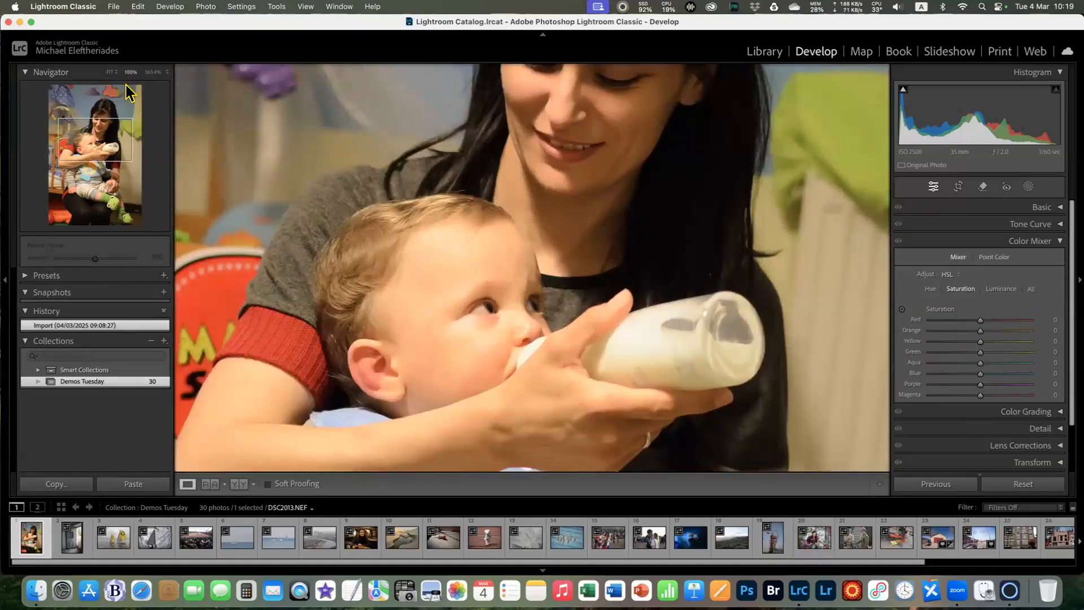
drag(515, 188, 504, 287)
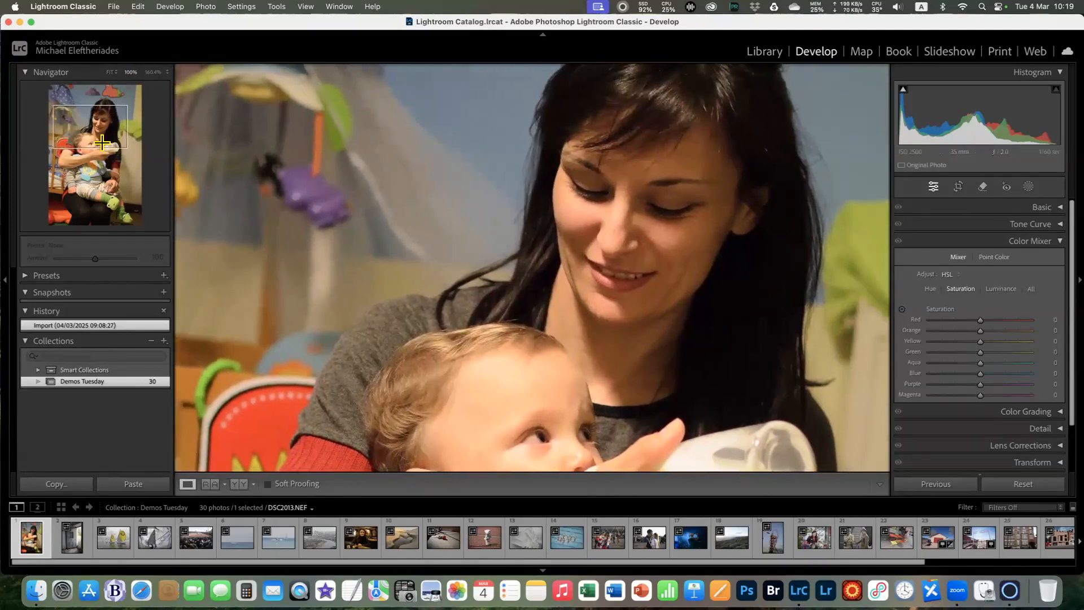
Pan around the woman's face, view the photo at 200% and at 25% zoom, and return to 100%
mouse_move(95, 147)
mouse_down()
mouse_move(102, 173)
mouse_move(100, 133)
mouse_move(99, 212)
mouse_move(105, 145)
mouse_up()
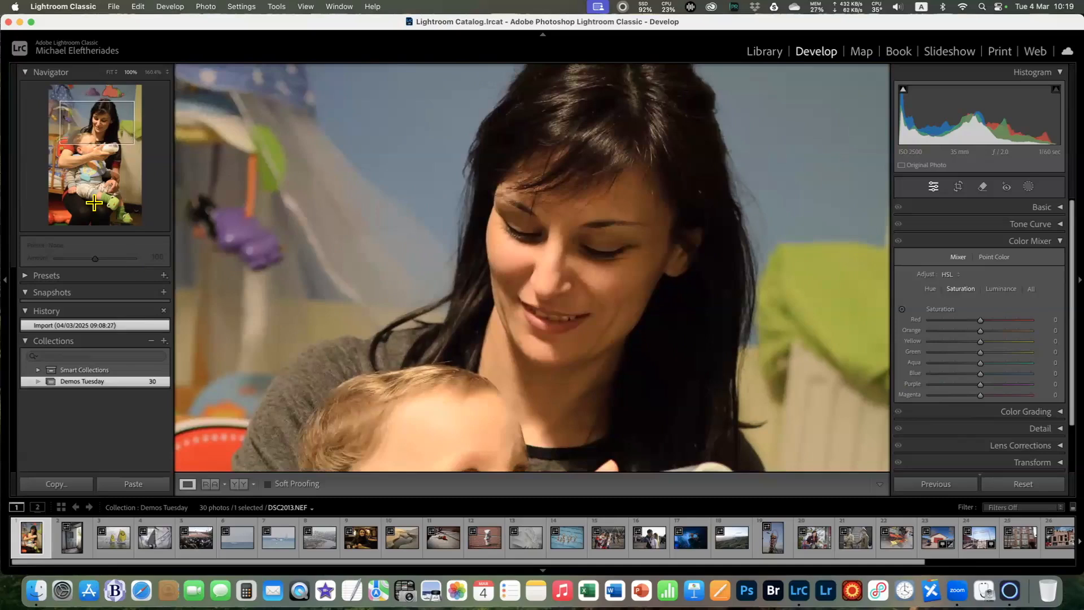
click(166, 72)
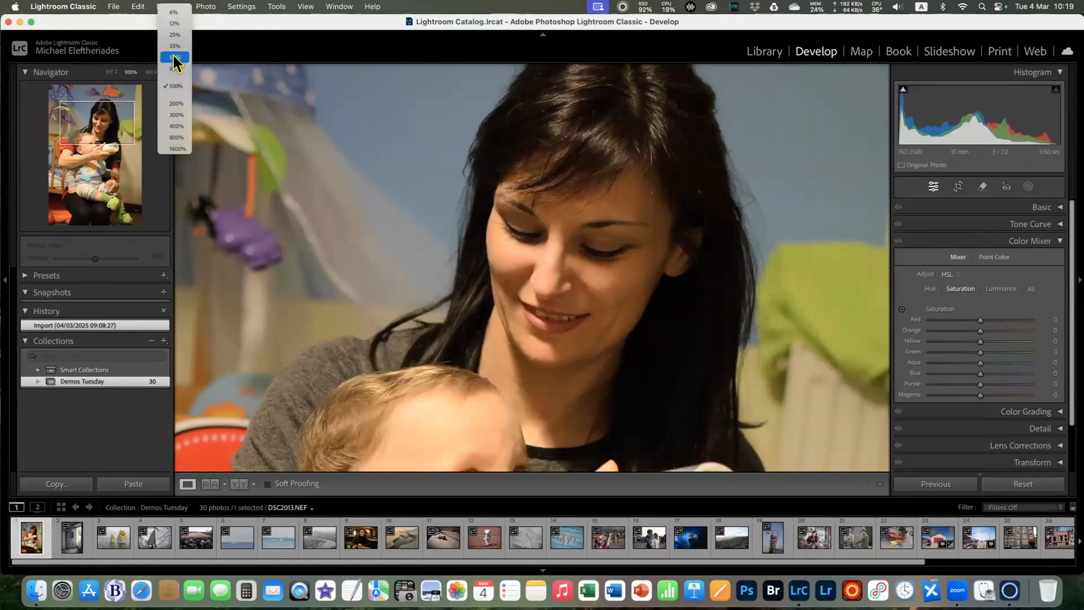
click(176, 104)
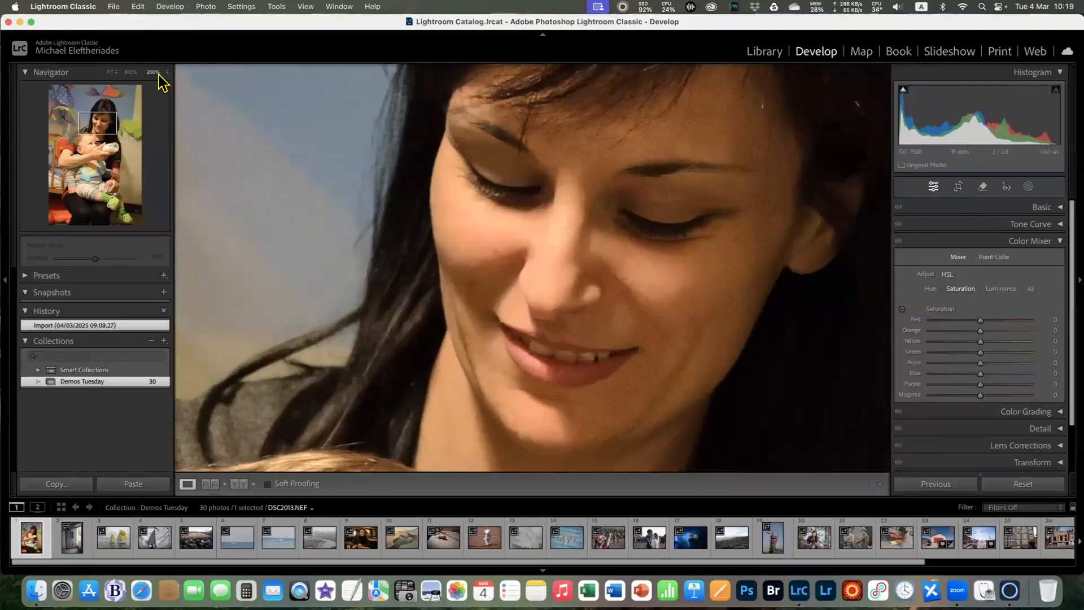
click(167, 72)
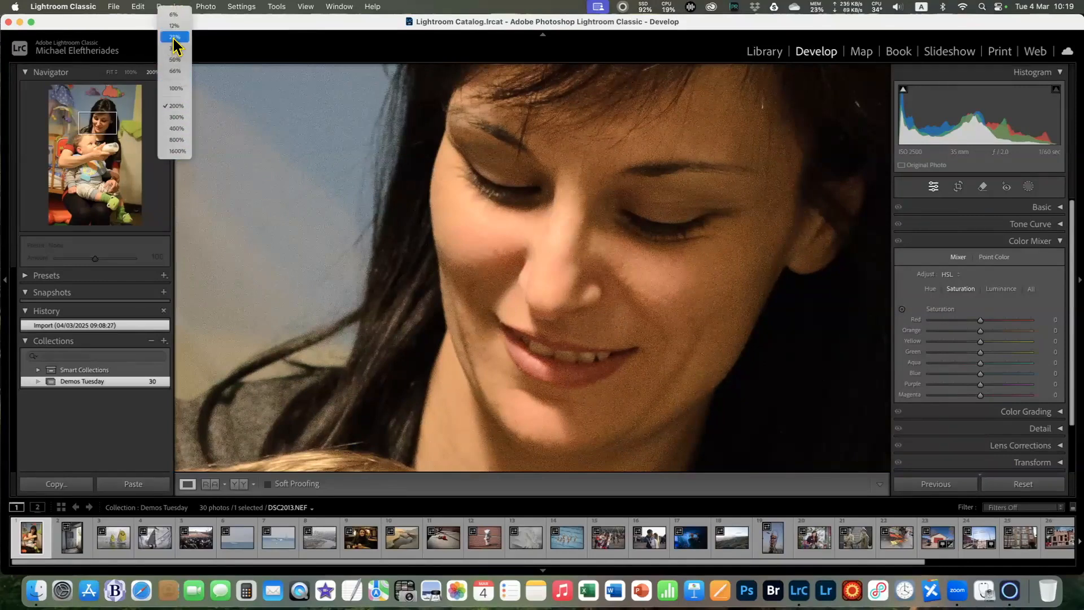
click(175, 37)
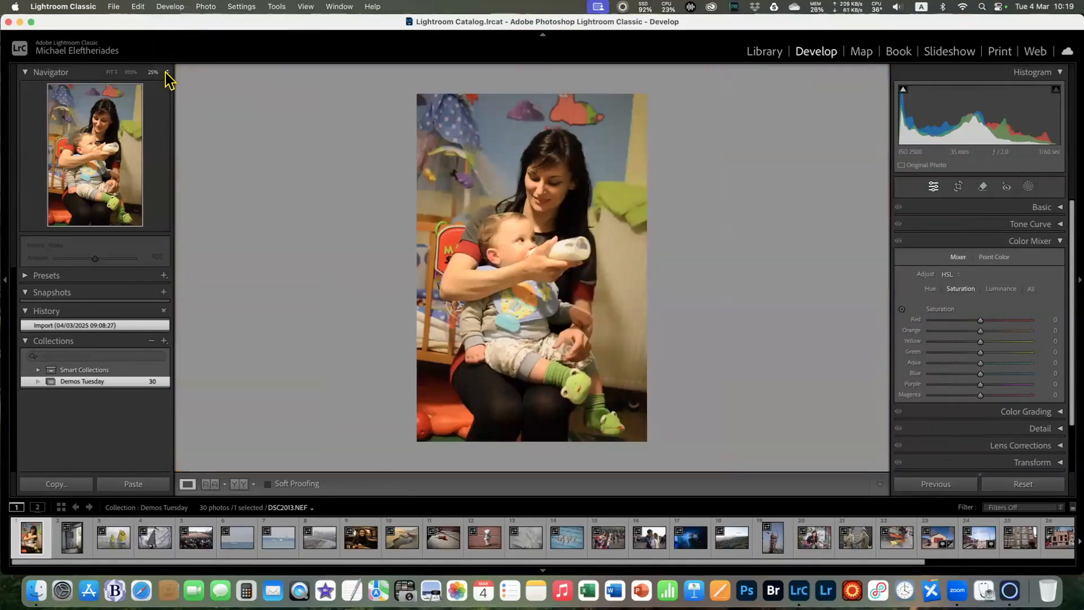
click(167, 72)
click(175, 125)
click(120, 119)
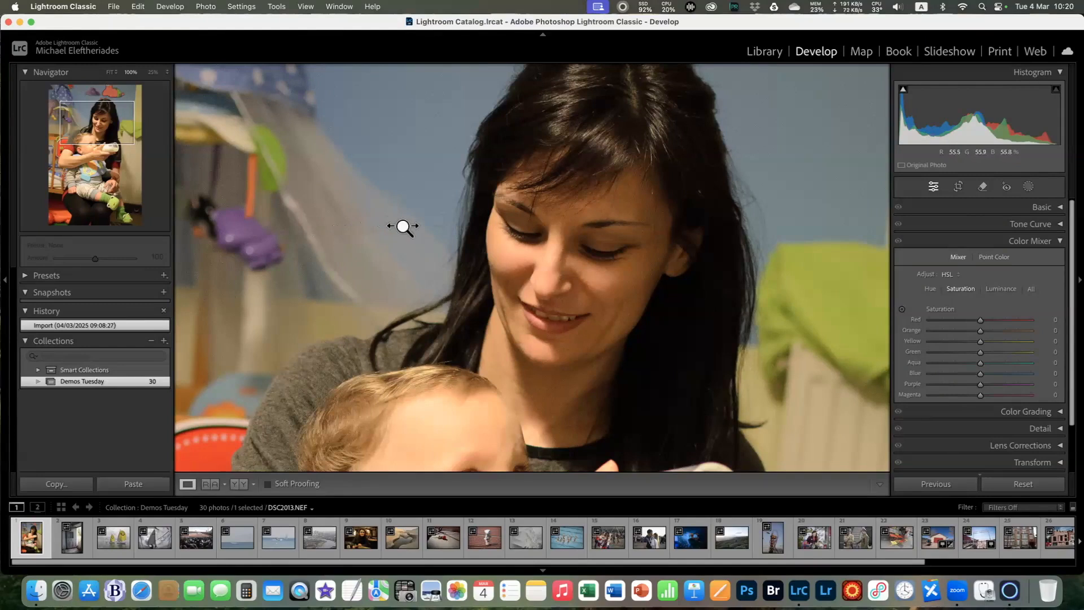
Scrub-zoom into the photo to about 174%, pan to the woman's face, and zoom back out to about 55%
drag(406, 234, 440, 282)
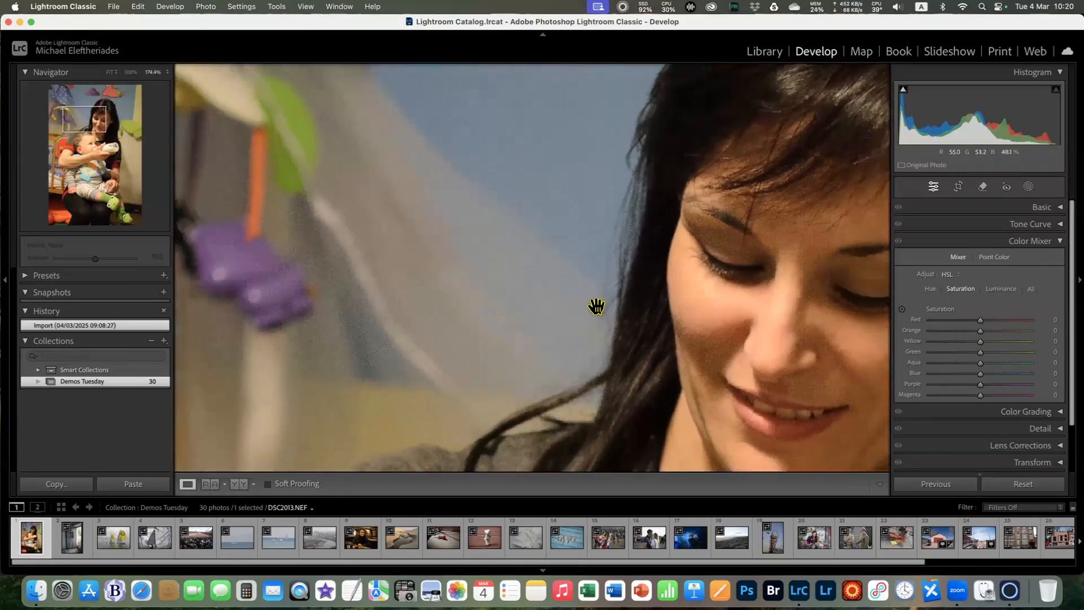
drag(680, 341, 438, 261)
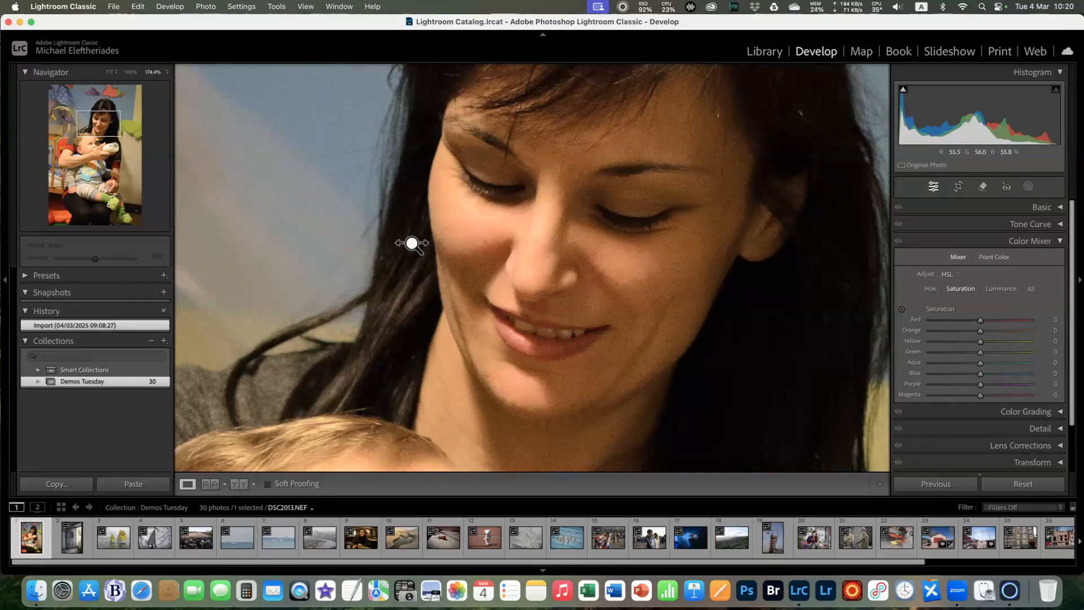
click(468, 258)
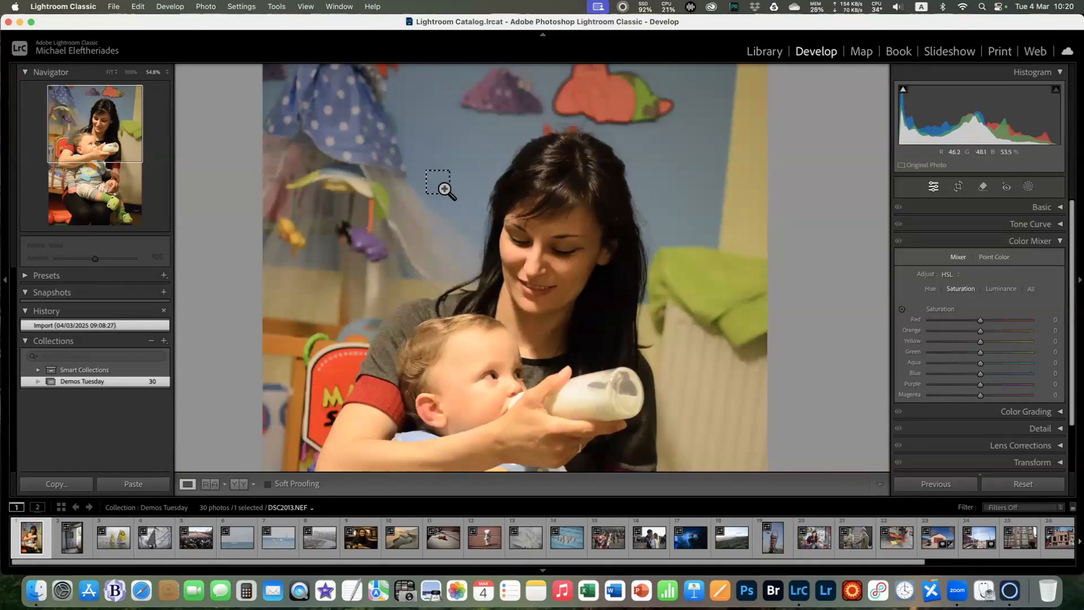
Box-zoom in two stages onto the baby's face to about 250%, pan slightly, and return the photo to Fit
drag(385, 171, 687, 391)
drag(561, 394, 656, 228)
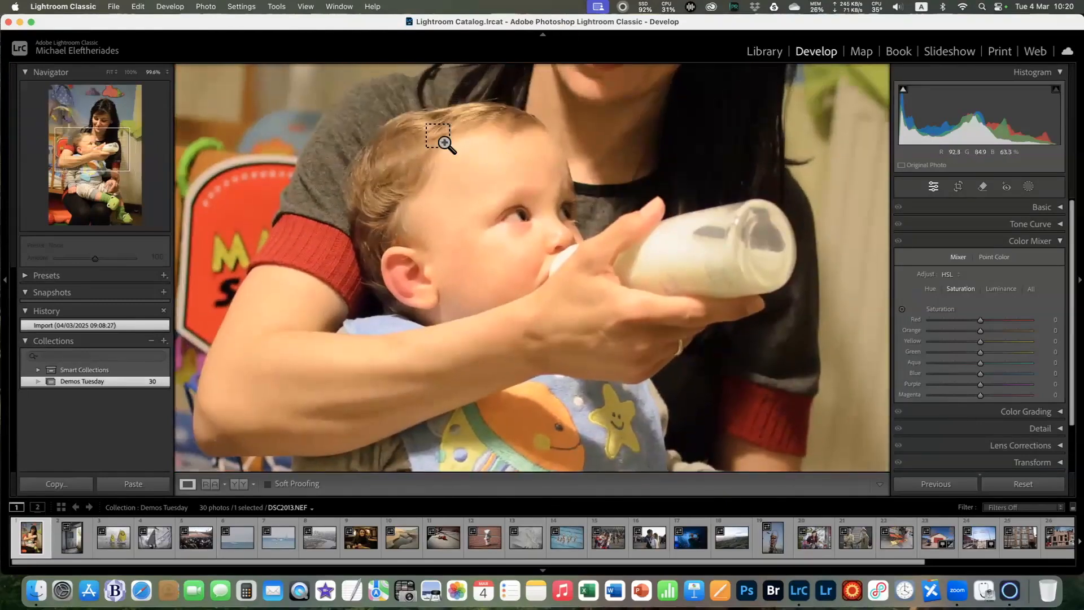
drag(421, 155, 644, 307)
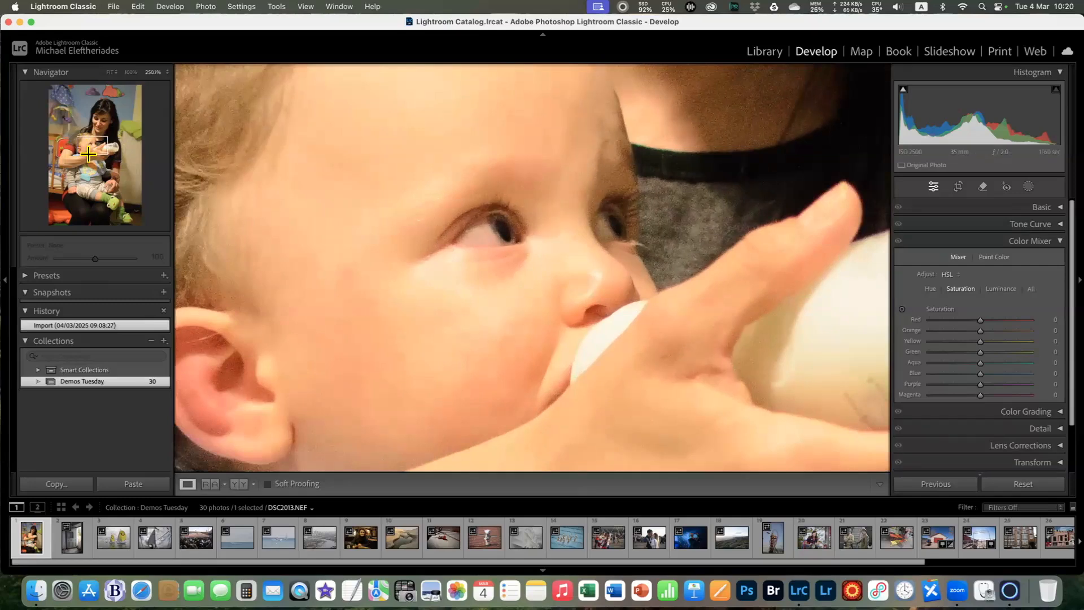
mouse_move(91, 153)
mouse_down()
mouse_move(97, 122)
mouse_move(91, 155)
mouse_up()
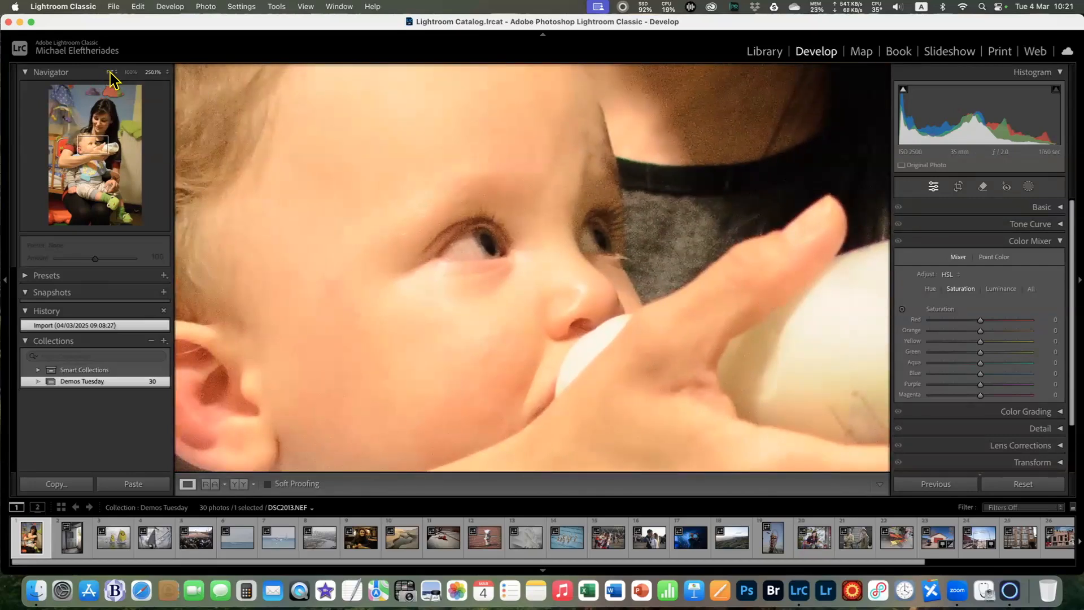
click(110, 73)
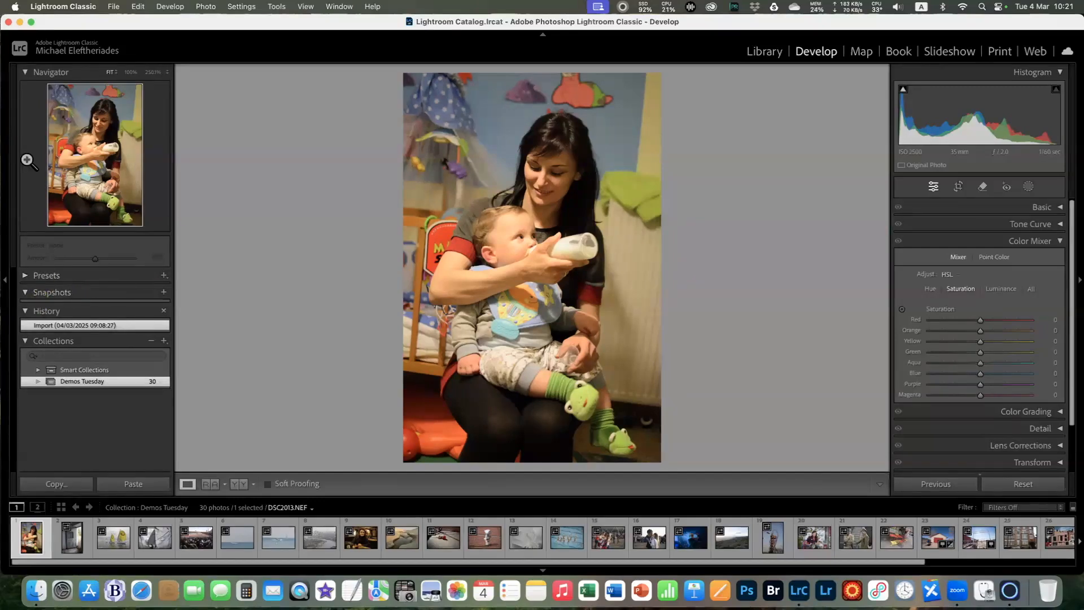
Expand the Presets panel and collapse the Navigator to make room for the preset list
click(26, 276)
scroll(87, 318, down, 2)
scroll(90, 321, up, 2)
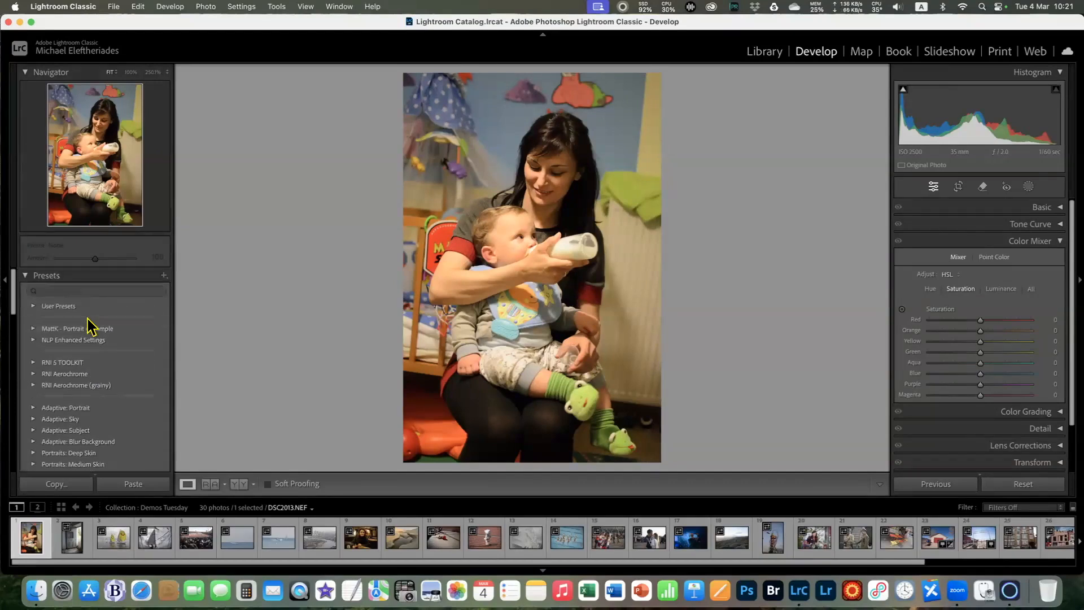
click(24, 72)
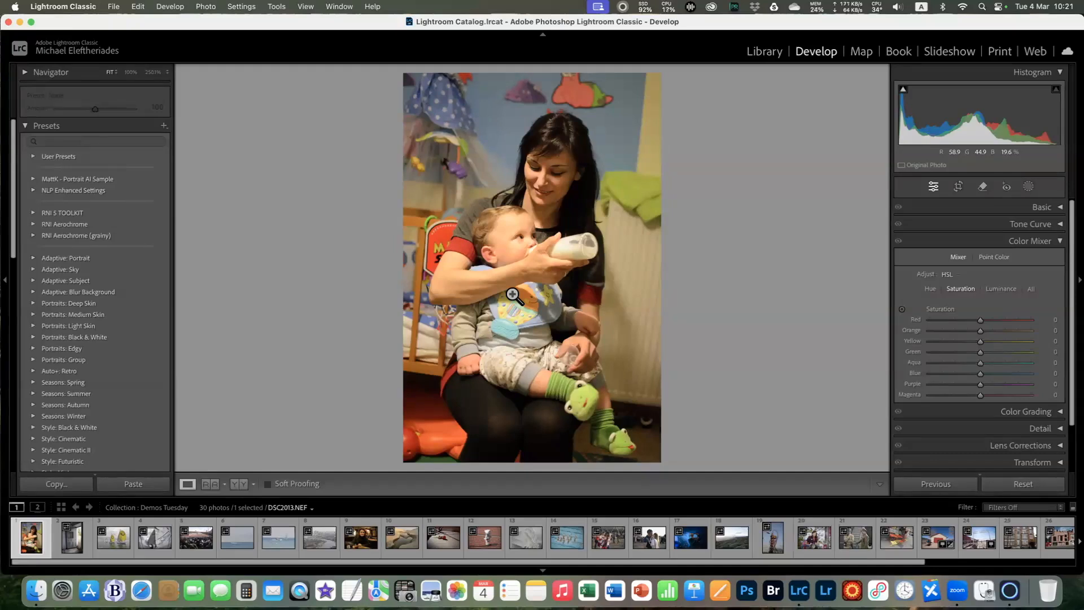
Review the presets in the User Presets group and the options for creating, importing and managing presets
click(33, 157)
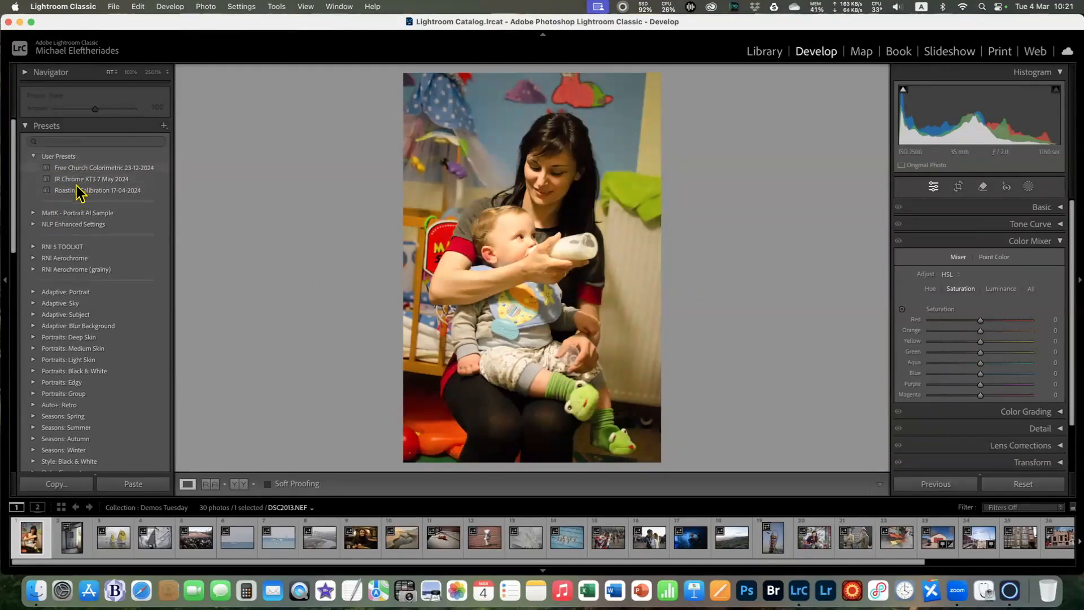
click(33, 157)
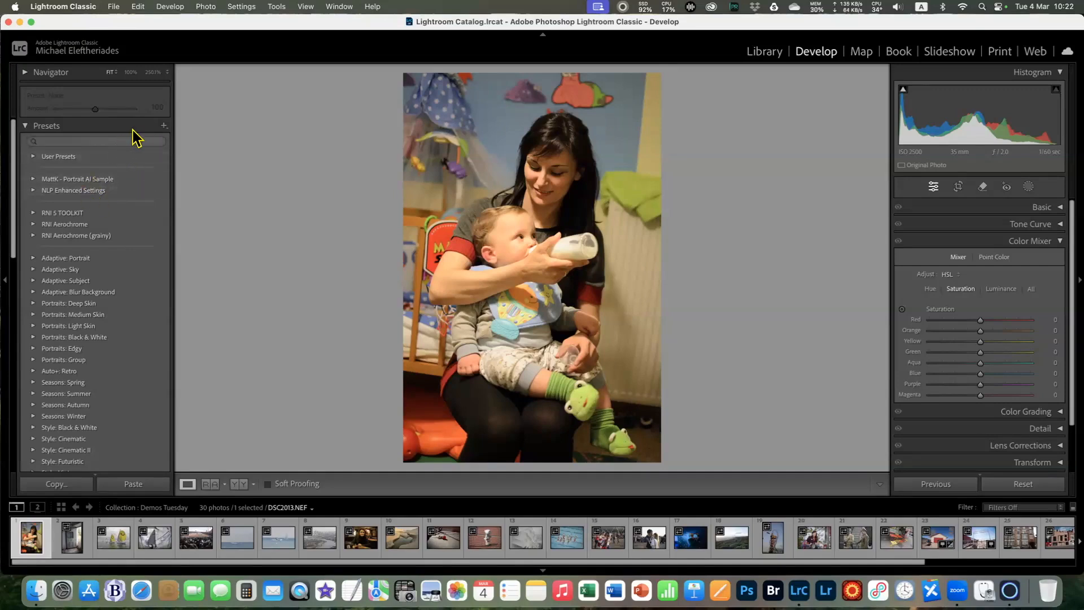
click(163, 125)
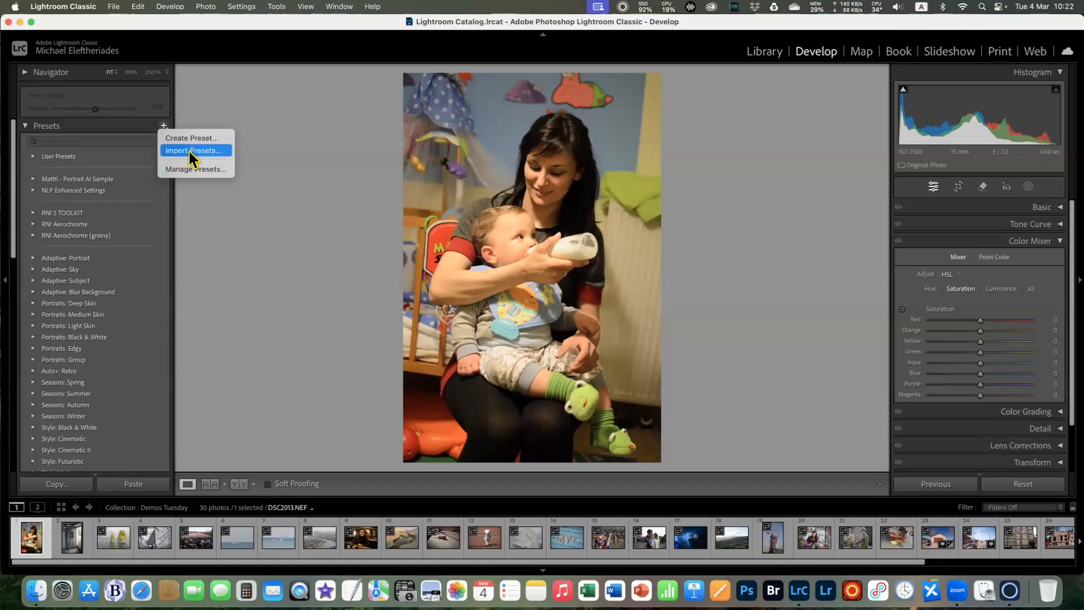
click(143, 125)
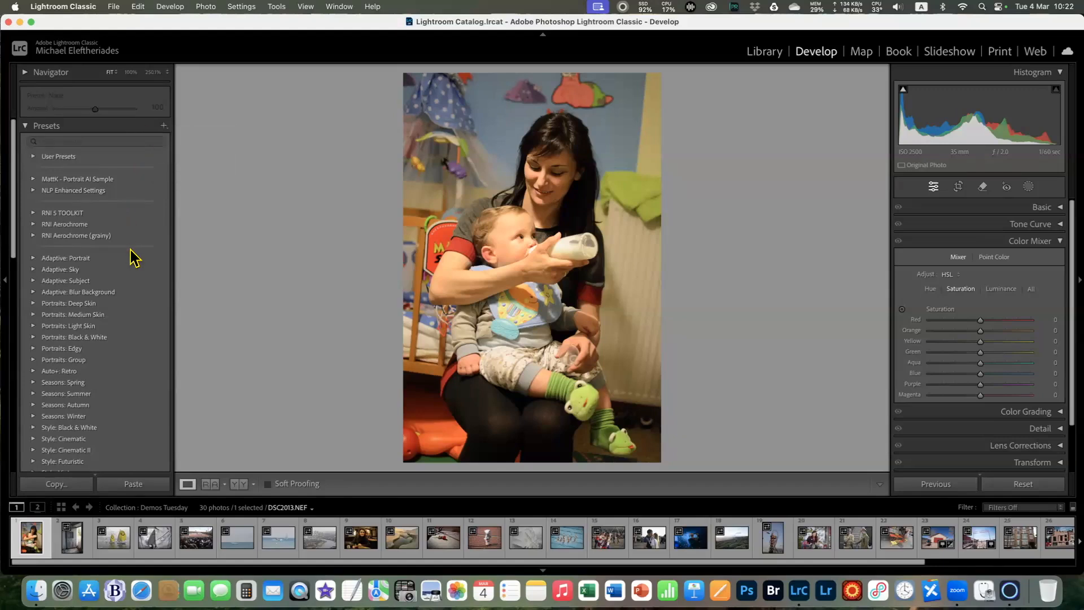
Browse the preset groups and examine the presets inside Adaptive: Portrait, leaving the group collapsed
scroll(131, 249, down, 3)
scroll(129, 257, down, 3)
scroll(130, 257, up, 4)
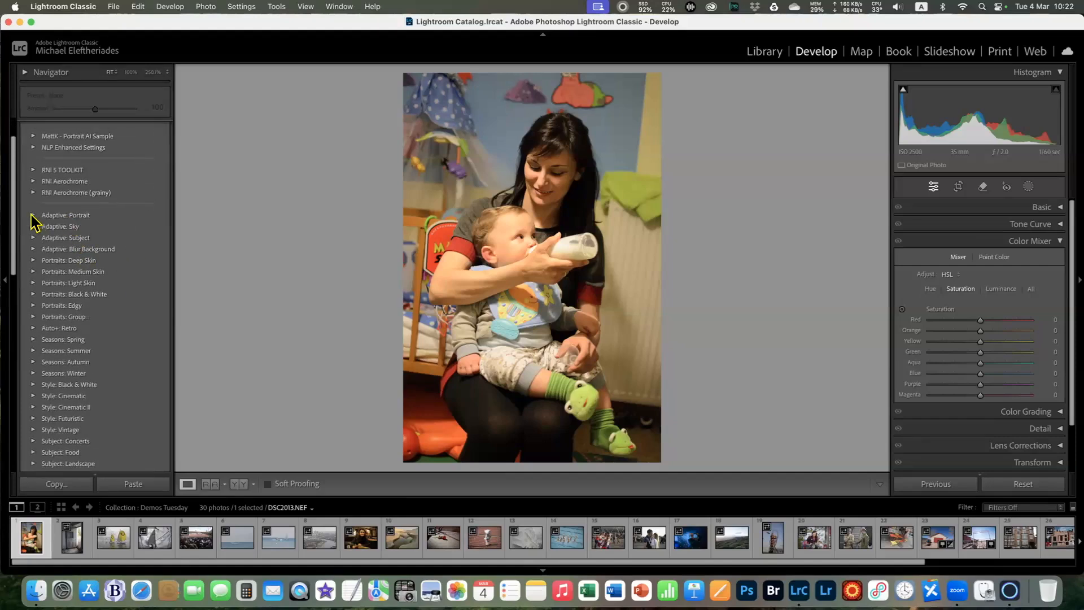
click(32, 215)
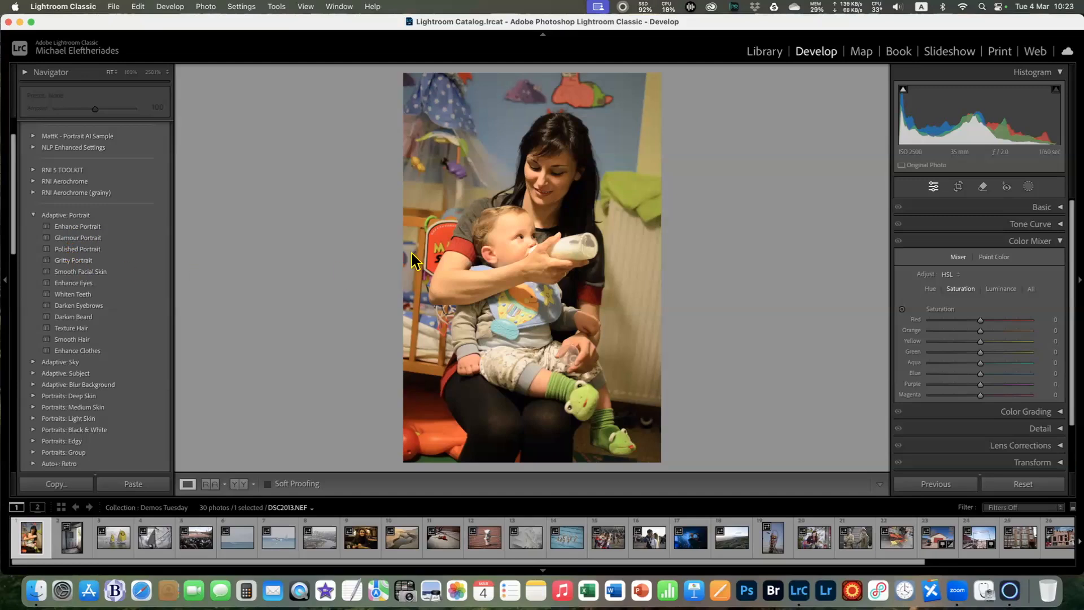
click(80, 307)
click(33, 215)
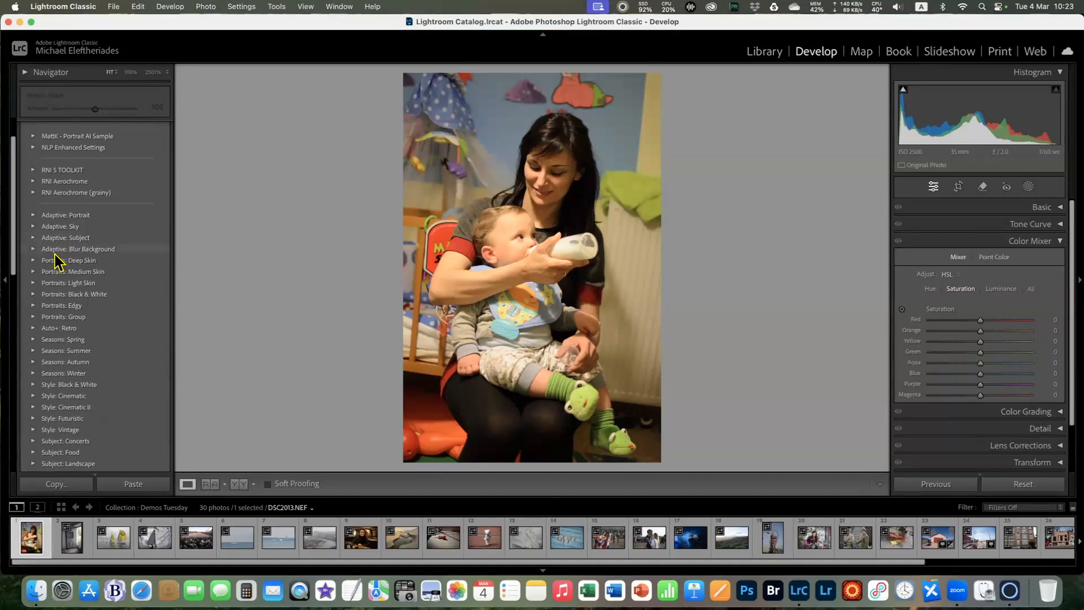
Browse the remaining preset groups and examine the Classic - B&W Filter and Classic - General presets, leaving both groups collapsed
scroll(62, 289, down, 3)
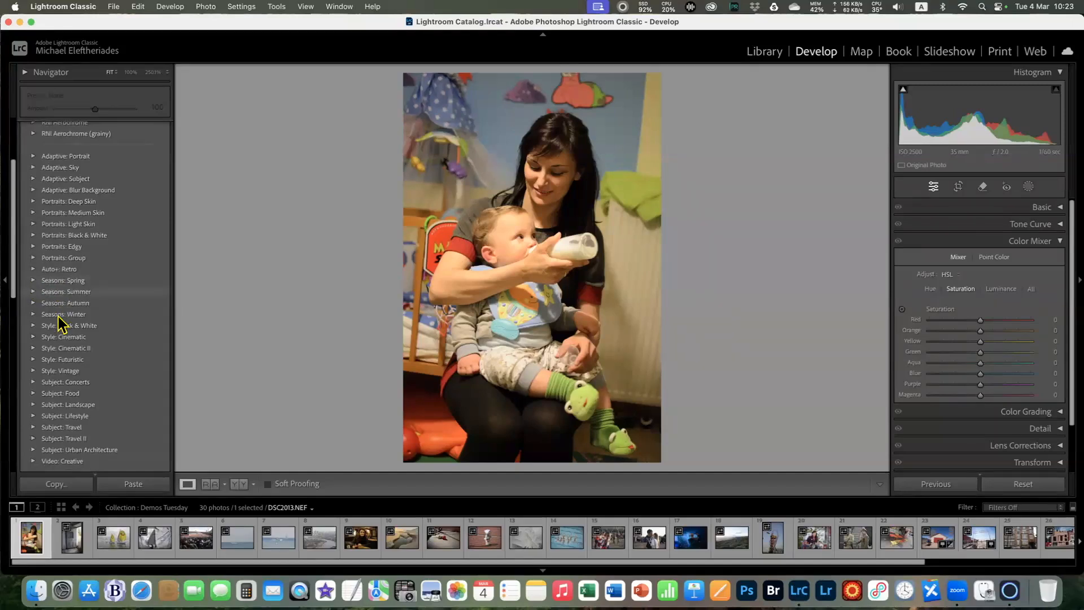
scroll(66, 327, down, 2)
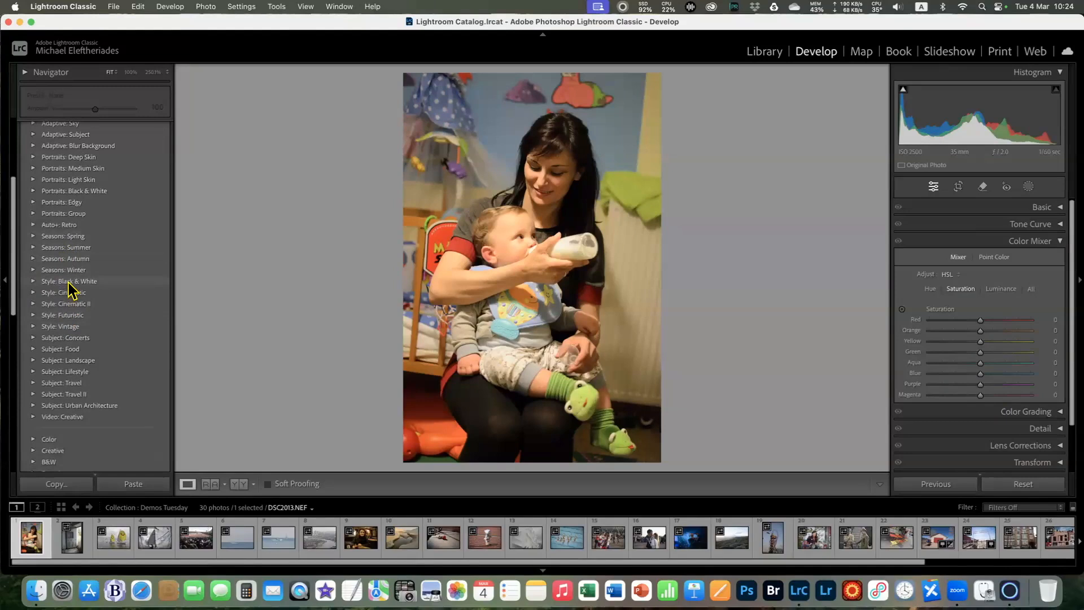
scroll(64, 321, down, 3)
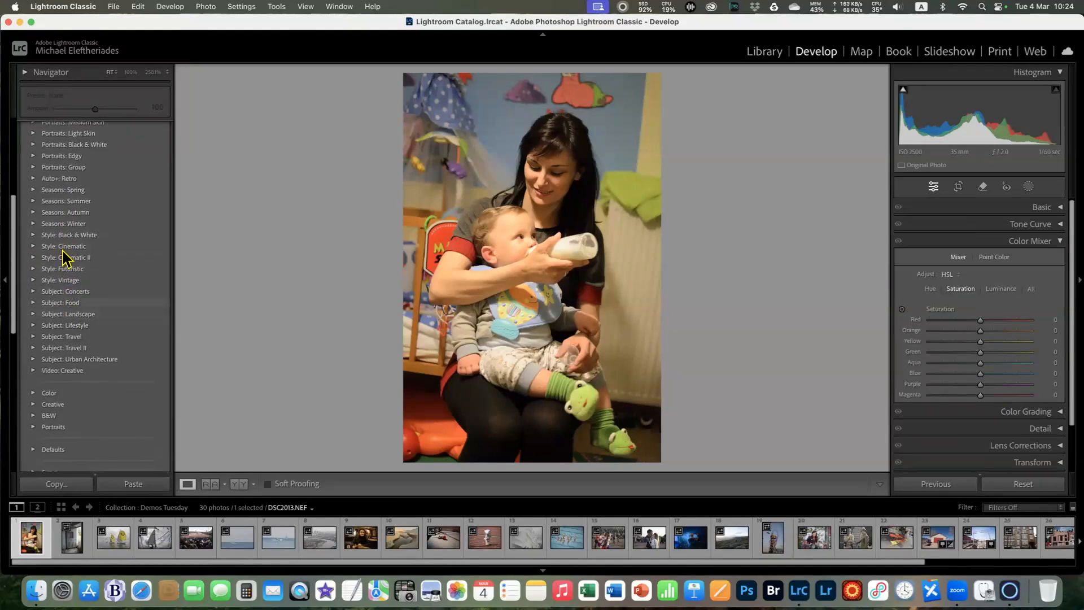
scroll(60, 277, down, 4)
scroll(59, 283, down, 10)
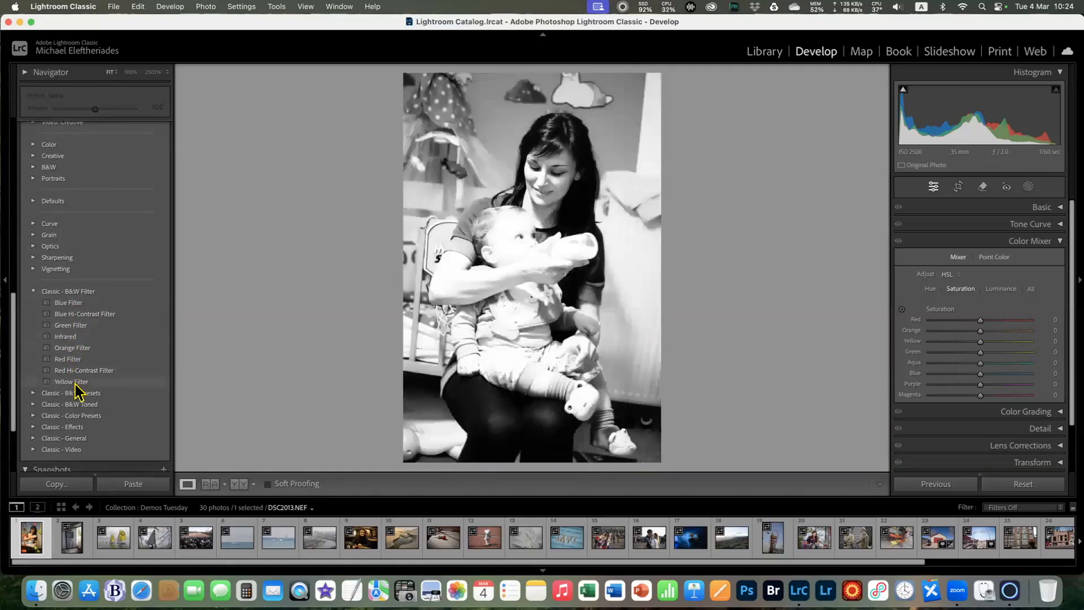
click(32, 292)
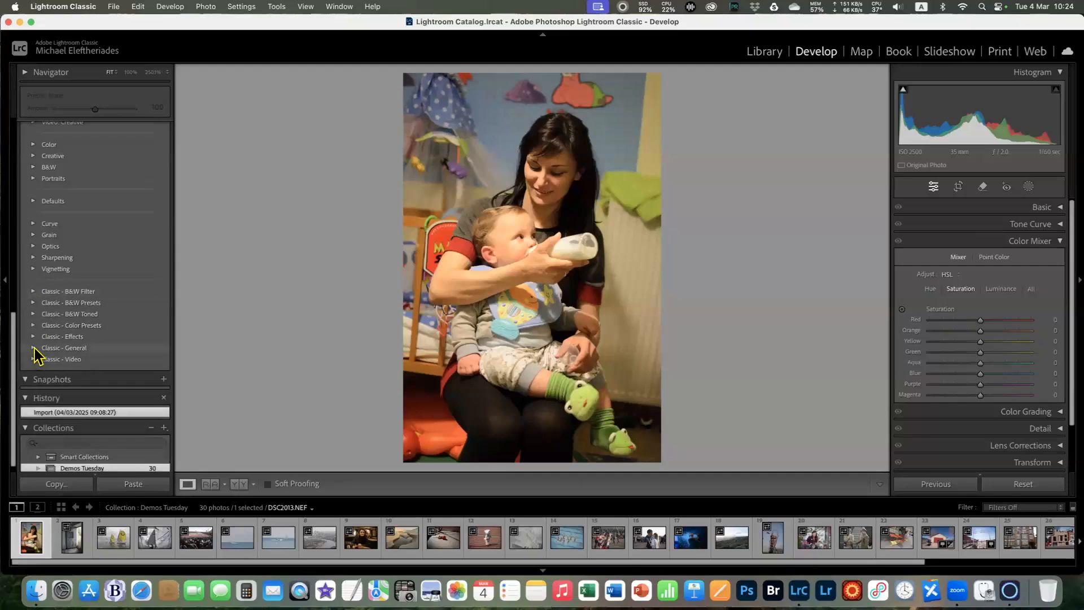
click(34, 348)
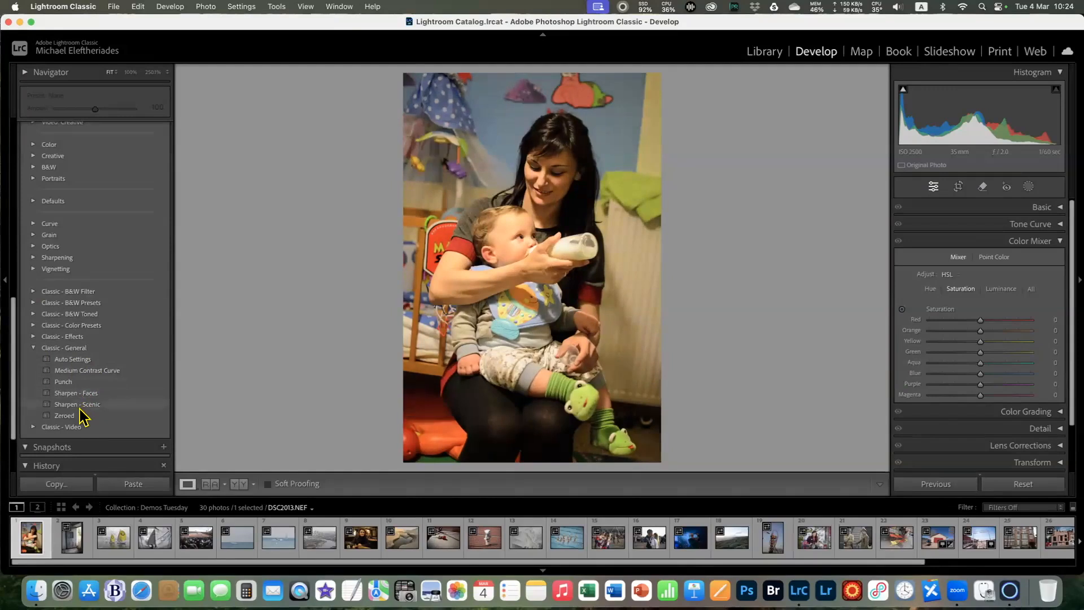
click(34, 348)
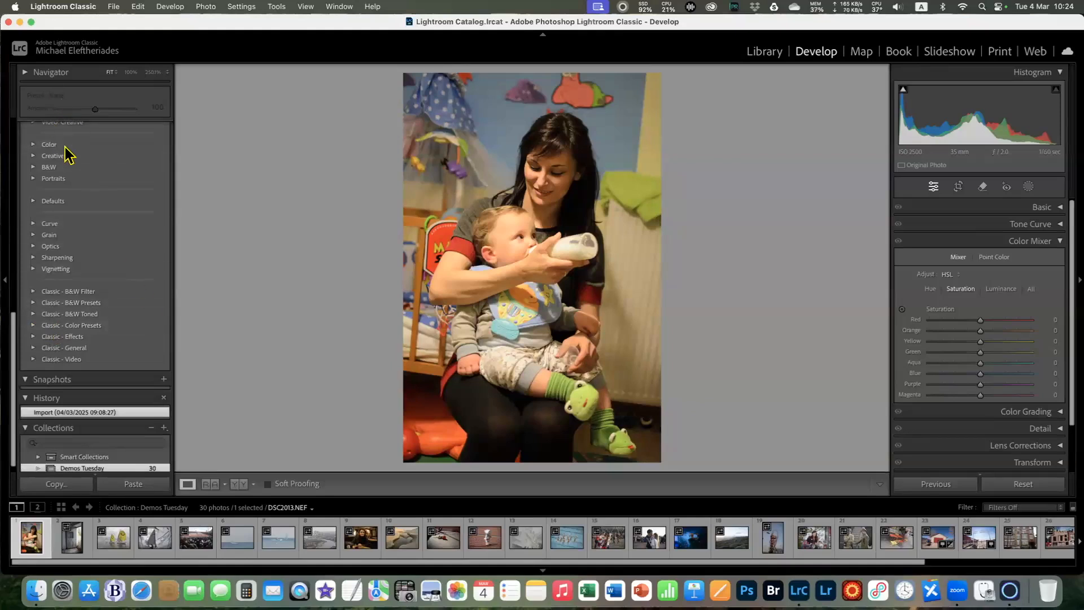
Expand the Navigator again and apply the Antique preset from the Classic - B&W Toned group to the photo
scroll(65, 150, up, 3)
click(25, 72)
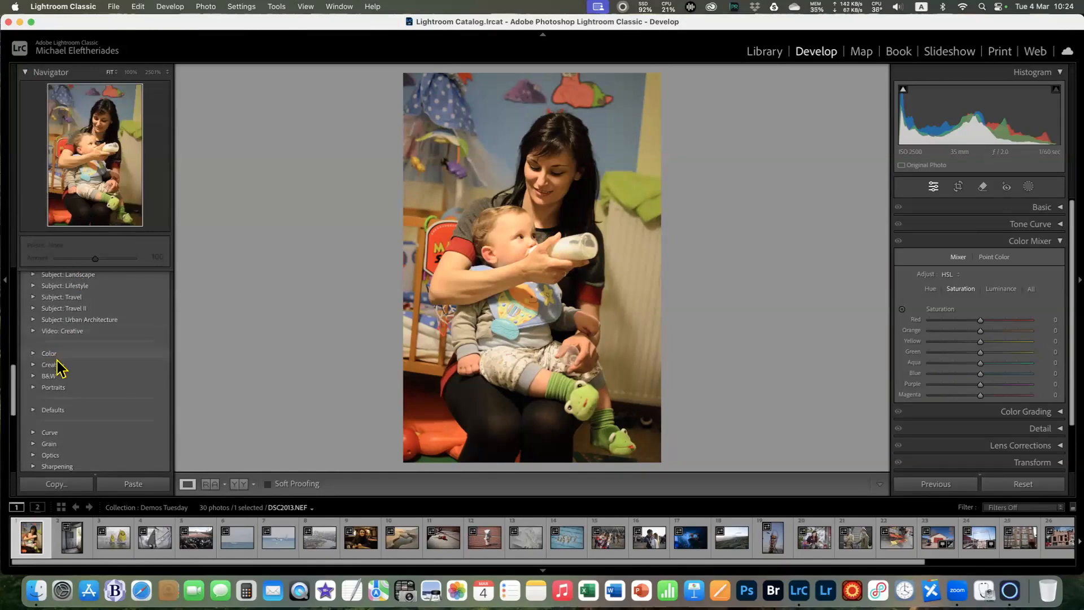
scroll(69, 393, down, 3)
scroll(72, 393, down, 3)
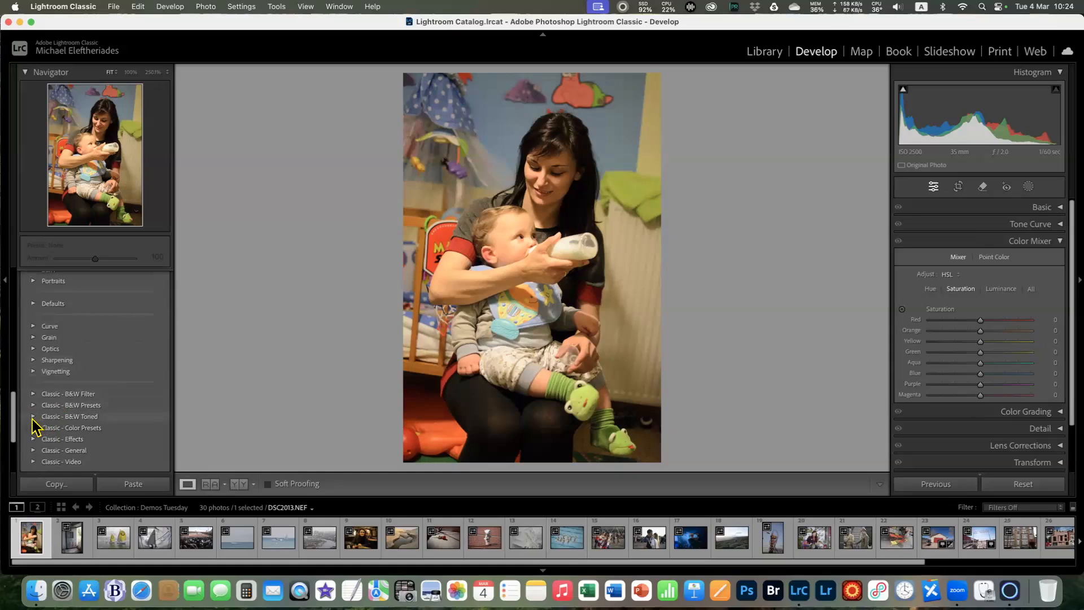
click(34, 417)
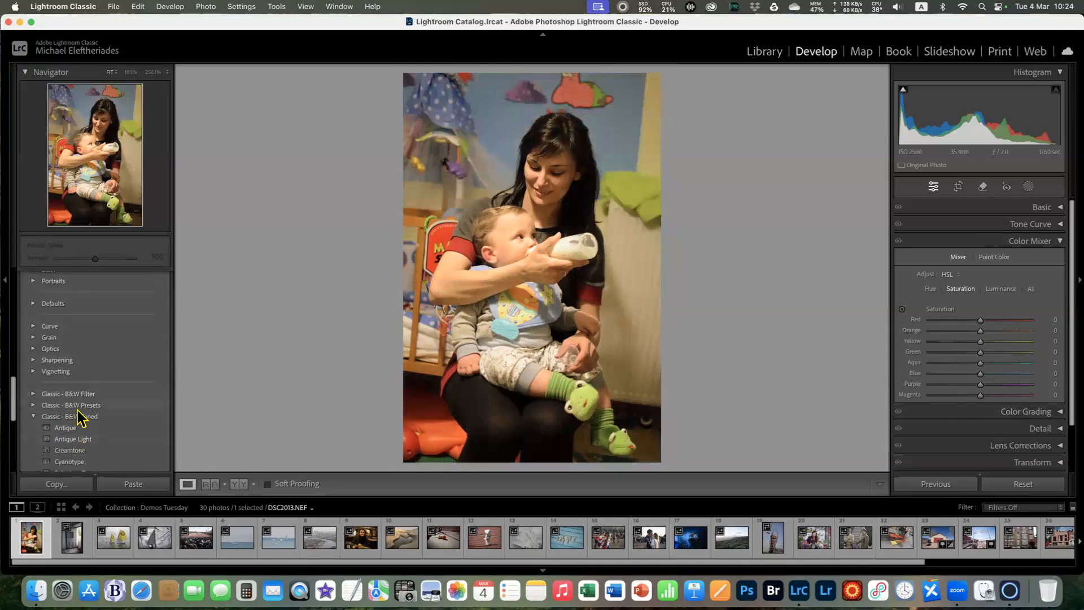
scroll(79, 417, down, 5)
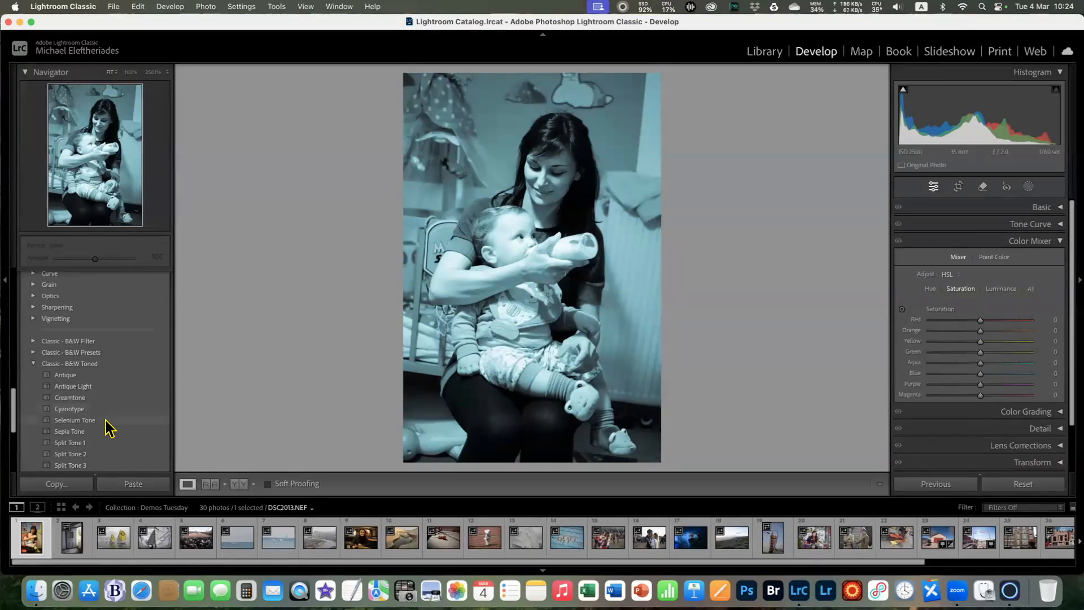
click(66, 376)
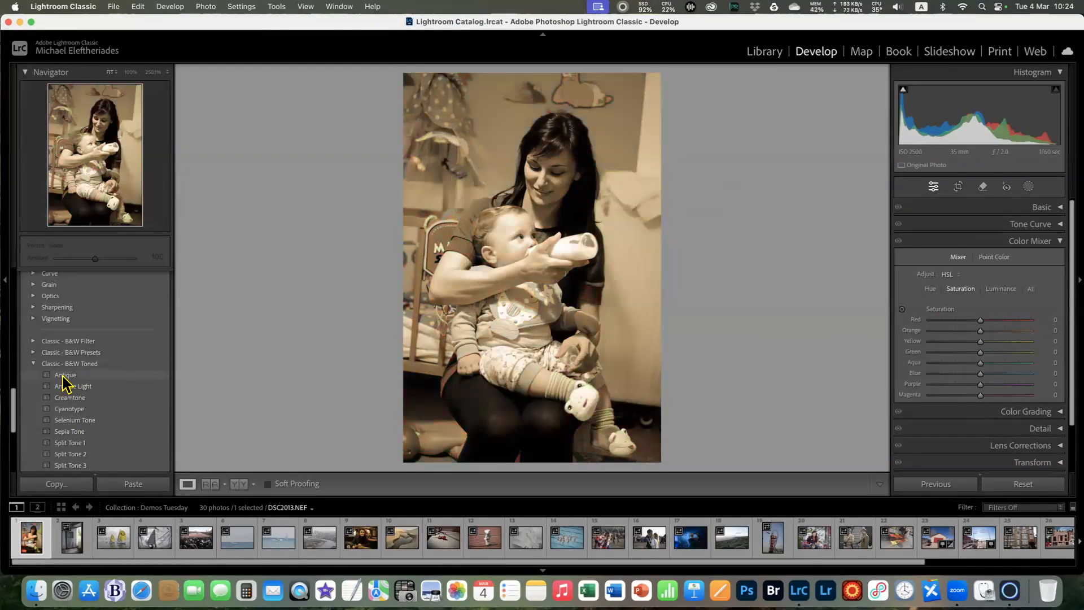
click(64, 376)
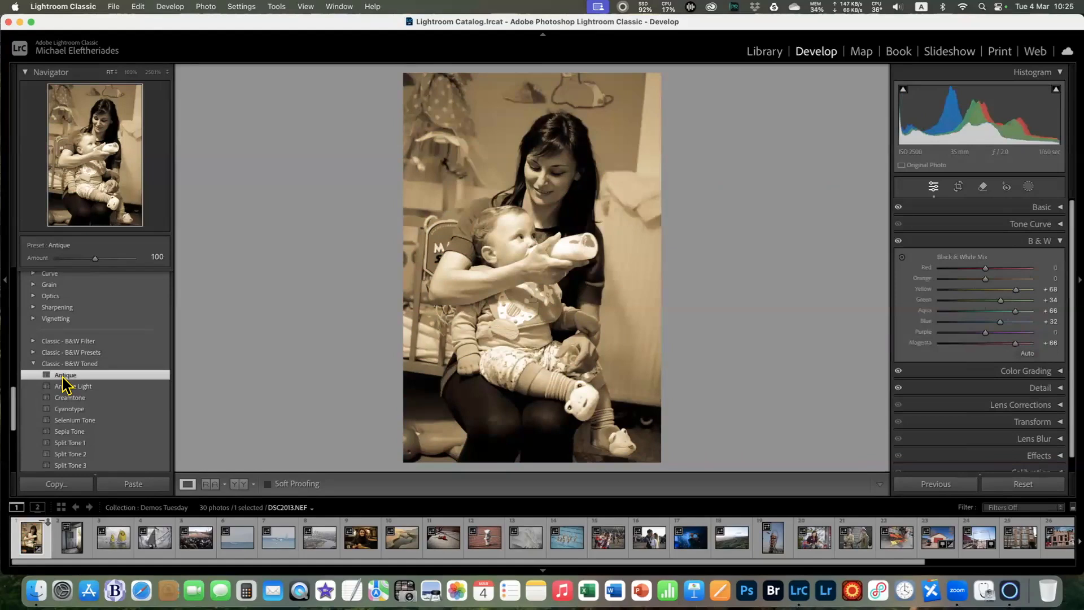
Expand the Basic panel and examine the settings the Antique preset applied to the photo
click(1062, 207)
scroll(1039, 380, down, 5)
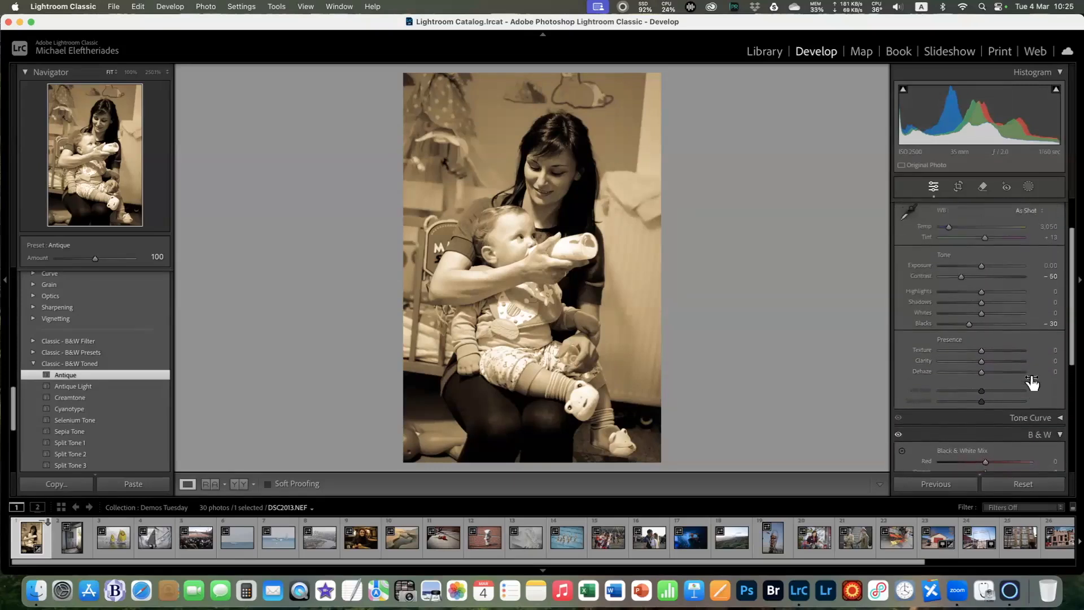
scroll(1032, 382, up, 5)
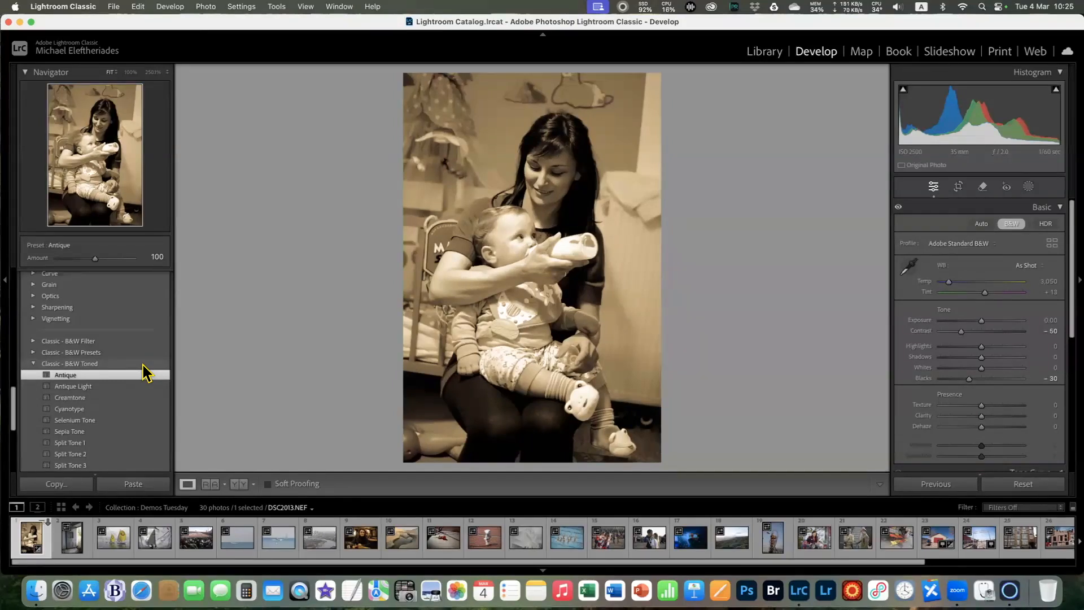
Try the Sepia Tone, Split Tone 1 and Selenium Tone presets from the Classic - B&W Toned group on the photo
scroll(76, 446, down, 2)
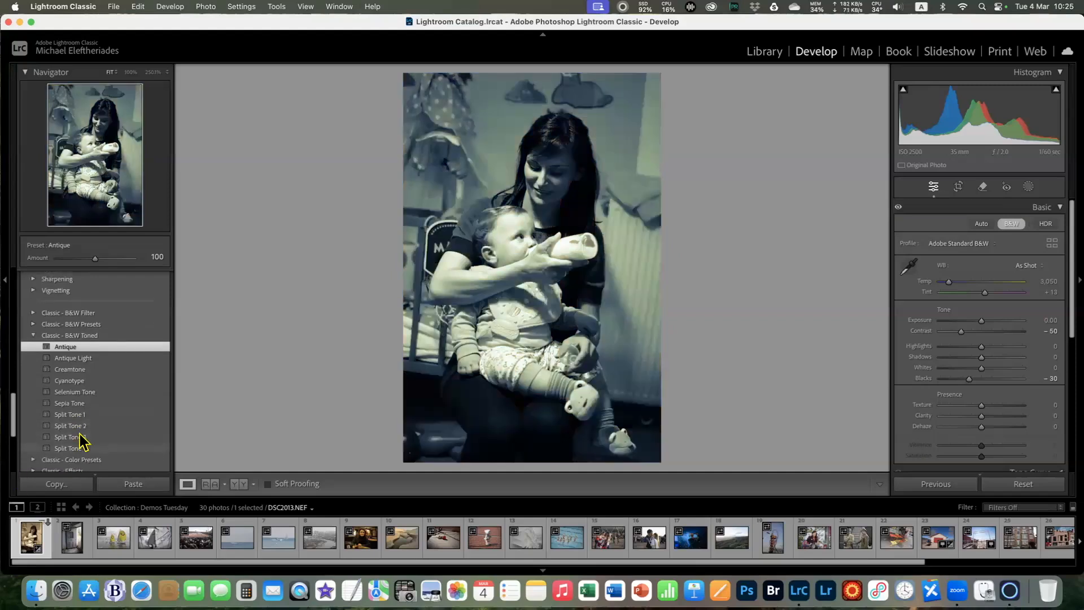
click(76, 397)
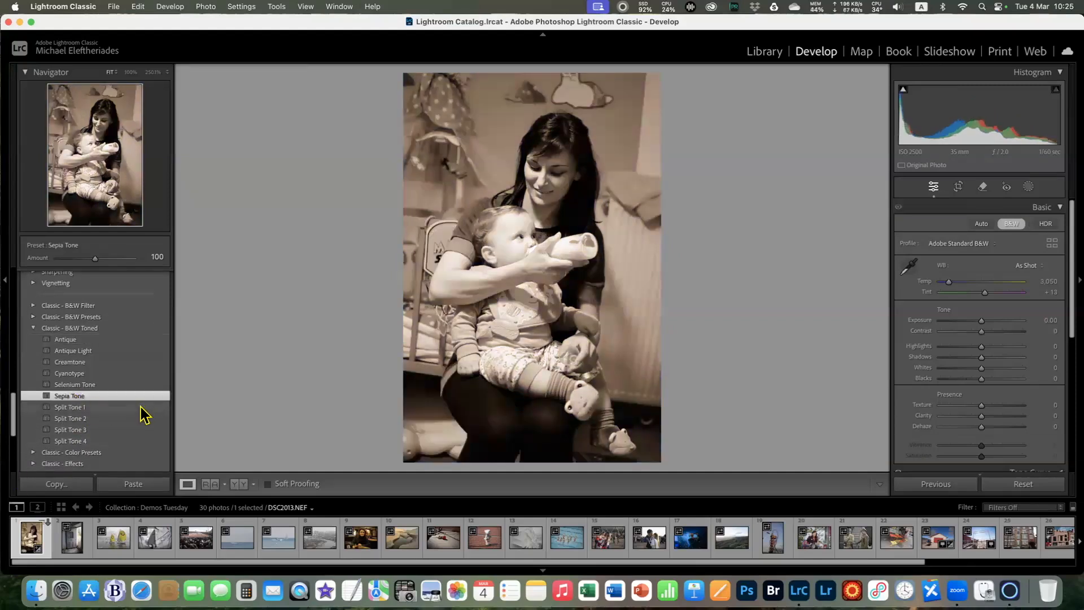
click(77, 408)
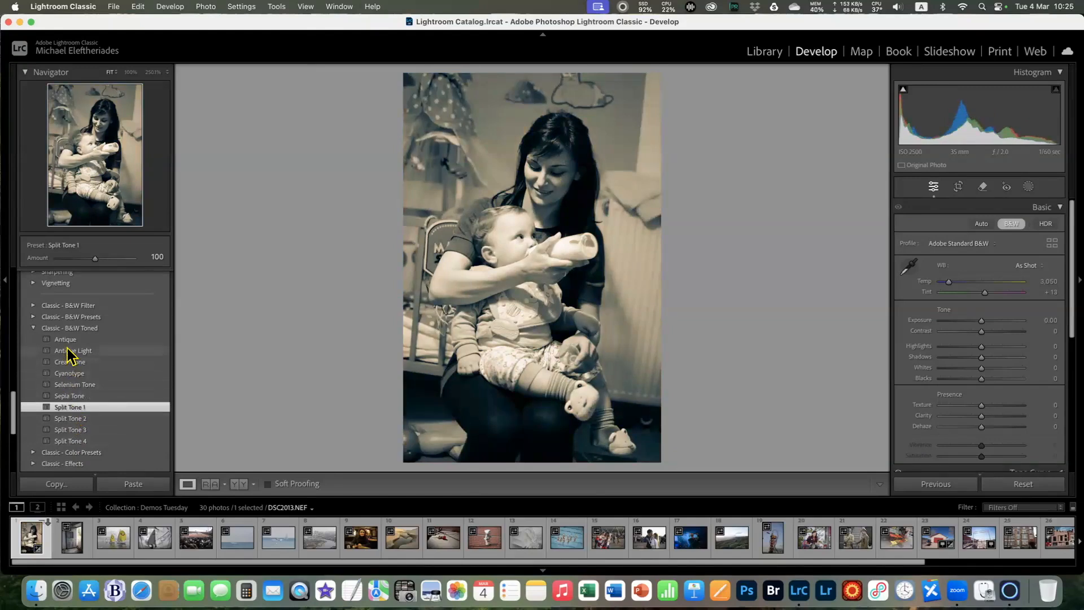
click(75, 386)
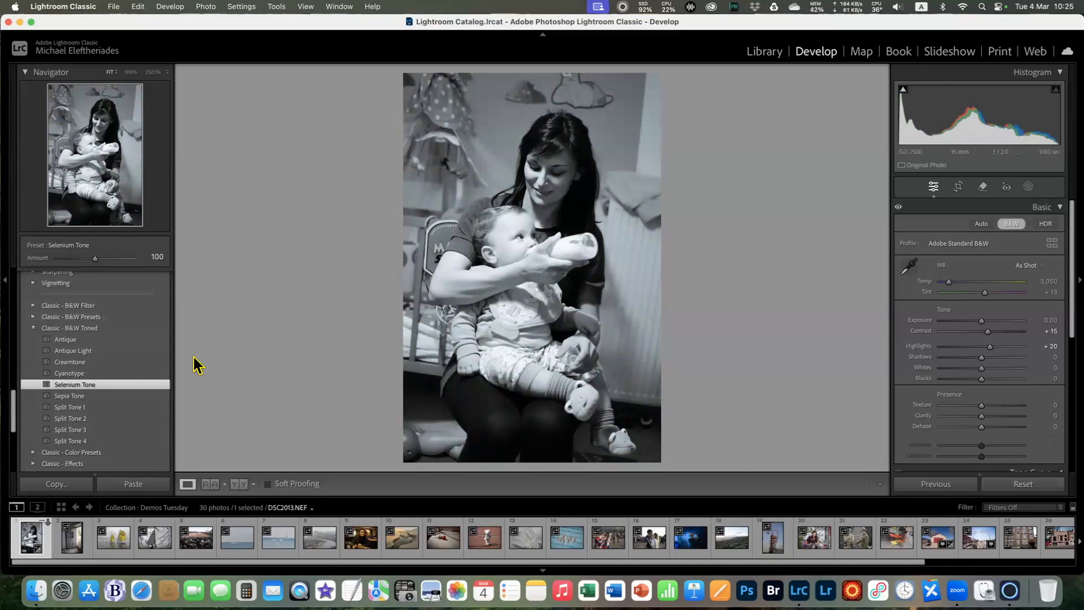
Reset the photo's develop settings and collapse the Classic - B&W Toned preset group
click(1024, 486)
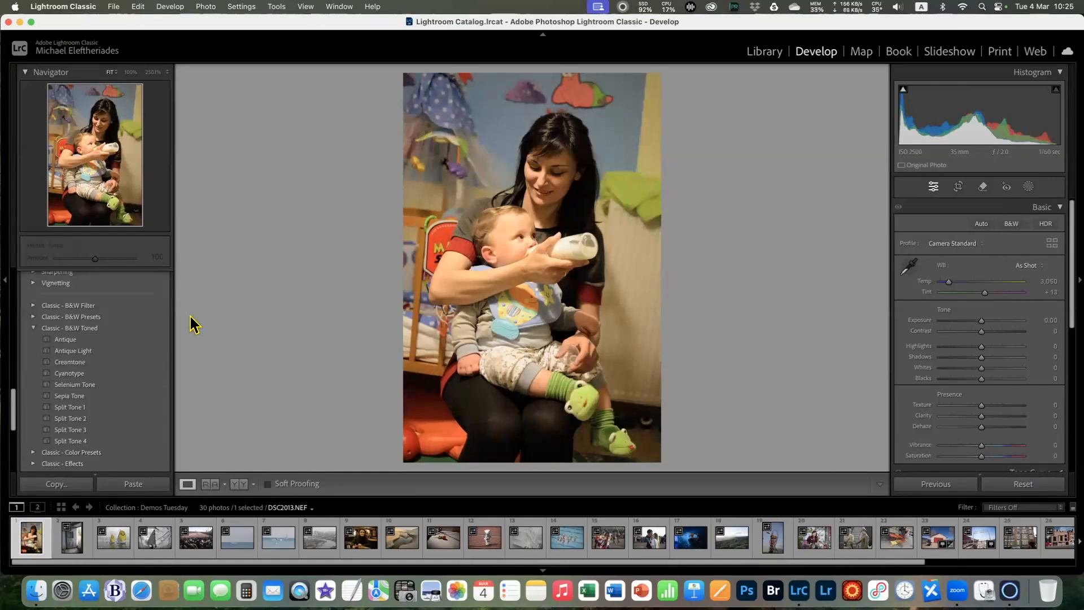
scroll(109, 332, up, 4)
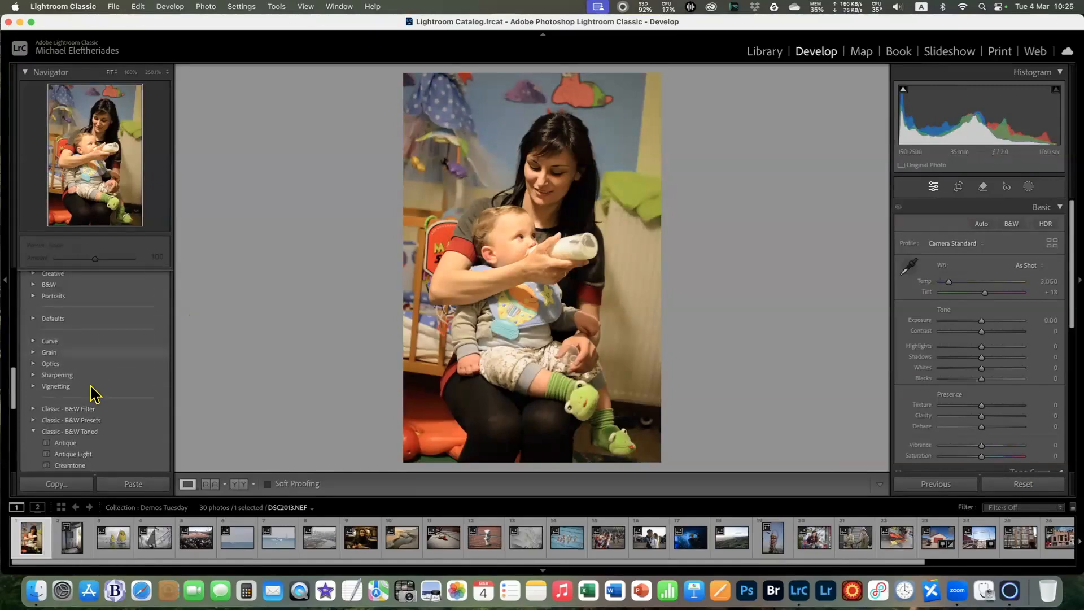
click(33, 400)
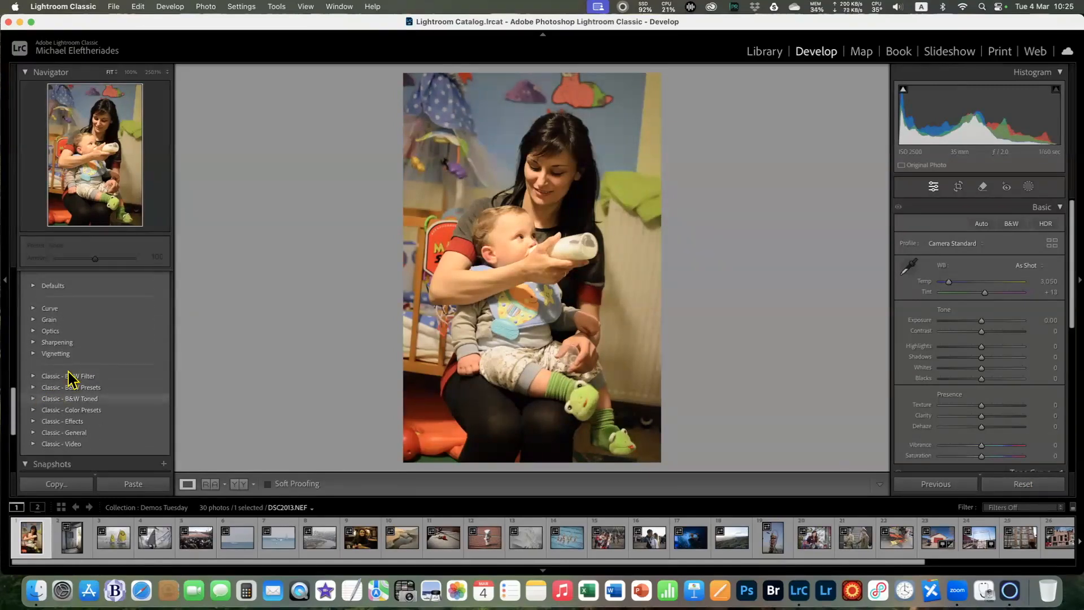
Expand the Color preset group and apply its Bright preset to the photo at an Amount of 100
scroll(92, 357, down, 3)
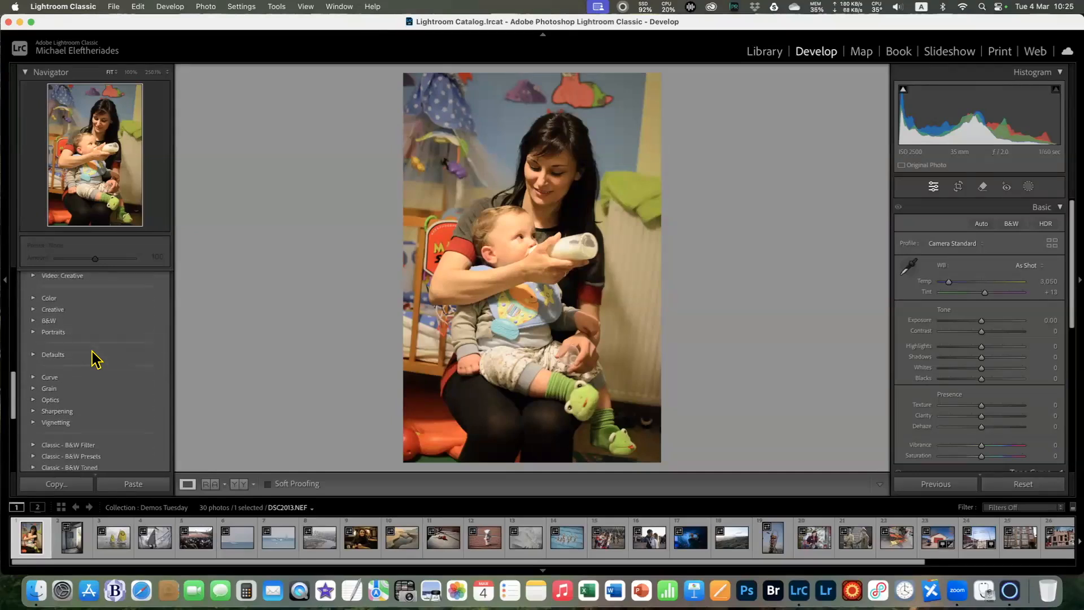
scroll(92, 356, up, 10)
click(33, 319)
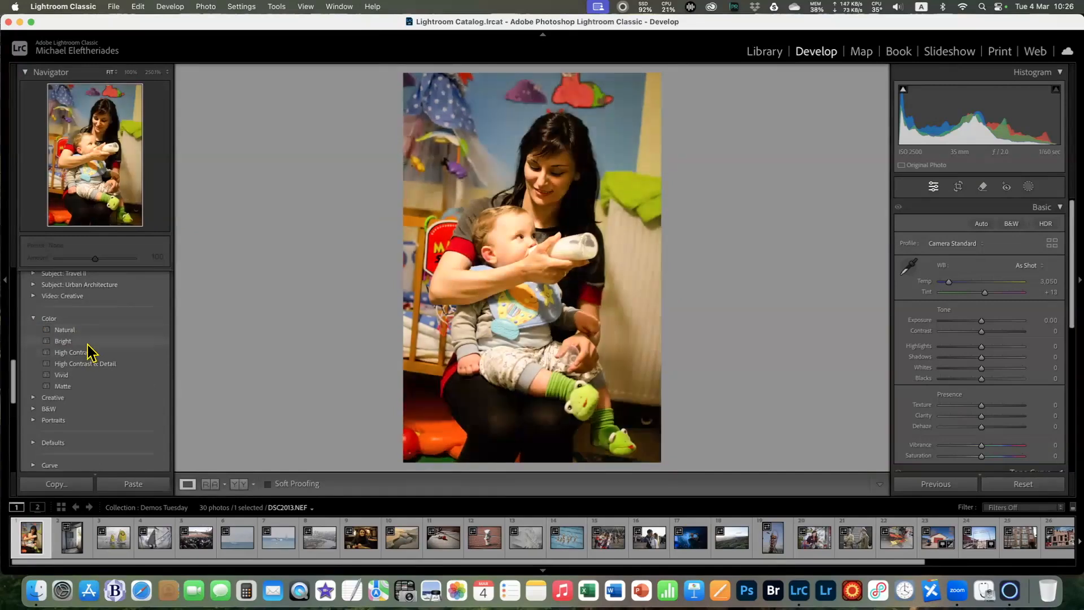
click(86, 344)
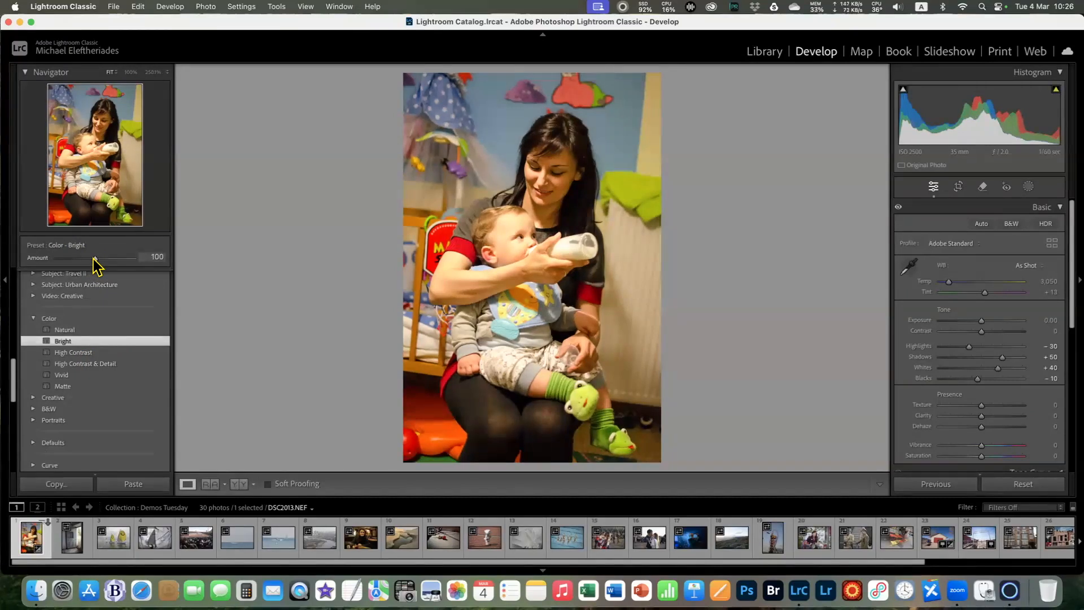
mouse_move(93, 262)
mouse_down()
mouse_move(25, 262)
mouse_move(163, 275)
mouse_move(79, 265)
mouse_move(159, 270)
mouse_move(93, 268)
mouse_up()
Collapse the Color preset group and activate the preset filter field above the preset groups
click(37, 320)
scroll(80, 380, down, 5)
scroll(80, 383, up, 10)
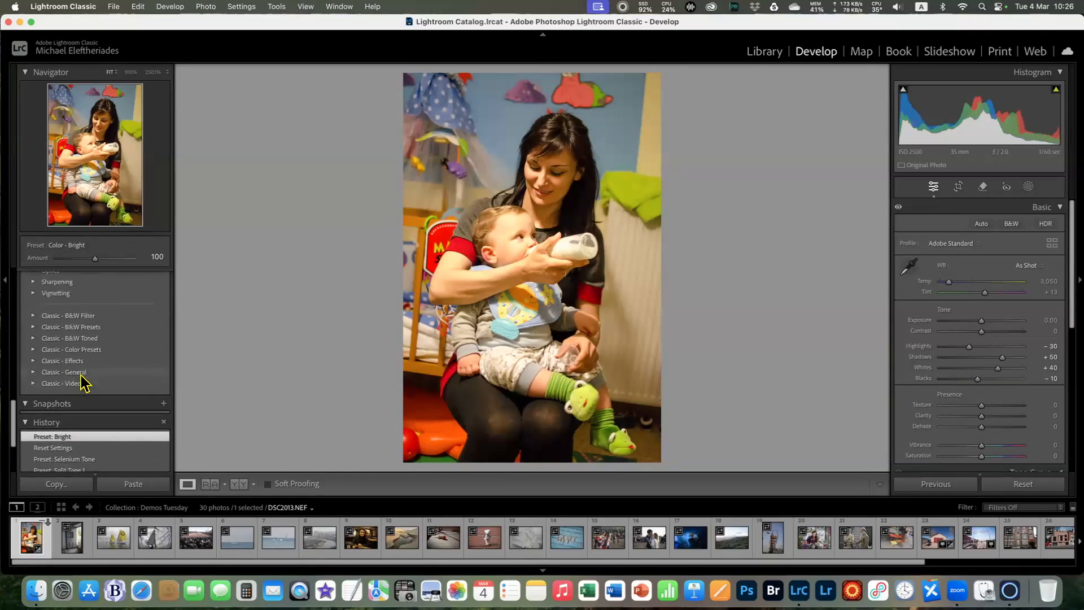
scroll(72, 389, up, 10)
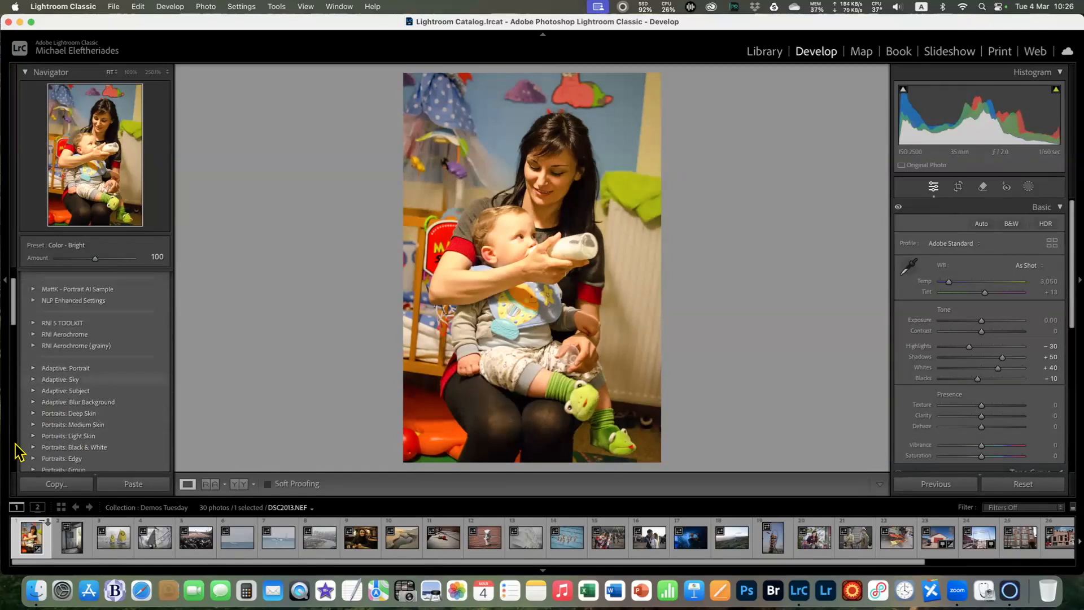
scroll(80, 343, up, 1)
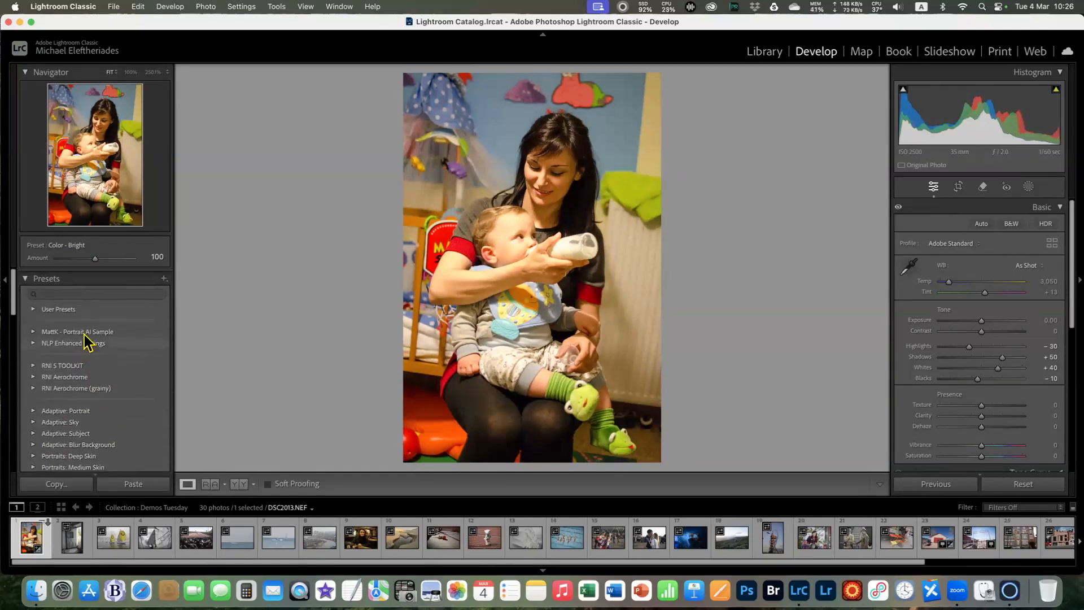
click(54, 291)
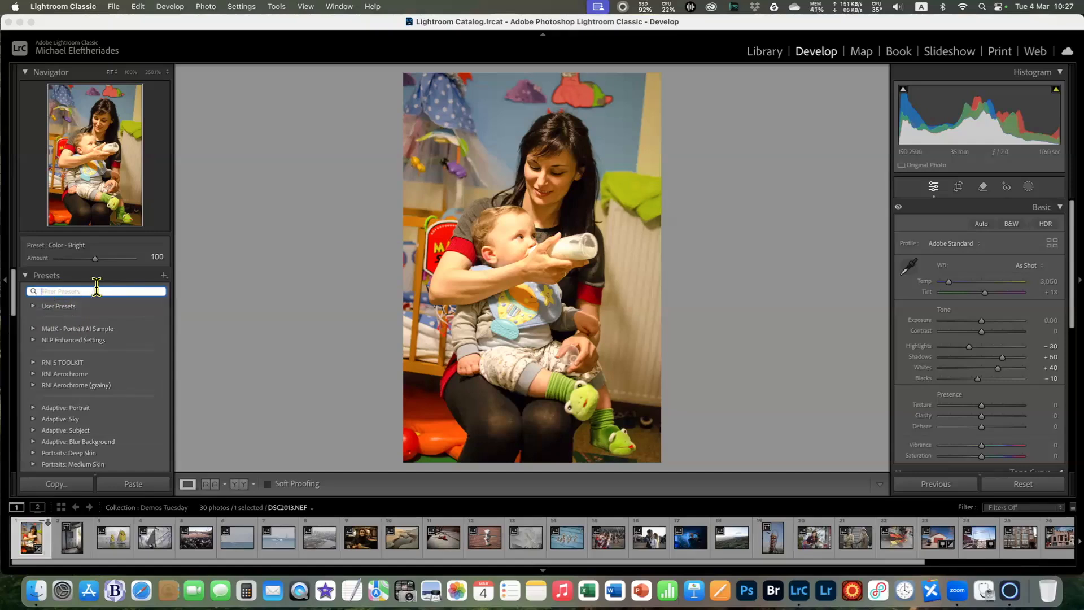
Collapse the whole Presets panel while leaving the History panel expanded
click(25, 277)
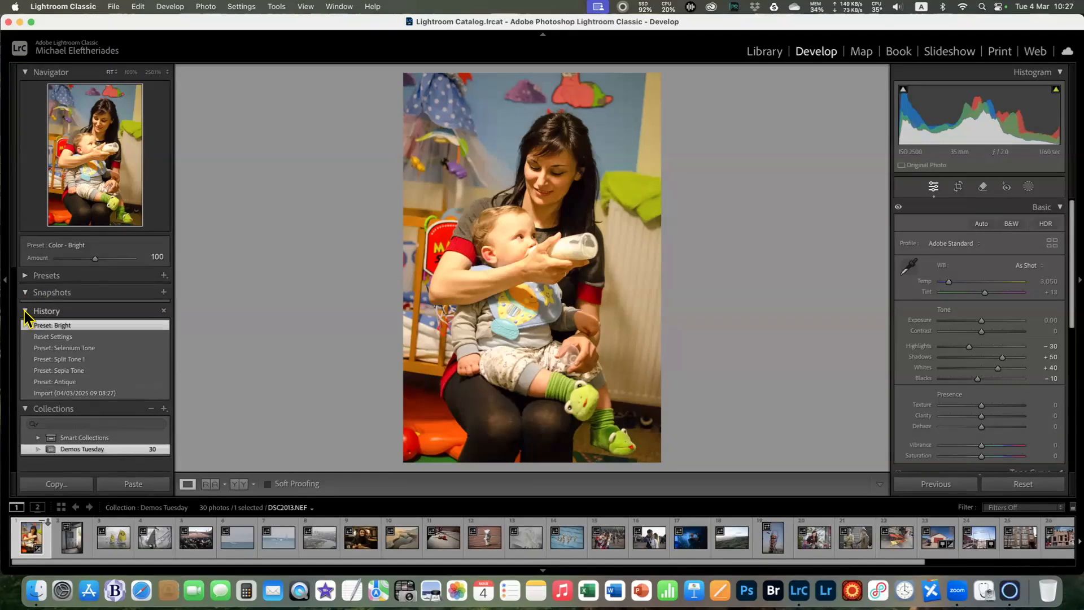
click(26, 311)
click(35, 311)
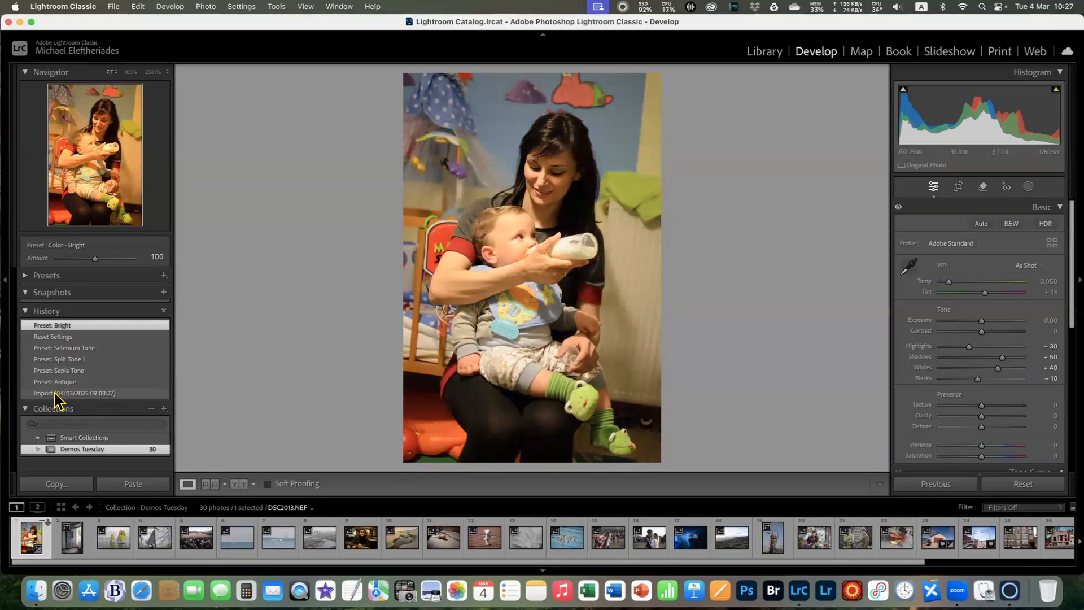
Step the photo through its history states one by one, from the Import entry up to Preset: Bright
click(57, 395)
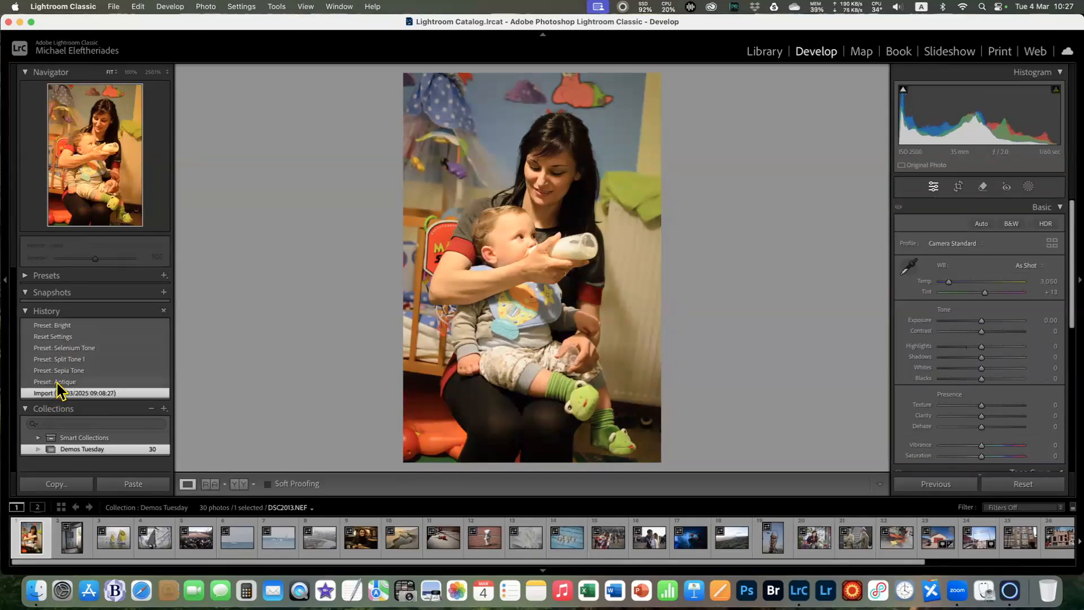
click(57, 382)
click(59, 371)
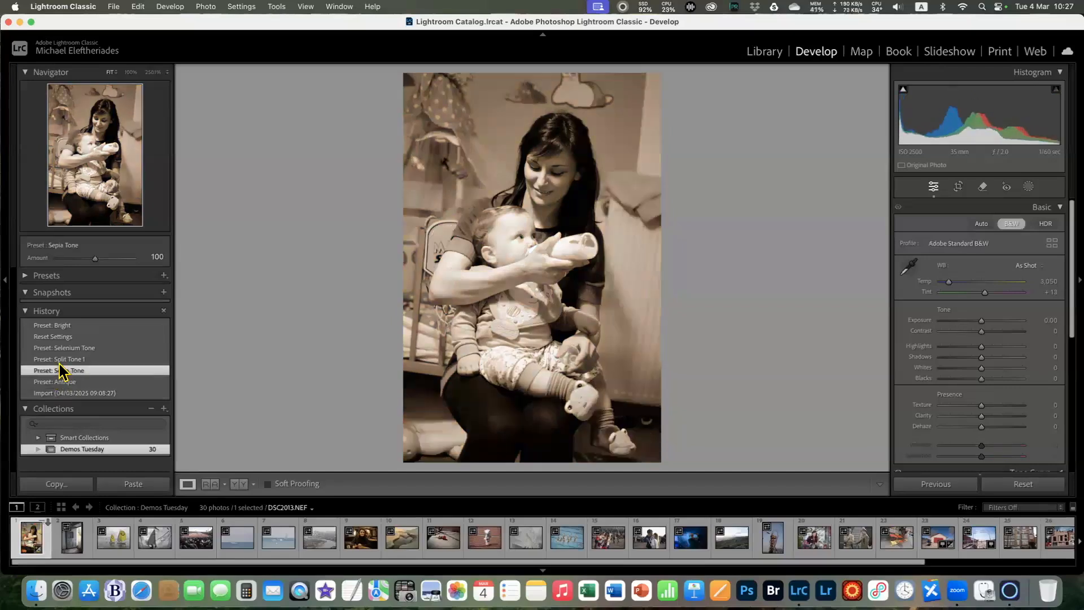
click(59, 359)
click(57, 348)
click(56, 337)
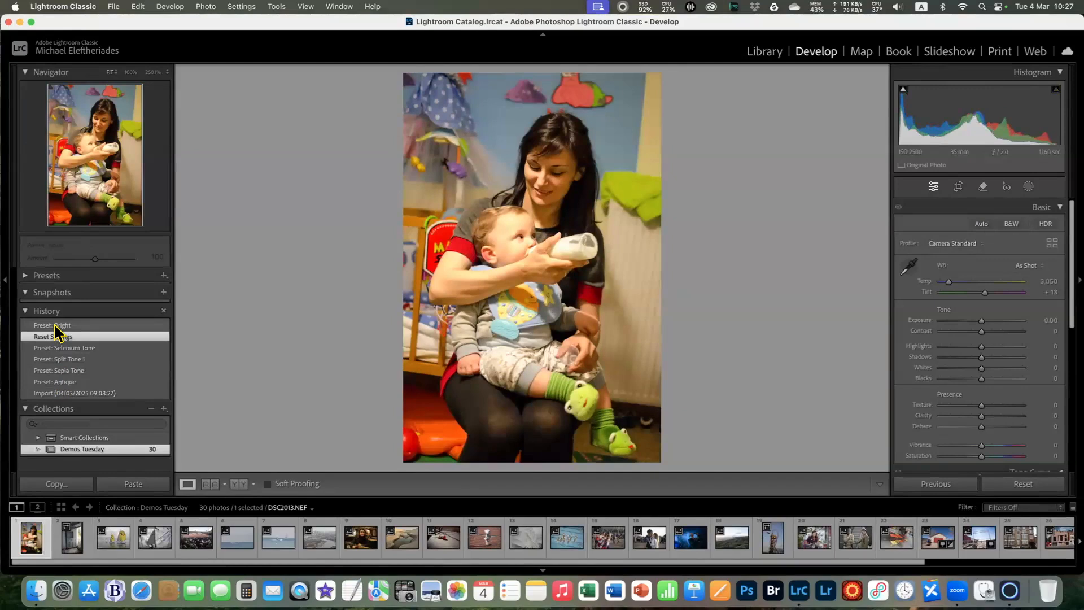
click(57, 326)
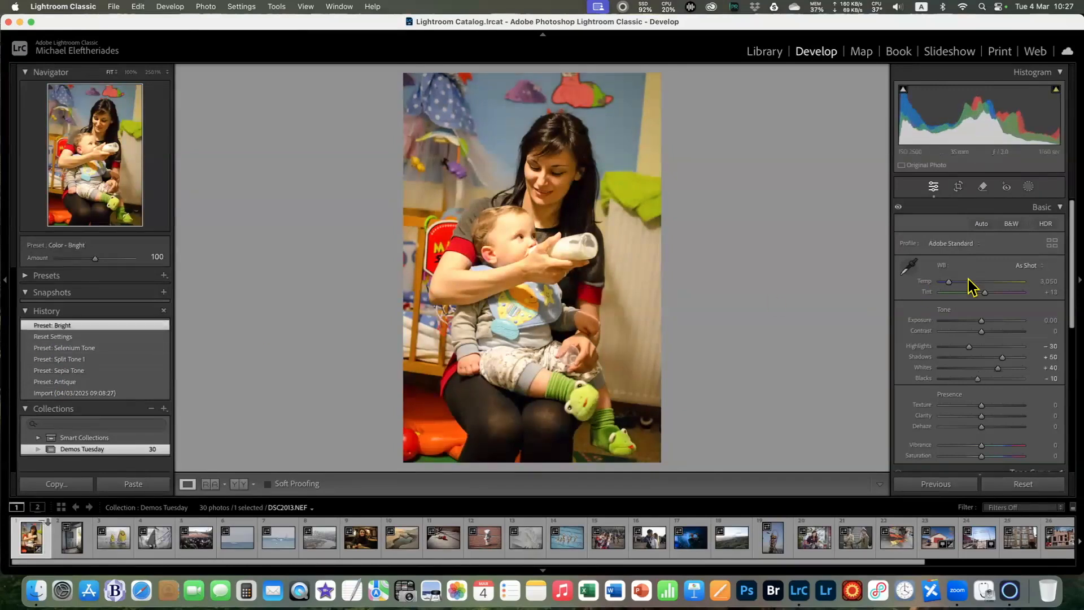
Set Exposure to +0.85, Highlights to -47, Shadows to +31, Whites to +64, Blacks to -30 and Texture to +21
drag(982, 321, 988, 320)
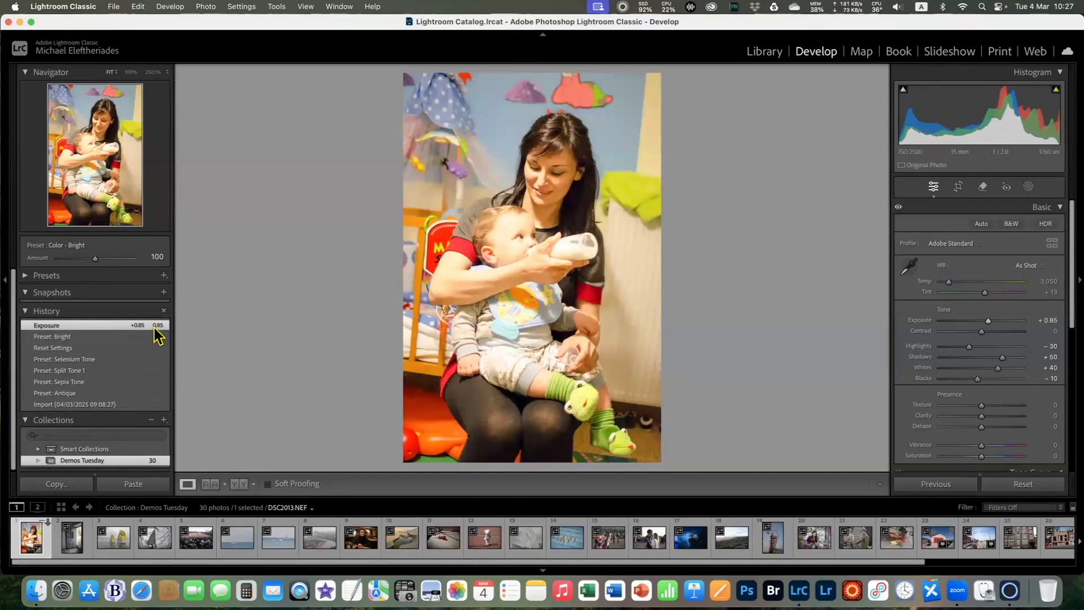
drag(965, 348, 997, 412)
Return the photo to the Preset: Bright history state and clear all history above that step
scroll(82, 429, down, 2)
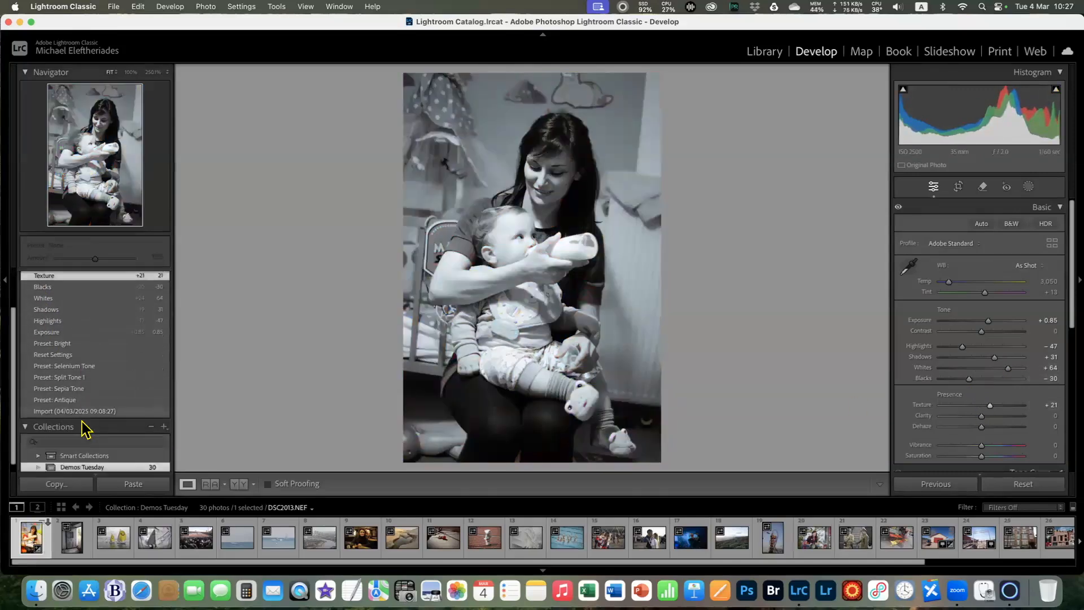
scroll(83, 427, up, 2)
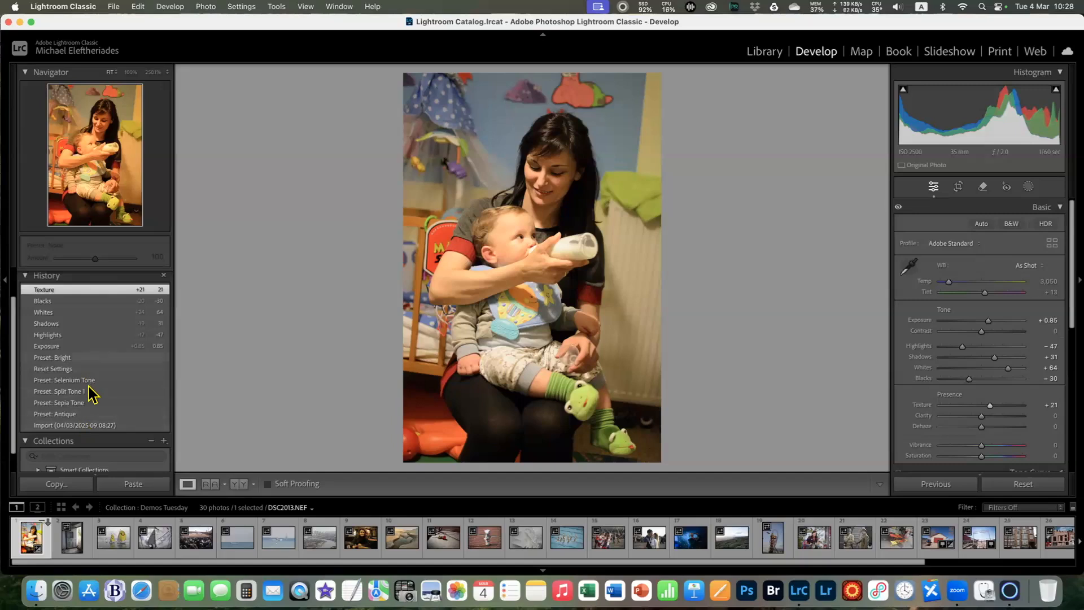
scroll(90, 392, up, 2)
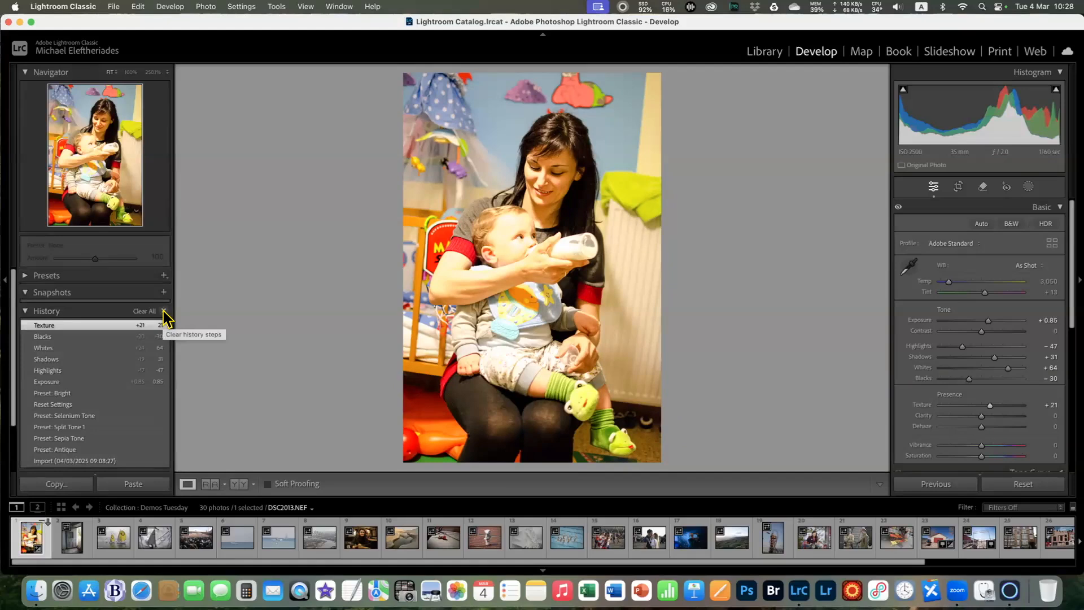
scroll(94, 431, down, 3)
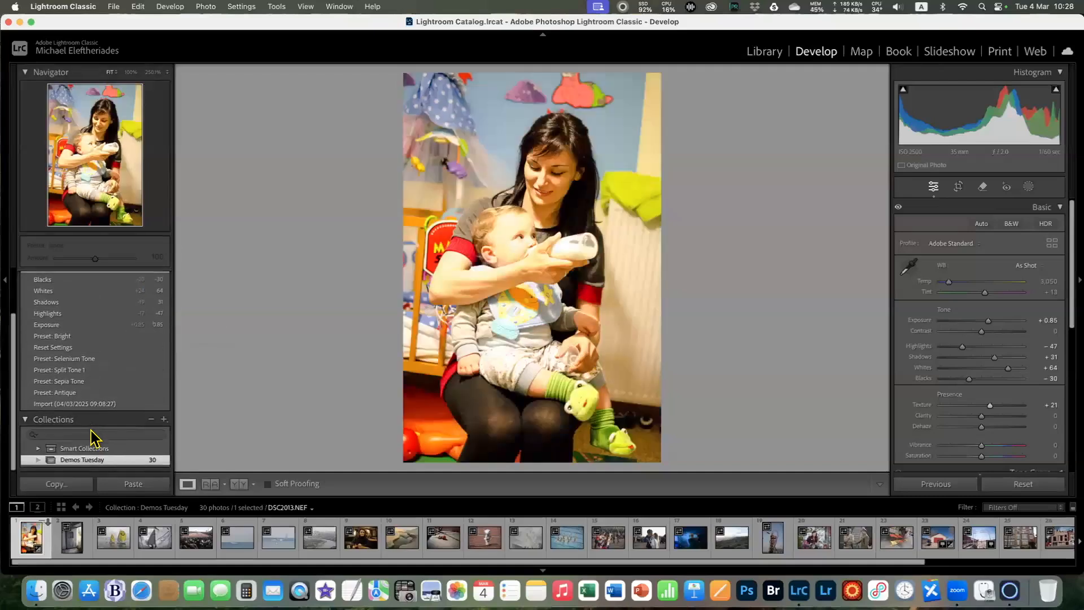
scroll(95, 438, up, 3)
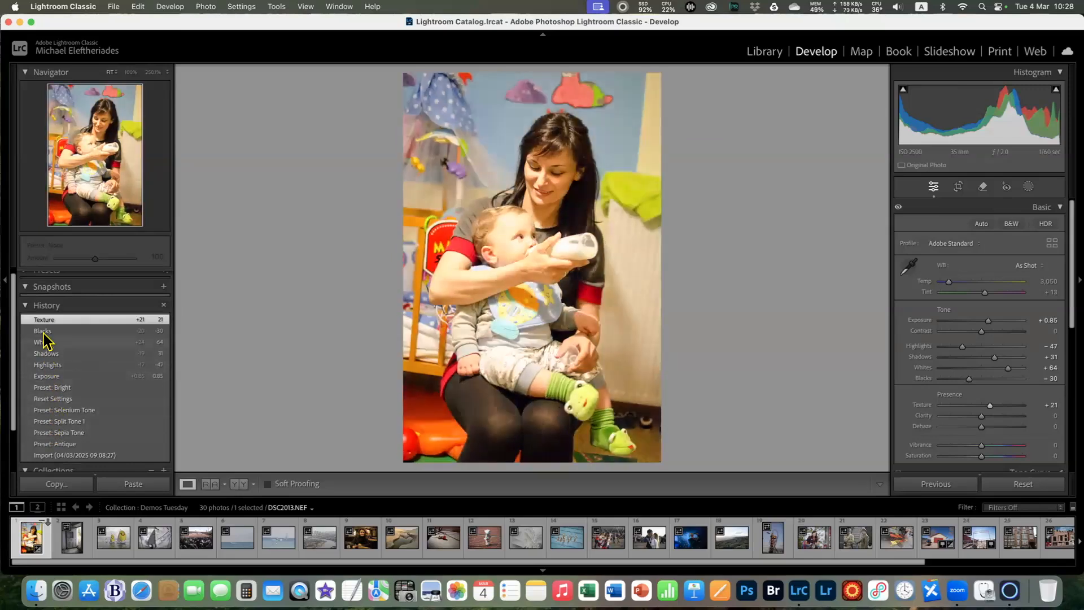
click(54, 378)
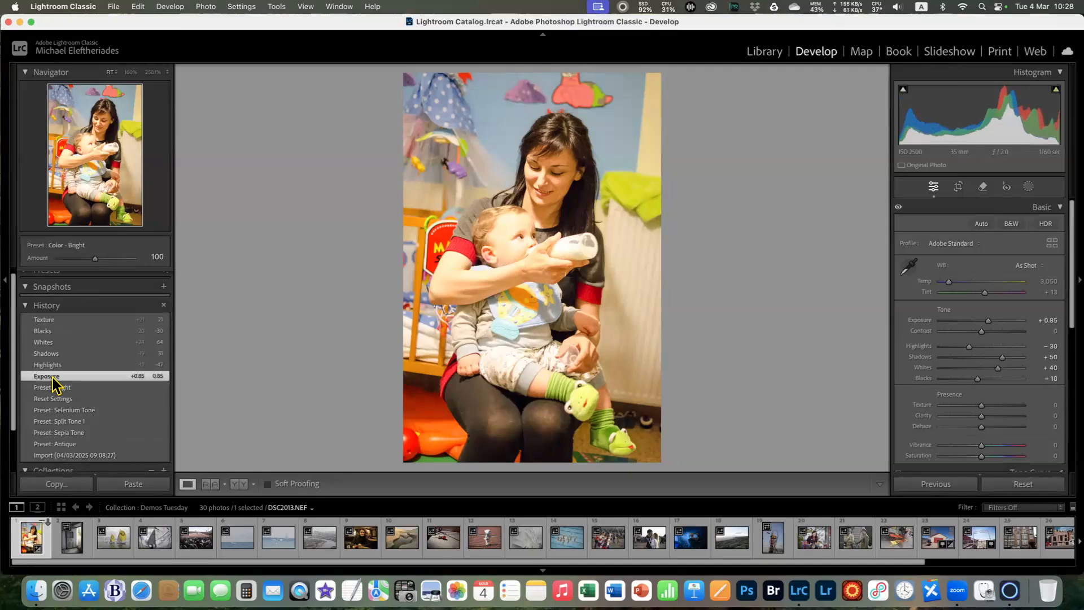
click(61, 389)
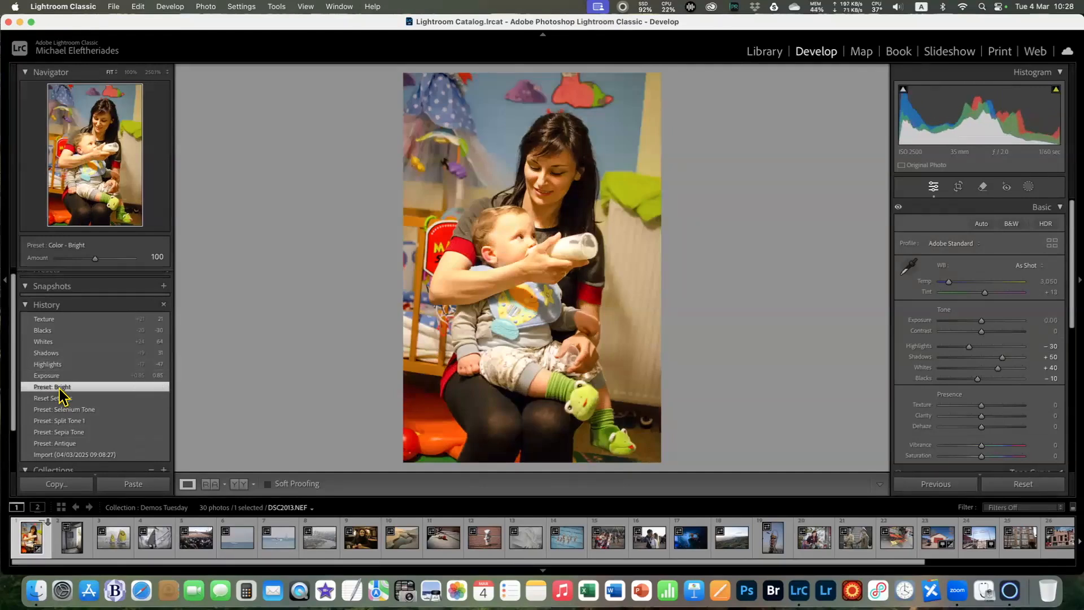
right_click(57, 391)
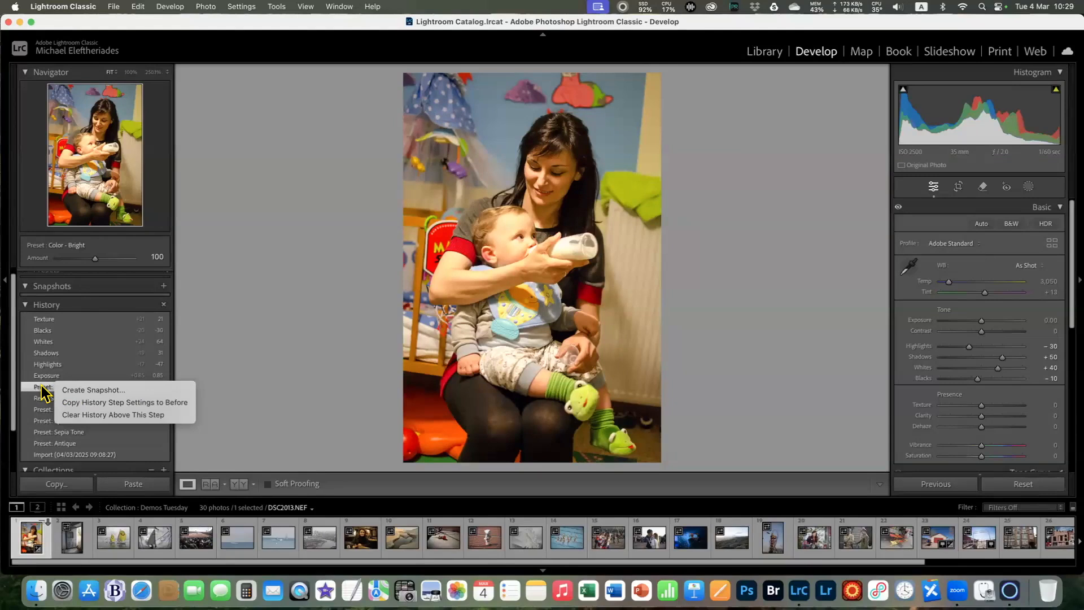
click(105, 415)
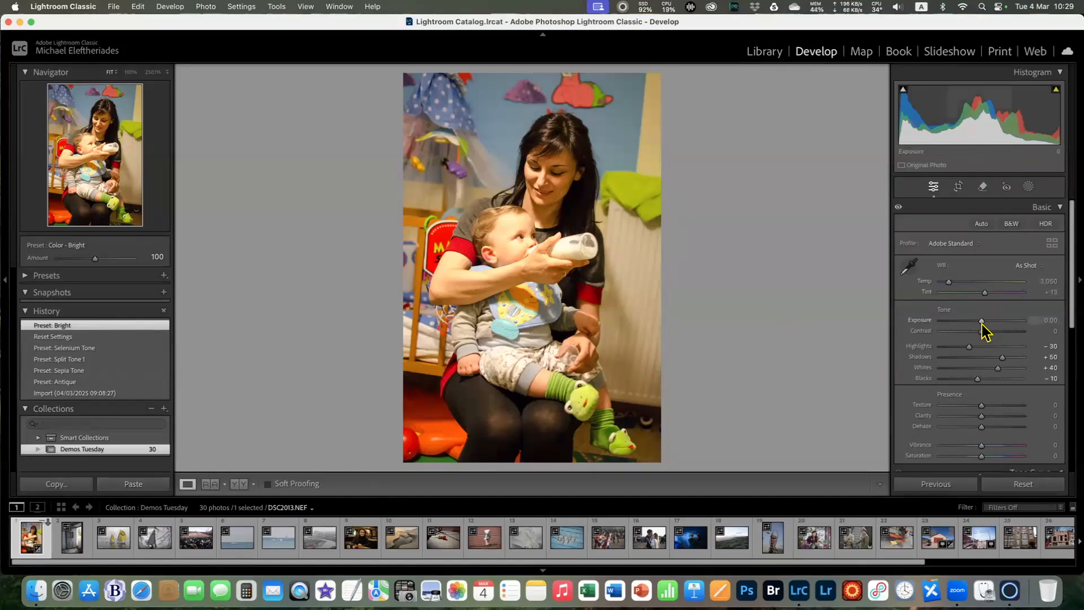
Set Exposure to -0.15 and save the photo's current state as a snapshot named Version 1
drag(982, 320, 980, 326)
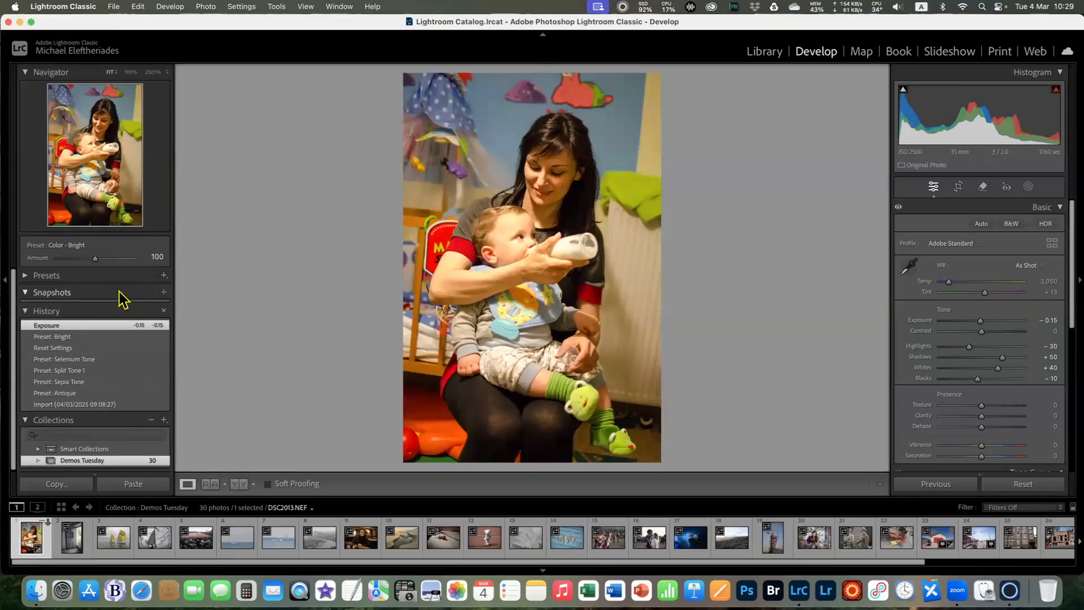
click(164, 292)
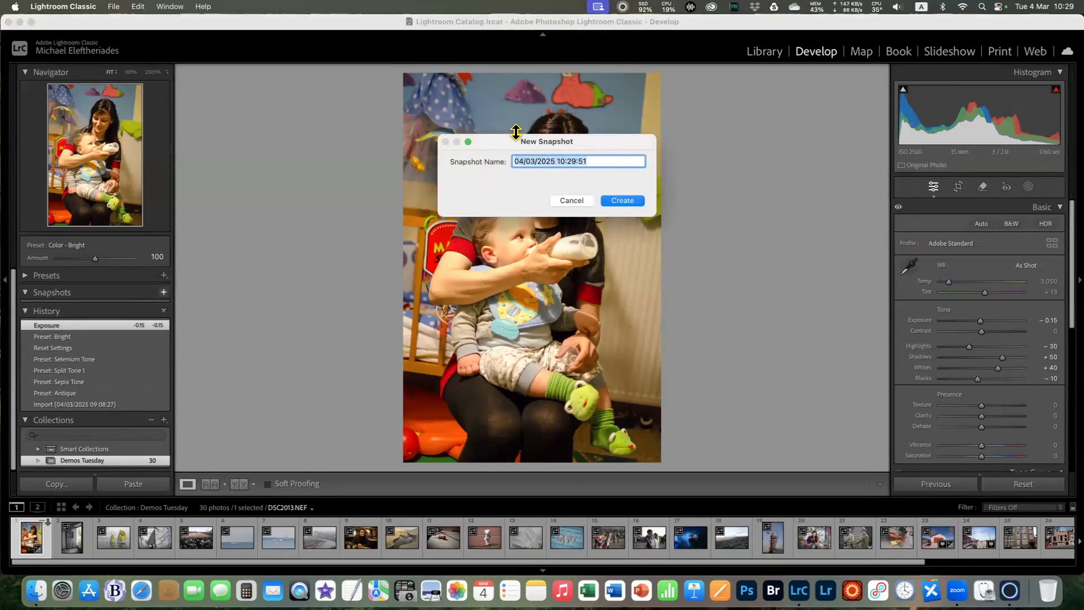
drag(516, 132, 335, 233)
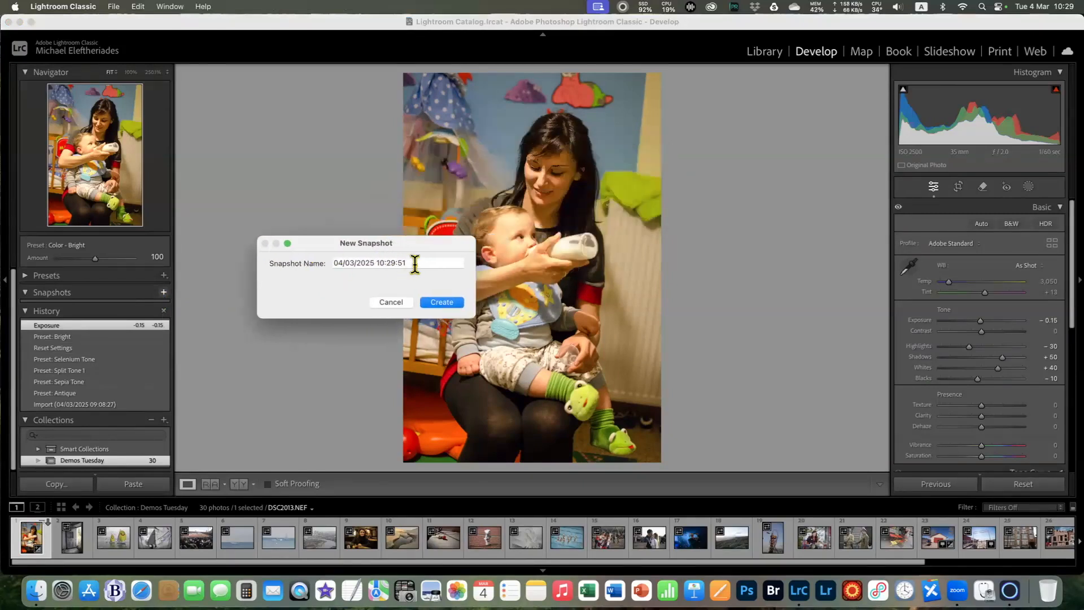
click(415, 263)
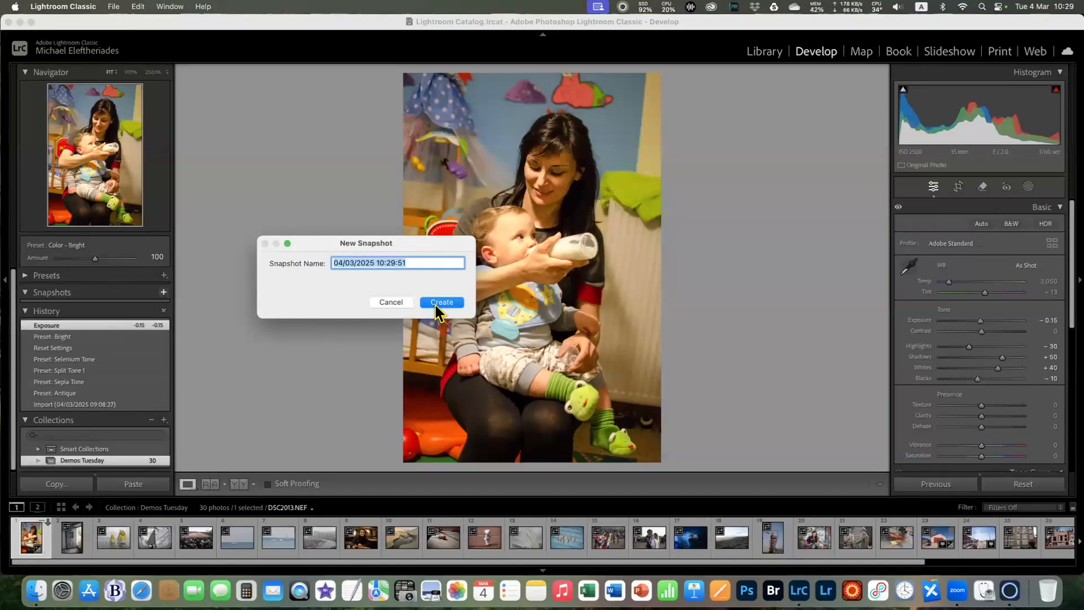
text(Version 1)
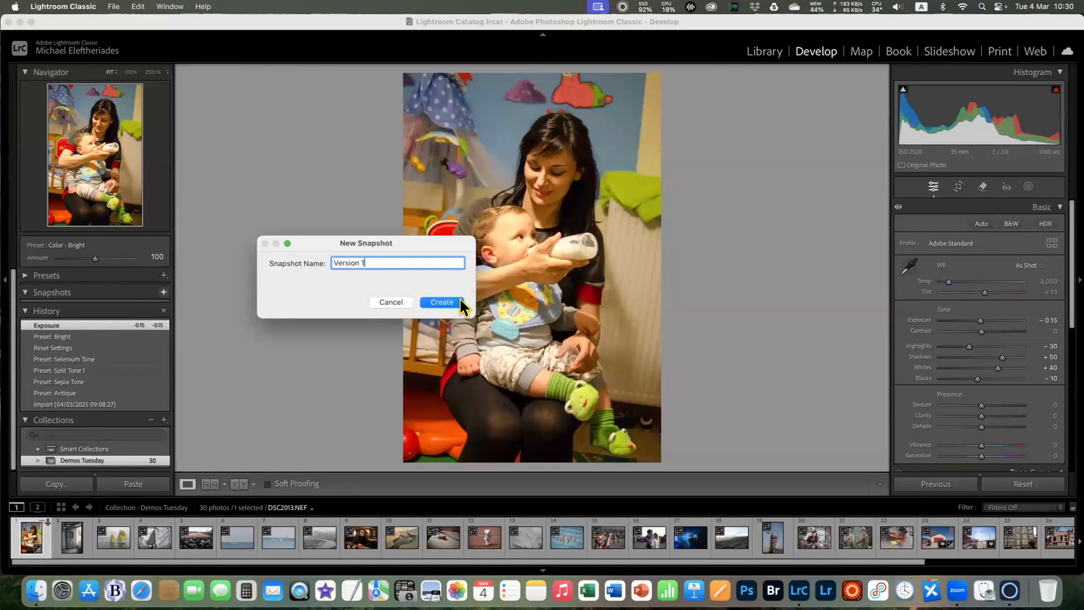
click(443, 303)
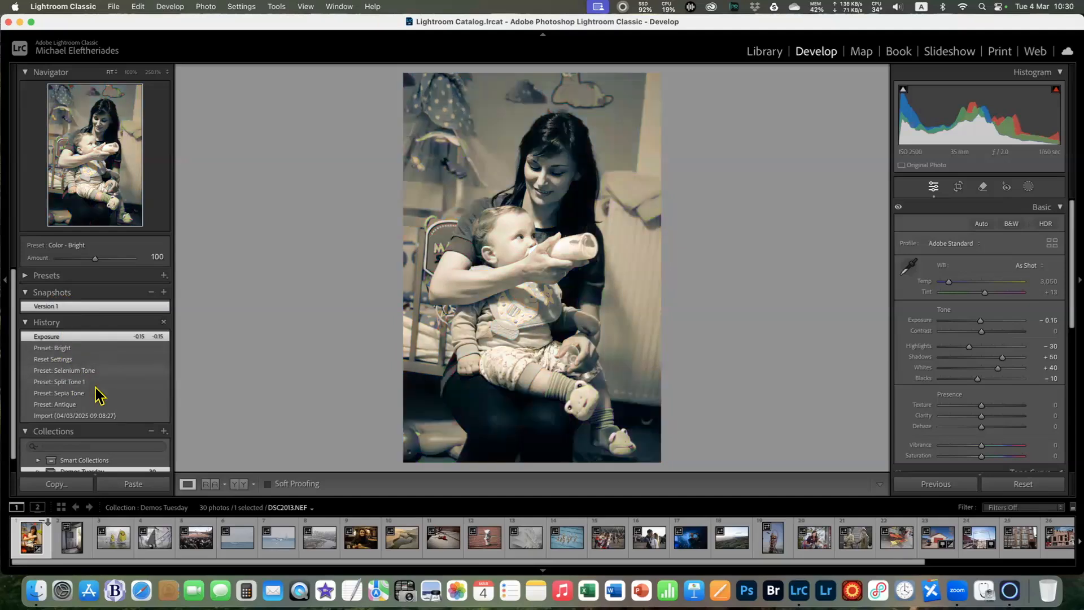
Browse the filmstrip to the last photos of the Demos Tuesday collection and back to the first ones
scroll(96, 423, down, 1)
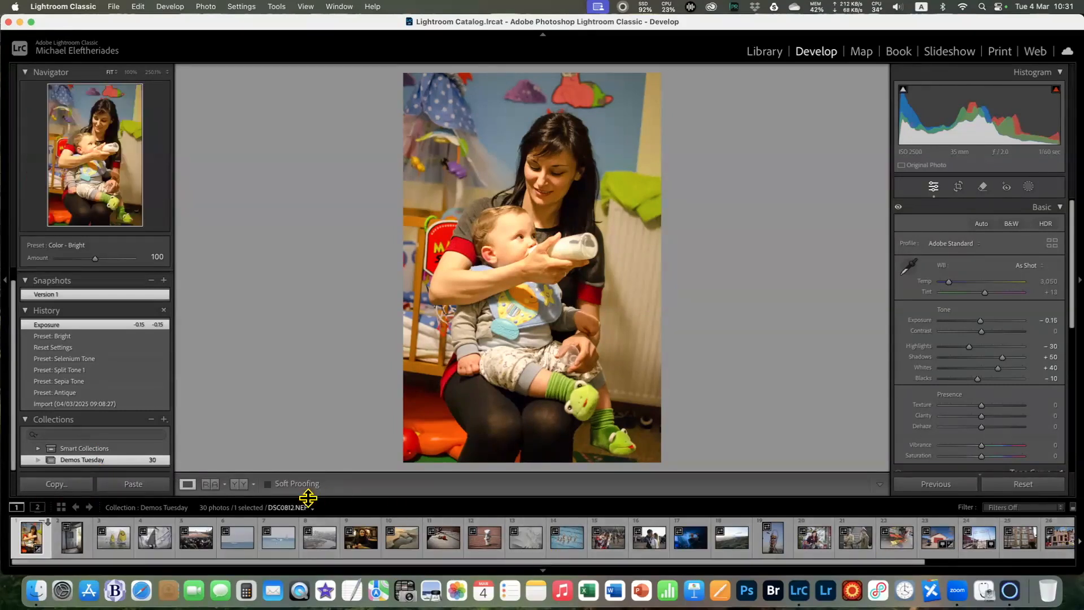
drag(531, 563, 671, 565)
drag(497, 560, 332, 563)
scroll(564, 565, right, 1)
scroll(565, 570, right, 6)
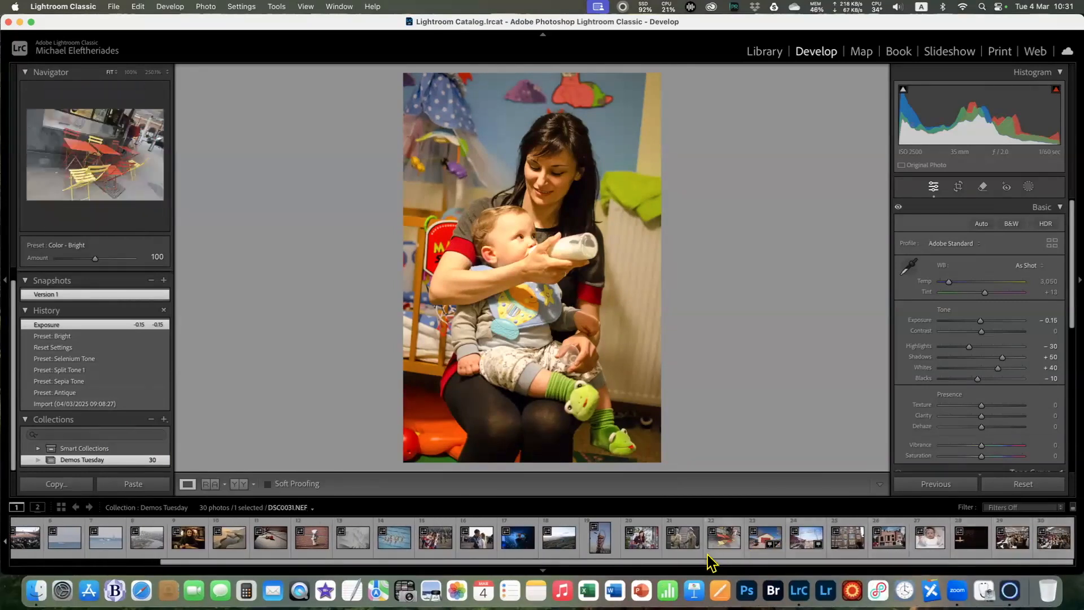
drag(705, 564, 296, 521)
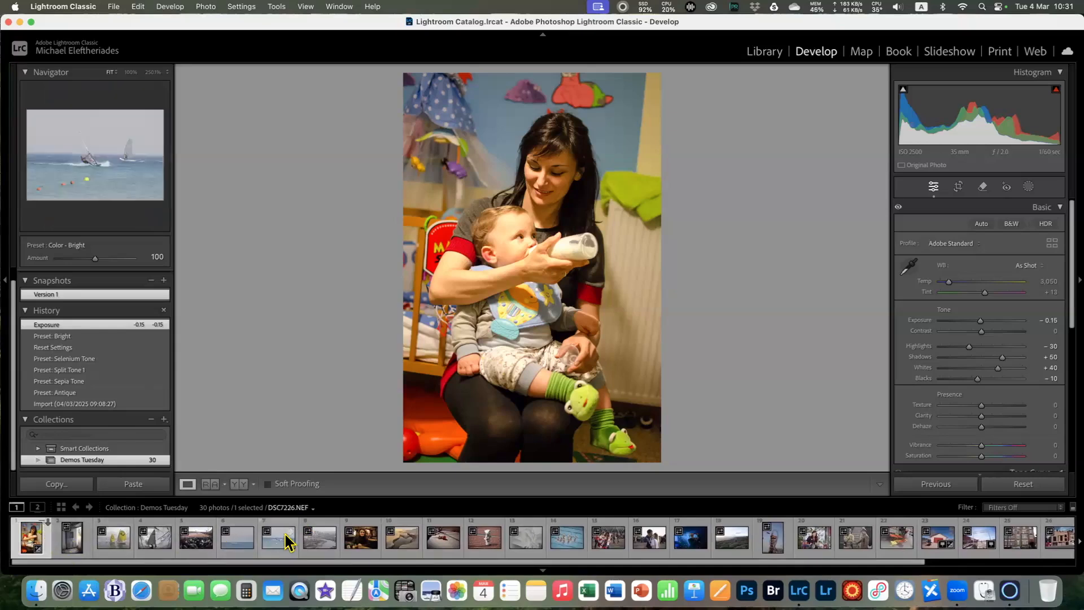
Filter the filmstrip with the Rated filter preset and switch the filter back off
click(1020, 507)
click(949, 506)
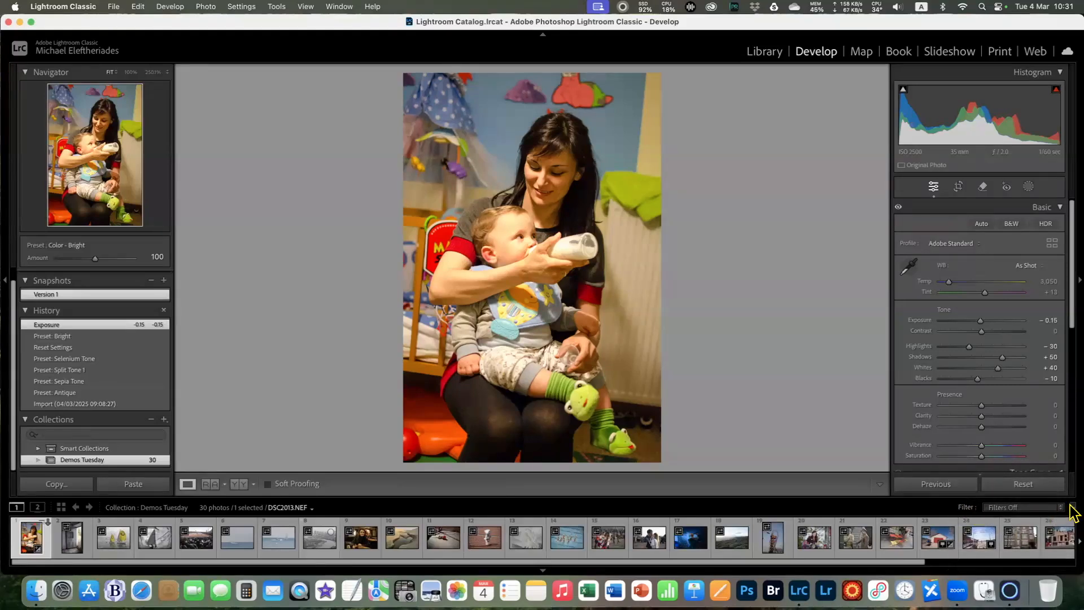
click(1023, 508)
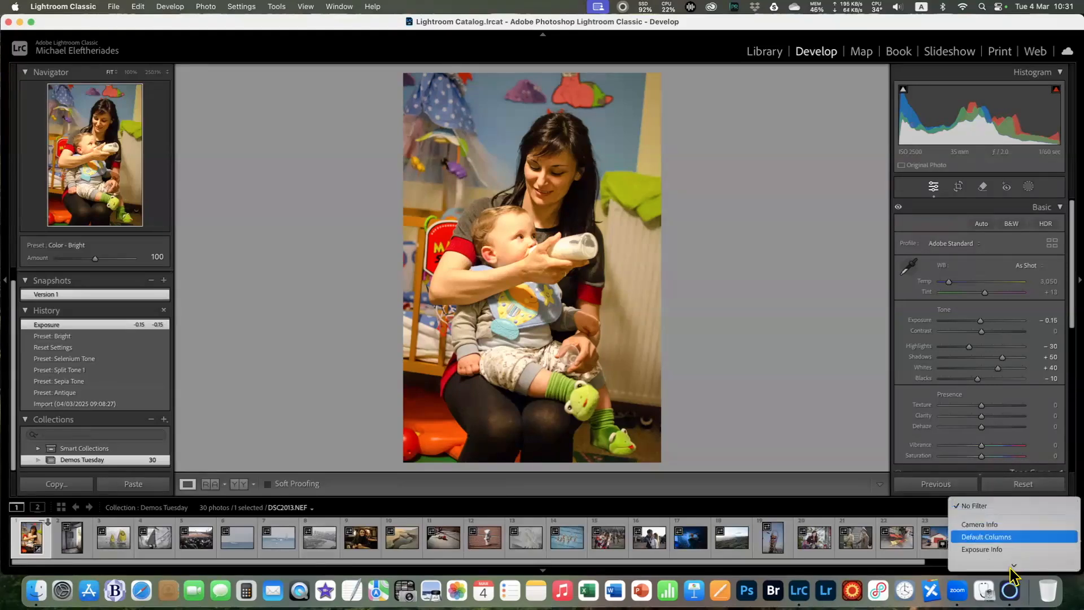
mouse_move(1012, 569)
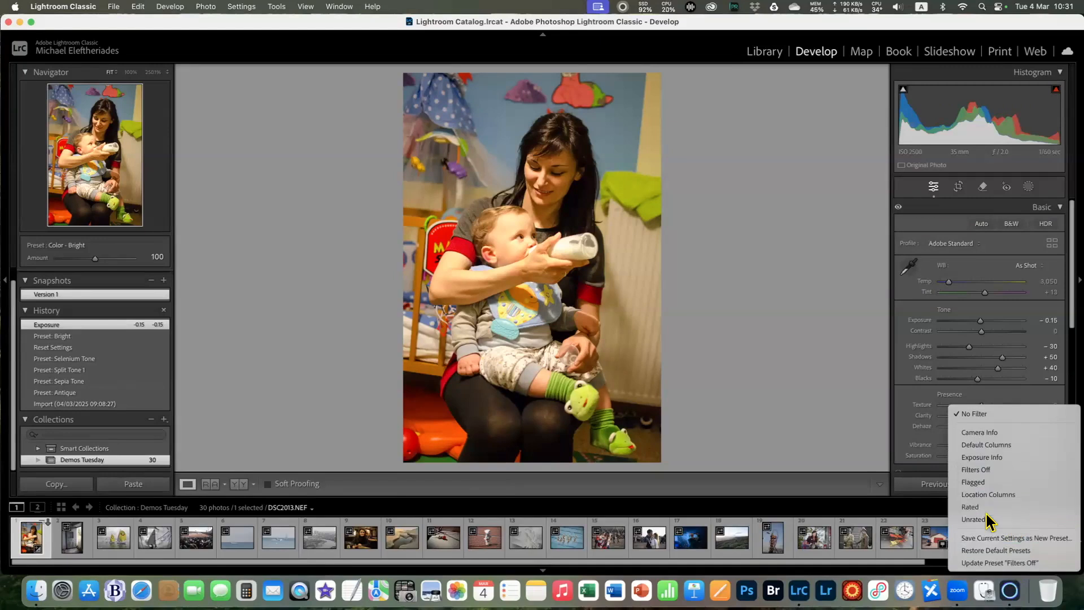
click(980, 507)
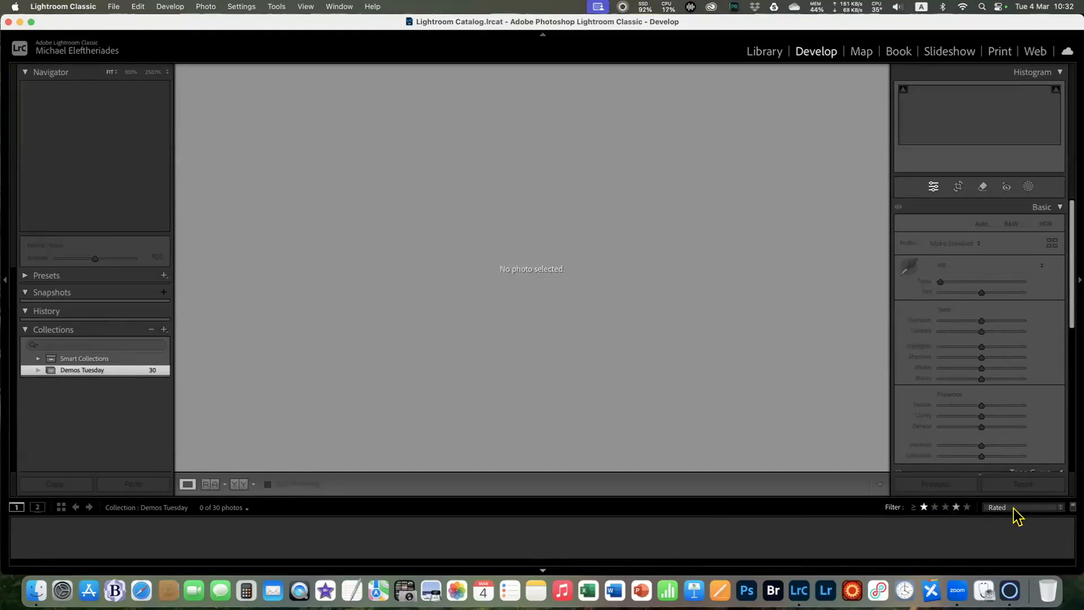
click(1073, 508)
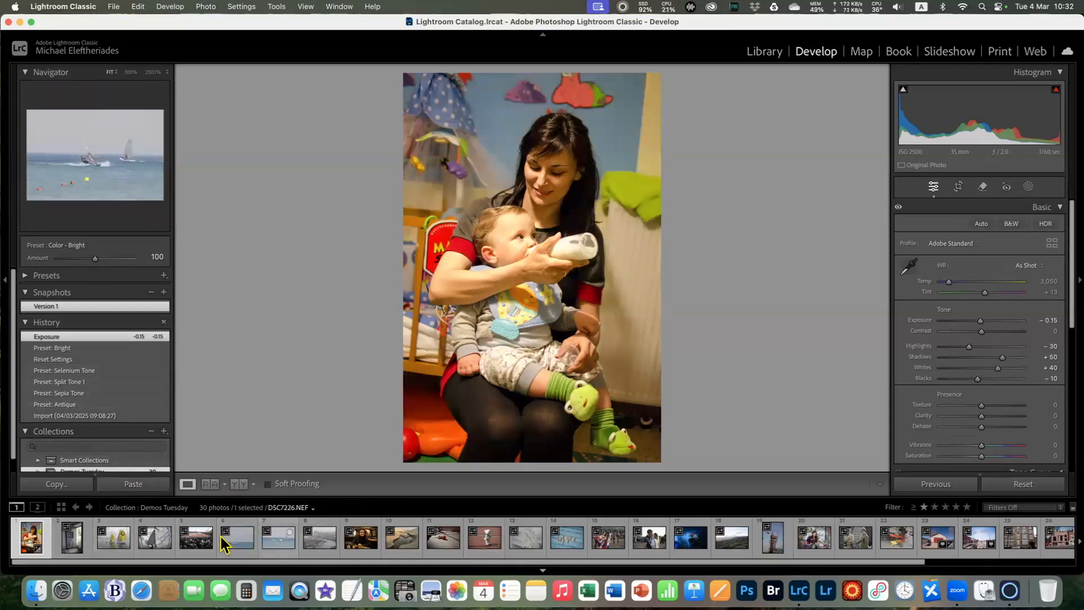
Select the first five photos in the filmstrip, keeping the photo of the woman feeding the baby active
drag(192, 545, 137, 545)
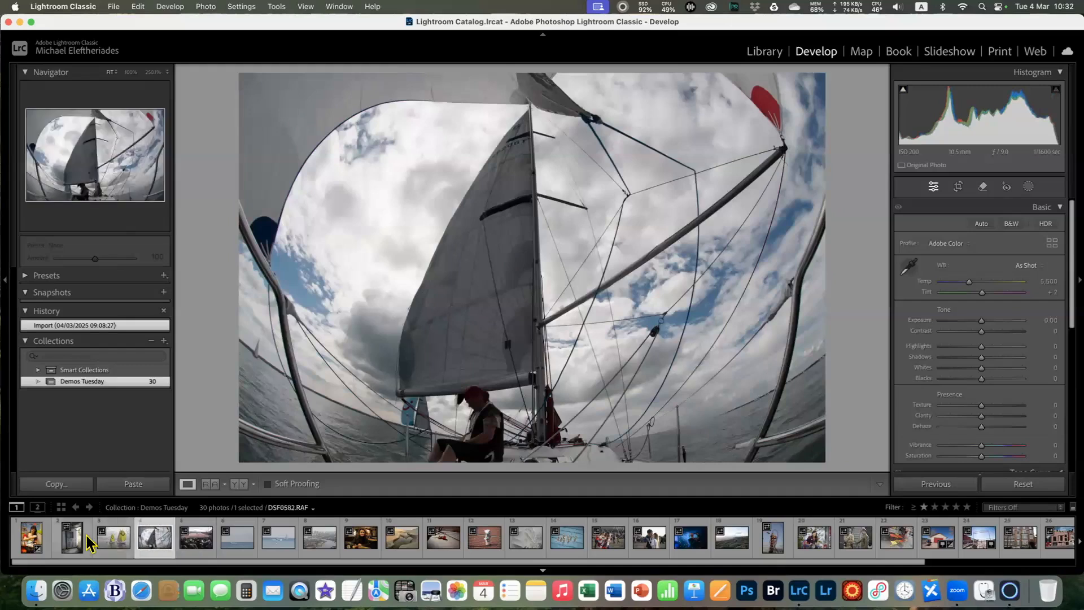
click(32, 538)
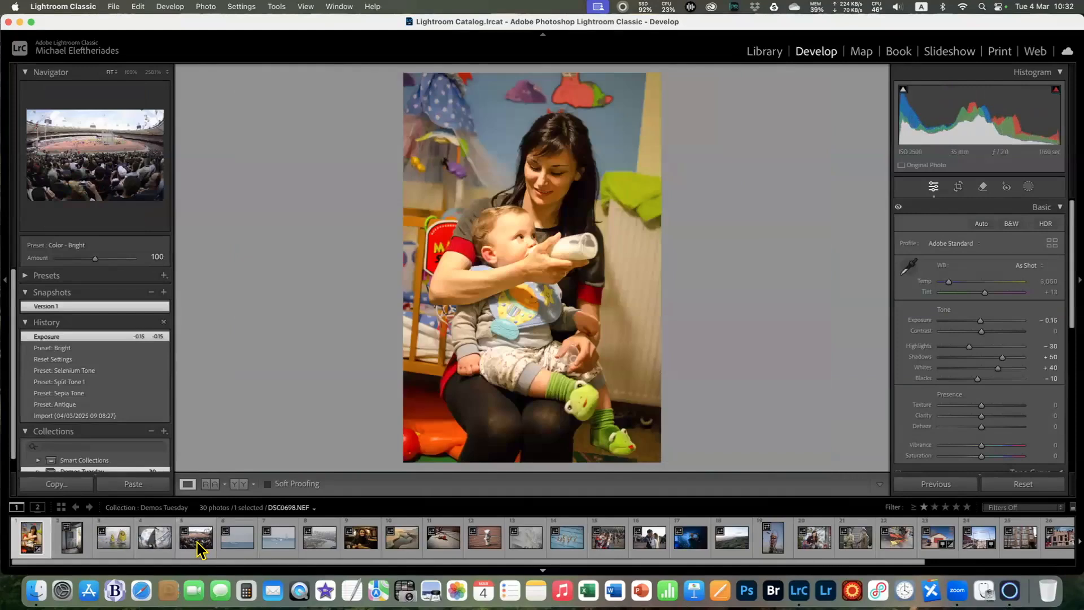
shift+click(197, 539)
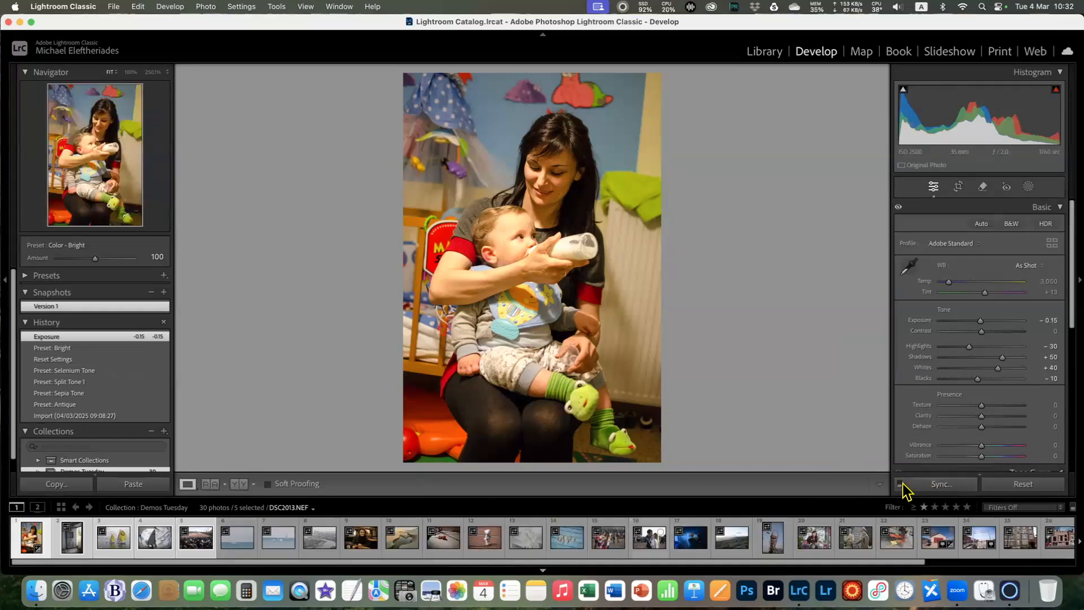
Open the synchronize settings for the selected photos, include everything except Masking and Lens Blur, and cancel without synchronizing
click(937, 486)
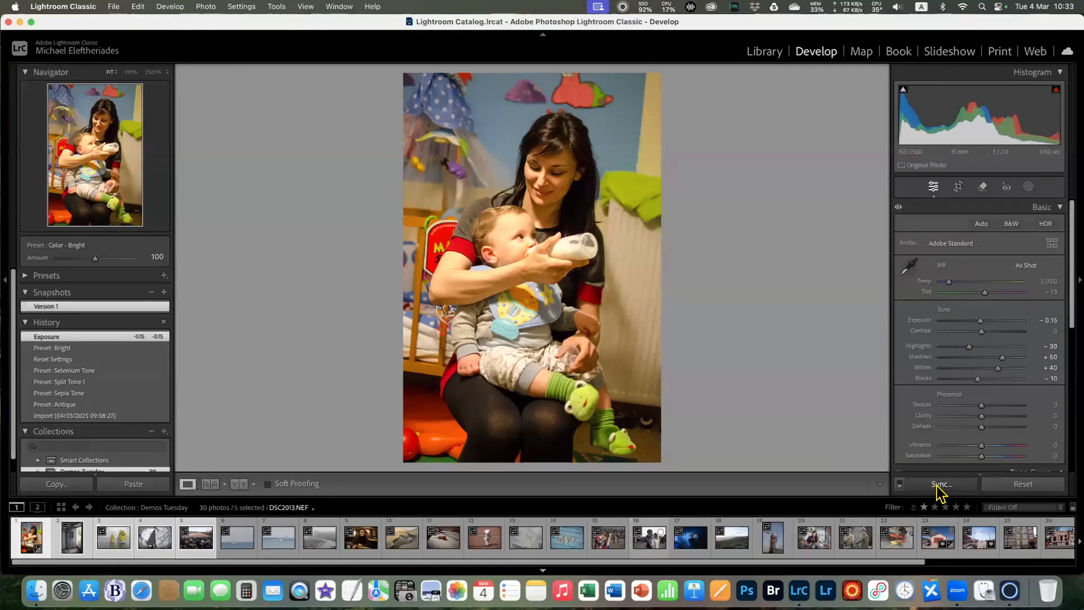
click(939, 489)
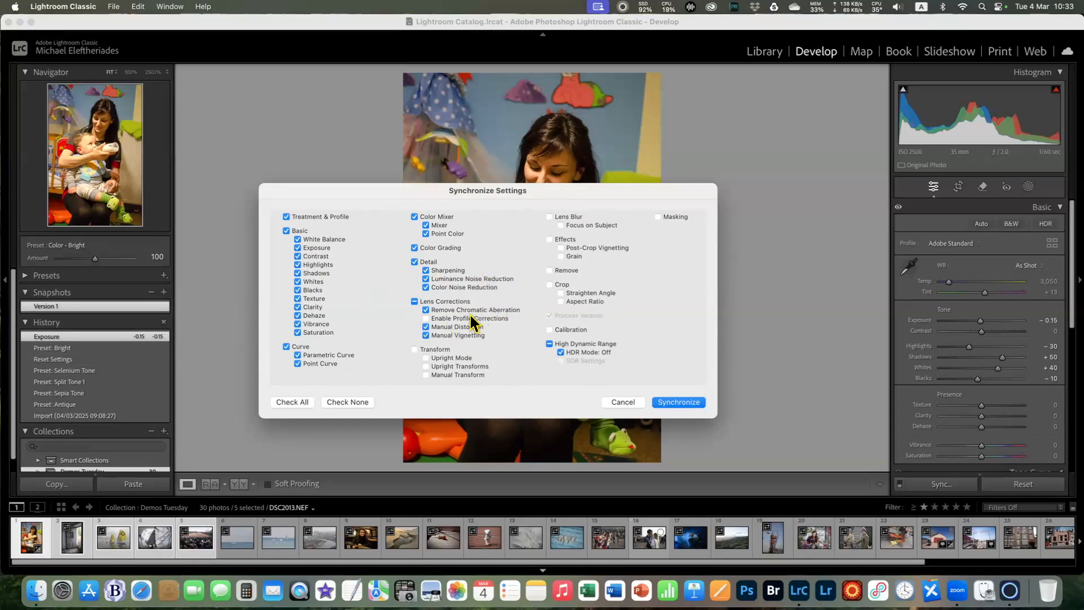
click(348, 404)
click(291, 403)
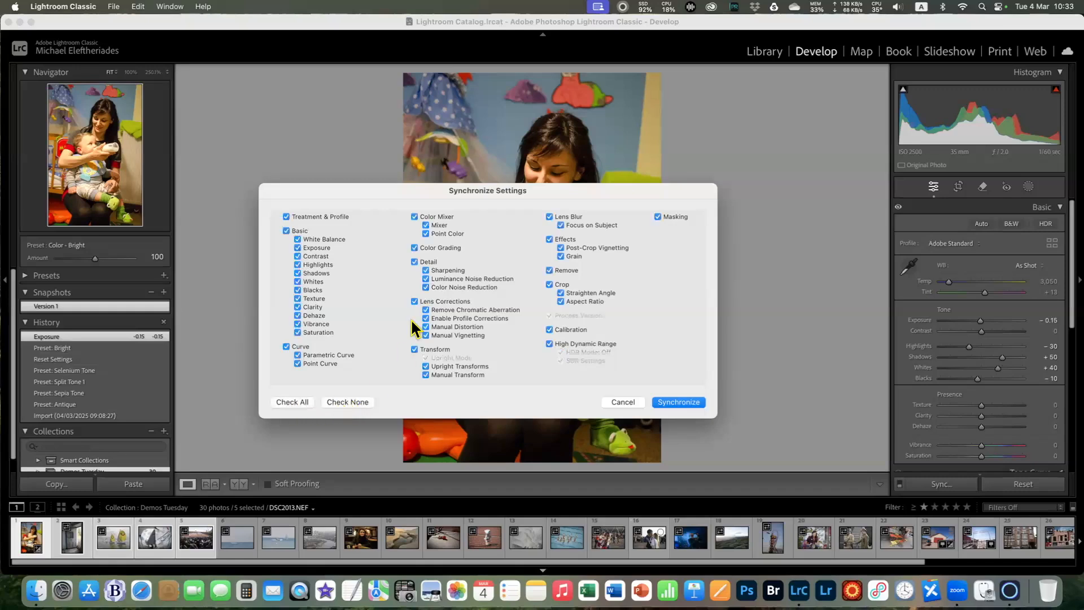
click(658, 217)
click(550, 217)
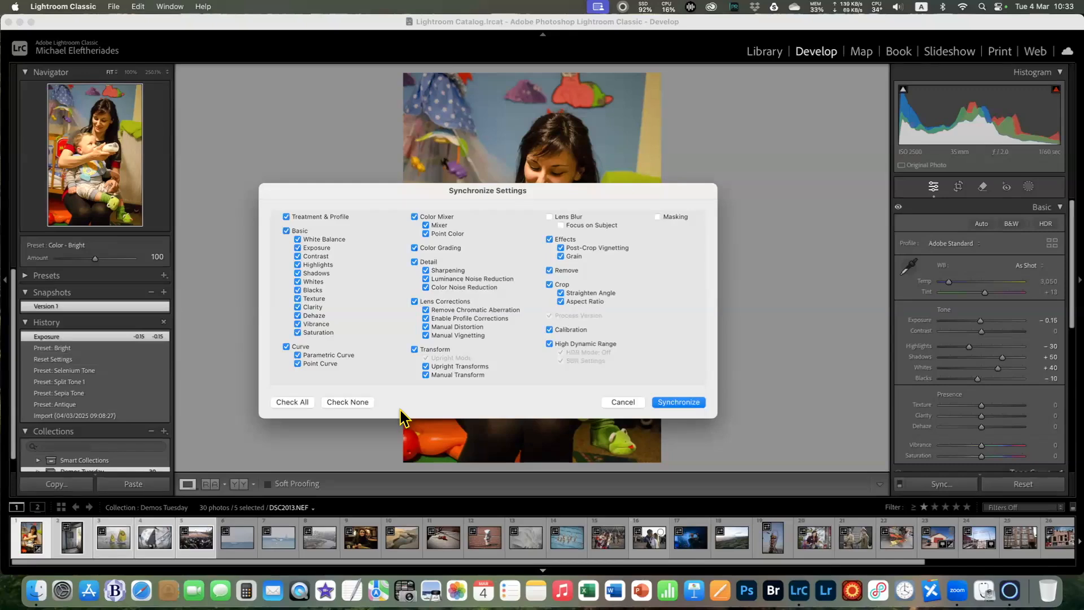
click(627, 402)
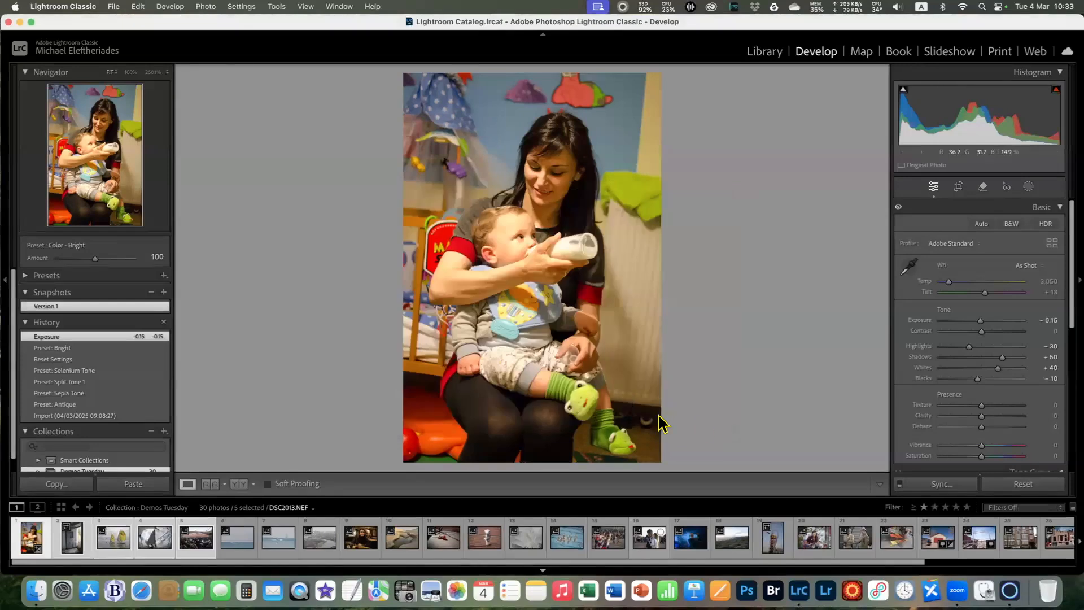
Turn Auto Sync on for the five selected photos and switch it back to manual Sync
click(900, 484)
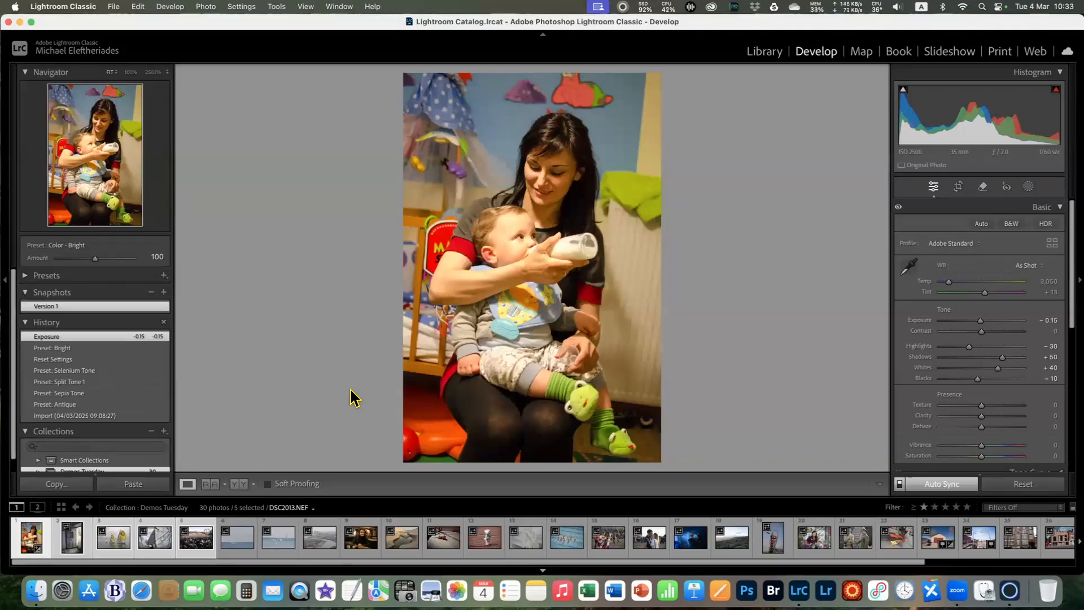
click(900, 484)
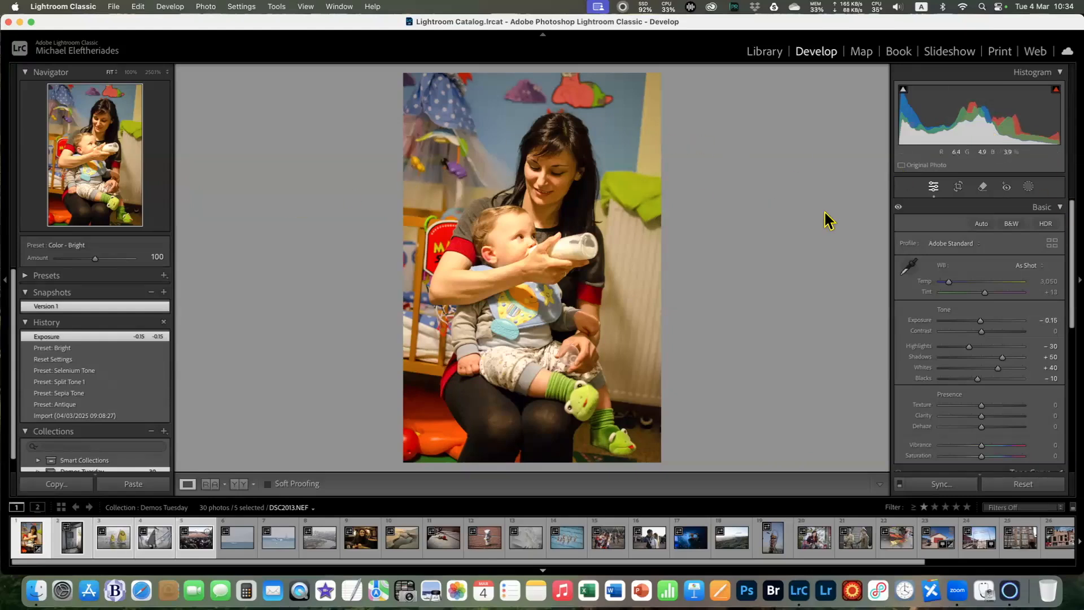
Hide and restore both side panel groups together, and each side panel group separately
key(Tab)
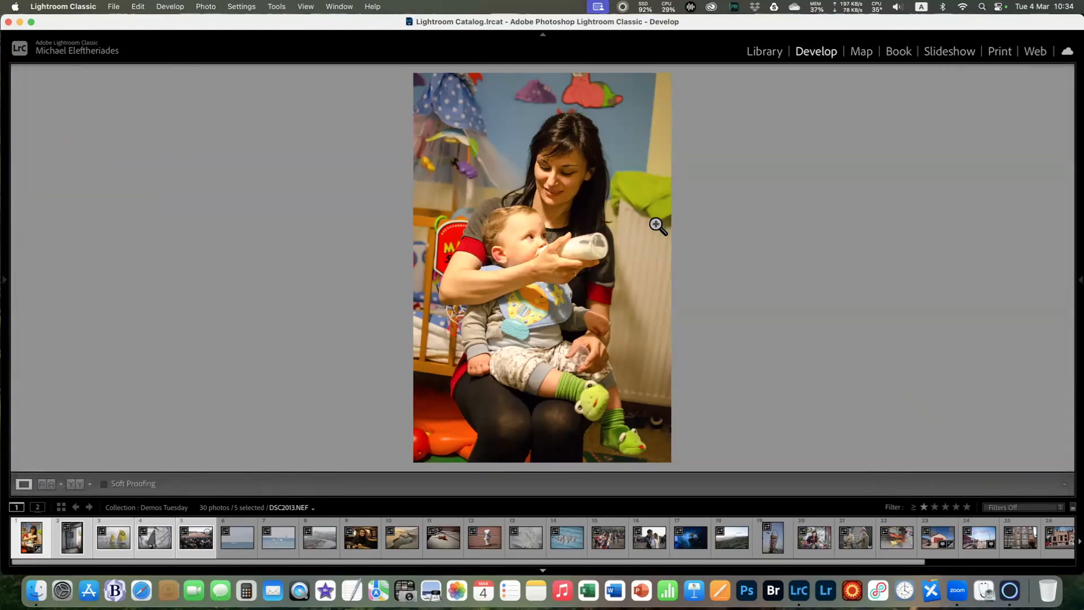
key(Tab)
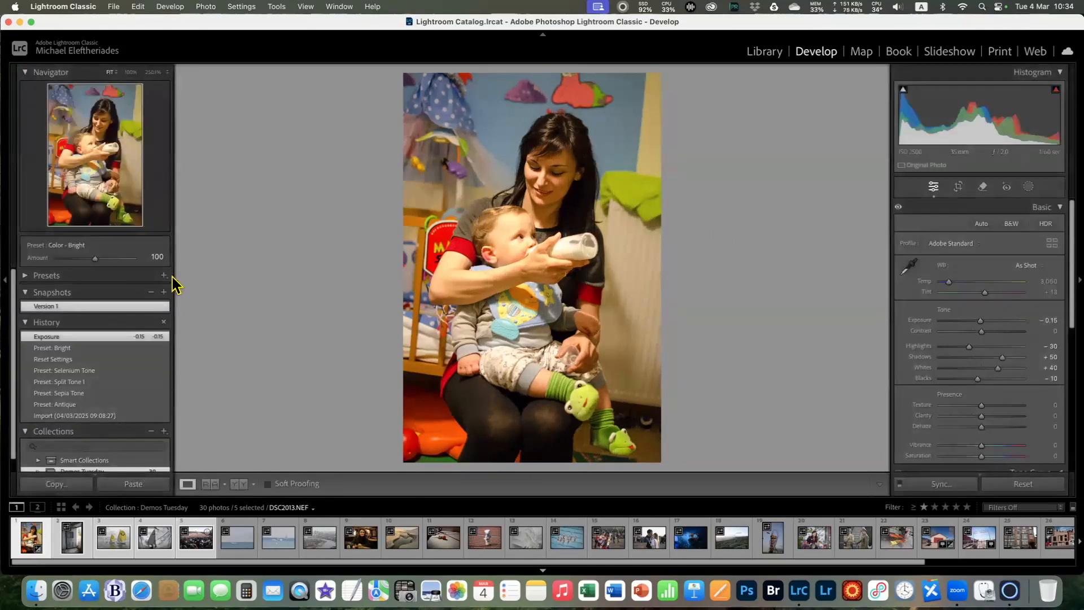
click(5, 281)
click(5, 280)
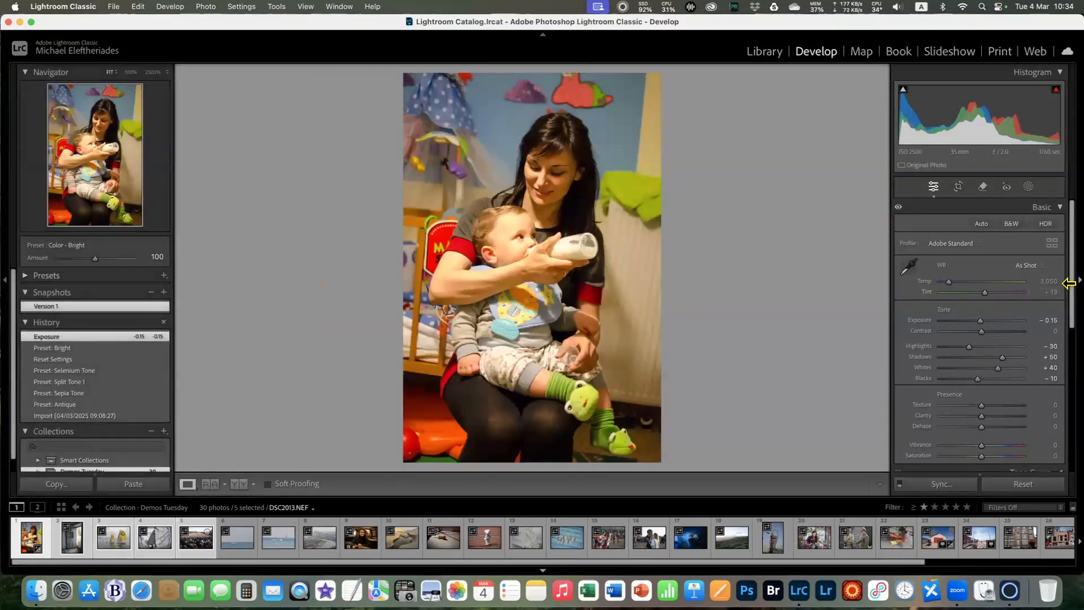
click(1073, 287)
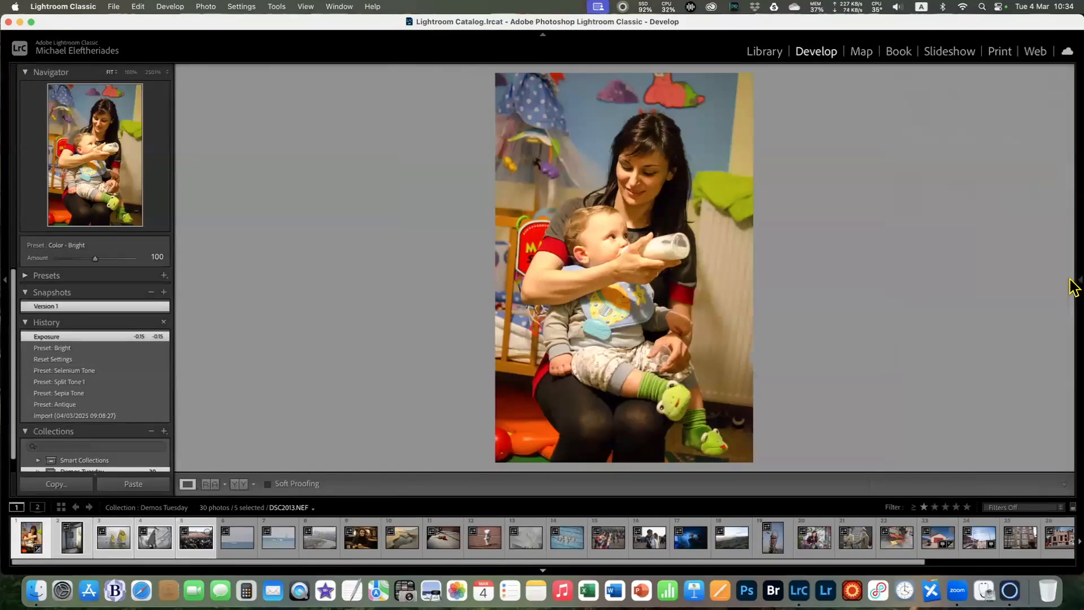
click(1073, 287)
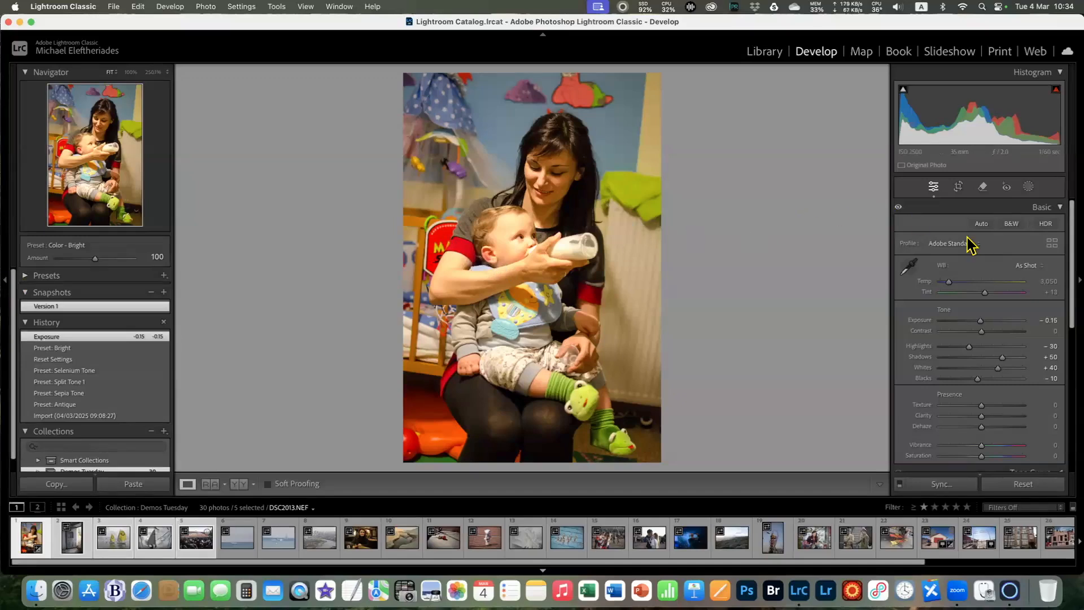
Collapse the Basic, Tone Curve and Color Mixer panels so that all adjustment panels are closed
click(1056, 209)
click(1056, 240)
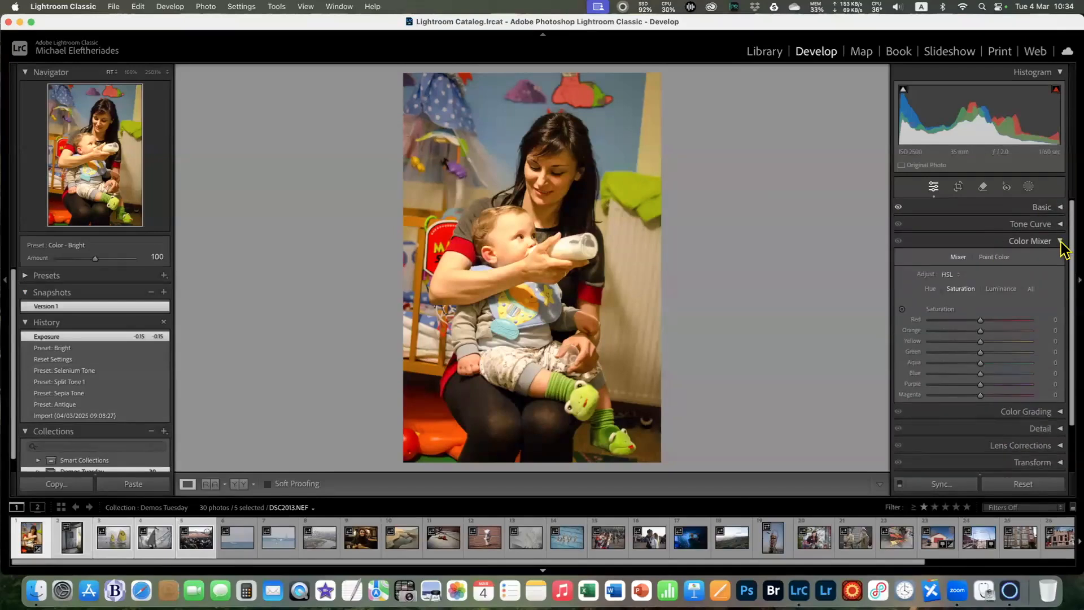
click(1062, 242)
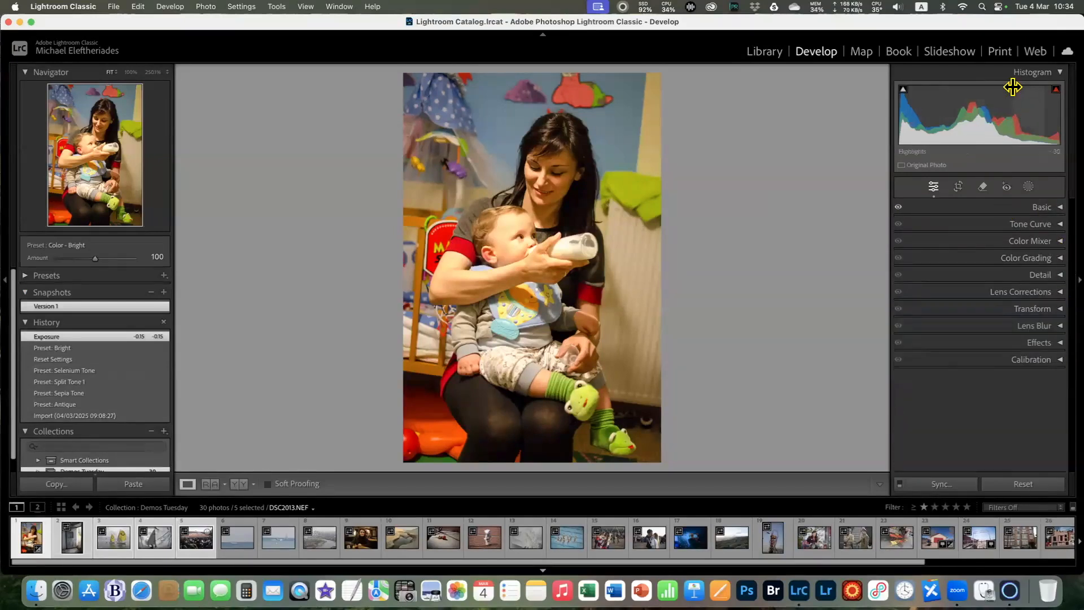
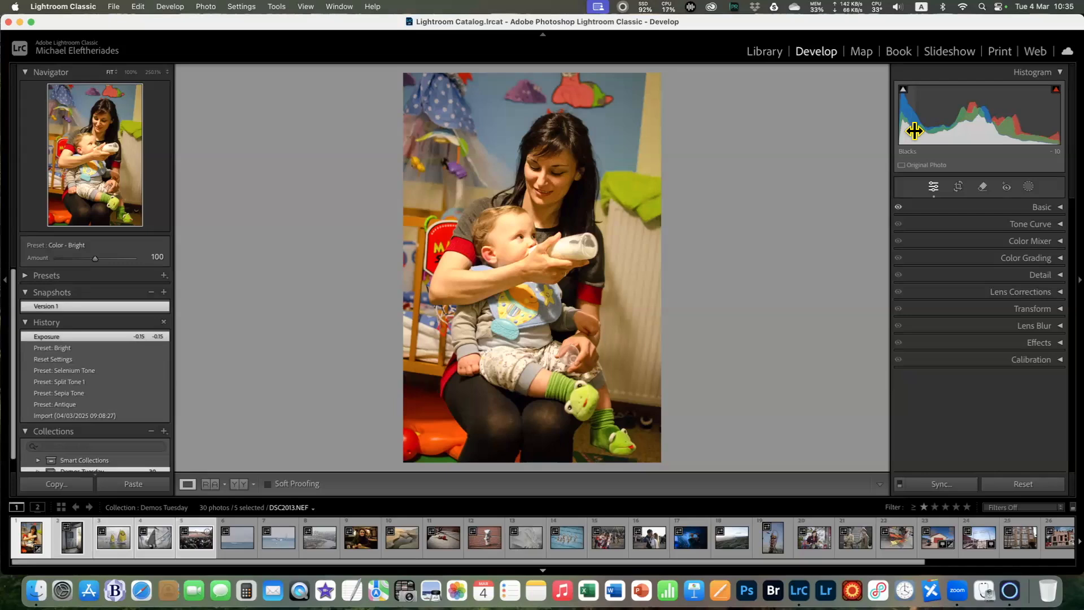
Compare the motorboat photo's histogram with that of the first photo, and set the first photo's Exposure to +0.13 directly in its histogram
click(237, 544)
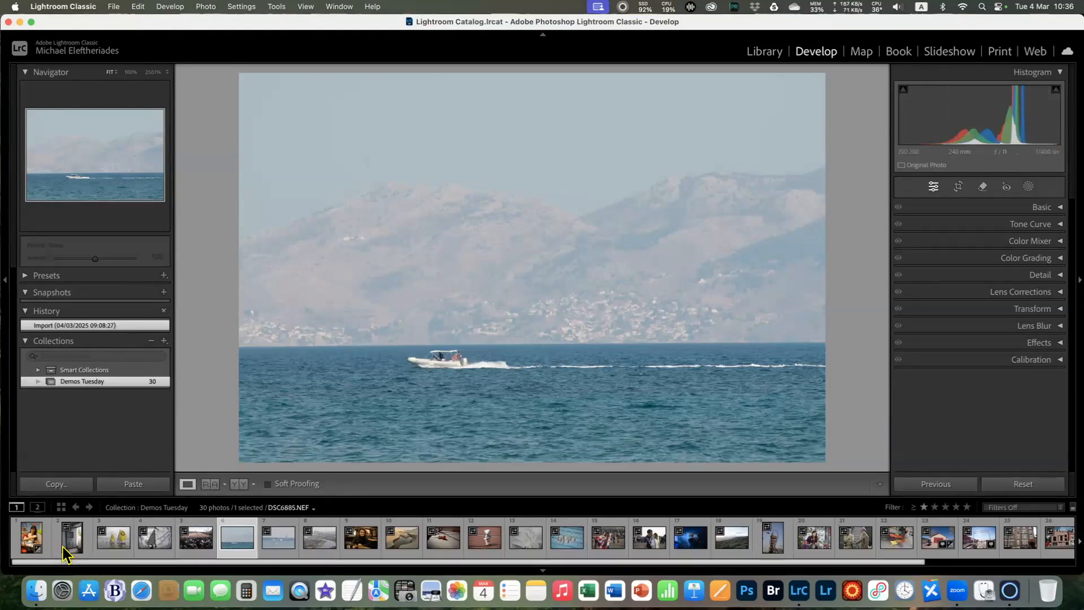
click(31, 544)
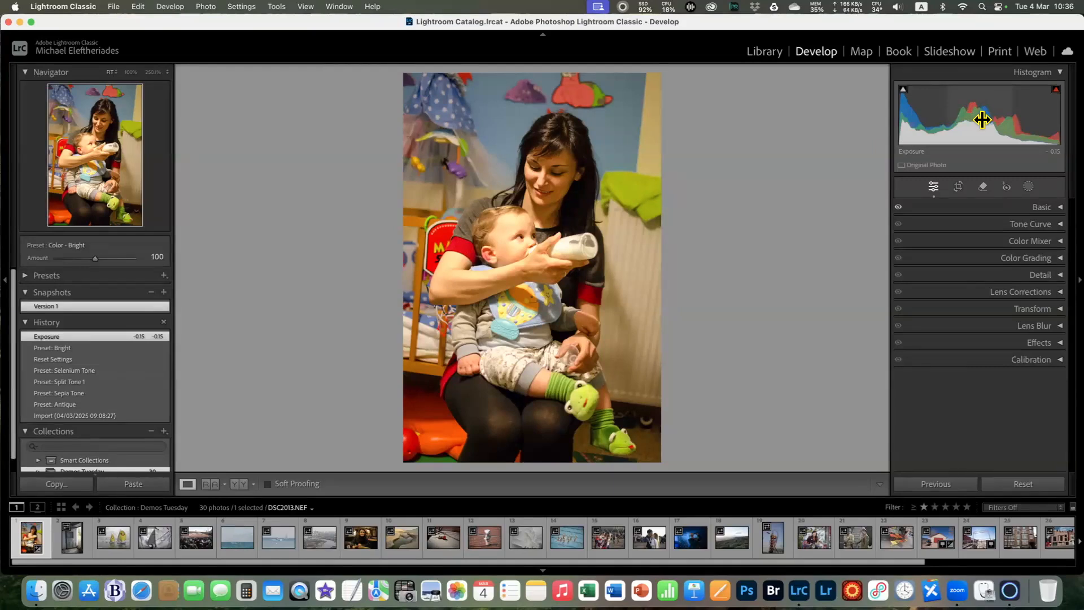
drag(979, 119, 1007, 118)
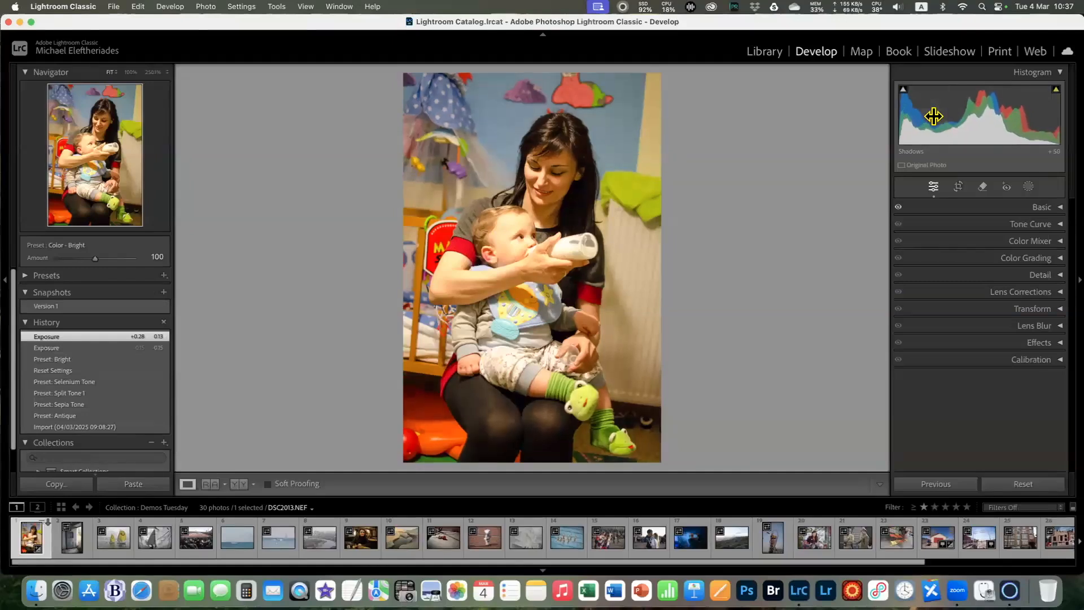
Raise the first photo's Shadows to +76 directly in the histogram and zoom it to 66%, framing both faces
drag(933, 120, 942, 121)
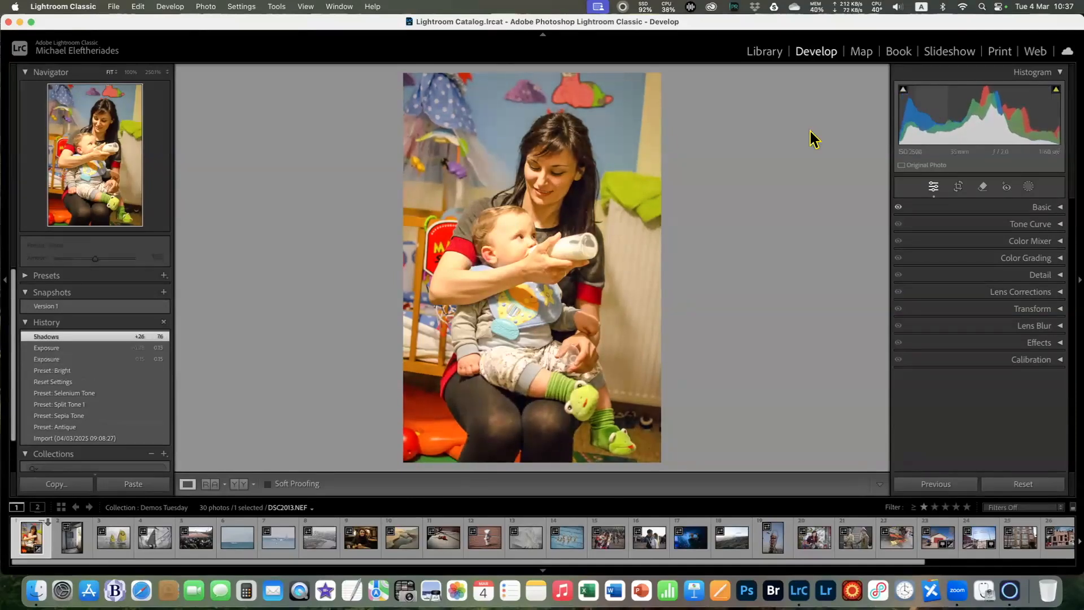
click(130, 72)
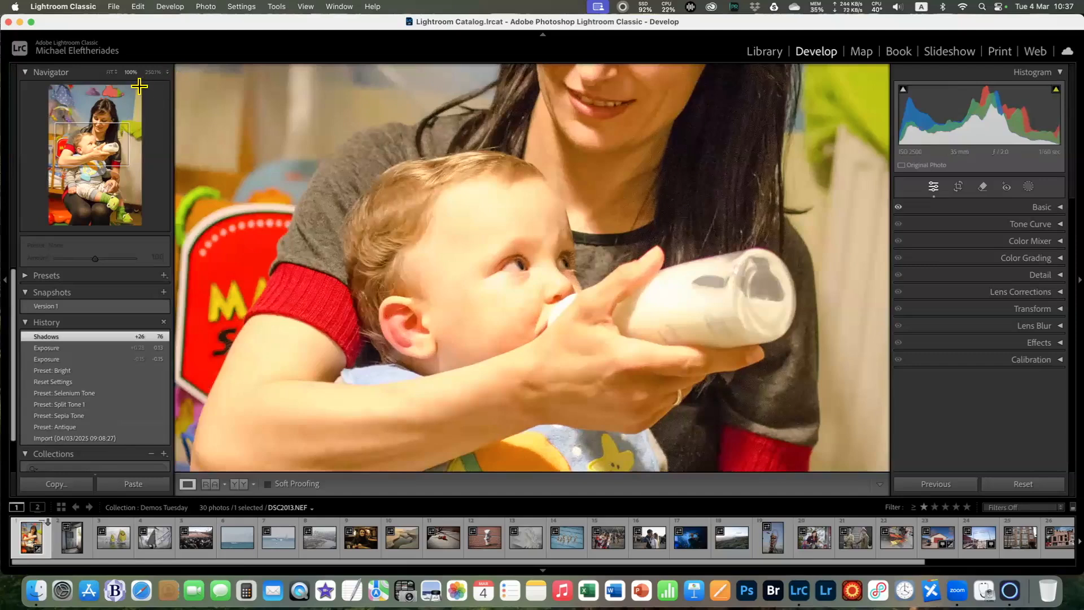
click(168, 73)
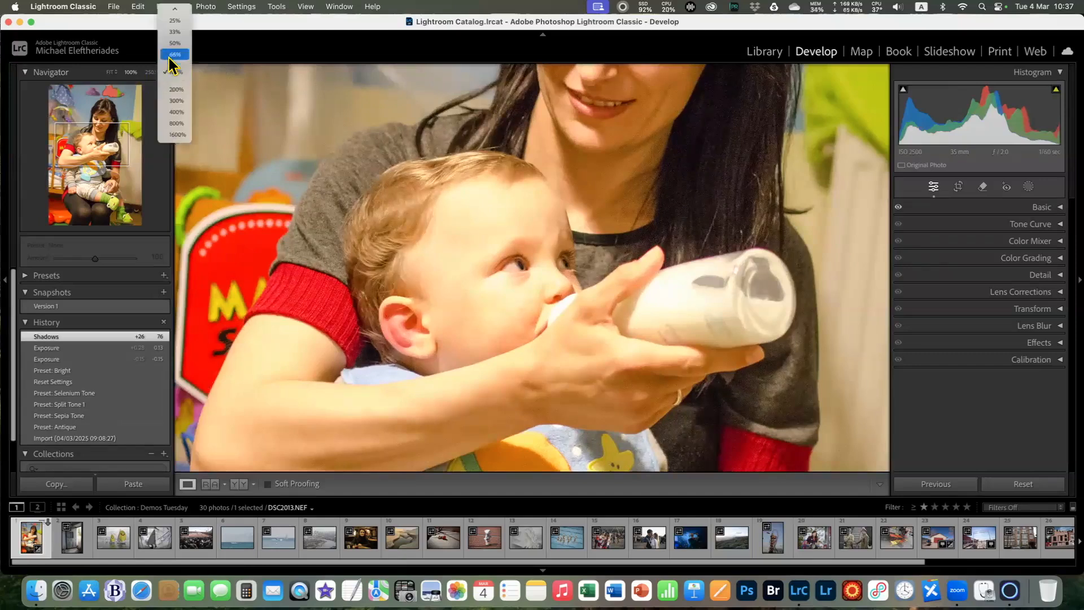
click(171, 54)
drag(493, 193, 542, 249)
Adjust the tonal regions directly in the histogram to Shadows +62, Blacks -27, Whites +51 and Highlights -38
drag(938, 115, 956, 115)
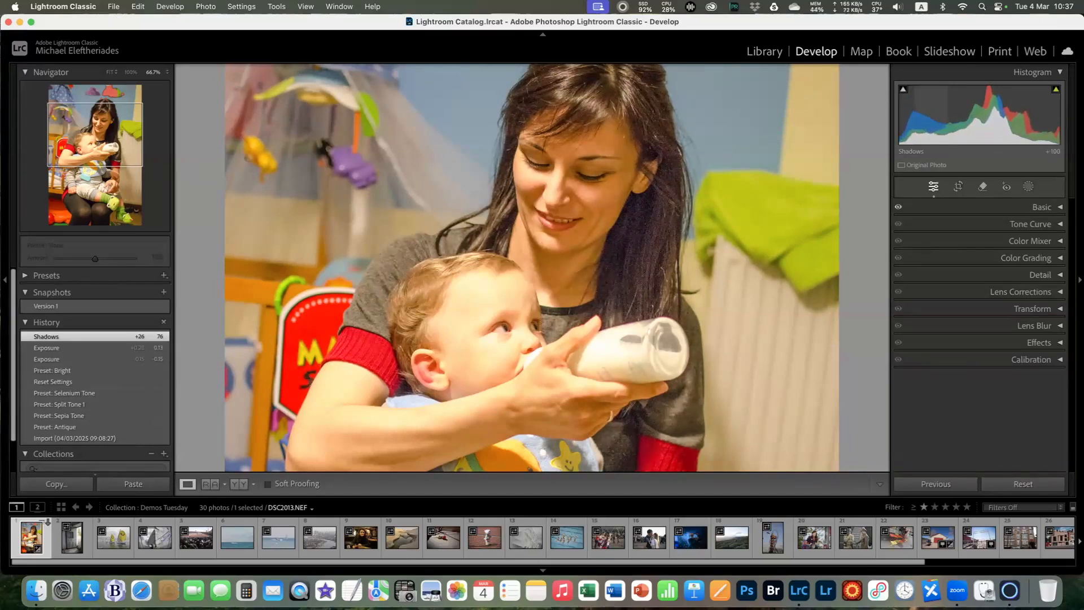
drag(956, 115, 906, 114)
drag(1055, 125, 1003, 130)
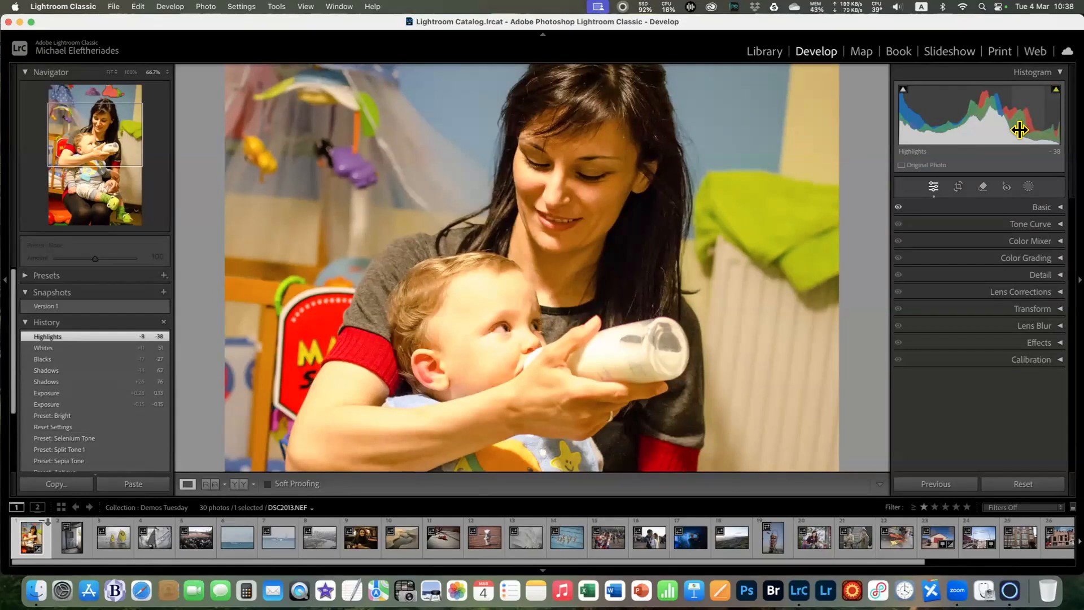
Show and hide the shadow clipping and highlight clipping overlays on the photo to inspect both extremes
mouse_move(905, 96)
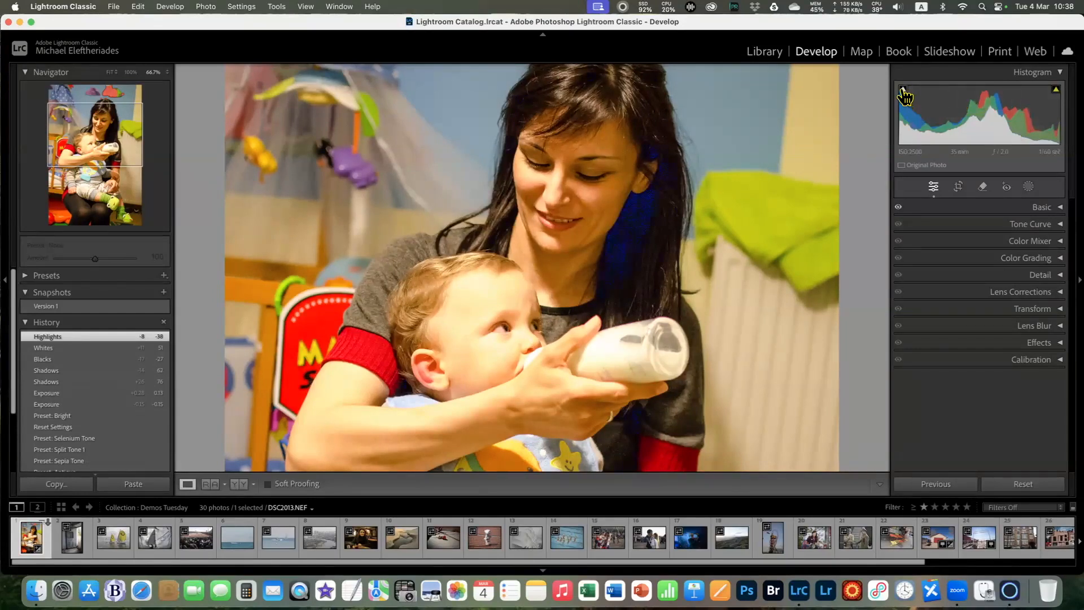
click(903, 92)
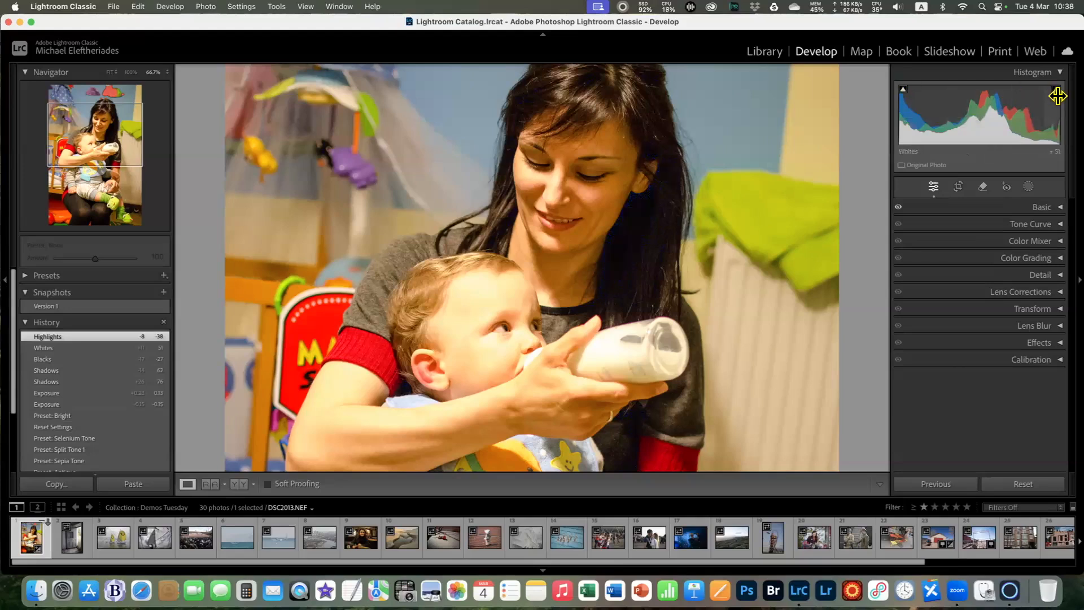
mouse_move(1057, 92)
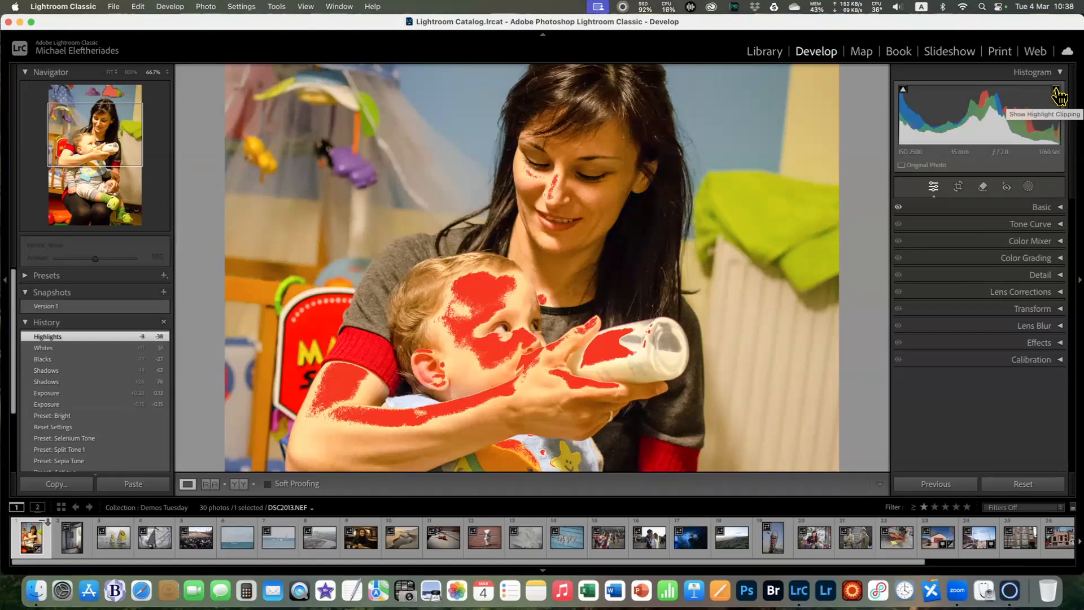
click(1057, 90)
click(903, 90)
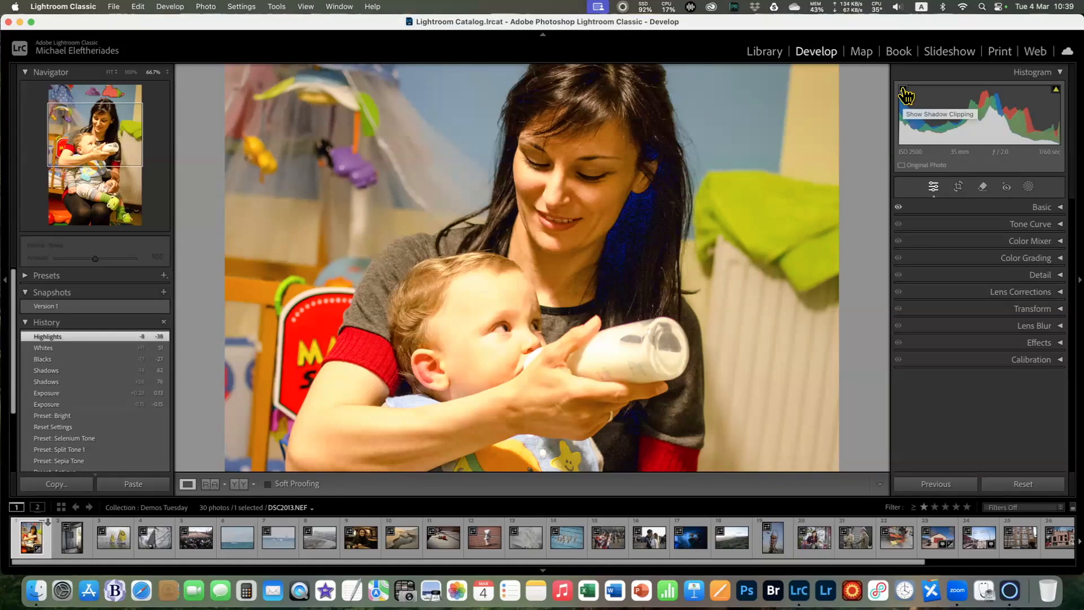
click(1056, 89)
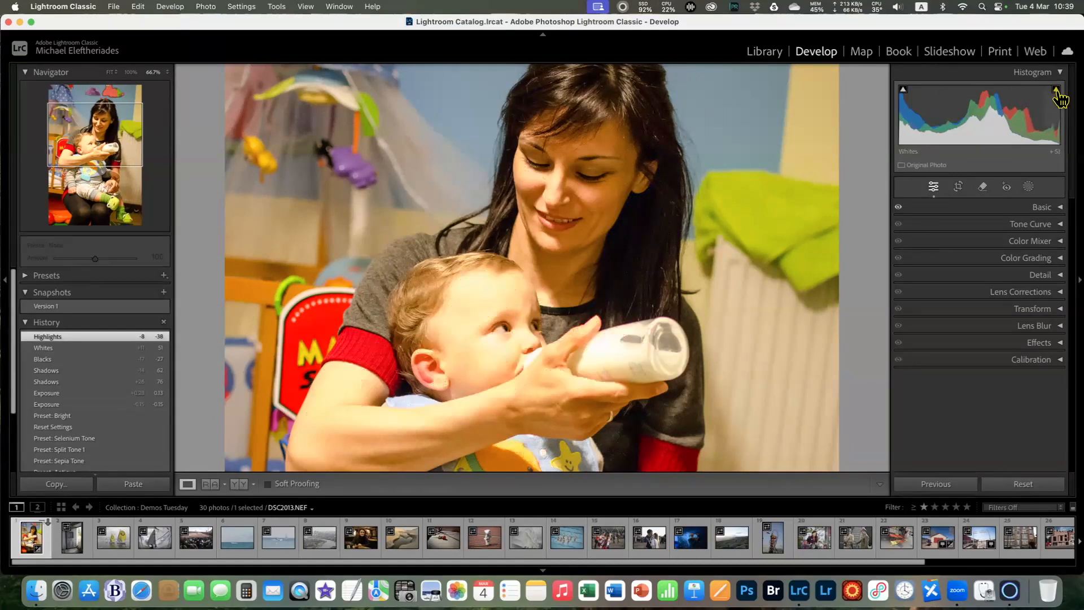
mouse_move(1056, 89)
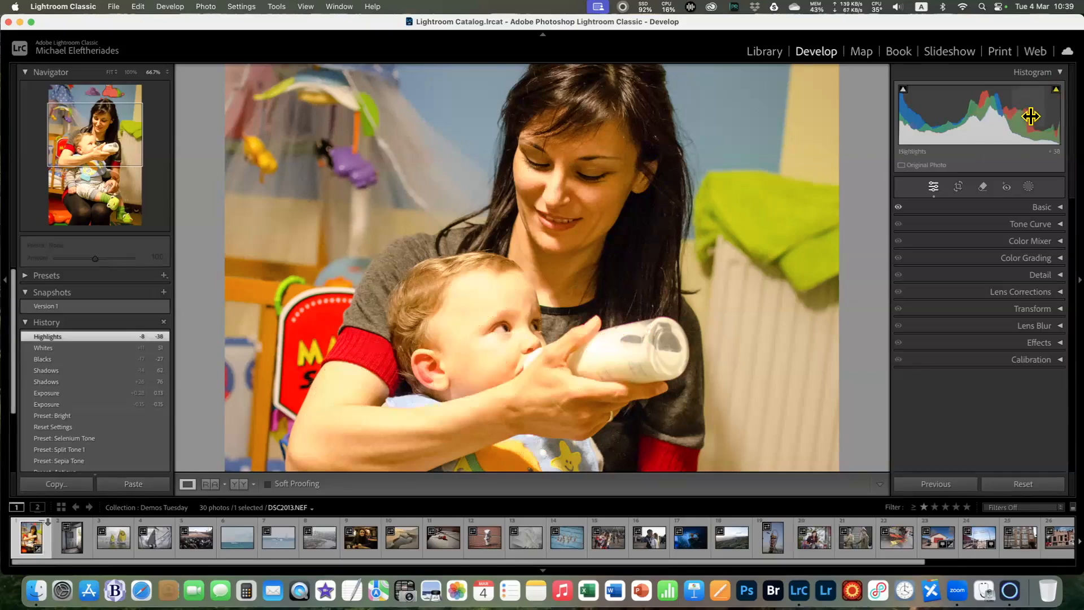
Raise Highlights to +95 directly in the histogram and check the clipping overlays, leaving them off
drag(984, 118, 1014, 118)
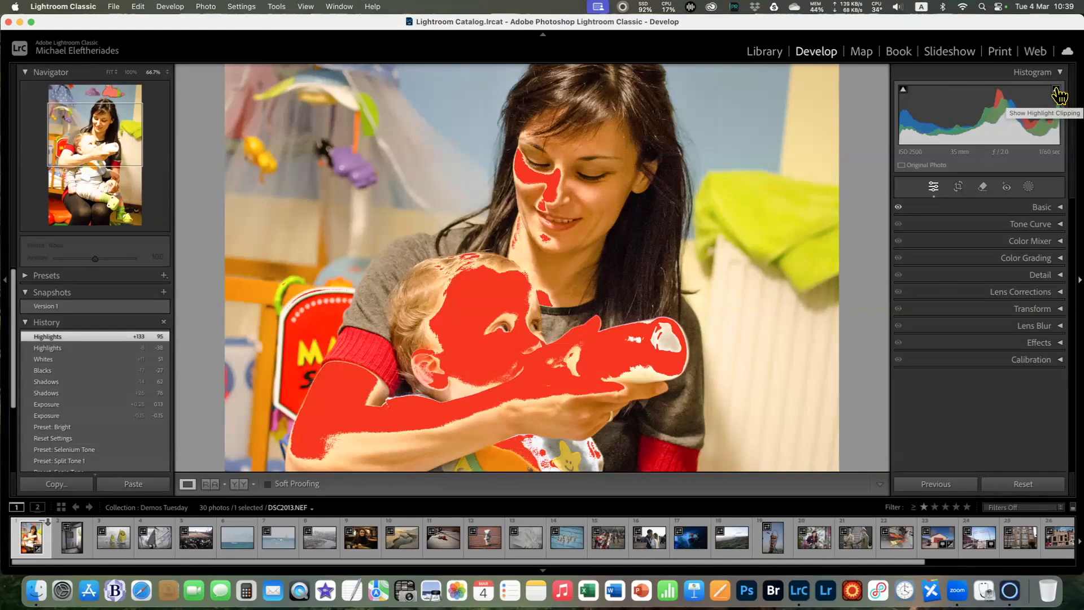
click(905, 92)
click(1055, 89)
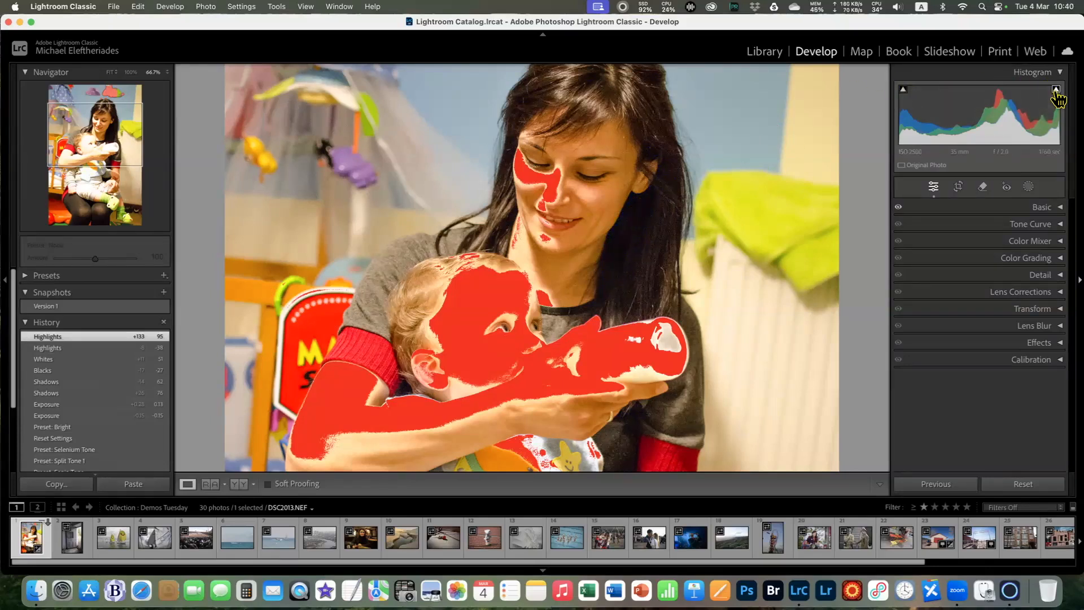
click(1055, 90)
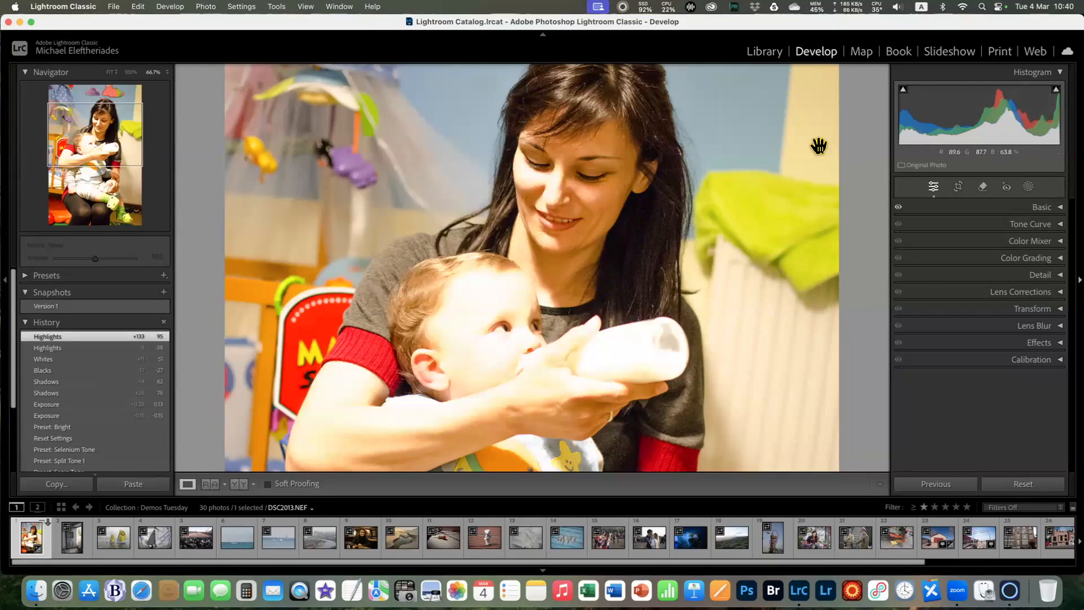
Lower the photo's Exposure to -0.71 directly in the histogram
mouse_move(990, 121)
mouse_down()
mouse_move(954, 122)
mouse_move(995, 121)
mouse_up()
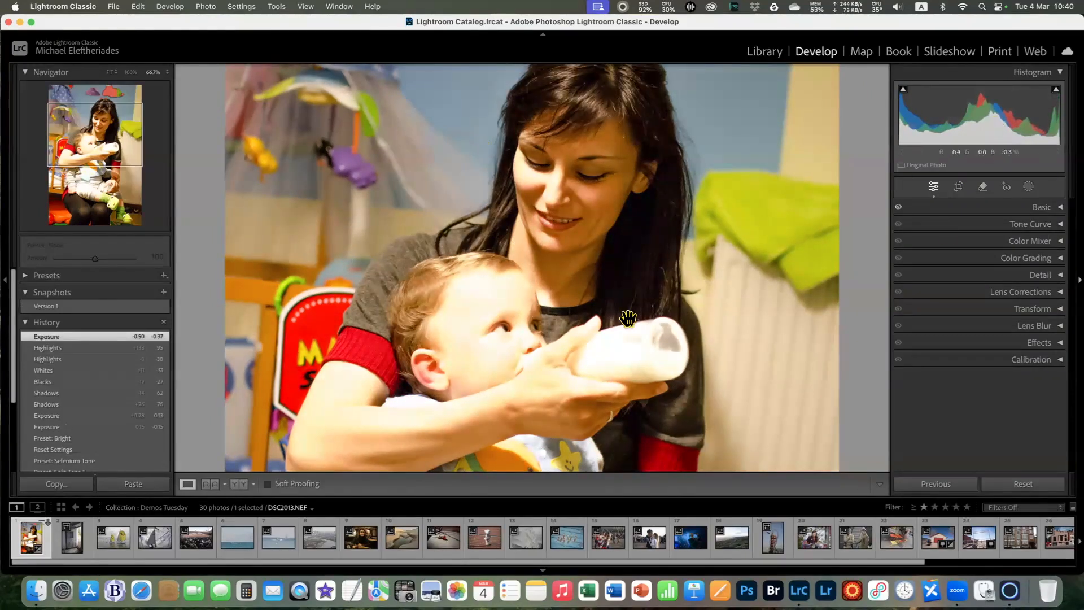
mouse_move(995, 124)
mouse_down()
mouse_move(964, 124)
mouse_move(990, 130)
mouse_up()
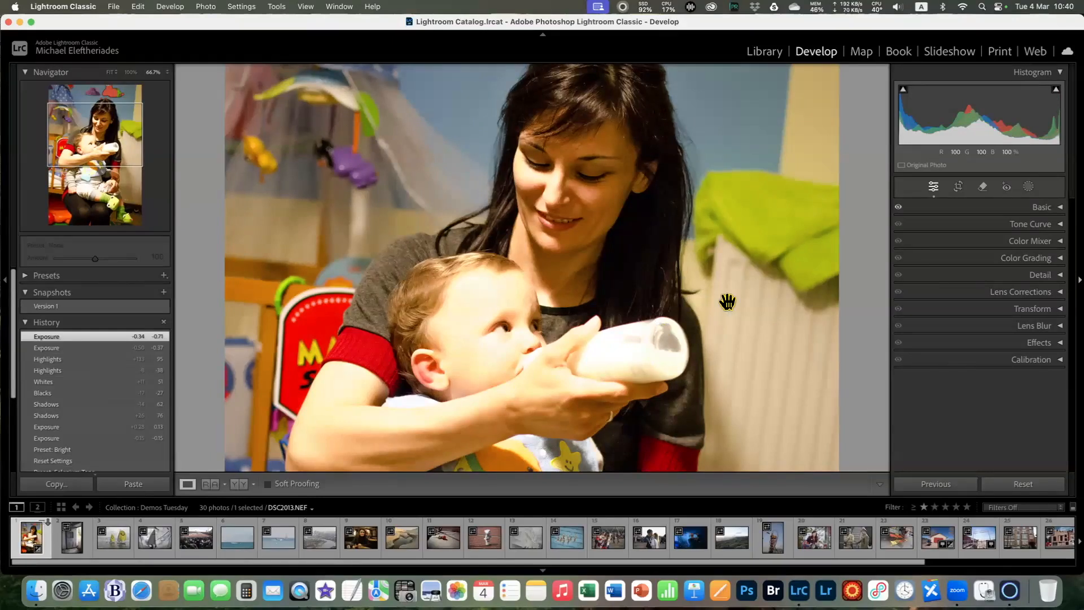
View the options of the Crop, Remove, Red Eye Correction and Masking tools, and return to the Edit controls
click(958, 188)
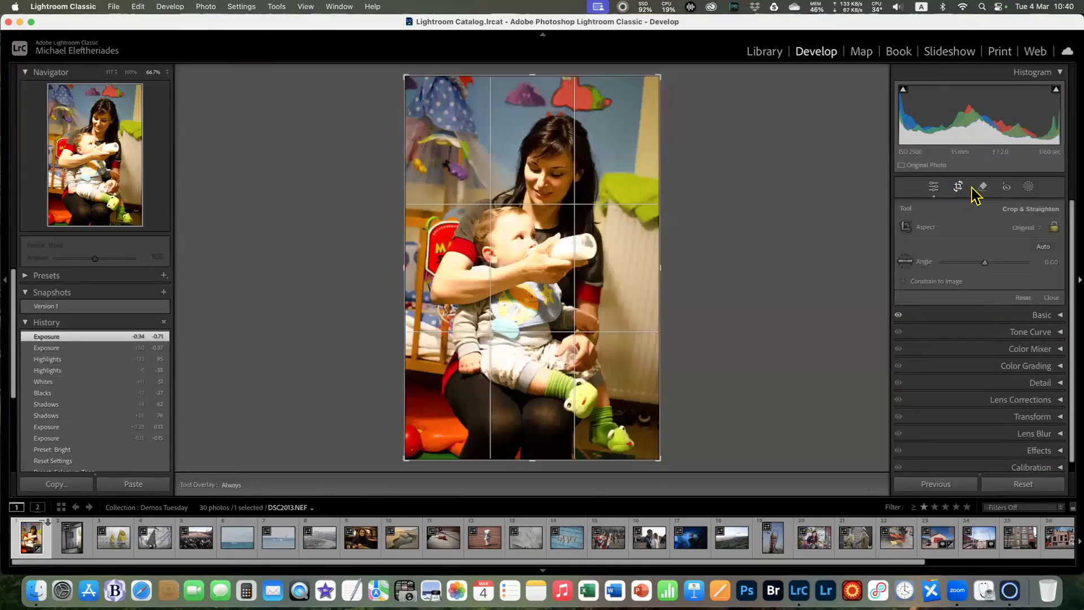
click(983, 188)
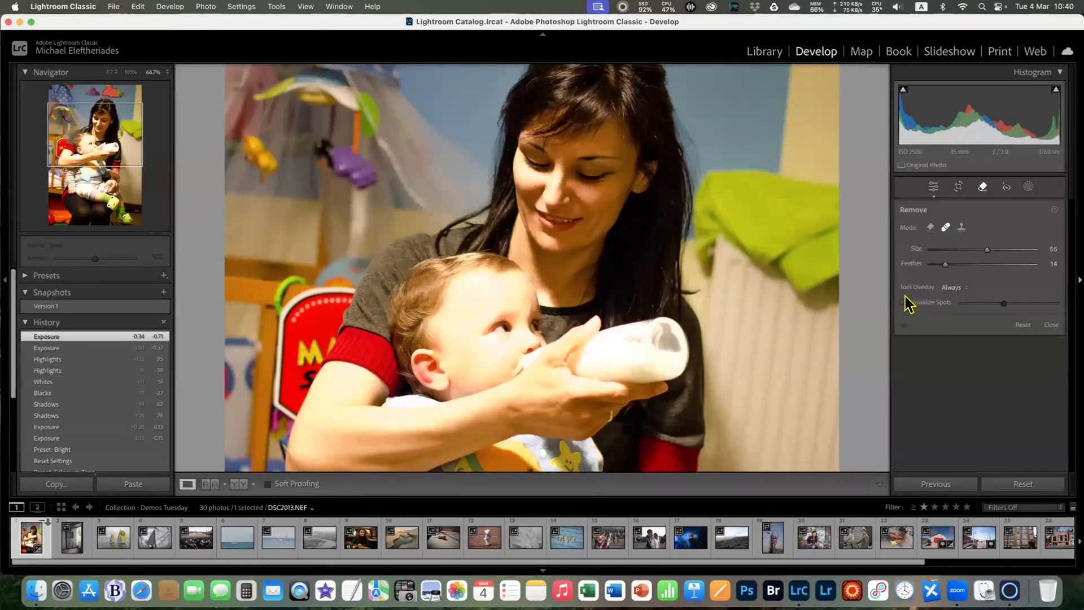
click(1007, 187)
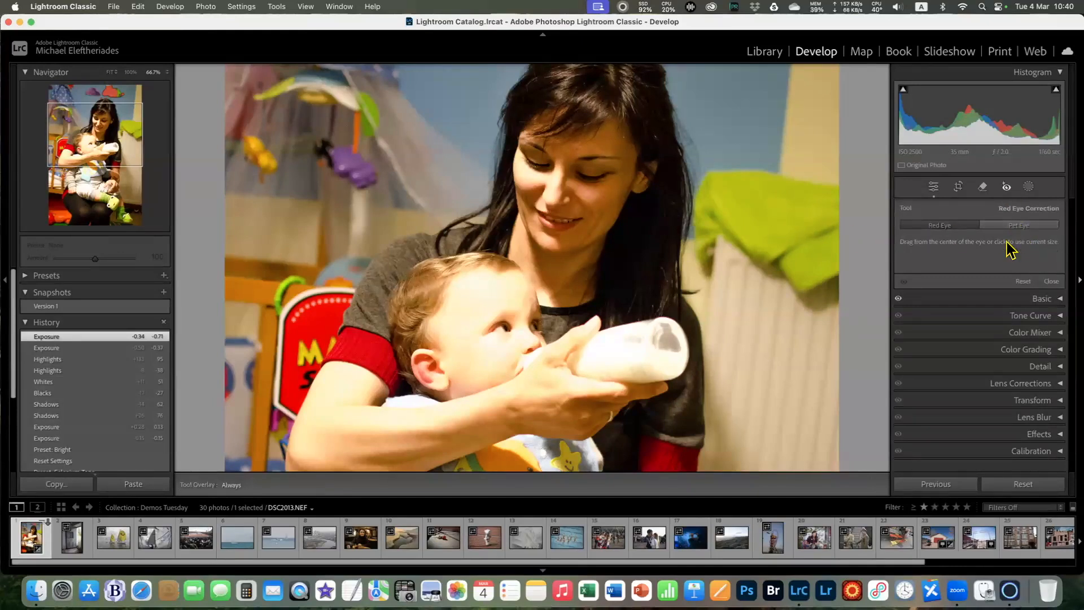
click(1028, 187)
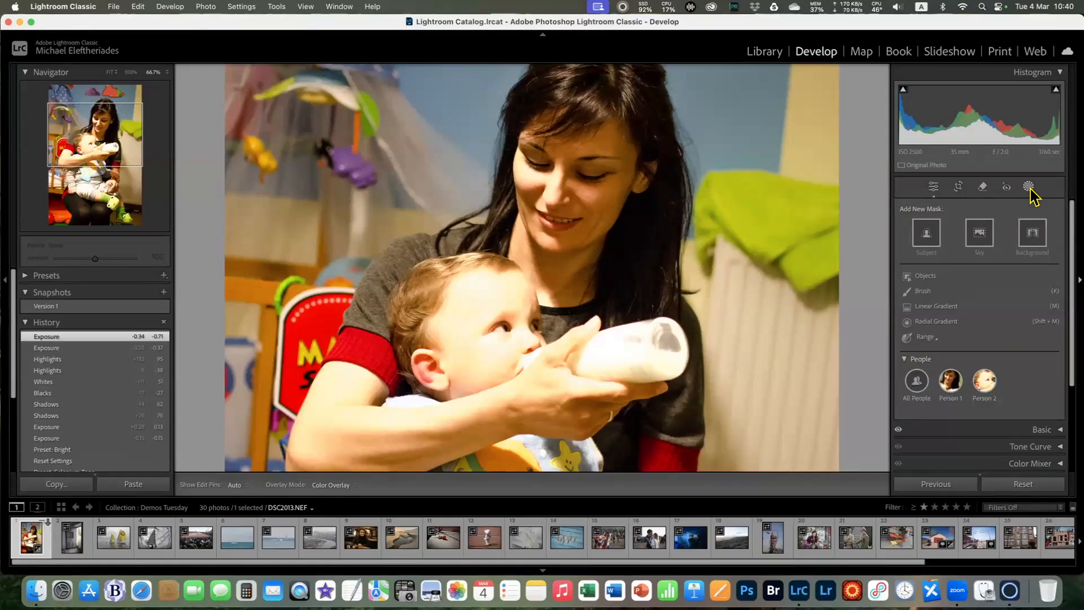
click(934, 187)
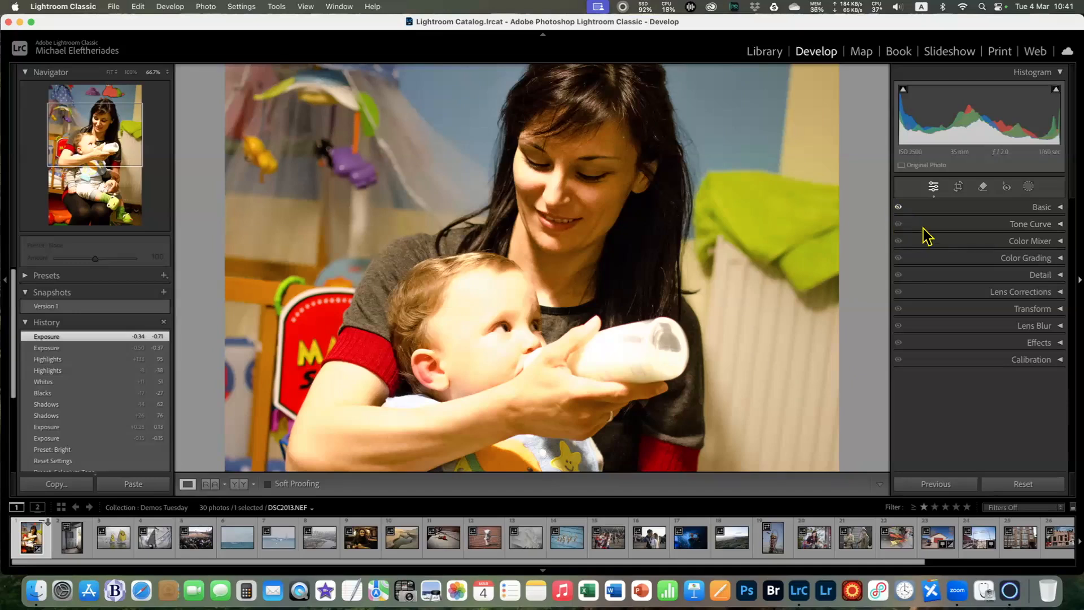
Expand the Basic adjustments, switch their effect off and on repeatedly to compare, and look through the sliders
click(1060, 209)
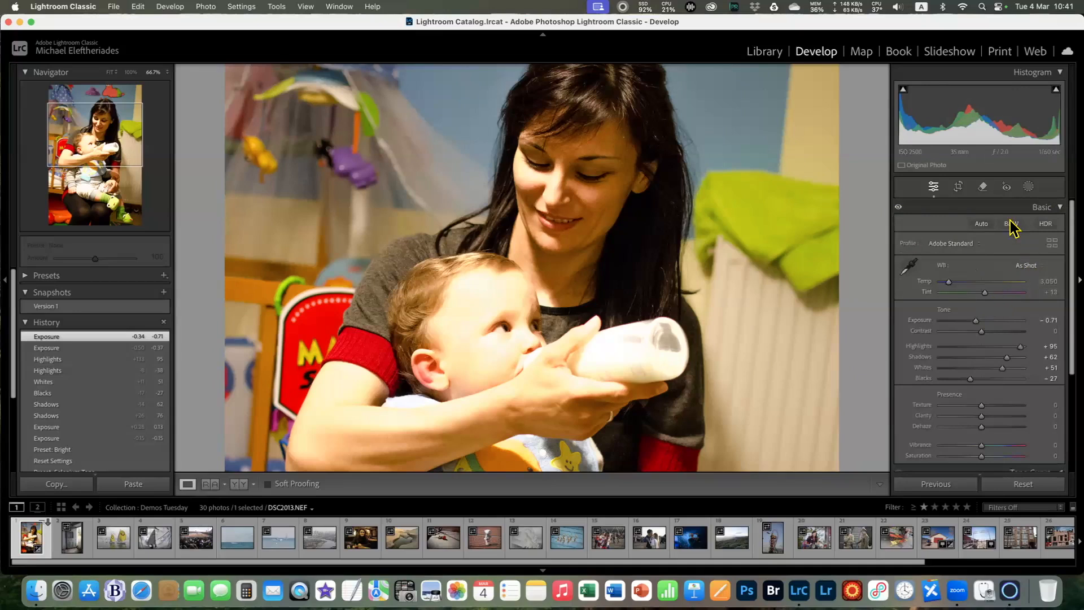
click(899, 208)
click(899, 208)
click(899, 208)
click(900, 208)
click(899, 207)
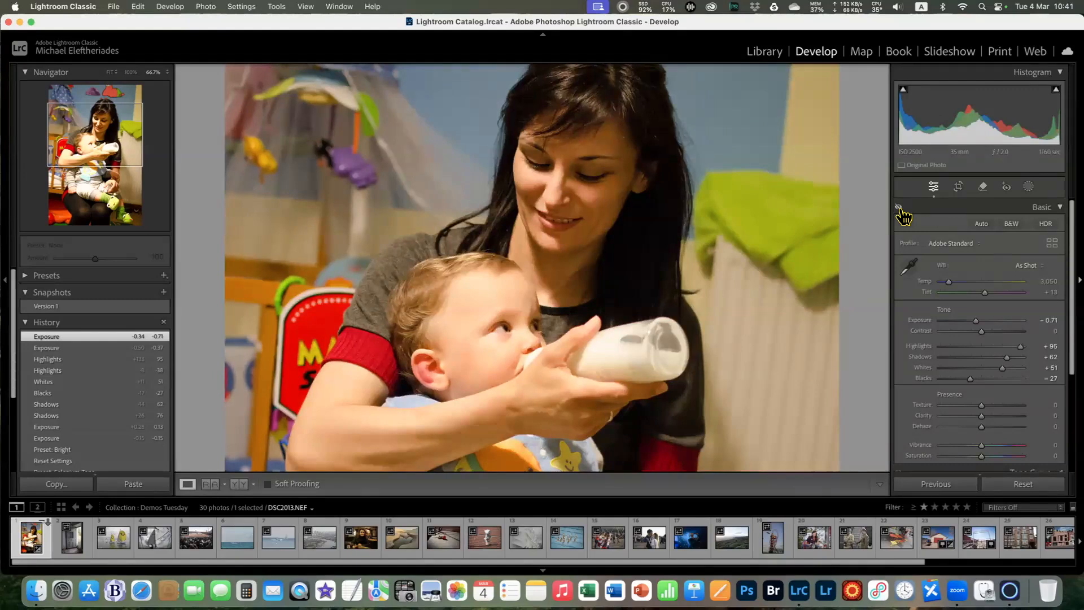
click(899, 208)
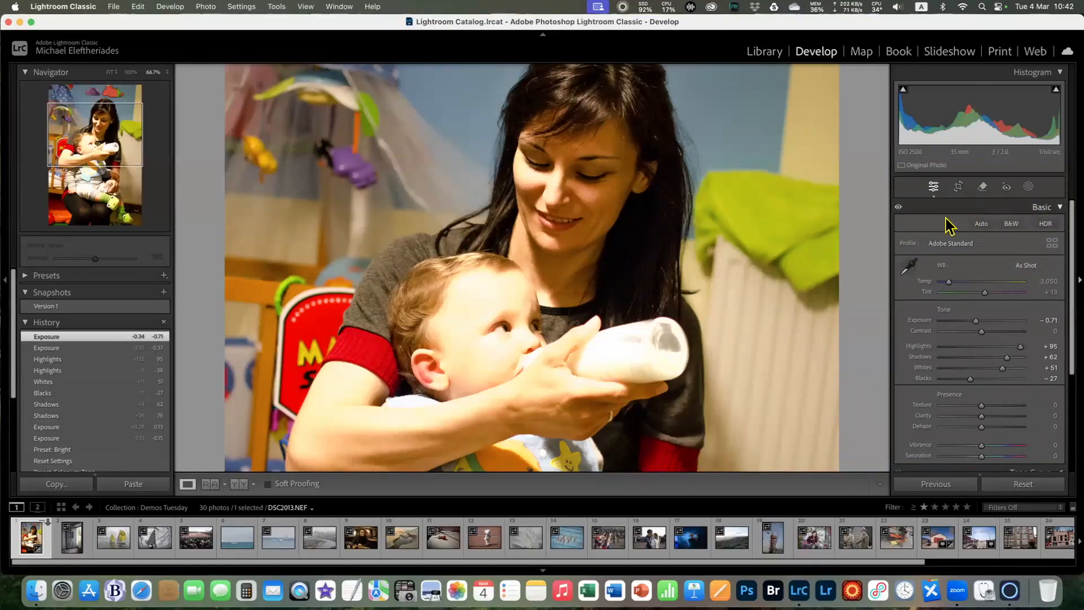
scroll(990, 441, down, 5)
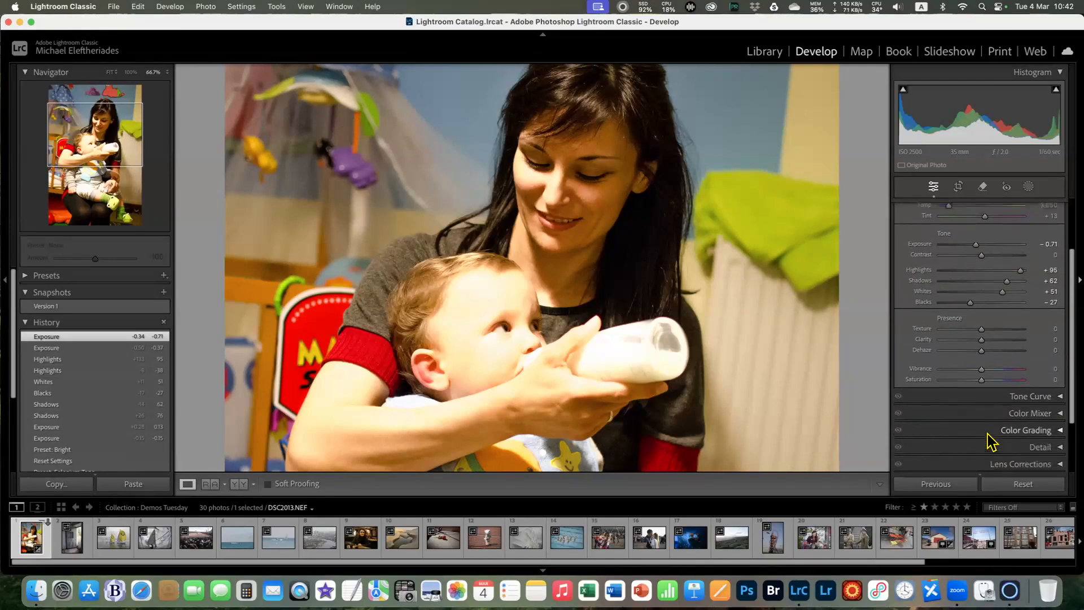
scroll(990, 441, up, 5)
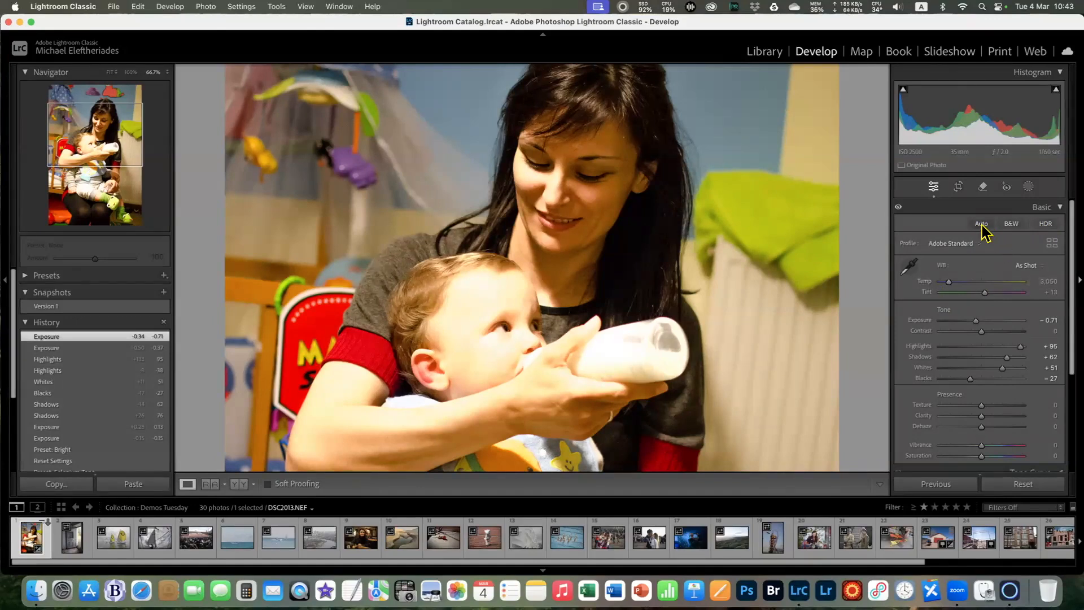
Try the Camera Standard profile on the photo and switch back to Adobe Standard
click(958, 248)
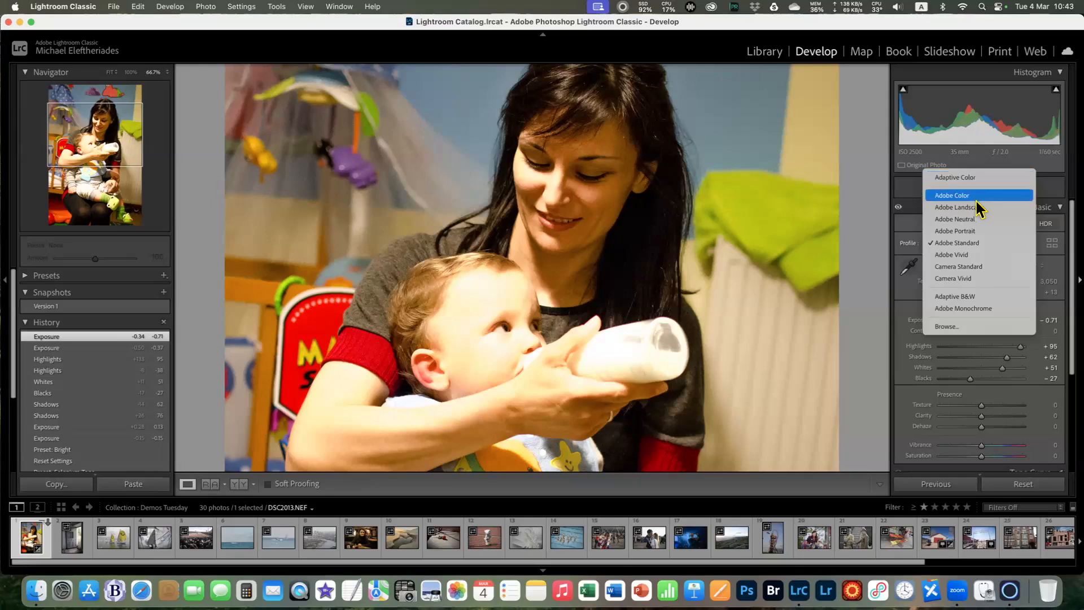
click(969, 266)
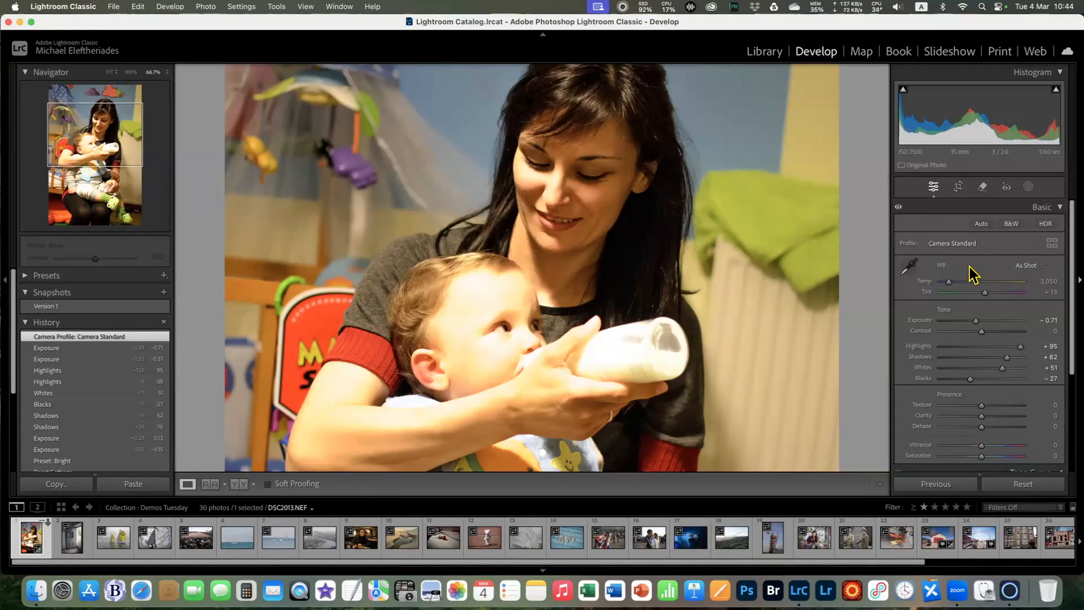
click(955, 243)
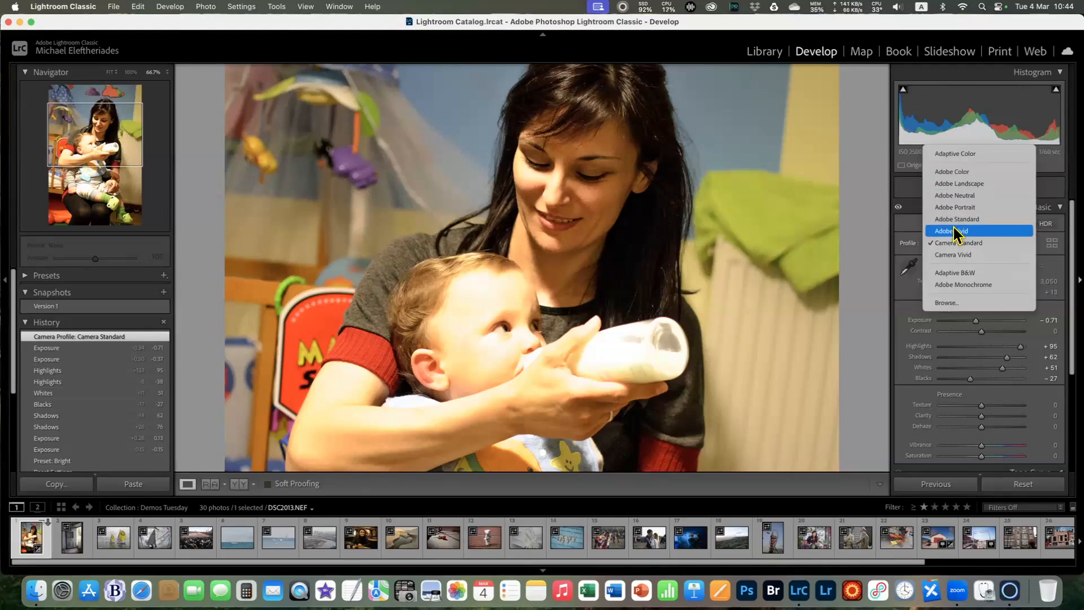
click(983, 226)
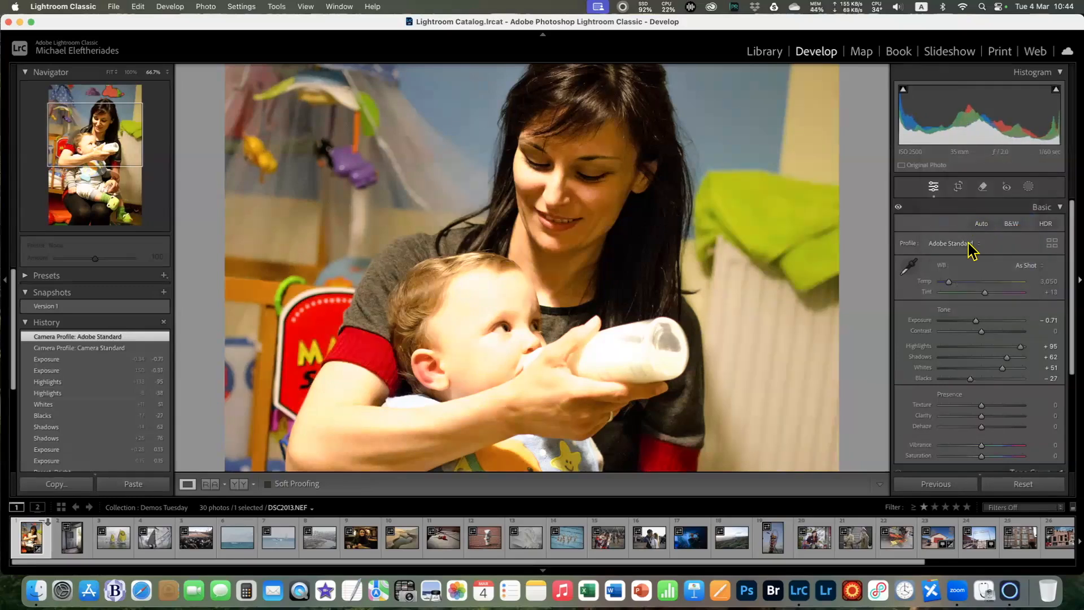
Try the Adobe Color and Adobe Landscape profiles on the photo, and apply Adobe Neutral
click(969, 247)
click(961, 205)
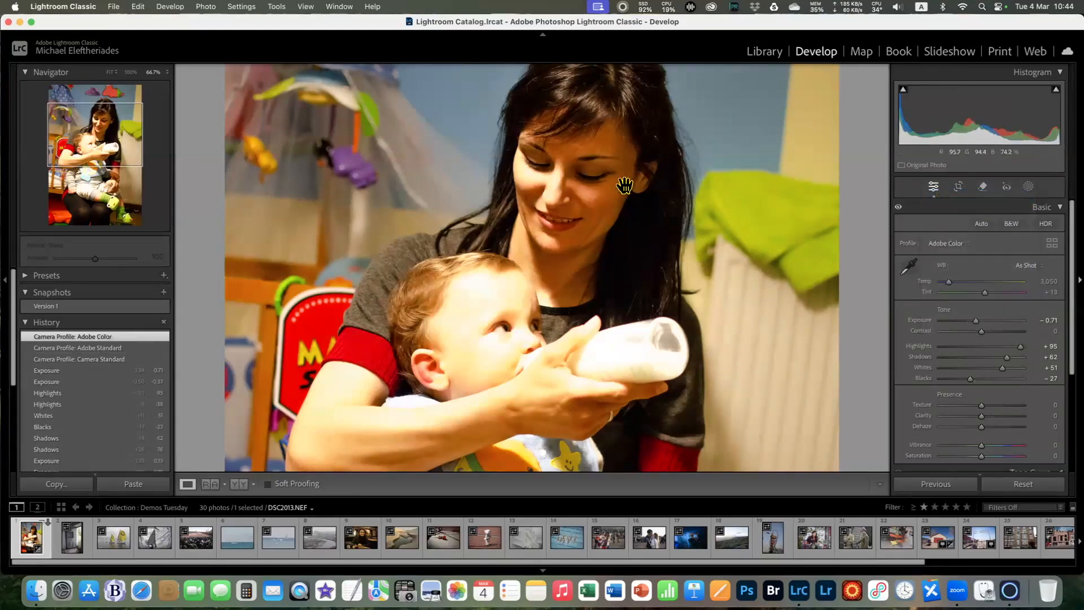
click(960, 249)
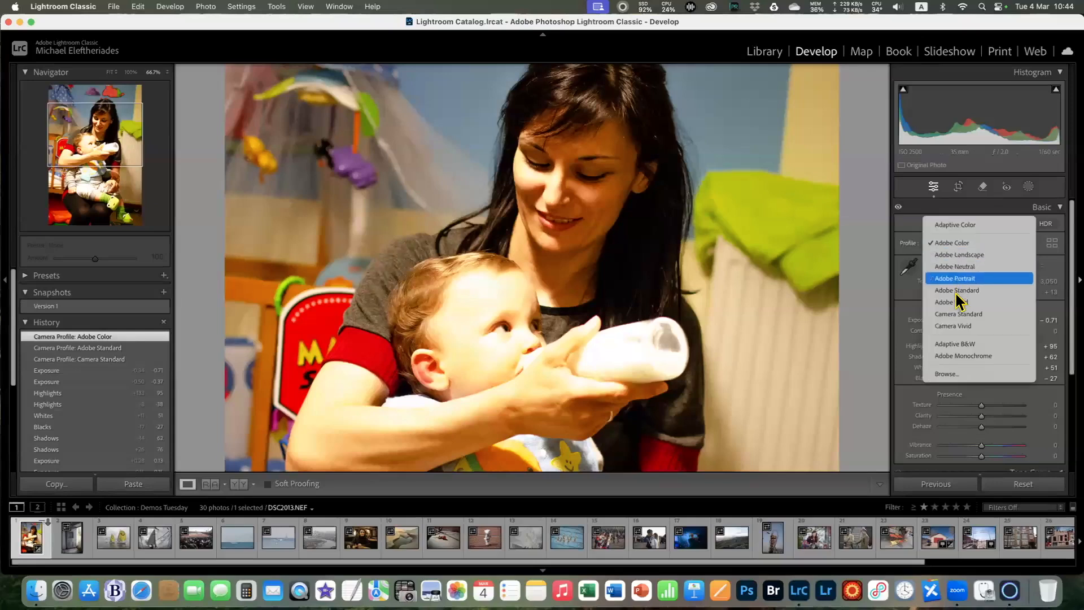
click(956, 256)
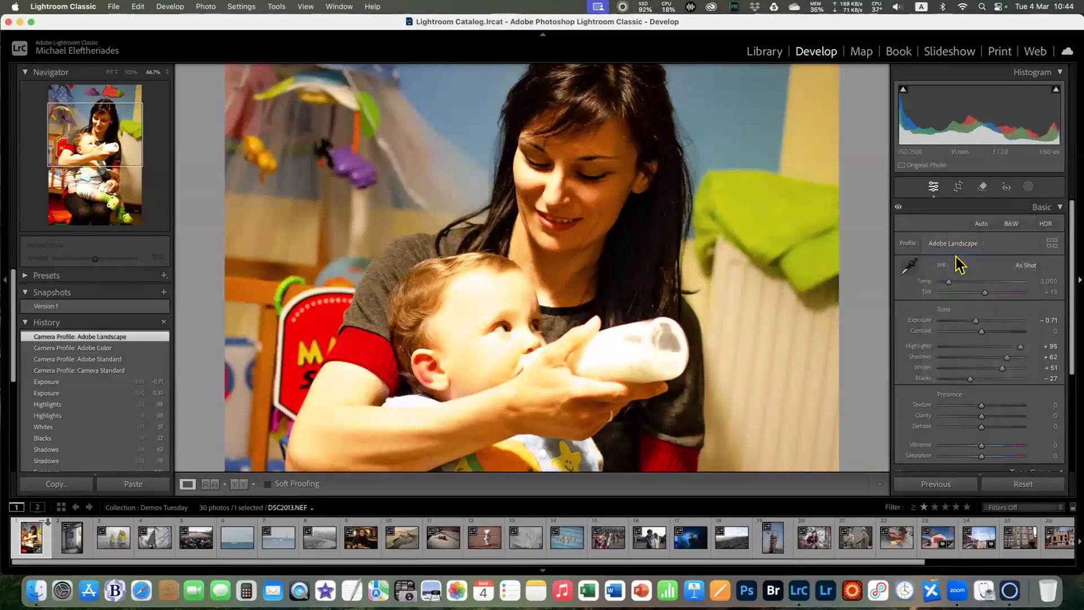
click(954, 244)
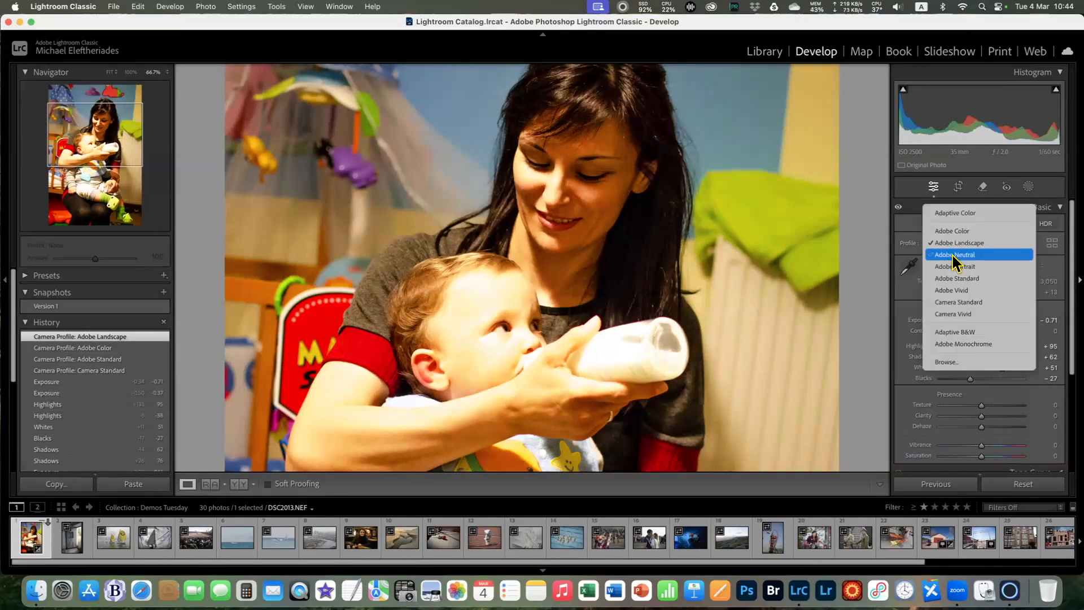
click(953, 256)
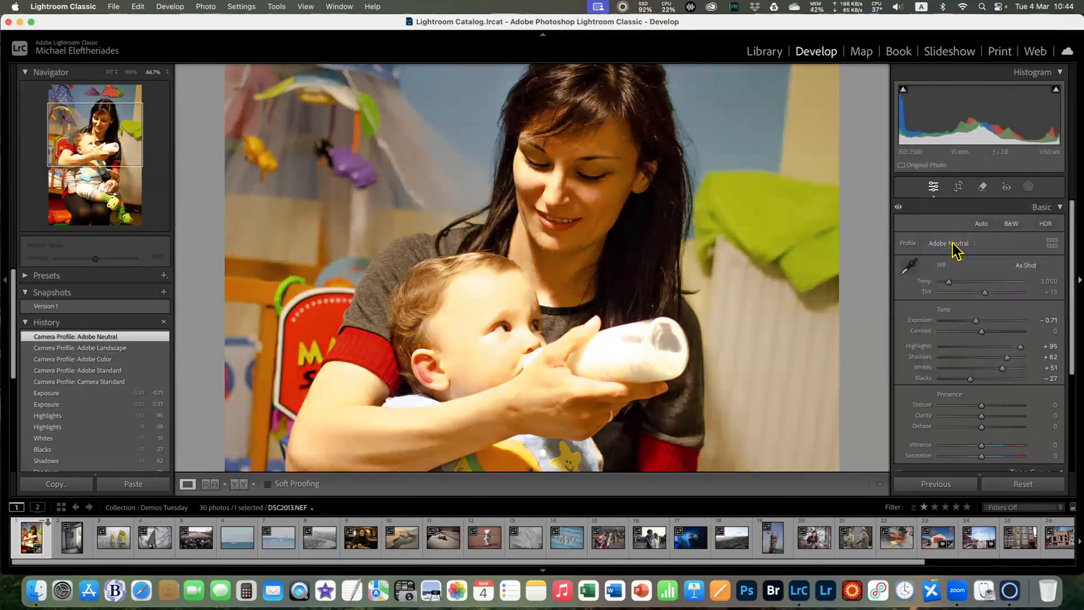
Try the Adobe Portrait profile on the photo, followed by Adobe Vivid
click(952, 243)
click(957, 254)
click(959, 245)
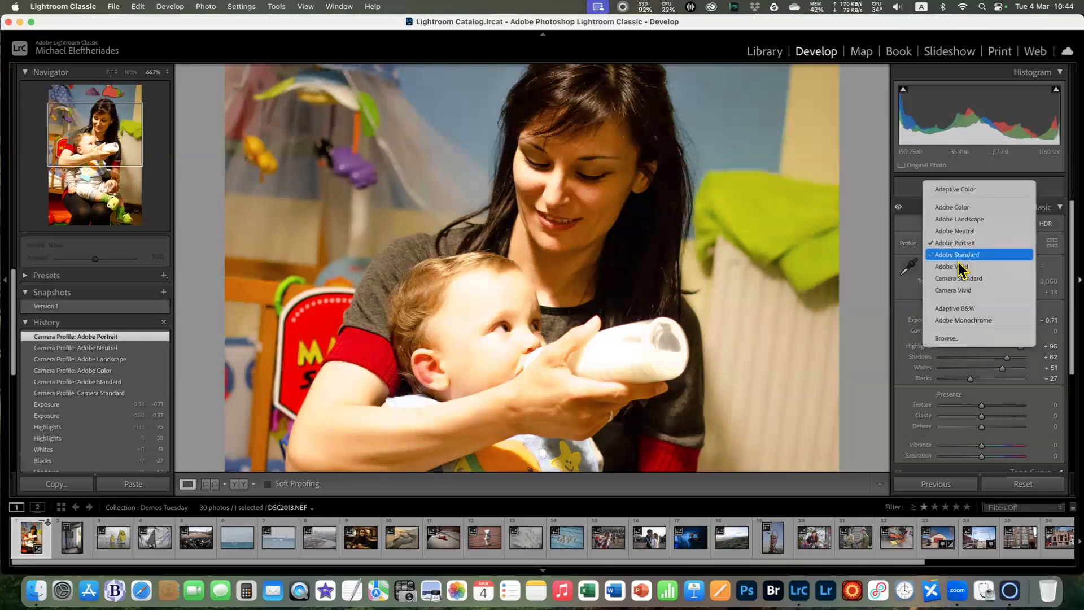
click(963, 267)
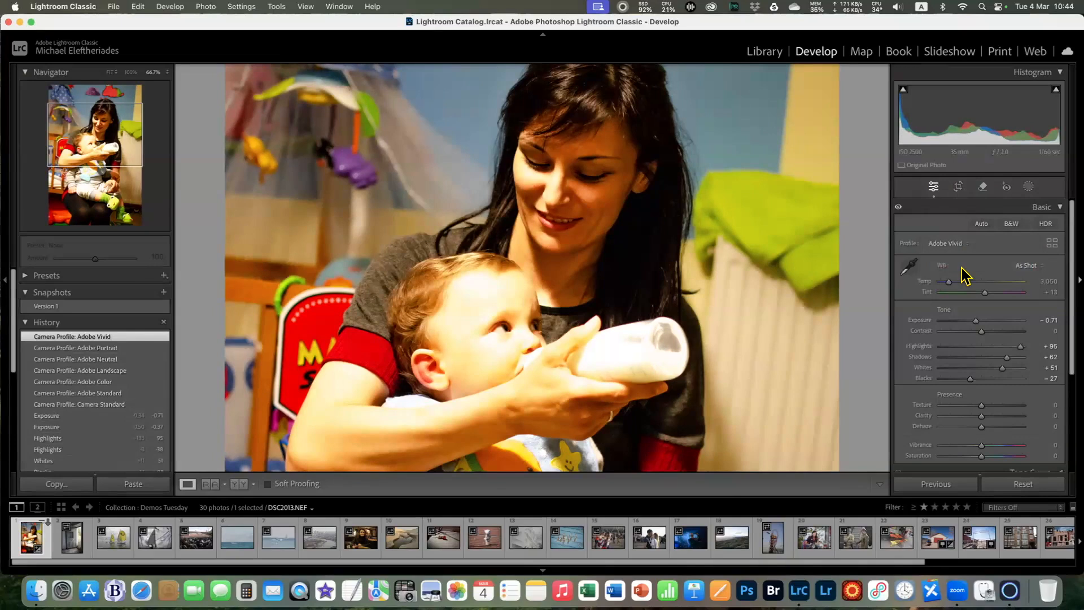
Switch the photo's profile to Adobe Standard for comparison, and apply Adobe Color
click(953, 244)
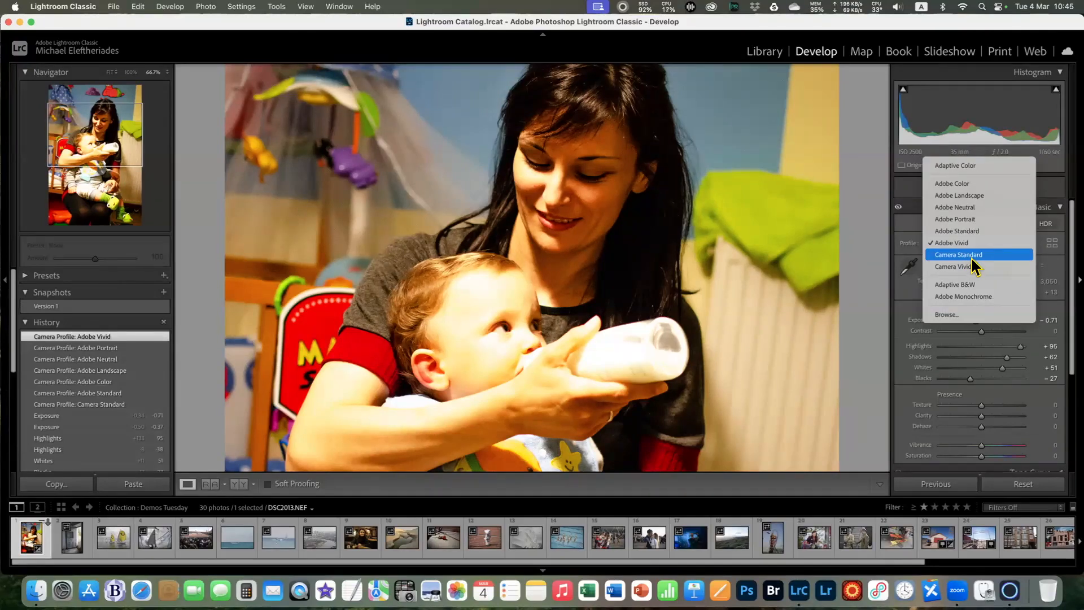
click(967, 231)
click(961, 244)
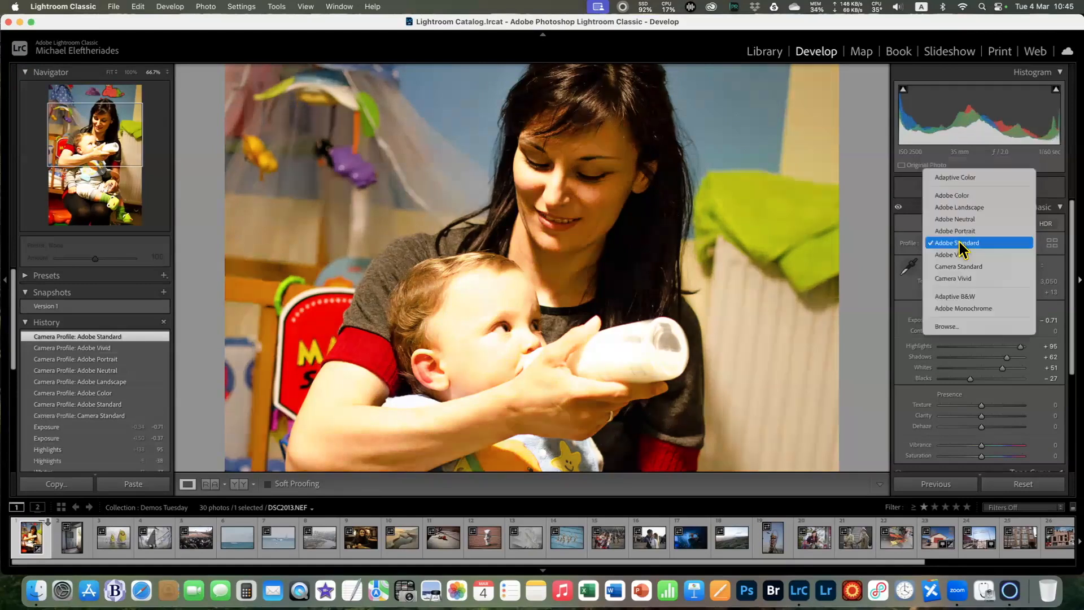
click(955, 197)
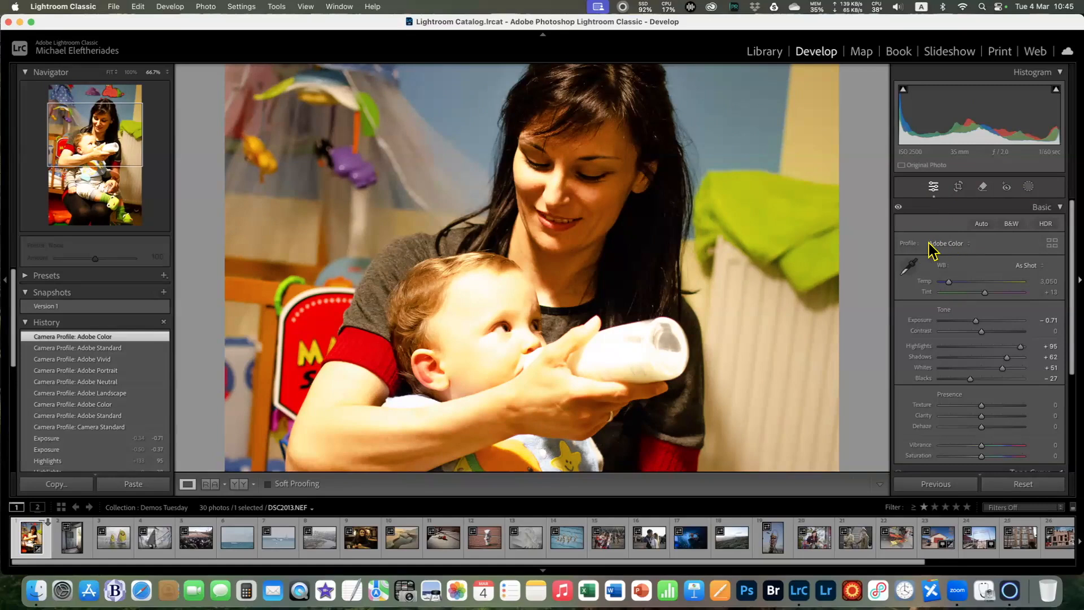
Open the Profile Browser and expand its Adobe Raw and Camera Matching groups
click(1054, 252)
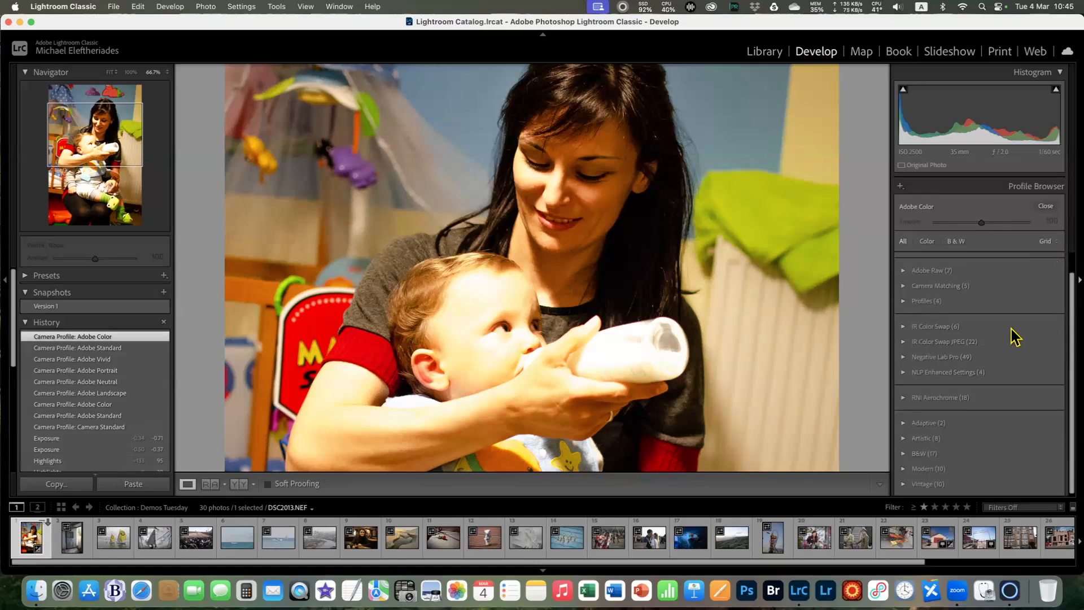
drag(1071, 351, 1070, 305)
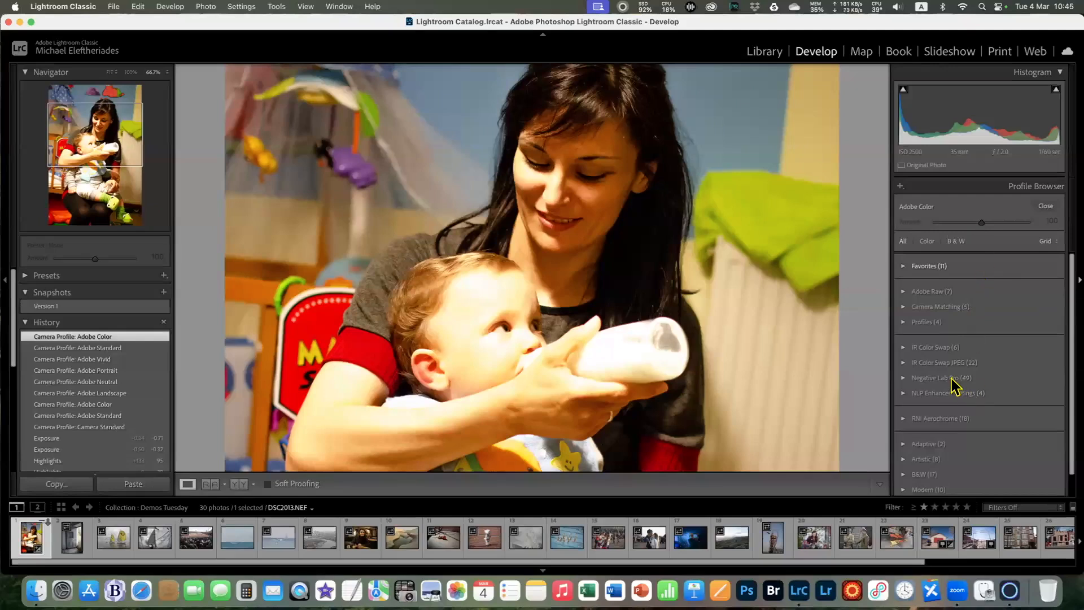
click(903, 293)
scroll(995, 402, down, 5)
scroll(994, 402, down, 4)
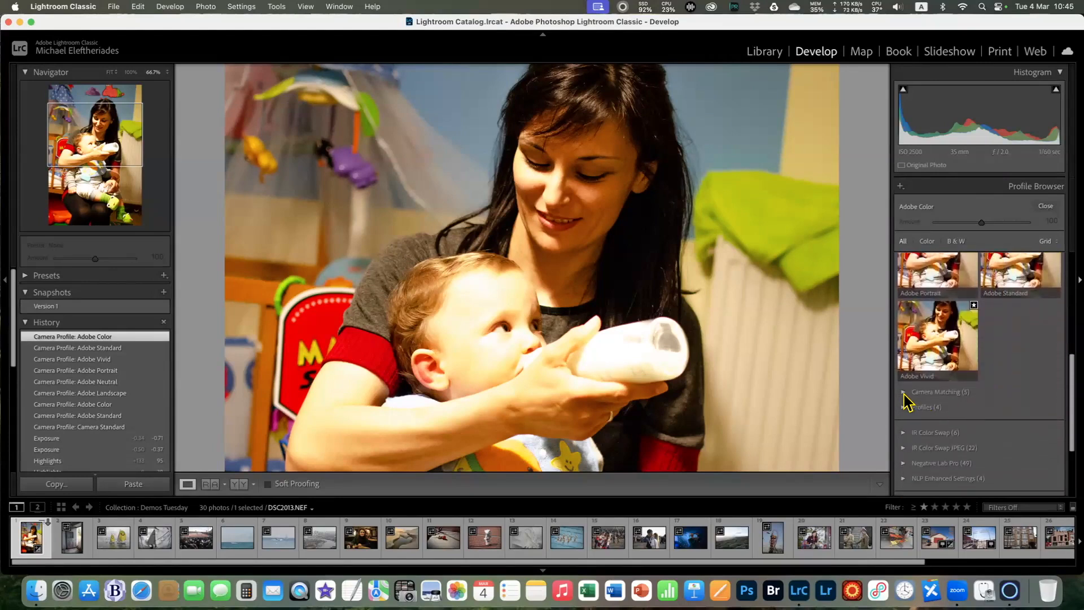
click(905, 393)
scroll(960, 410, down, 4)
scroll(960, 389, up, 2)
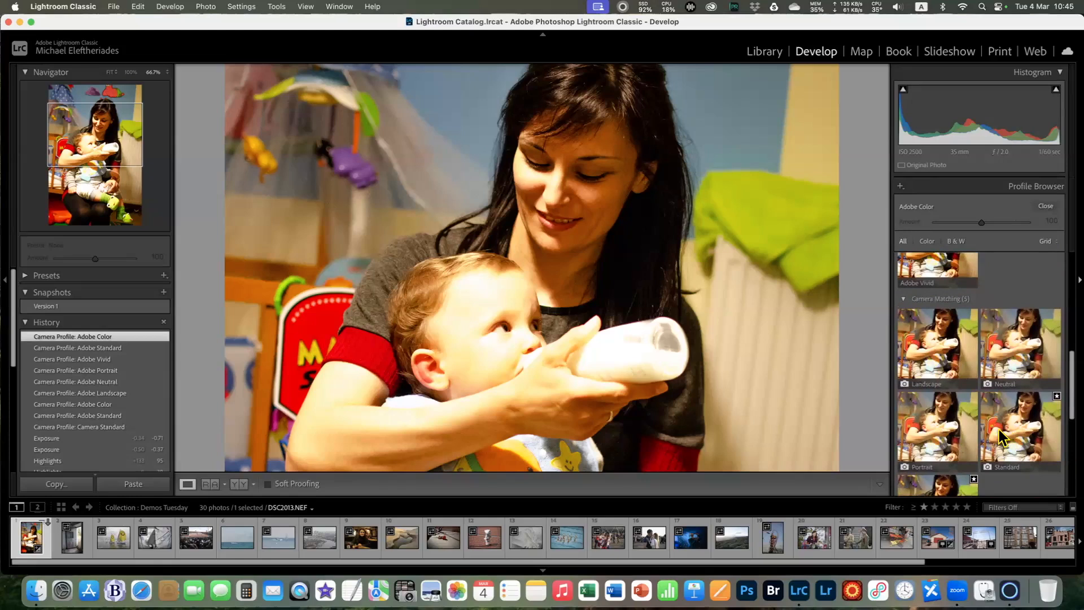
Look through the profile thumbnails and favorite marks in the Adobe Raw and Camera Matching groups
scroll(1008, 437, up, 5)
scroll(1000, 438, up, 2)
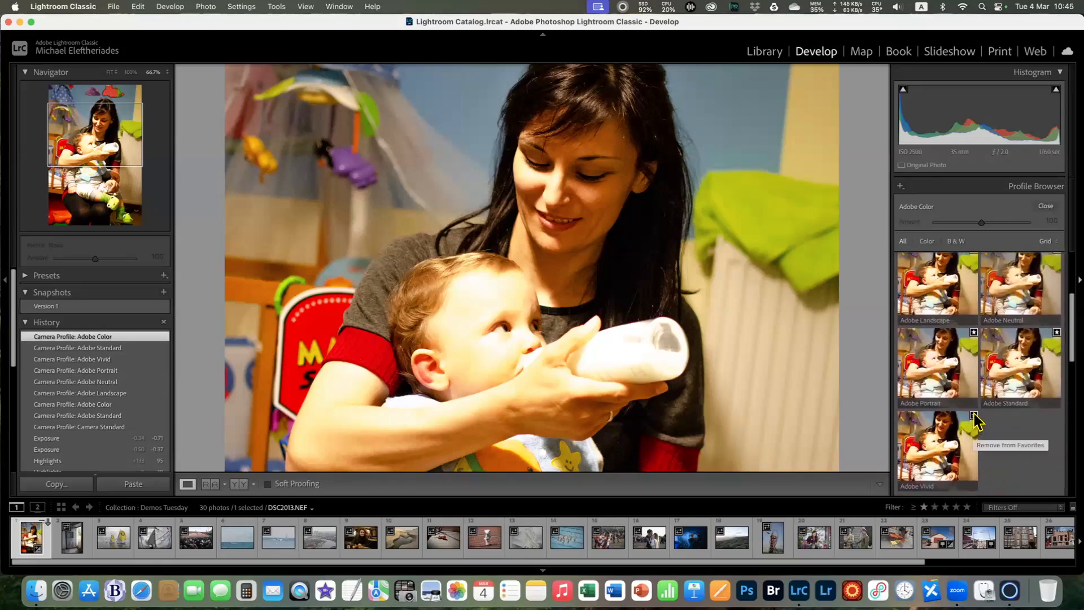
scroll(975, 345, up, 3)
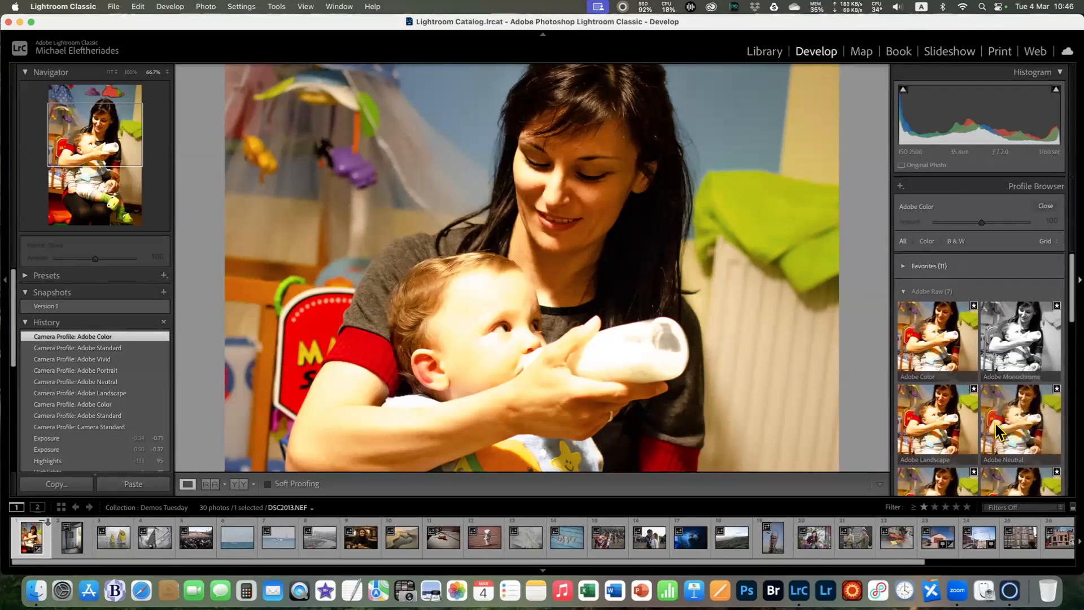
scroll(997, 423, down, 2)
scroll(997, 429, down, 5)
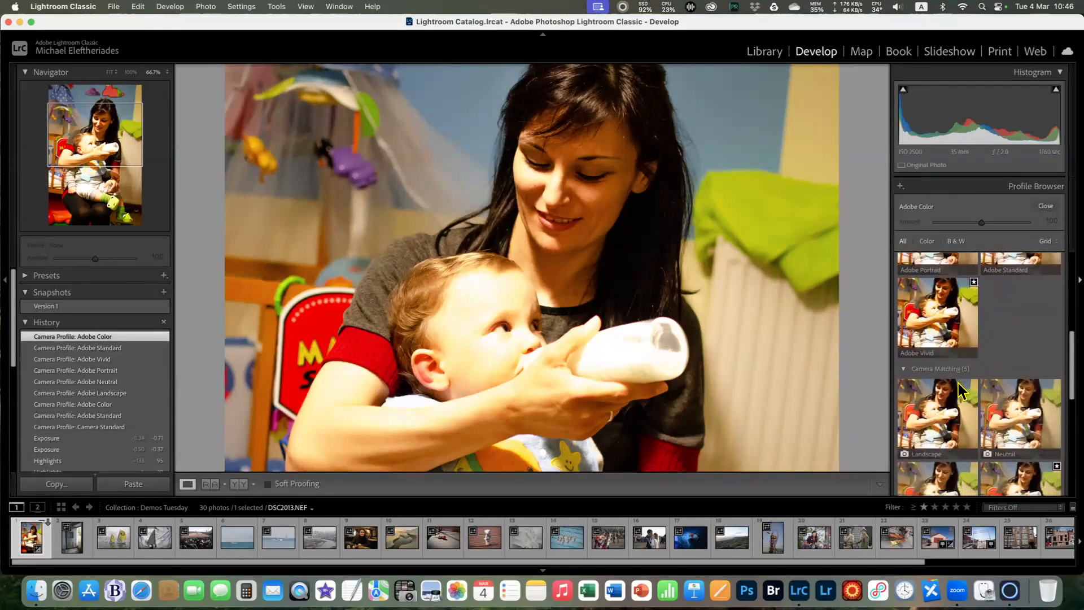
scroll(982, 254, down, 1)
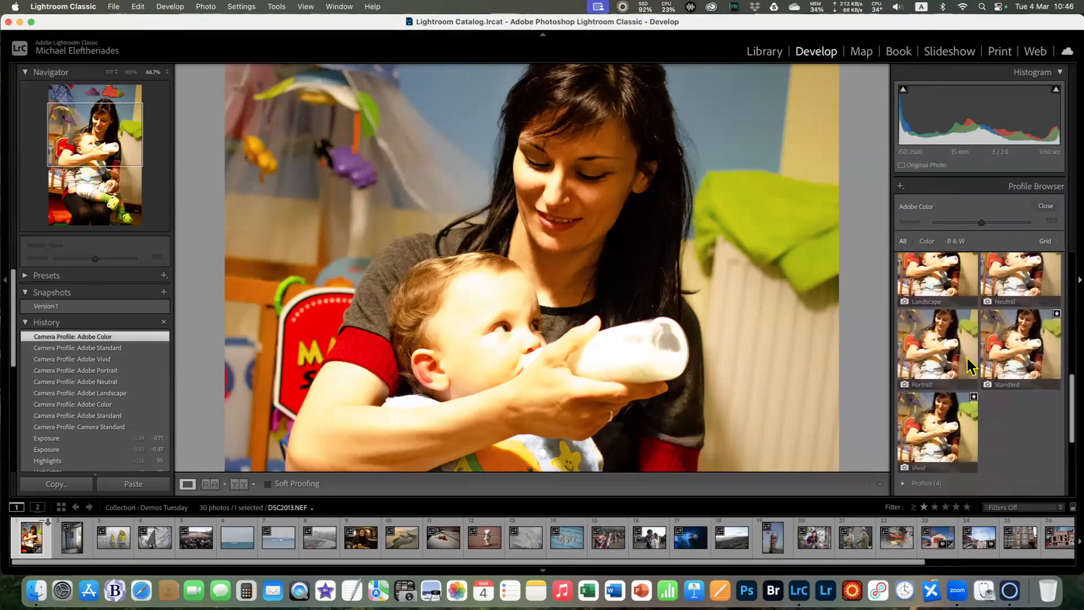
scroll(948, 364, up, 2)
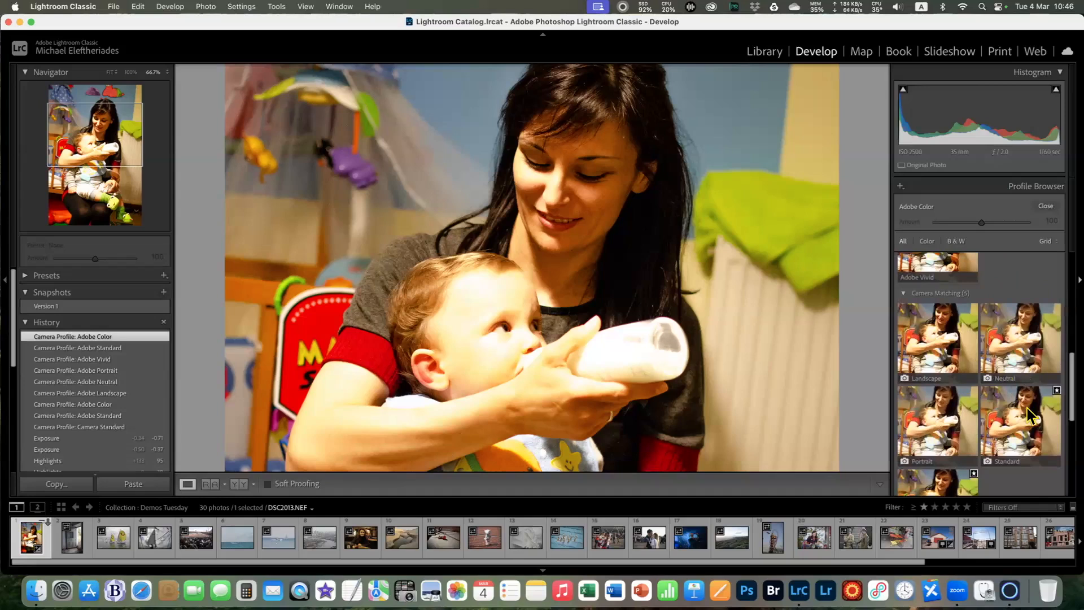
Try the Portrait and Landscape profiles of the Camera Matching group on the photo
click(959, 406)
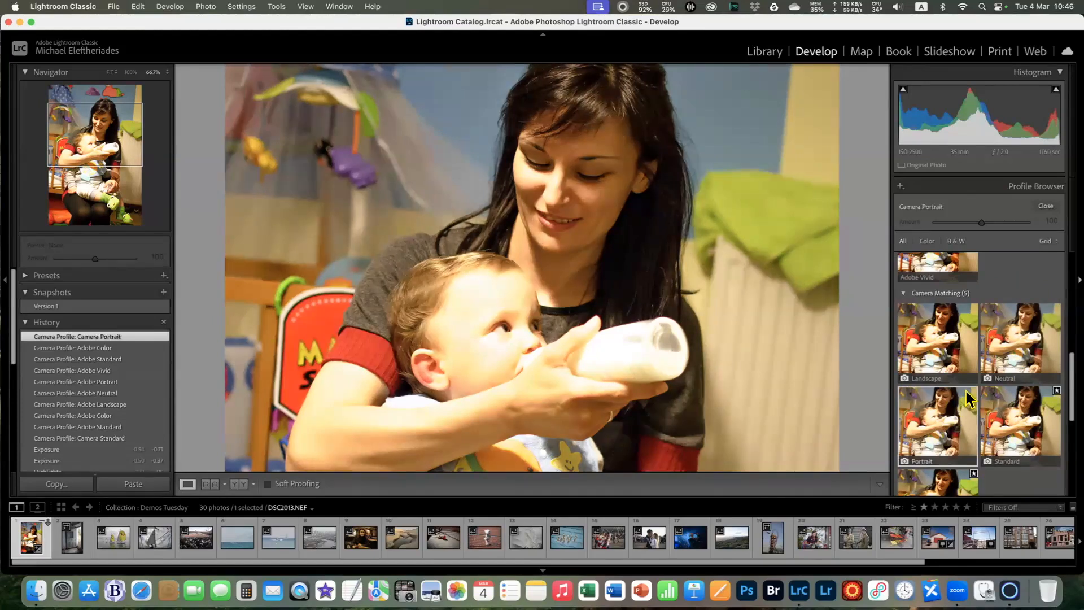
scroll(967, 398, up, 2)
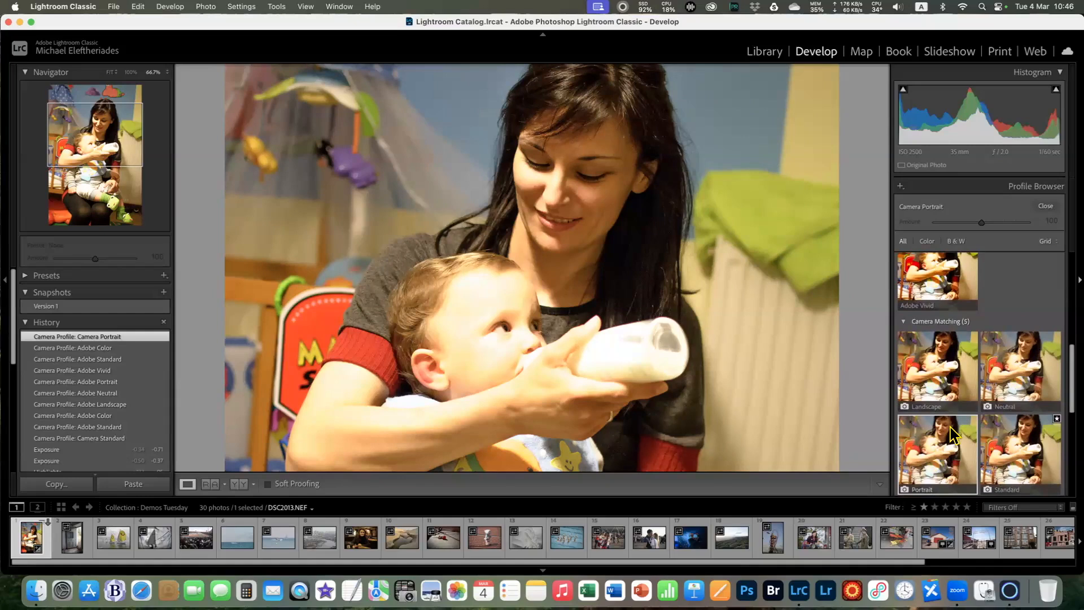
click(951, 390)
scroll(950, 388, up, 2)
scroll(955, 367, up, 4)
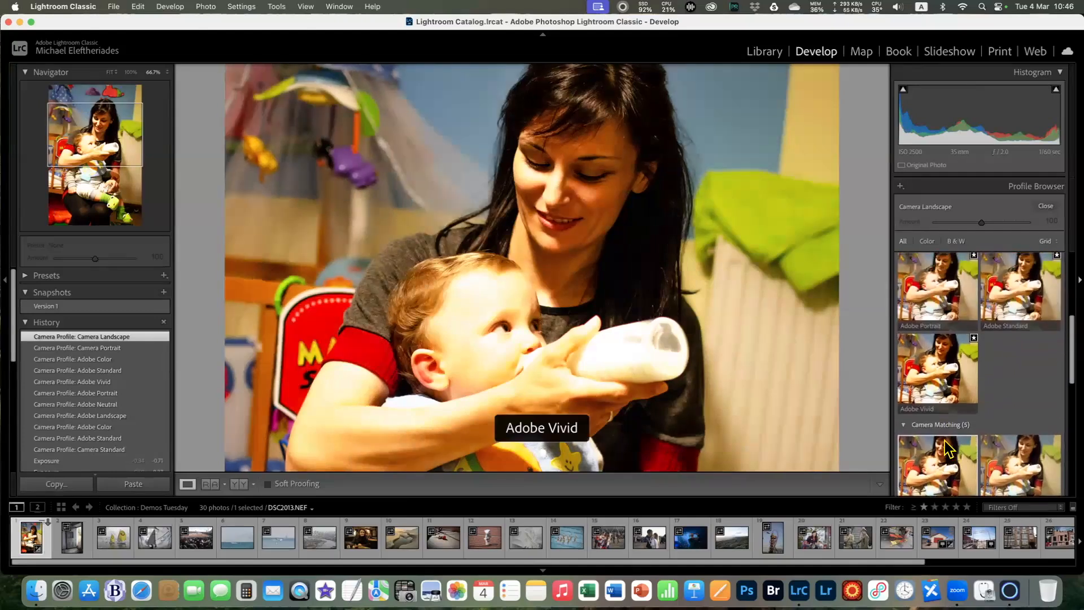
Try the Adobe Color and Adobe Monochrome profiles from the Adobe Raw group
scroll(938, 435, down, 2)
scroll(938, 396, up, 10)
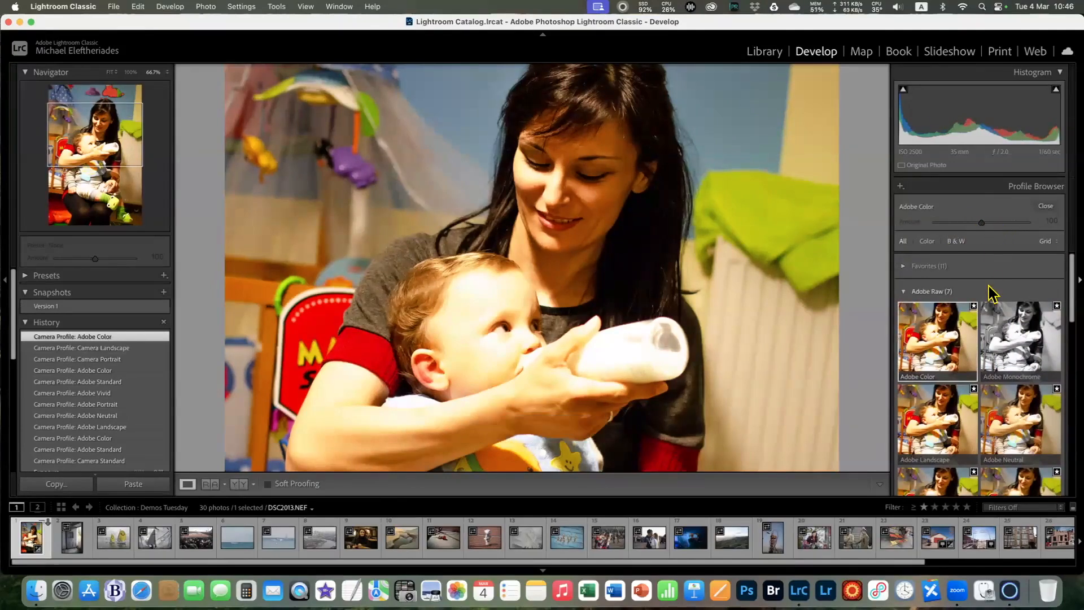
click(1003, 337)
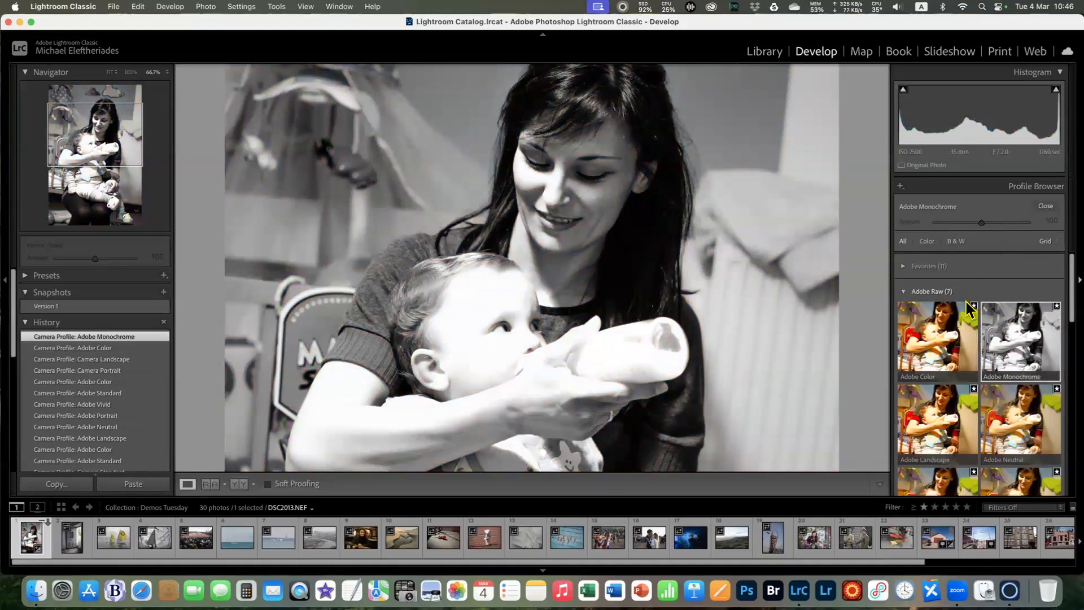
Replace the monochrome look with the Camera Matching group's Landscape profile
scroll(964, 325, down, 5)
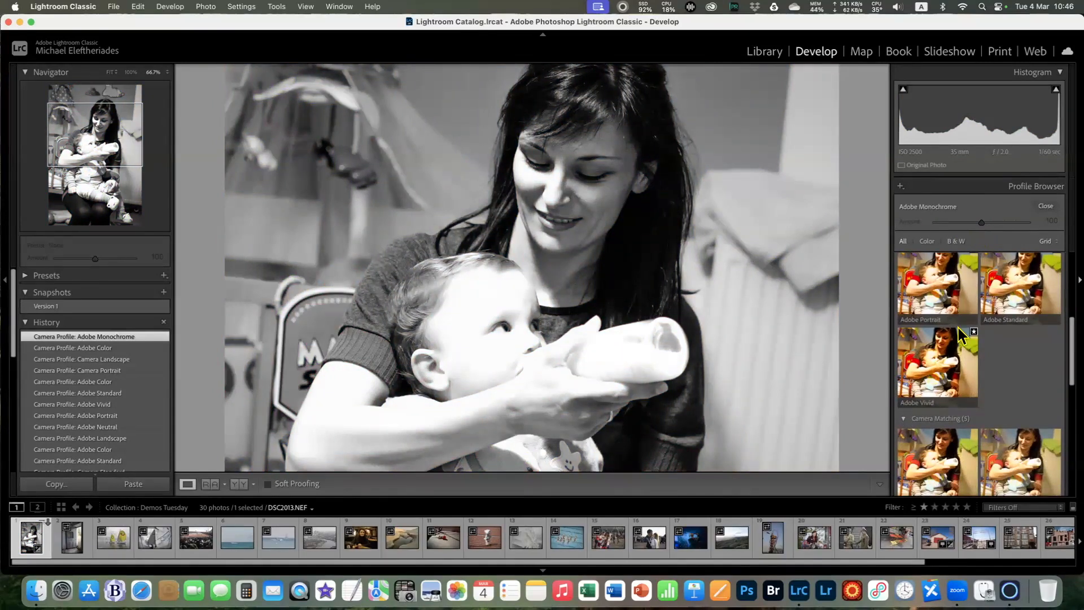
scroll(940, 362, down, 3)
click(941, 362)
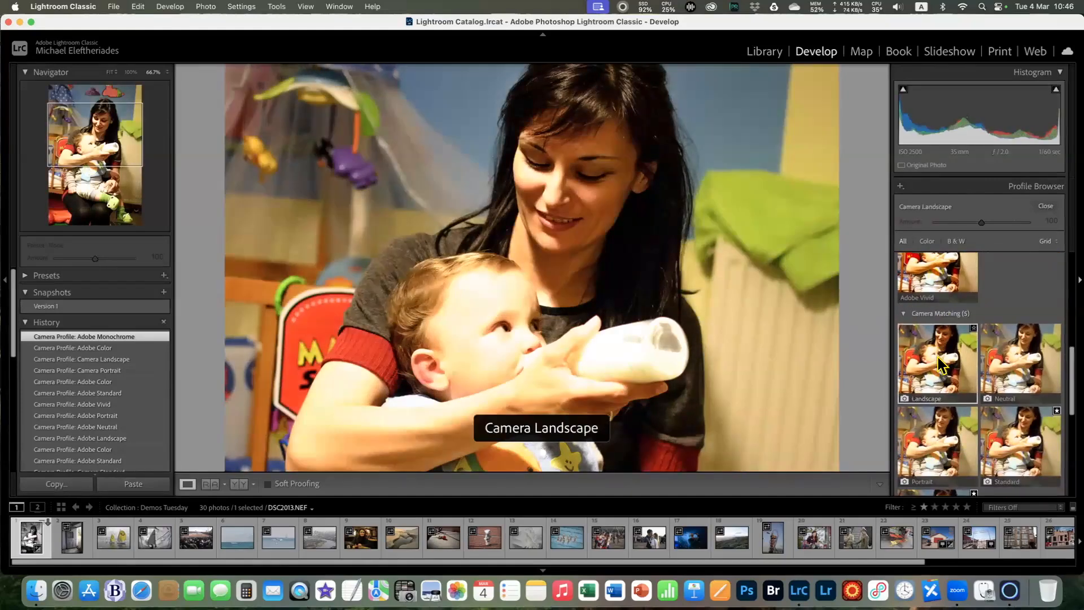
scroll(958, 358, down, 2)
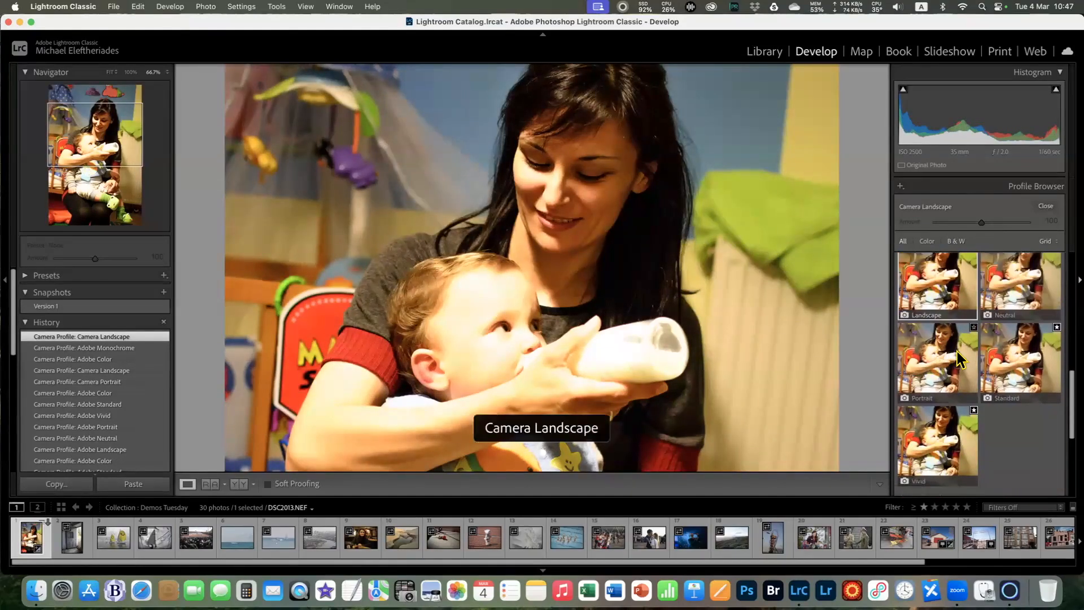
Expand the Adaptive profile group and apply the Adaptive Color profile to the photo
scroll(959, 359, down, 5)
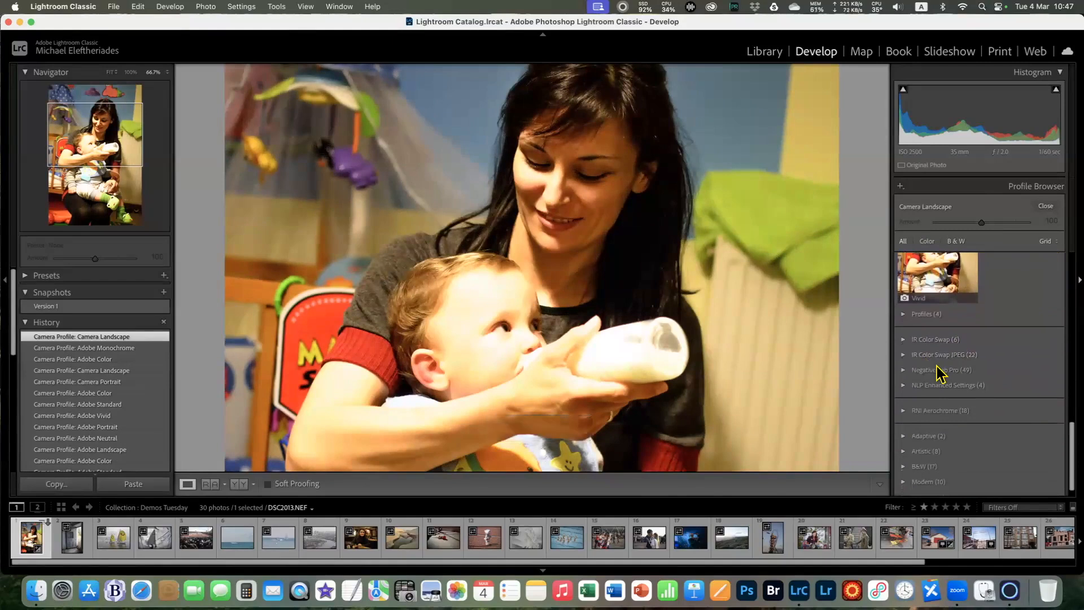
scroll(938, 369, down, 1)
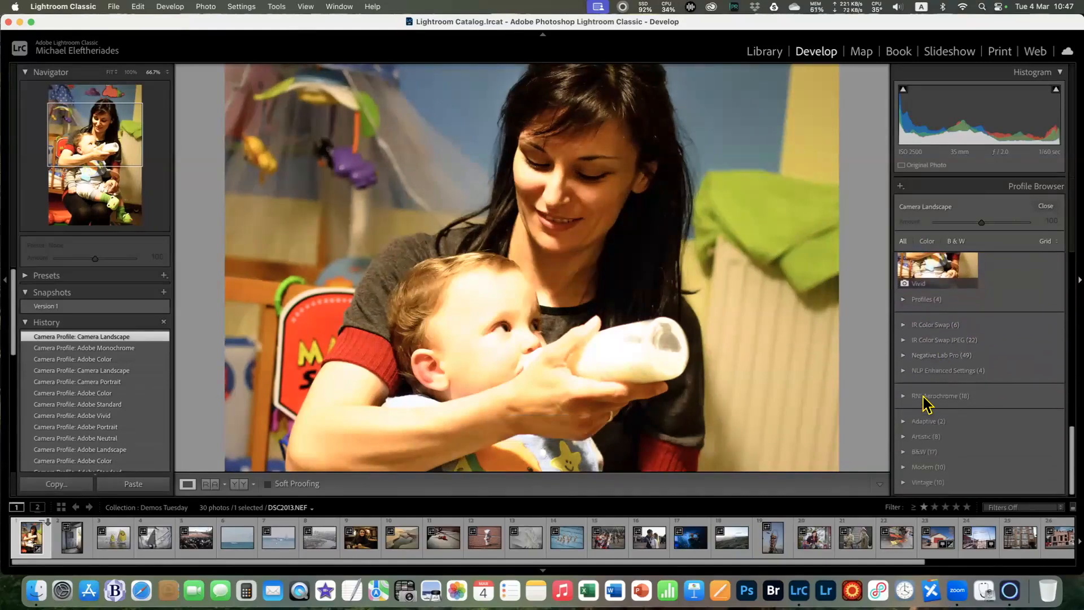
click(903, 423)
scroll(940, 443, down, 1)
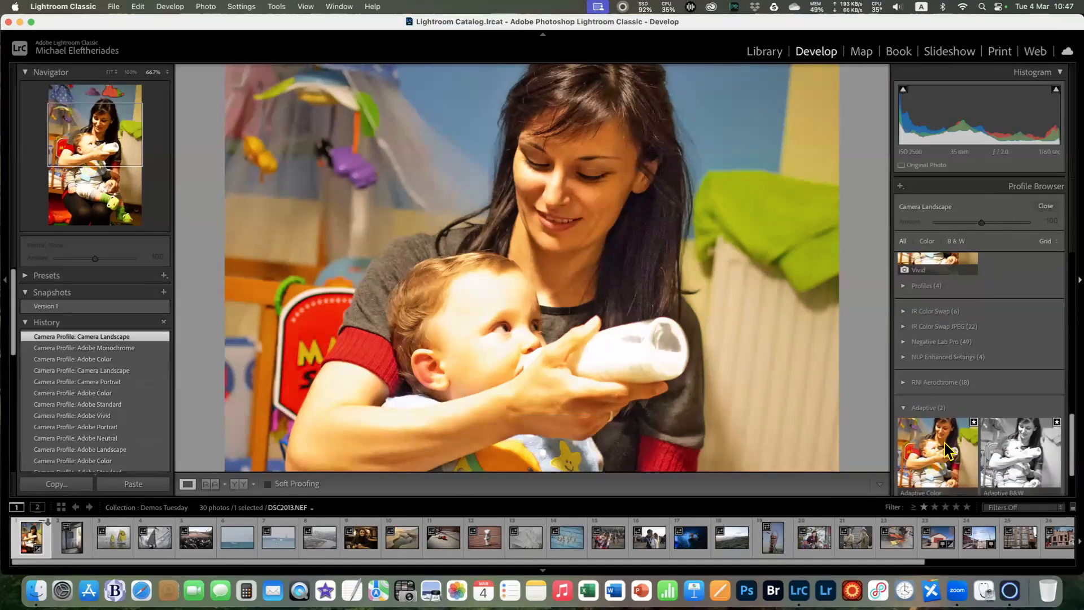
click(941, 439)
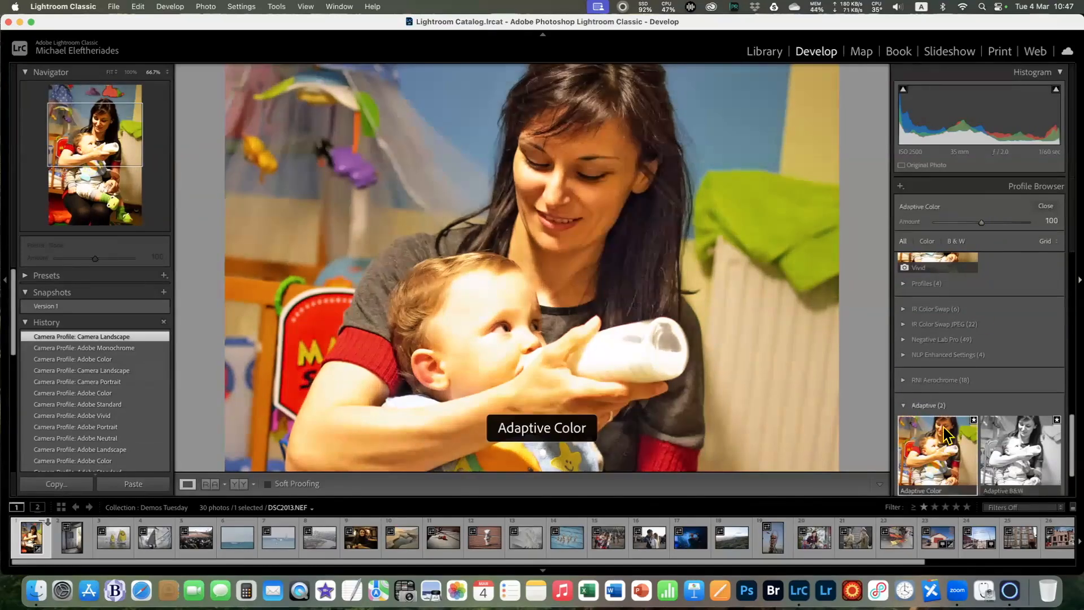
Set the amount of the Adaptive Color profile to 99
mouse_move(982, 224)
mouse_down()
mouse_move(969, 223)
mouse_move(983, 224)
mouse_up()
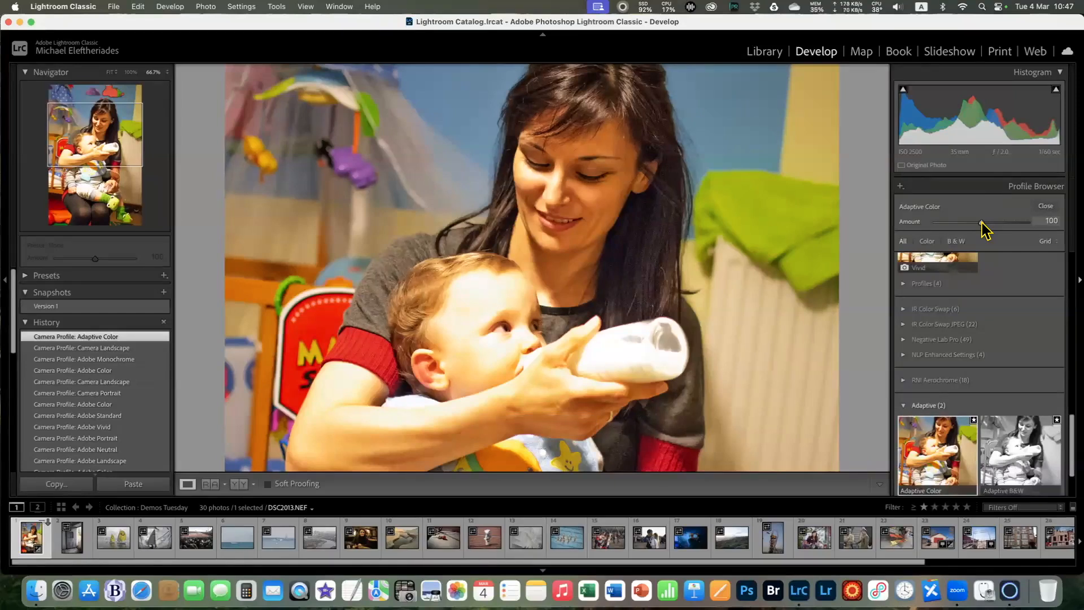
click(954, 466)
scroll(993, 261, up, 2)
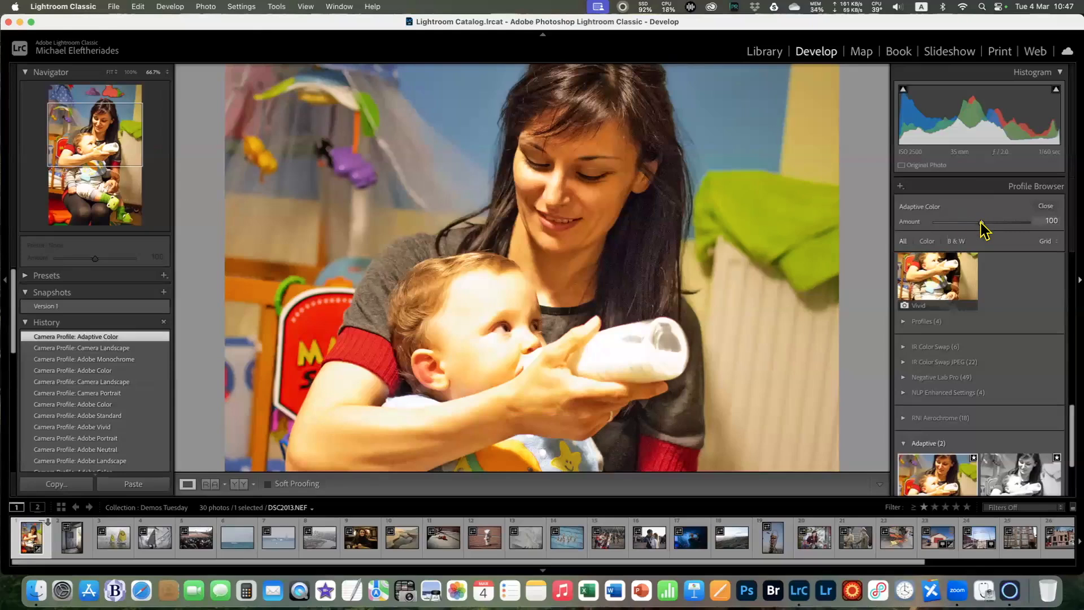
mouse_move(981, 223)
mouse_down()
mouse_move(937, 224)
mouse_move(1033, 229)
mouse_move(921, 224)
mouse_move(1023, 229)
mouse_move(982, 231)
mouse_up()
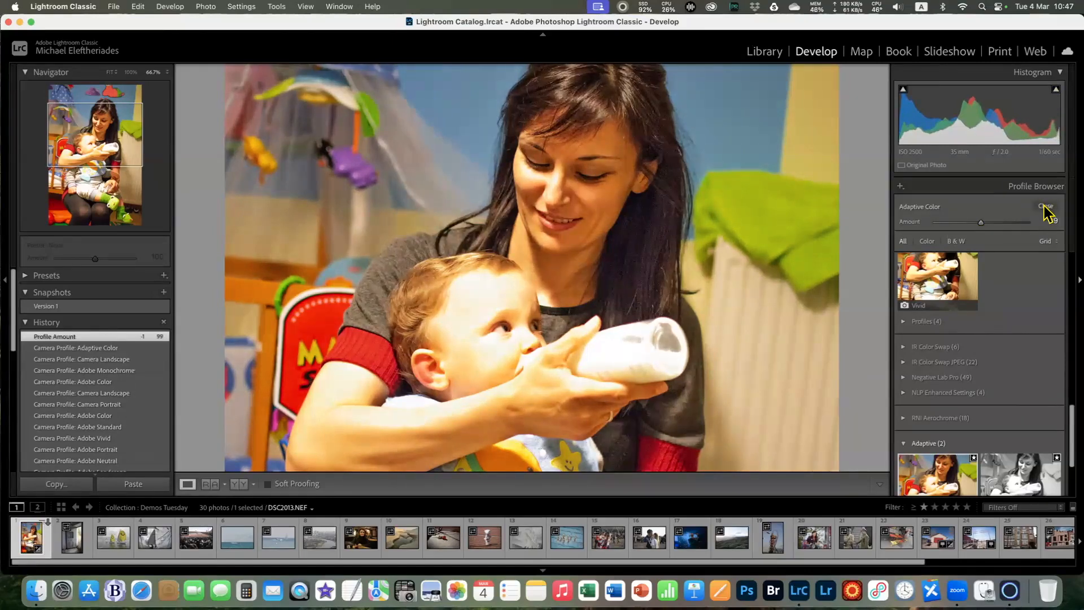
Look back over the profile groups and close the Profile Browser
scroll(1014, 356, up, 5)
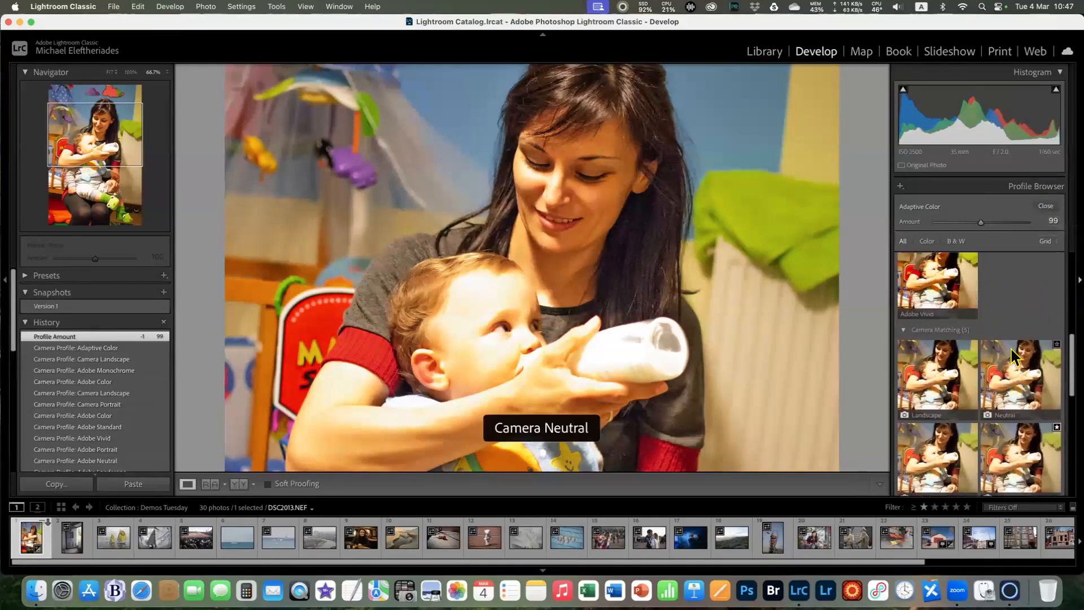
scroll(1014, 355, up, 5)
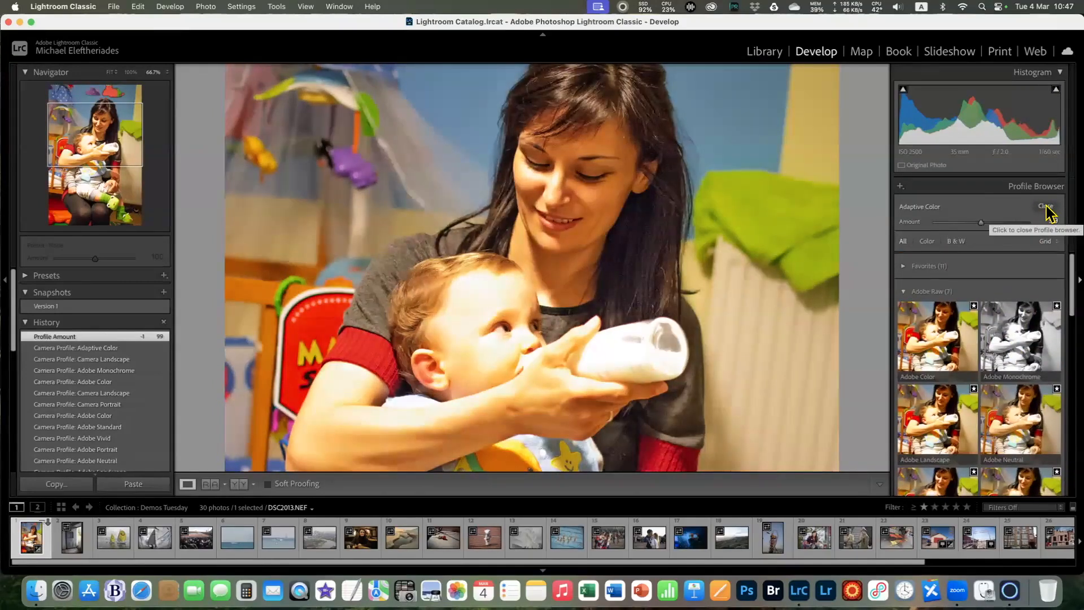
click(1045, 207)
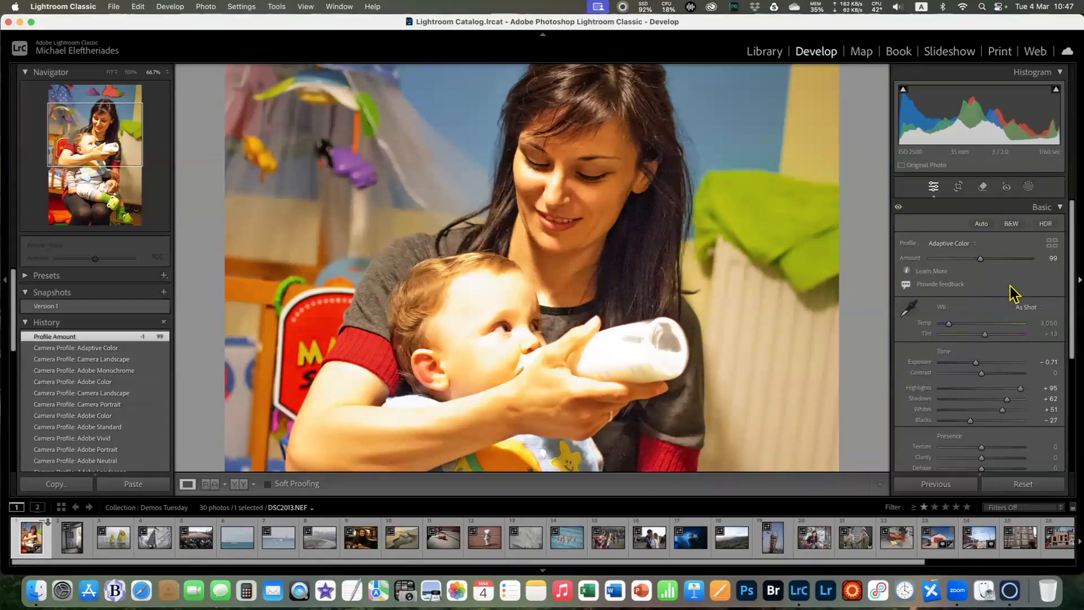
Set the photo's profile to Adobe Standard and reopen the list of available profiles
click(954, 244)
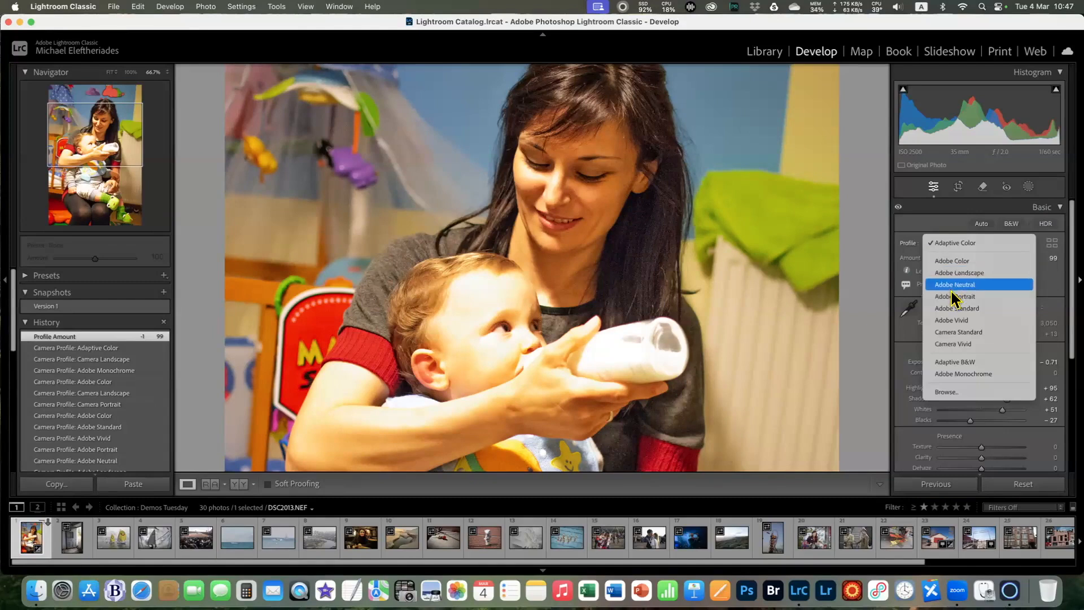
click(959, 309)
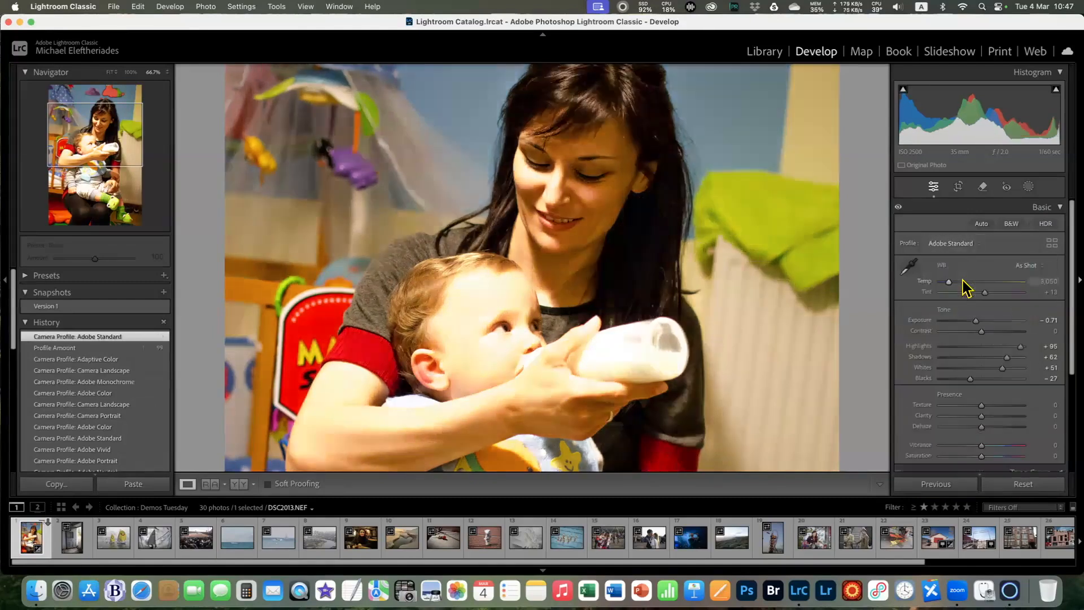
click(955, 246)
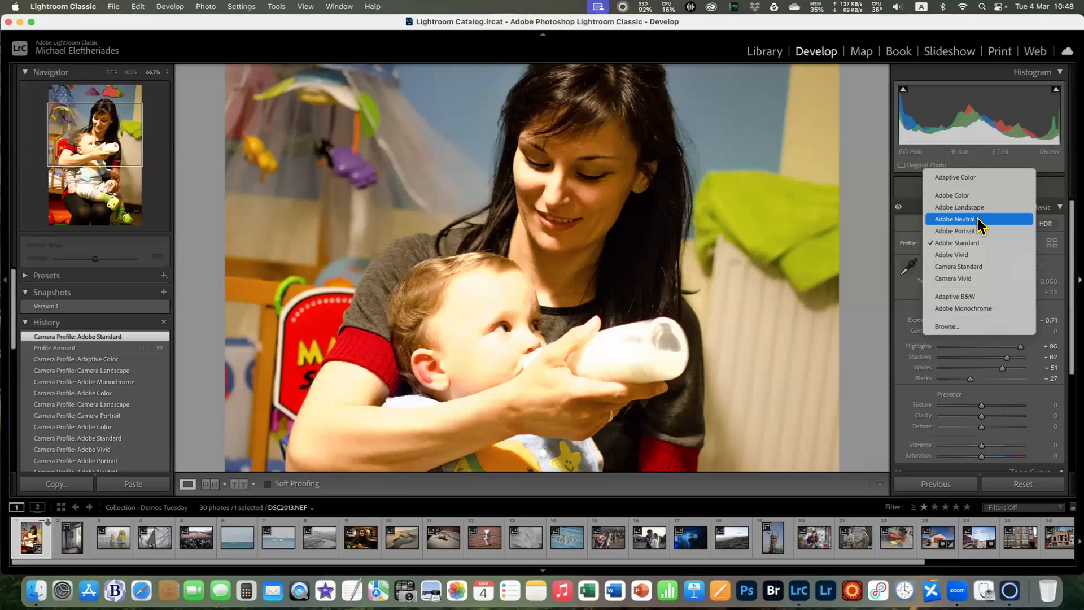
Keep Adobe Standard as the photo's profile and reset all the Tone adjustments to zero
click(968, 243)
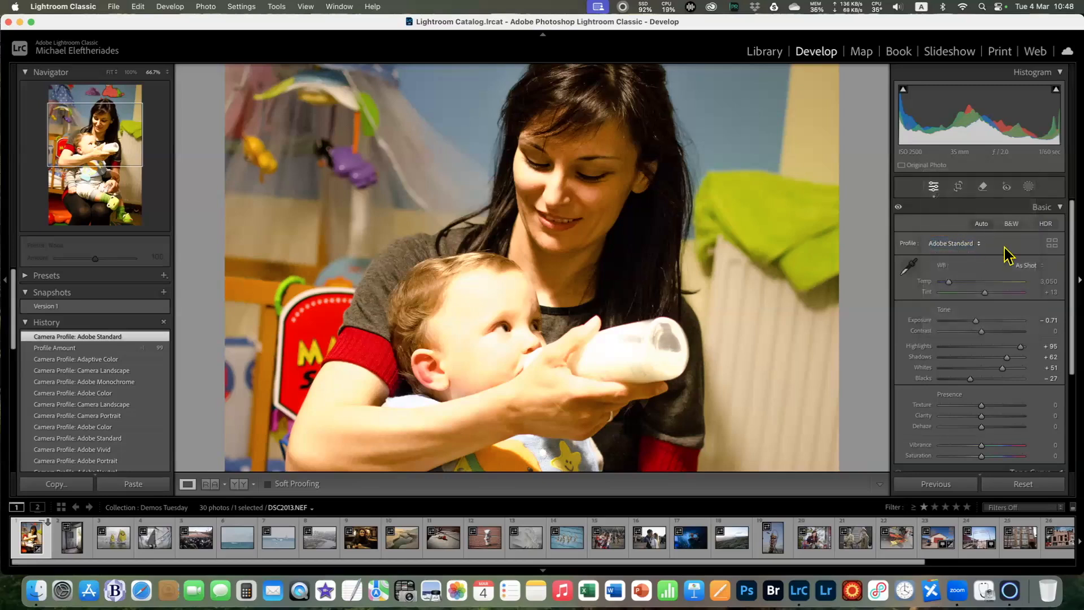
scroll(997, 364, down, 2)
scroll(997, 358, up, 2)
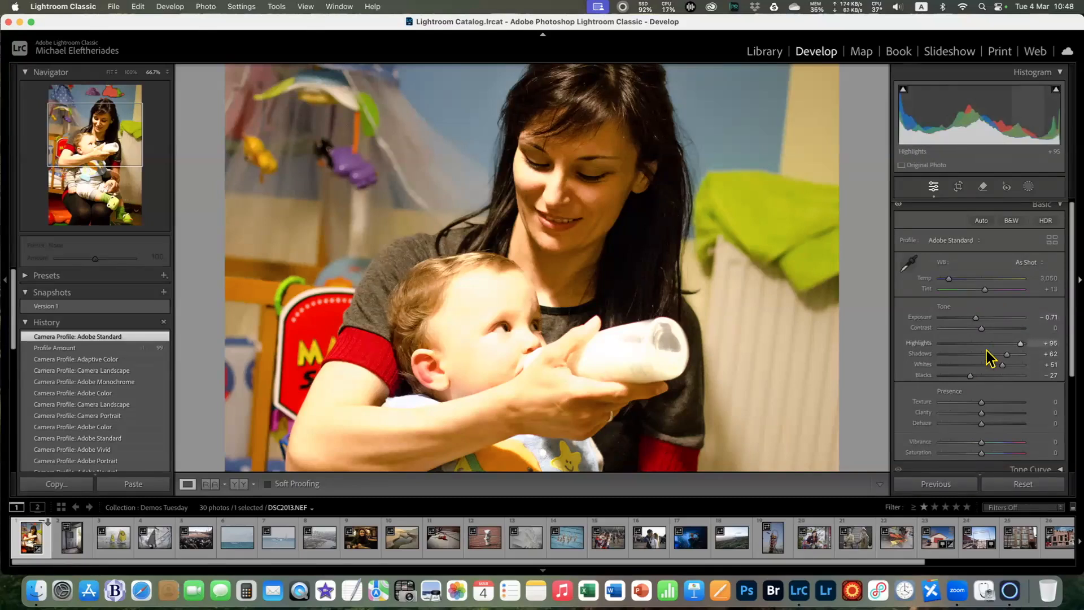
double_click(945, 307)
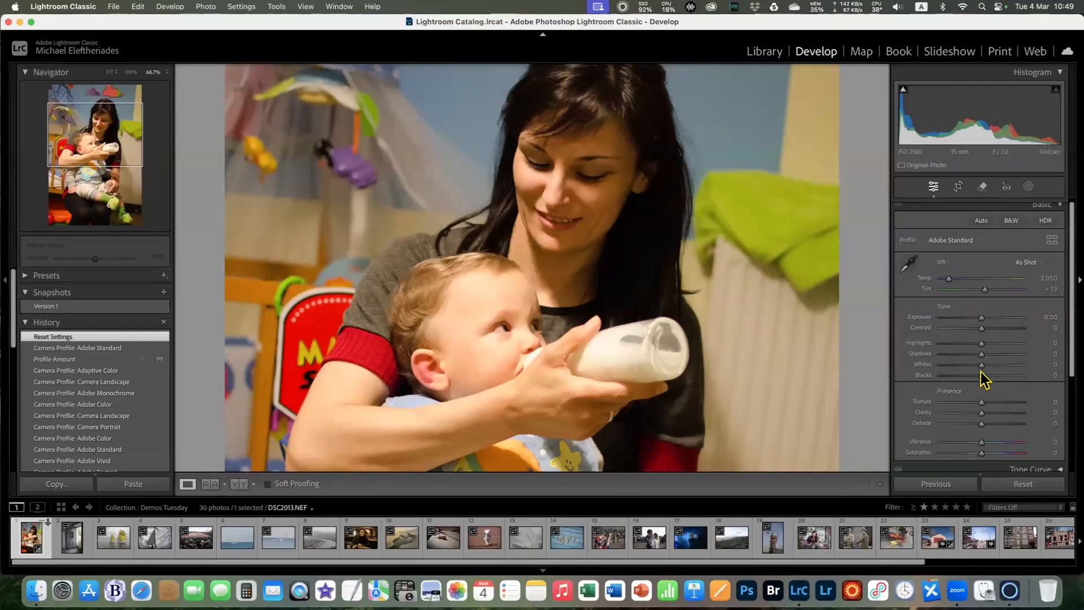
scroll(985, 341, up, 1)
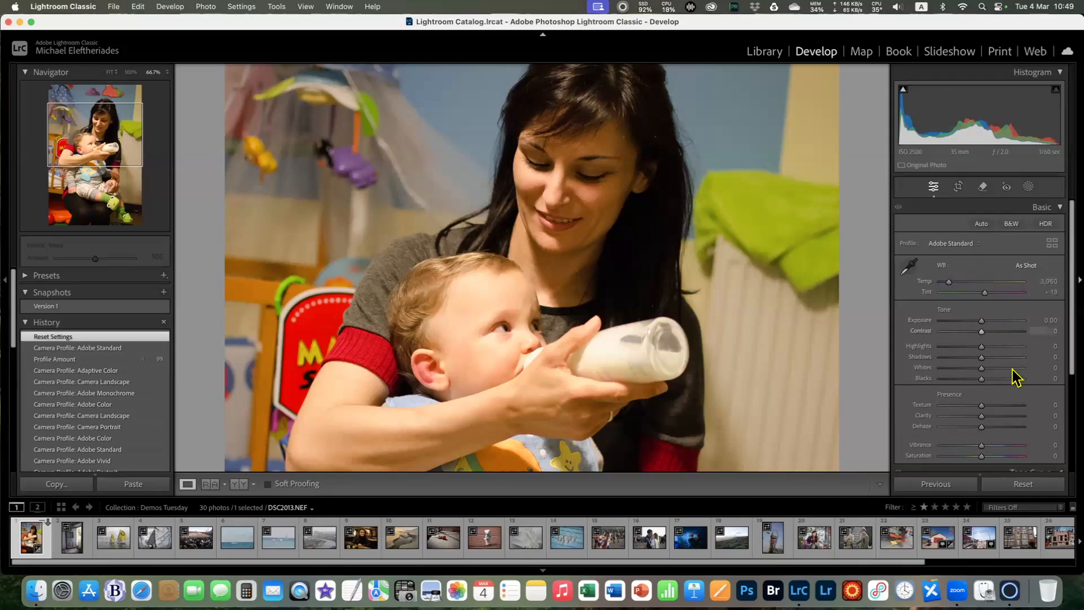
Review the white balance presets, keep As Shot, and lower the temperature to 2,450
drag(625, 254, 626, 294)
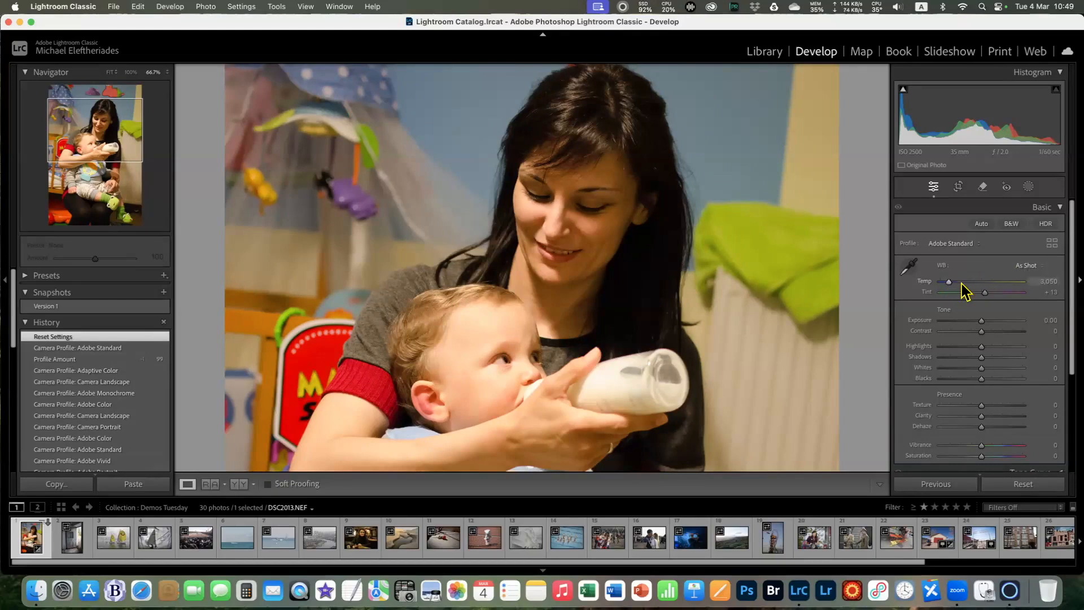
click(1029, 266)
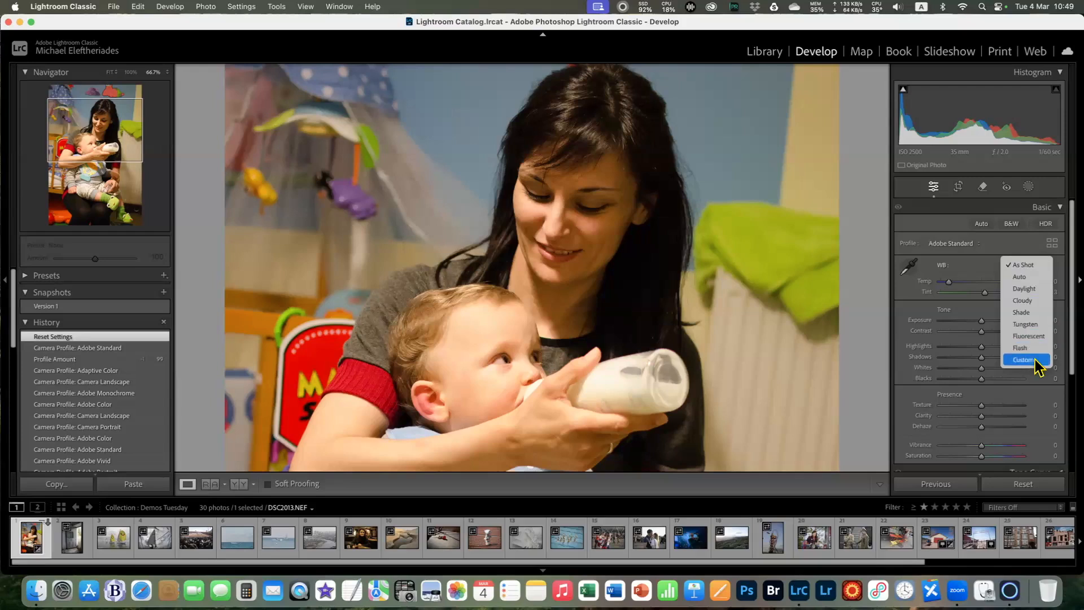
click(1028, 265)
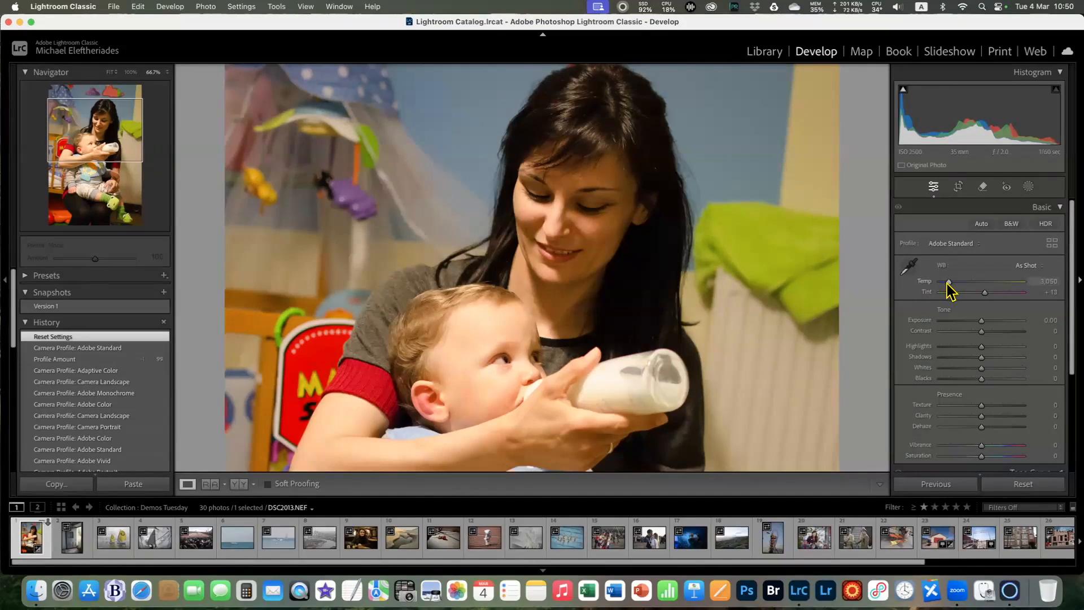
mouse_move(952, 281)
mouse_down()
mouse_move(1019, 283)
mouse_move(923, 282)
mouse_move(954, 283)
mouse_move(942, 284)
mouse_up()
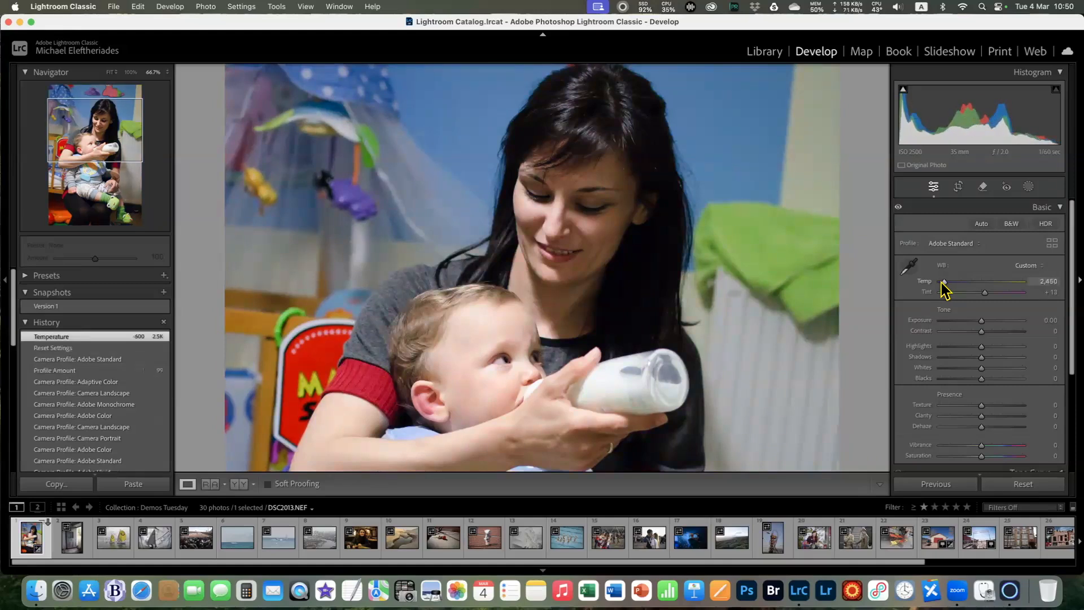
Activate the White Balance Selector and sample the red sign and the purple and yellow hanging toys as target neutrals
click(915, 272)
click(910, 270)
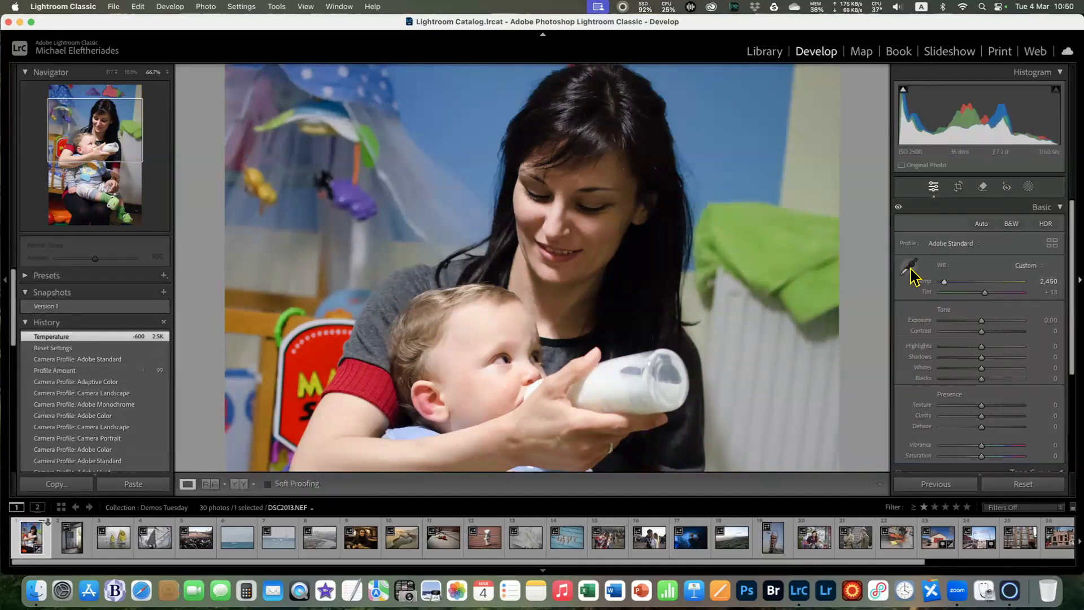
click(911, 272)
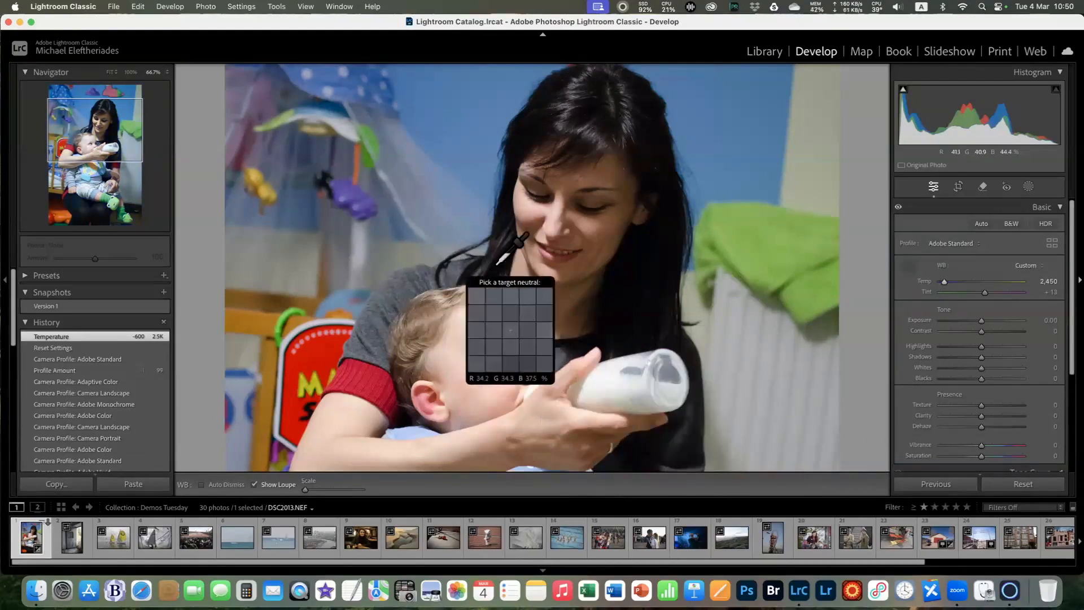
click(322, 353)
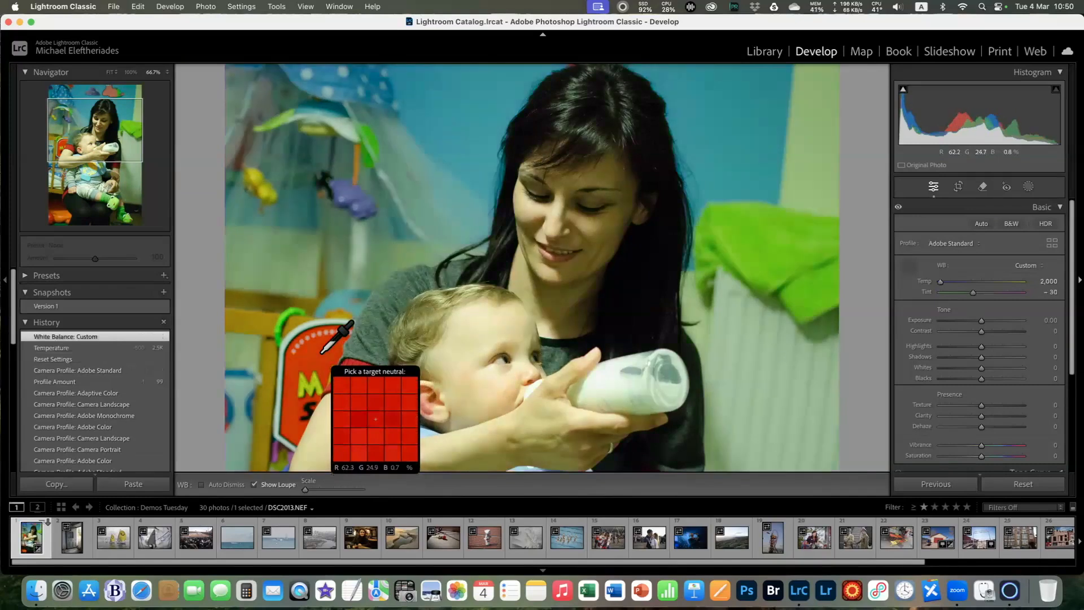
click(343, 189)
click(274, 186)
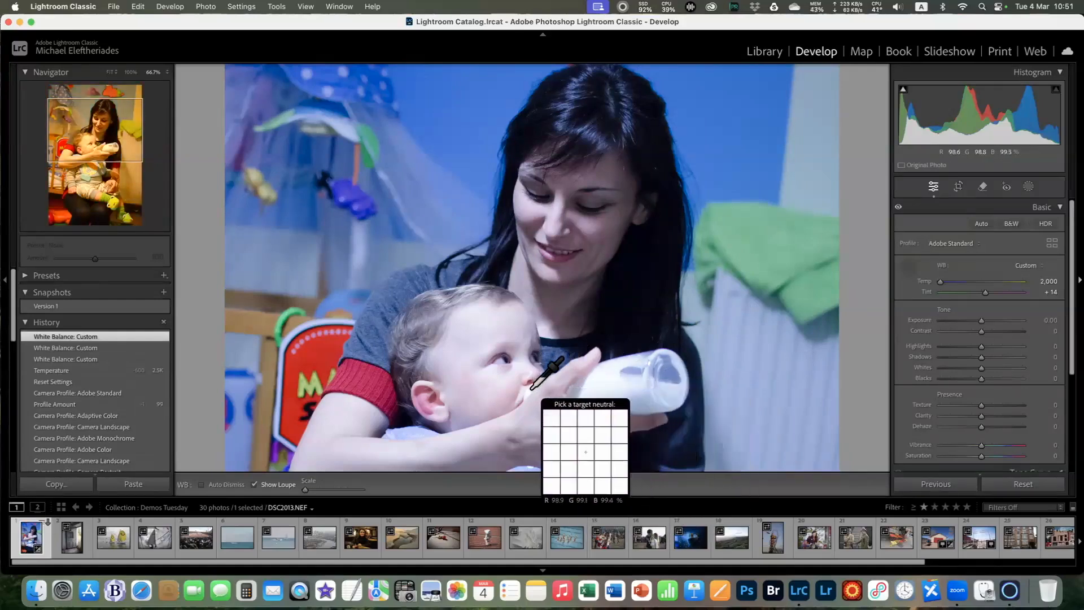
Sample the white balance from the grey radiator and from the white area beside the baby's mouth
click(735, 333)
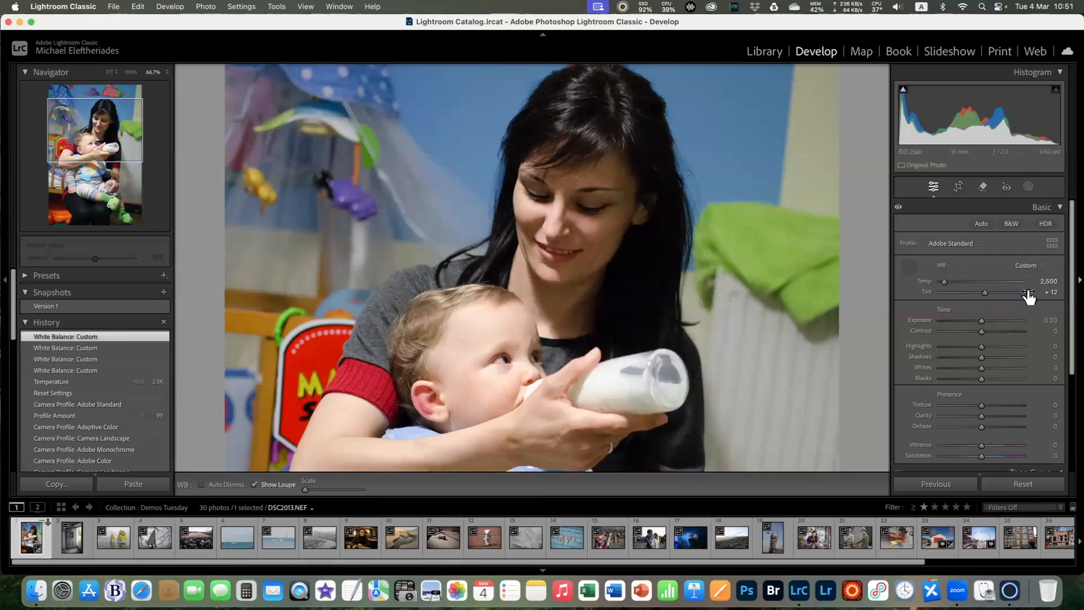
click(531, 387)
click(531, 388)
click(530, 389)
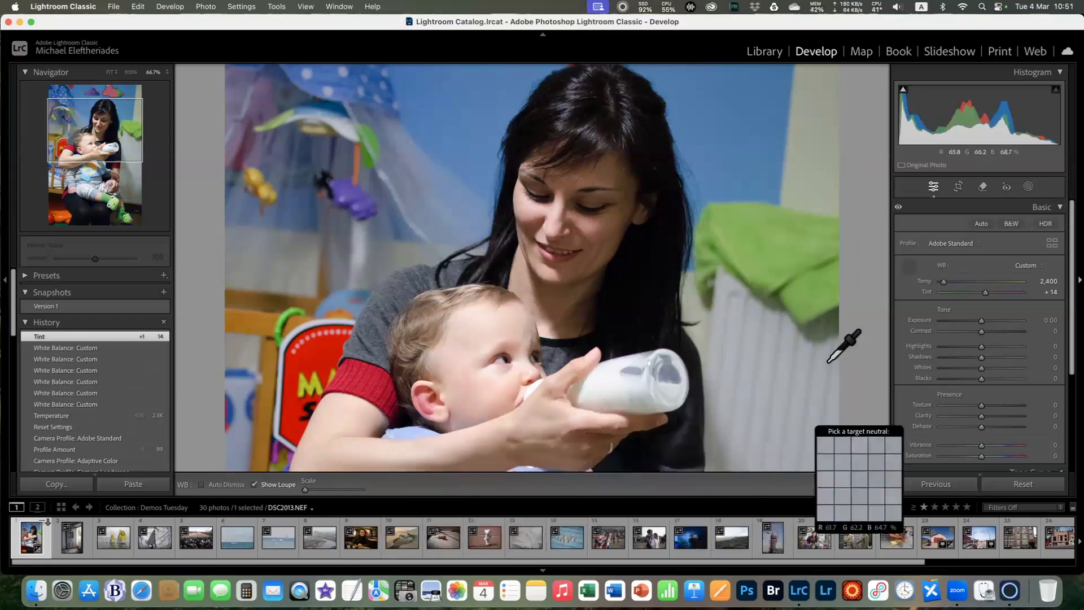
Sample the white balance from the baby's grey sleeve and the milk bottle, and settle on the sleeve as the neutral
click(107, 158)
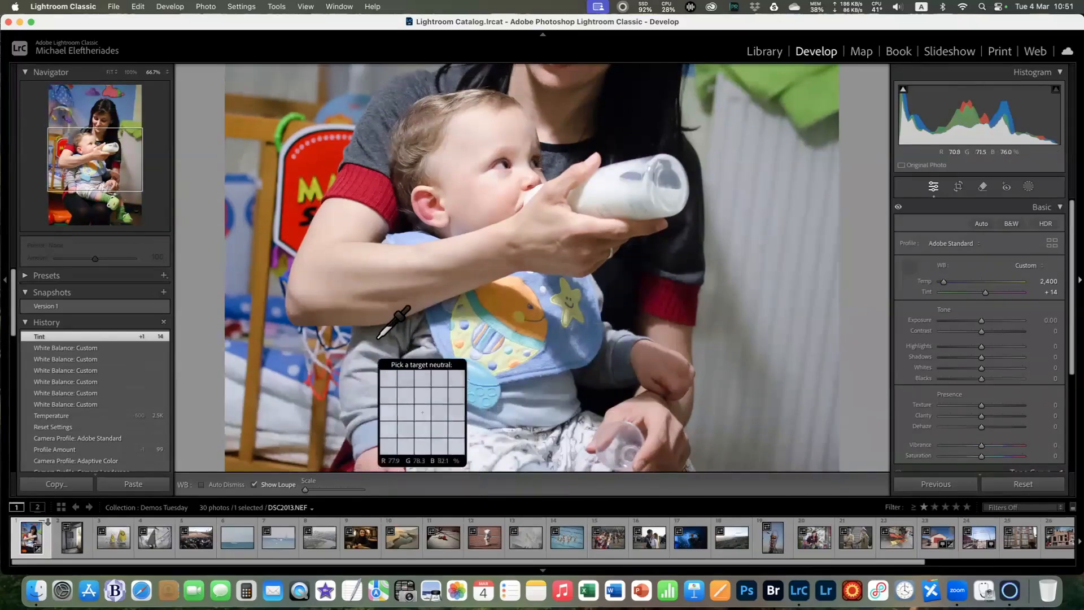
click(372, 377)
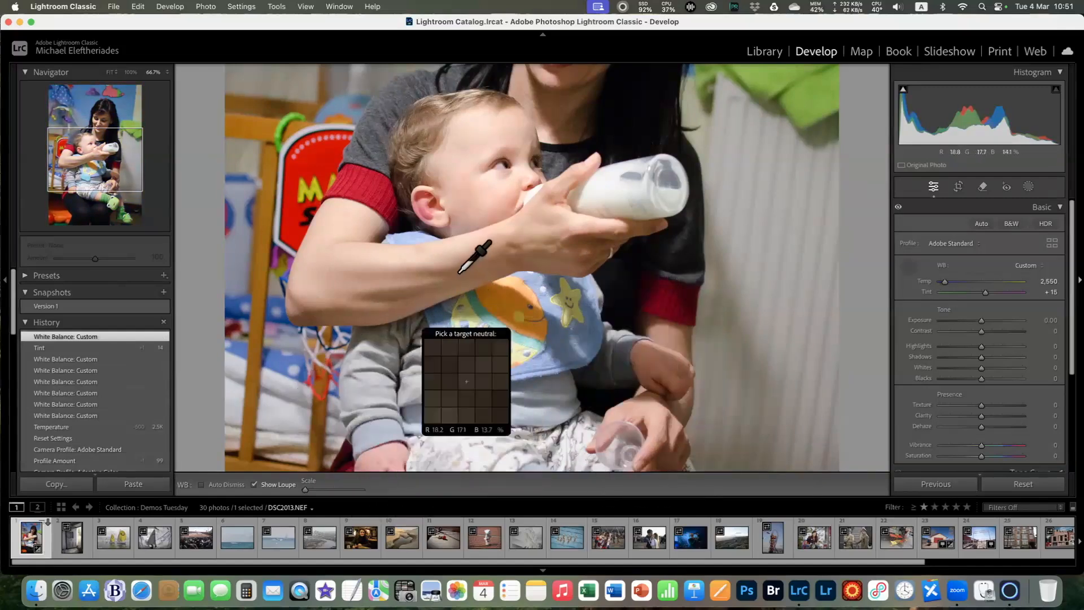
click(615, 203)
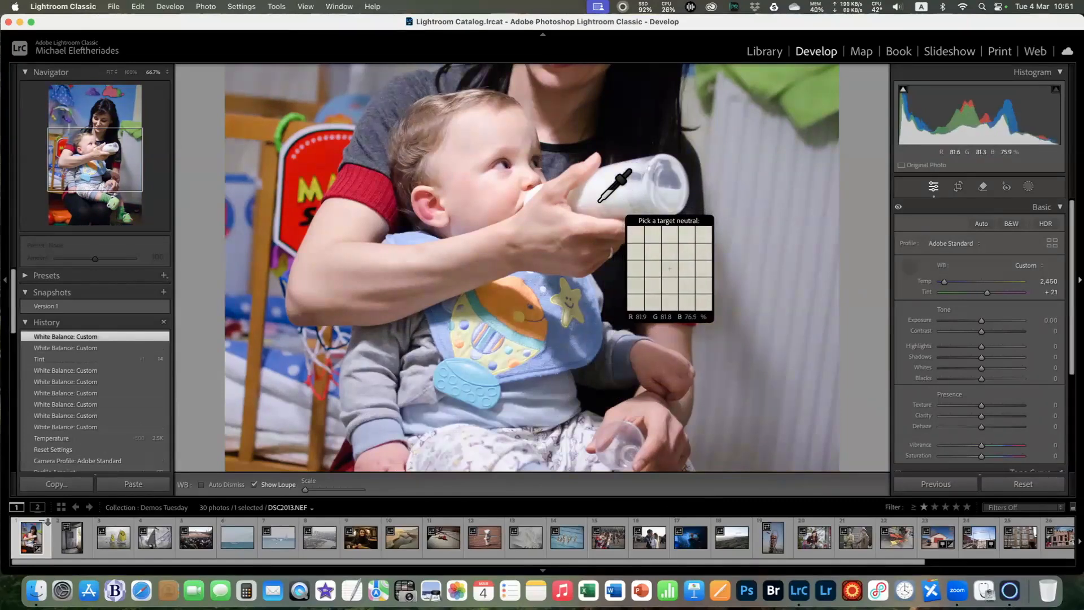
click(385, 382)
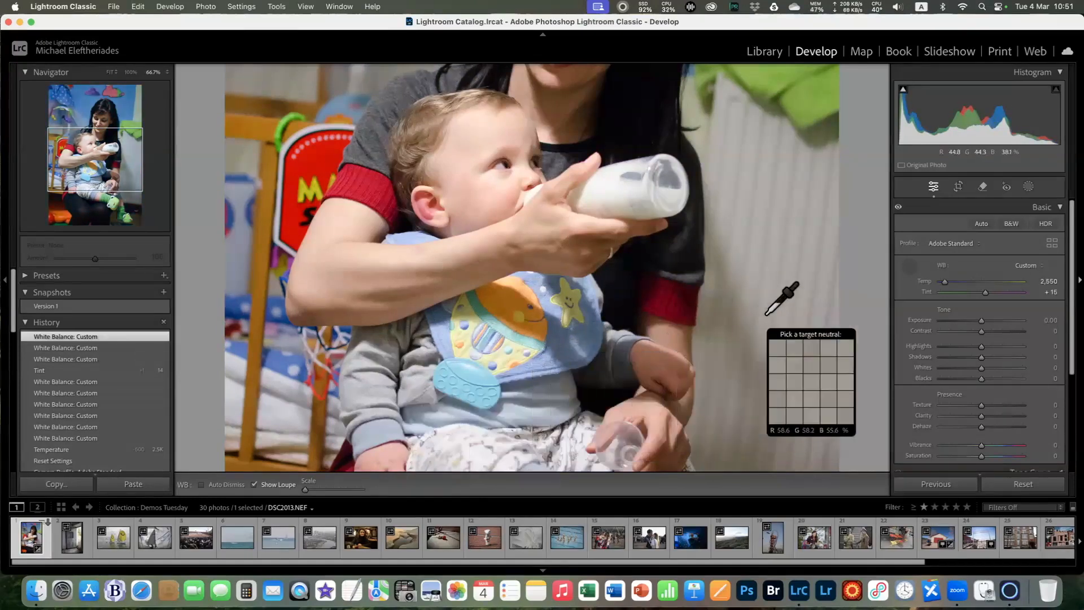
Fine-tune the white balance to a temperature of 2,691 and a tint of +9, putting the White Balance Selector away
drag(100, 189, 100, 168)
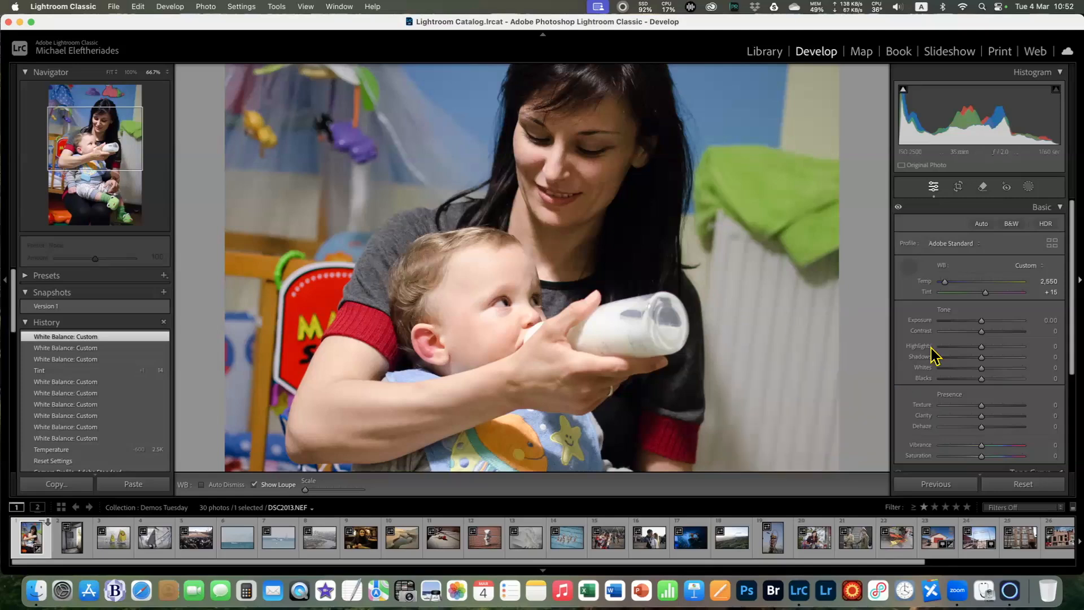
drag(947, 280, 948, 283)
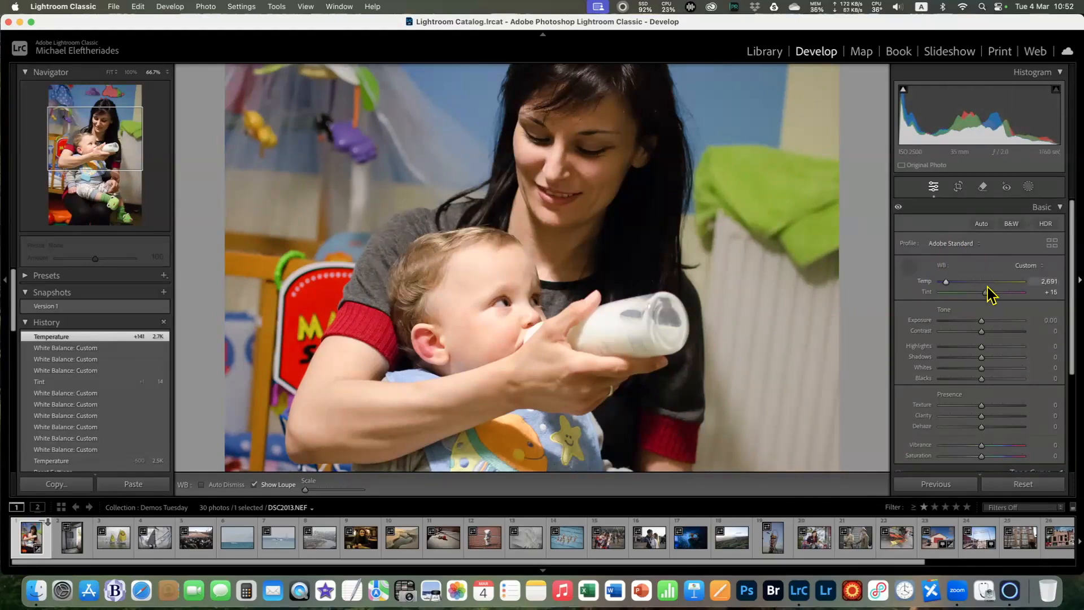
click(905, 269)
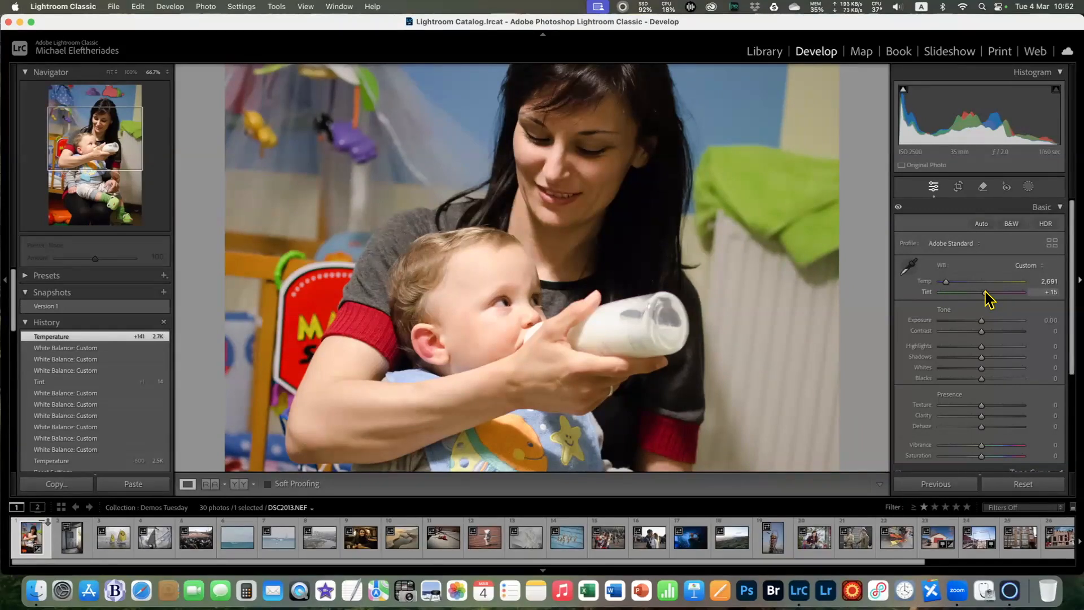
mouse_move(981, 292)
mouse_down()
mouse_move(939, 292)
mouse_move(1025, 304)
mouse_move(982, 293)
mouse_up()
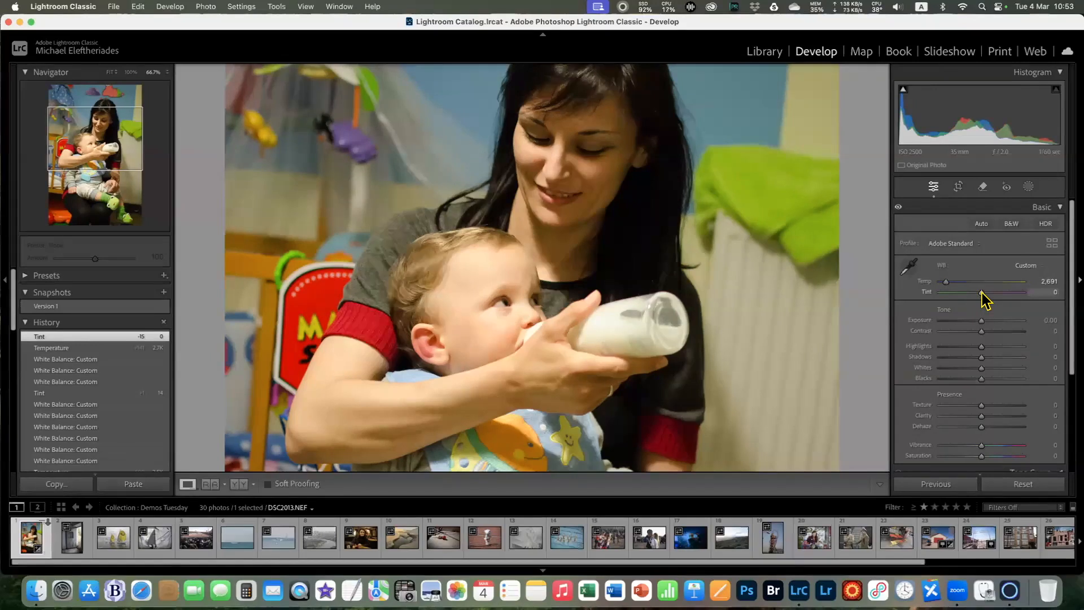
drag(982, 293, 986, 293)
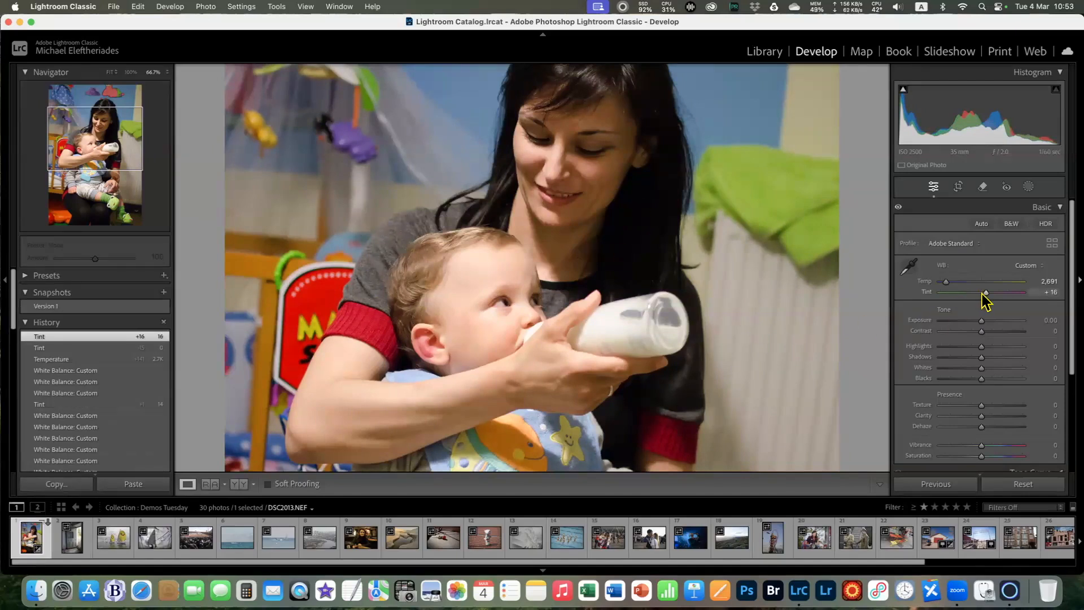
mouse_move(987, 293)
mouse_down()
mouse_move(999, 292)
mouse_move(984, 292)
mouse_up()
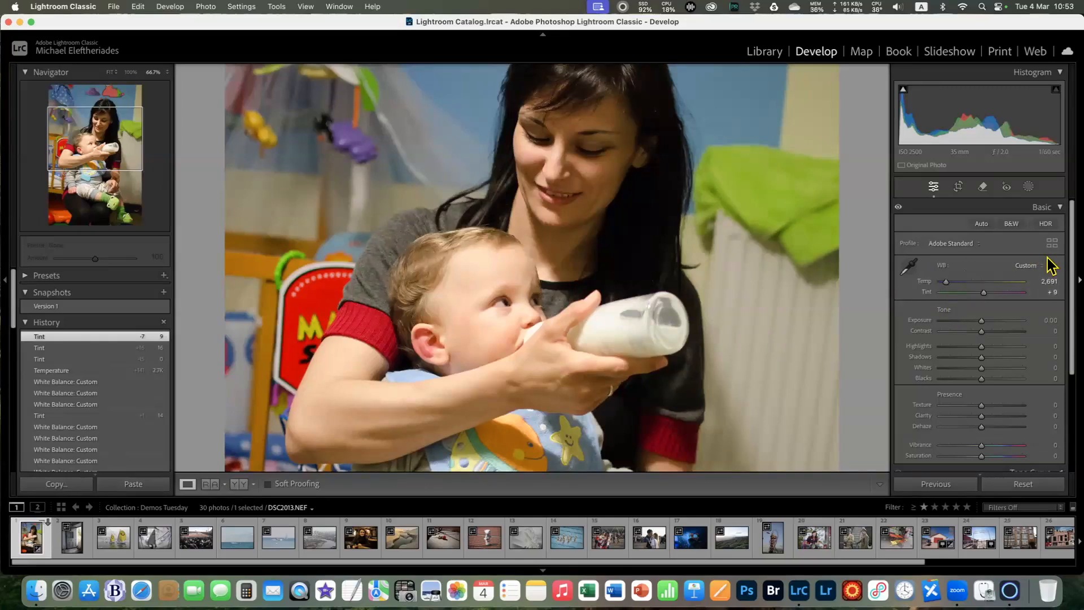
Look through the white balance presets again, keep Custom, and review the rest of the Basic settings
click(1026, 267)
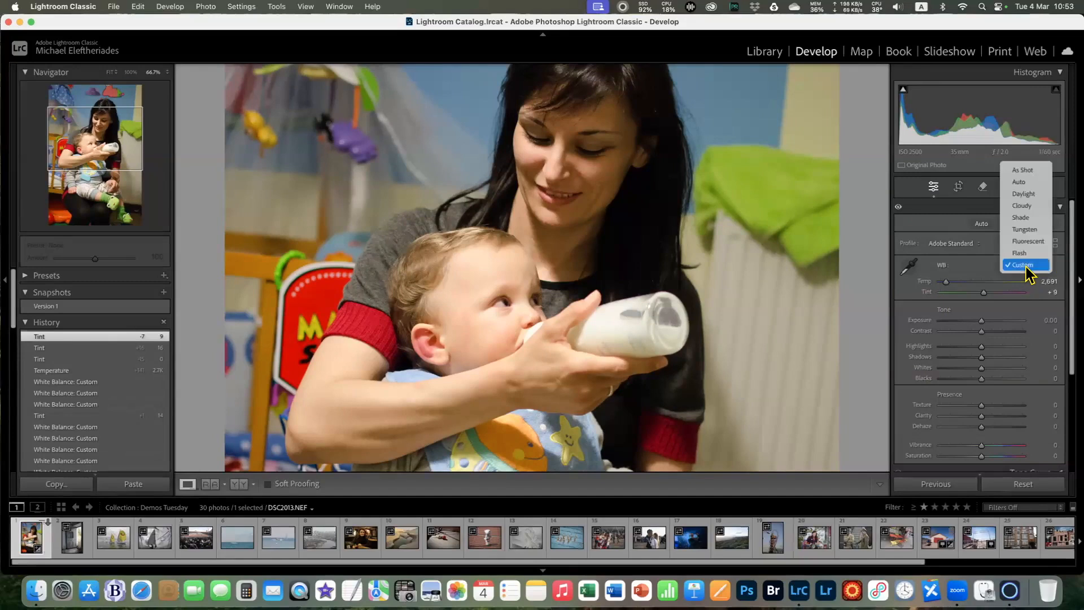
click(985, 272)
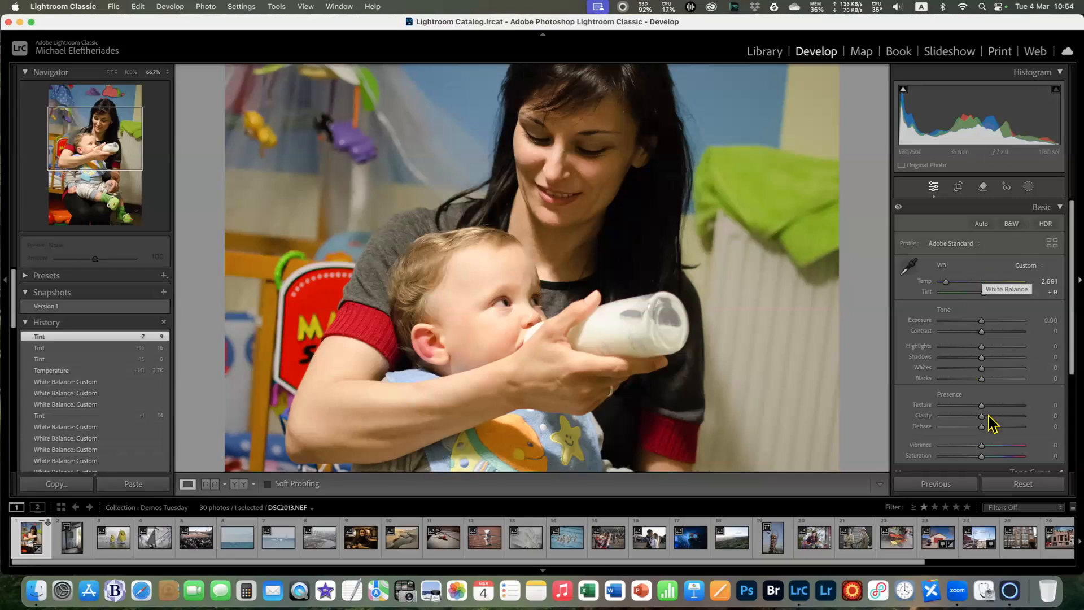
scroll(992, 424, down, 1)
scroll(988, 424, up, 1)
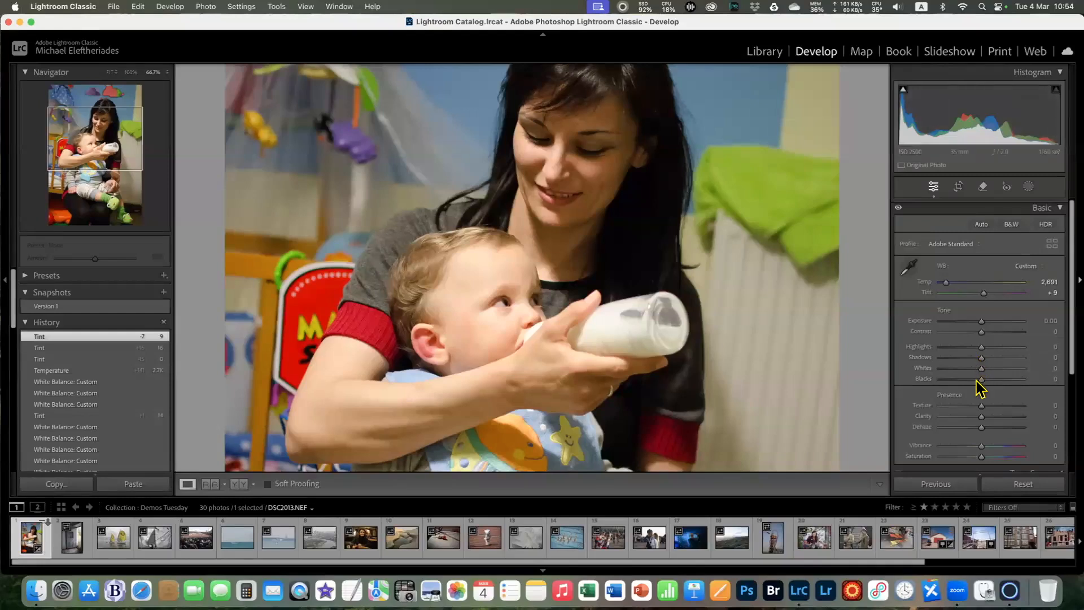
Try Exposure +0.25, Contrast +2, Highlights -41, Shadows +55, Whites -67 and Blacks +14, and reset the Tone adjustments
click(992, 320)
drag(992, 321, 988, 381)
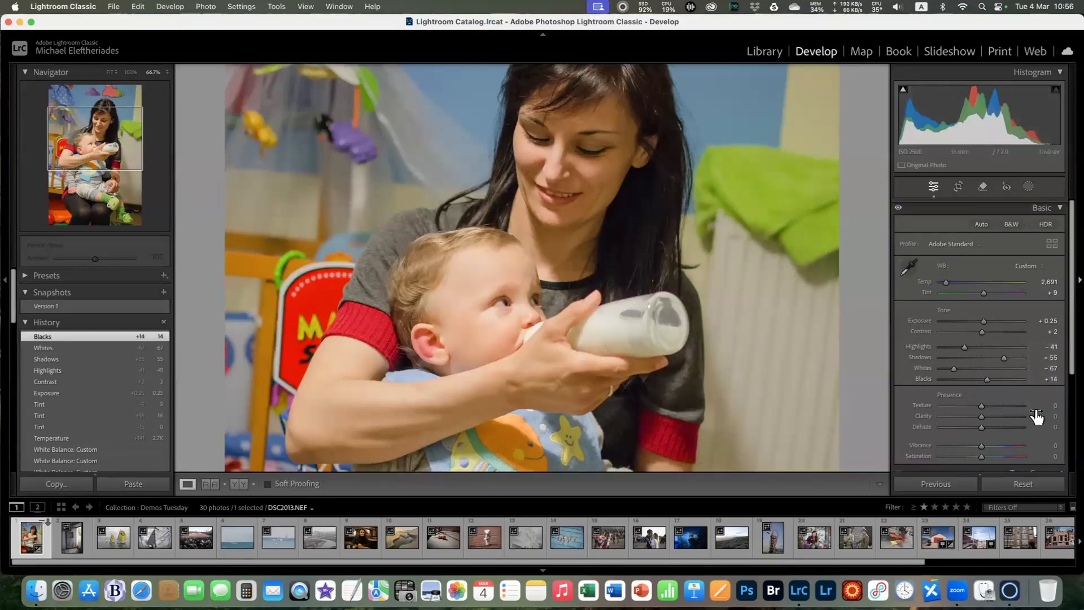
click(1027, 485)
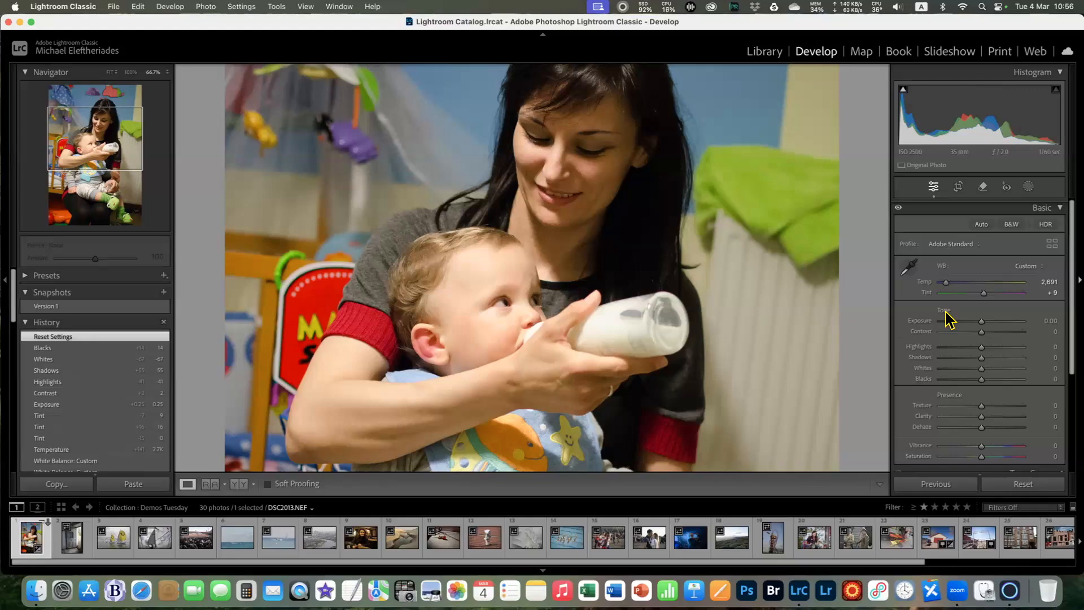
Apply the Auto tone settings to the photo and raise Exposure to +0.55
click(982, 225)
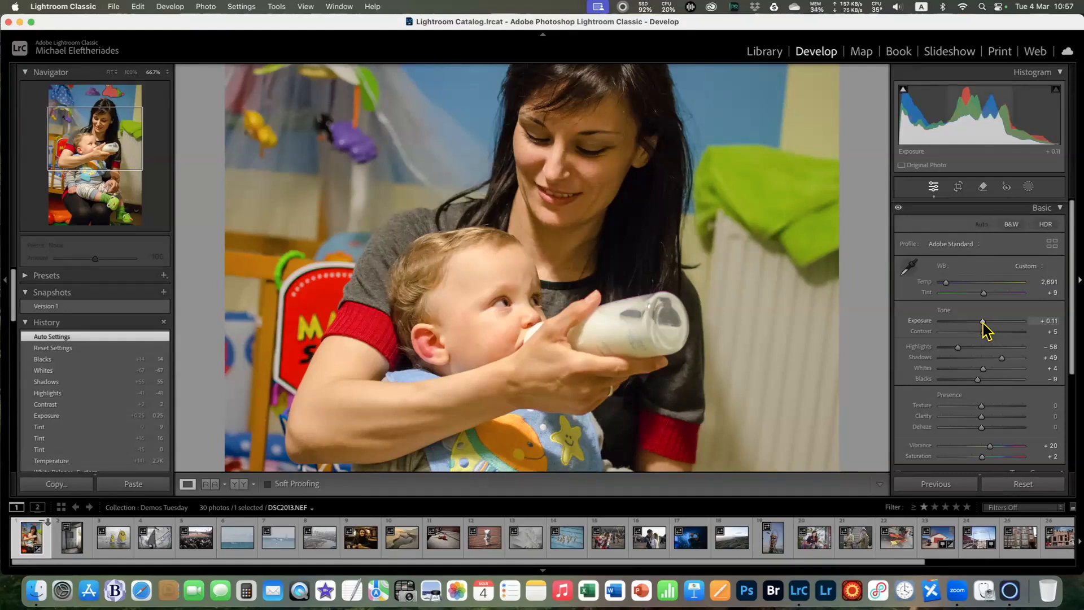
mouse_move(984, 320)
mouse_down()
mouse_move(1002, 321)
mouse_move(956, 322)
mouse_move(986, 322)
mouse_up()
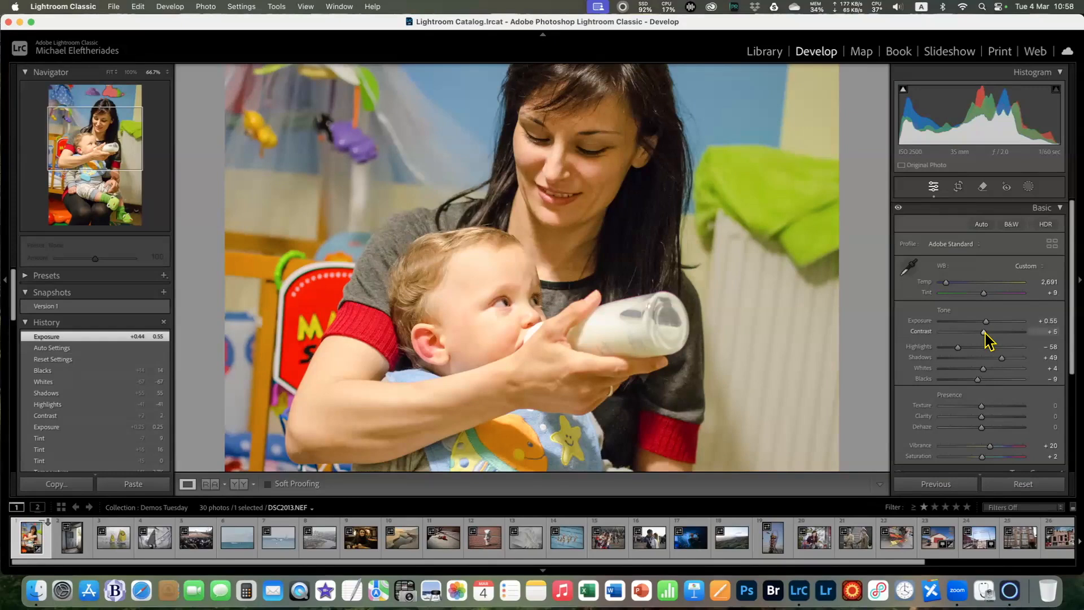
Test the Contrast range from its -100 minimum, settle on +18, and lower Highlights to -64
drag(984, 333, 914, 333)
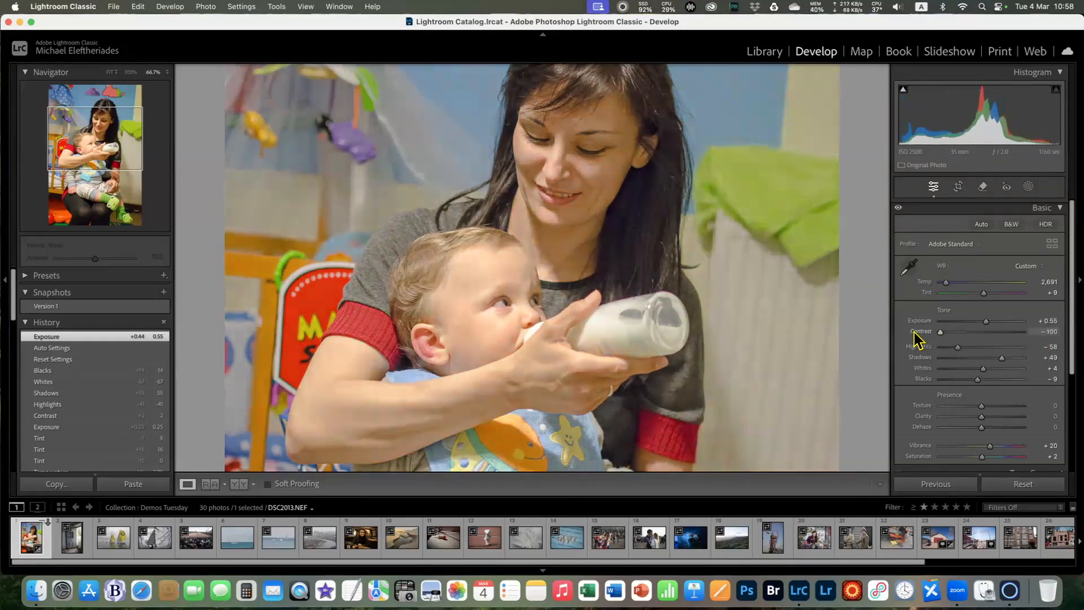
drag(914, 332, 999, 334)
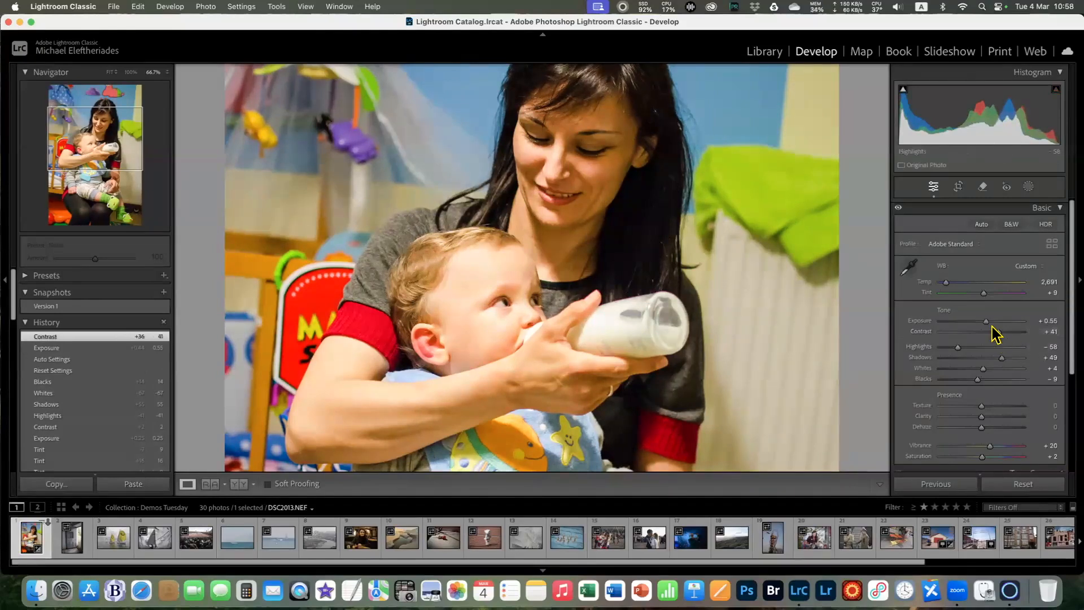
drag(995, 333, 985, 334)
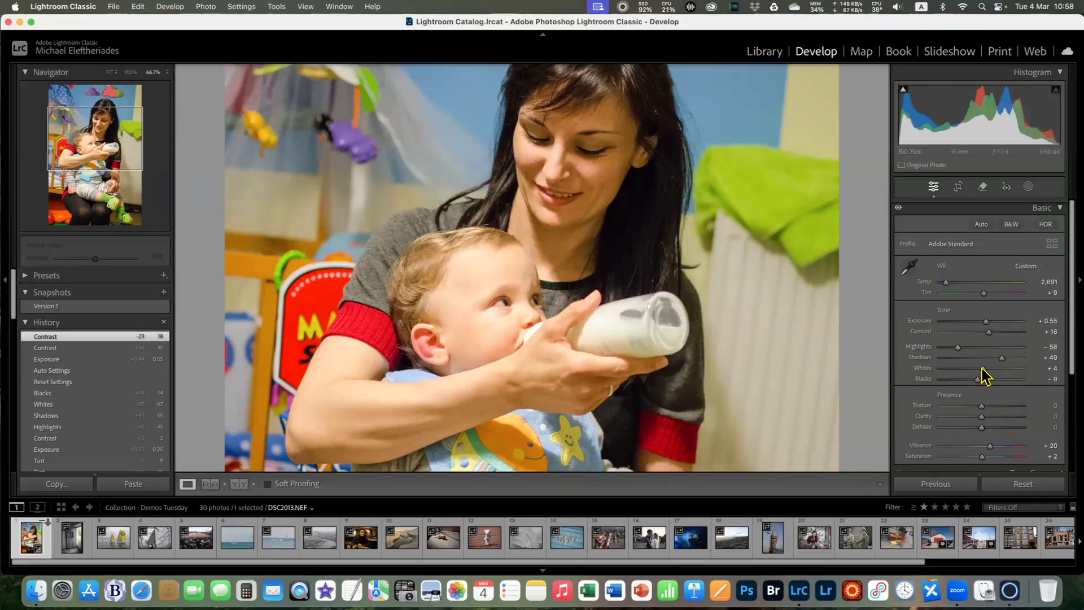
drag(958, 349, 955, 349)
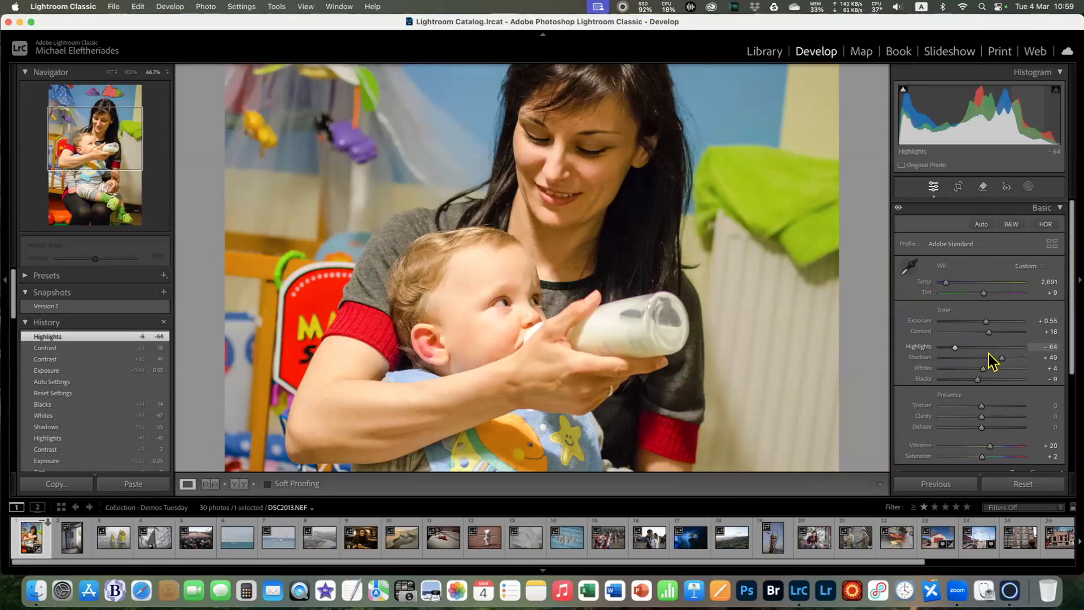
Set Highlights to -54, test Shadows up to the +100 maximum, and settle on +29
mouse_move(1001, 358)
mouse_down()
mouse_move(982, 358)
mouse_move(1036, 359)
mouse_move(989, 358)
mouse_up()
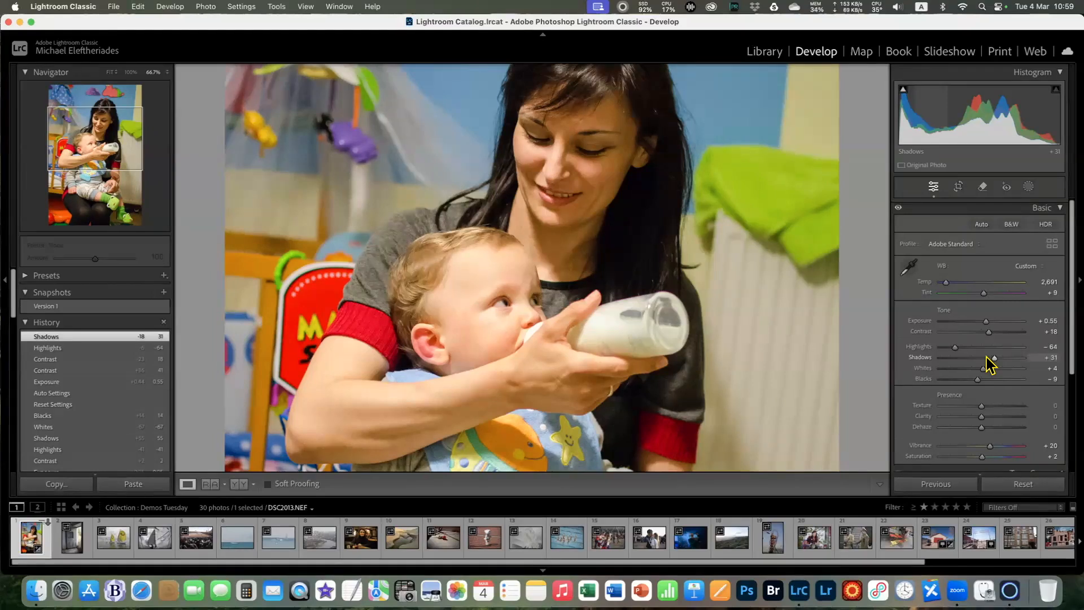
drag(960, 348, 995, 361)
drag(995, 358, 1044, 367)
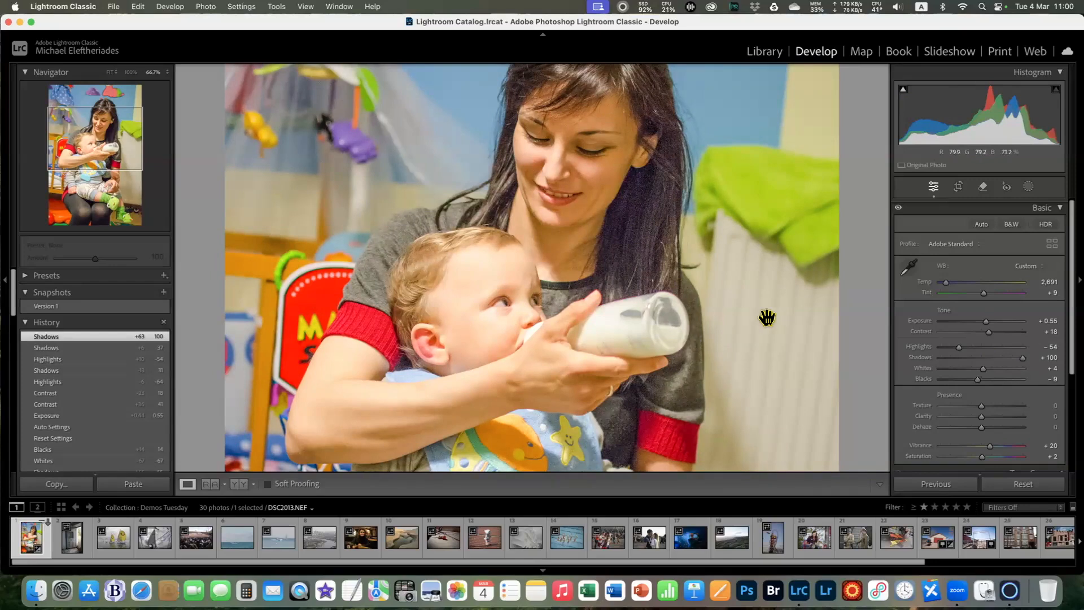
drag(1022, 358, 991, 360)
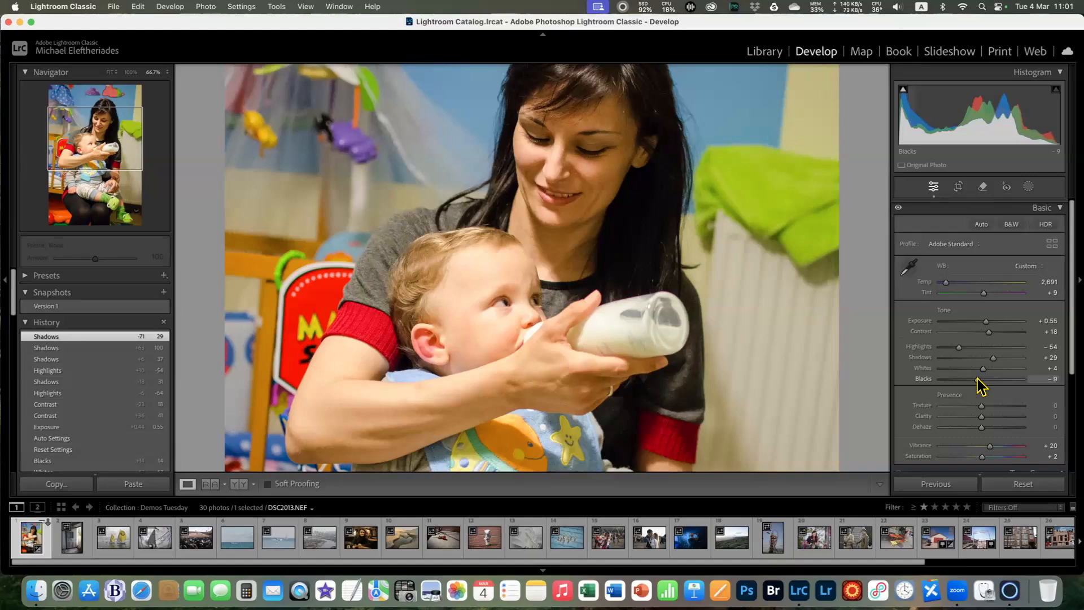
Try Whites -42 and Blacks +18, and reset all the Tone adjustments
mouse_move(983, 368)
mouse_down()
mouse_move(959, 371)
mouse_move(999, 386)
mouse_move(975, 379)
mouse_move(987, 381)
mouse_up()
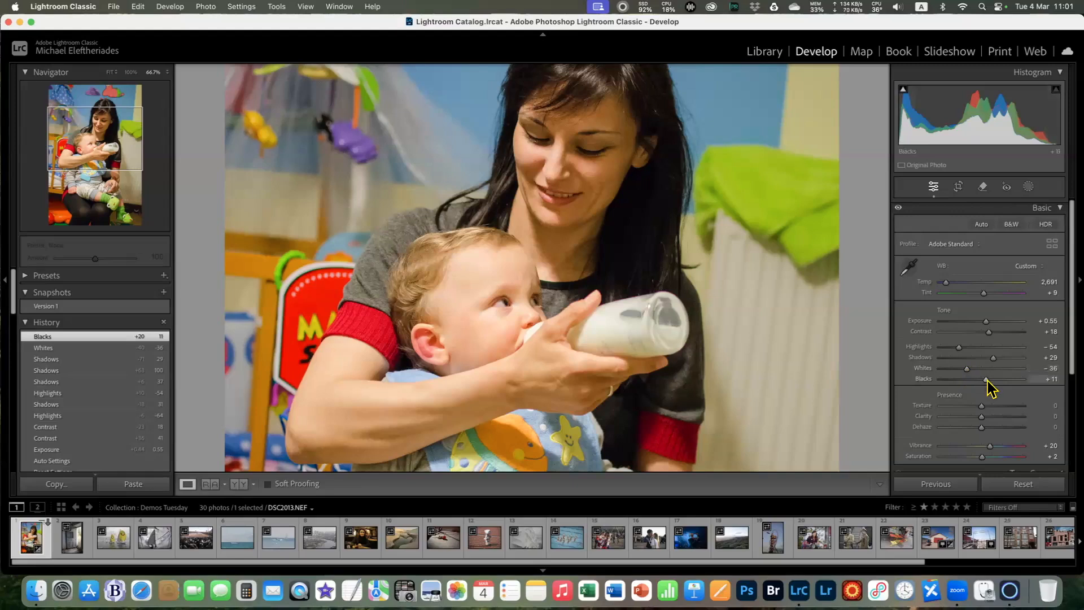
mouse_move(986, 380)
mouse_down()
mouse_move(941, 371)
mouse_move(966, 373)
mouse_up()
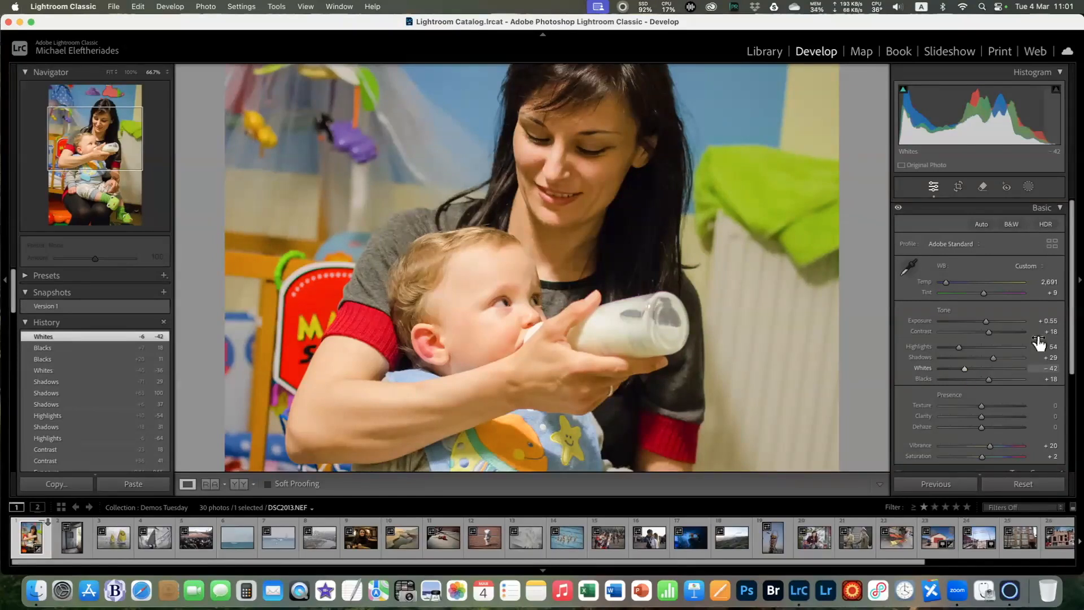
double_click(944, 312)
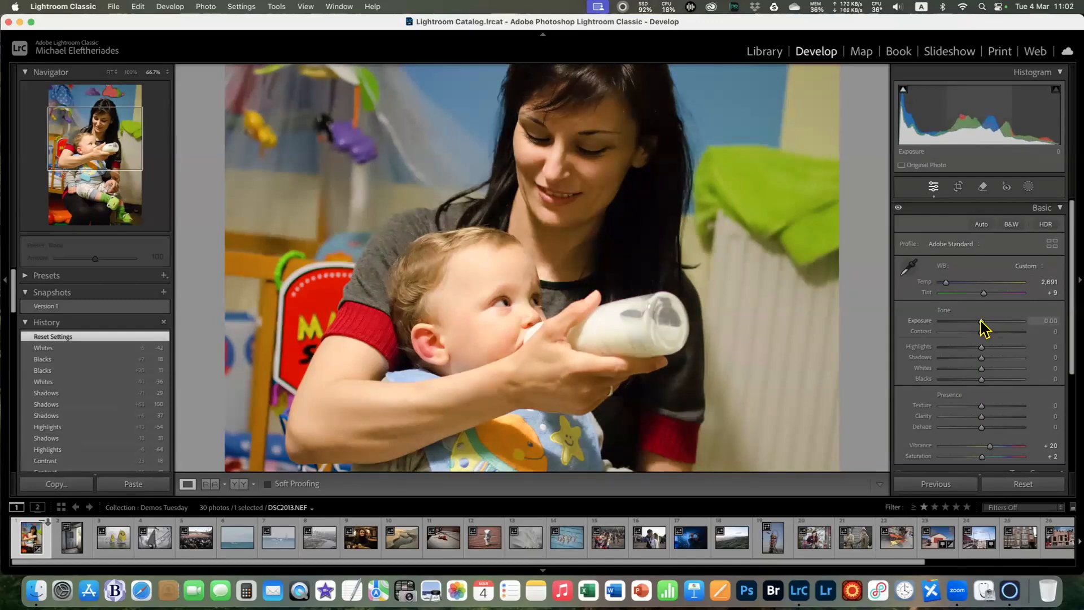
Set the Tone to Exposure +0.11, Contrast +5, Highlights -58, Shadows +49, Whites -27 and Blacks -14
drag(981, 321, 982, 321)
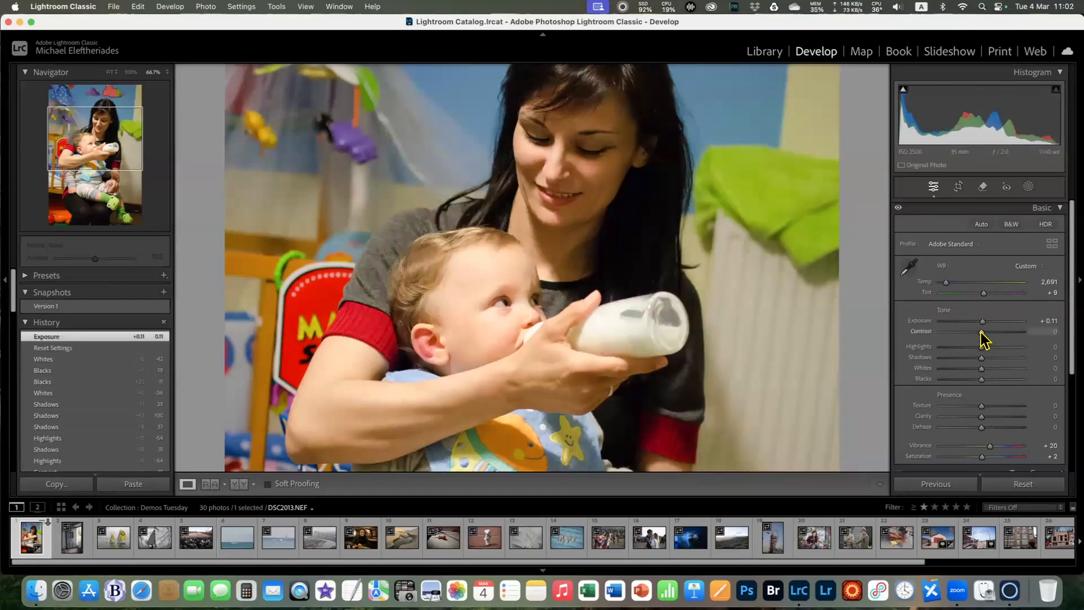
drag(982, 333, 983, 337)
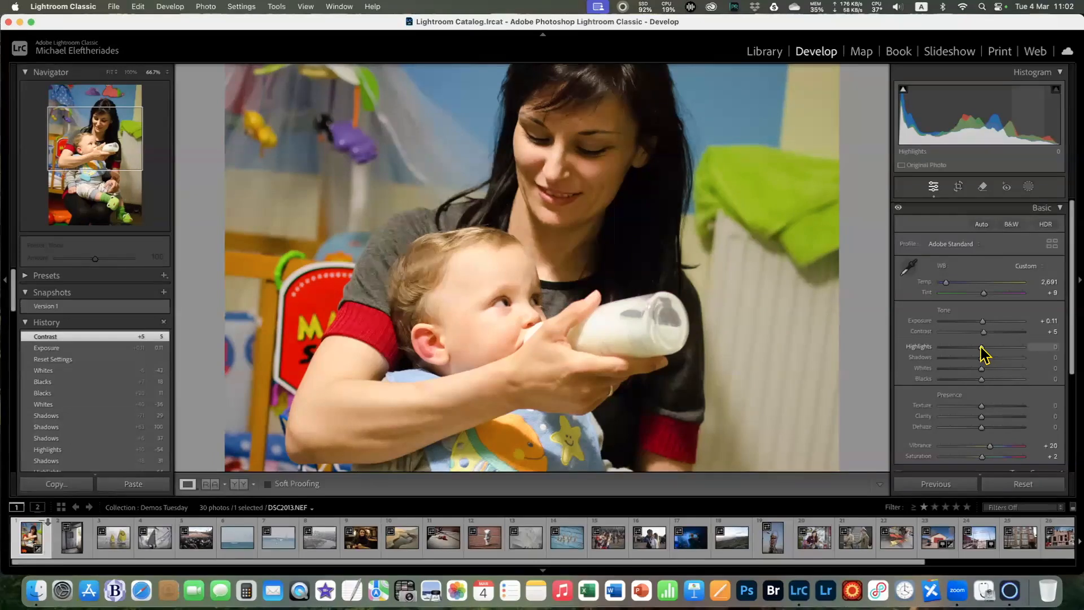
drag(982, 347, 958, 347)
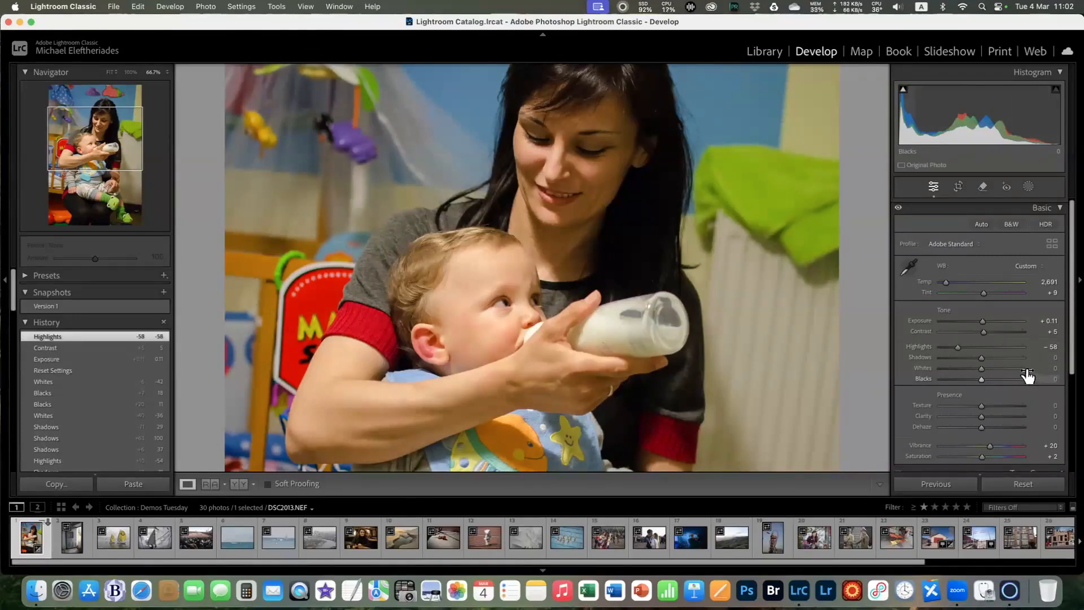
mouse_move(982, 358)
mouse_down()
mouse_move(1002, 358)
mouse_move(970, 368)
mouse_up()
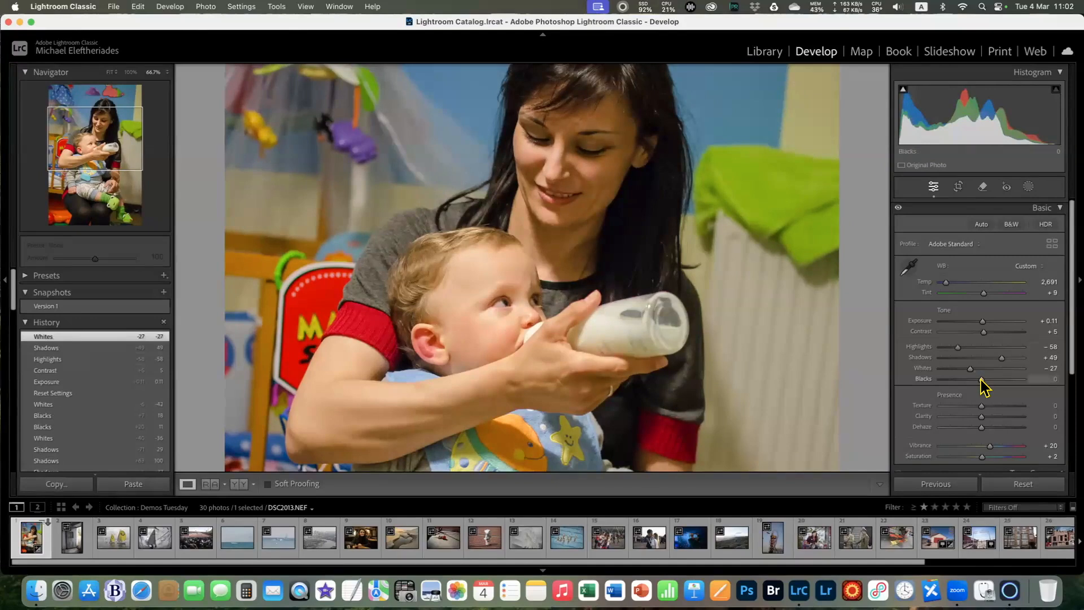
drag(981, 379, 976, 379)
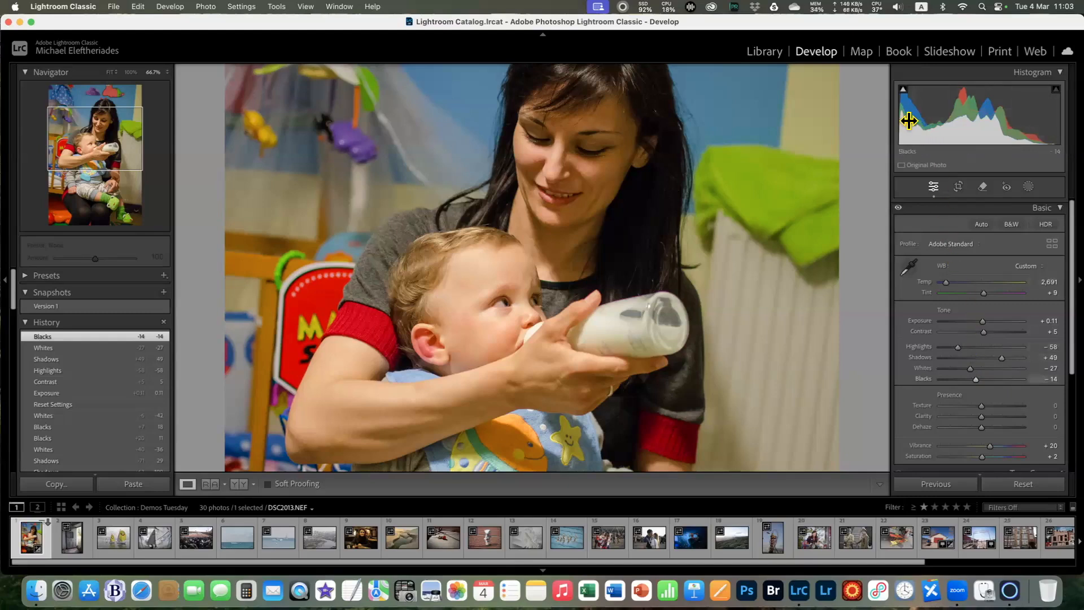
Show the clipping warnings on the photo, test Exposure at +3.95 and -3.50, and settle on +0.55
mouse_move(902, 90)
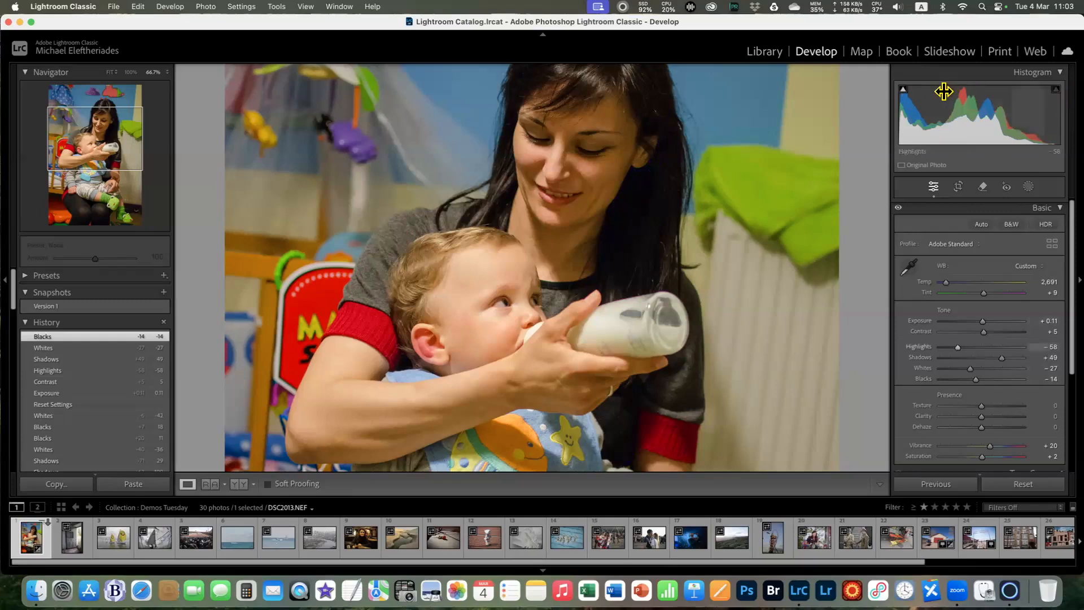
click(903, 89)
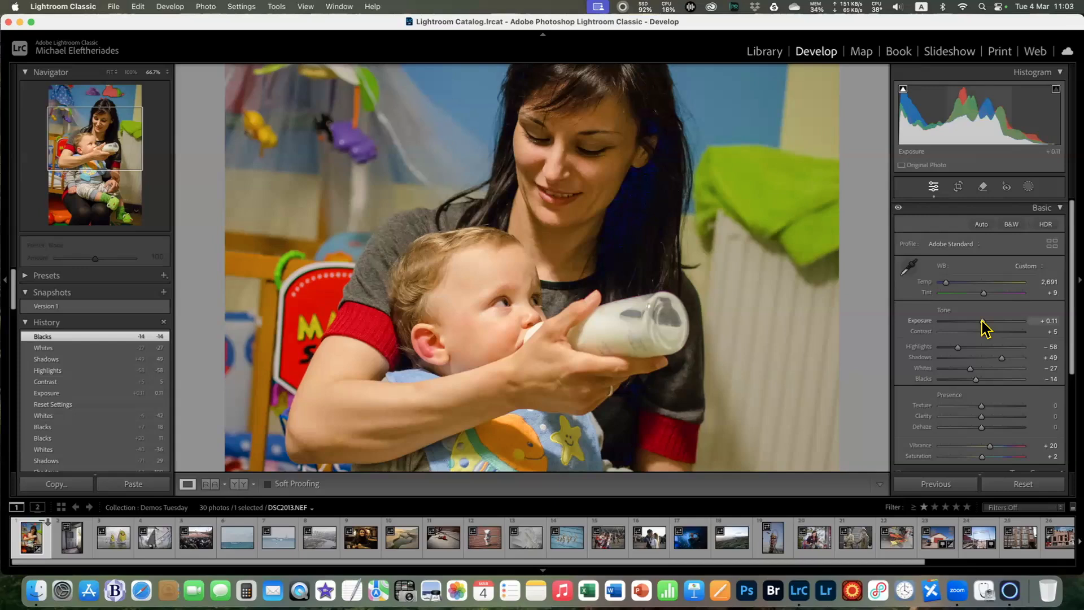
drag(982, 321, 993, 321)
mouse_move(998, 327)
mouse_down()
mouse_move(1023, 327)
mouse_move(1013, 328)
mouse_up()
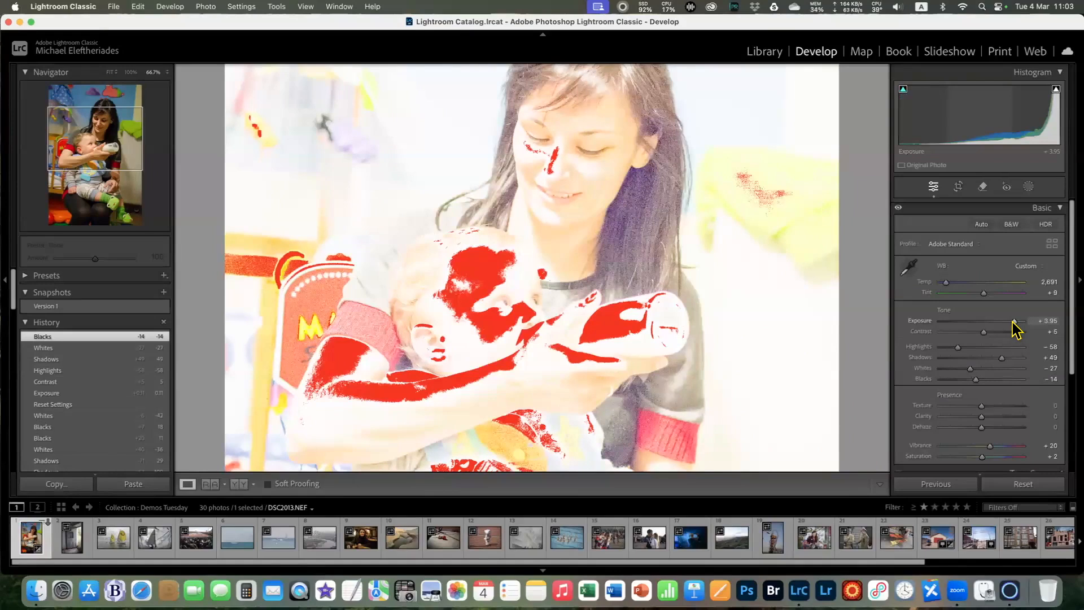
drag(1015, 329, 997, 328)
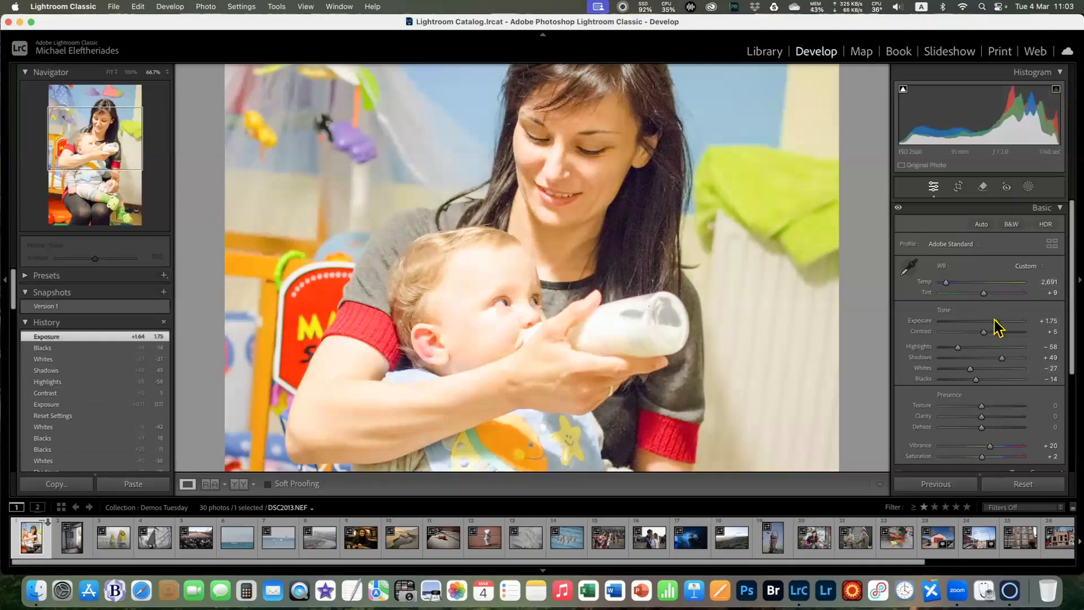
drag(992, 326, 953, 323)
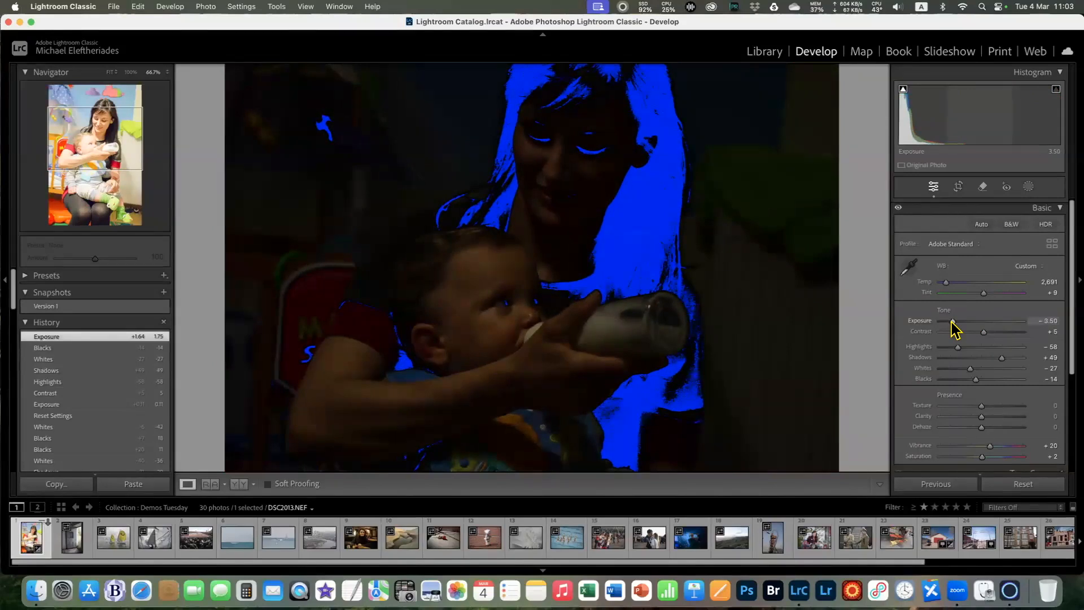
drag(952, 323, 957, 323)
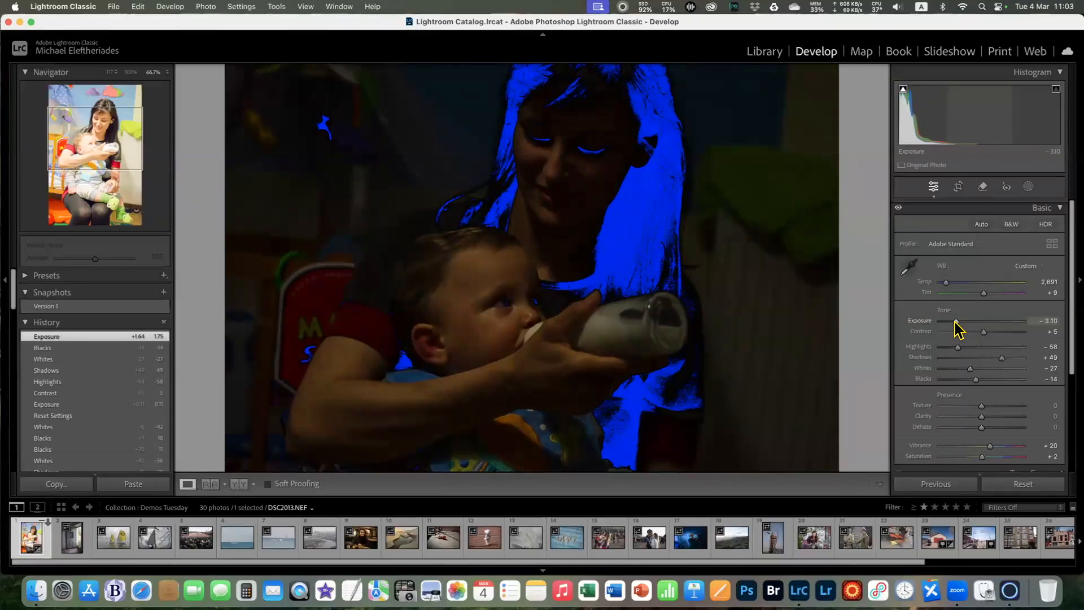
drag(955, 322, 985, 325)
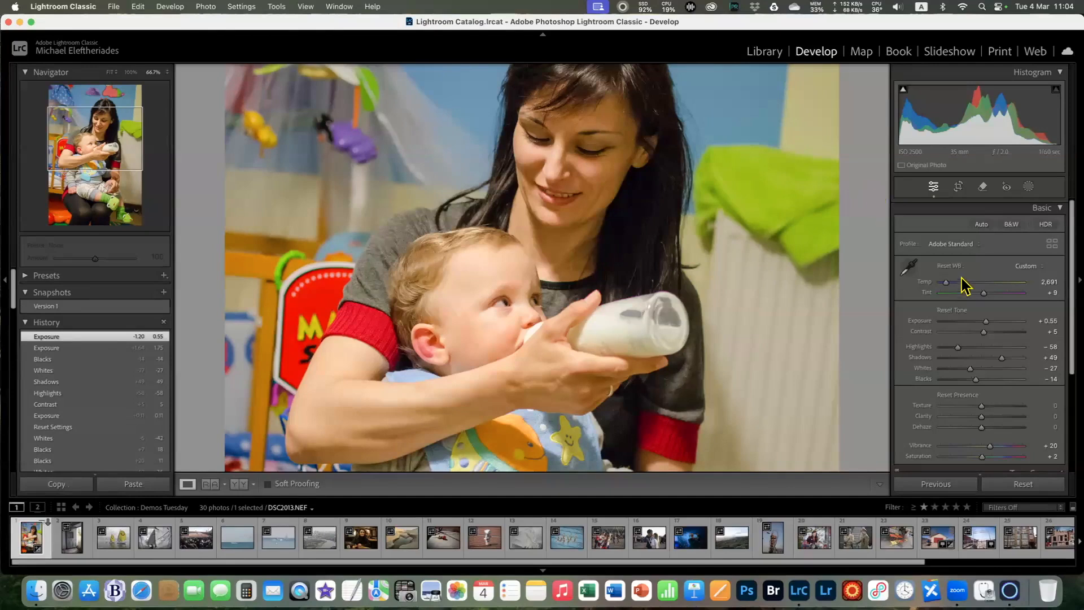
Preview the Highlights clipping and set Shadows to -12, Whites to -31 and Blacks to -33
key(alt)
alt+click(958, 347)
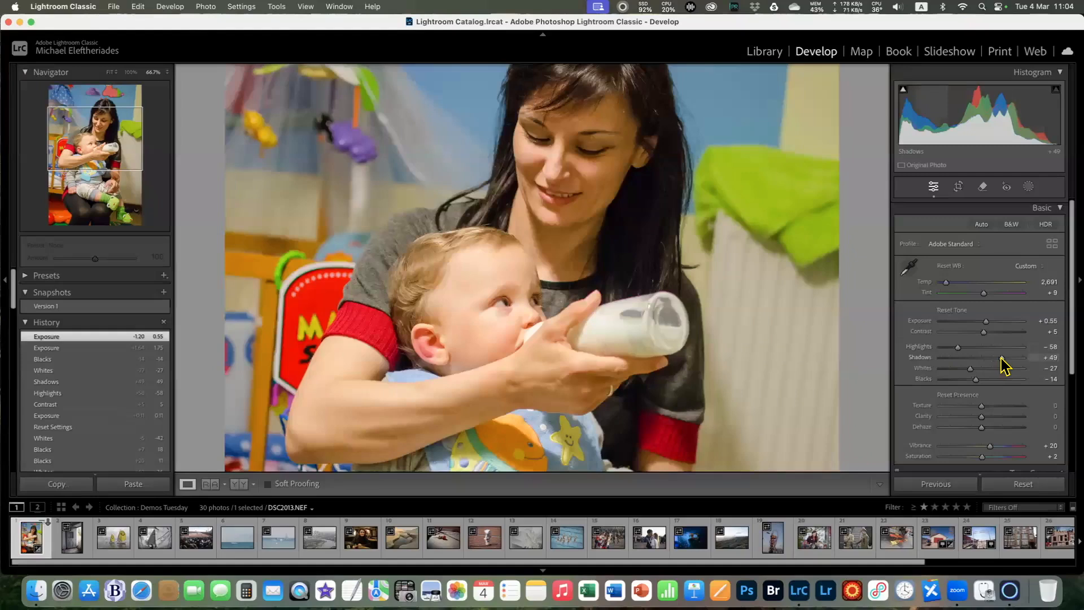
drag(1002, 358, 969, 380)
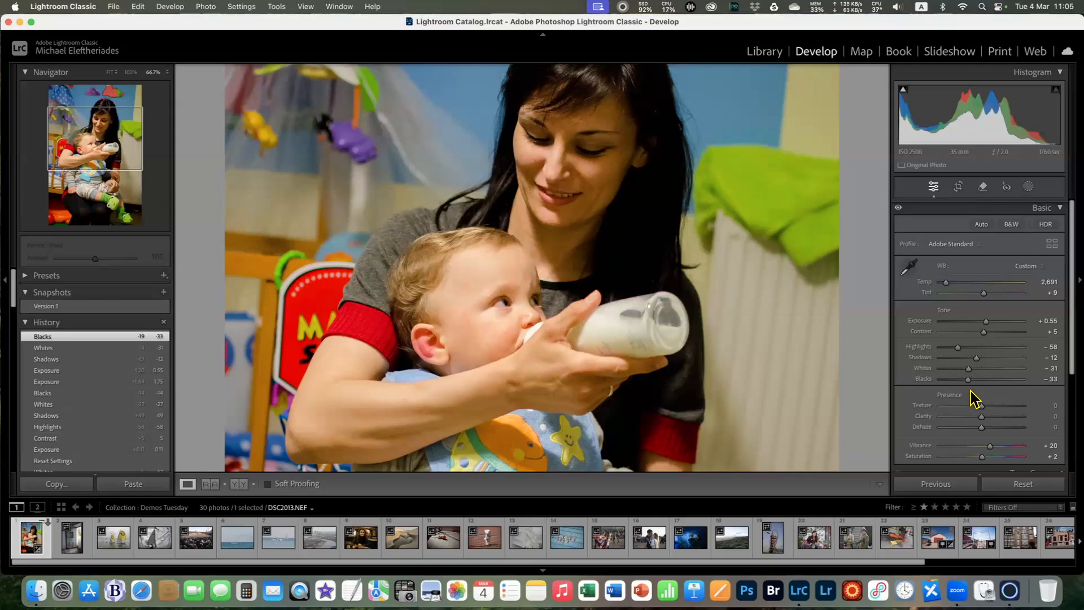
Reset the Presence adjustments of the photo, including Vibrance and Saturation
drag(634, 153, 648, 237)
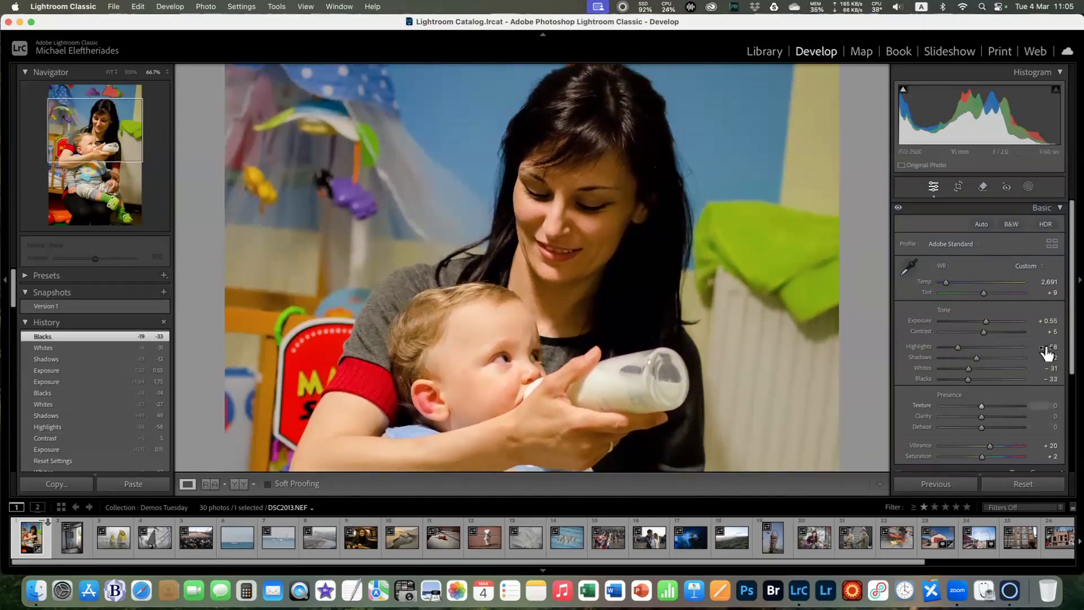
drag(1069, 339, 1067, 373)
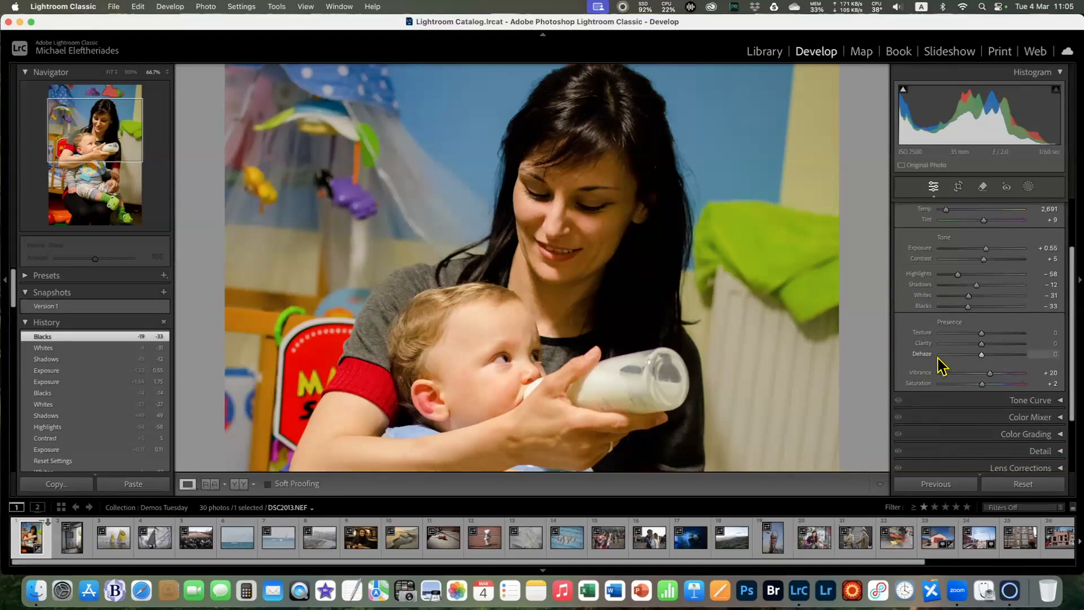
double_click(949, 323)
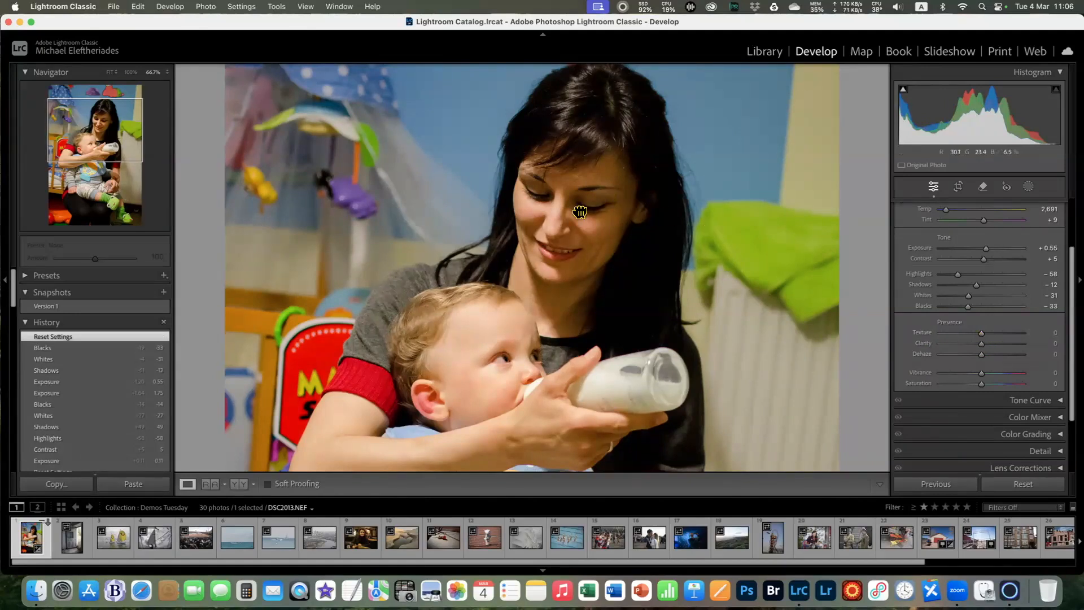
Test Texture at +100 and -100 on the woman and baby, and settle on +10
scroll(565, 212, up, 2)
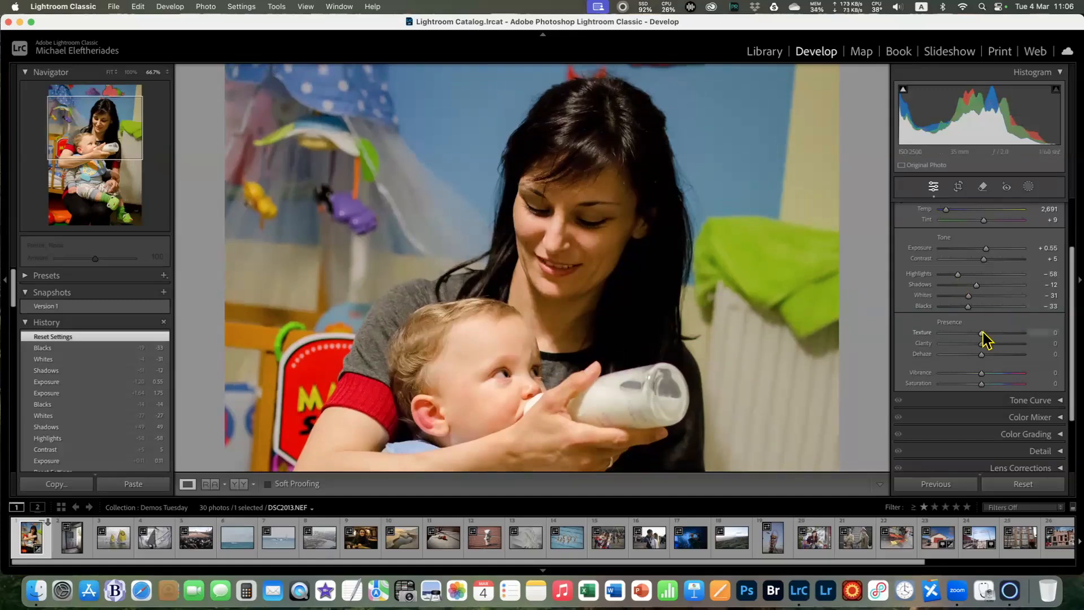
drag(981, 335, 1021, 339)
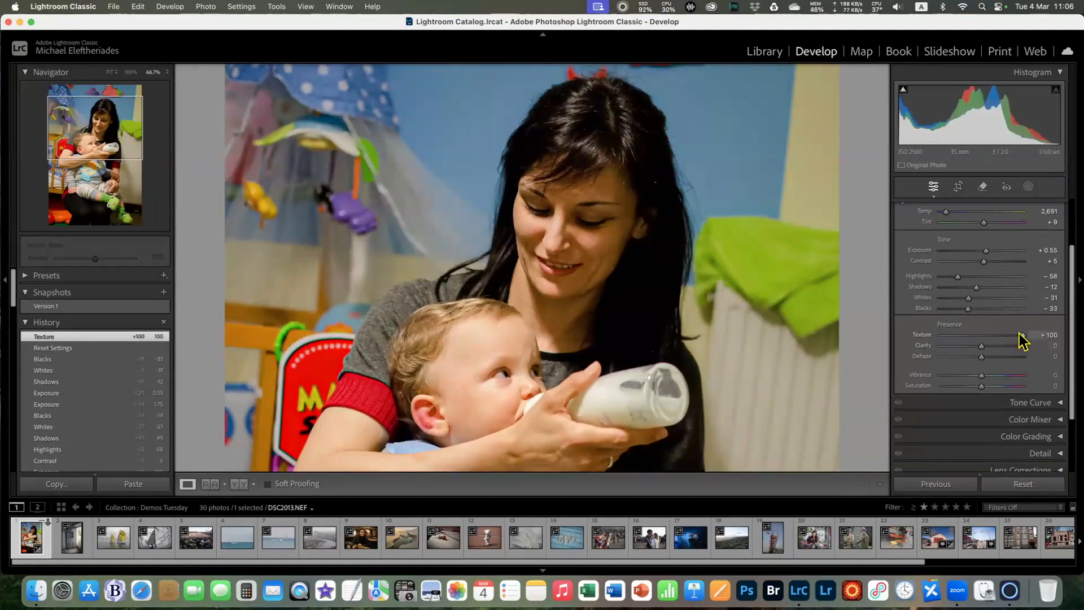
drag(1023, 336, 932, 335)
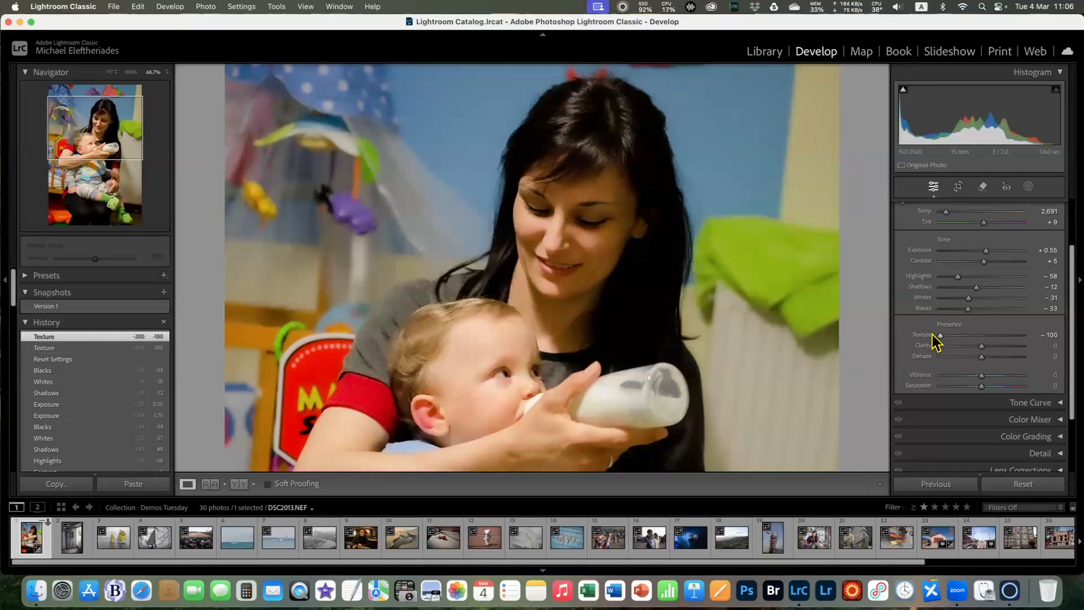
drag(932, 335, 987, 340)
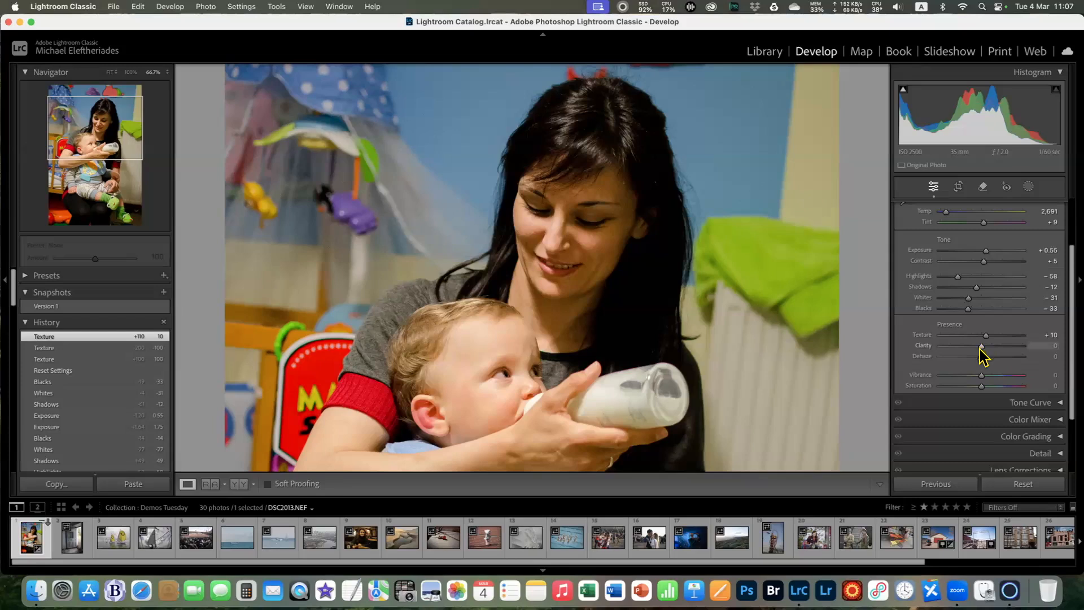
Test Clarity at +100 and -100, compare the effect across the photo, and settle on +10
mouse_move(982, 349)
mouse_down()
mouse_move(999, 348)
mouse_move(969, 348)
mouse_move(983, 355)
mouse_up()
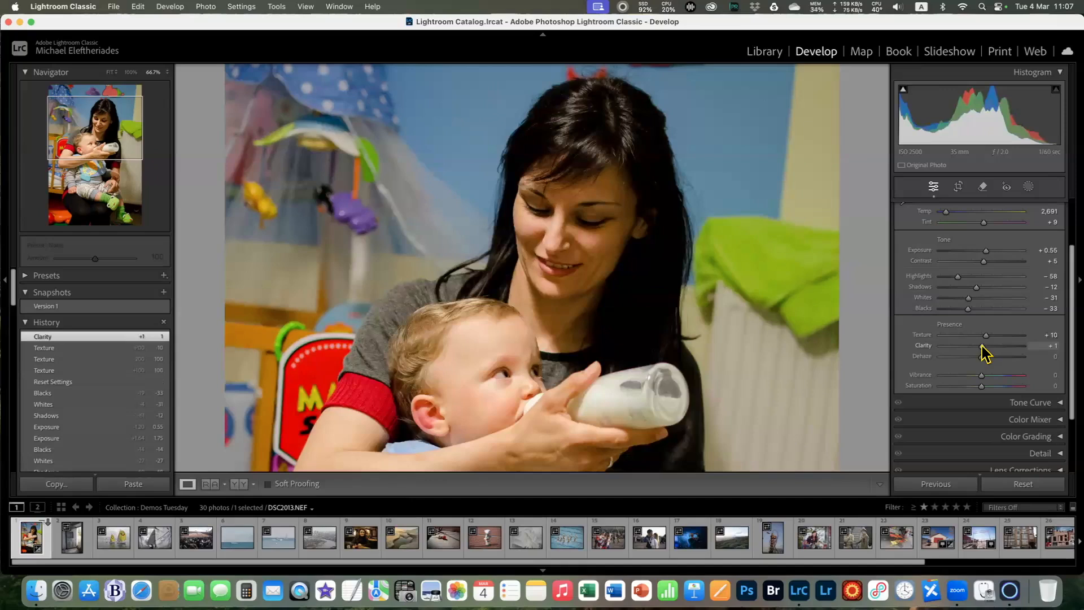
drag(983, 346, 1029, 346)
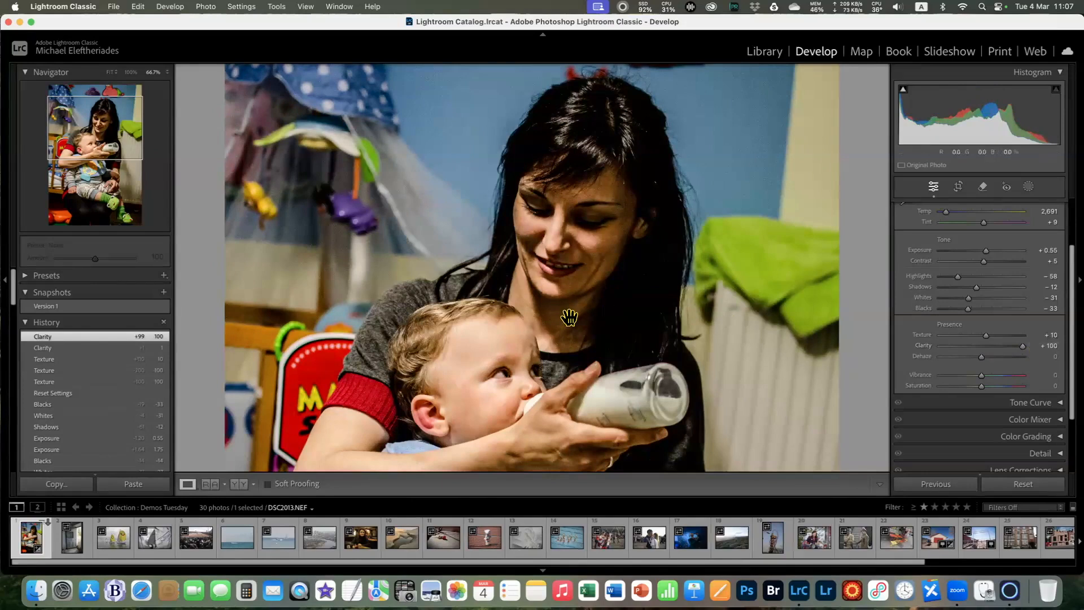
drag(571, 319, 583, 168)
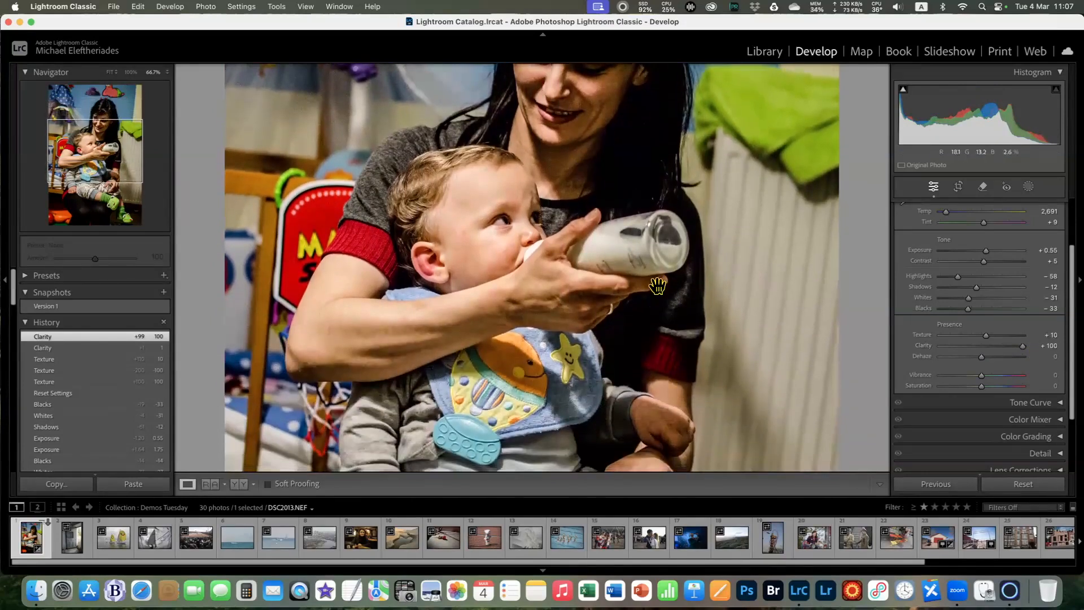
drag(1020, 346, 911, 347)
drag(593, 211, 603, 316)
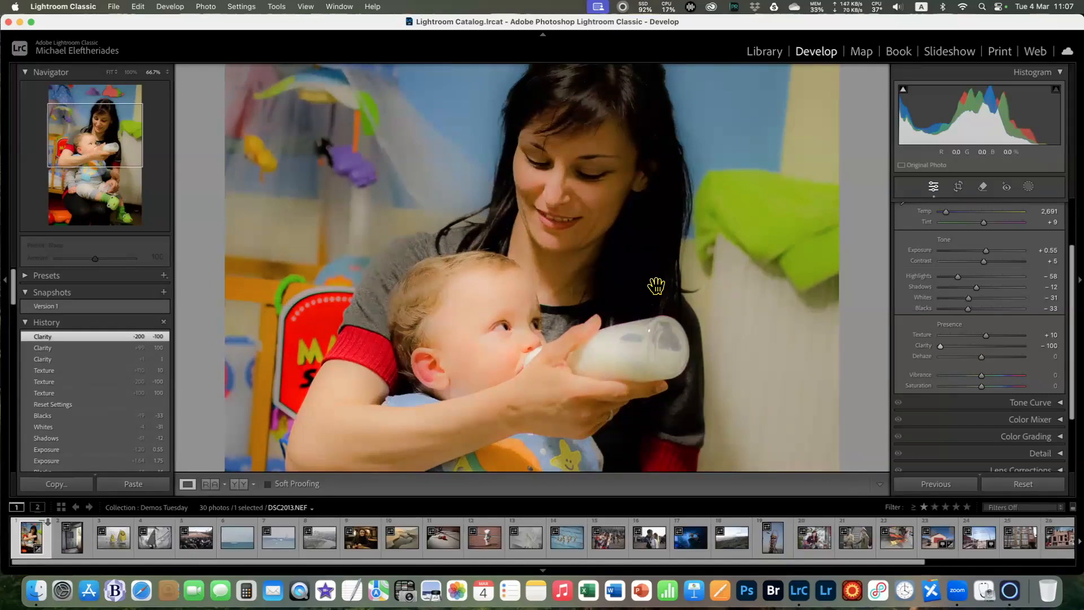
drag(943, 354, 991, 355)
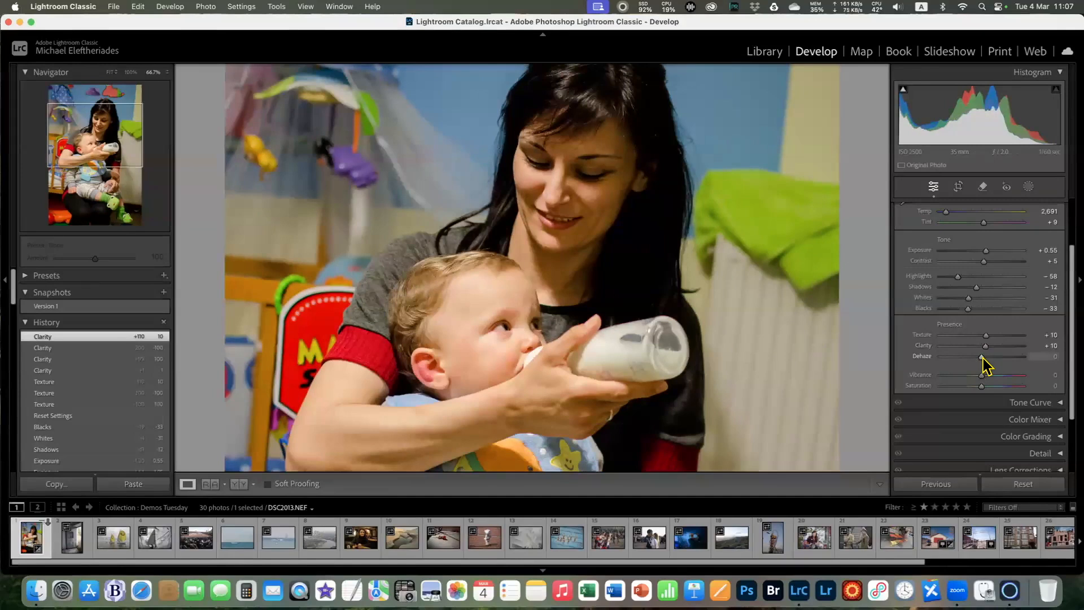
Lower Saturation to -100 to remove all colour from the photo
drag(607, 339, 624, 186)
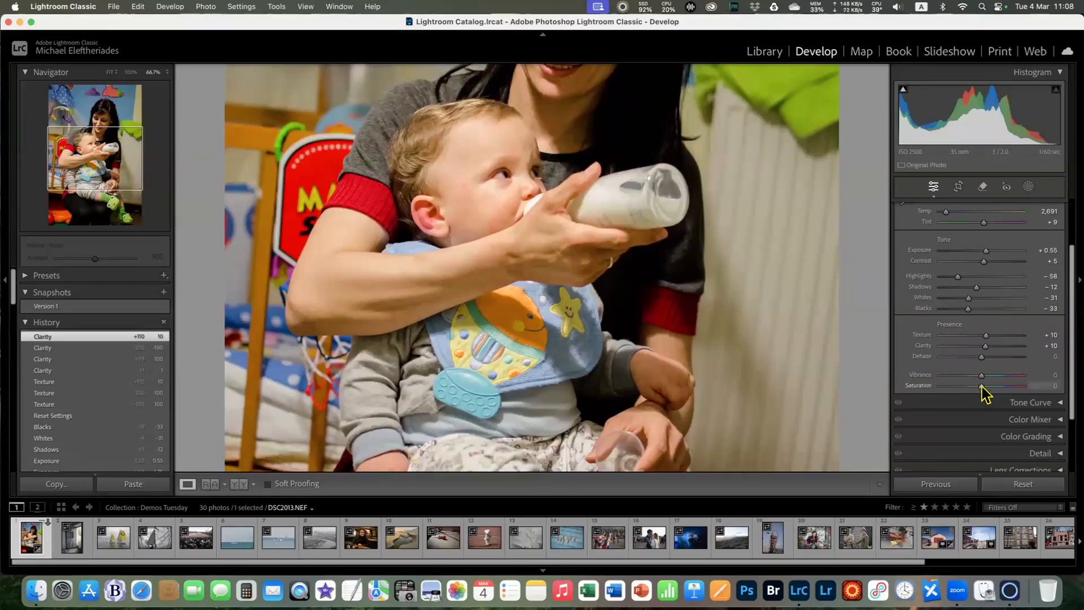
drag(632, 289, 655, 334)
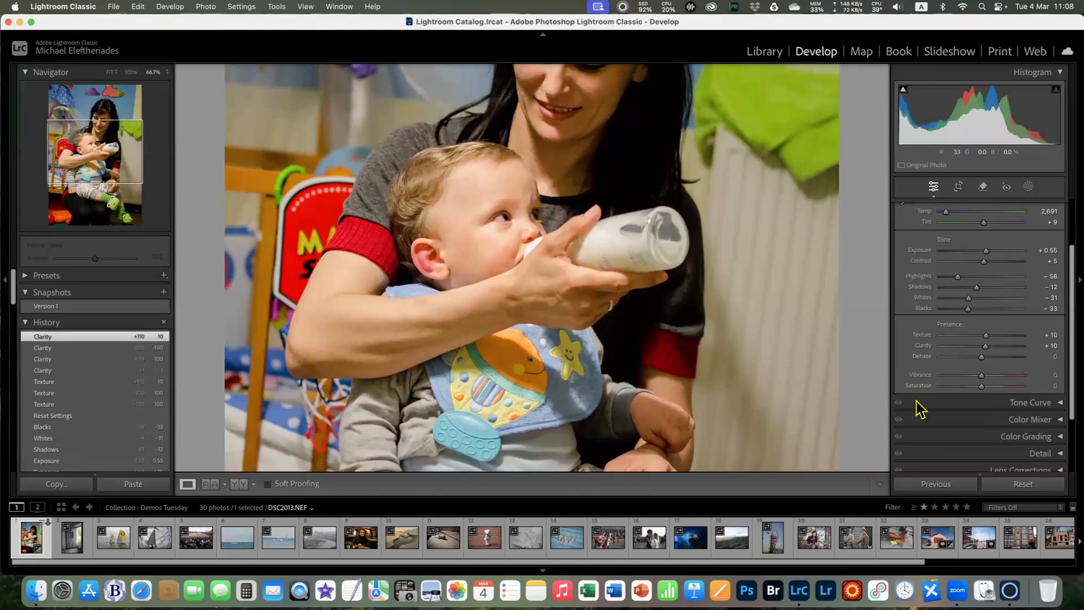
drag(982, 387, 911, 387)
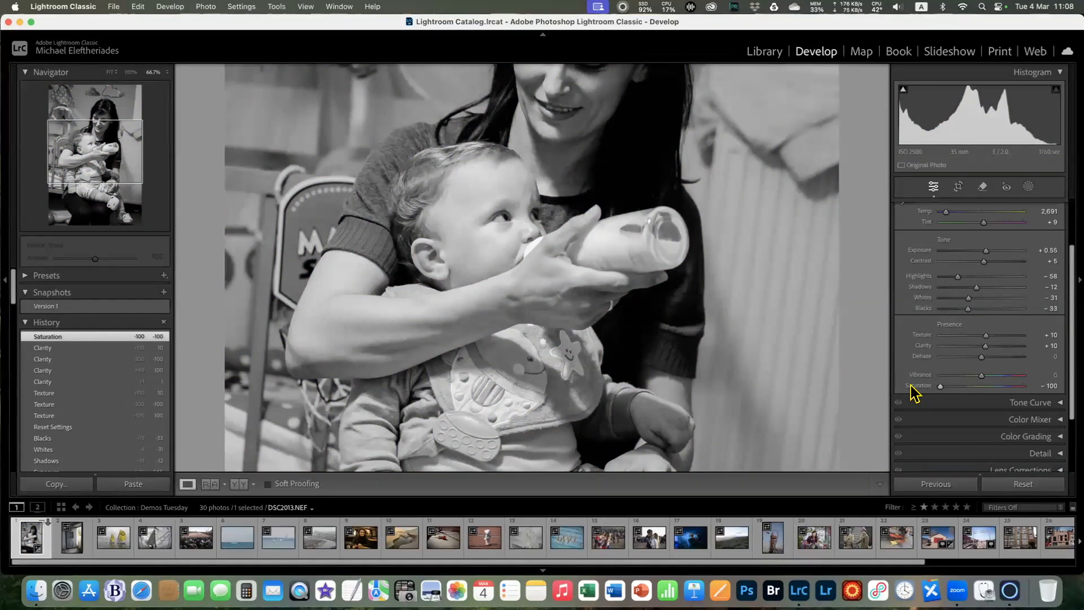
Reset Saturation to 0, test Vibrance at +11 on the woman and baby, and reset Vibrance to 0
double_click(940, 387)
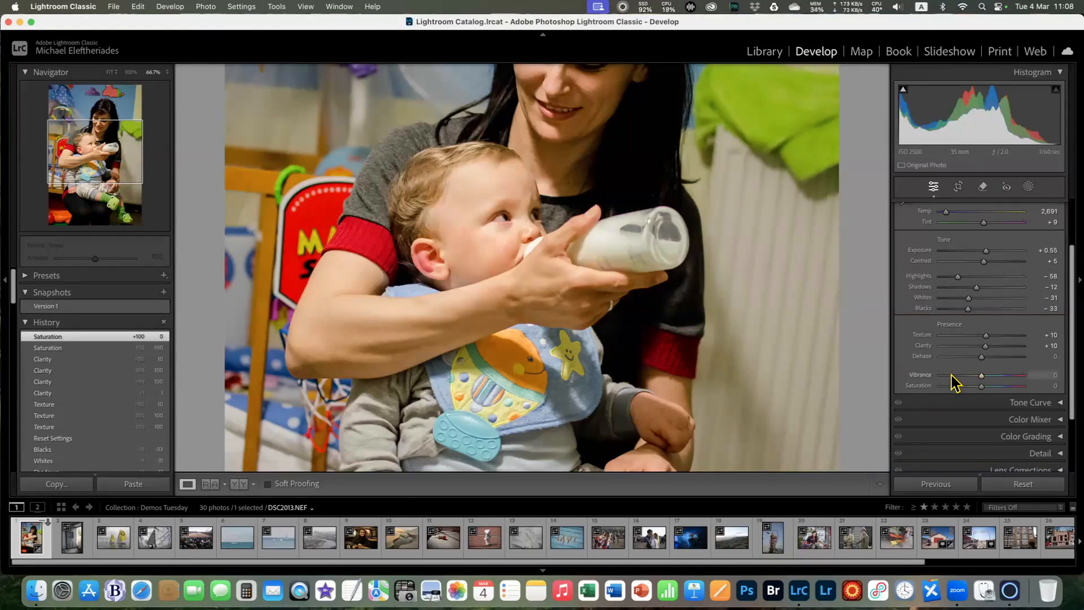
drag(641, 307, 668, 365)
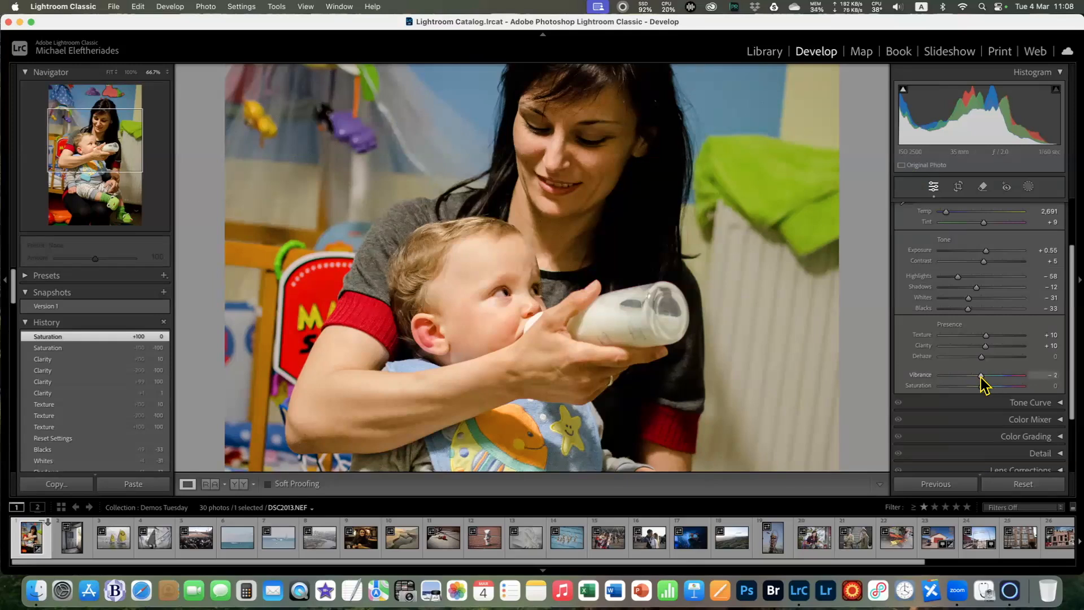
mouse_move(981, 378)
mouse_down()
mouse_move(931, 383)
mouse_move(1018, 382)
mouse_move(988, 379)
mouse_up()
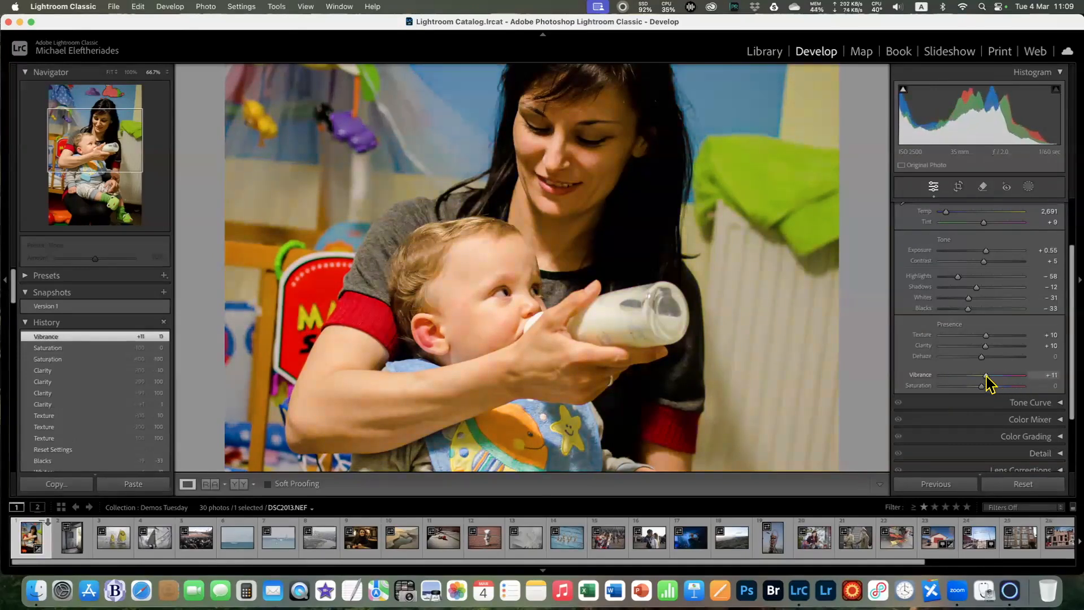
double_click(986, 379)
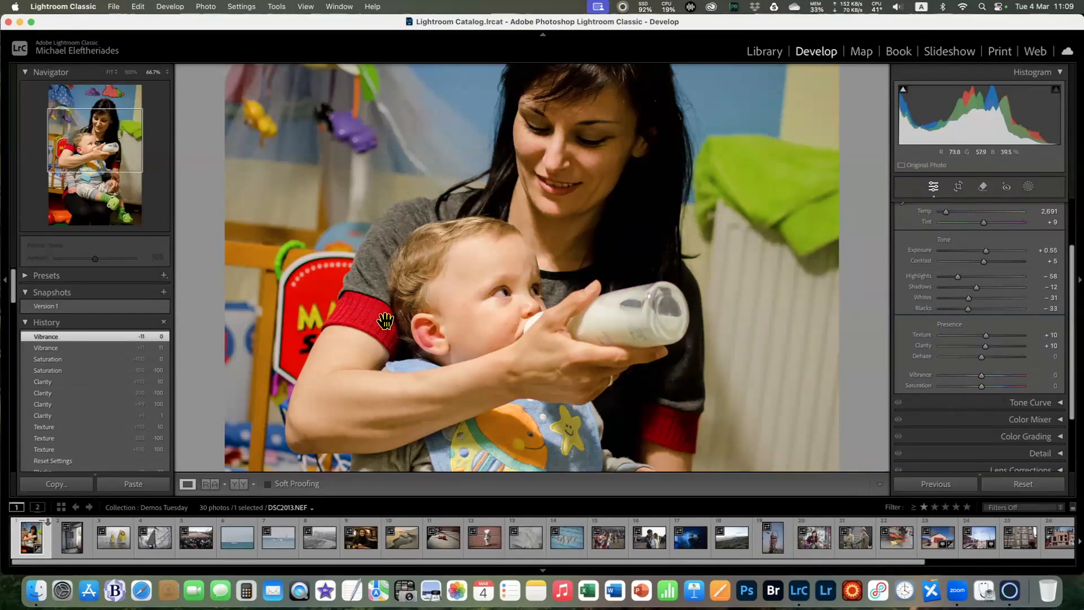
Compare the before and after versions side by side, examining the woman's face, the baby, the bottle and the clothing
click(239, 484)
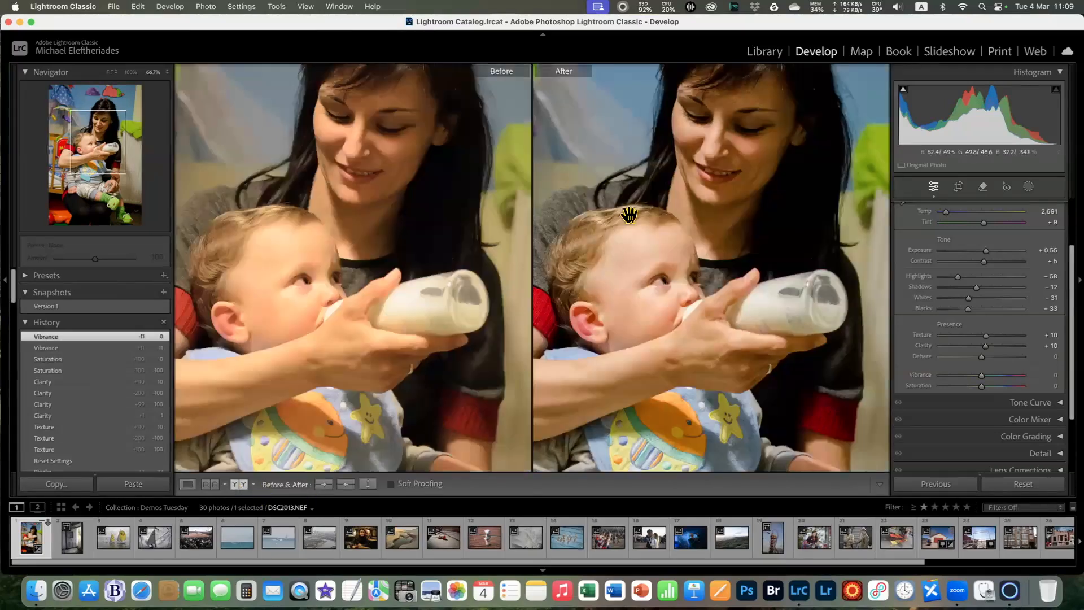
drag(680, 156, 659, 247)
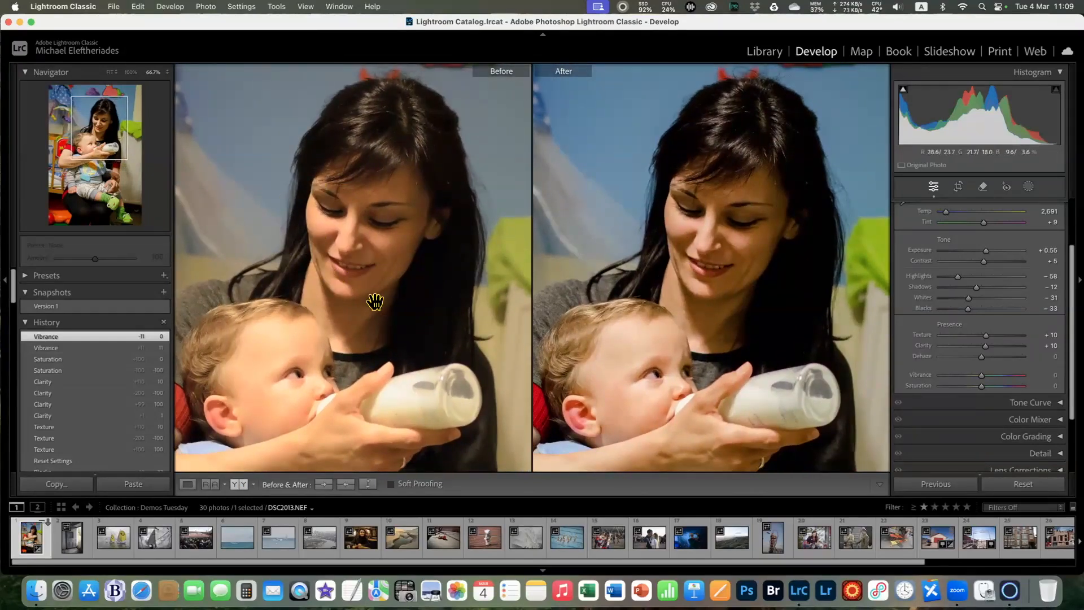
drag(707, 327, 746, 273)
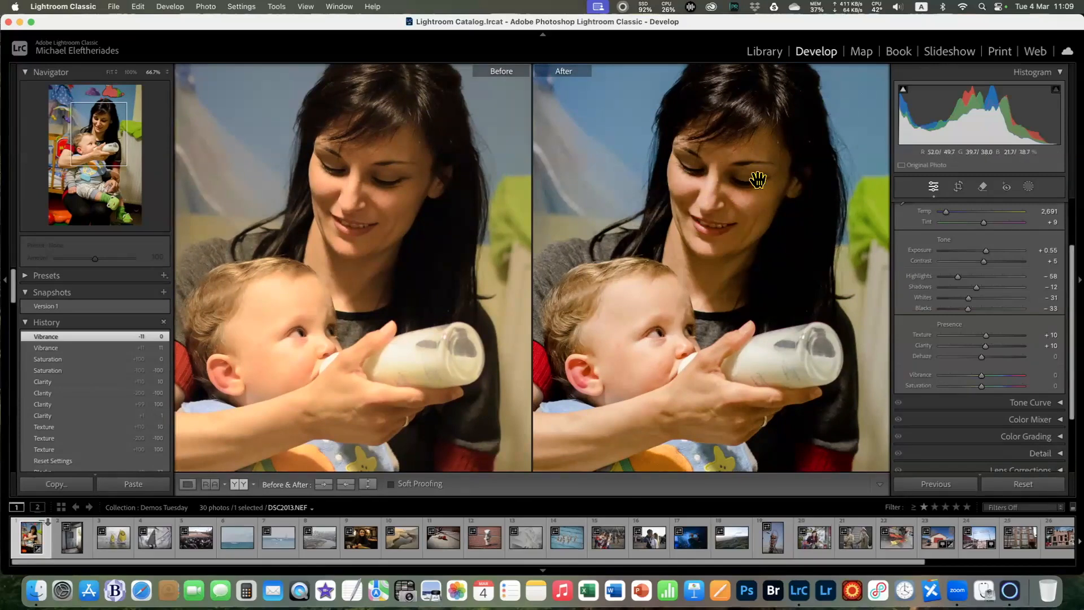
drag(727, 232, 716, 217)
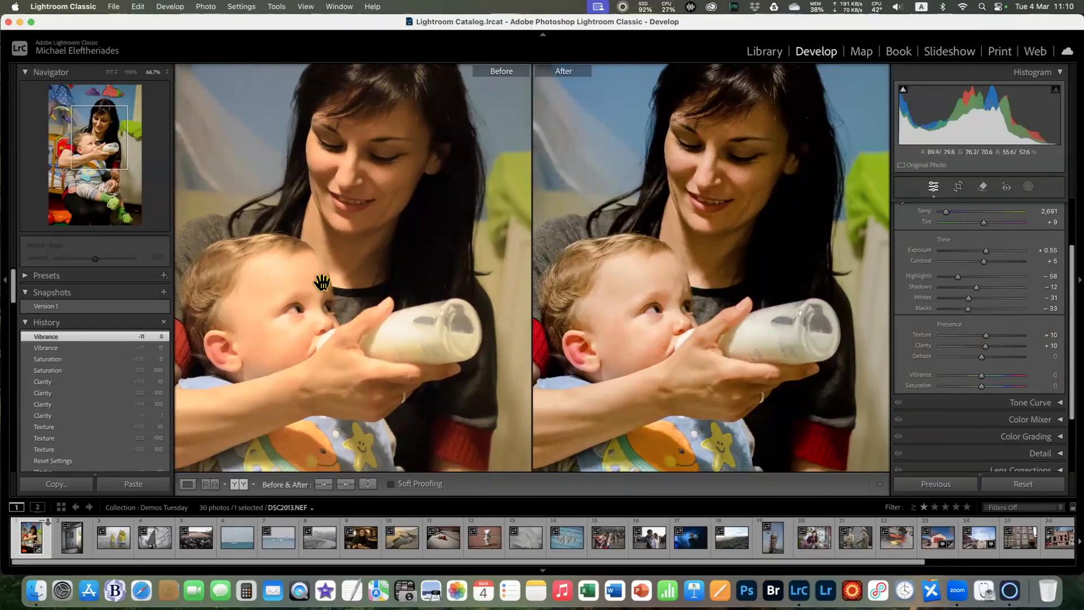
scroll(751, 305, up, 5)
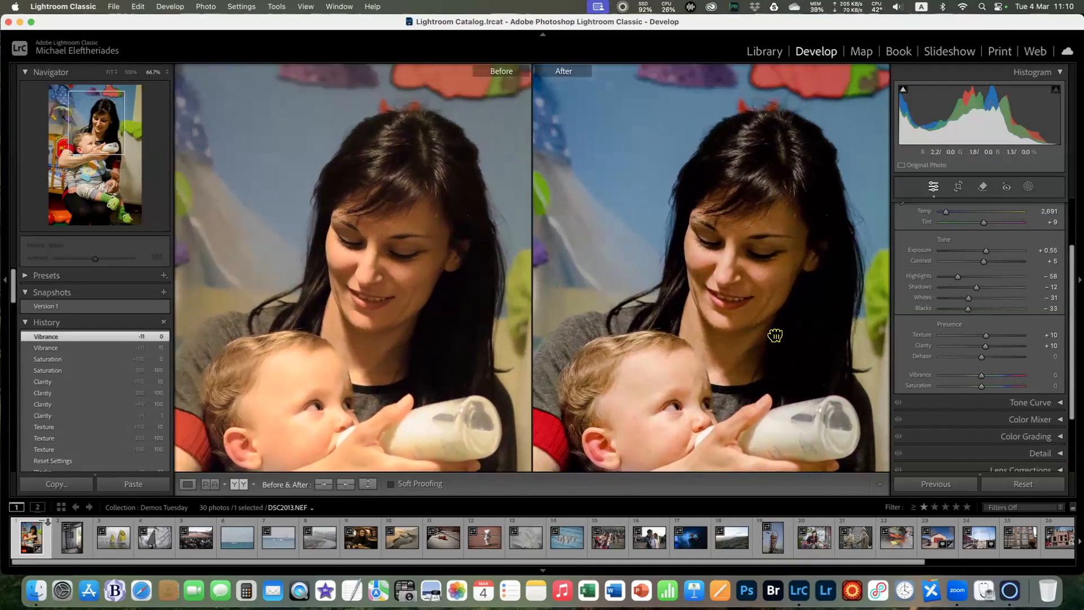
scroll(747, 301, down, 3)
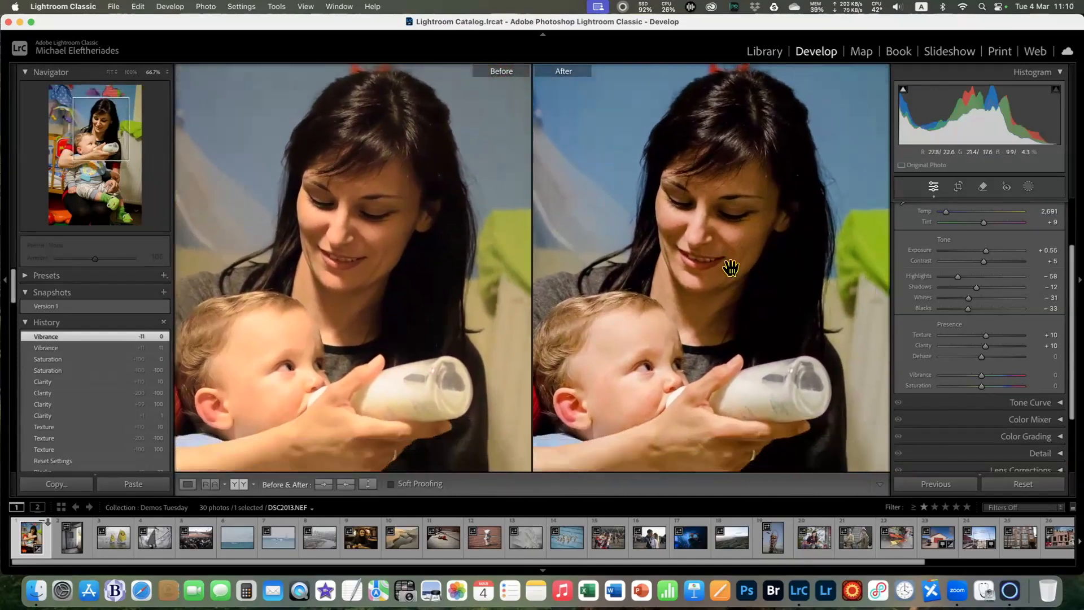
scroll(734, 310, down, 3)
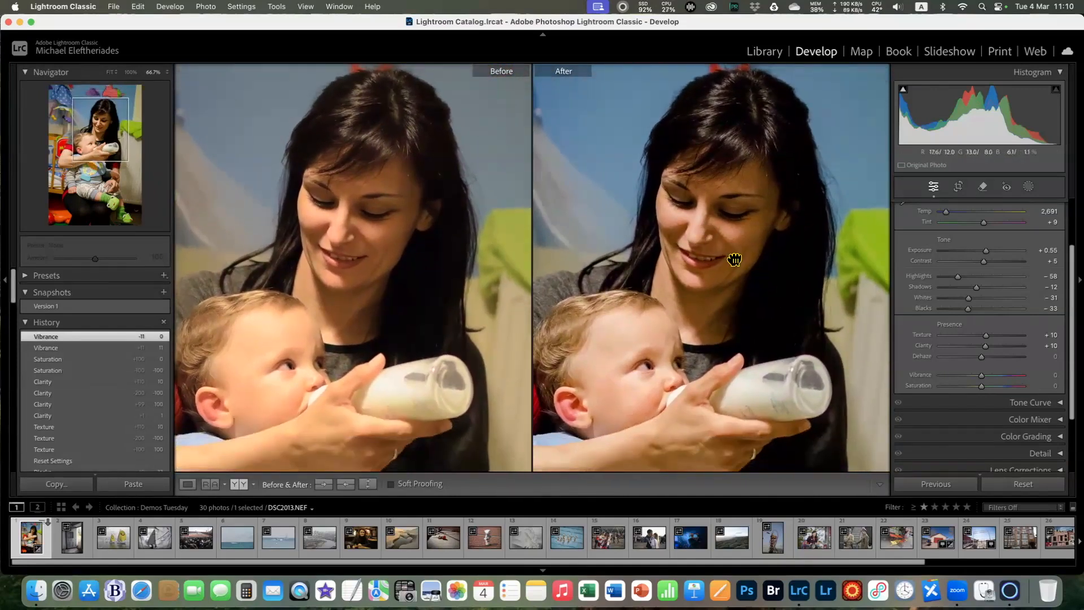
scroll(756, 320, down, 3)
scroll(771, 328, down, 5)
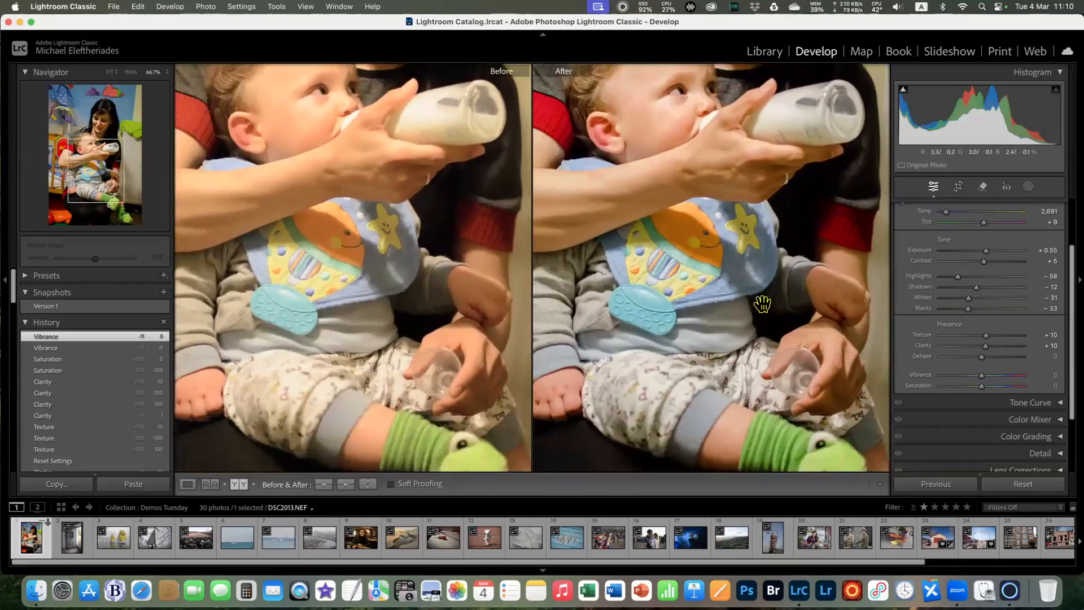
scroll(745, 359, up, 2)
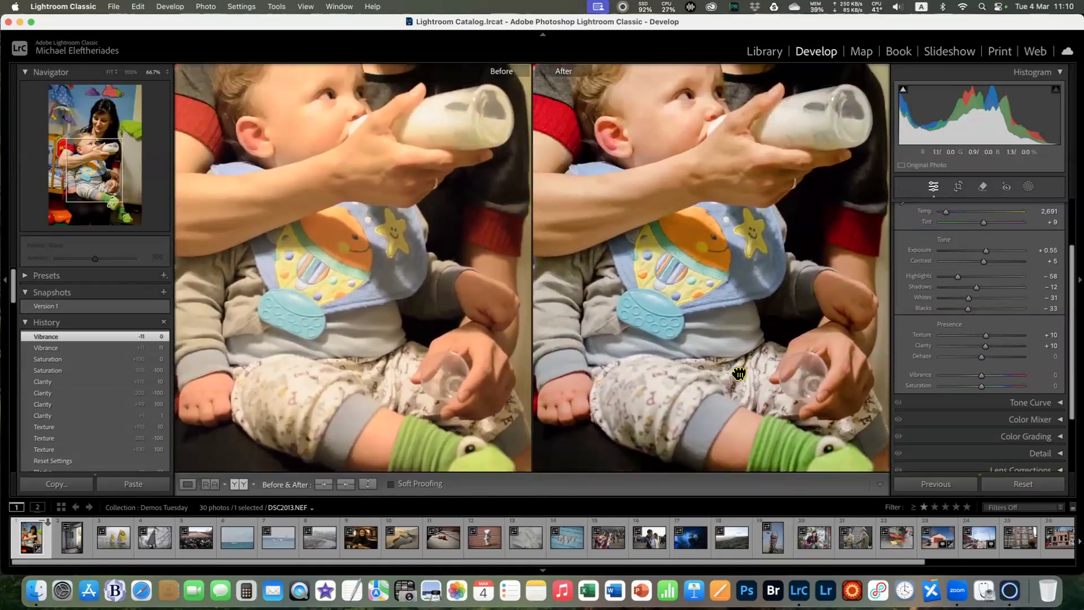
scroll(726, 294, up, 5)
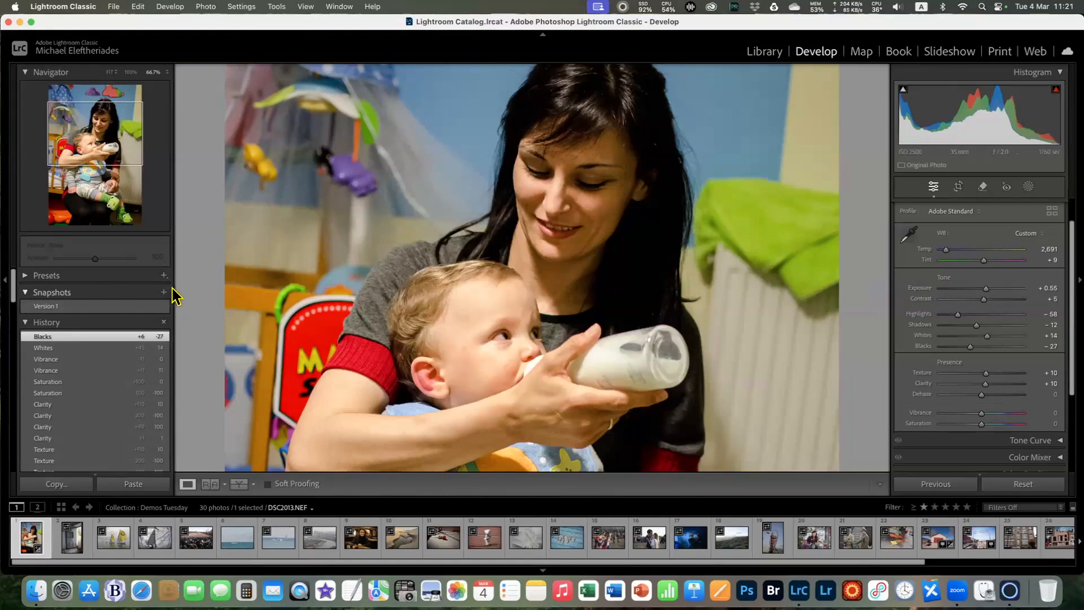
Test resizing the side panels on both sides of the photo, leaving the adjustment controls slightly narrower
drag(190, 301, 350, 320)
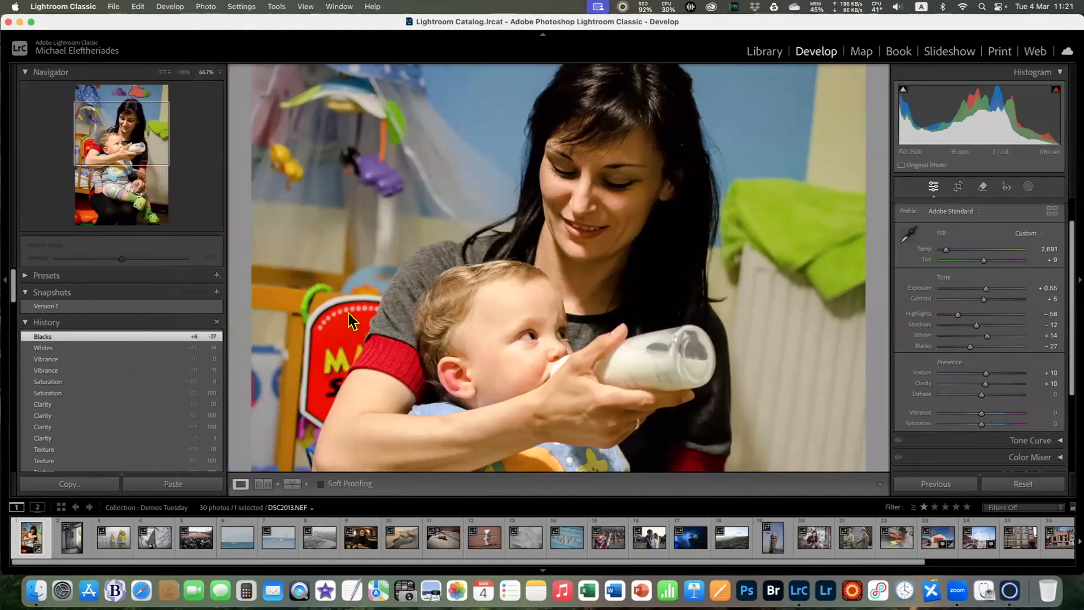
drag(250, 310, 175, 311)
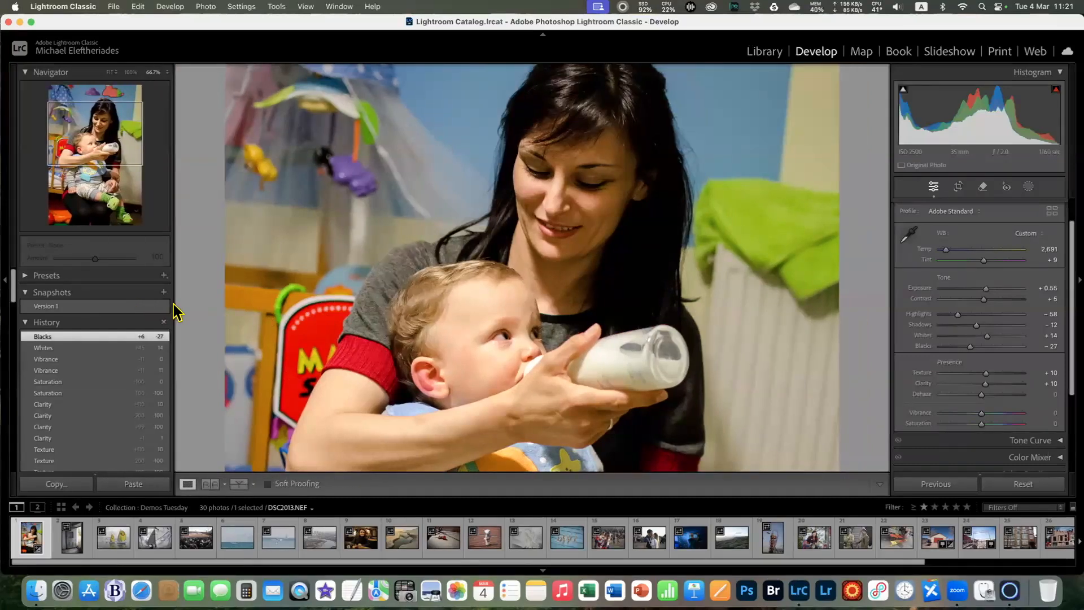
drag(888, 293, 821, 298)
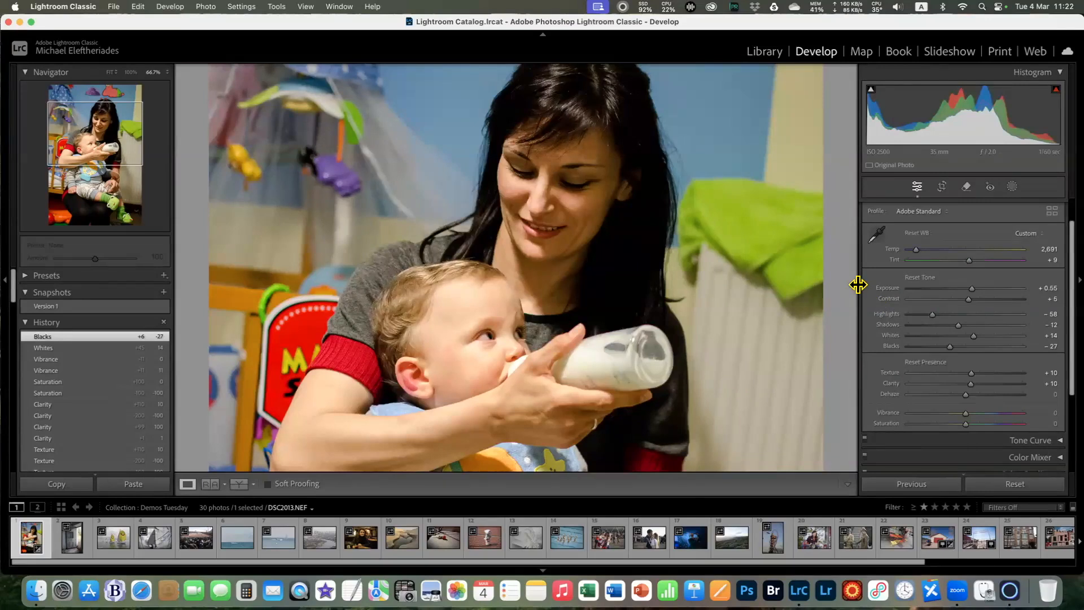
drag(859, 285, 562, 287)
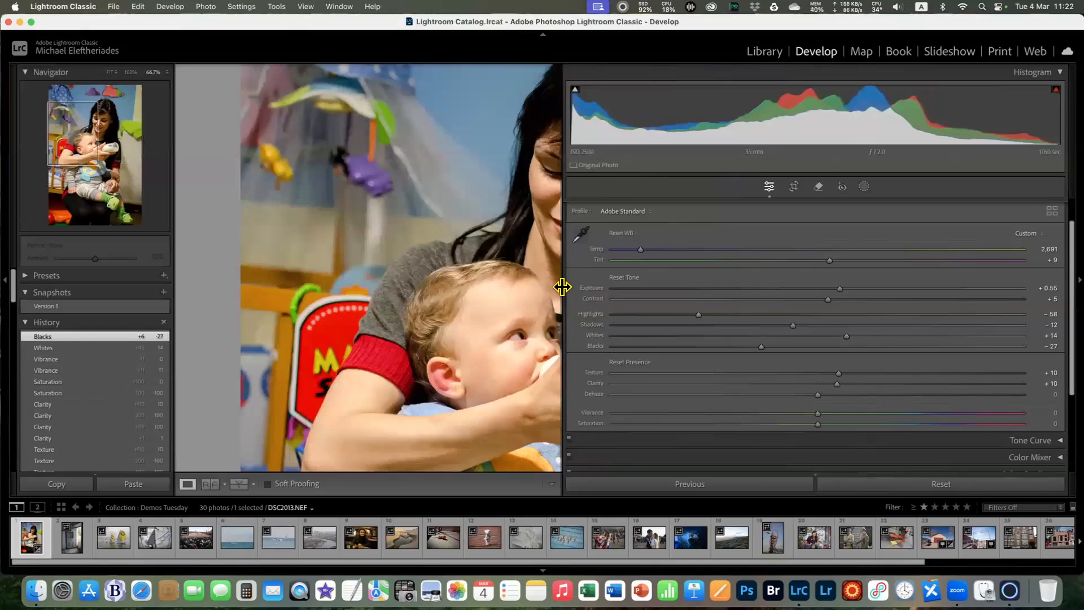
drag(562, 287, 852, 305)
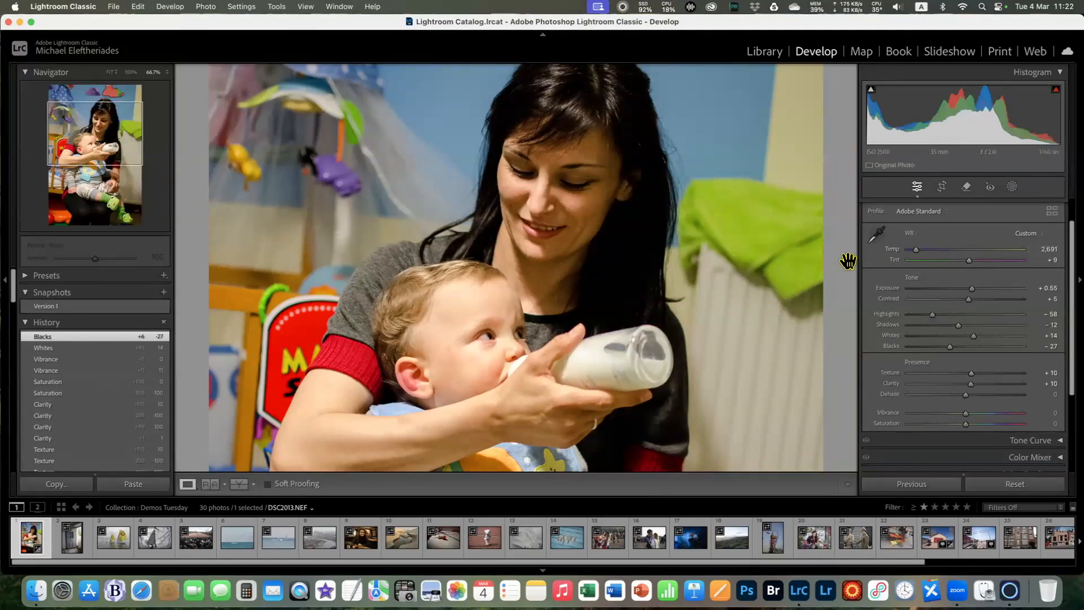
drag(856, 263, 900, 269)
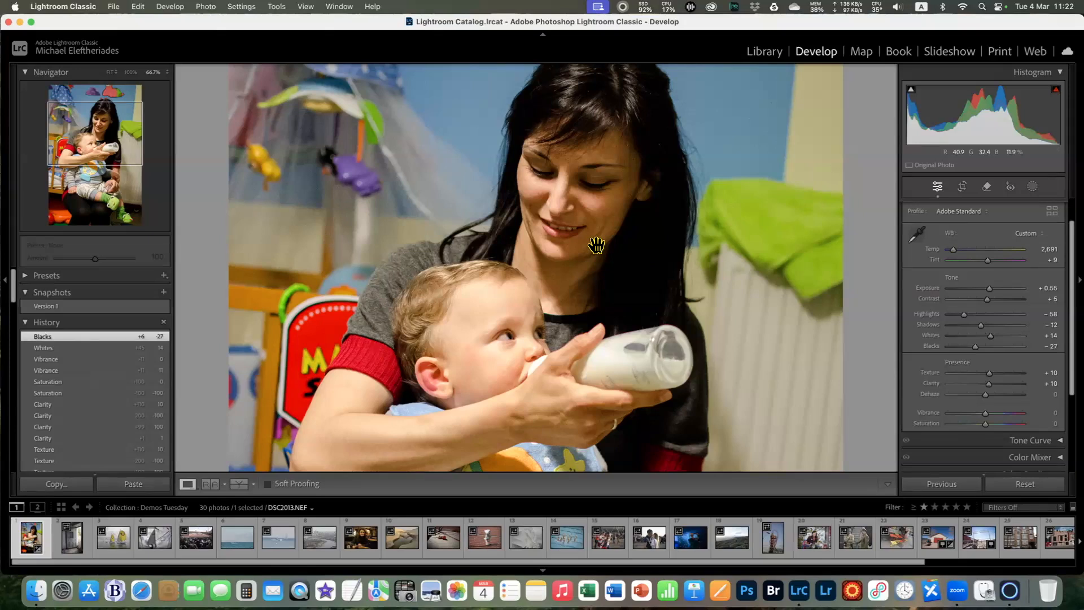
Switch to the Library and, from the Presets preferences, reveal the location of all other Lightroom presets in Finder
key(g)
click(63, 6)
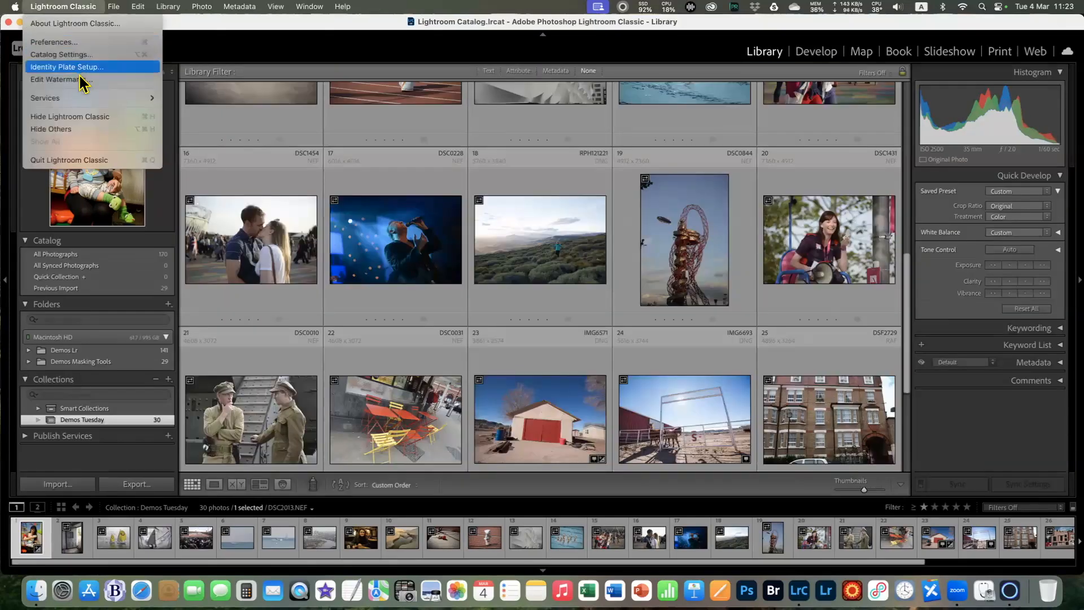
key(super+comma)
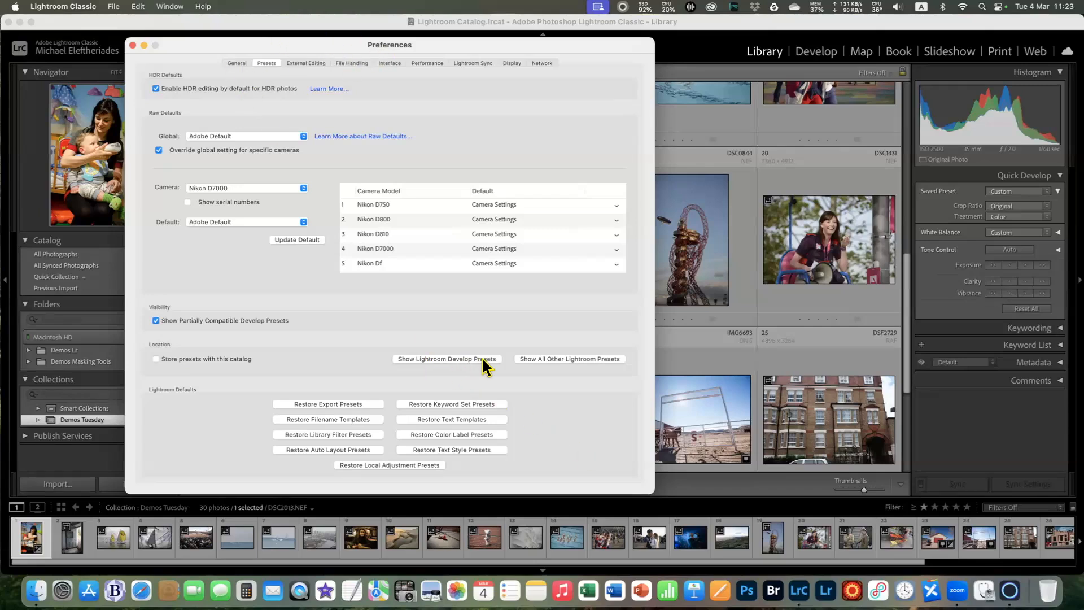
click(588, 360)
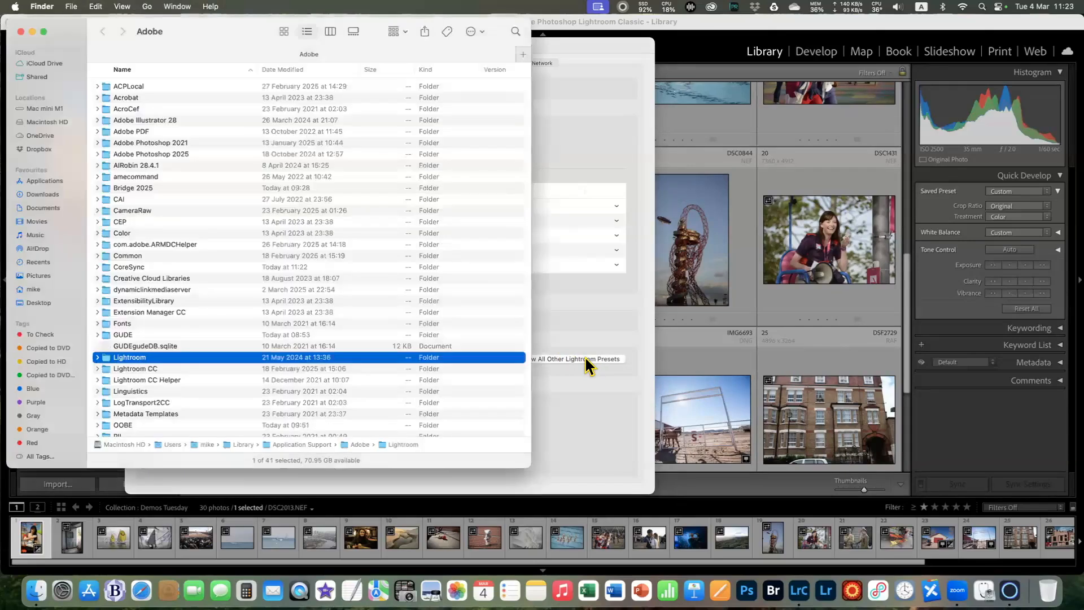
Examine the preset subfolders inside the Lightroom folder in Finder, collapse it, and return to Lightroom Classic to close the Preferences
scroll(185, 357, down, 2)
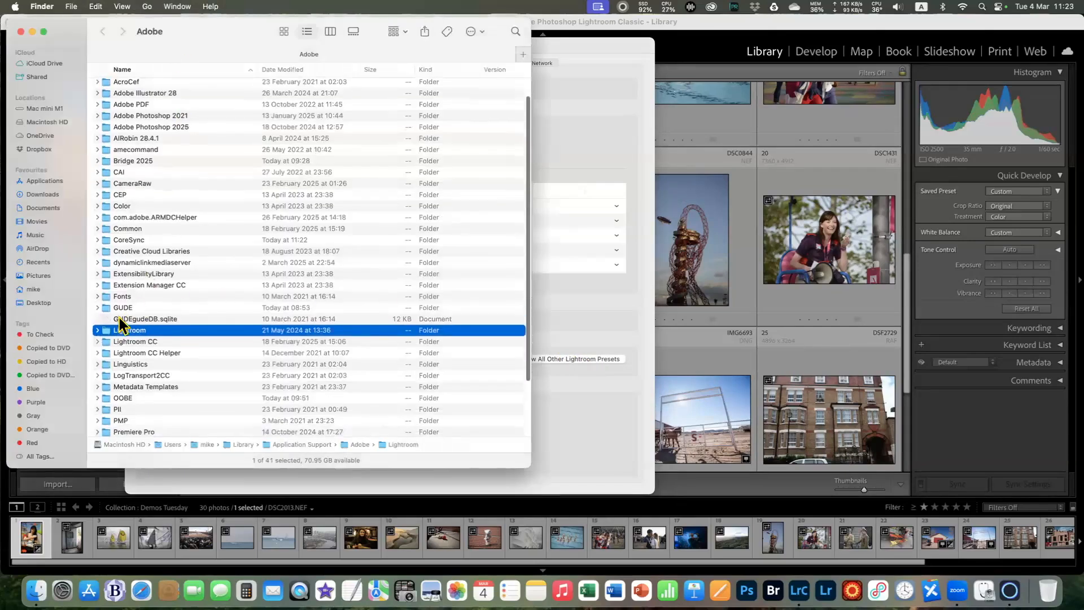
key(Right)
scroll(161, 316, down, 5)
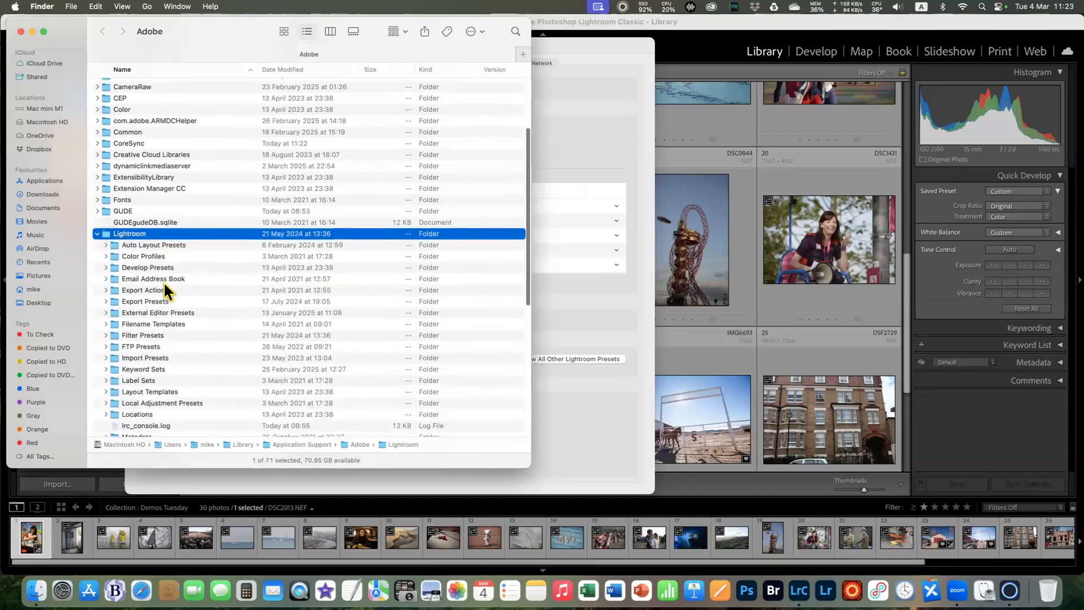
click(97, 231)
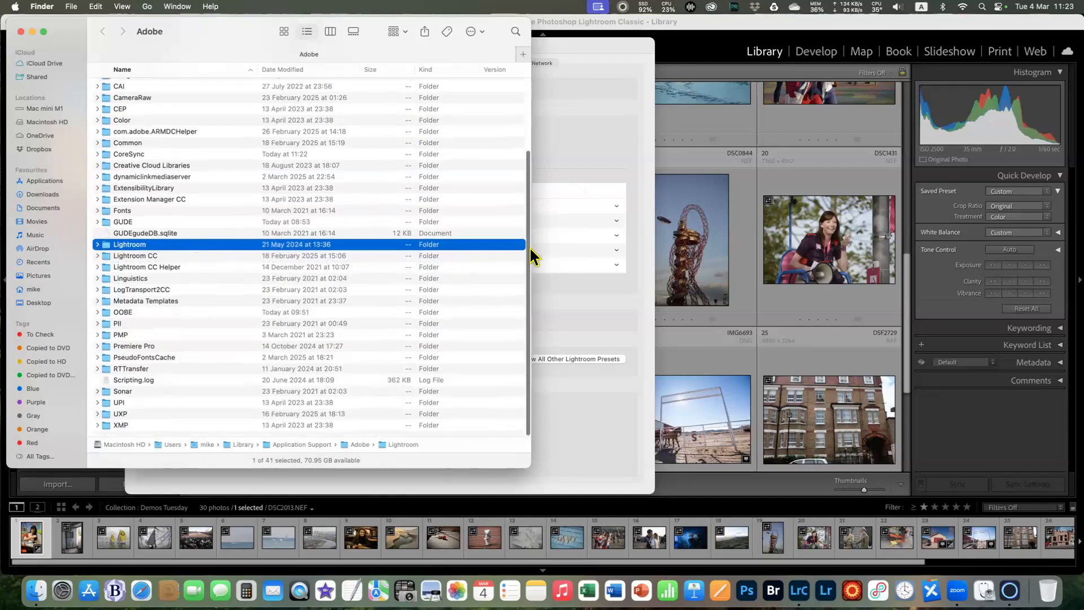
click(602, 147)
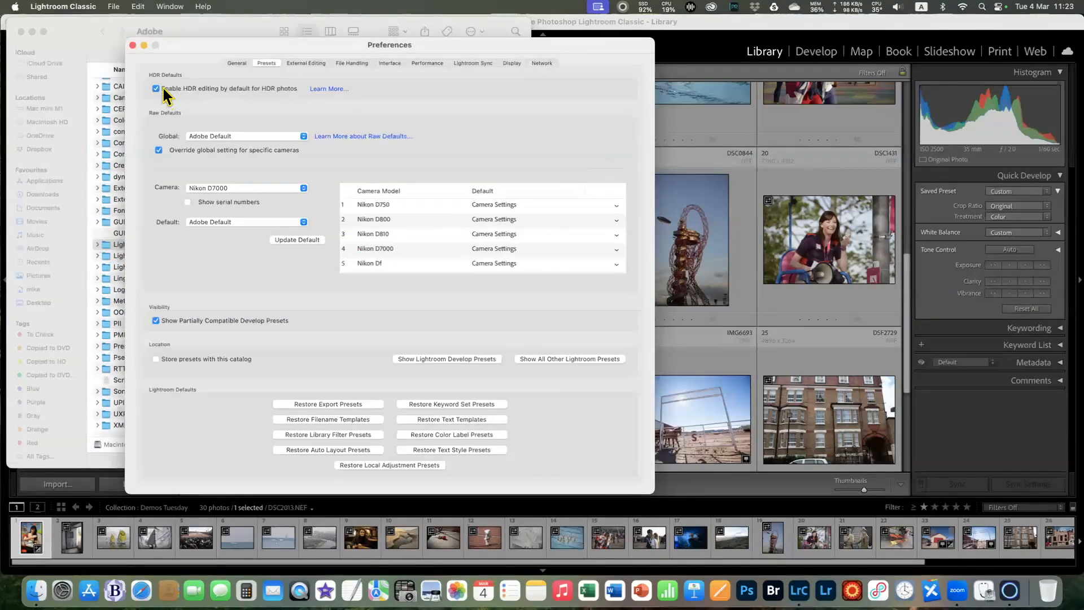
click(132, 45)
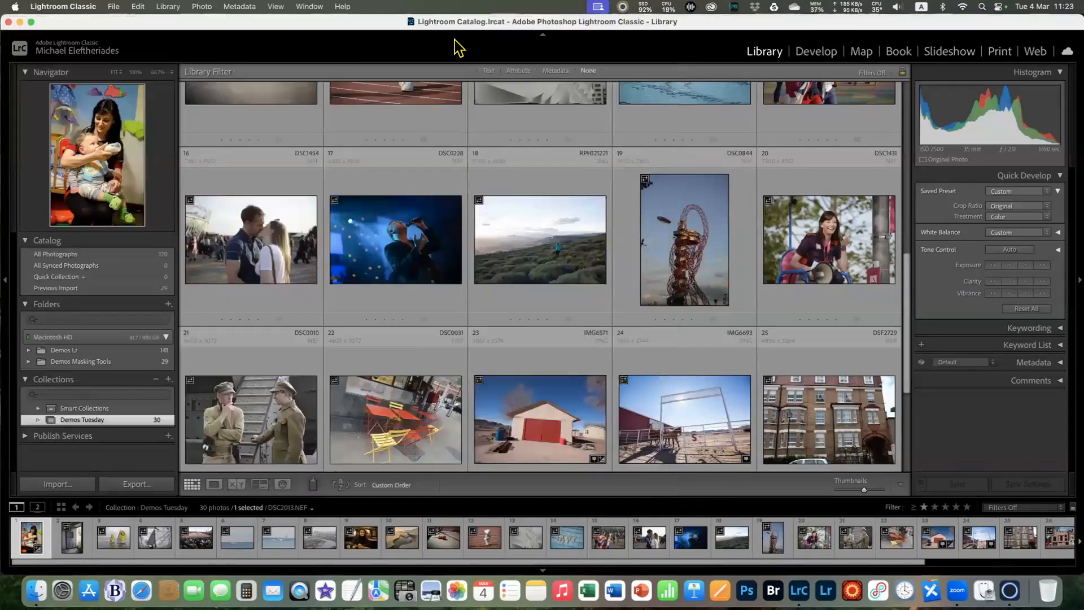
In Develop, permanently delete the user preset "Roasting Calibration 17-04-2024" and collapse the User Presets group
click(819, 52)
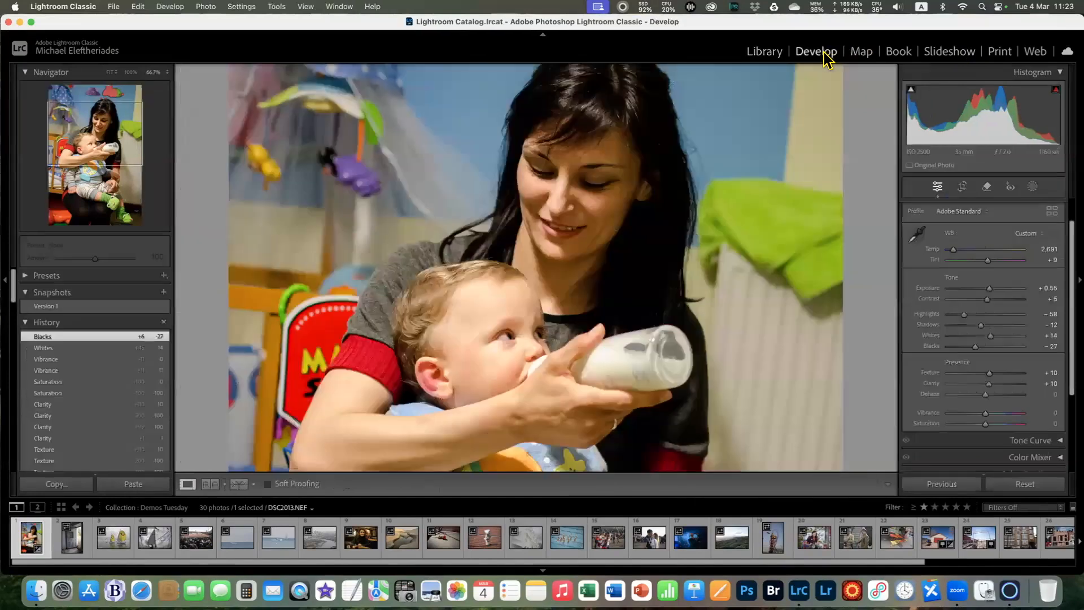
click(30, 276)
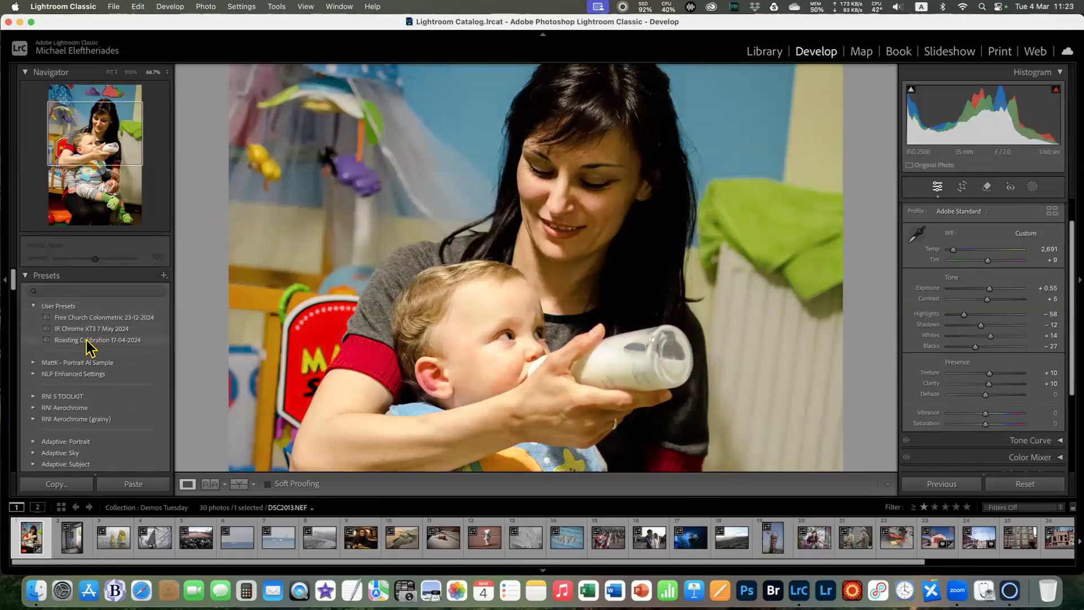
right_click(89, 346)
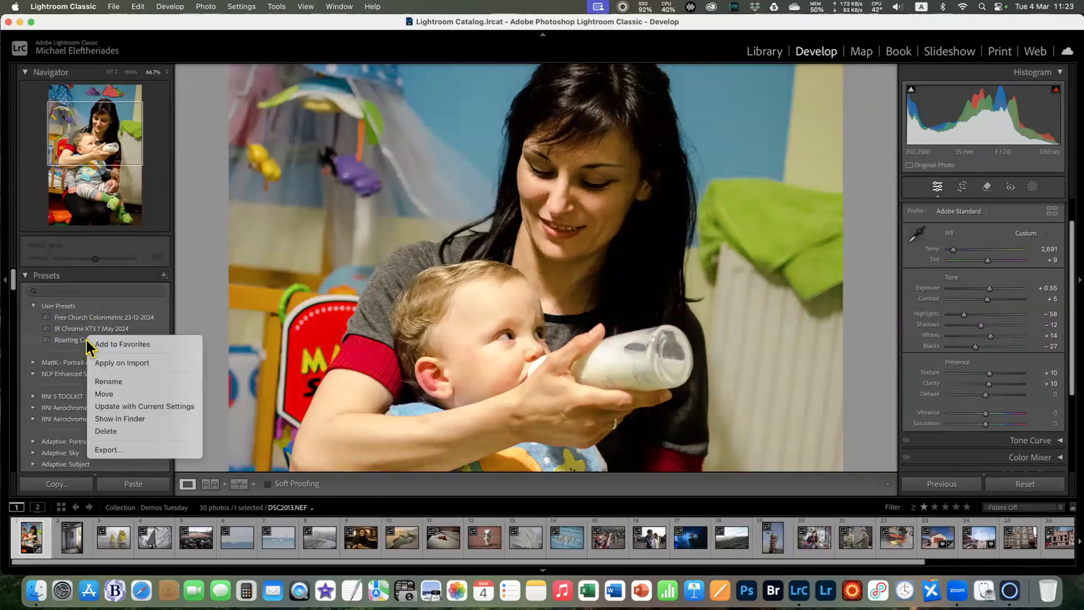
click(127, 431)
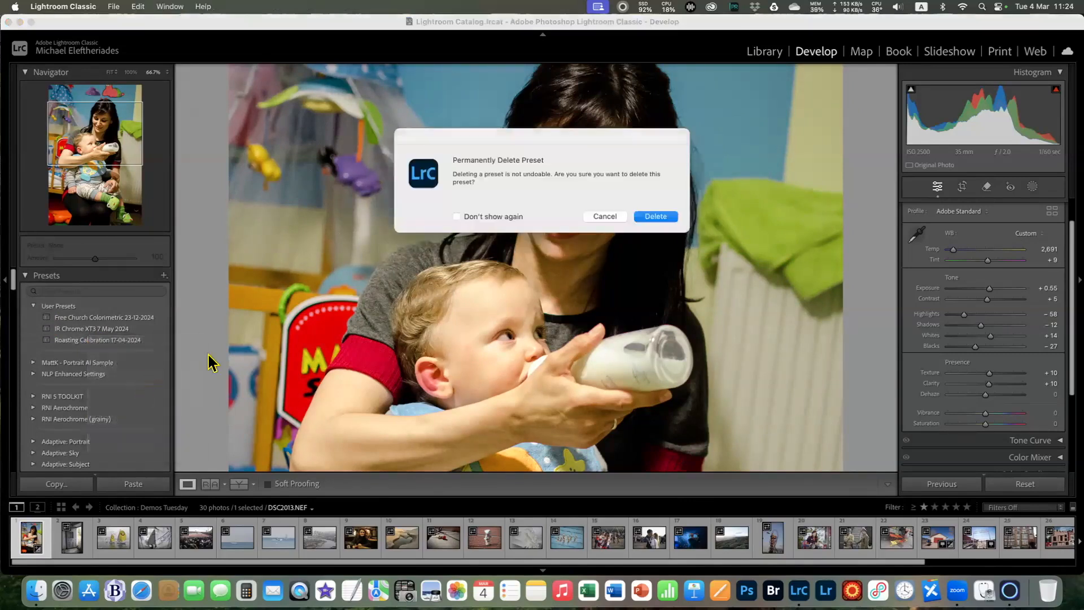
click(651, 217)
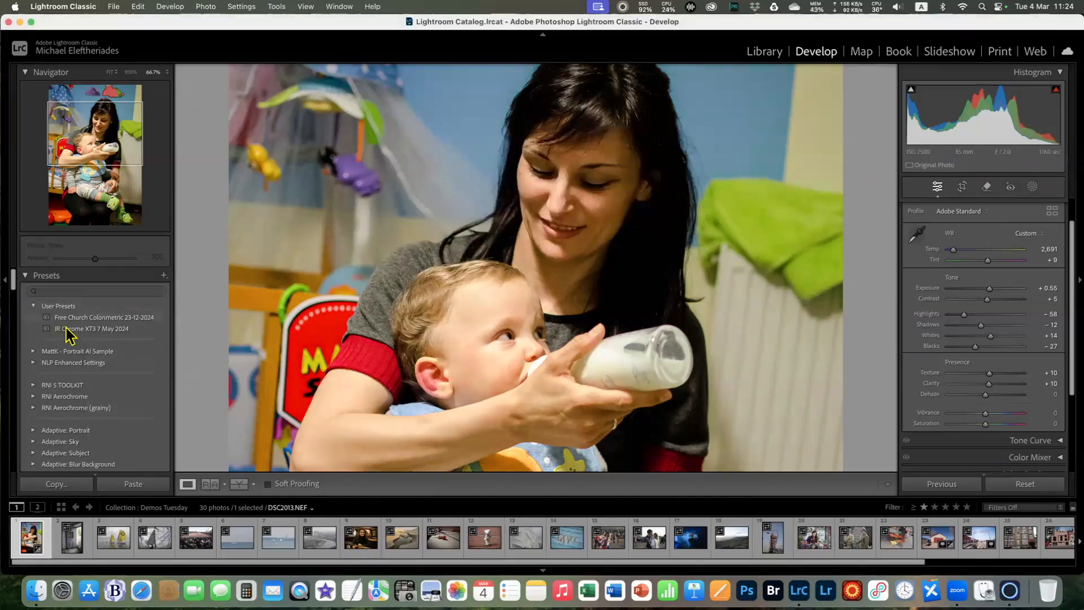
click(32, 306)
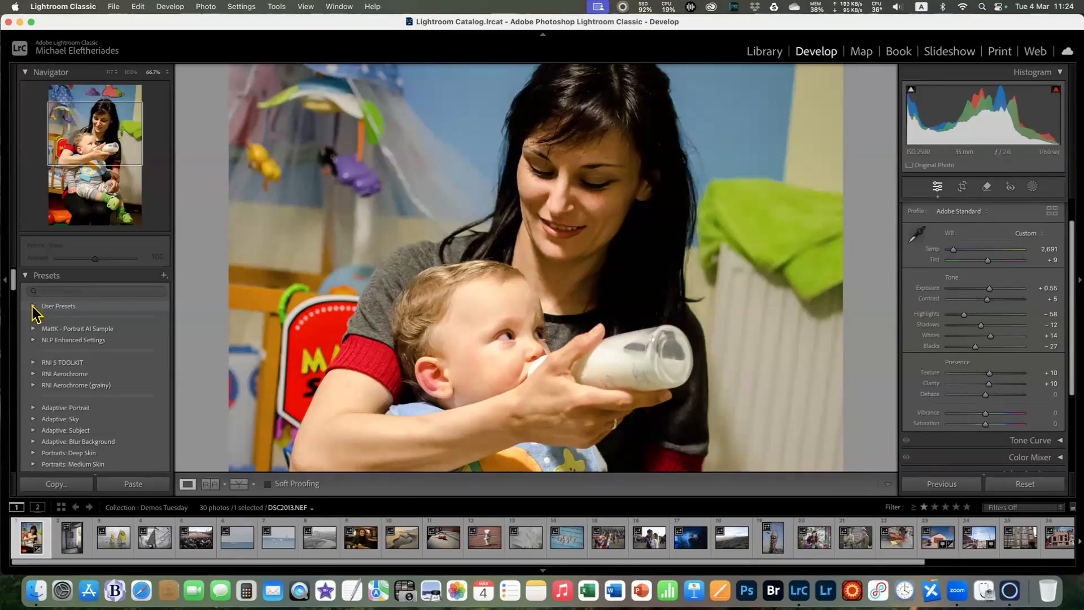
scroll(68, 328, down, 5)
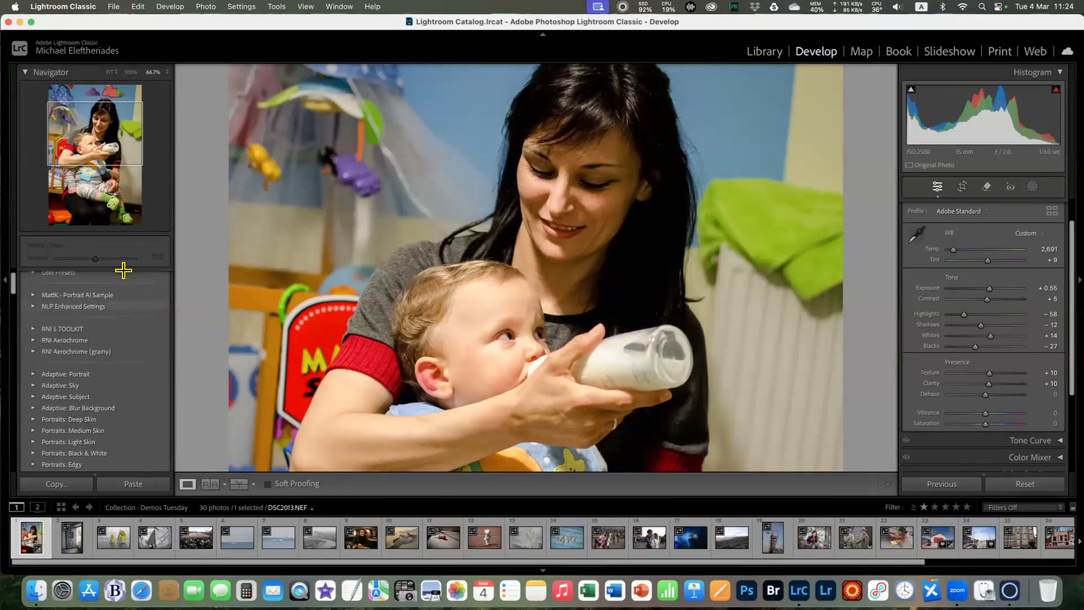
Open the Performance preferences to examine the Develop options for hover previews and Smart Previews
click(79, 6)
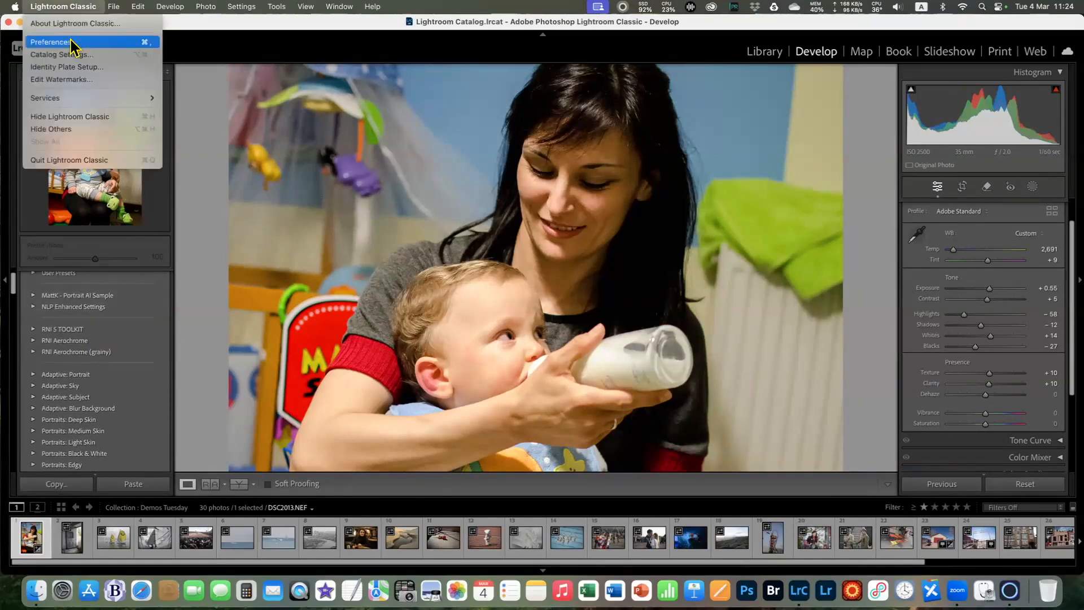
click(71, 42)
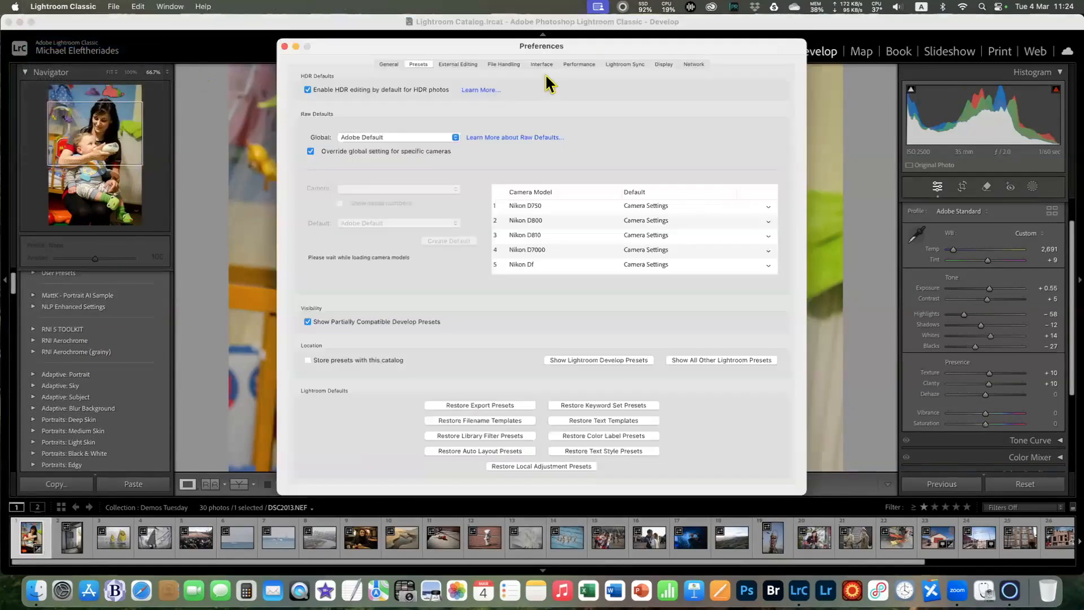
click(579, 66)
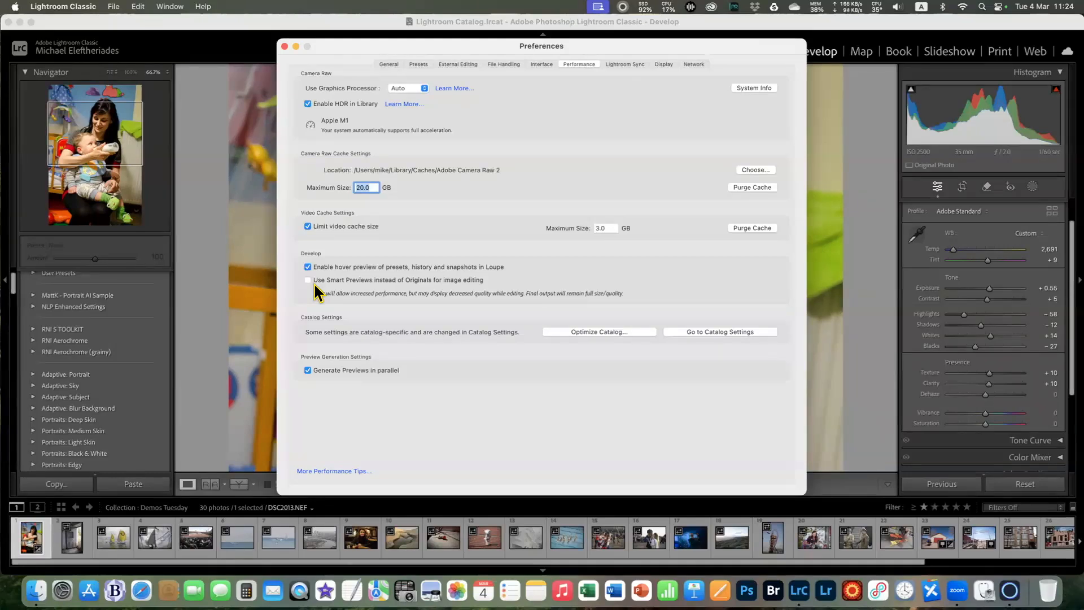
Close the preferences, fit the open-door photo DSF0582.RAF to the view and apply automatic tone to it
click(285, 46)
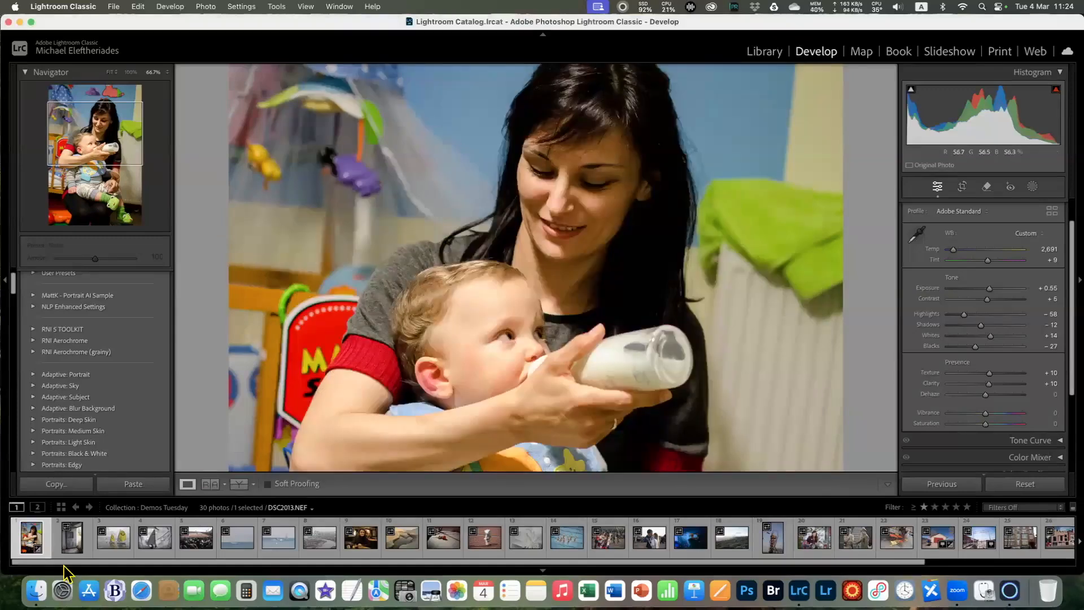
click(69, 541)
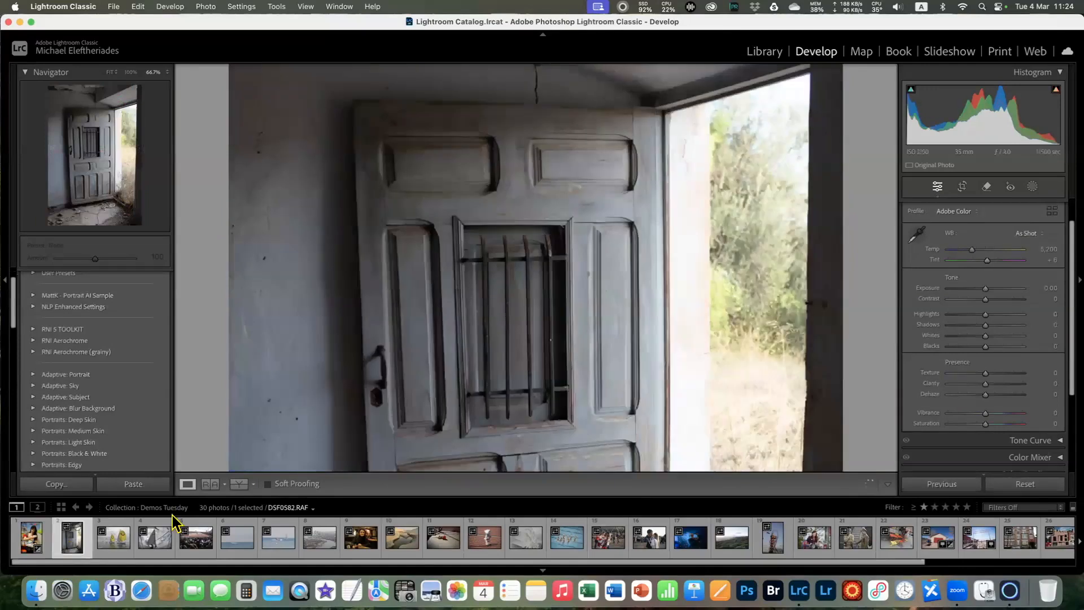
click(112, 73)
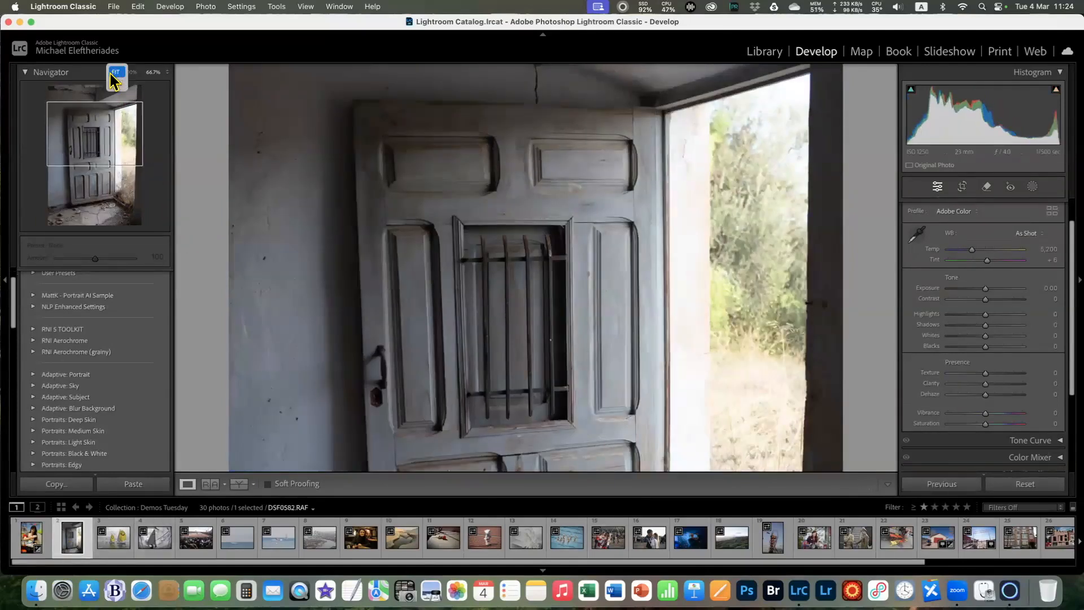
click(115, 72)
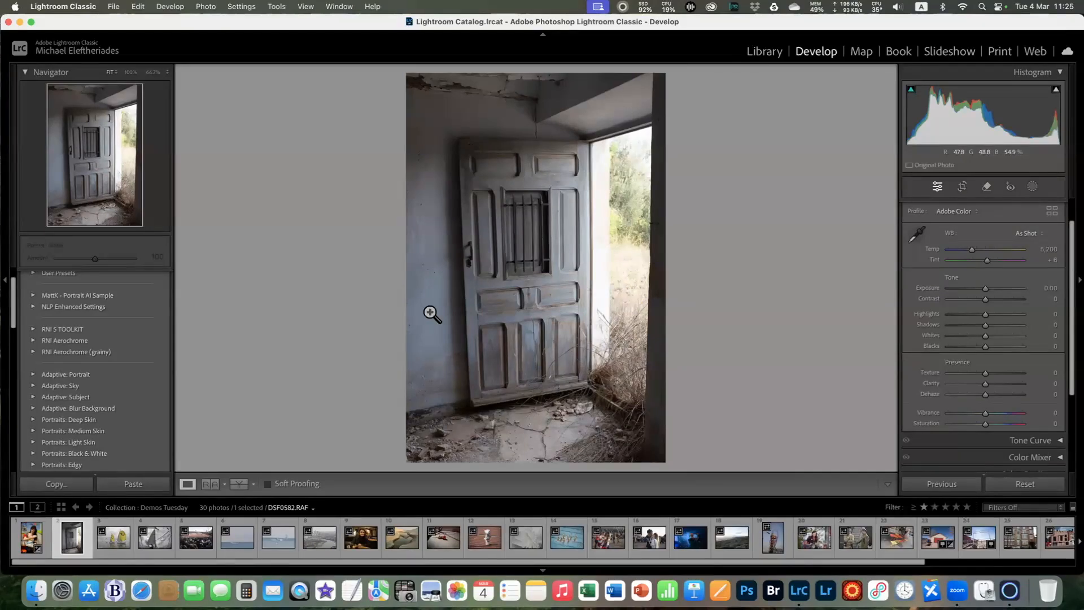
scroll(989, 247, up, 2)
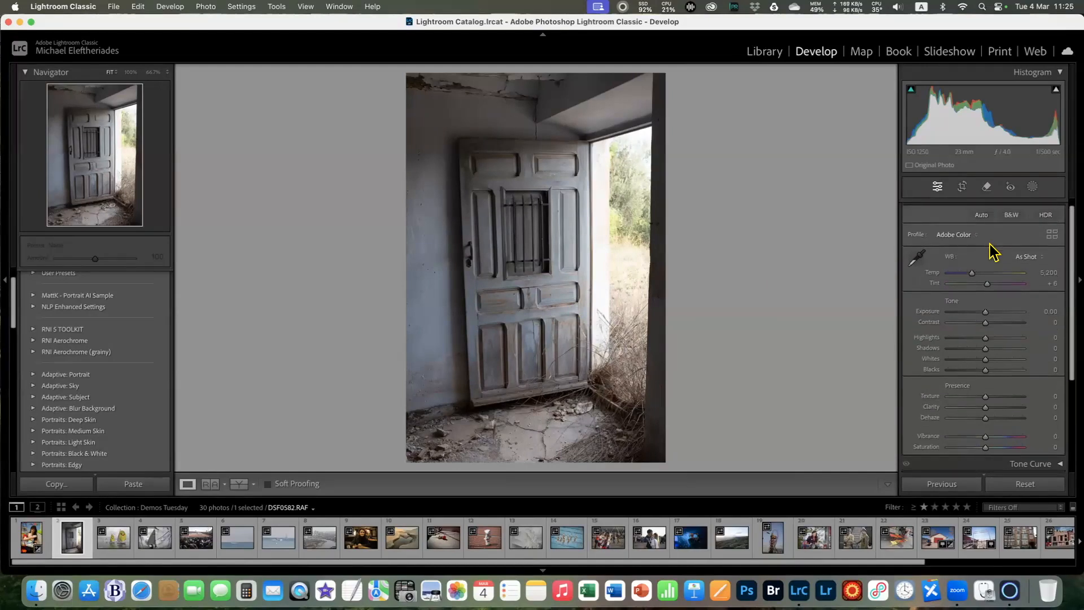
click(982, 215)
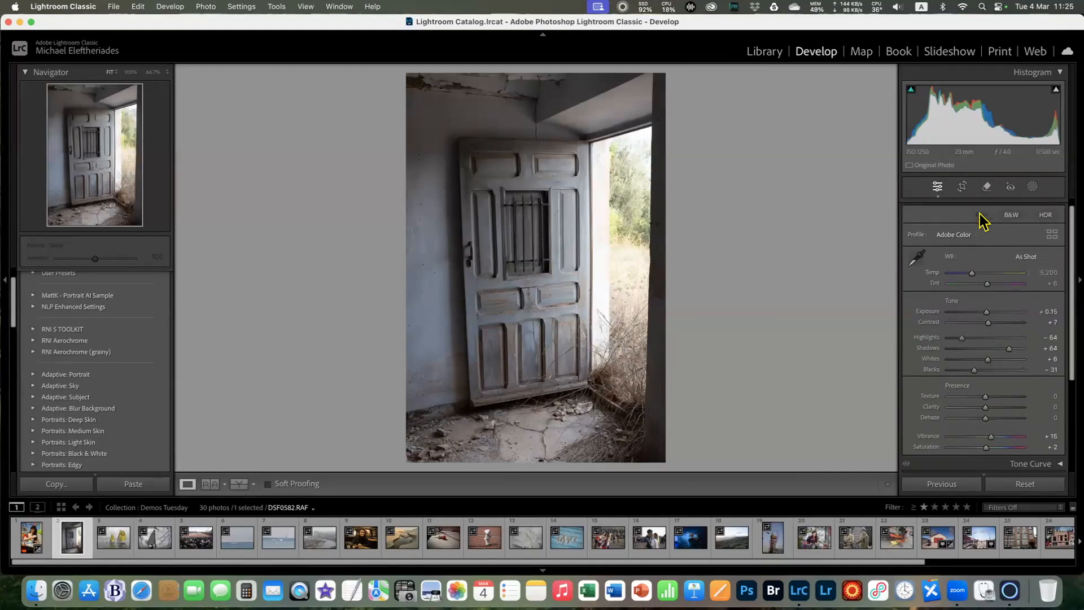
Fine-tune the door photo's tone with exposure -0.55, shadows +100, whites +13 and blacks -26
drag(1070, 327, 1072, 356)
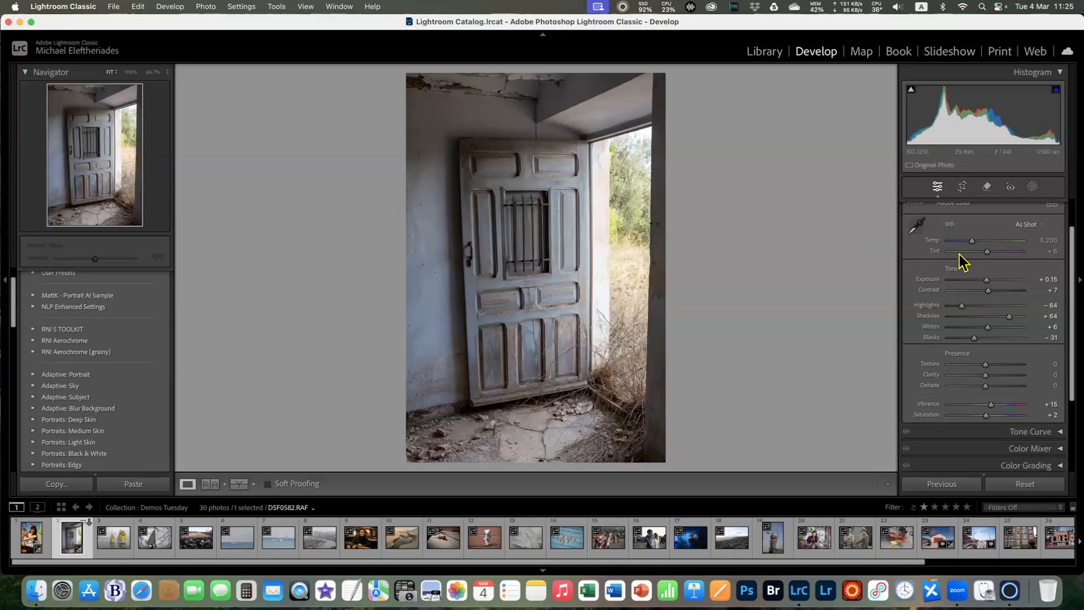
drag(985, 279, 982, 279)
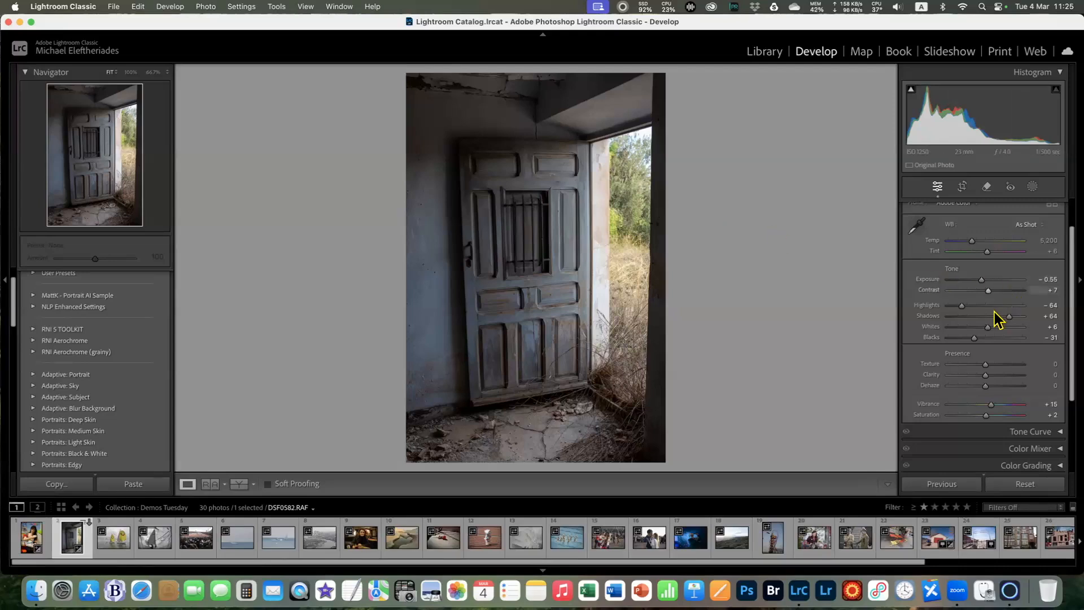
drag(1009, 316, 1036, 319)
mouse_move(974, 338)
mouse_down()
mouse_move(1000, 337)
mouse_move(973, 338)
mouse_move(973, 327)
mouse_move(990, 327)
mouse_up()
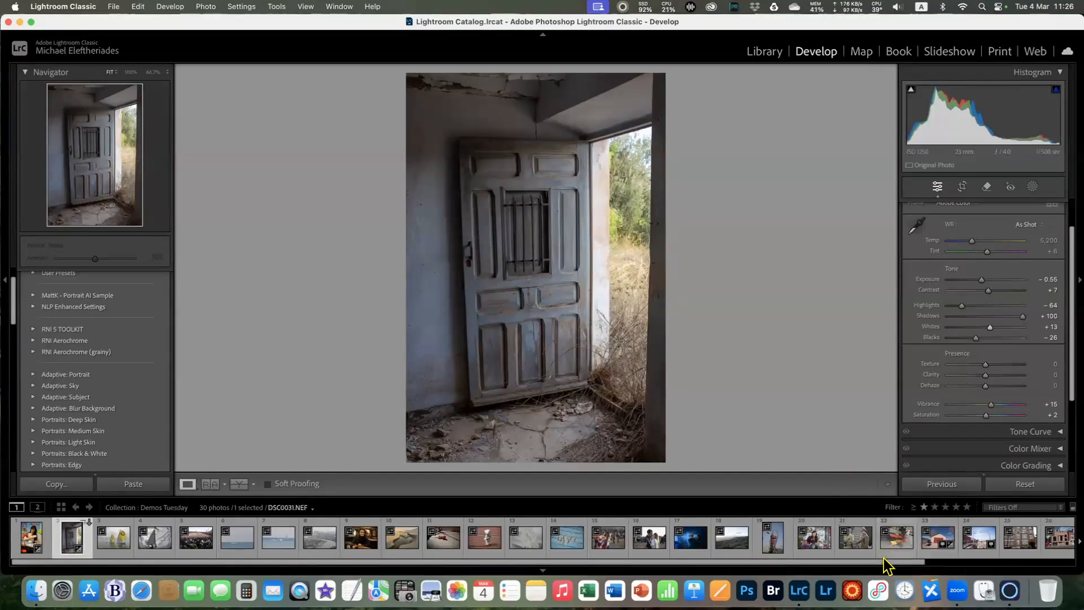
Open the dark theatre photo DSC0900.NEF for developing
drag(929, 563, 1066, 563)
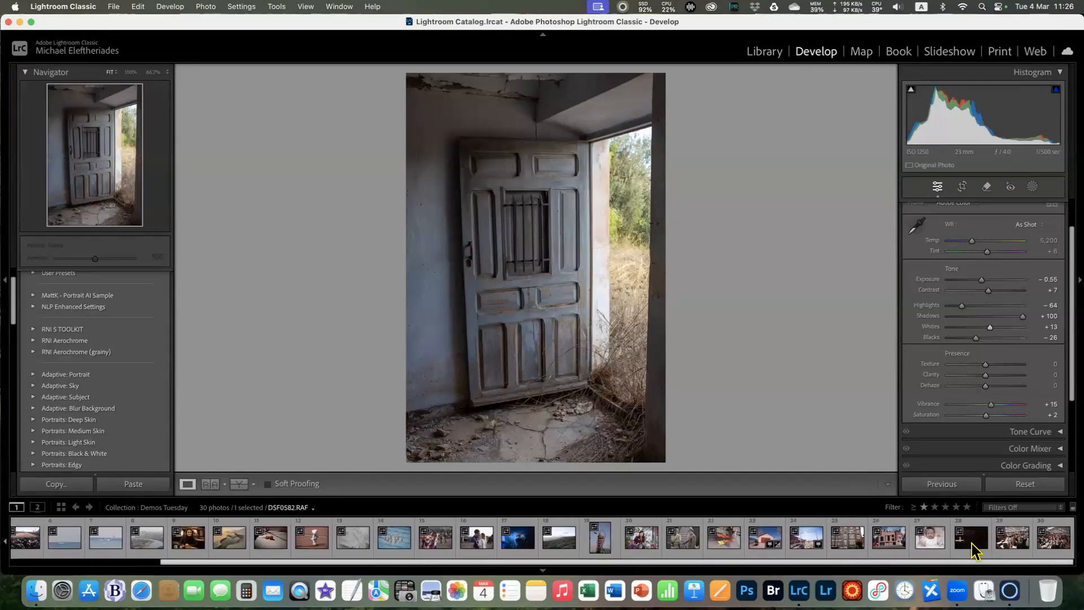
click(970, 539)
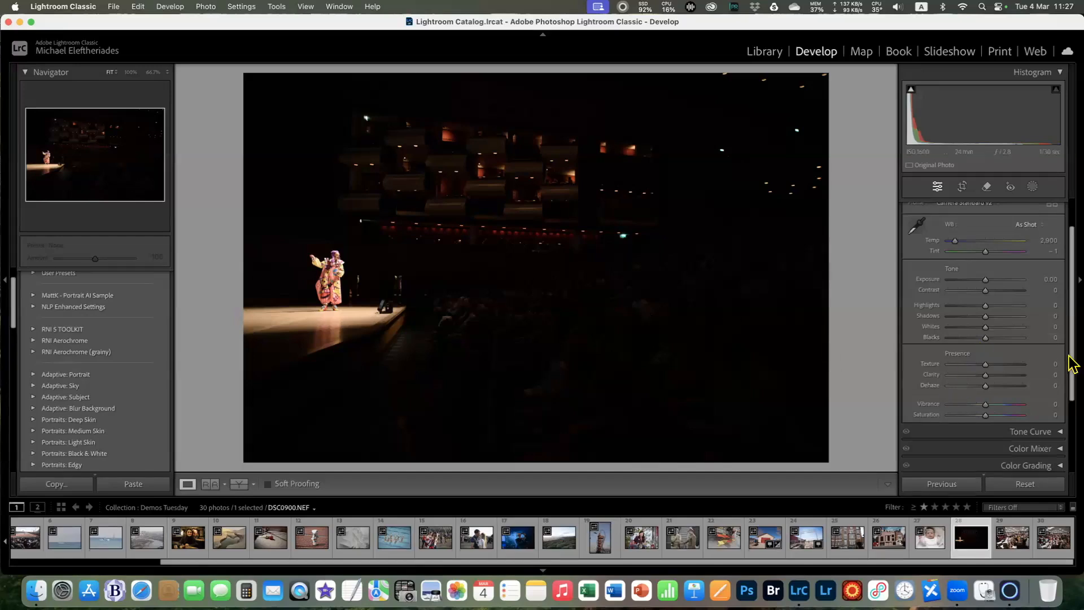
scroll(1072, 338, up, 3)
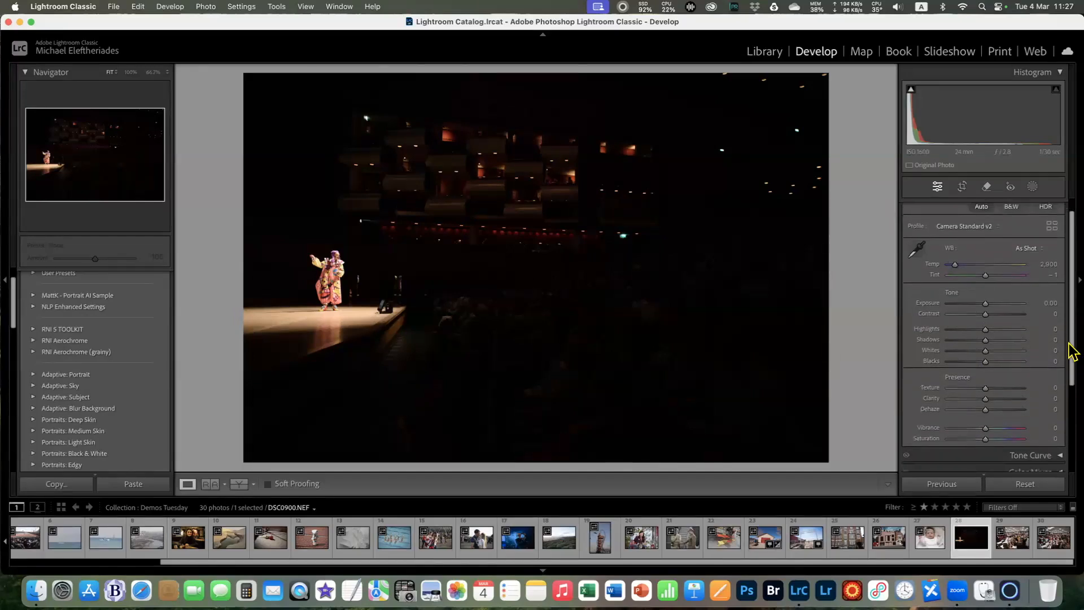
Try brightening the theatre photo with exposure +4.30, highlights -100, whites +8 and automatic blacks, and reset all tone settings
drag(987, 310, 1018, 311)
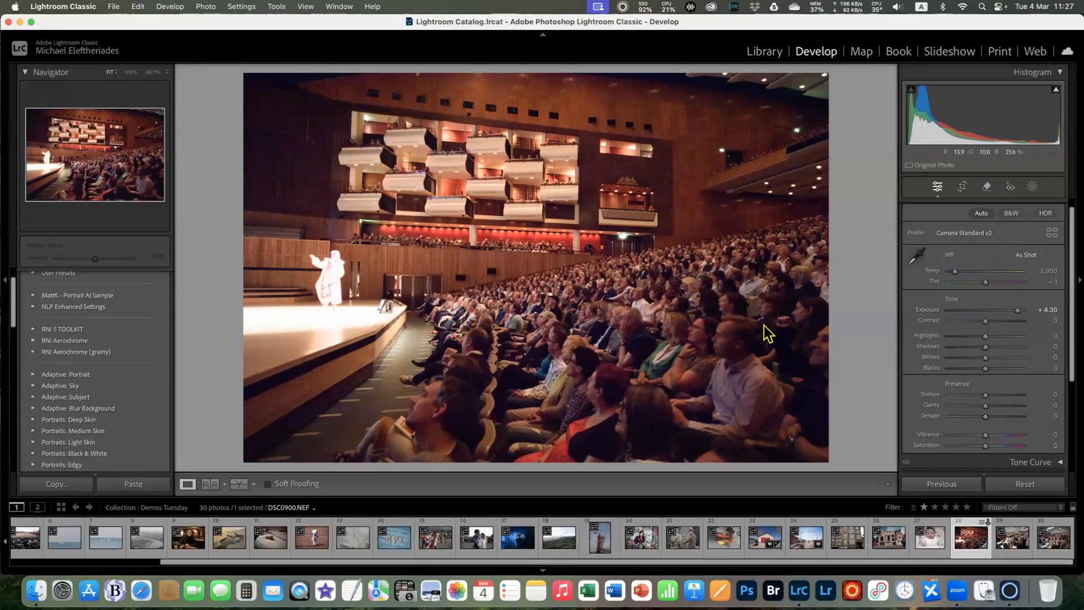
drag(983, 337, 945, 338)
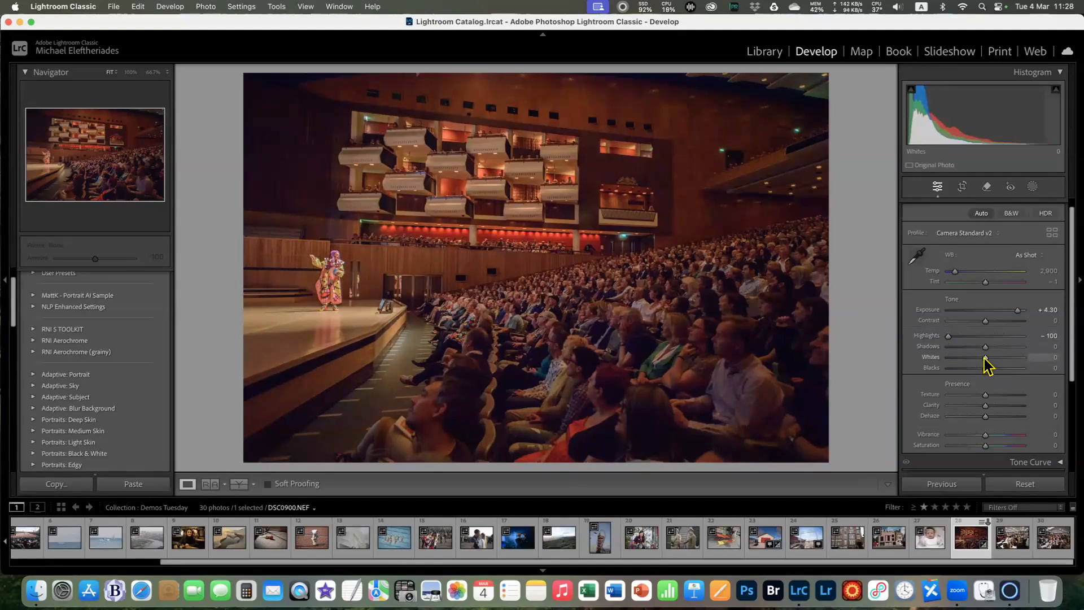
drag(985, 358, 988, 358)
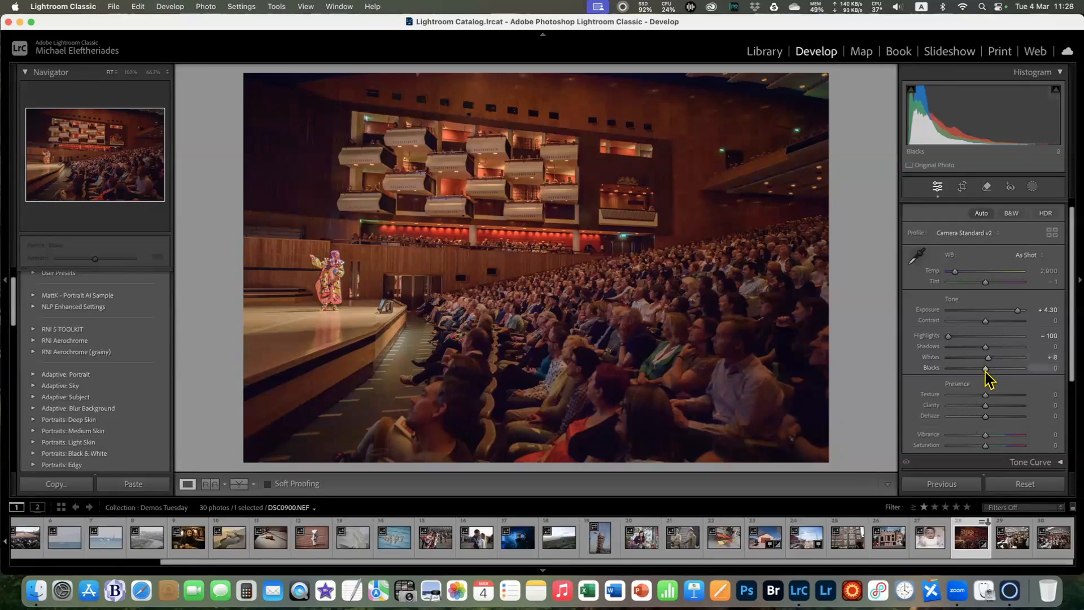
shift+double_click(986, 368)
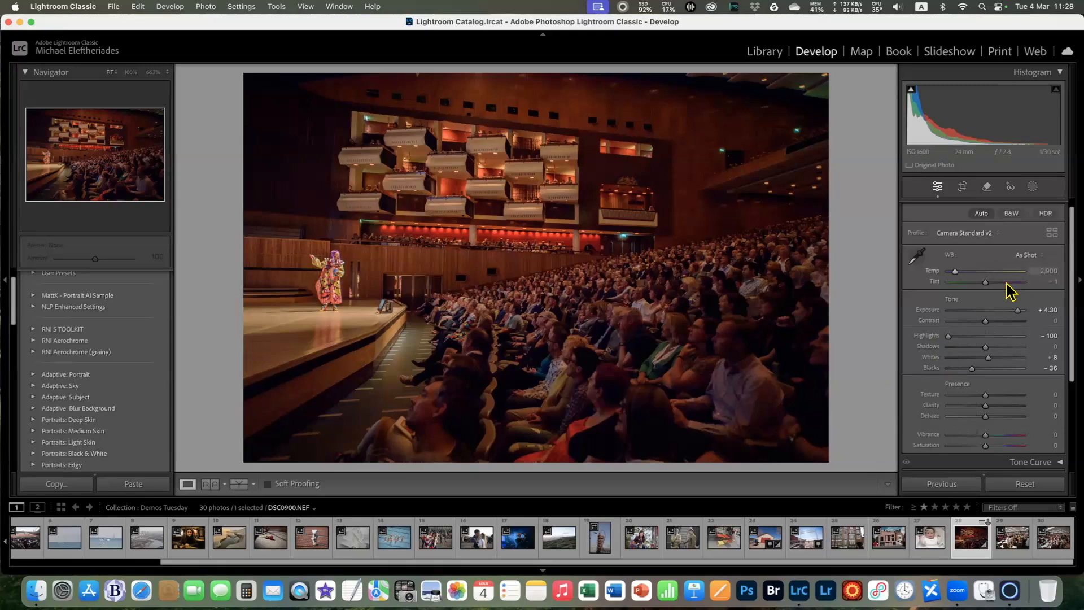
double_click(951, 300)
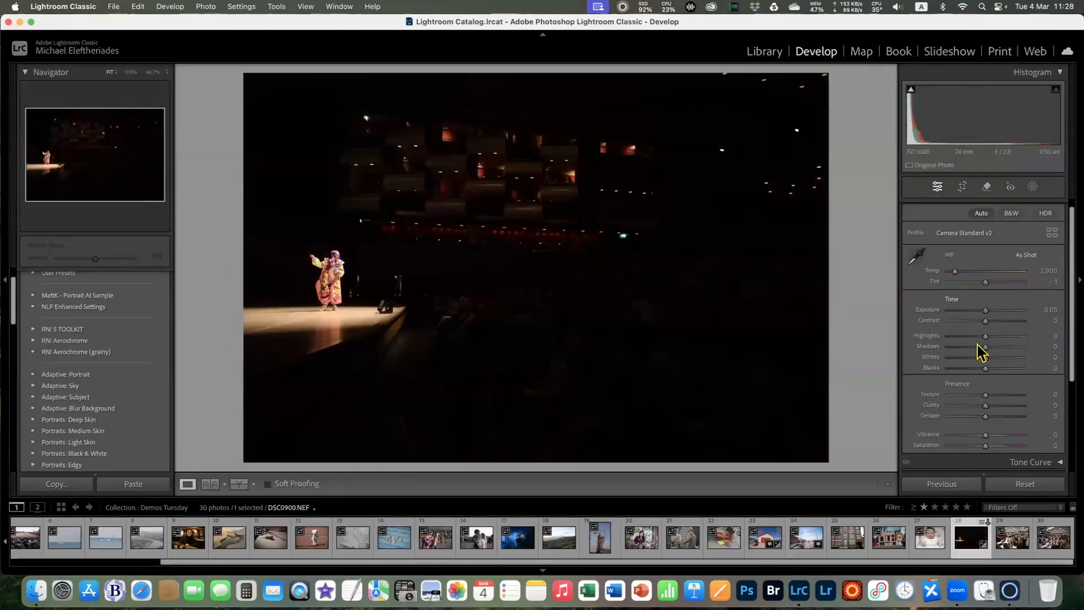
Apply automatic tone to the theatre photo and adjust it to exposure +3.00 and highlights -84
click(982, 214)
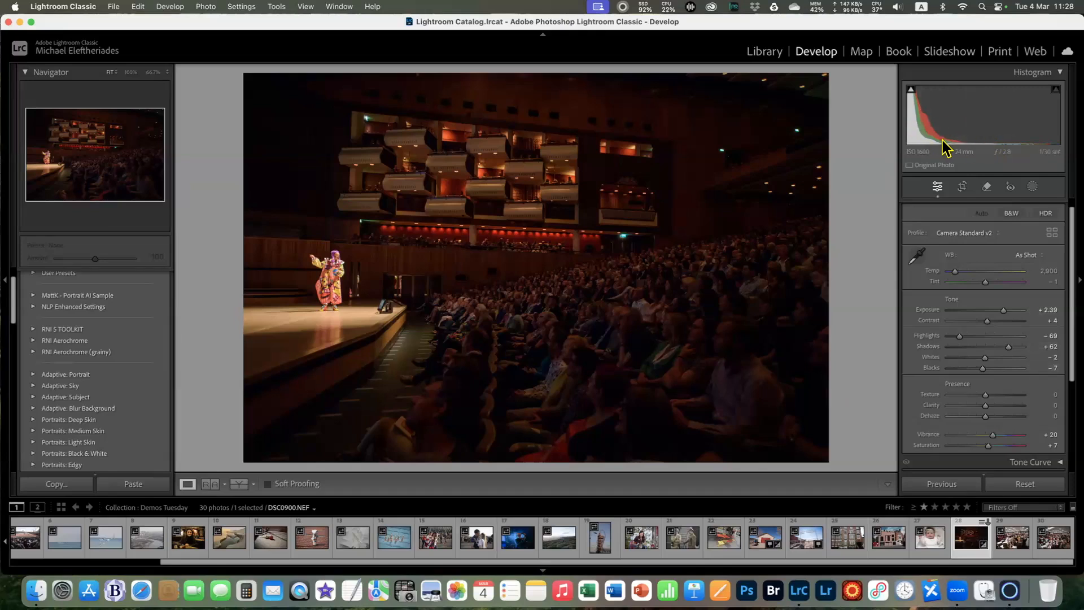
mouse_move(1004, 311)
mouse_down()
mouse_move(1019, 311)
mouse_move(1007, 312)
mouse_up()
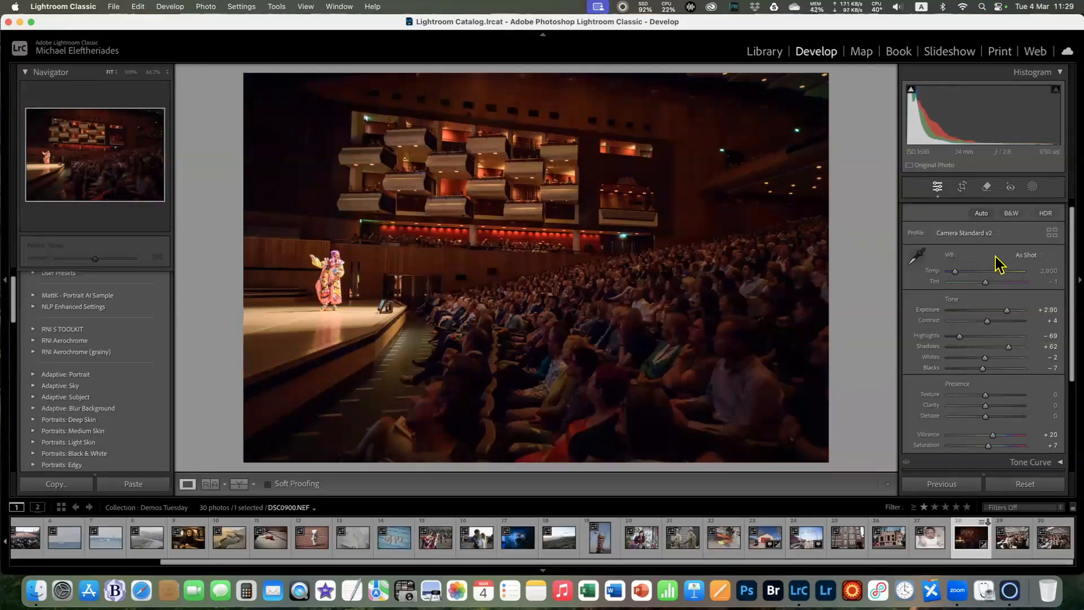
drag(1007, 313, 955, 337)
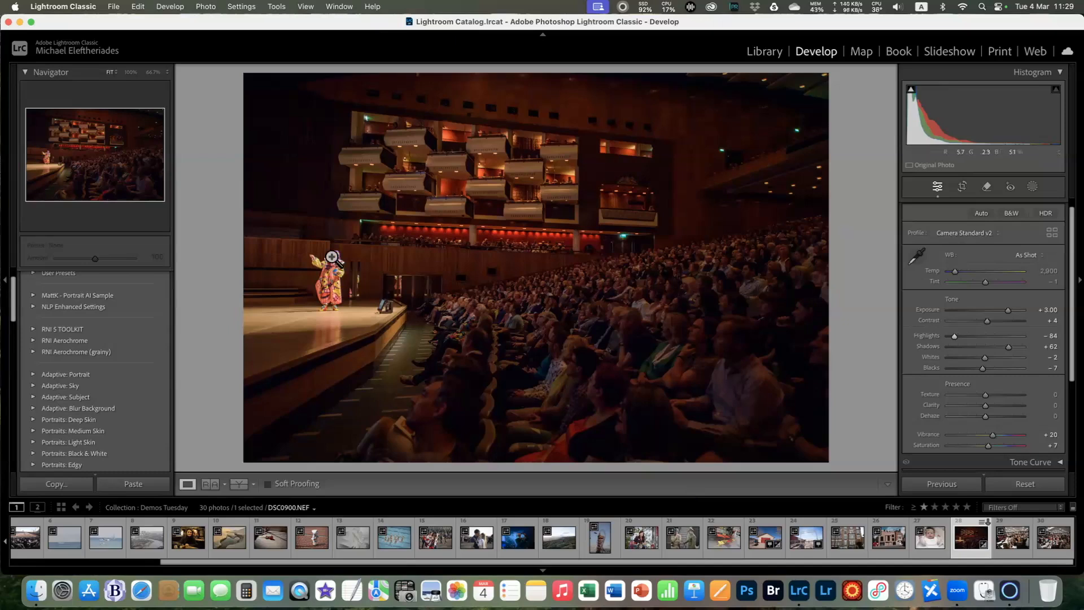
Inspect the performer on stage at high magnification for detail and noise, and return to the fitted view
click(325, 273)
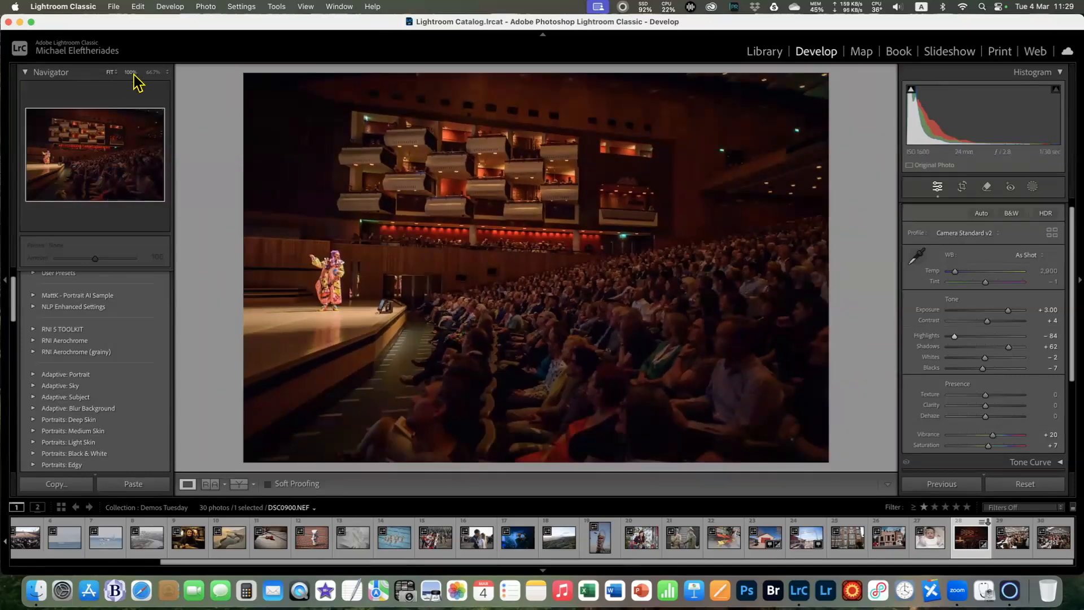
click(387, 286)
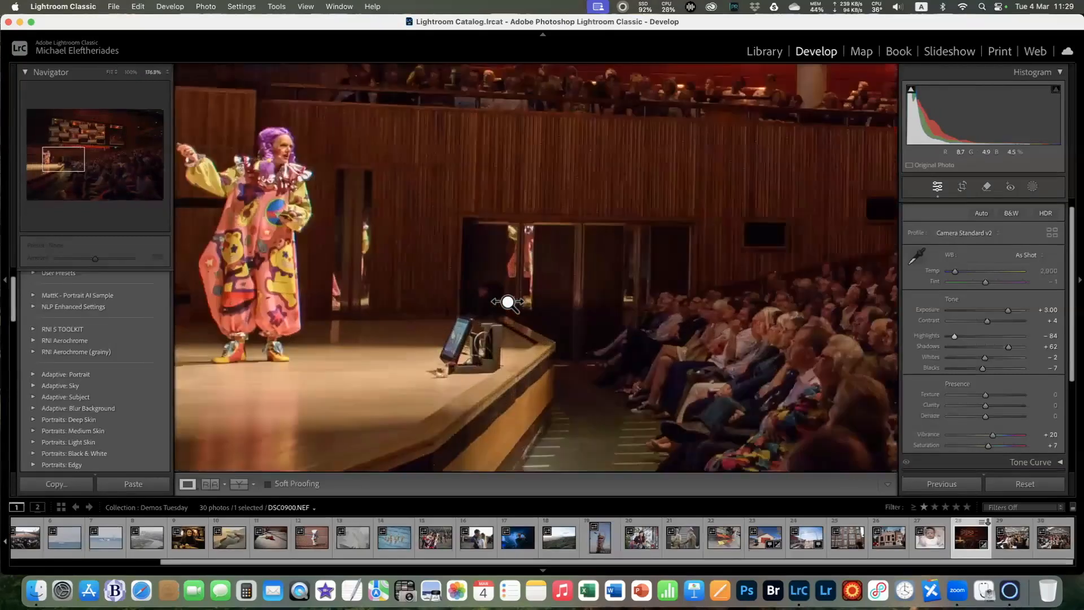
drag(509, 302, 469, 288)
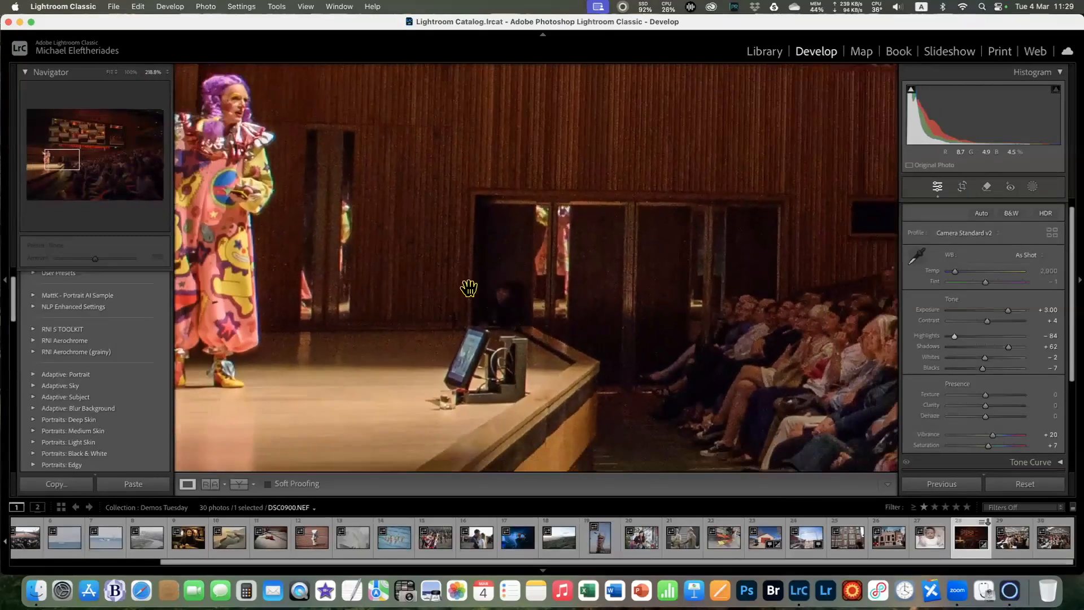
drag(381, 246, 481, 266)
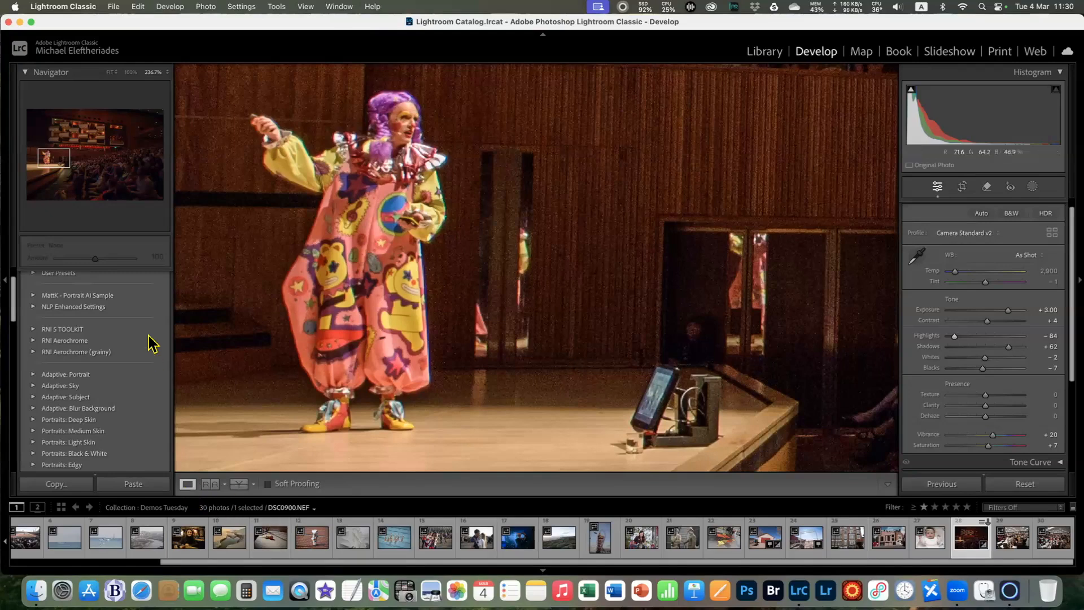
click(112, 72)
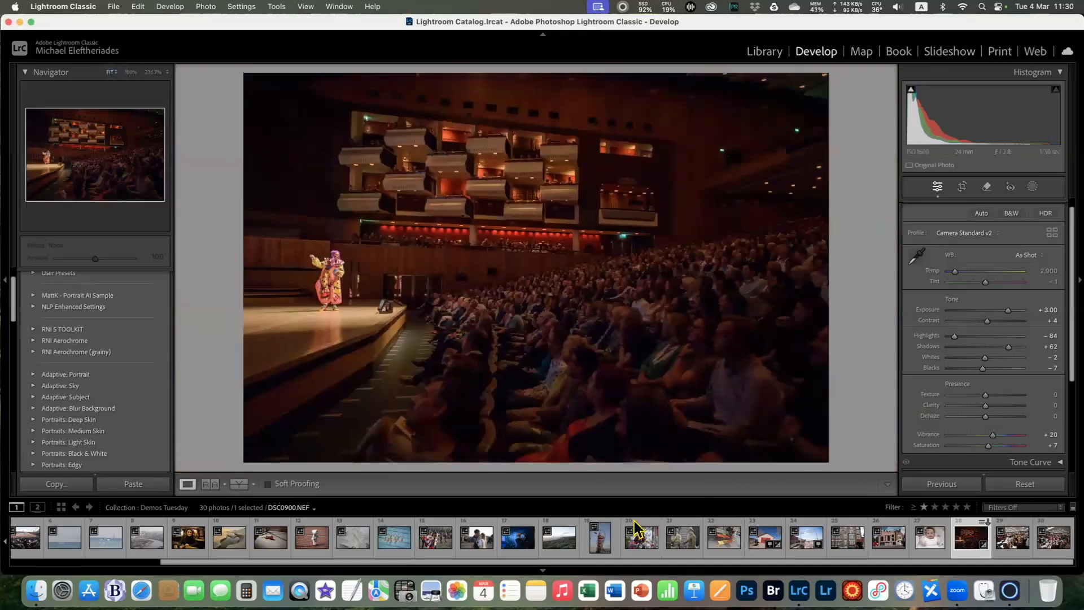
Apply automatic tone to the motorboat photo DSC6885.NEF and set Dehaze to +27 and Saturation to -27
click(62, 544)
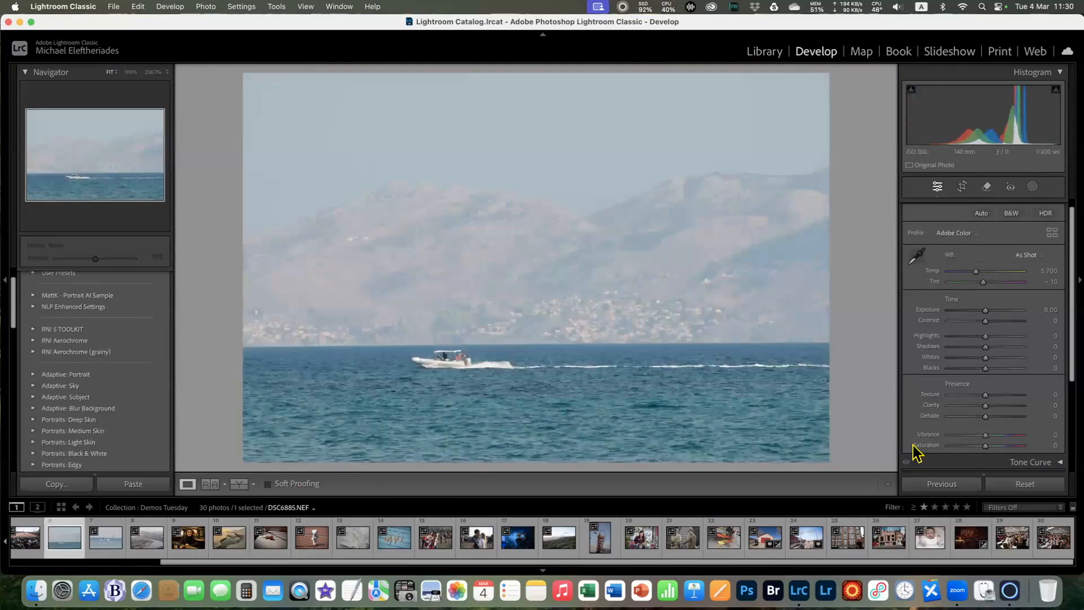
click(982, 214)
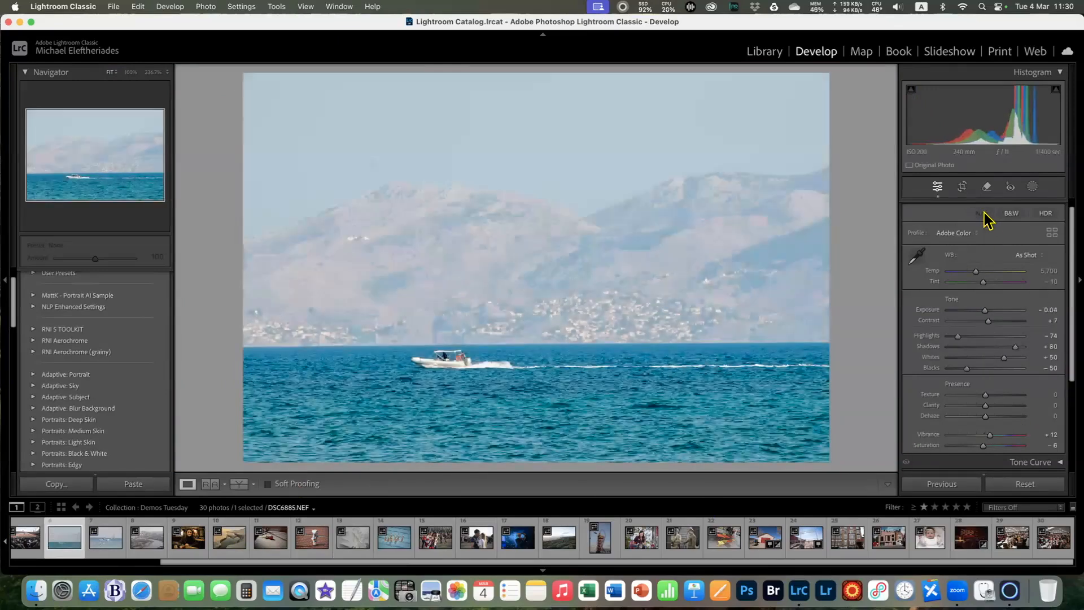
mouse_move(1072, 268)
mouse_down()
mouse_move(1072, 334)
mouse_move(1072, 288)
mouse_up()
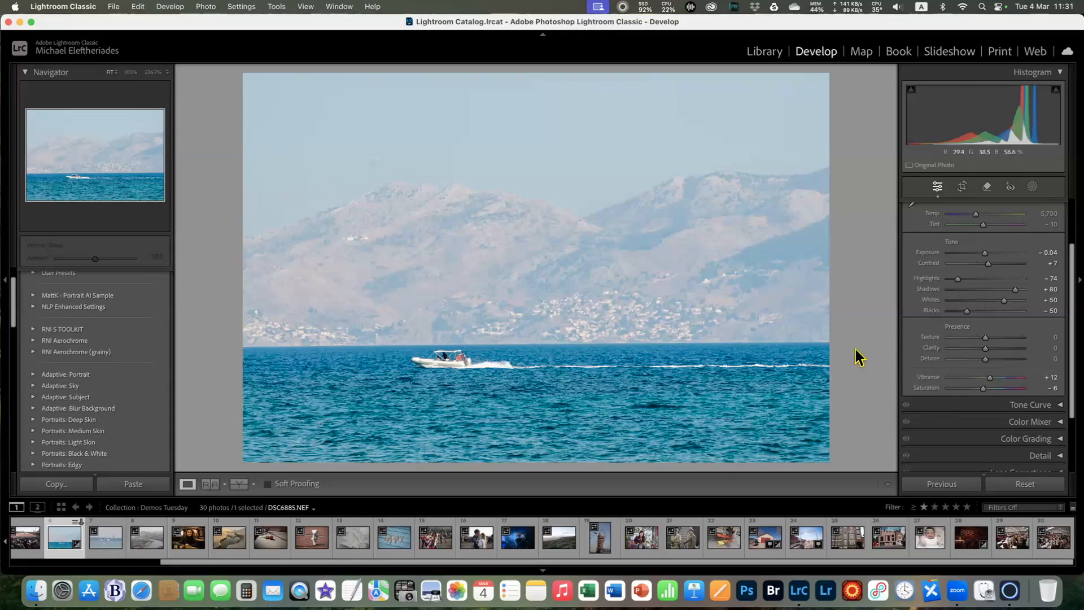
click(983, 358)
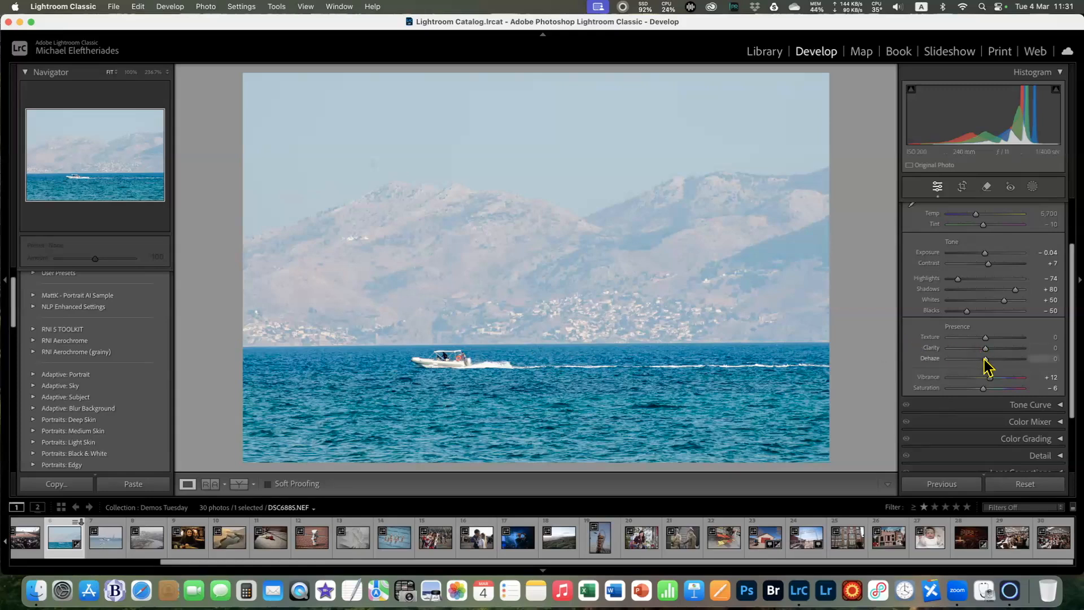
drag(980, 360, 1016, 366)
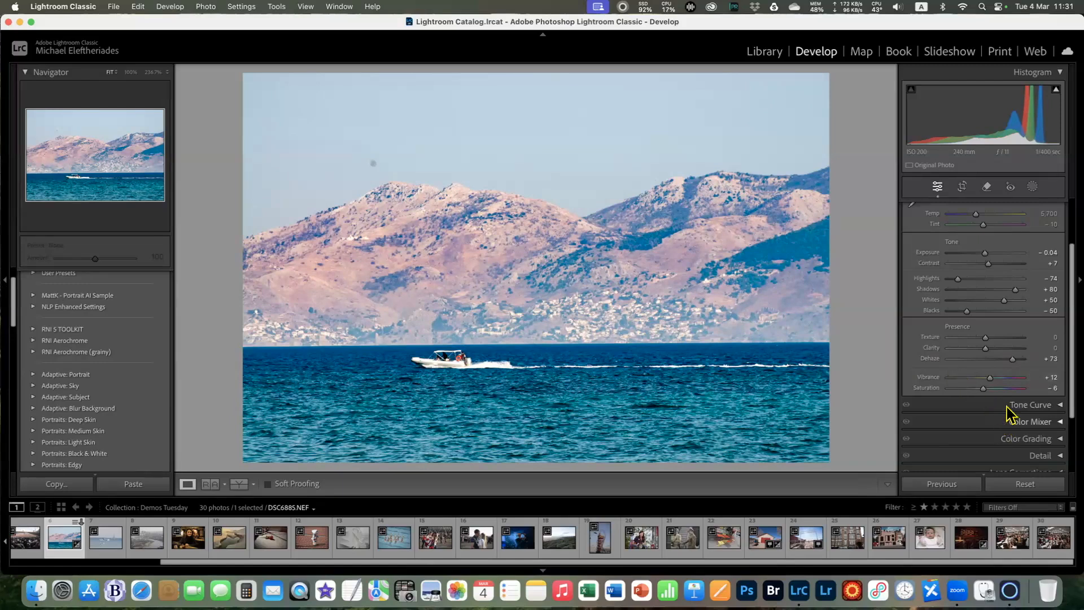
drag(1012, 359, 986, 359)
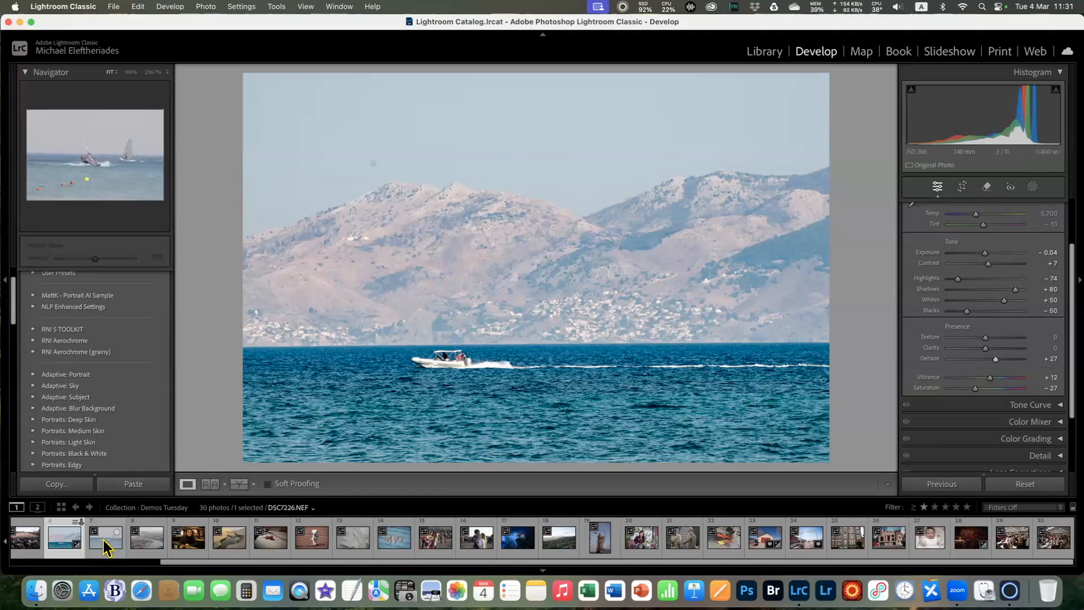
Apply automatic tone to the hazy river cityscape DSC0205.NEF and set Dehaze to +74
click(146, 547)
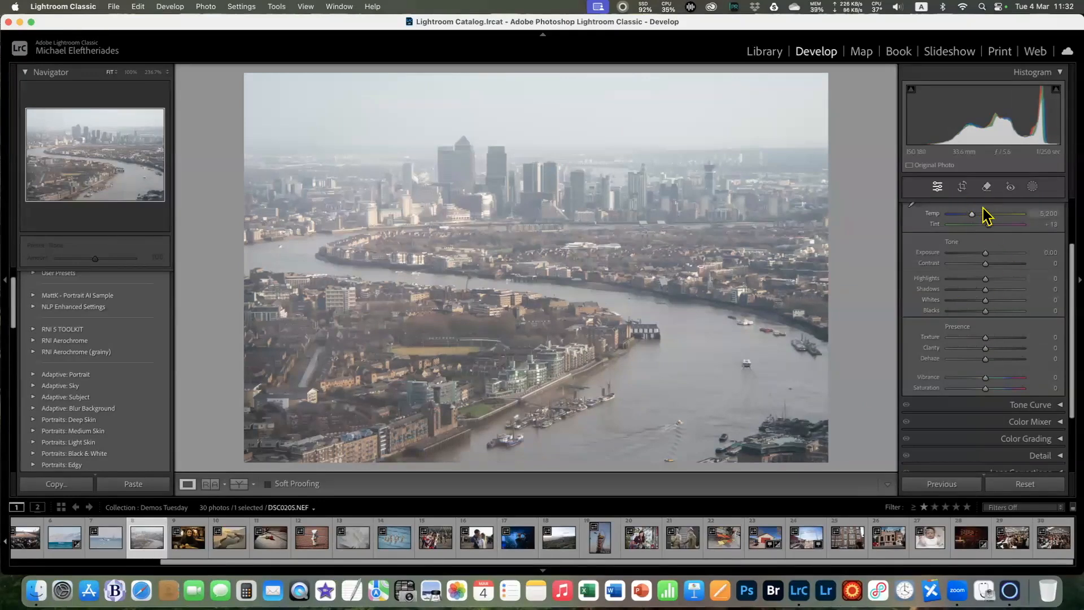
scroll(991, 245, up, 3)
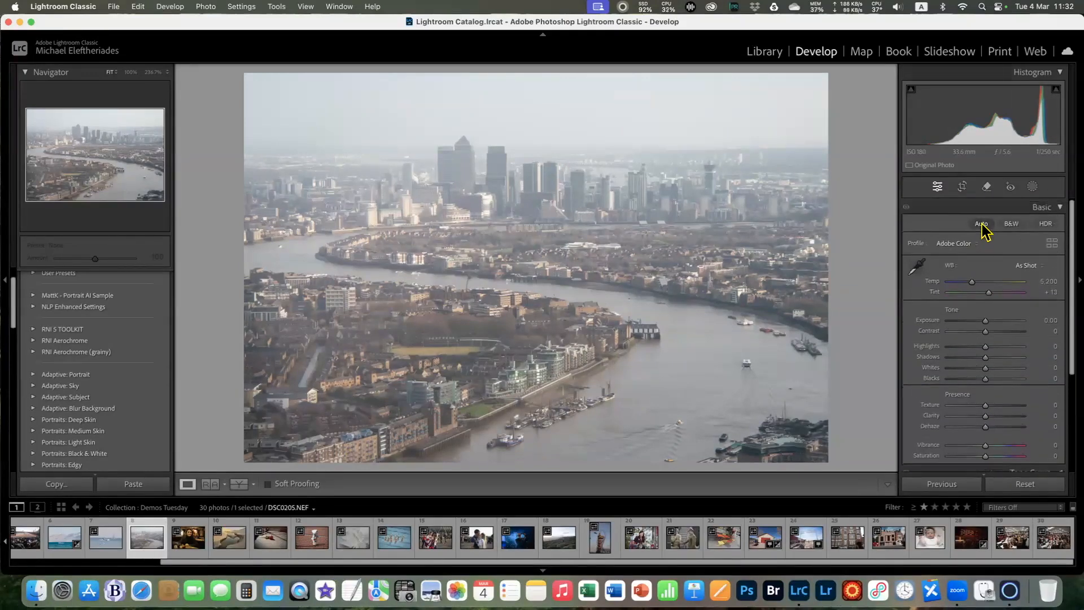
click(982, 225)
scroll(999, 379, down, 2)
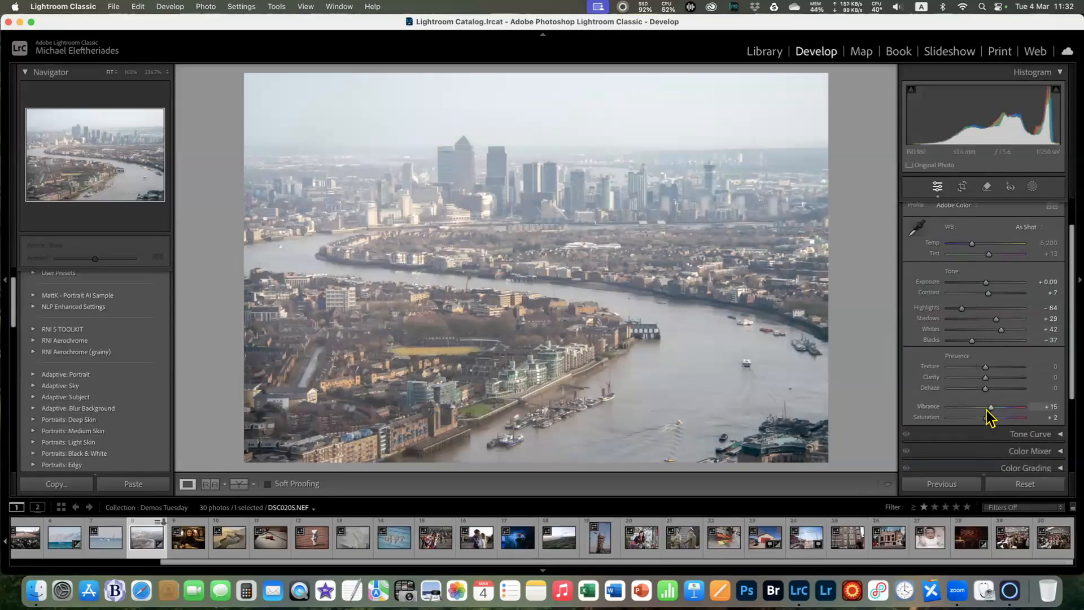
drag(986, 389, 1013, 389)
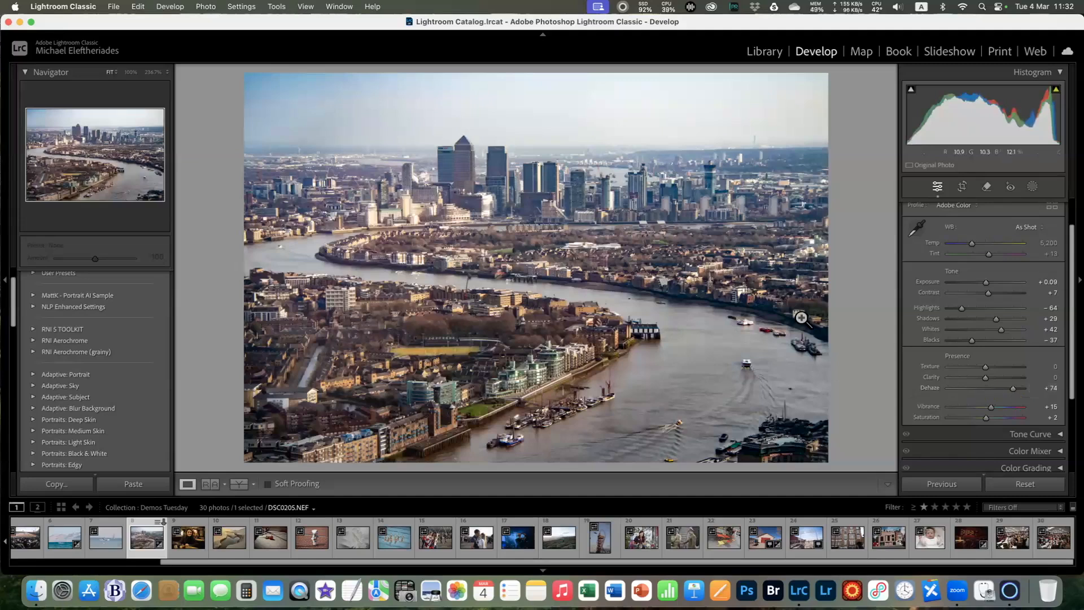
Cycle the photo info overlay through the file details and capture settings, and hide it again
key(i)
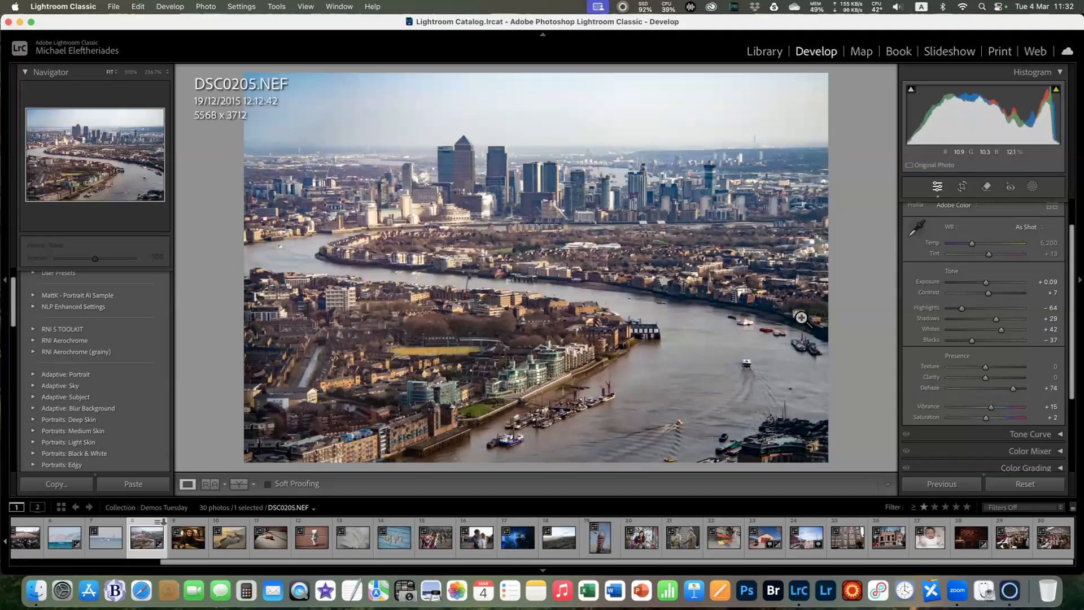
key(i)
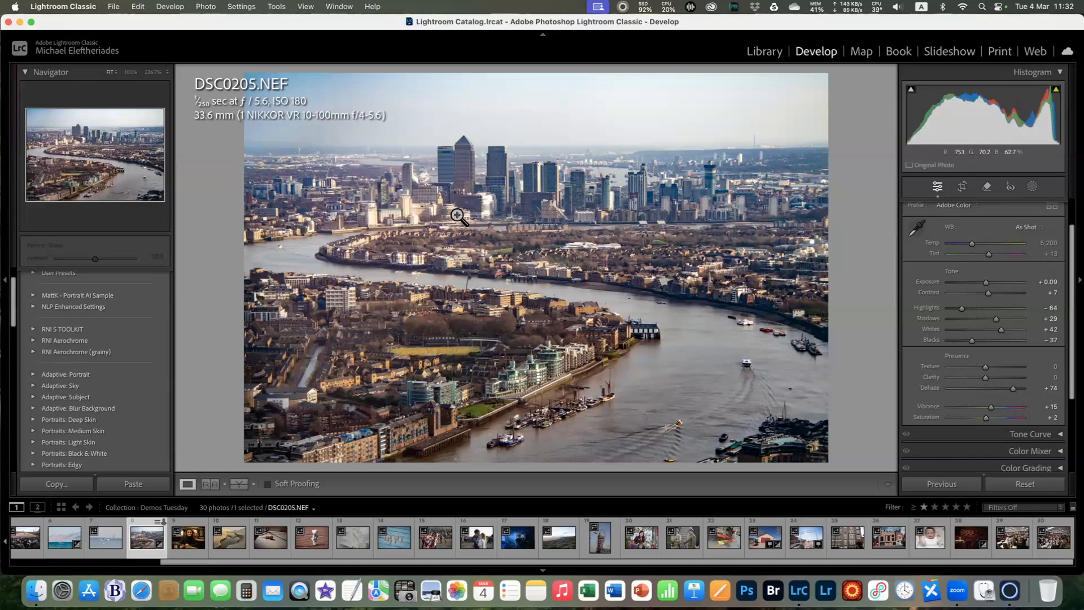
key(i)
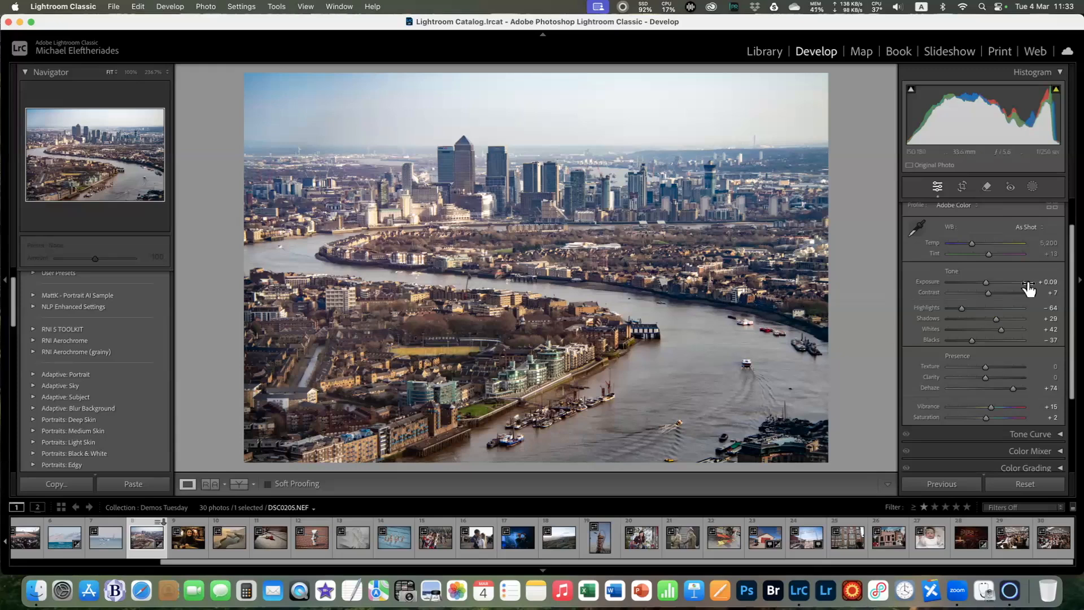
Try Dehaze at -66 on the river cityscape, and settle on Dehaze +61 and Vibrance -5
drag(1014, 389, 961, 391)
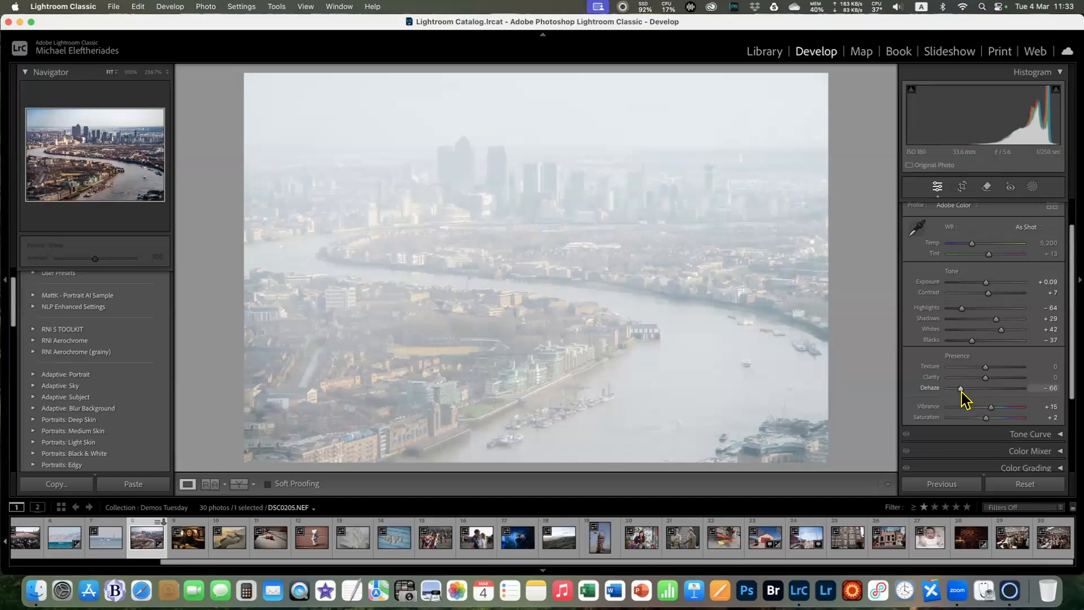
drag(961, 391, 1011, 390)
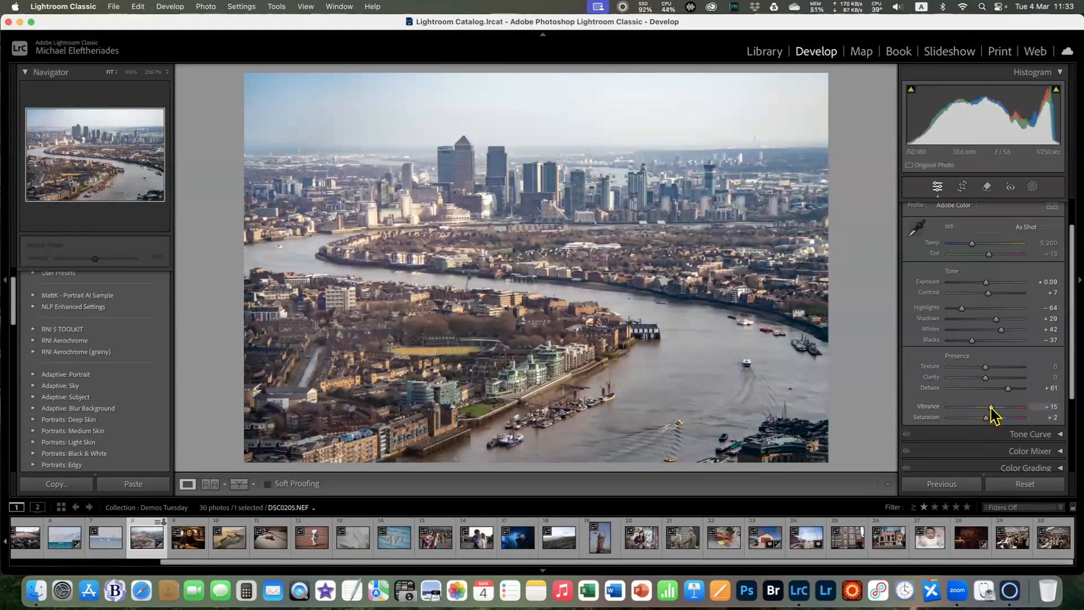
mouse_move(990, 408)
mouse_down()
mouse_move(978, 409)
mouse_move(985, 421)
mouse_up()
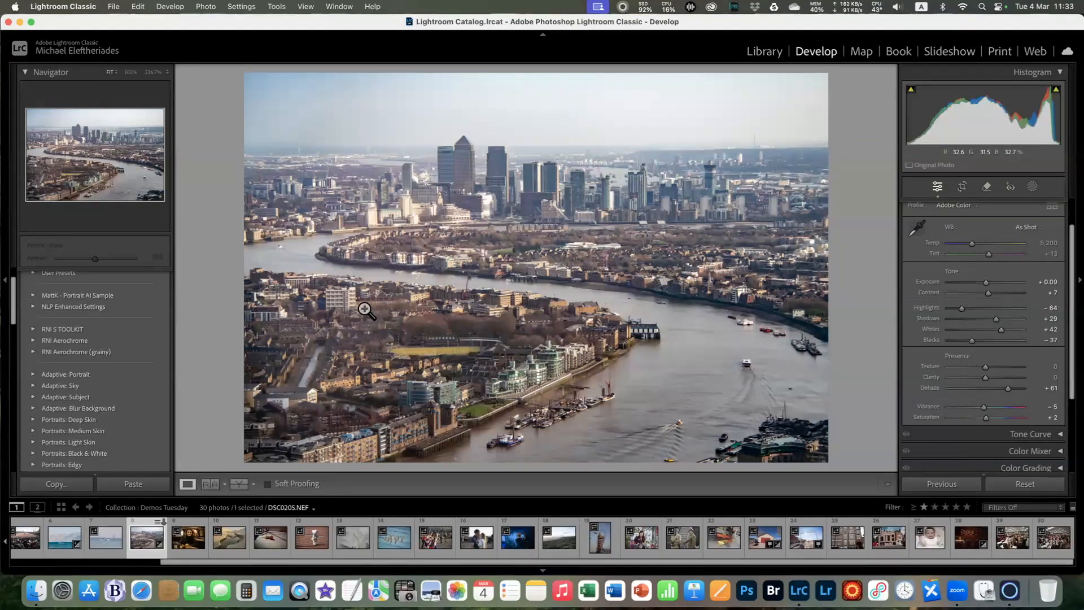
Apply automatic tone to the windsurfing photo DSC7226.NEF
click(104, 539)
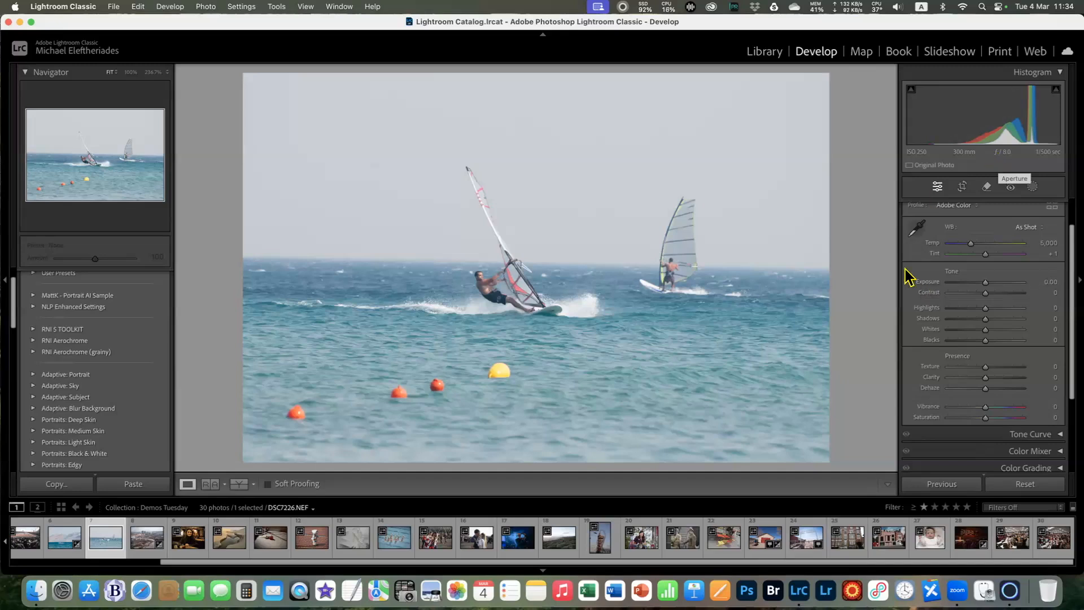
scroll(960, 356, up, 2)
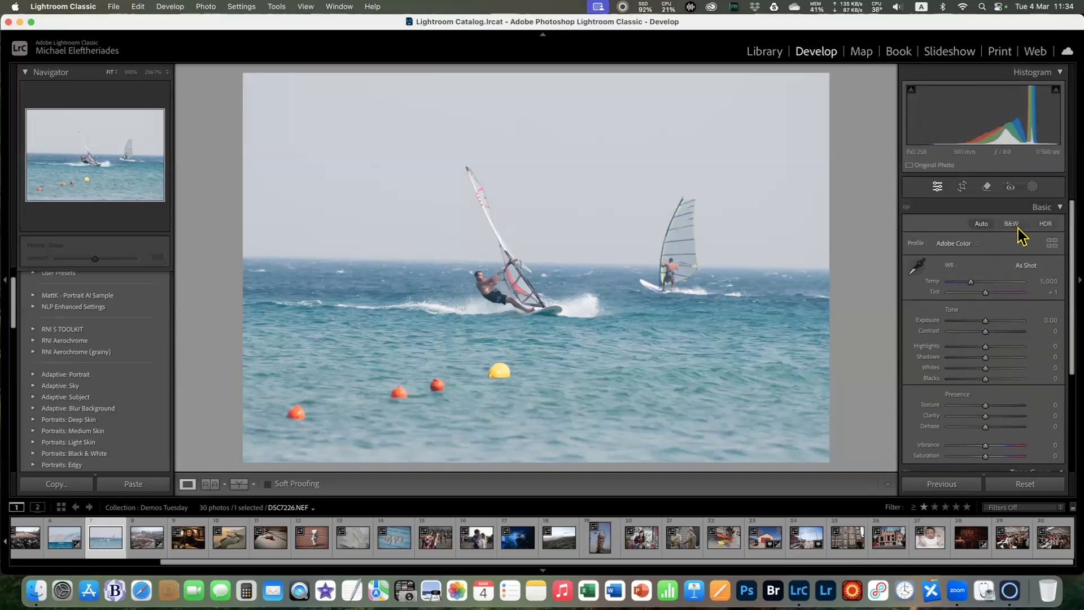
click(982, 225)
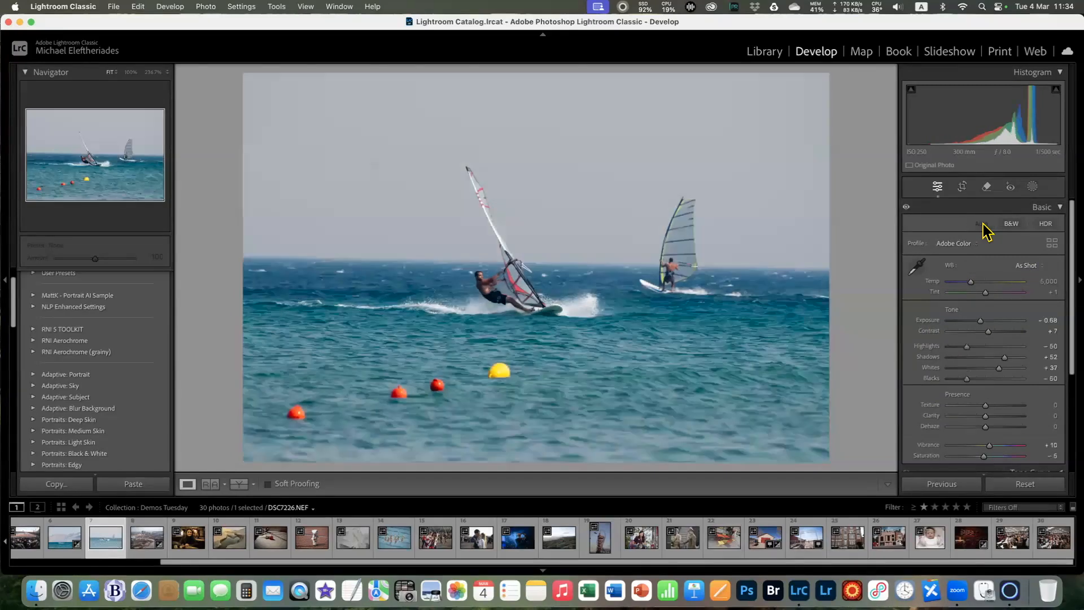
Reset the windsurfing photo's Whites, Blacks, Vibrance and Saturation to 0
double_click(999, 368)
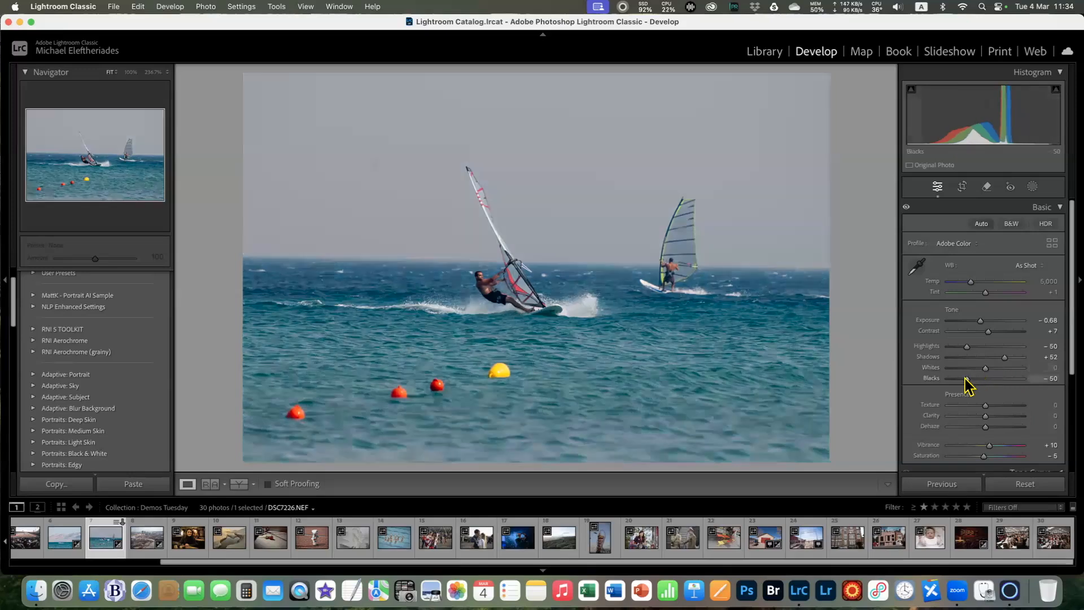
double_click(967, 378)
scroll(1011, 405, down, 5)
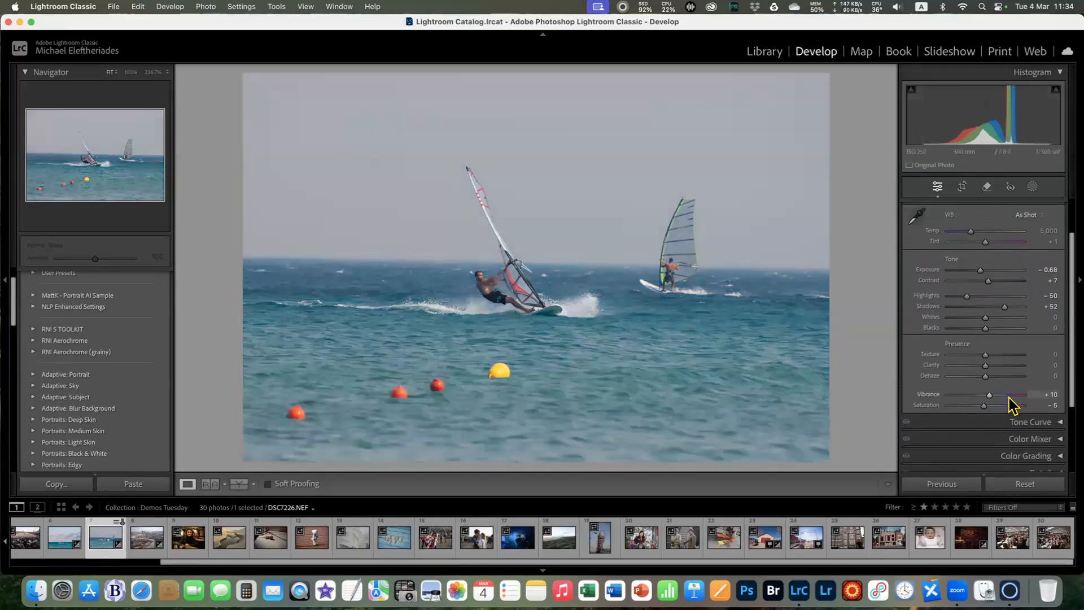
scroll(989, 367, up, 1)
double_click(984, 376)
double_click(990, 365)
Expand the Tone Curve, view its parametric, point and red channel curves, and leave it in parametric mode
click(1058, 392)
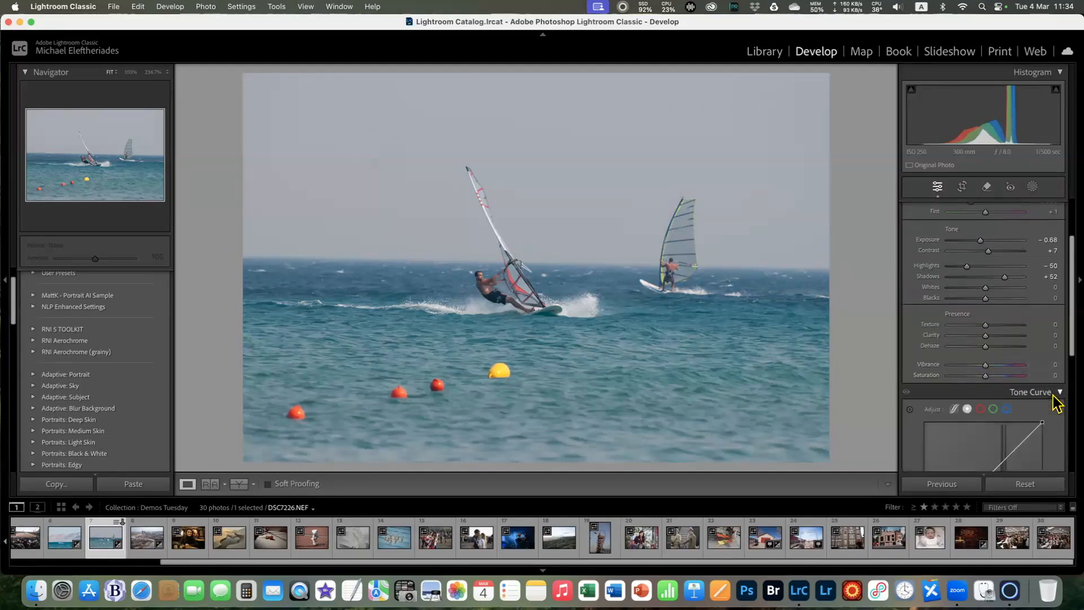
scroll(1050, 418, down, 3)
scroll(1051, 427, down, 6)
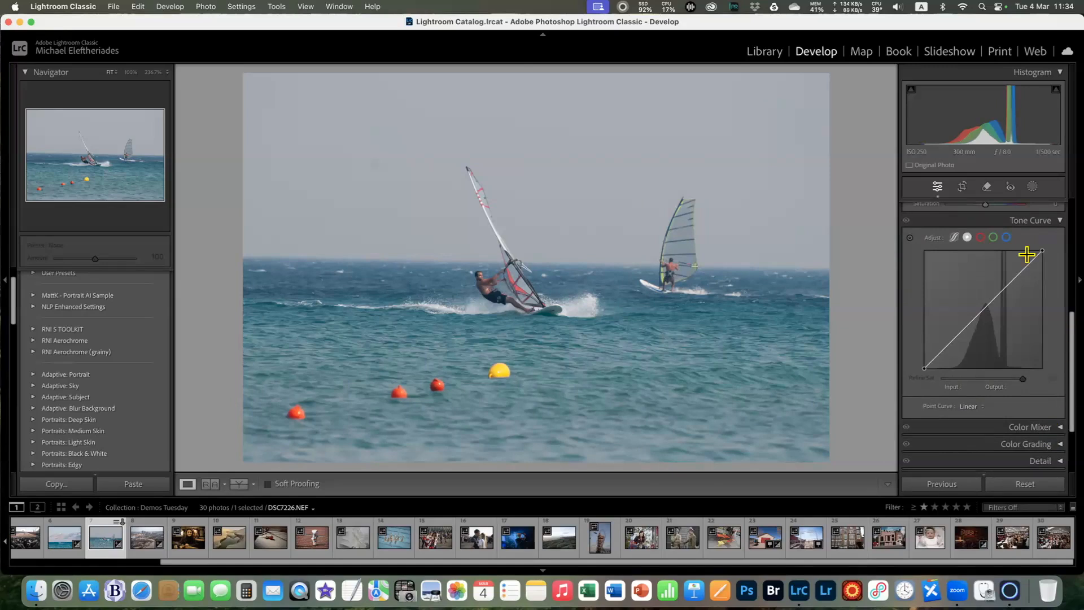
click(954, 238)
click(955, 238)
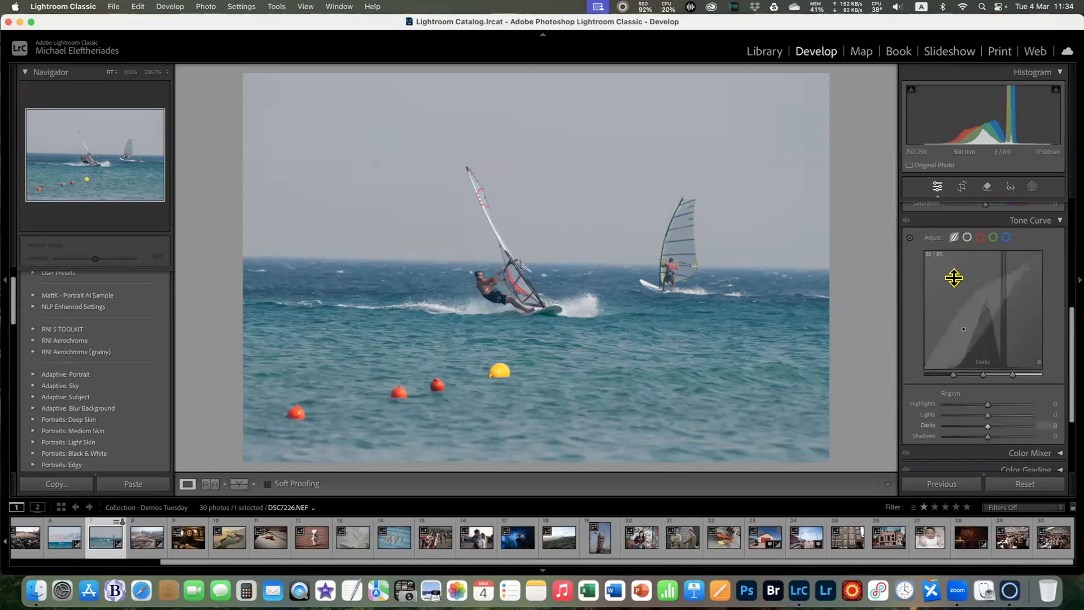
click(967, 238)
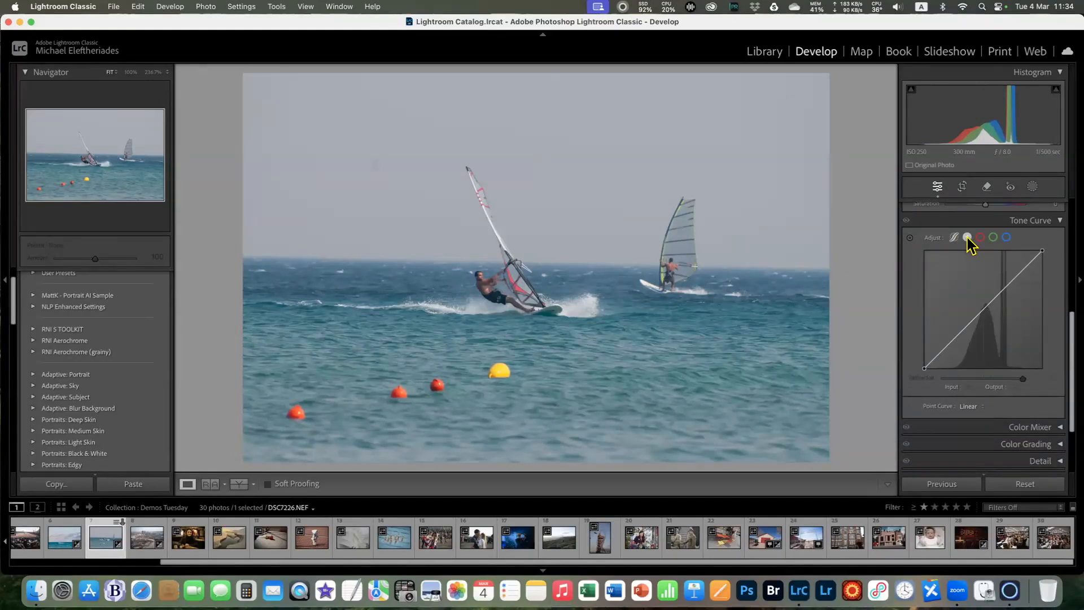
click(981, 237)
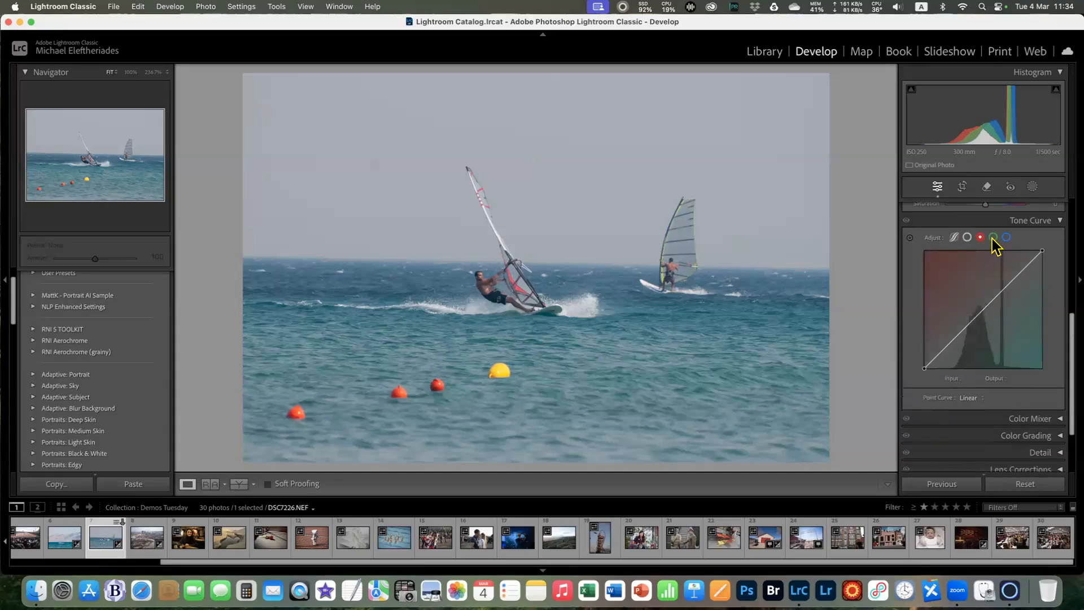
click(955, 237)
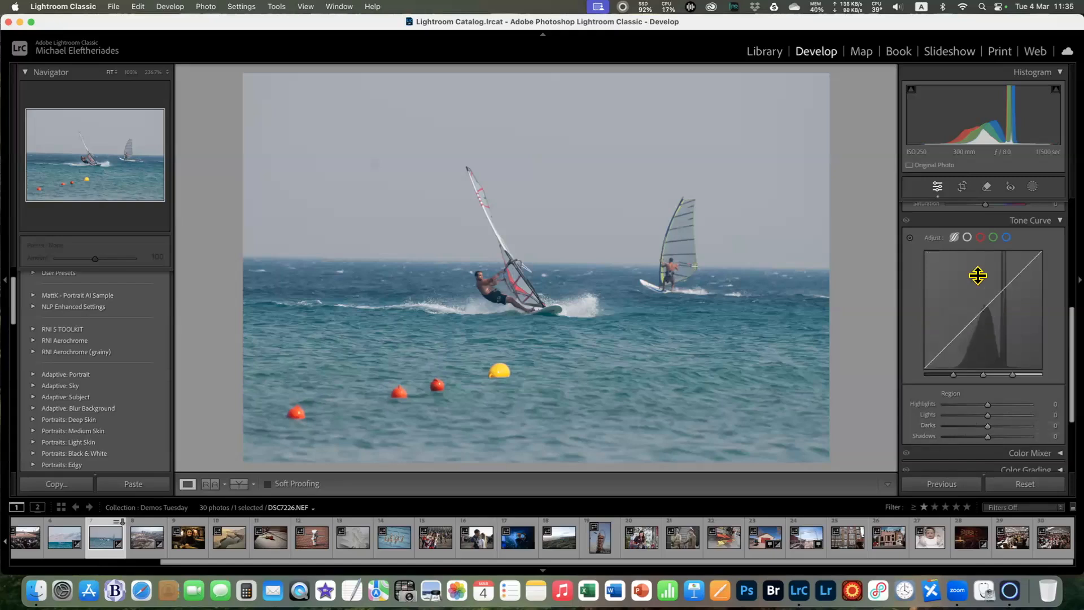
Set the windsurfing photo's Whites to +36 and Blacks to -67 using their automatic values
scroll(961, 309, up, 1)
scroll(961, 308, up, 3)
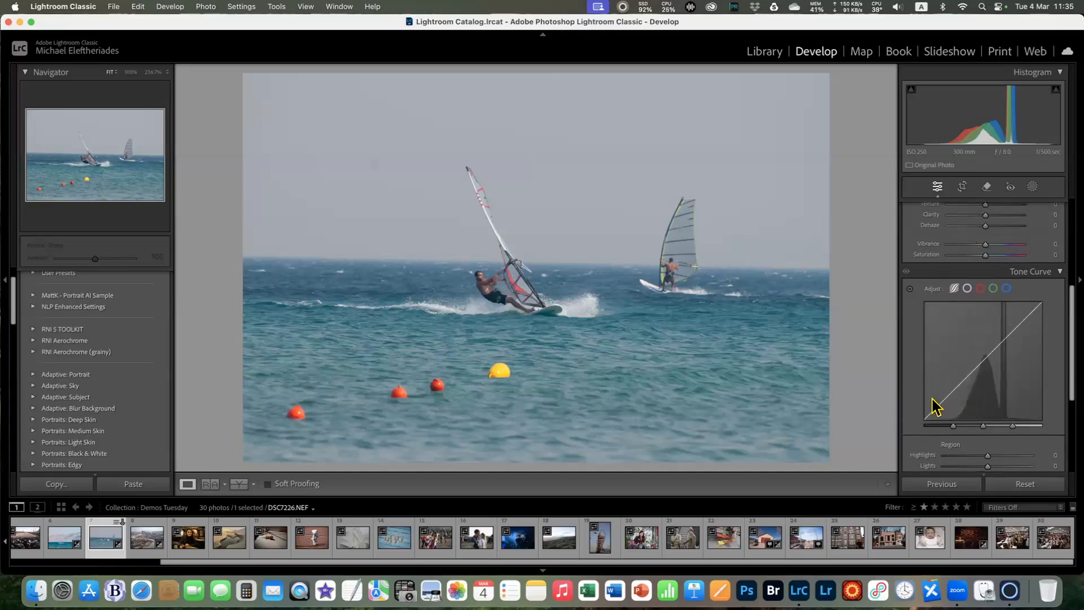
scroll(951, 394, up, 5)
scroll(969, 423, up, 10)
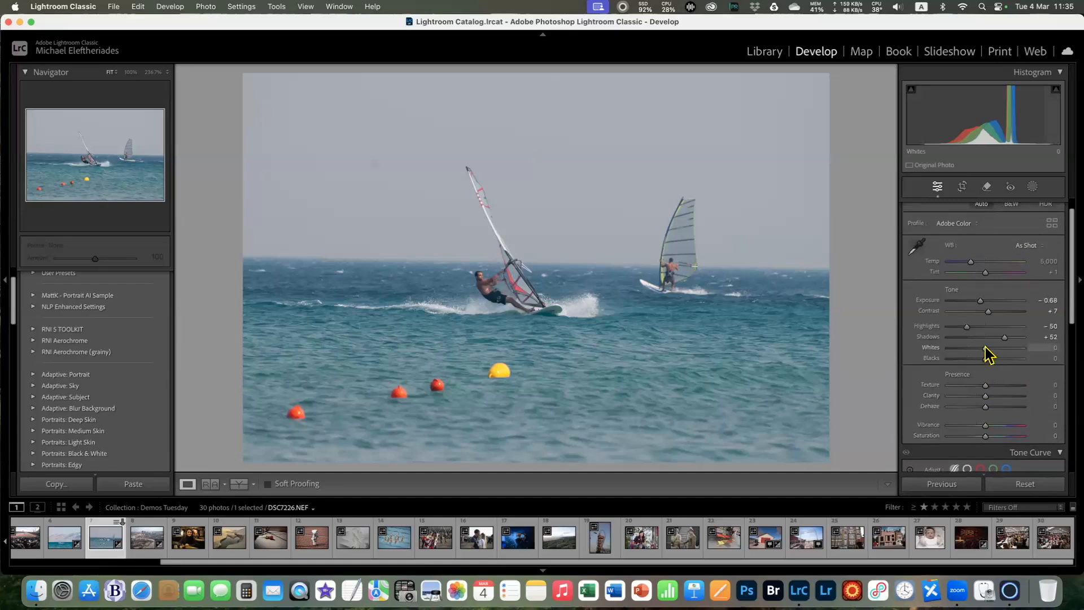
shift+double_click(986, 347)
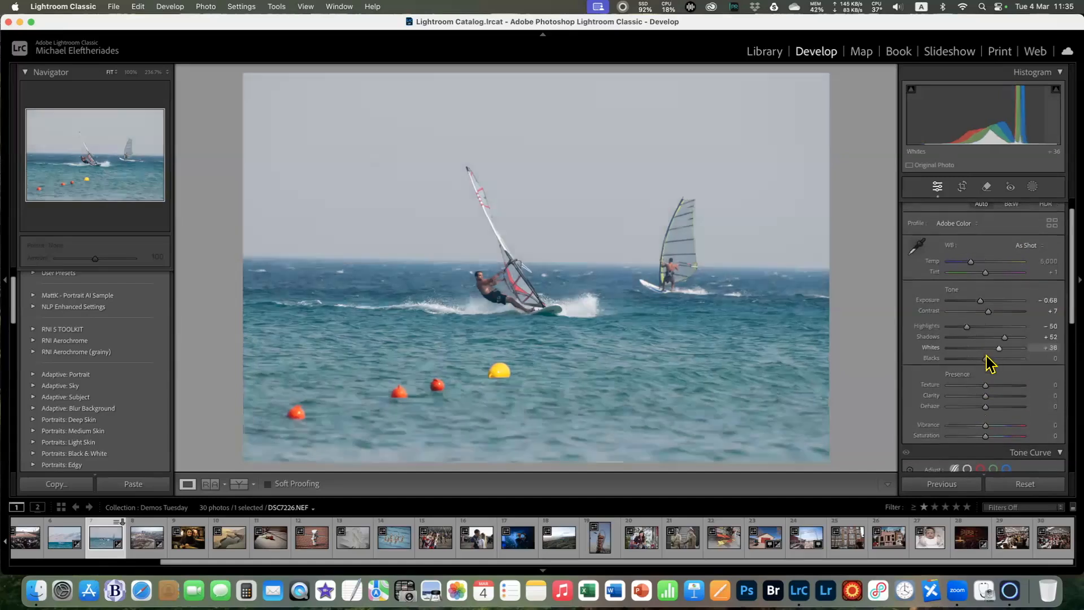
Reset the Basic Highlights and Shadows of the windsurfing photo to 0
scroll(1000, 386, down, 10)
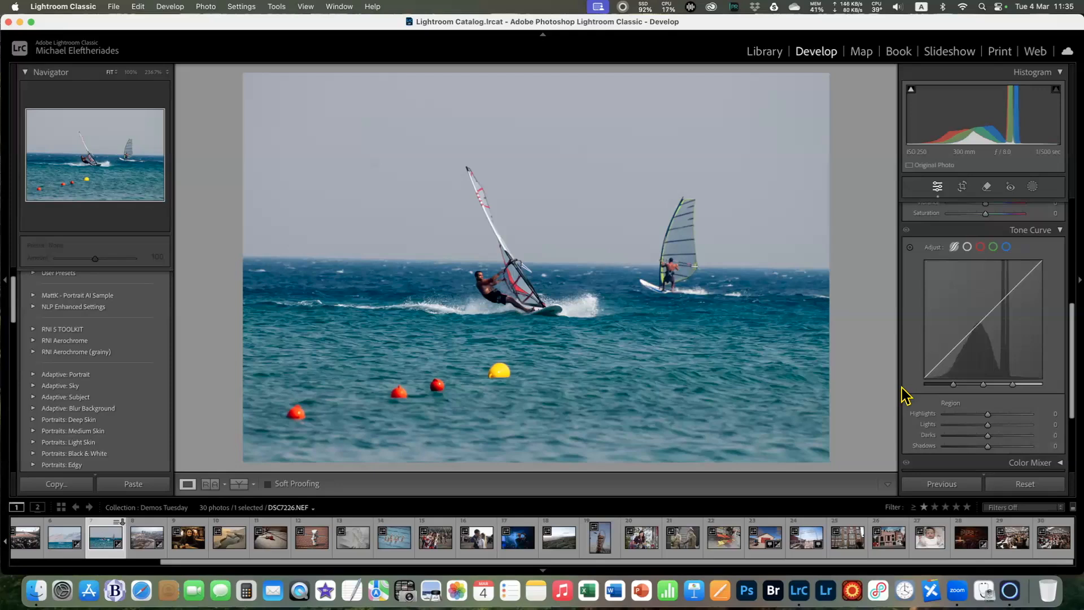
scroll(1000, 395, up, 5)
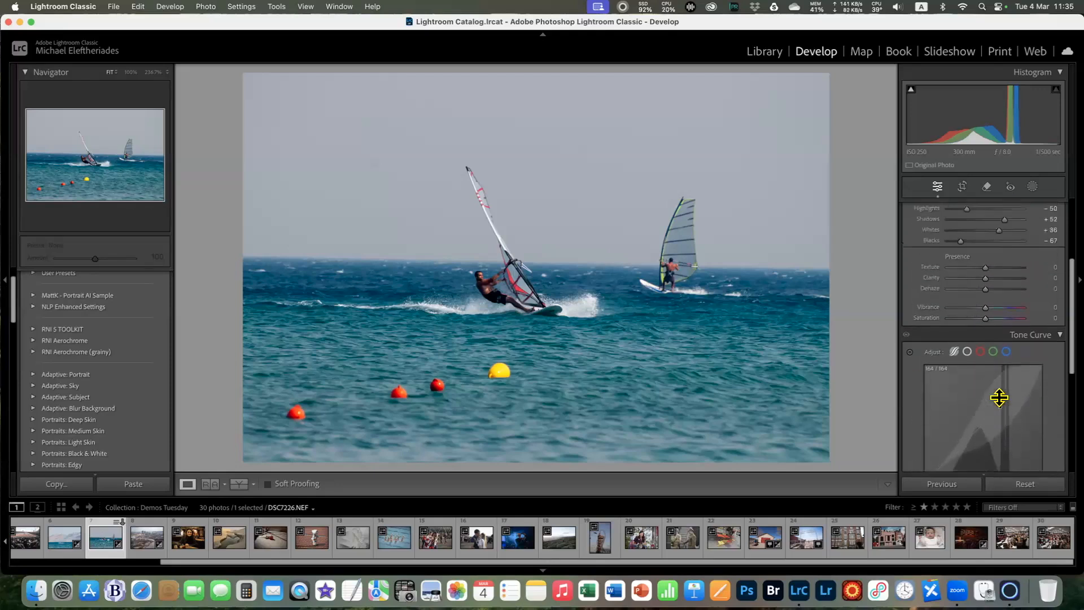
scroll(1000, 398, up, 2)
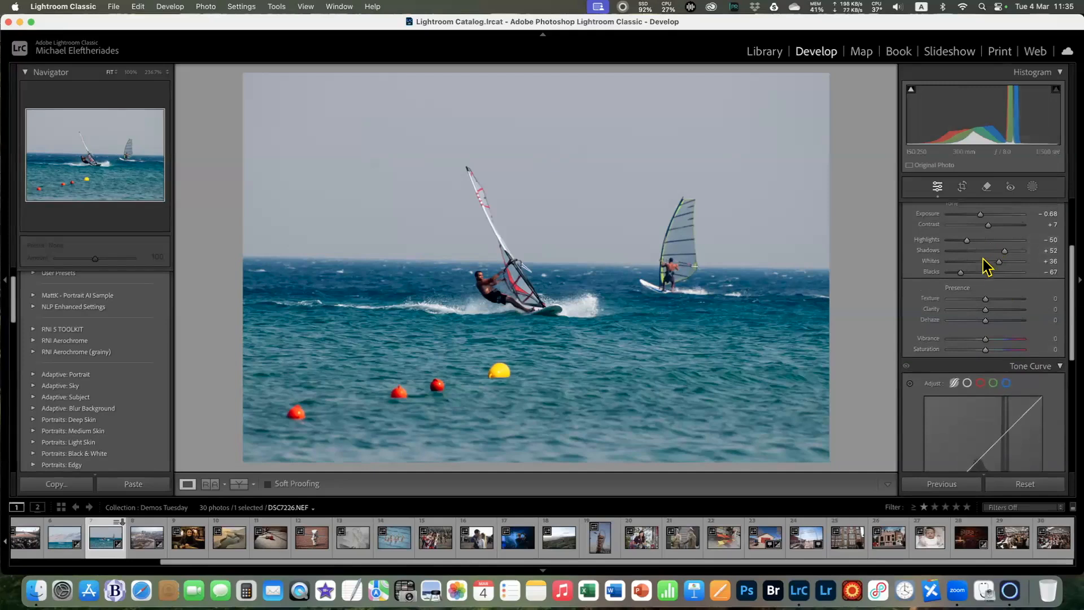
double_click(966, 240)
drag(1004, 251, 985, 250)
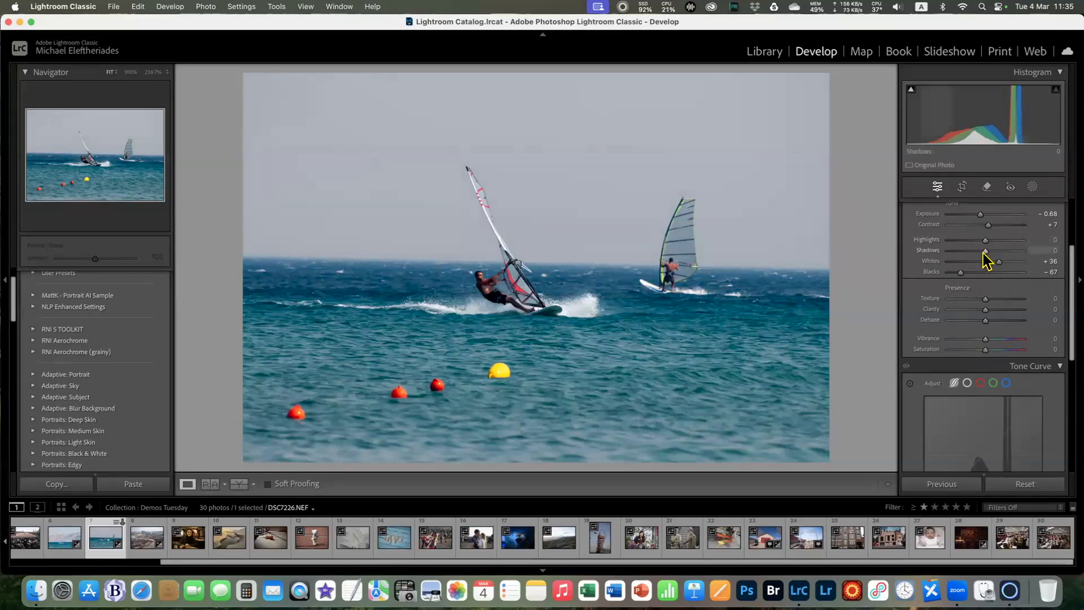
Adjust the parametric tone curve to Highlights +2, Lights +9, Darks -16 and Shadows -29
scroll(991, 389, down, 5)
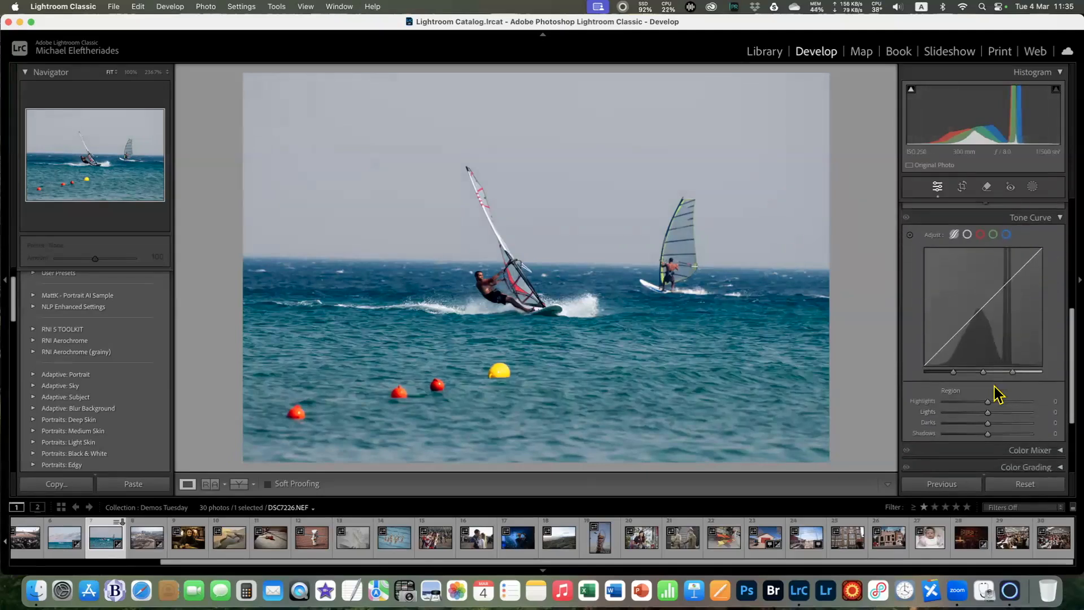
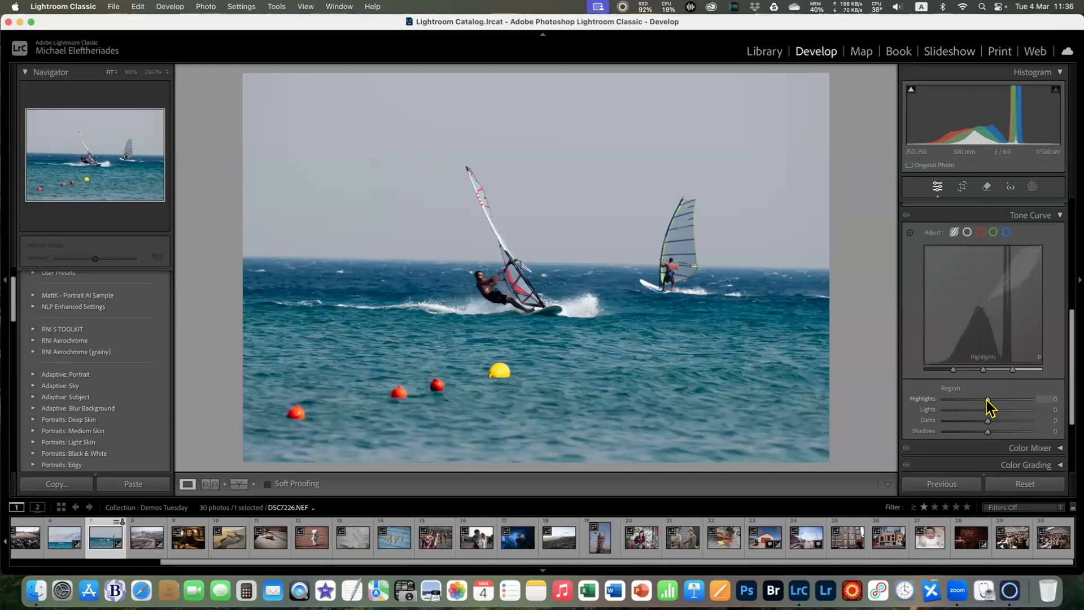
drag(987, 402, 974, 432)
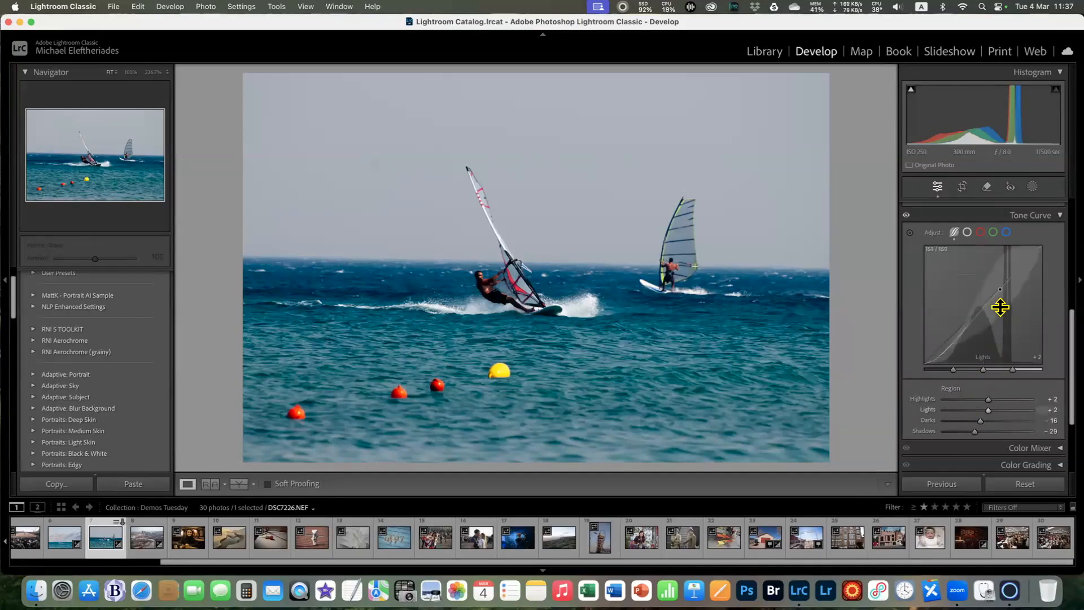
mouse_move(1002, 286)
mouse_down()
mouse_move(1002, 269)
mouse_move(1001, 284)
mouse_up()
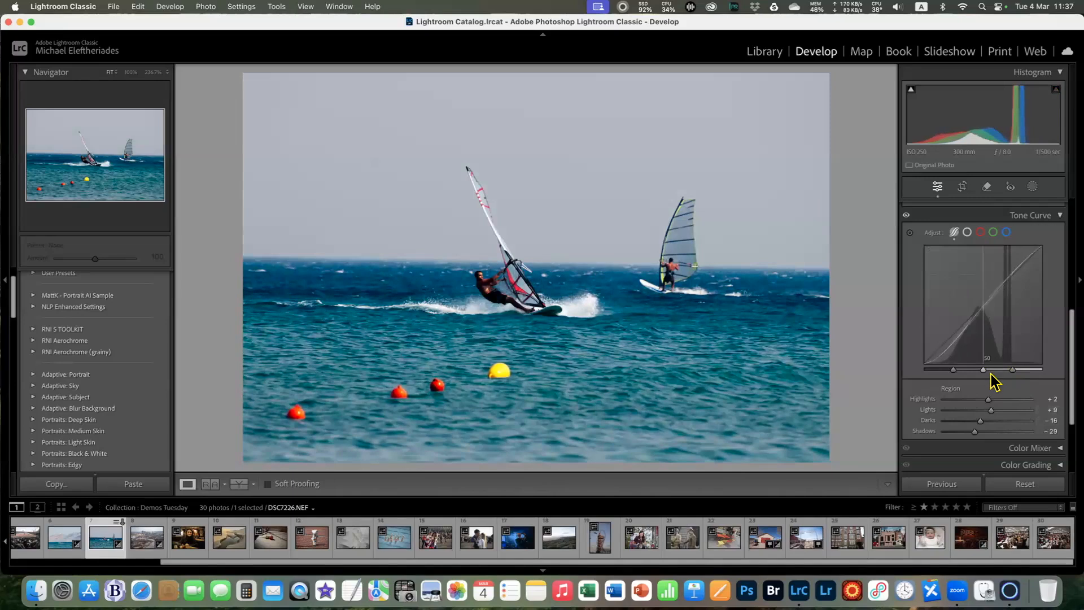
Shift the tone curve's range splits, with the middle one at 42, and set Highlights to +56, Lights to +16 and Darks to +35
drag(1012, 371, 947, 371)
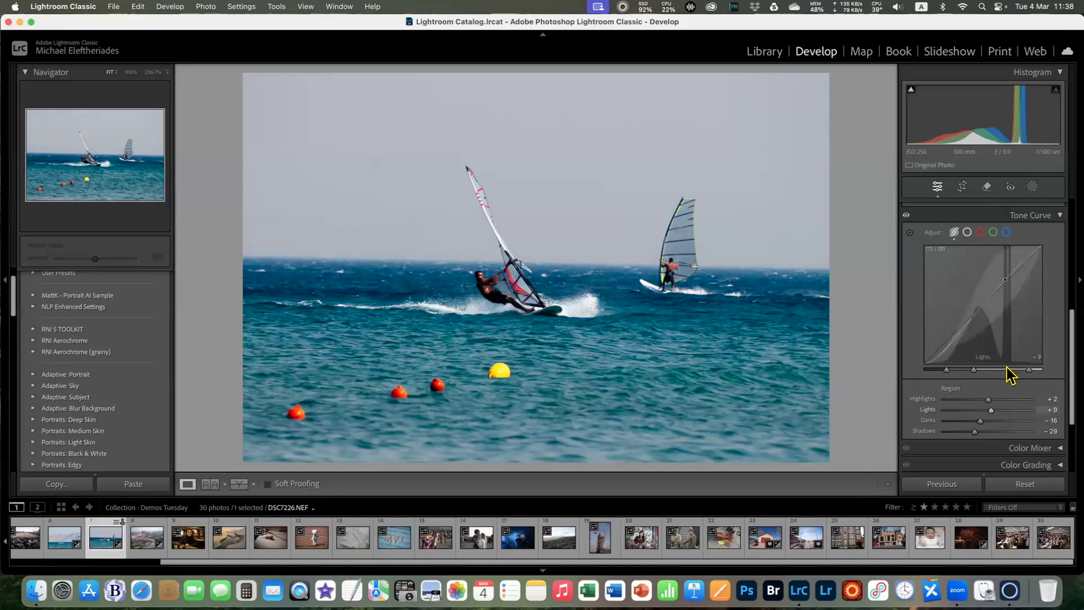
mouse_move(1008, 284)
mouse_down()
mouse_move(1008, 261)
mouse_move(1009, 297)
mouse_move(1009, 266)
mouse_up()
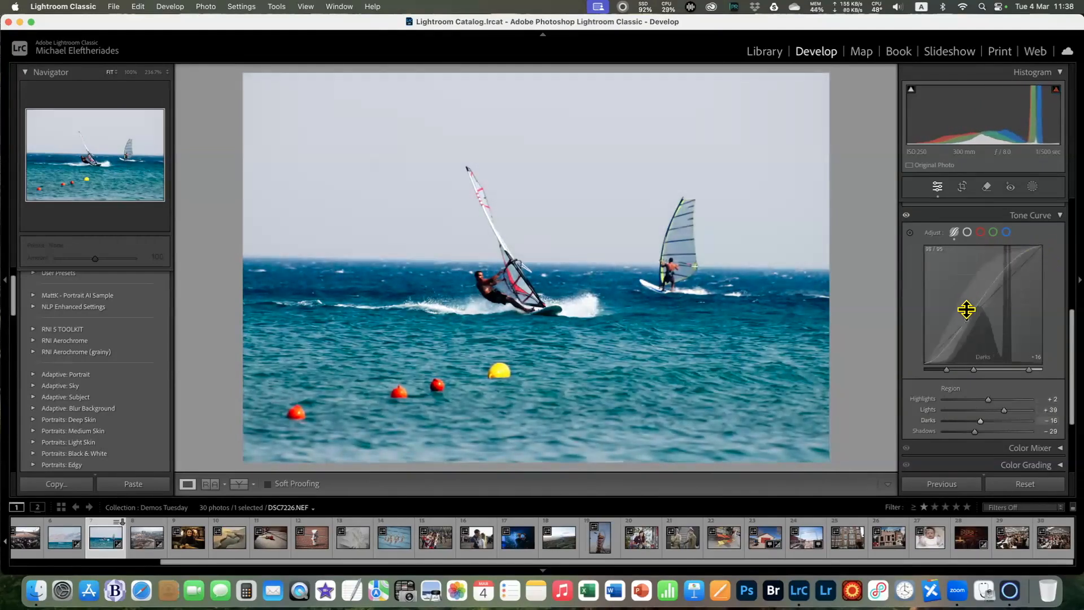
drag(973, 311, 985, 347)
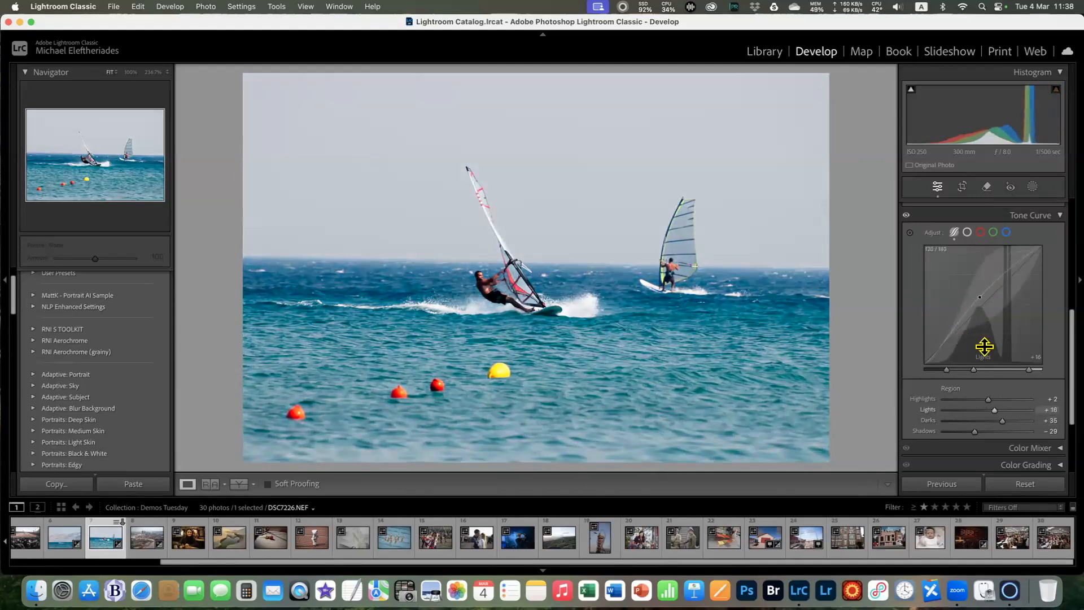
scroll(1026, 364, down, 3)
scroll(1019, 375, up, 3)
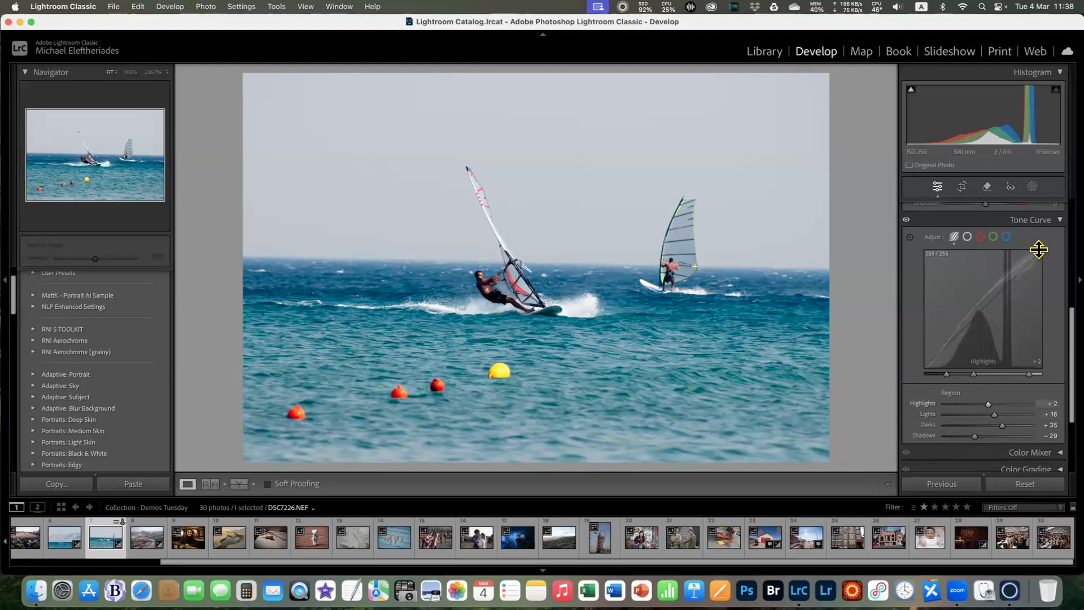
drag(1038, 249, 1034, 249)
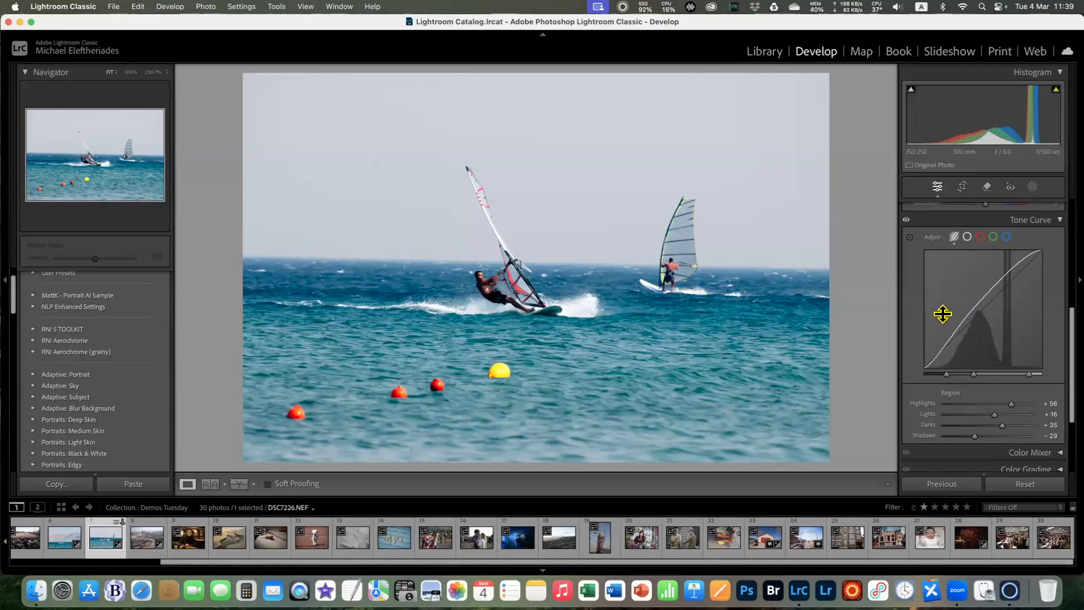
Reset all tone curve region values to 0 and move the middle and highlight range splits closer together around the midtones
double_click(951, 394)
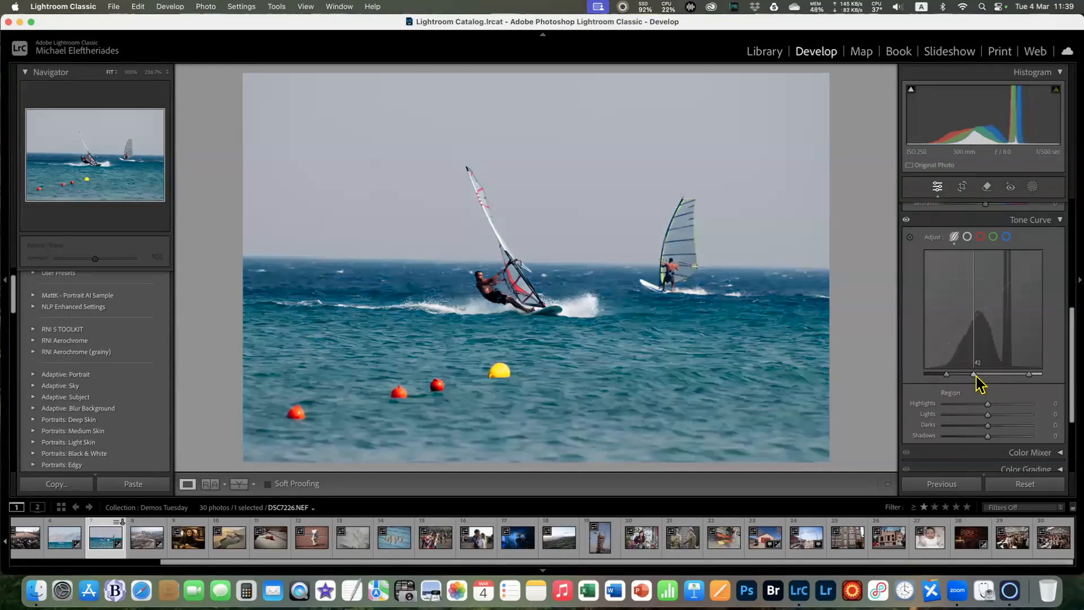
drag(1029, 375, 981, 375)
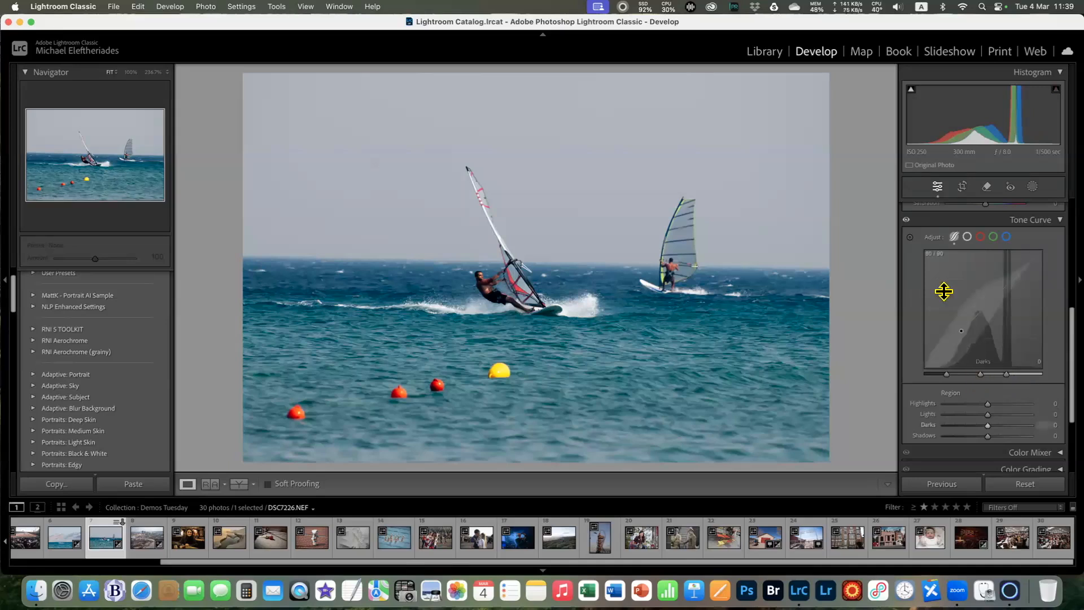
Switch the Tone Curve to the point curve and reset the Basic Whites and Blacks to 0
click(968, 238)
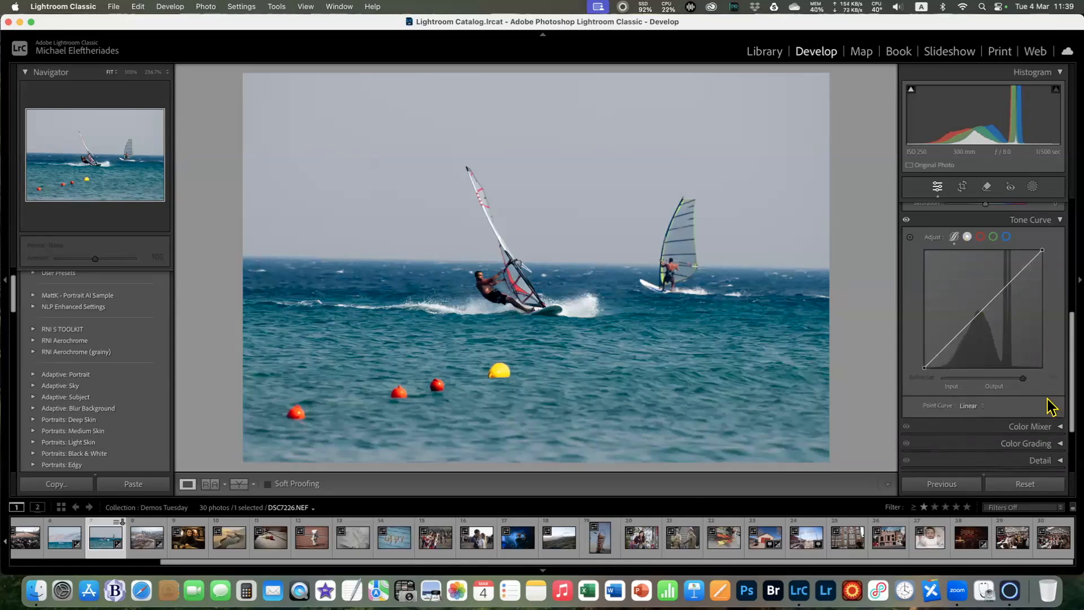
scroll(1037, 355, up, 2)
scroll(1038, 362, up, 4)
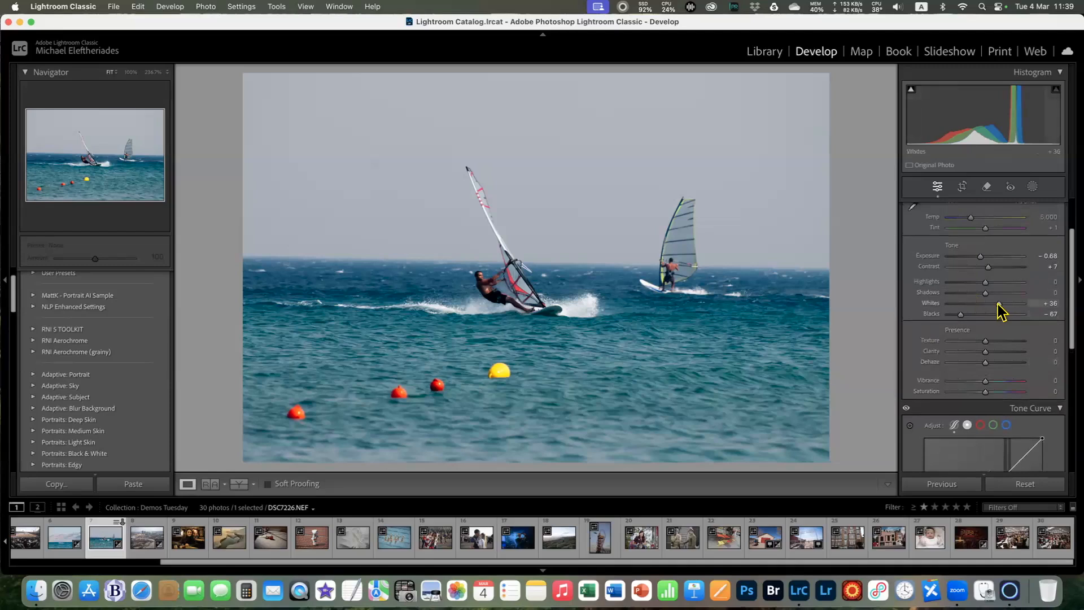
double_click(998, 304)
scroll(972, 323, up, 1)
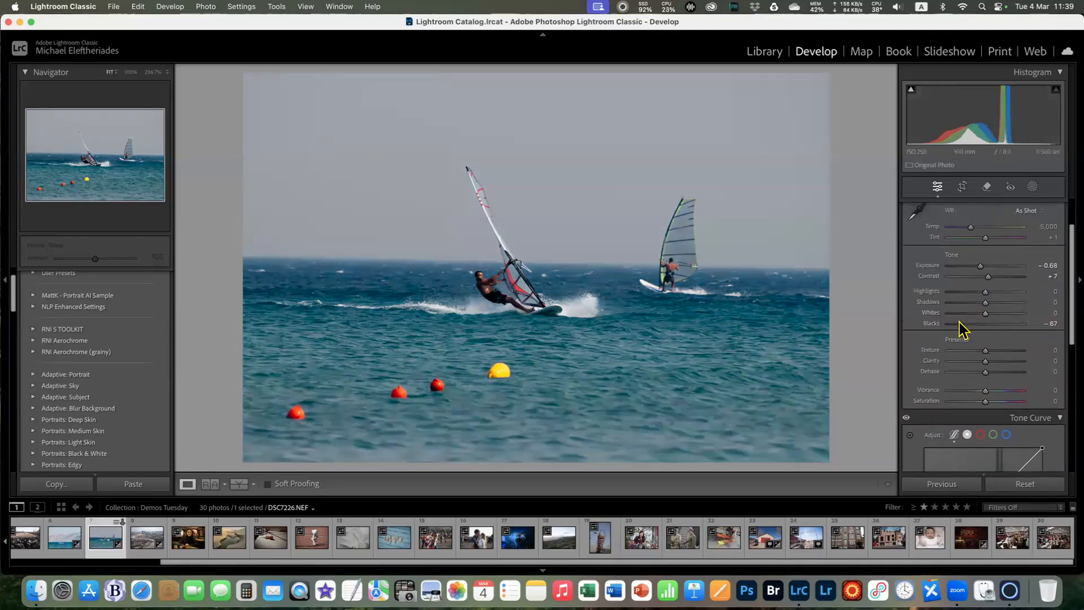
double_click(962, 326)
scroll(1014, 353, down, 6)
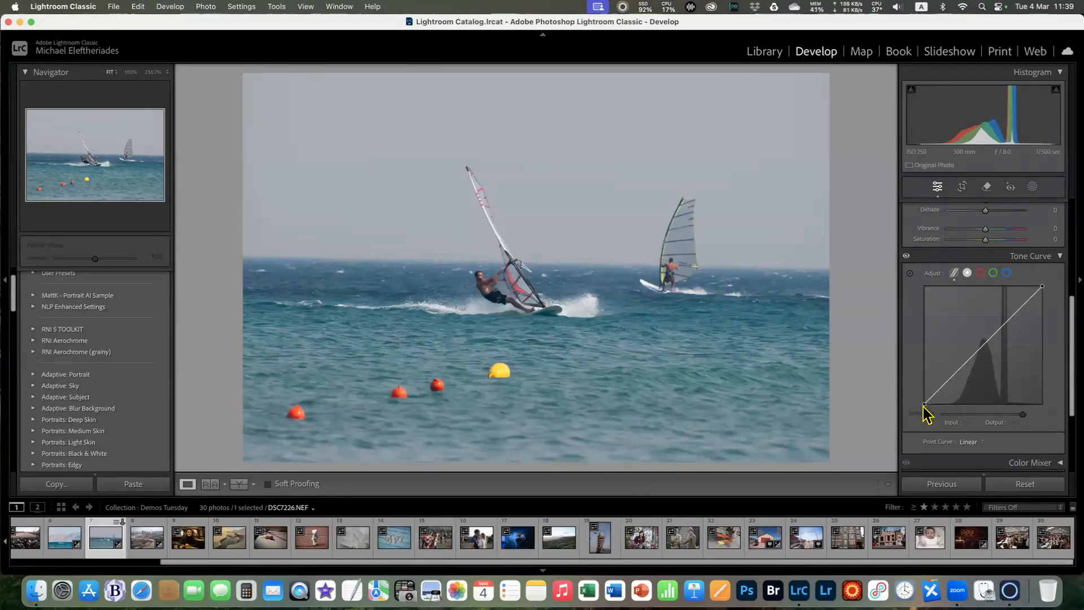
Pull the point curve's black and white endpoints inward, white at input 207, output 255, and add a shadow point at input 88, output 53
drag(923, 404, 954, 417)
drag(1042, 287, 1020, 279)
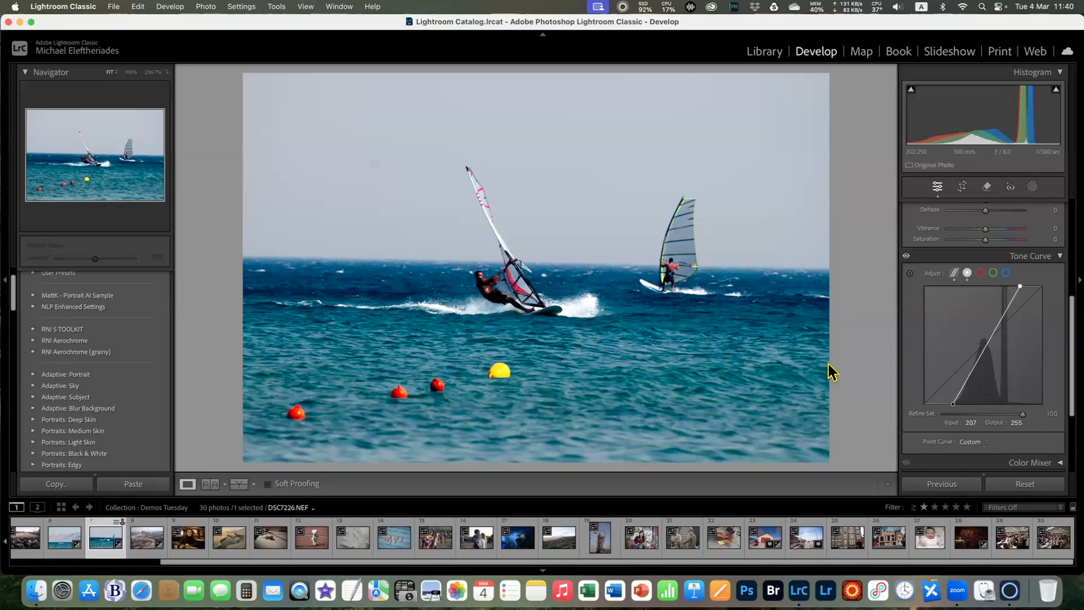
click(965, 381)
click(993, 334)
mouse_move(966, 381)
mouse_down()
mouse_move(976, 388)
mouse_move(984, 356)
mouse_move(966, 387)
mouse_up()
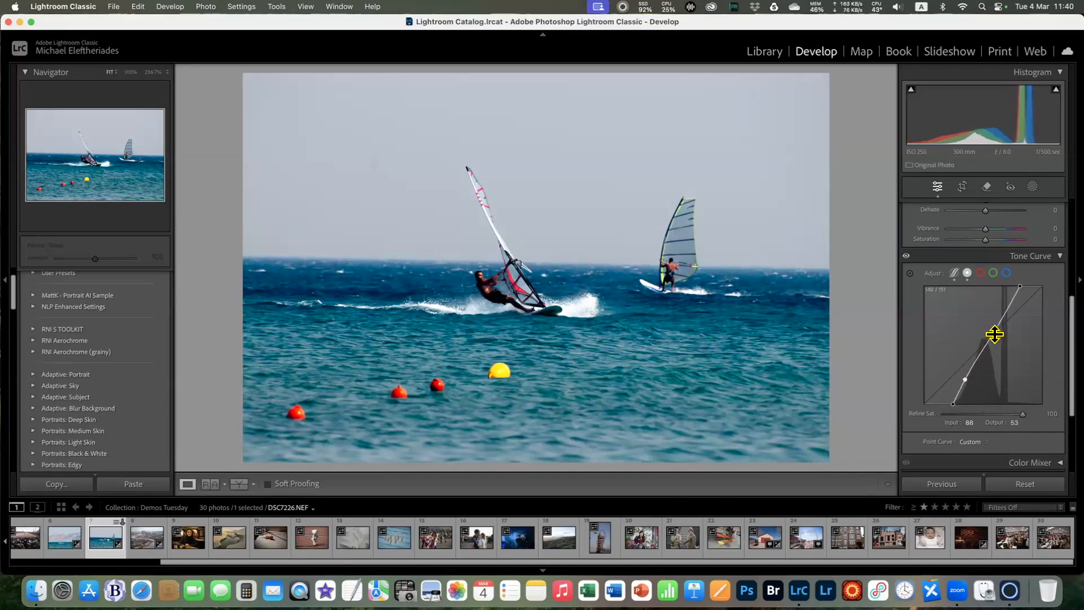
Add a midtone control point at input 133, output 122 on the point curve and delete it
drag(995, 333, 986, 351)
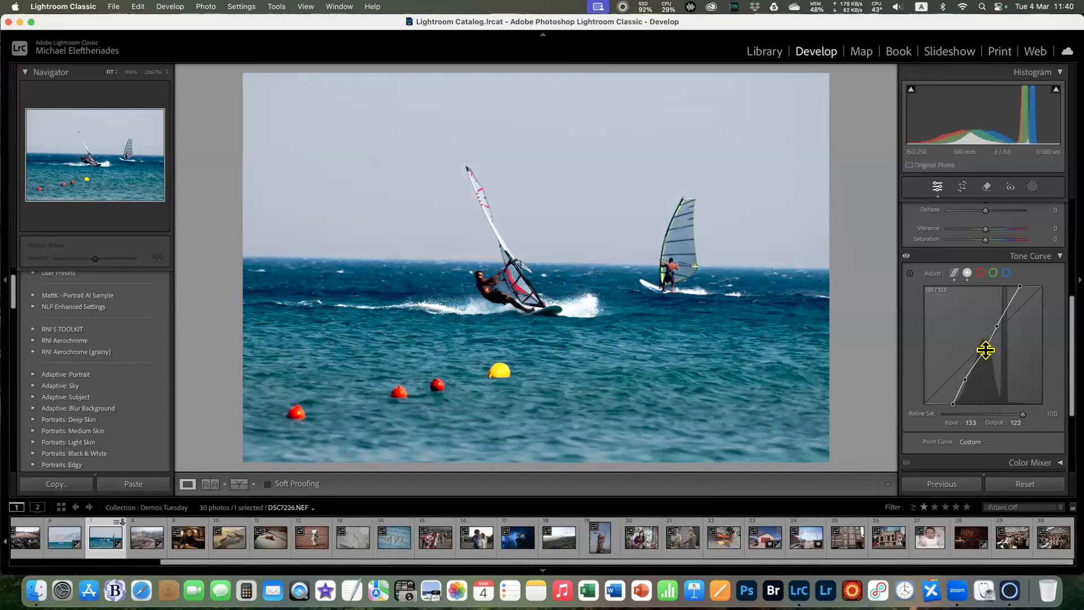
key(alt)
right_click(989, 356)
click(997, 354)
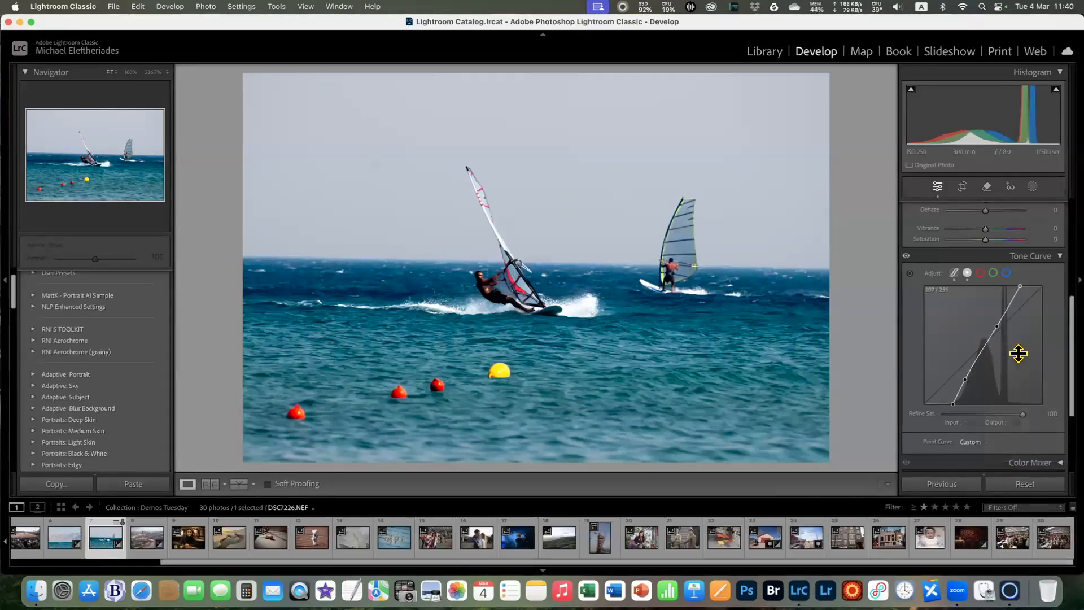
Add two midtone points above the curve's shadow point, one at input 123, output 134, and delete both
click(969, 377)
drag(968, 378, 982, 343)
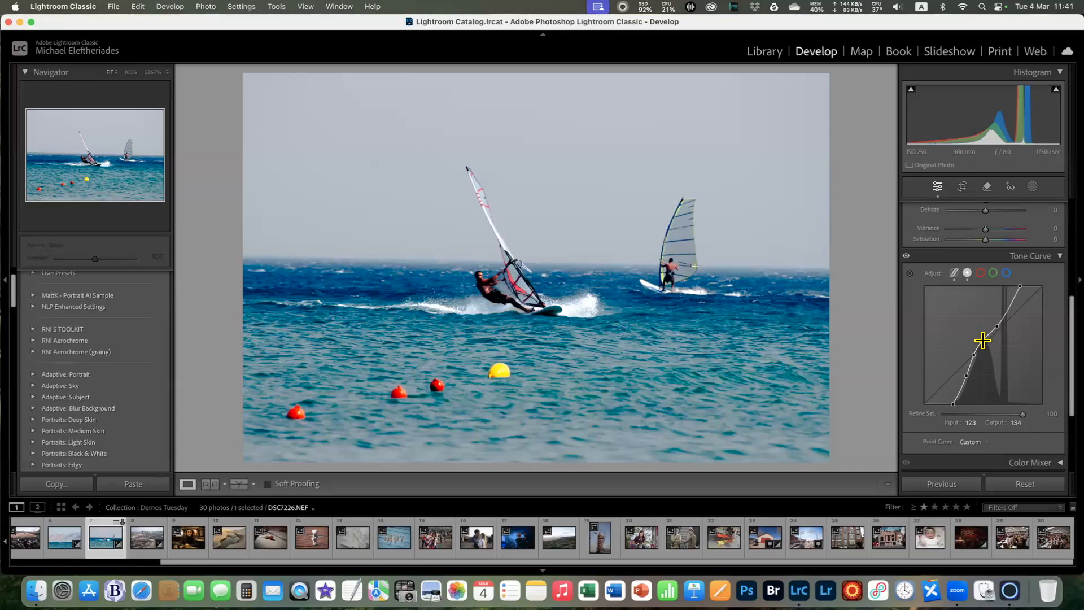
right_click(982, 342)
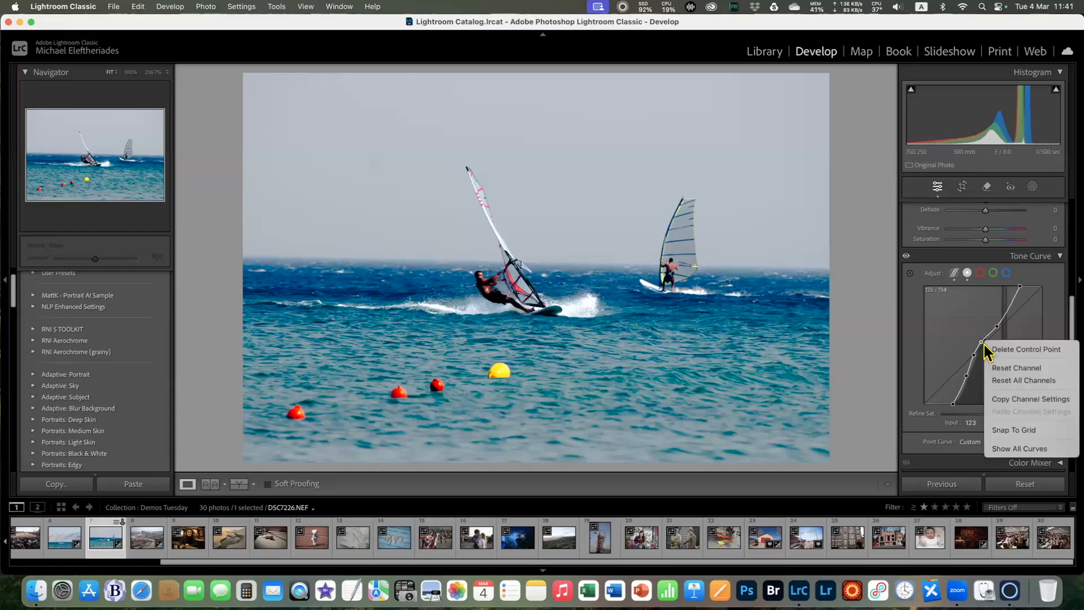
click(1014, 348)
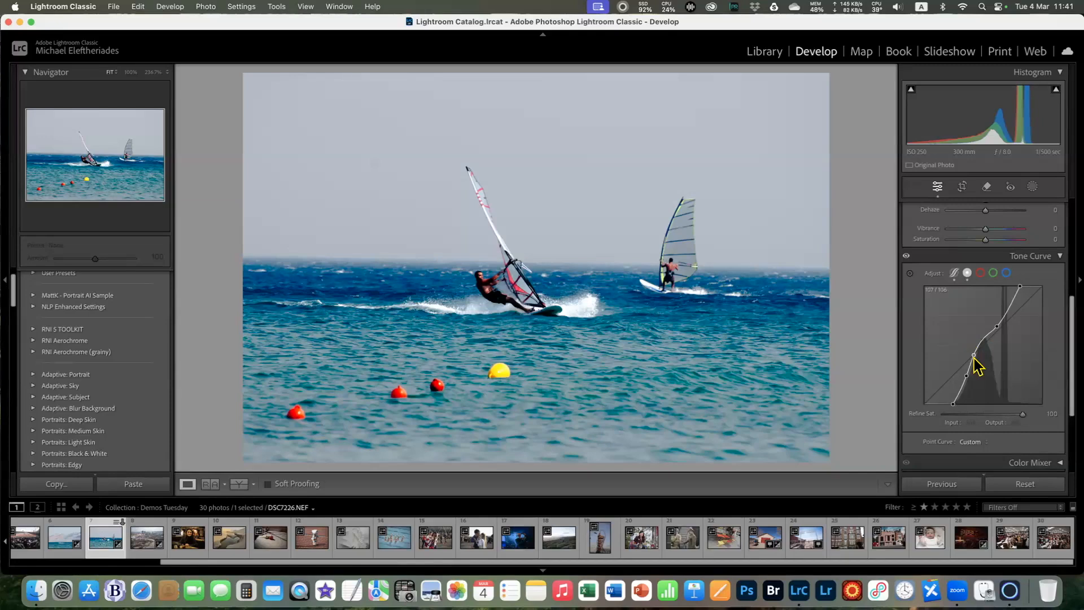
right_click(974, 355)
click(1000, 363)
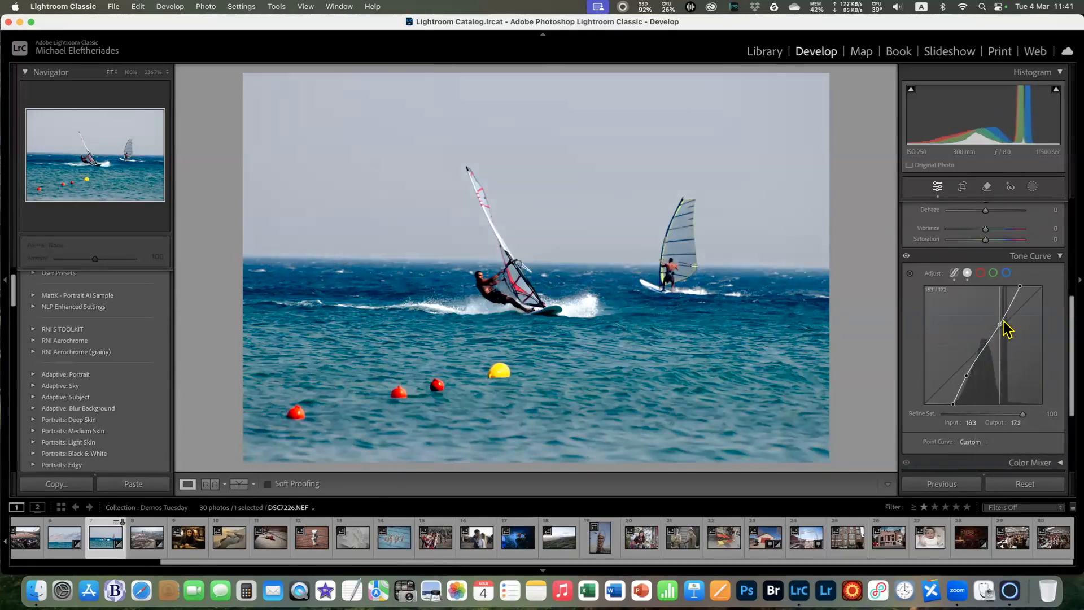
Raise the curve's highlight point to input 176, output 223 and move the lower point to input 116, output 103
drag(1005, 308, 1006, 300)
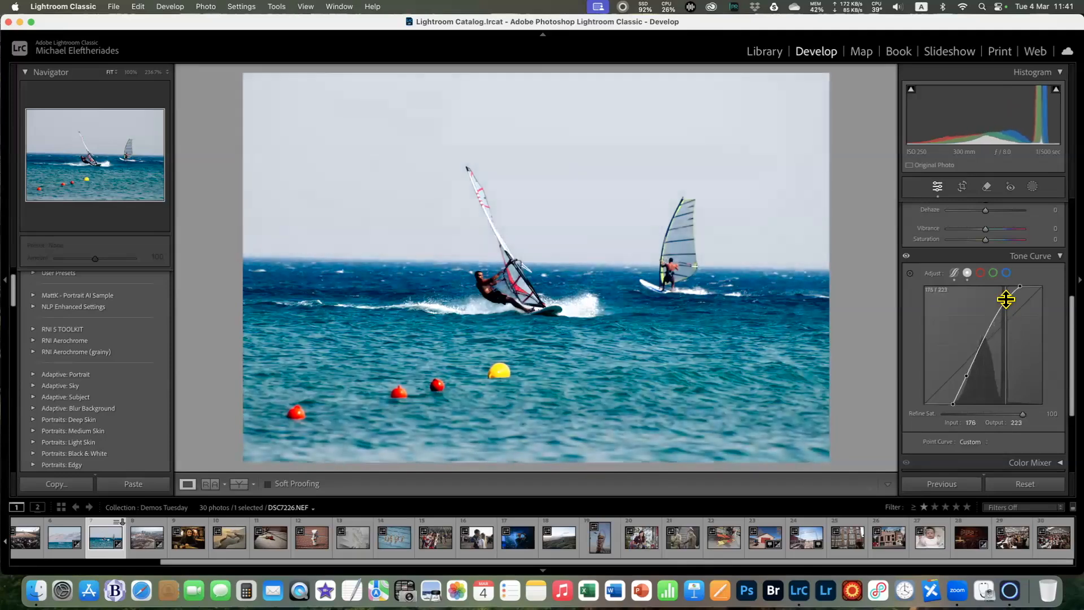
drag(967, 375, 989, 351)
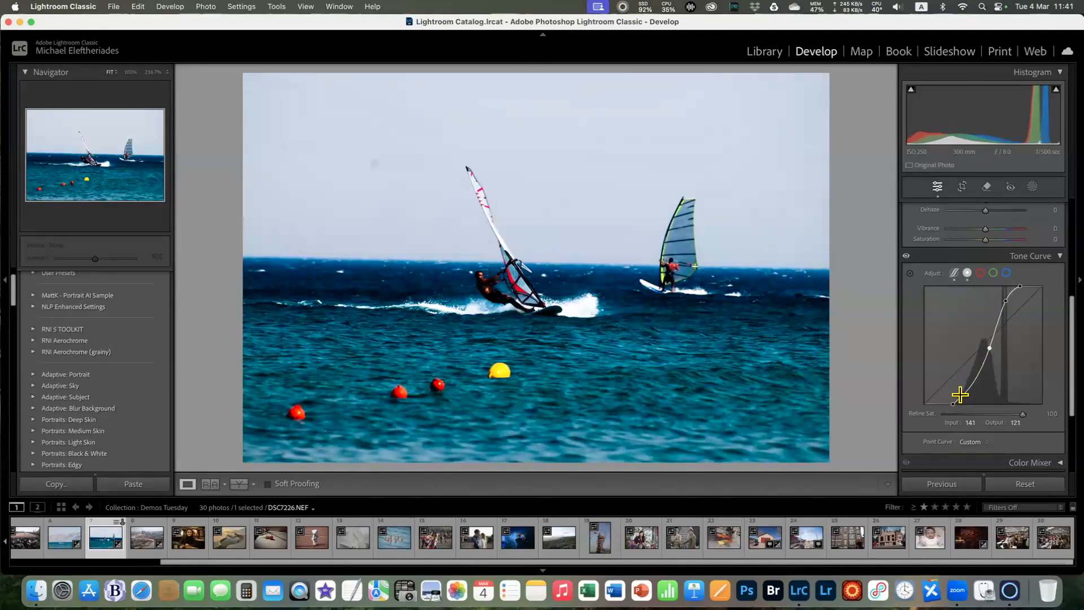
drag(952, 405, 949, 403)
drag(990, 351, 978, 353)
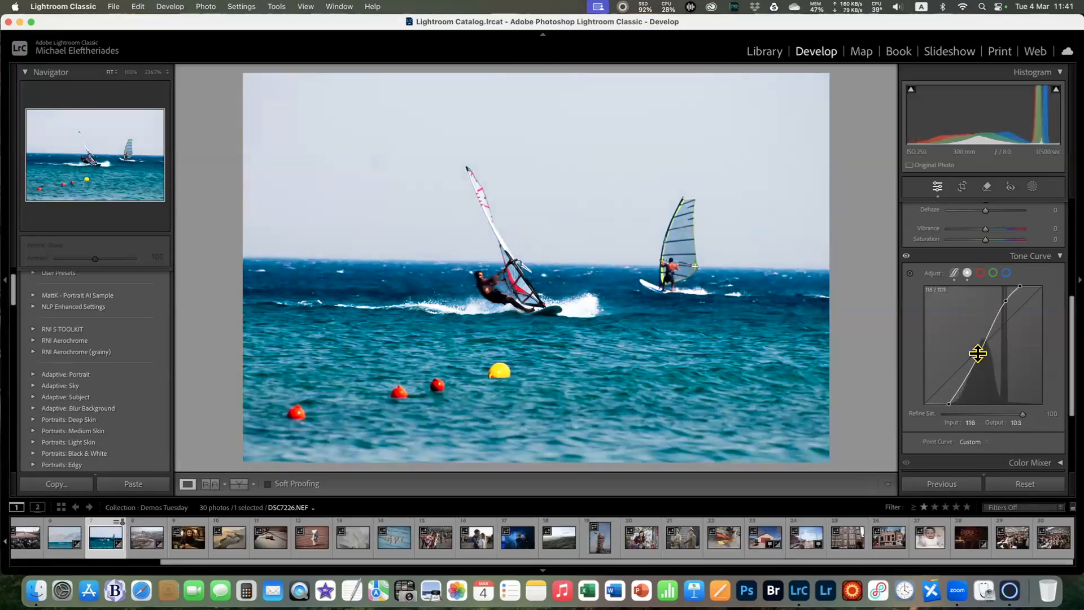
Reshape the curve's ends by lifting the darkest tones slightly and placing the white endpoint at input 219, output 255
drag(1008, 305, 998, 311)
drag(1025, 297, 1025, 311)
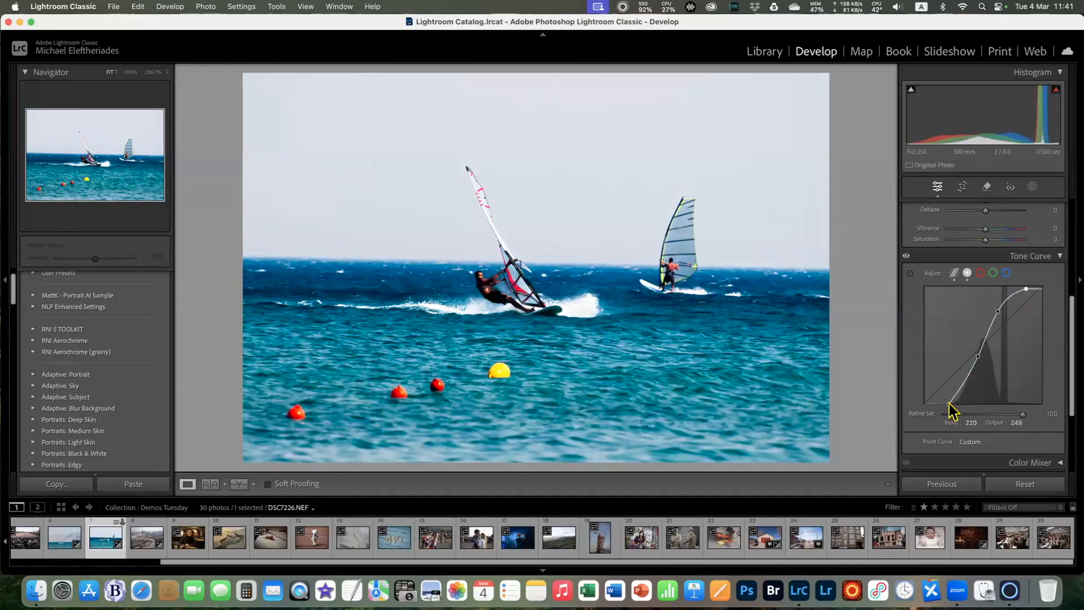
mouse_move(949, 404)
mouse_down()
mouse_move(924, 413)
mouse_move(926, 386)
mouse_move(955, 394)
mouse_up()
drag(1026, 290, 1026, 287)
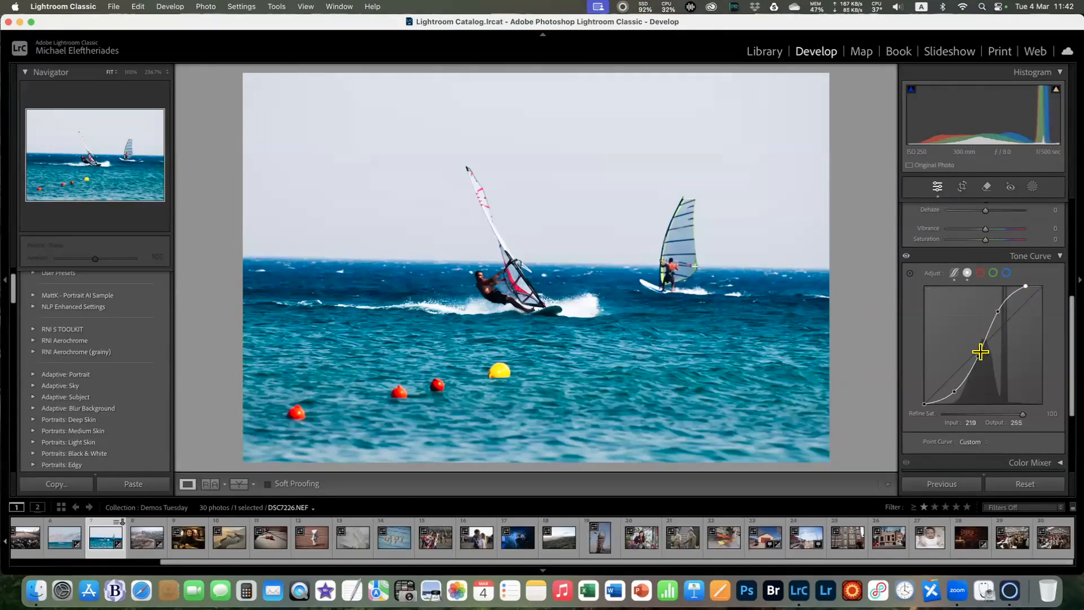
Steepen the curve's midtones with control points at input 114, output 84 and input 141, output 157
drag(980, 355, 990, 333)
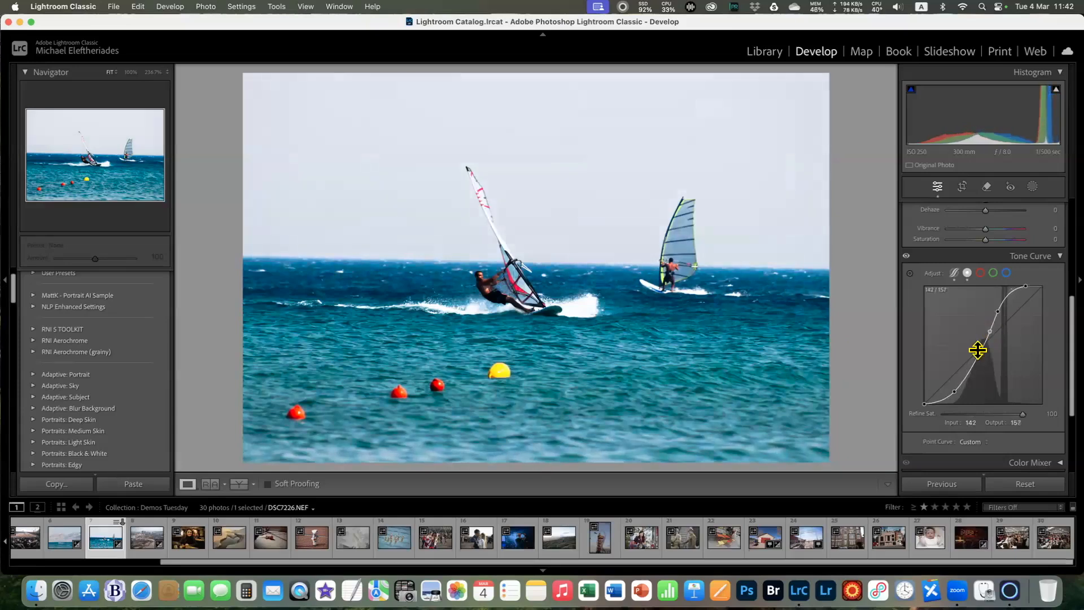
mouse_move(969, 373)
mouse_down()
mouse_move(967, 362)
mouse_move(973, 375)
mouse_move(977, 365)
mouse_up()
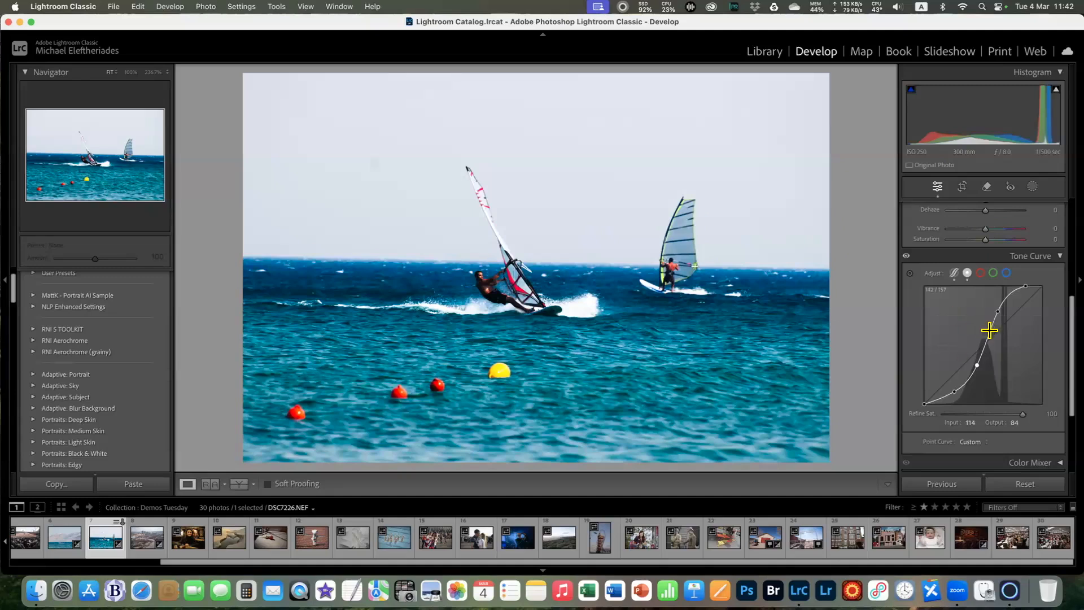
drag(991, 332, 989, 332)
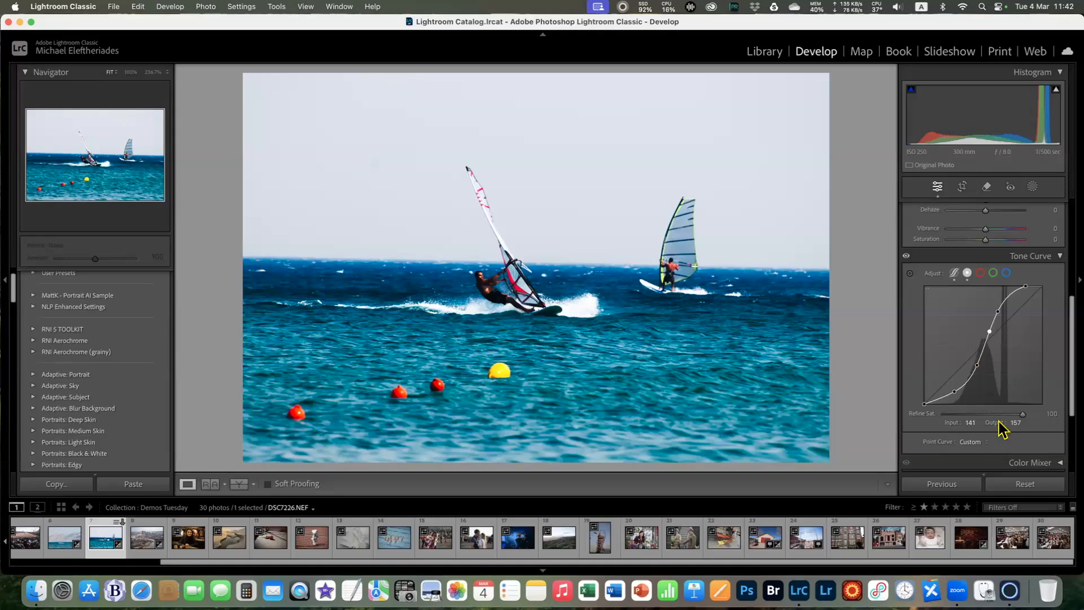
Lift the curve's darks by moving the lower midtone point to input 98, output 113
scroll(985, 436, down, 2)
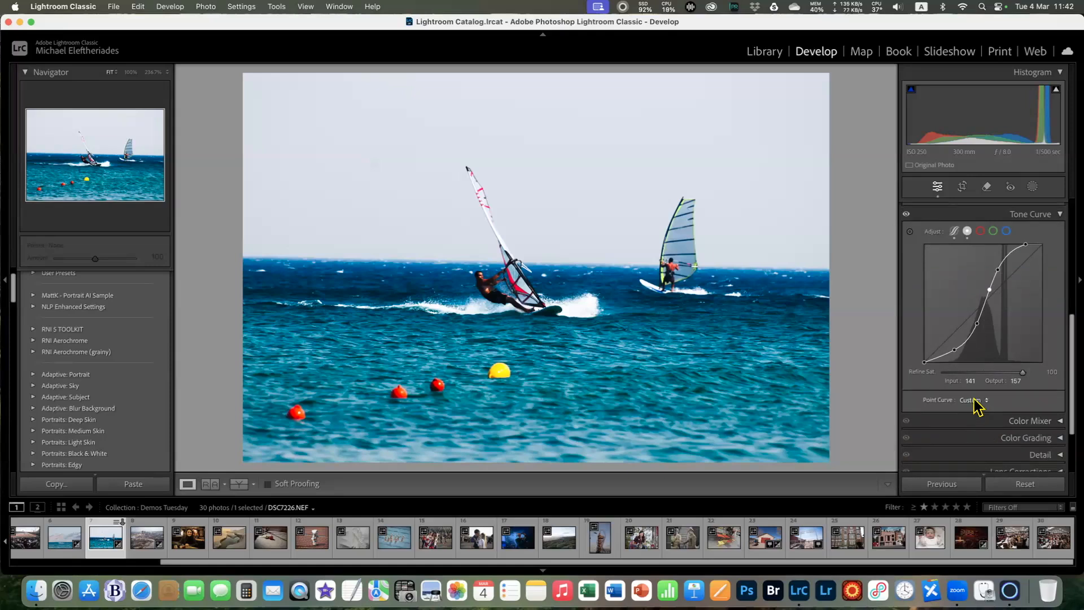
scroll(969, 382, up, 1)
click(954, 380)
drag(977, 355, 963, 345)
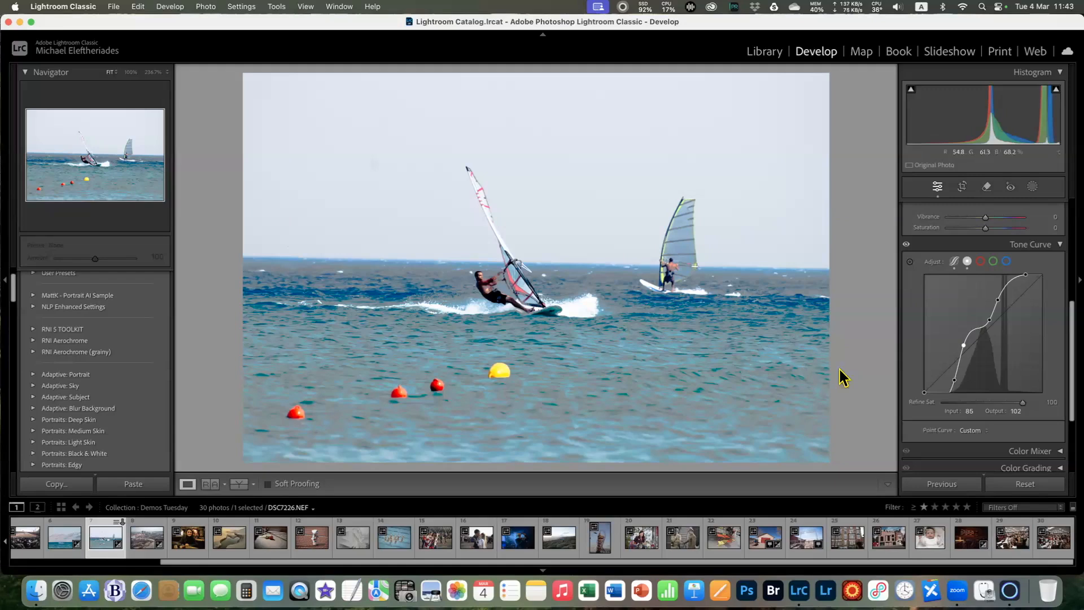
mouse_move(967, 340)
mouse_down()
mouse_move(968, 356)
mouse_move(959, 351)
mouse_move(963, 338)
mouse_move(972, 350)
mouse_up()
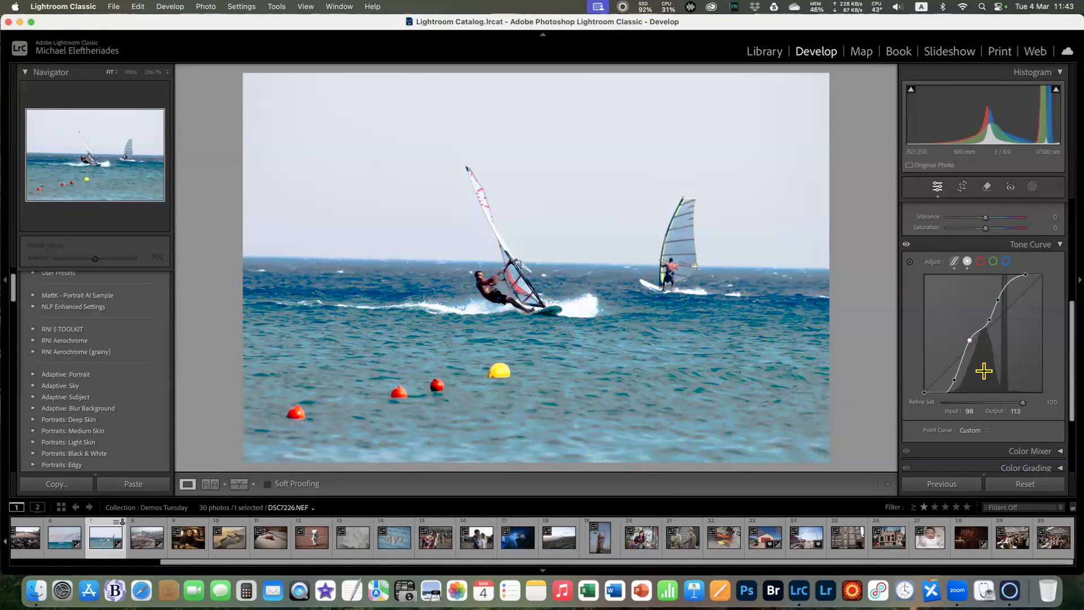
Reset the custom point curve to the Linear preset
scroll(996, 426, down, 3)
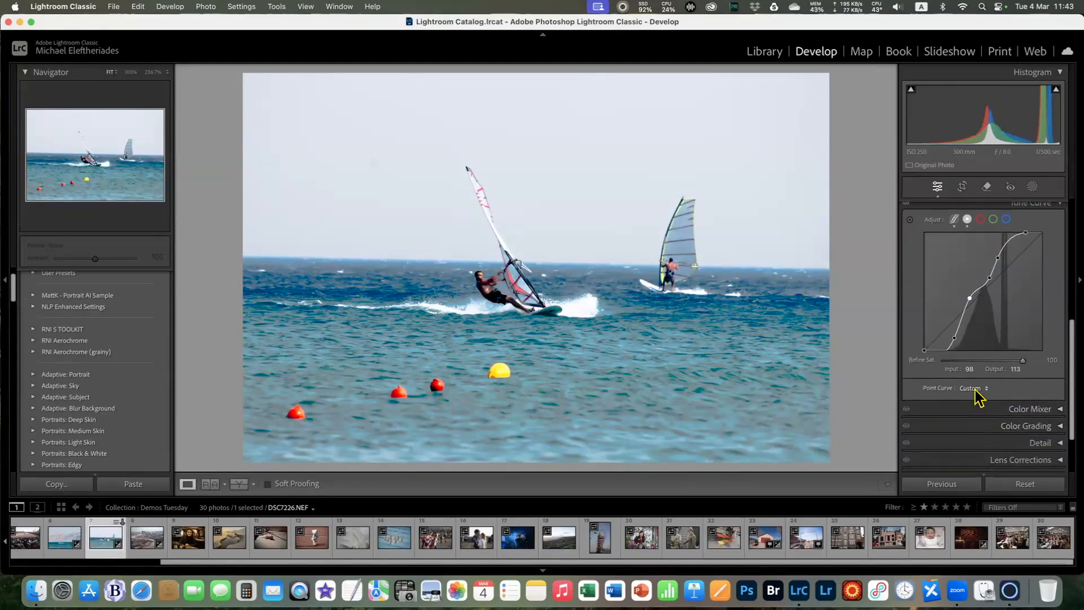
click(972, 388)
click(985, 352)
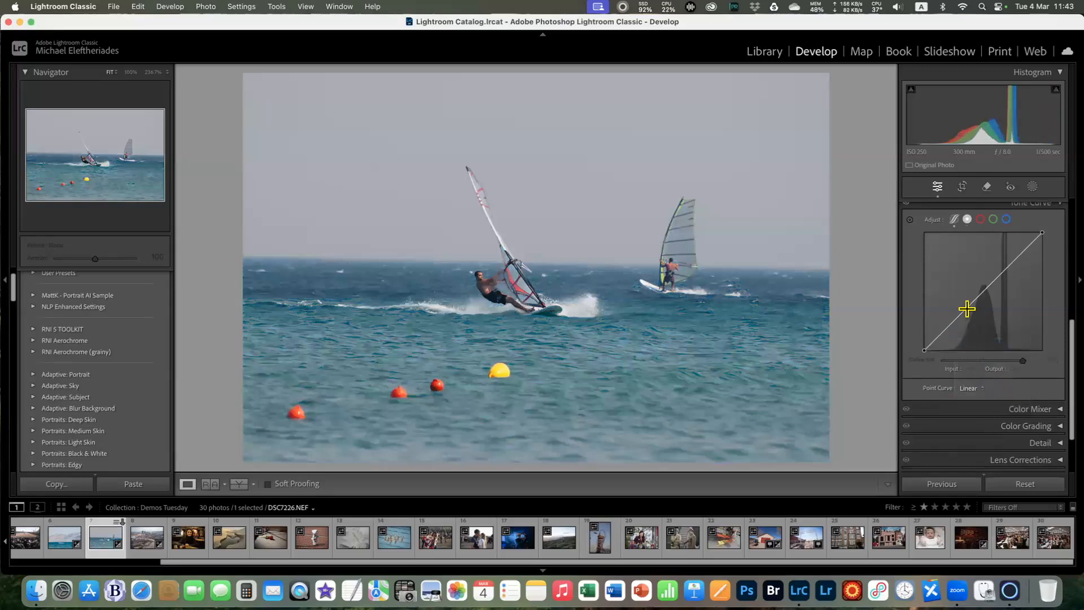
Shape an S-curve with a raised highlight point, a lowered shadow point and a midtone point at input 121, output 152
drag(1014, 259, 1014, 252)
mouse_move(949, 328)
mouse_down()
mouse_move(946, 344)
mouse_move(944, 326)
mouse_up()
click(980, 291)
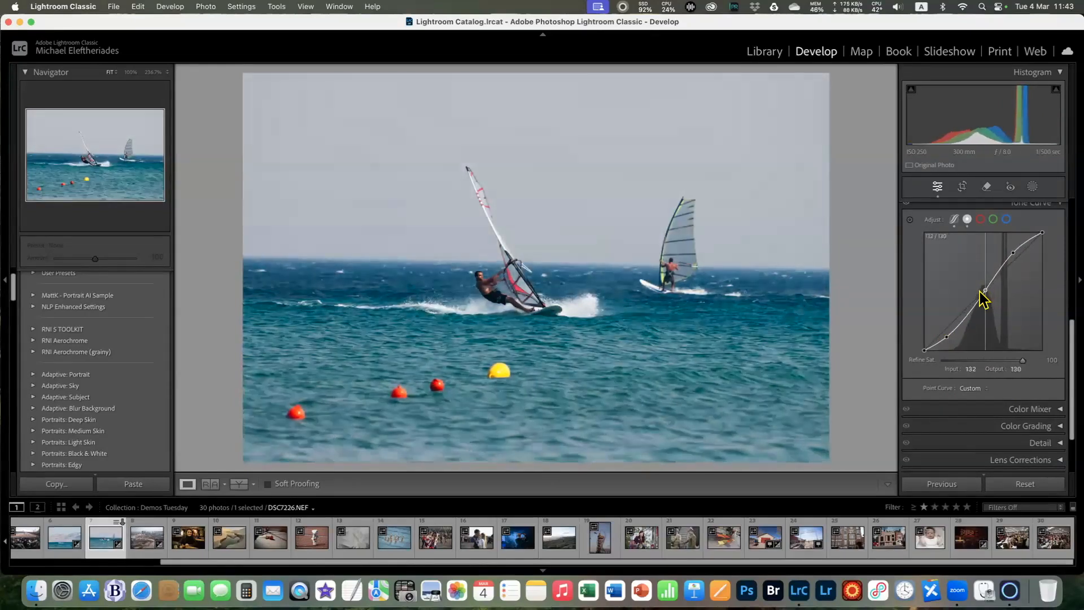
mouse_move(981, 293)
mouse_down()
mouse_move(952, 331)
mouse_move(994, 271)
mouse_move(982, 298)
mouse_move(977, 291)
mouse_up()
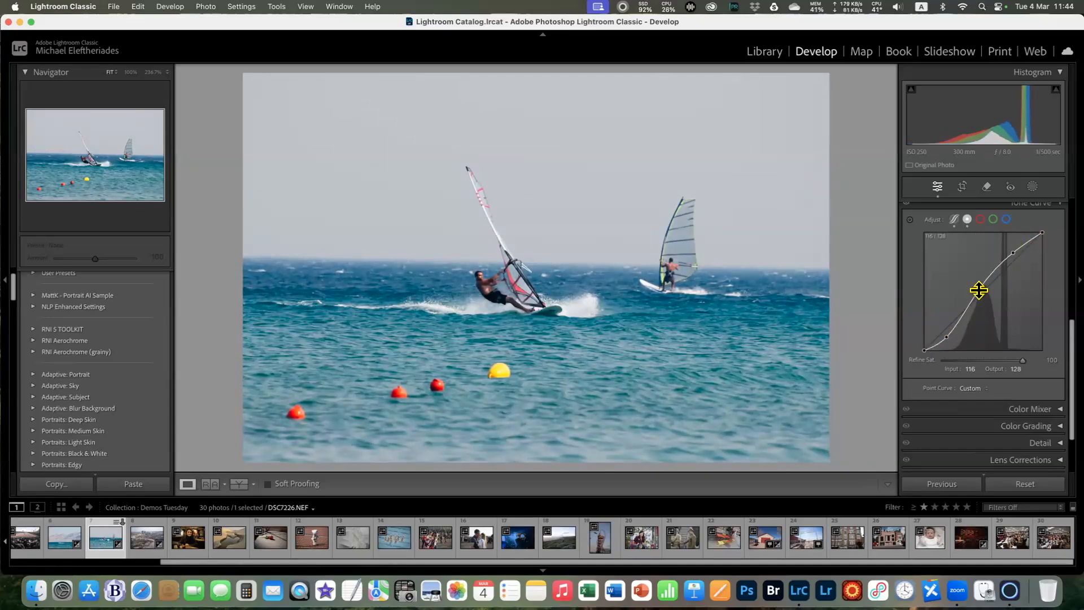
mouse_move(980, 293)
mouse_down()
mouse_move(979, 277)
mouse_move(976, 290)
mouse_up()
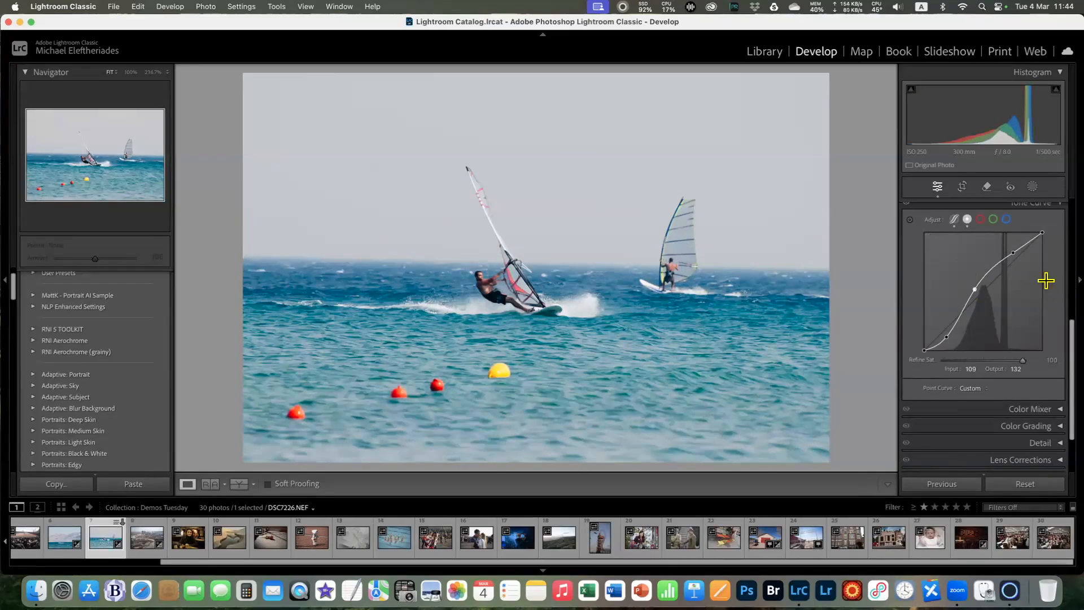
drag(1015, 254, 1014, 249)
drag(976, 290, 980, 280)
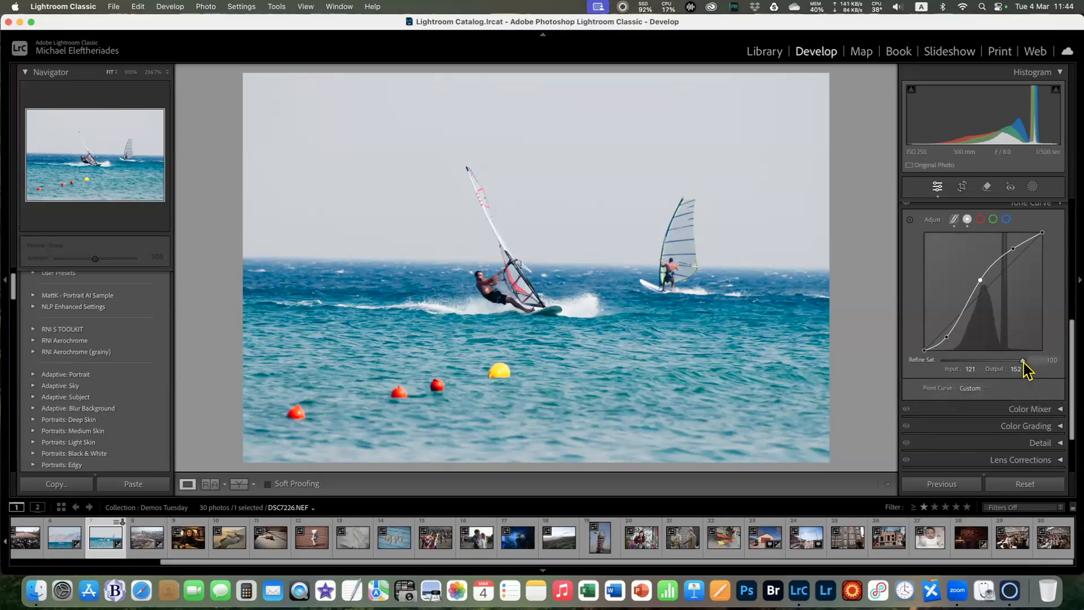
Set the curve's Refine Saturation to 57 and apply the Medium Contrast point curve preset
drag(1022, 361, 944, 370)
drag(1020, 375, 991, 374)
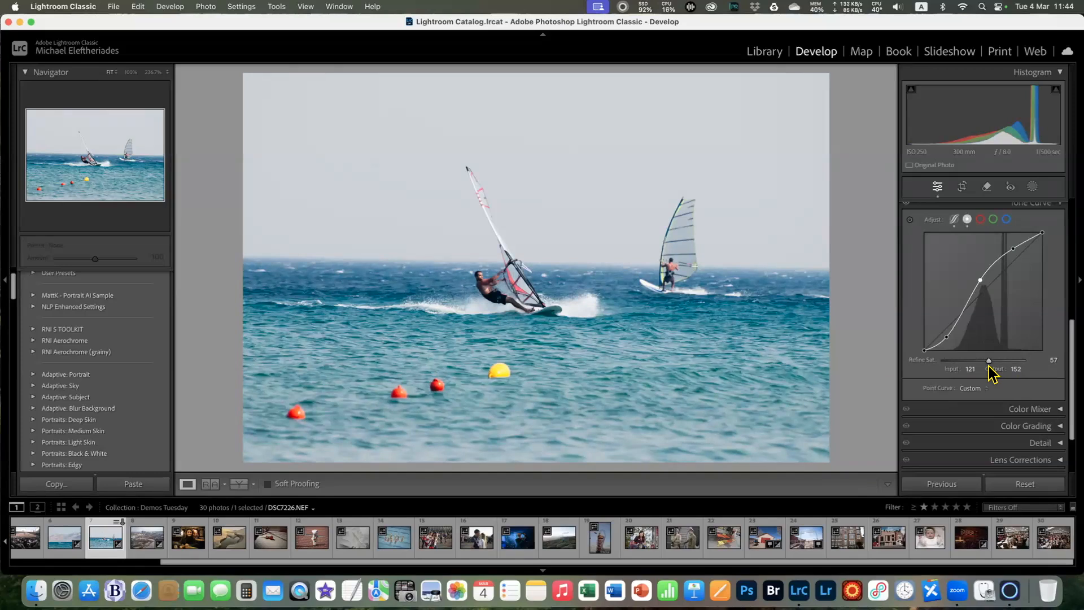
click(968, 388)
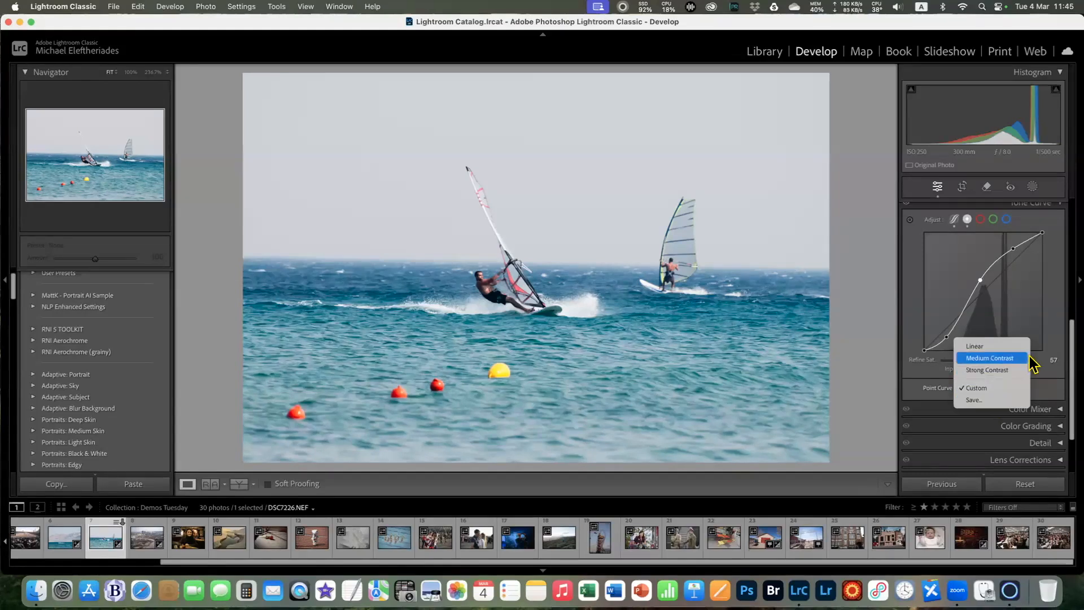
click(1011, 358)
click(985, 388)
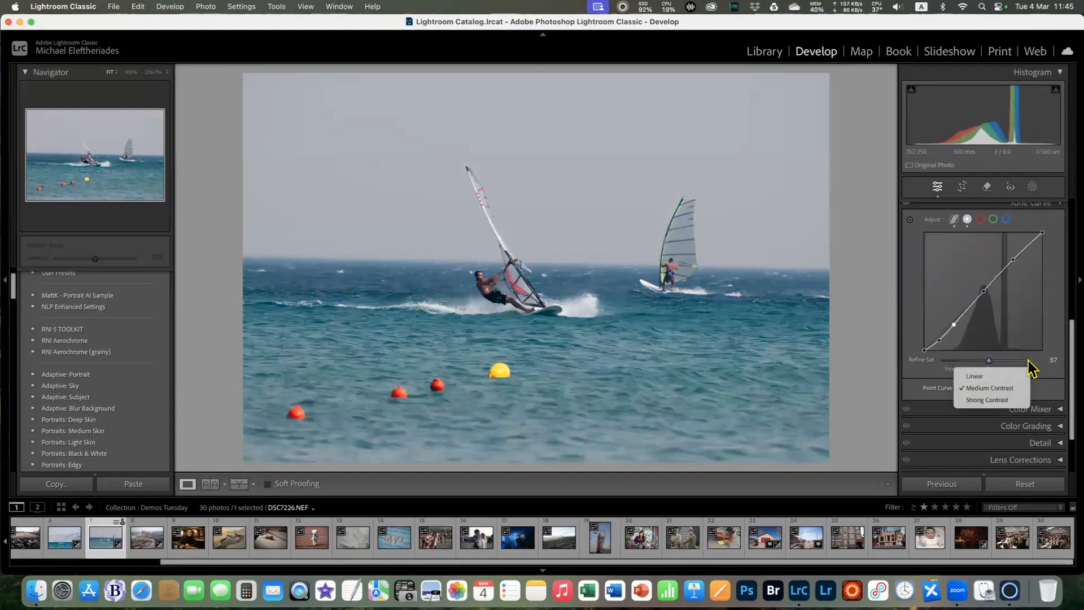
click(989, 287)
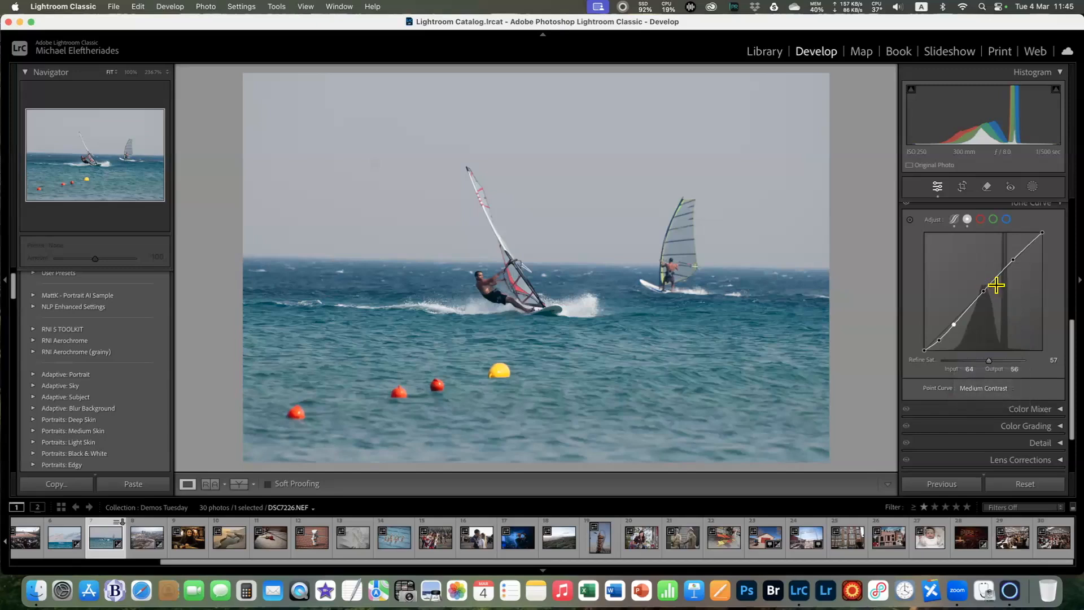
Switch the point curve through the Linear and Medium Contrast presets and apply Strong Contrast
click(988, 387)
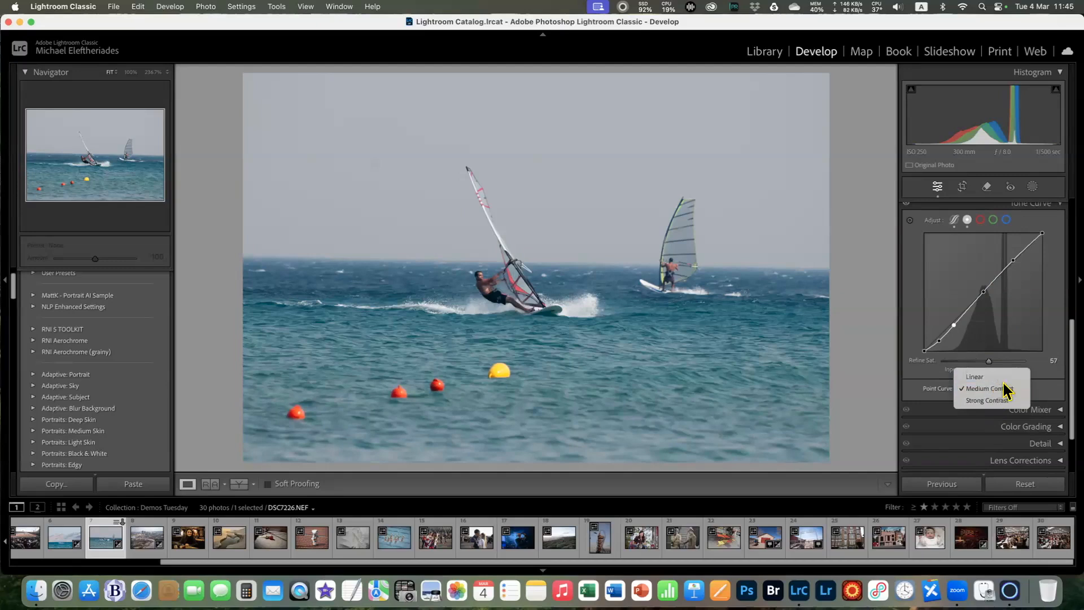
click(982, 377)
click(976, 390)
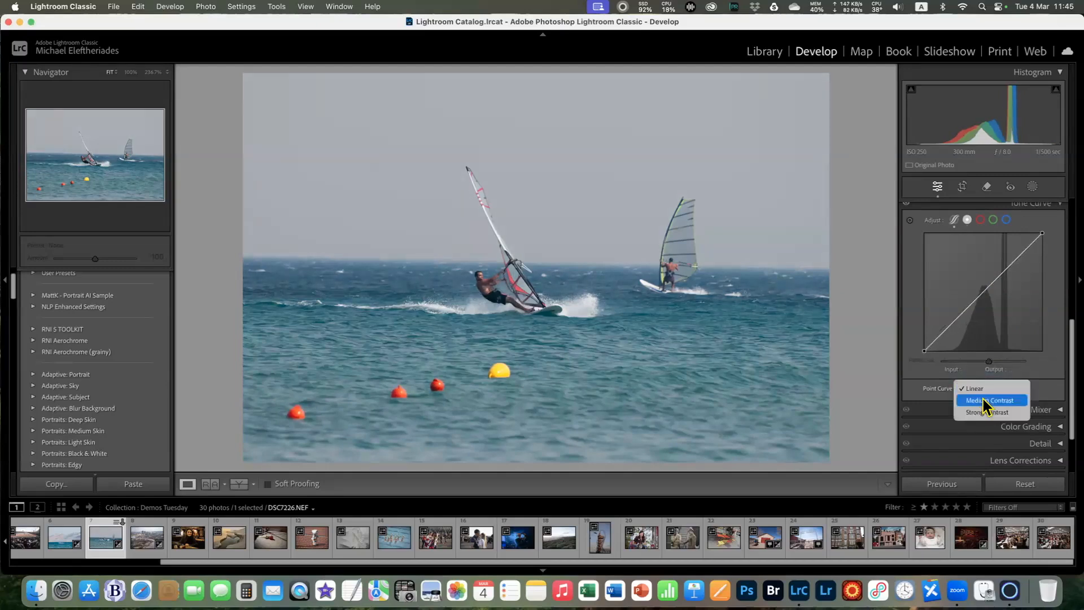
click(986, 400)
click(990, 392)
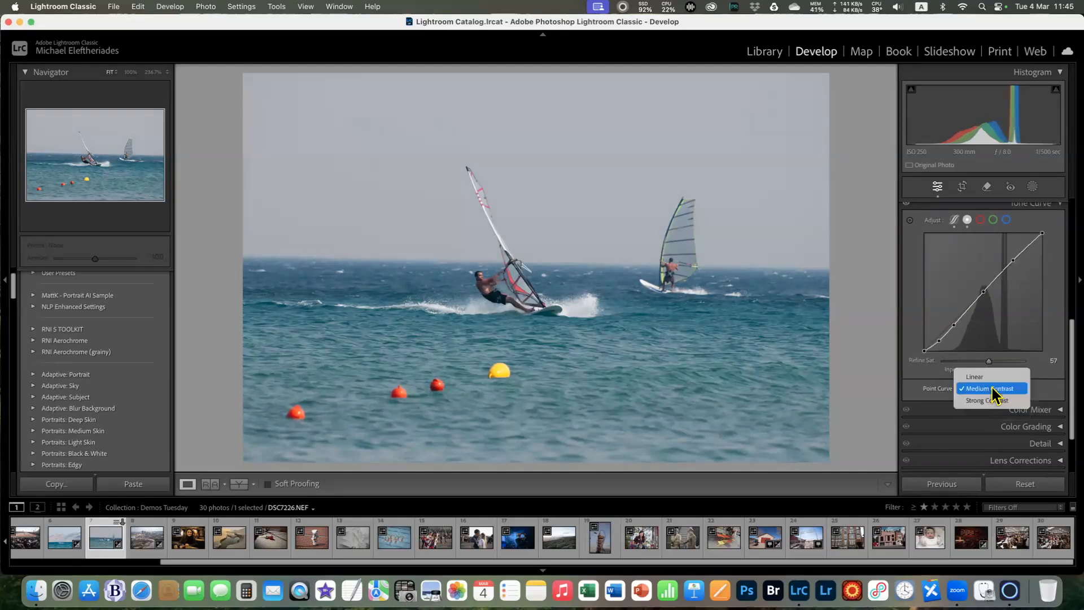
click(989, 401)
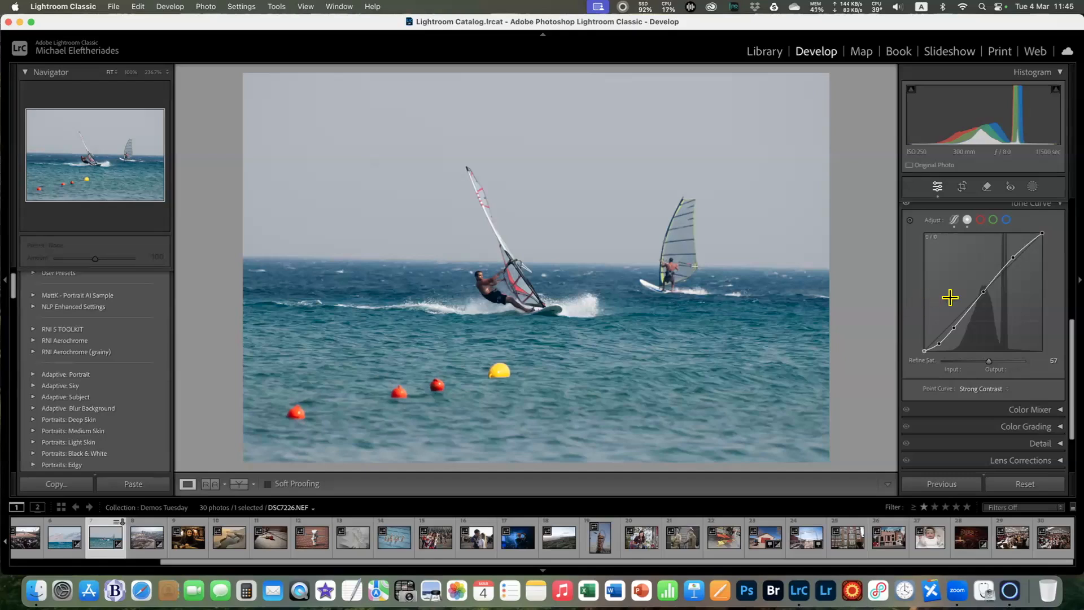
Reset the point curve to Linear and bend it into a U with the black point raised to maximum output and a point at input 71, output 71
click(973, 390)
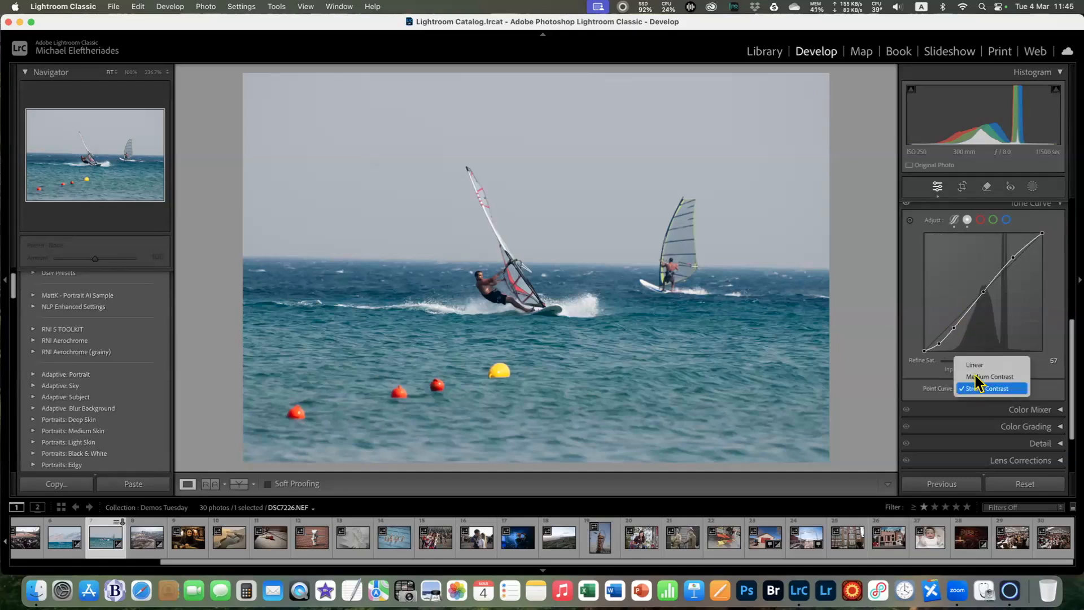
click(969, 359)
drag(992, 283, 992, 318)
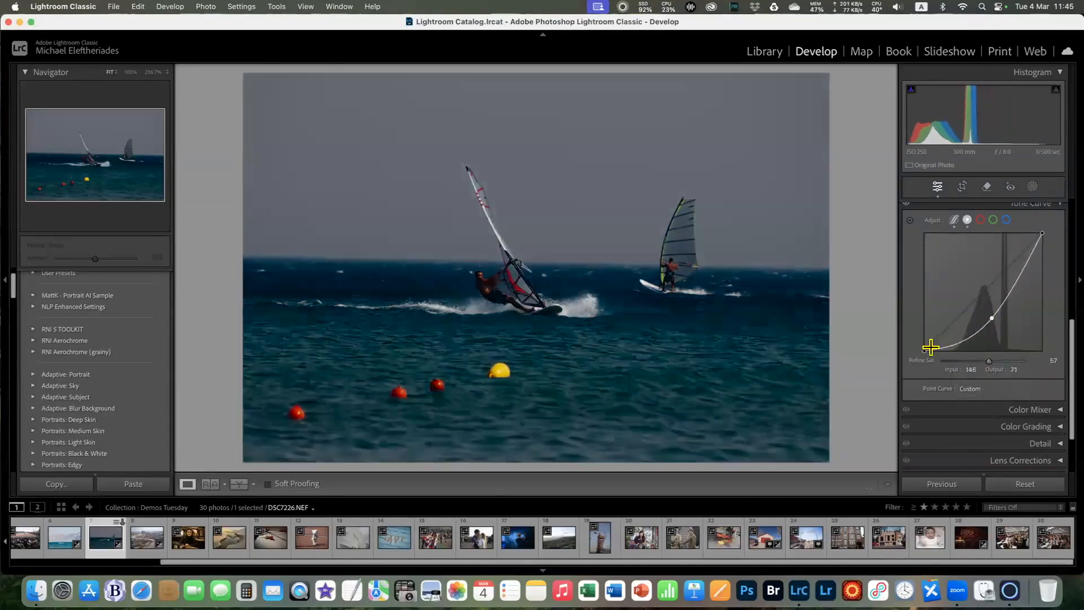
drag(925, 350, 924, 237)
drag(992, 319, 957, 317)
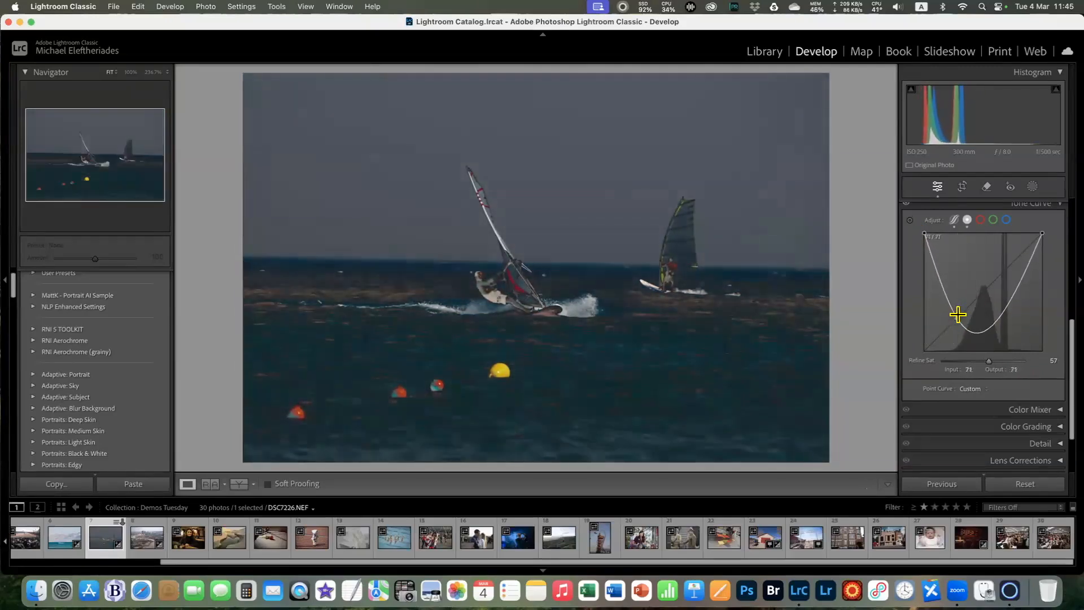
Shape the point curve into an extreme wave with points at 132/187 and 97/141 and the white point moved inward
mouse_move(1014, 294)
mouse_down()
mouse_move(1009, 281)
mouse_move(1014, 312)
mouse_move(992, 262)
mouse_move(1006, 310)
mouse_up()
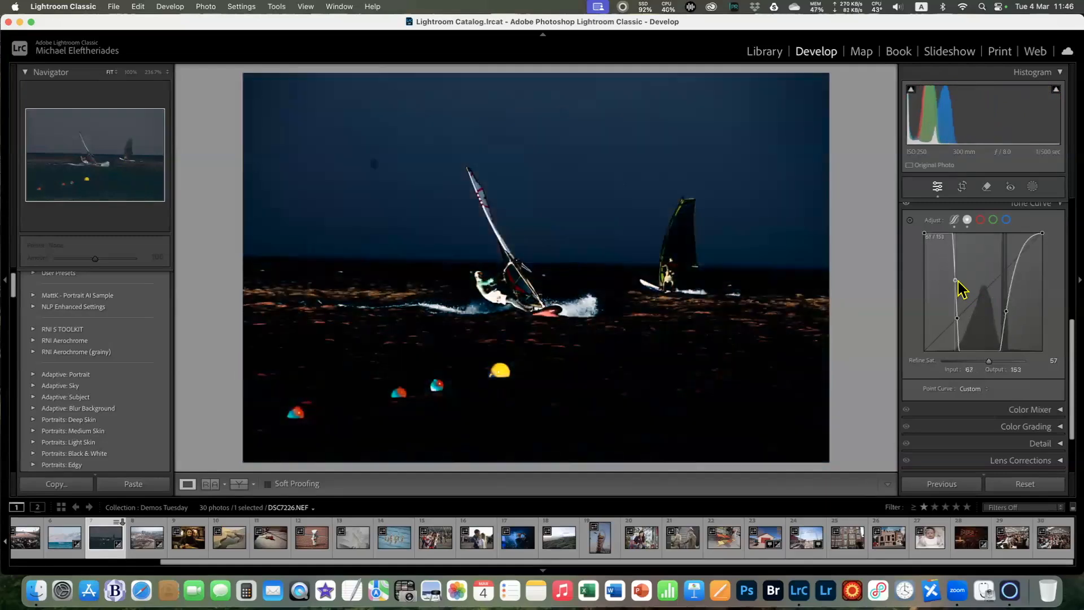
click(938, 283)
drag(936, 287, 985, 263)
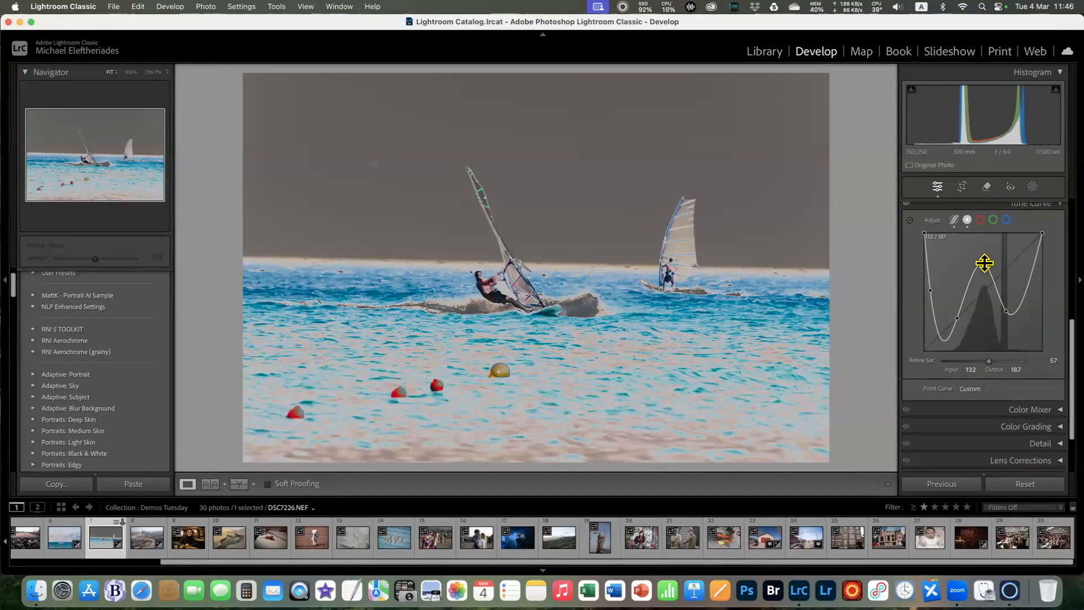
drag(1042, 233, 1012, 233)
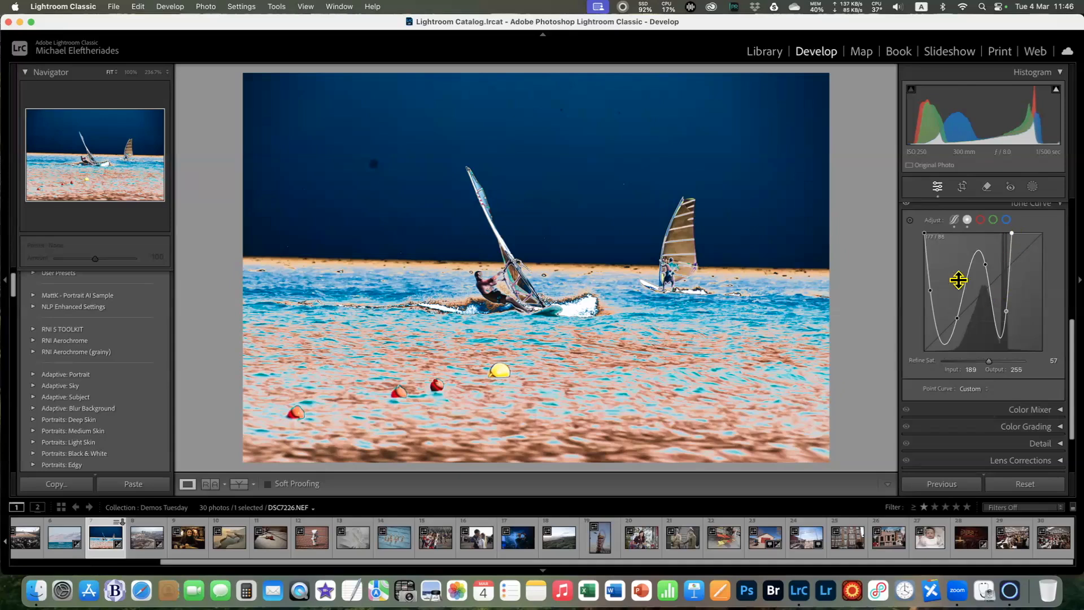
drag(1012, 234, 1031, 231)
drag(966, 286, 970, 287)
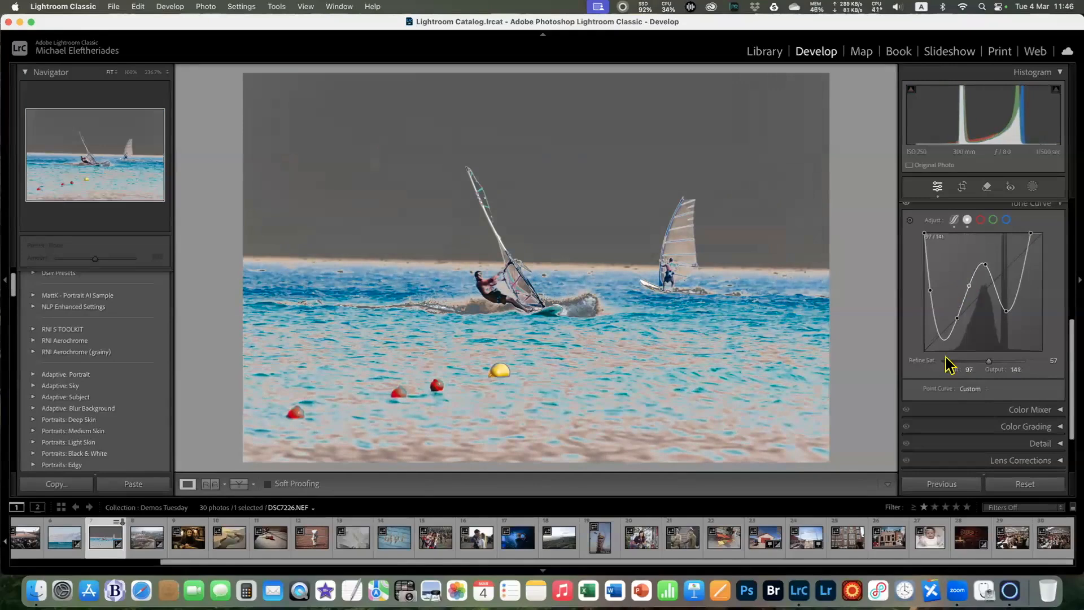
Reset the custom wave-shaped point curve to the Linear preset
click(972, 389)
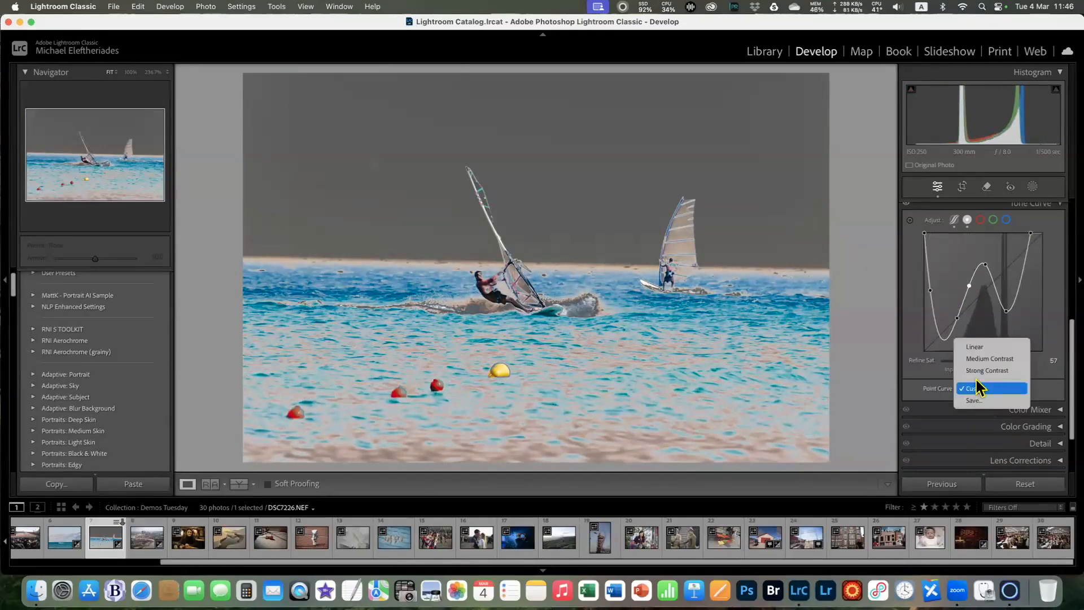
click(981, 347)
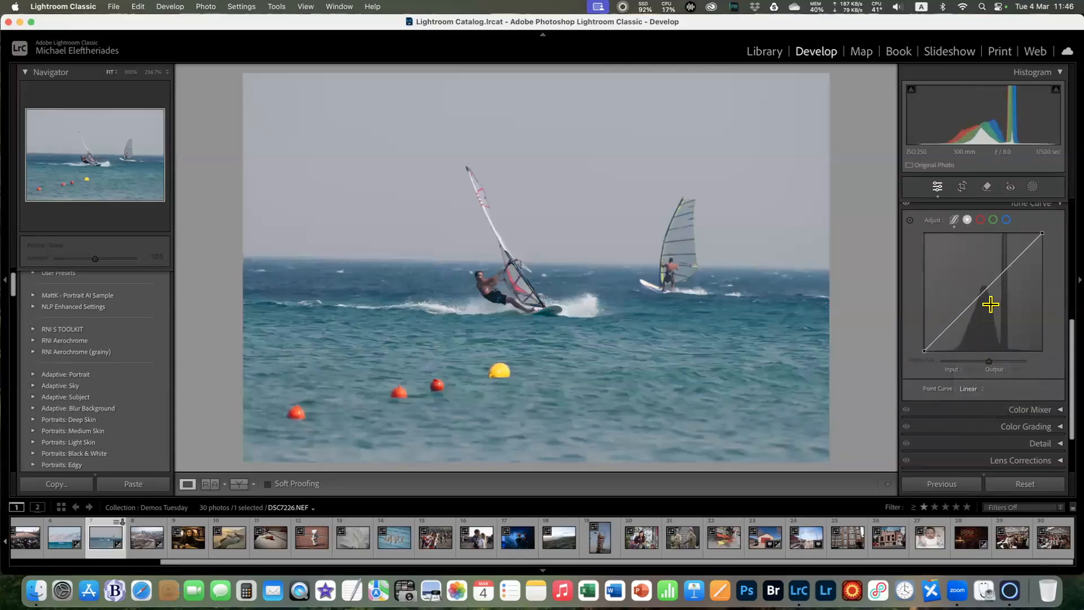
Steepen the curve by moving the black point inward and the white point to input 192, output 255, and lift the black point to output 65
drag(925, 352, 947, 349)
drag(1043, 234, 1013, 233)
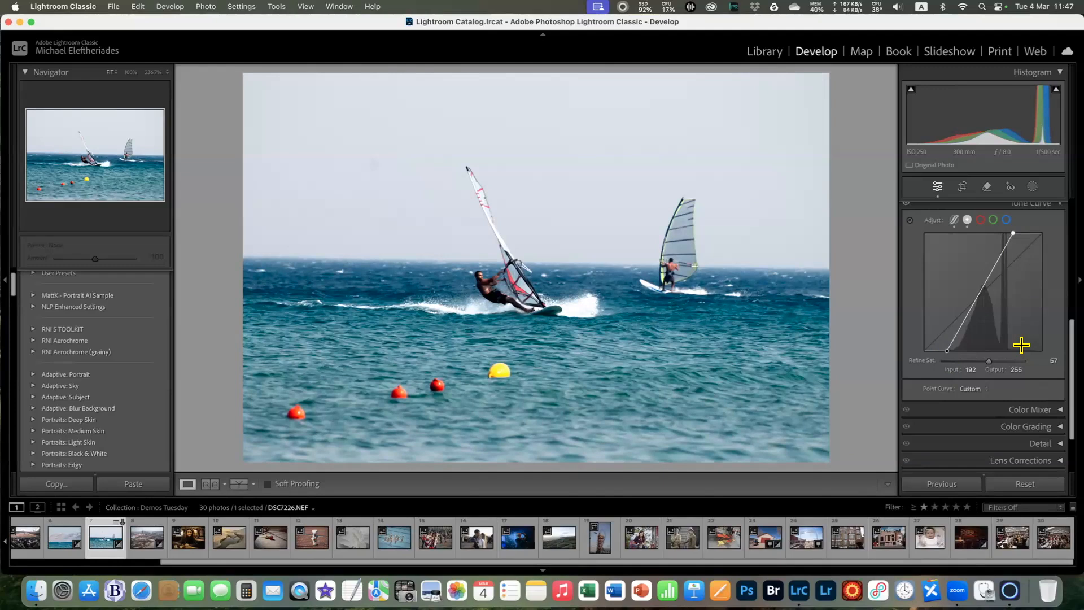
drag(945, 348, 911, 327)
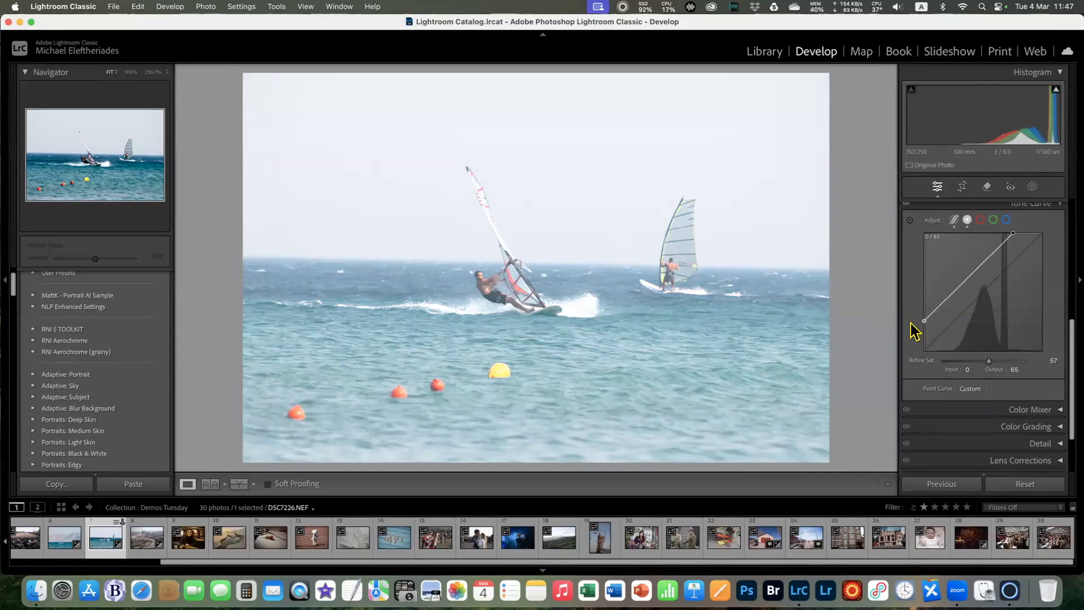
Invert the curve by raising the black point fully and dropping the white point to output 0, and return both end points to their linear corners
drag(911, 324, 925, 235)
drag(1016, 236, 1043, 351)
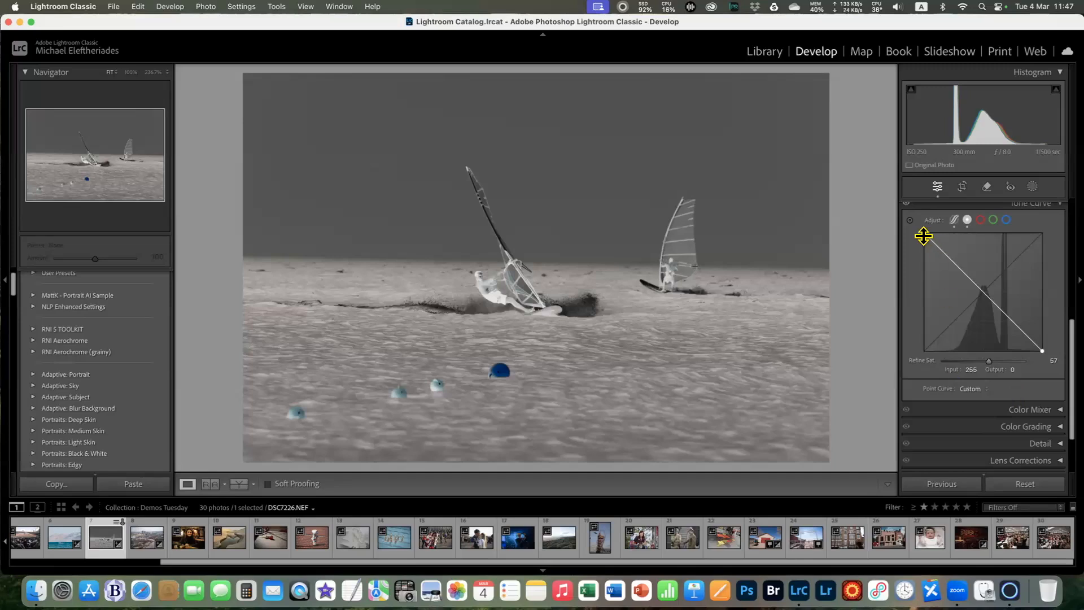
drag(925, 233, 924, 350)
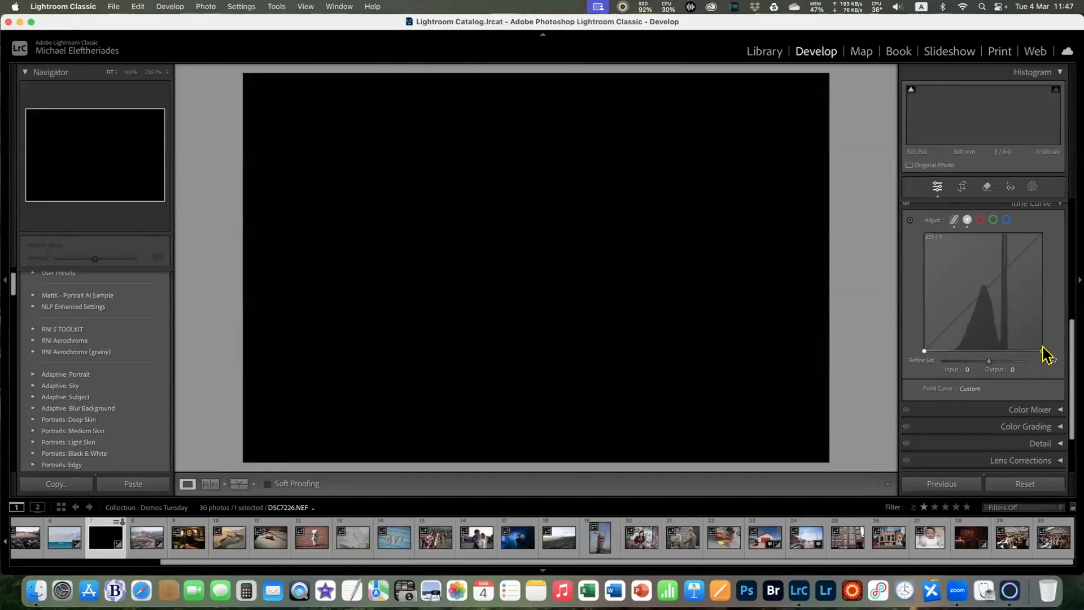
drag(1043, 351, 1060, 211)
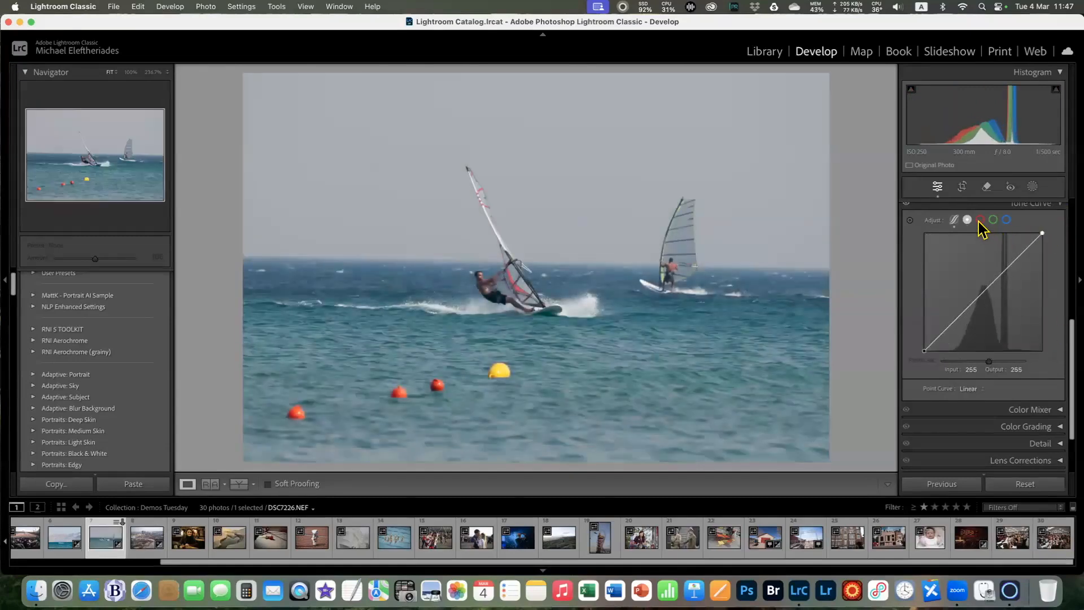
Place midtone points on the blue, green and red channel curves, with blue at input 123, output 123 and red at input 119, output 122
click(981, 220)
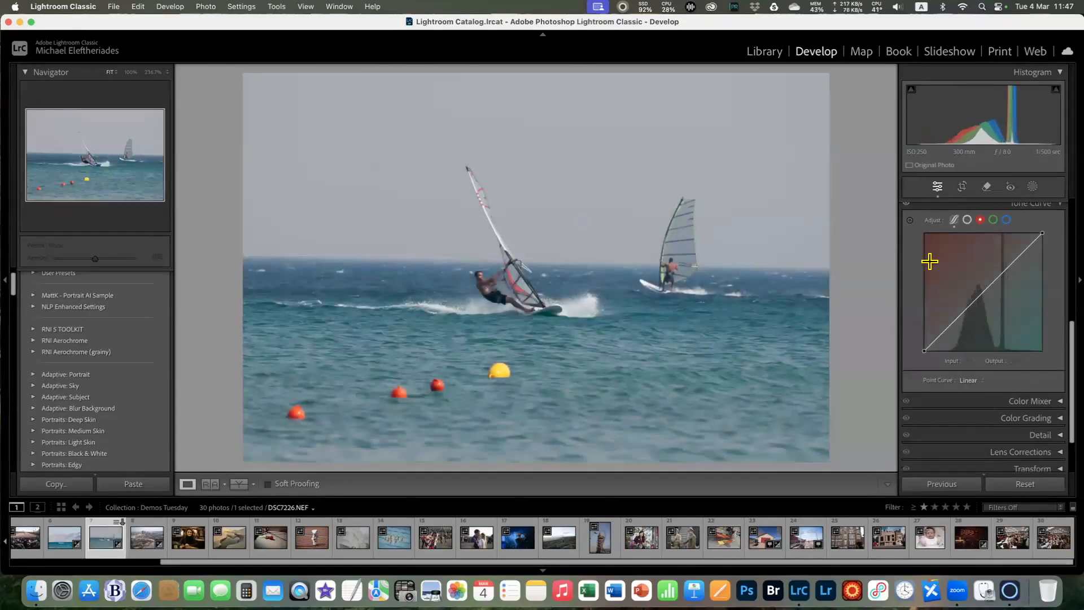
click(993, 220)
click(1007, 219)
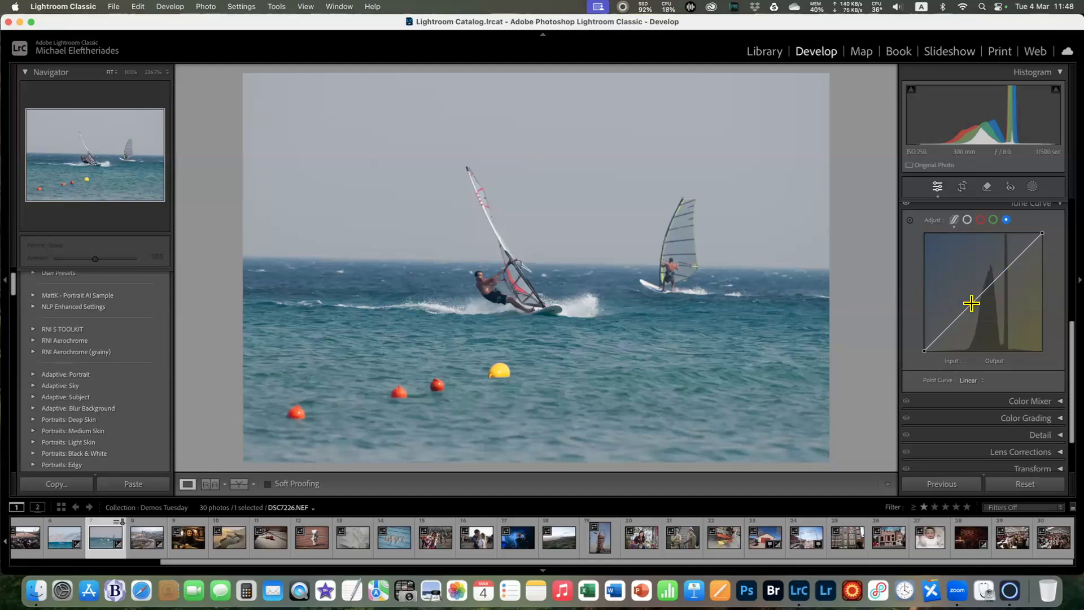
drag(985, 288, 981, 294)
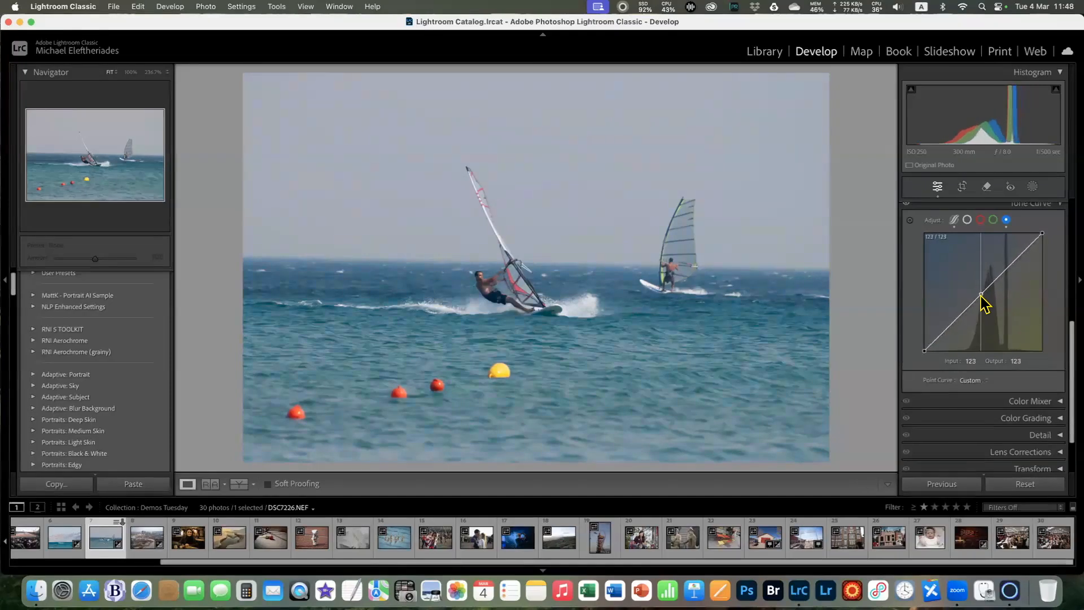
click(994, 220)
mouse_move(983, 297)
mouse_down()
mouse_move(987, 308)
mouse_move(979, 294)
mouse_up()
click(980, 219)
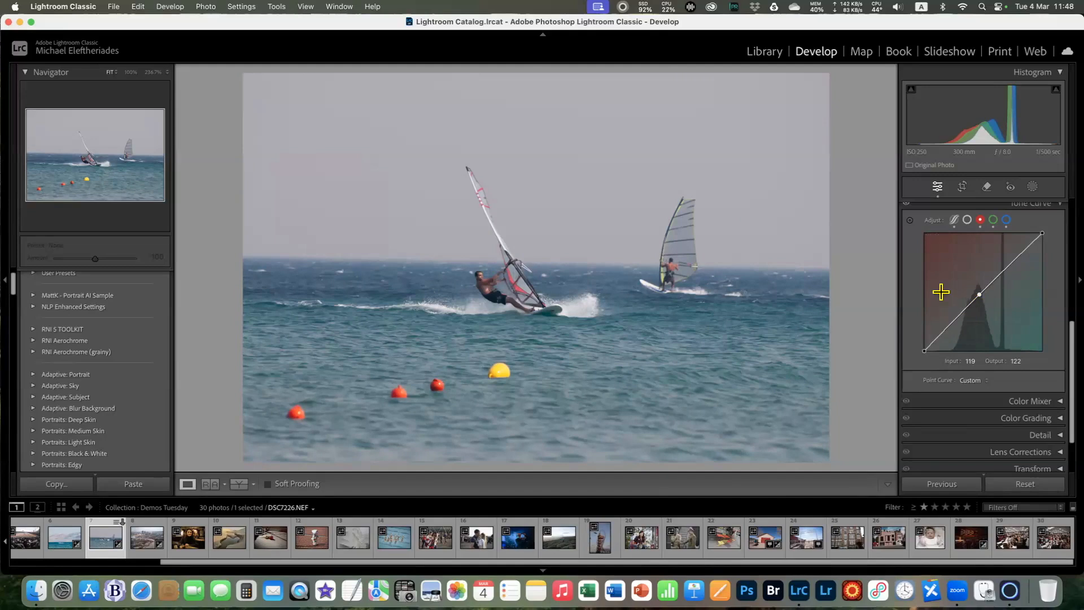
Switch the Tone Curve back to the parametric curve and collapse its section
click(967, 221)
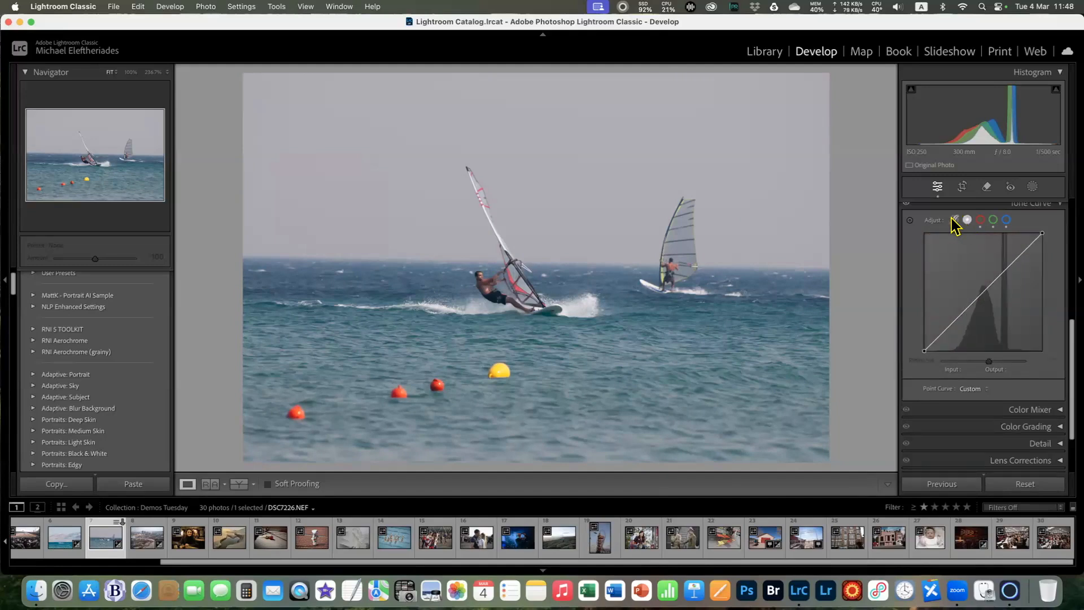
click(956, 221)
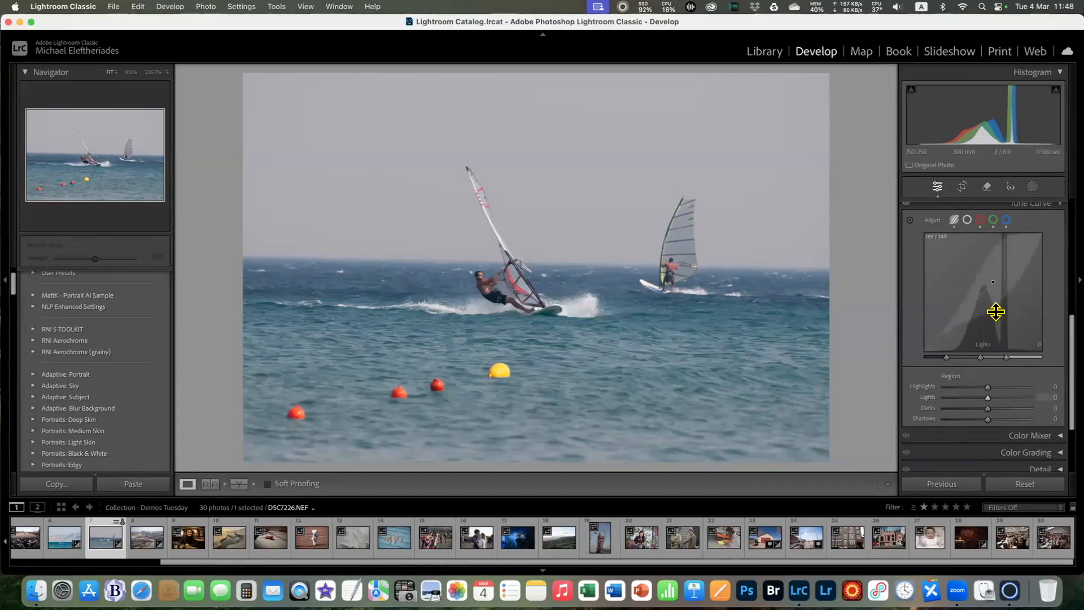
scroll(1011, 325, up, 5)
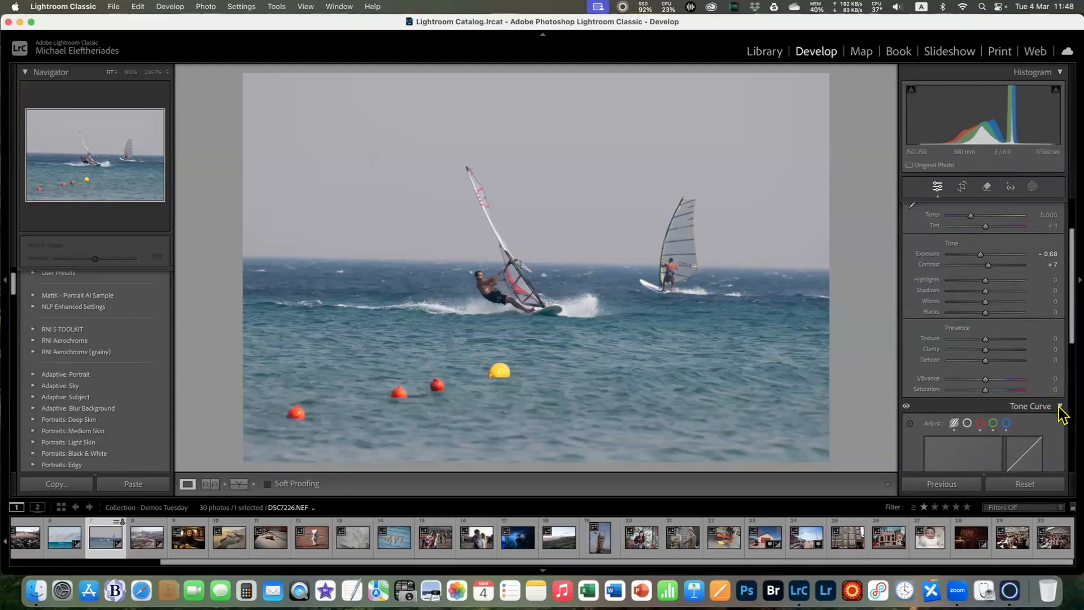
click(1060, 406)
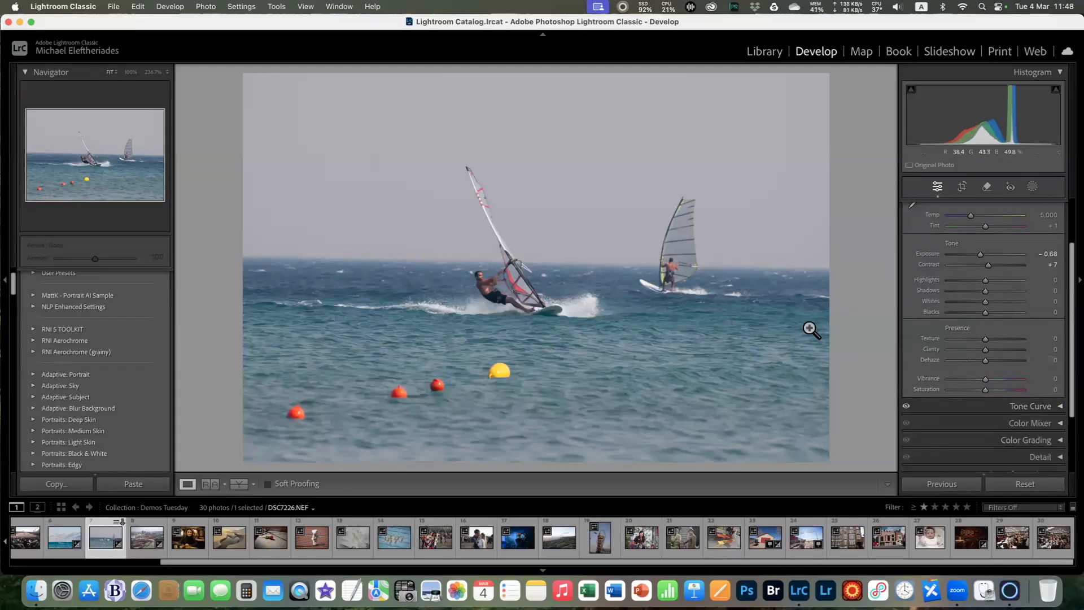
Apply Auto tone adjustments to the windsurfing photo and collapse the Basic section
scroll(987, 240, up, 3)
click(982, 225)
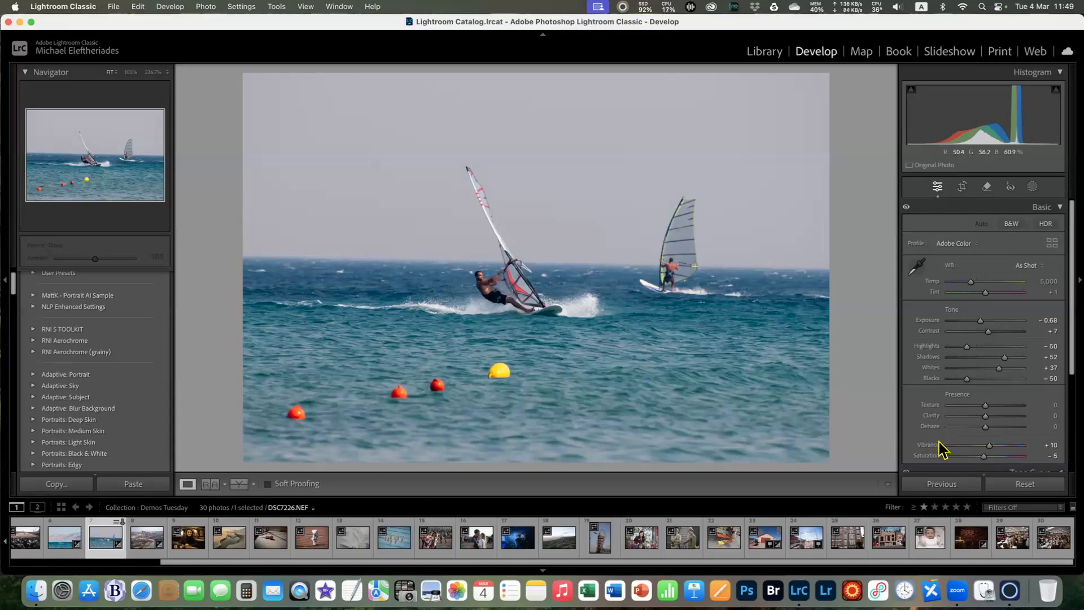
click(1061, 209)
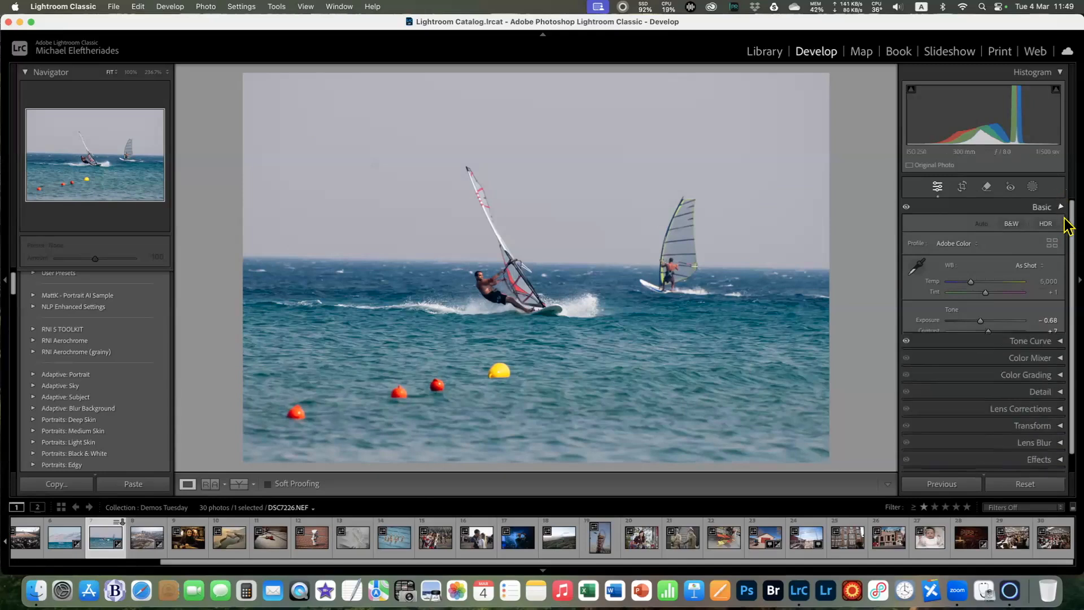
Expand the Calibration section and examine the available process versions, keeping Version 6 (Current)
click(1044, 360)
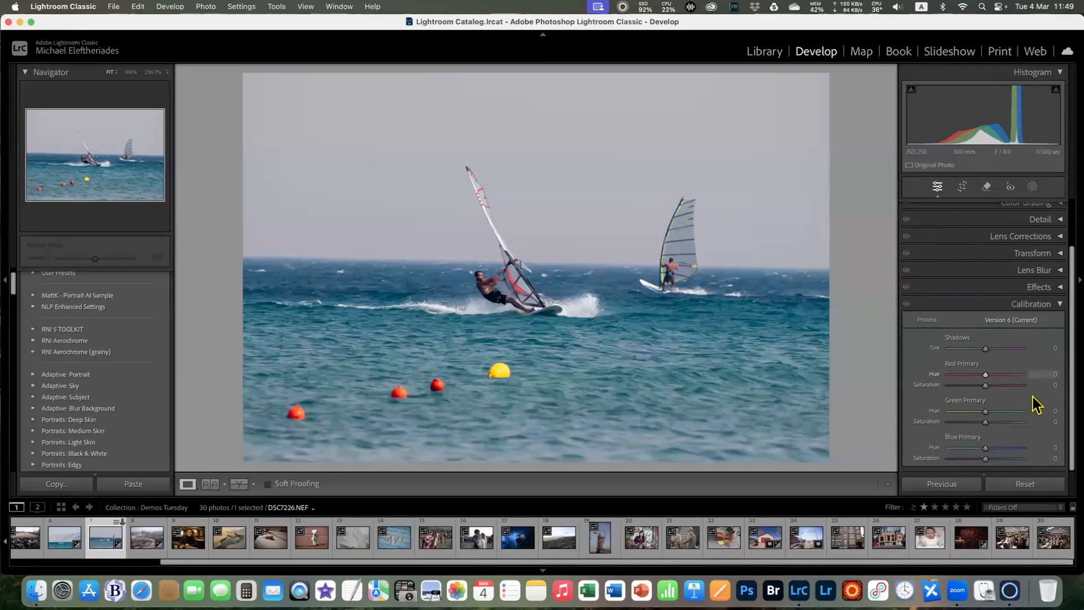
click(1020, 327)
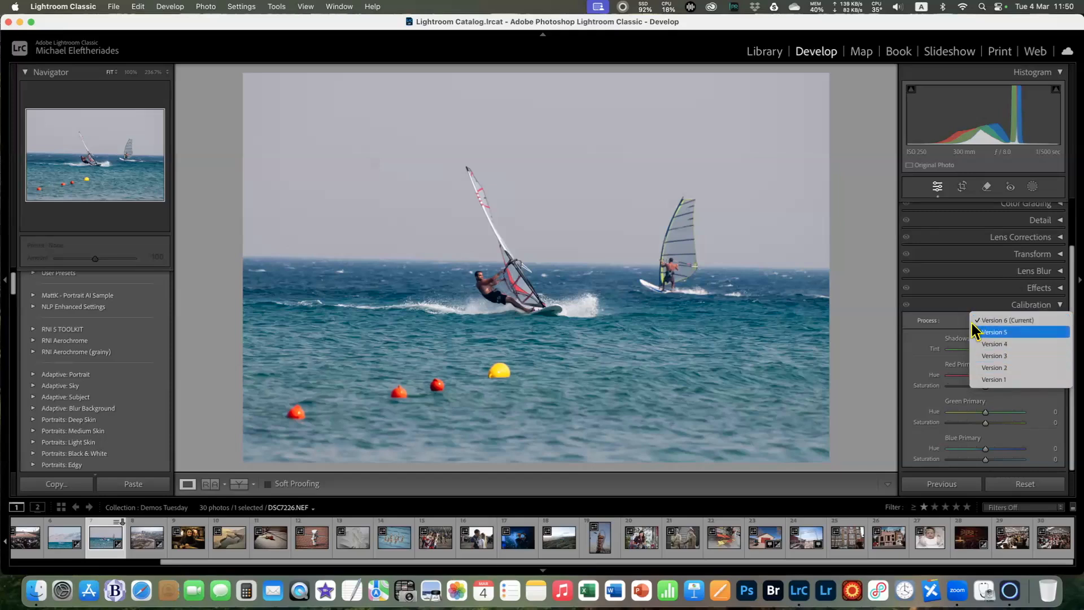
click(954, 331)
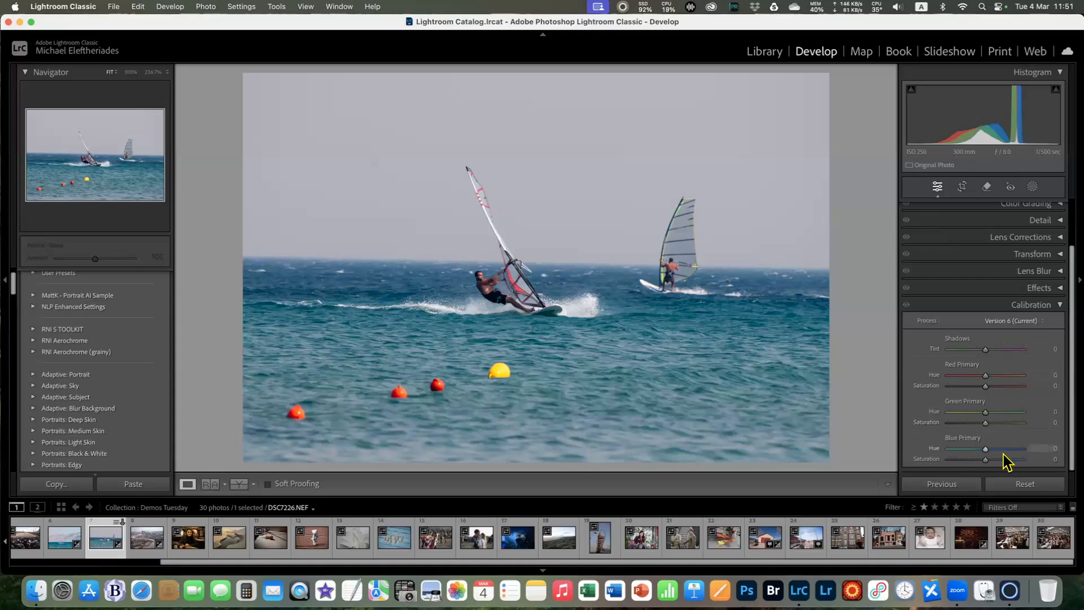
Try the Red Primary calibration adjustments and reset the hue and saturation to 0
mouse_move(986, 375)
mouse_down()
mouse_move(964, 377)
mouse_move(1011, 376)
mouse_move(947, 386)
mouse_move(1018, 387)
mouse_move(985, 388)
mouse_up()
double_click(985, 386)
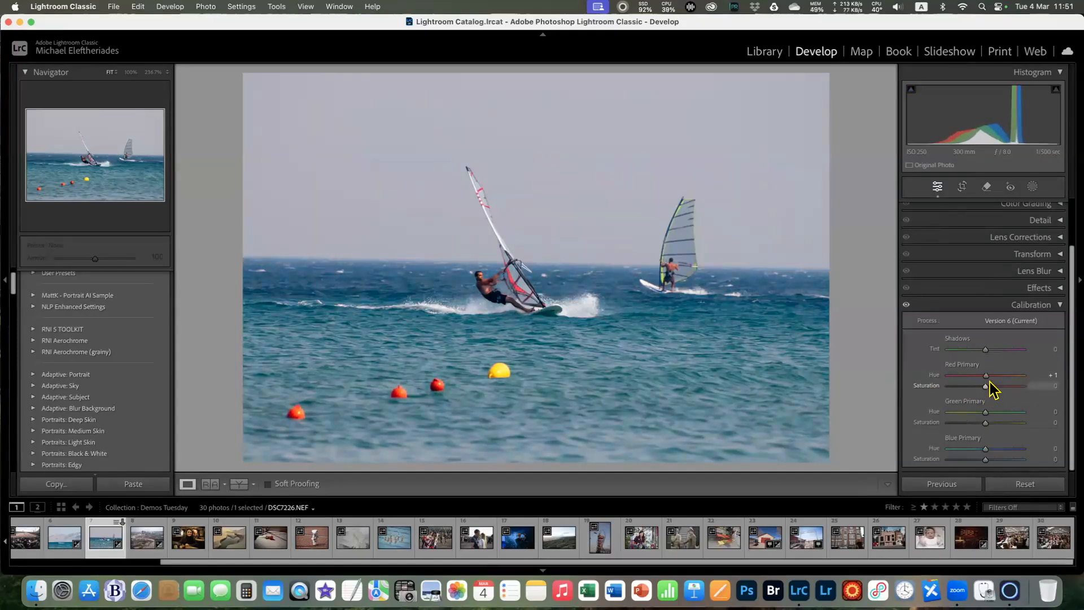
double_click(986, 375)
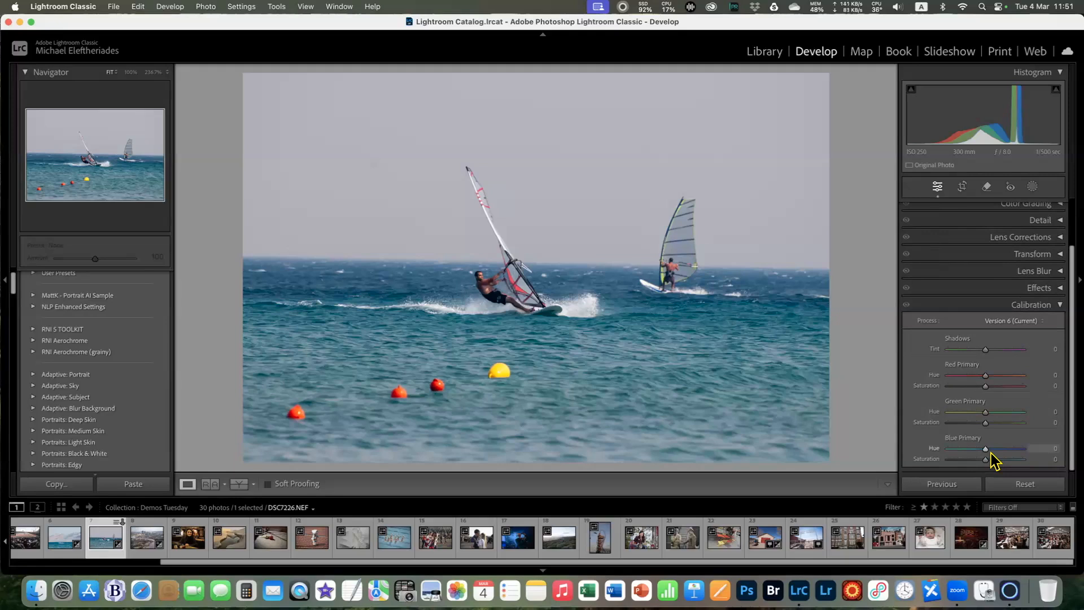
Collapse the Calibration section and open the Crop & Straighten tool
click(1058, 304)
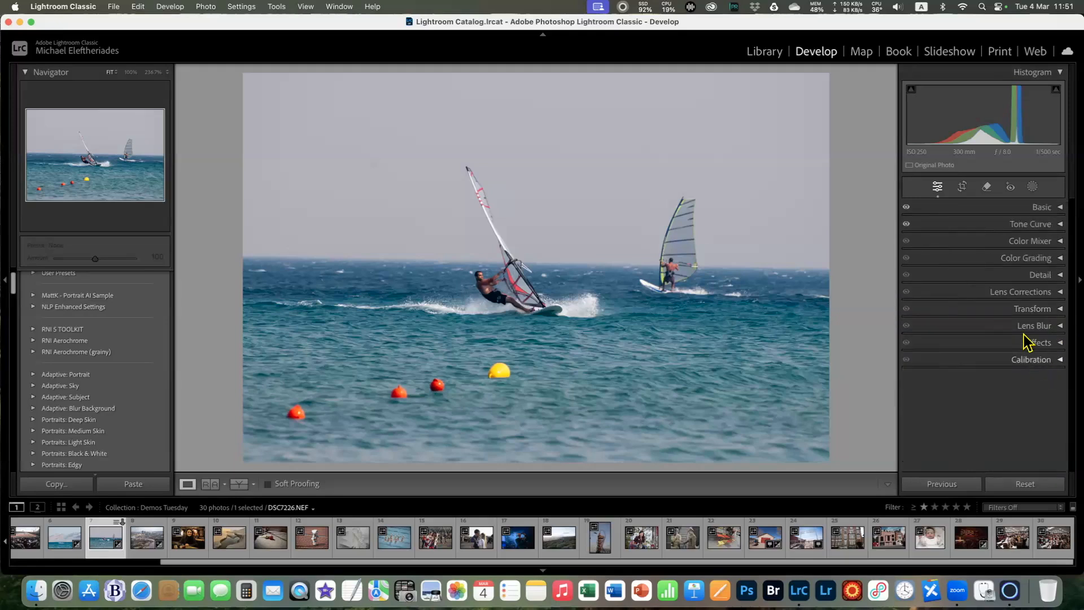
click(963, 188)
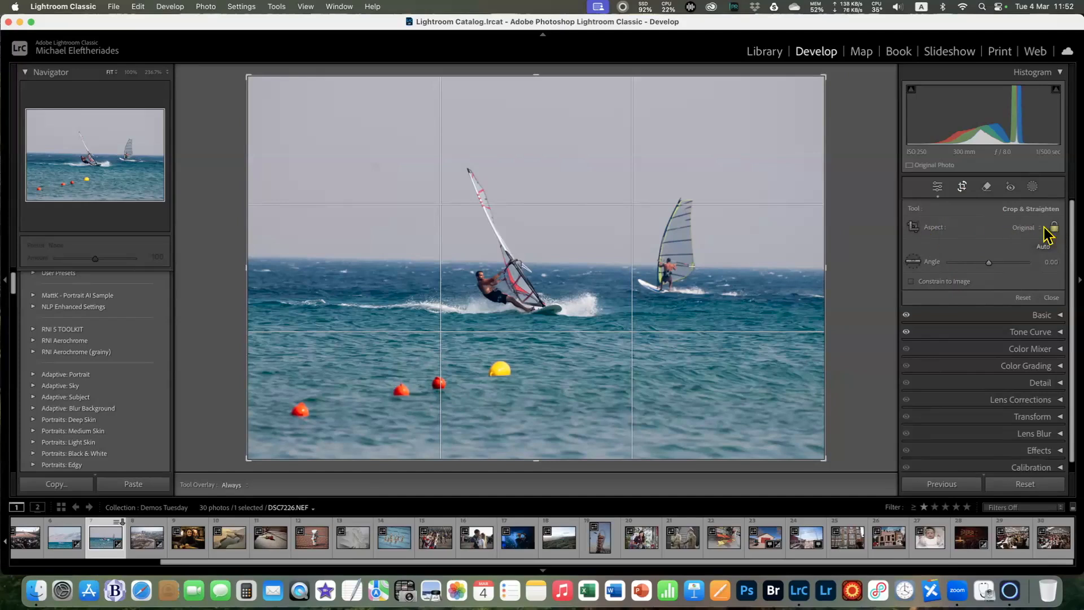
Try rotating the windsurfing photo's crop to an angle of 0.34 and undo the rotation
click(912, 226)
drag(988, 262, 989, 262)
key(cmd+z)
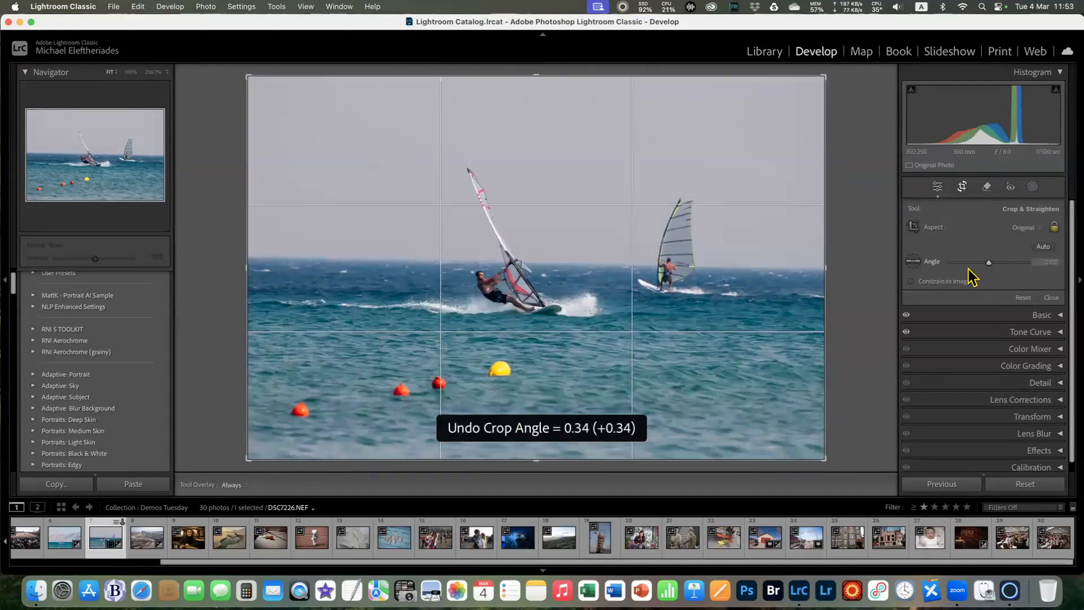
Try straightening the photo by tracing its horizon with the Straighten tool, and undo the rotation
click(914, 262)
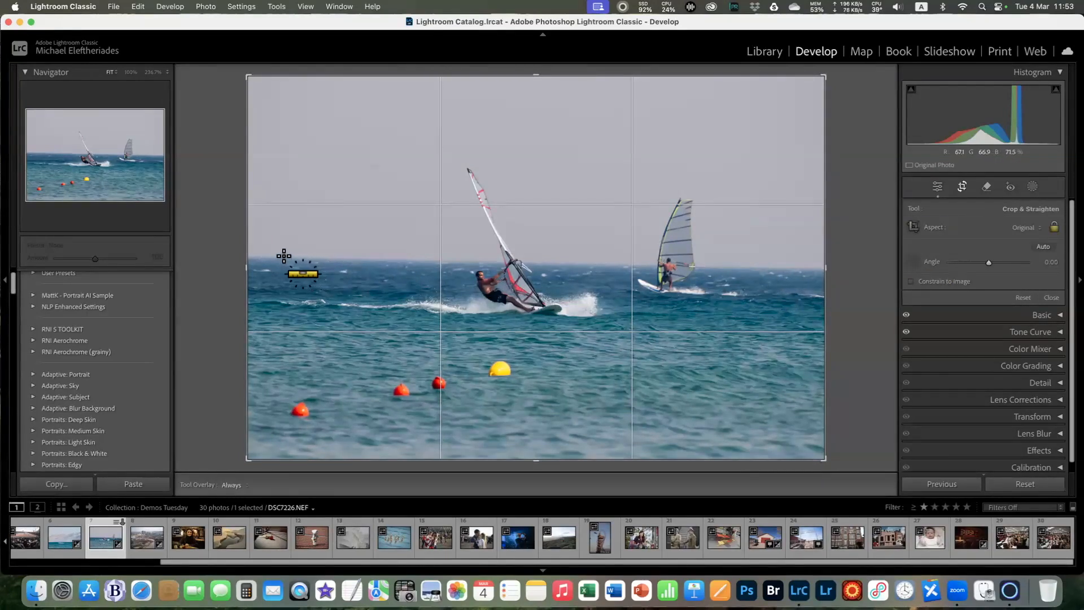
drag(328, 258, 775, 269)
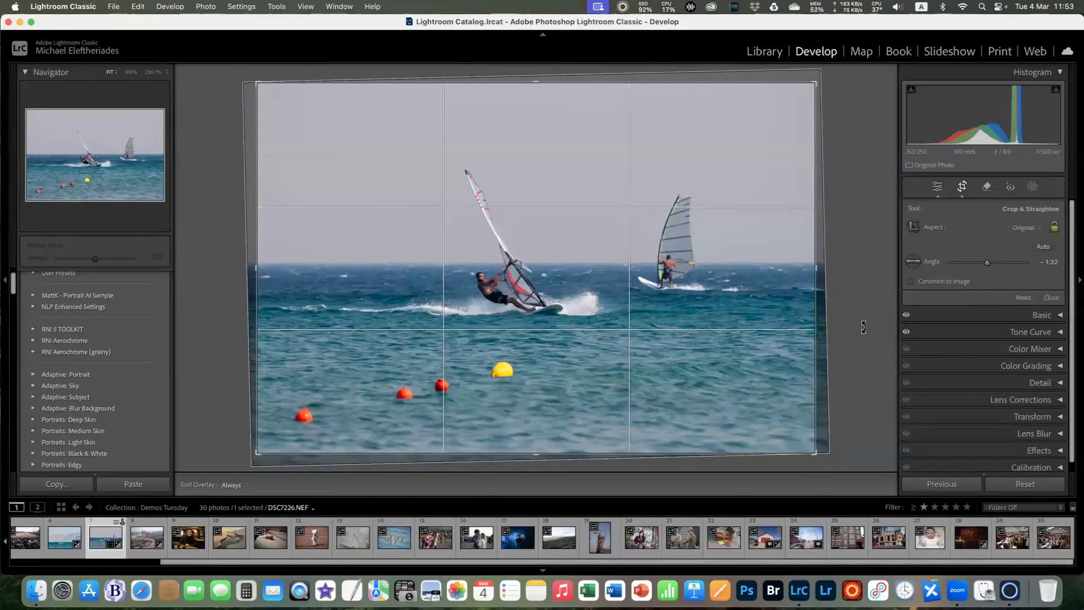
key(super+z)
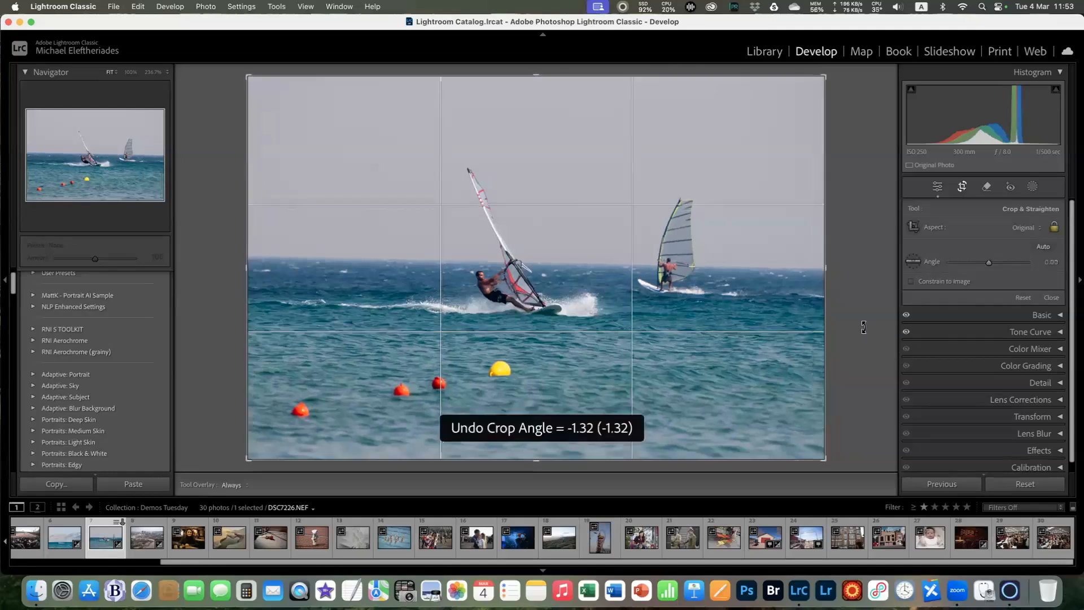
Straighten the photo automatically and tighten the crop around both windsurfers in the original aspect ratio
click(1043, 247)
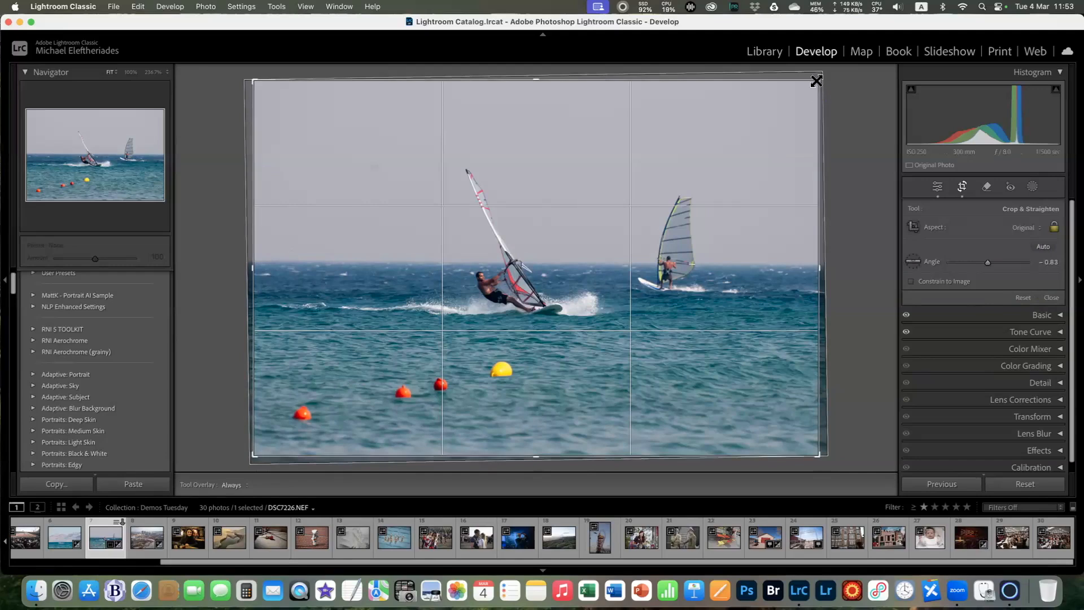
drag(814, 82, 777, 99)
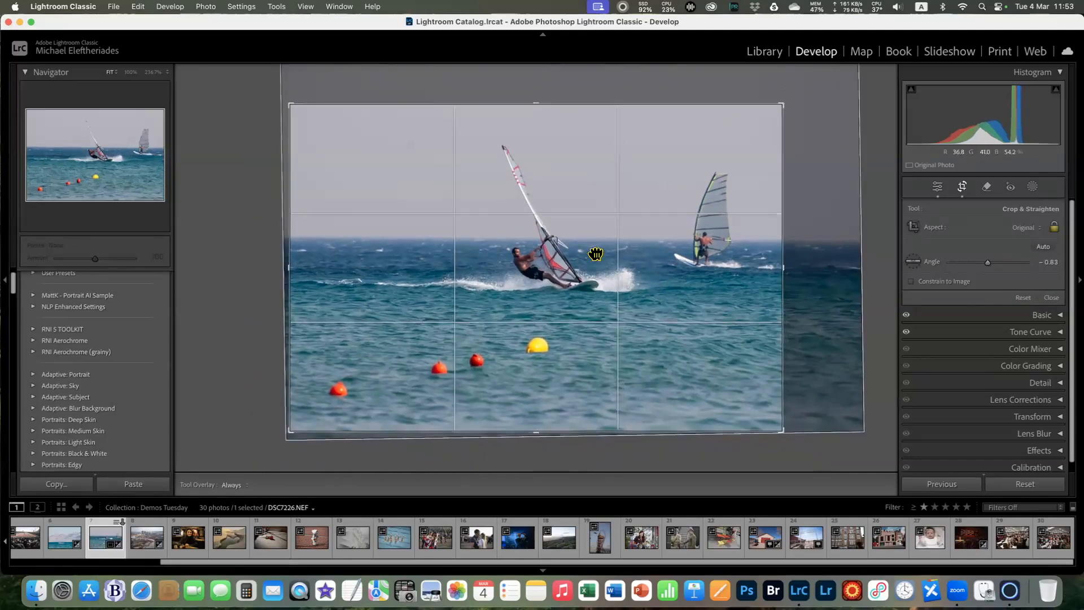
drag(577, 262, 532, 279)
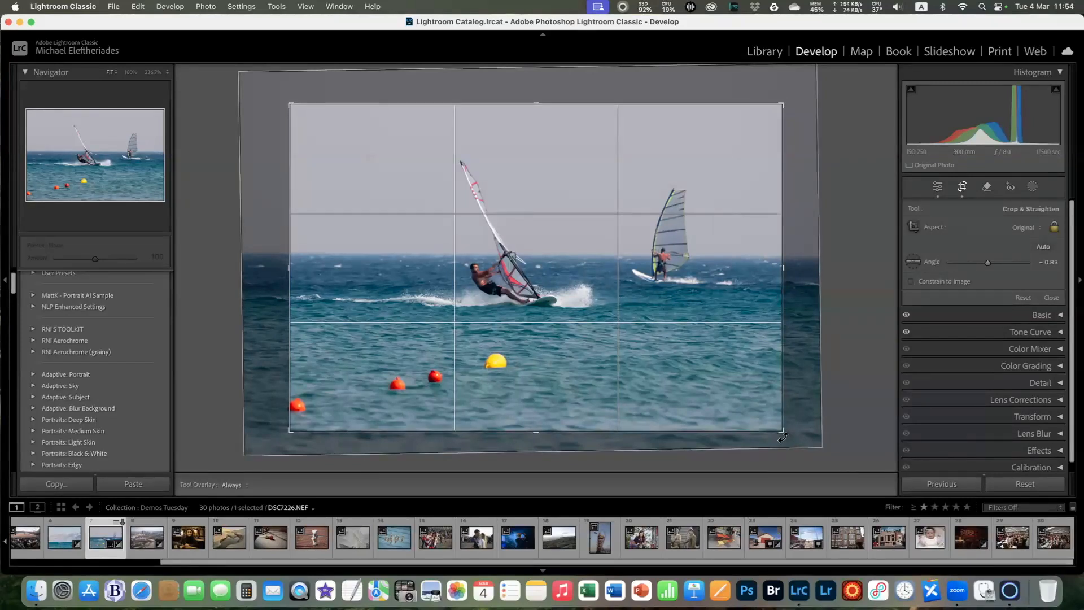
Rotate the crop to -0.94 and tighten and reposition it around the two windsurfers, leaving out the outermost red buoy
drag(784, 436, 776, 430)
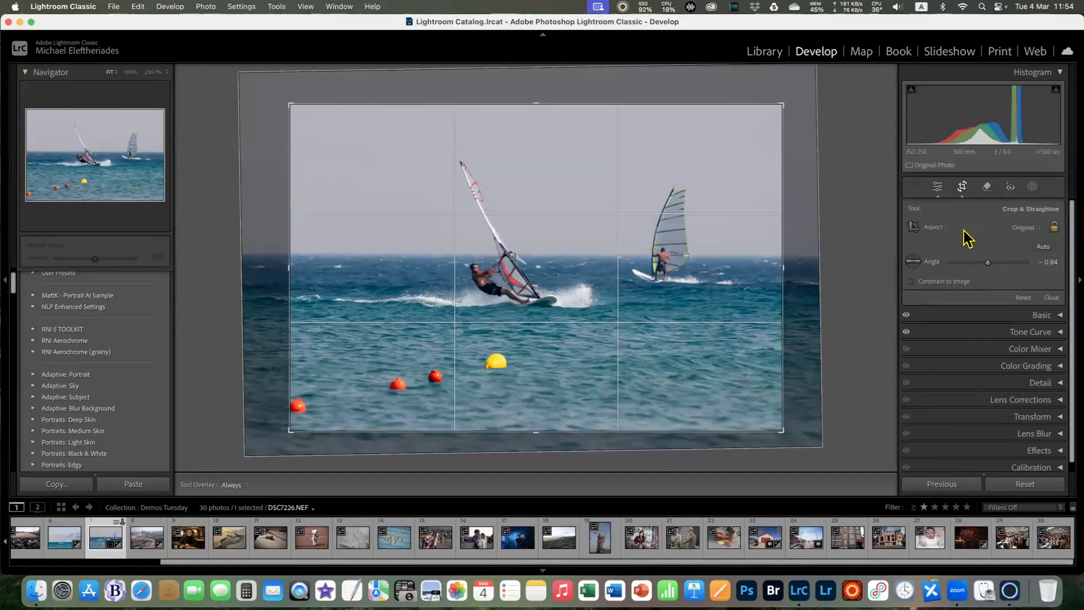
drag(552, 249, 525, 241)
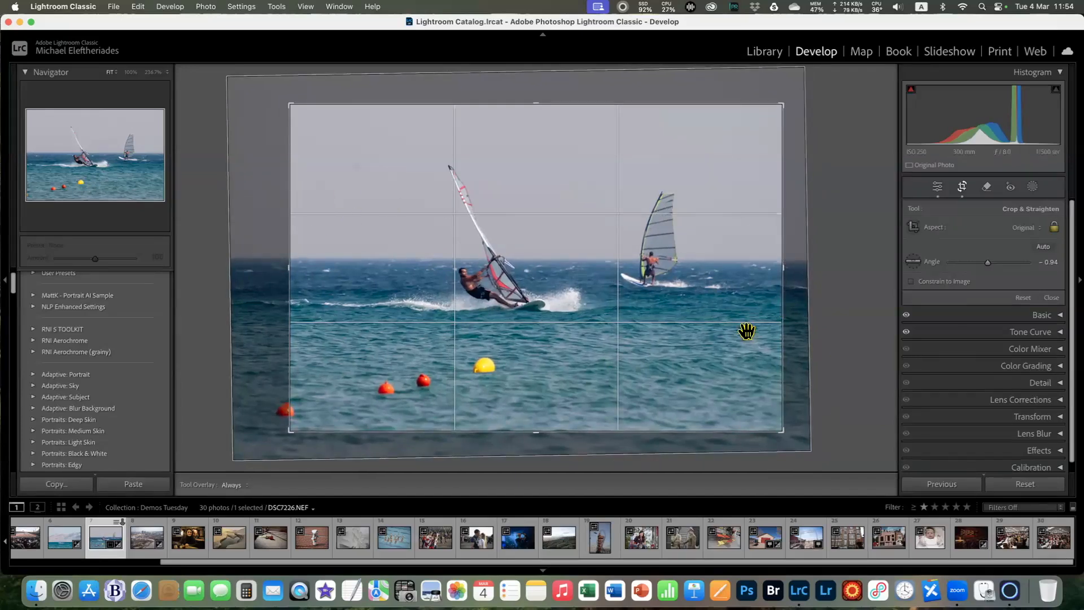
drag(629, 317, 628, 327)
drag(783, 105, 752, 123)
drag(641, 208, 628, 210)
mouse_move(535, 121)
mouse_down()
mouse_move(531, 161)
mouse_move(535, 120)
mouse_up()
drag(541, 201, 519, 202)
drag(752, 124, 756, 121)
drag(620, 194, 621, 194)
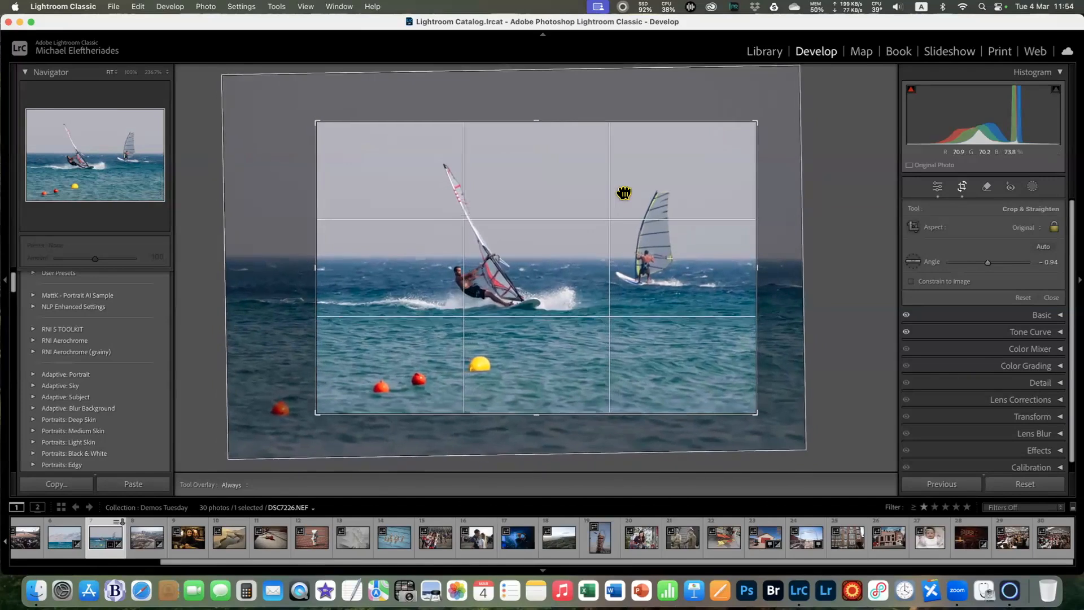
Unlock the crop's aspect ratio, narrow the frame to the front windsurfer and widen it again to include both windsurfers
click(1053, 227)
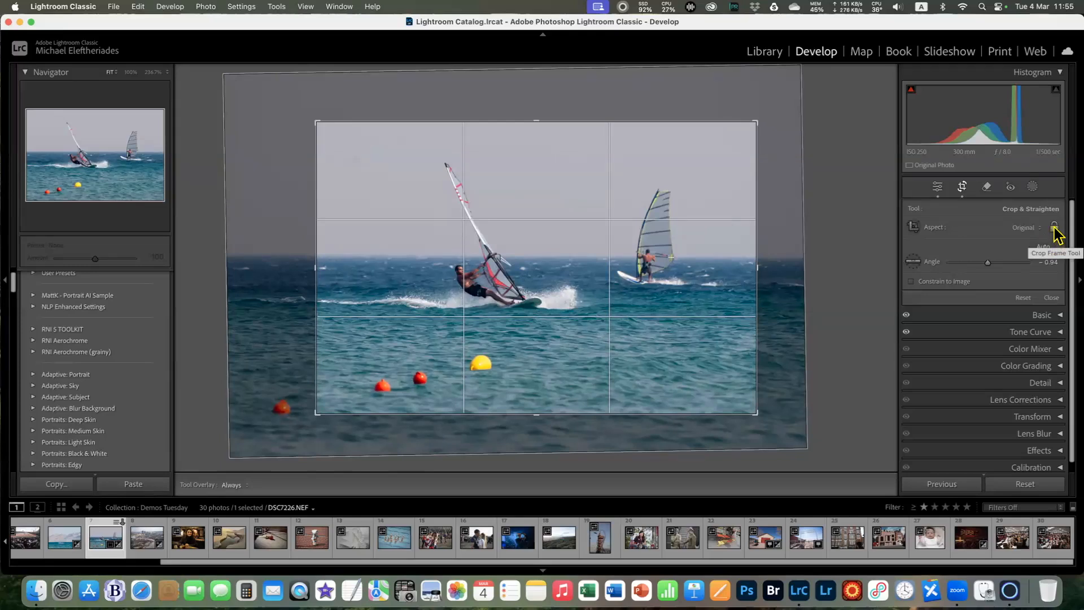
click(1055, 228)
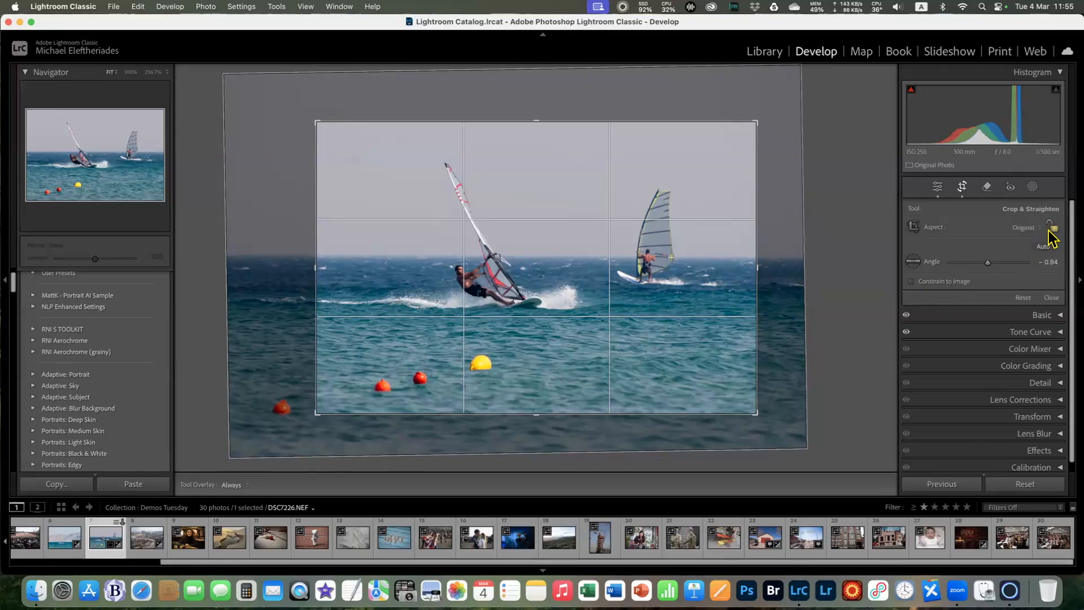
drag(759, 264, 665, 265)
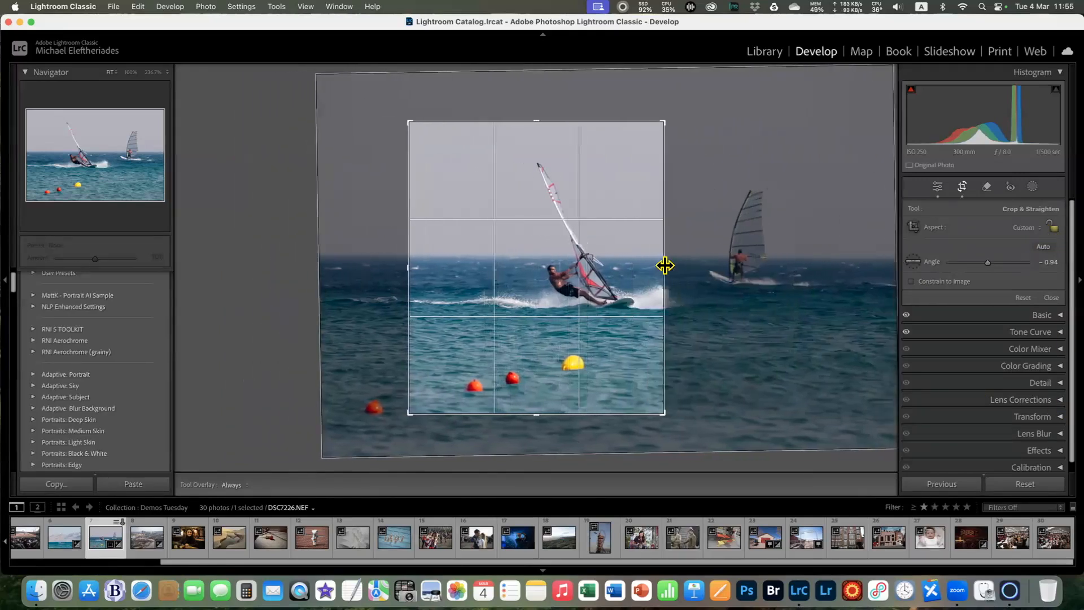
mouse_move(585, 266)
mouse_down()
mouse_move(646, 269)
mouse_move(572, 271)
mouse_up()
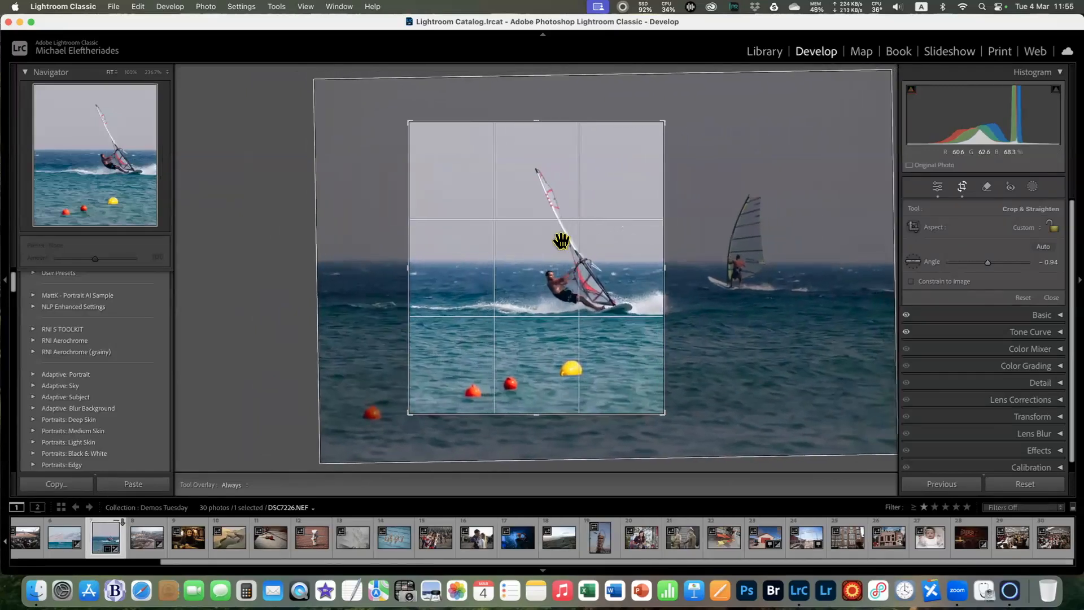
drag(541, 122, 539, 134)
drag(664, 270, 732, 273)
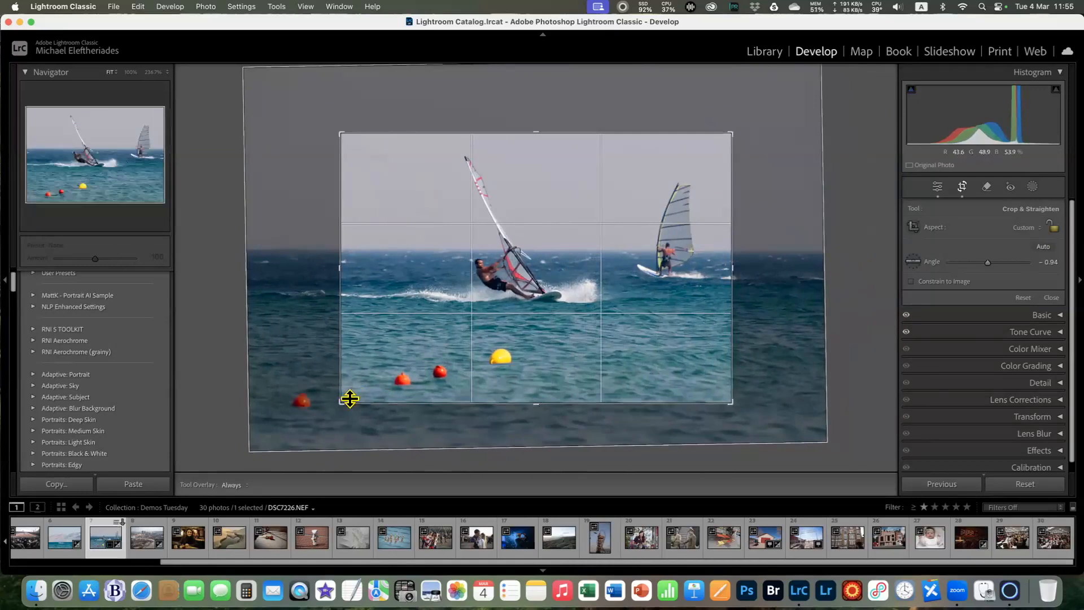
Reshape the crop into a wide panoramic frame around both windsurfers above the buoys and rotate it to -1.10
drag(342, 401, 336, 368)
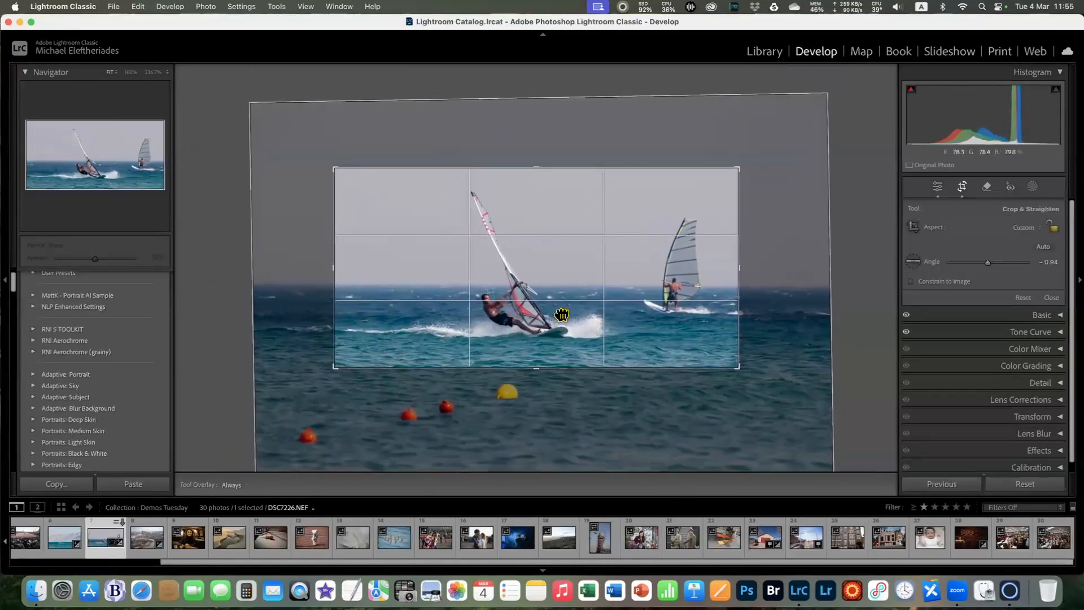
drag(737, 268, 777, 267)
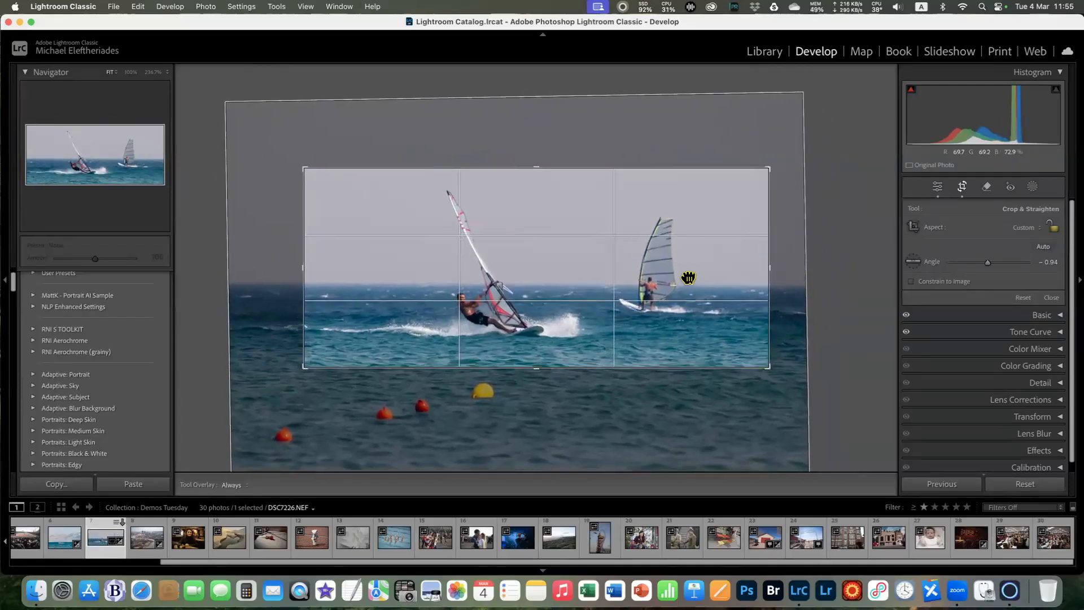
drag(771, 374, 740, 379)
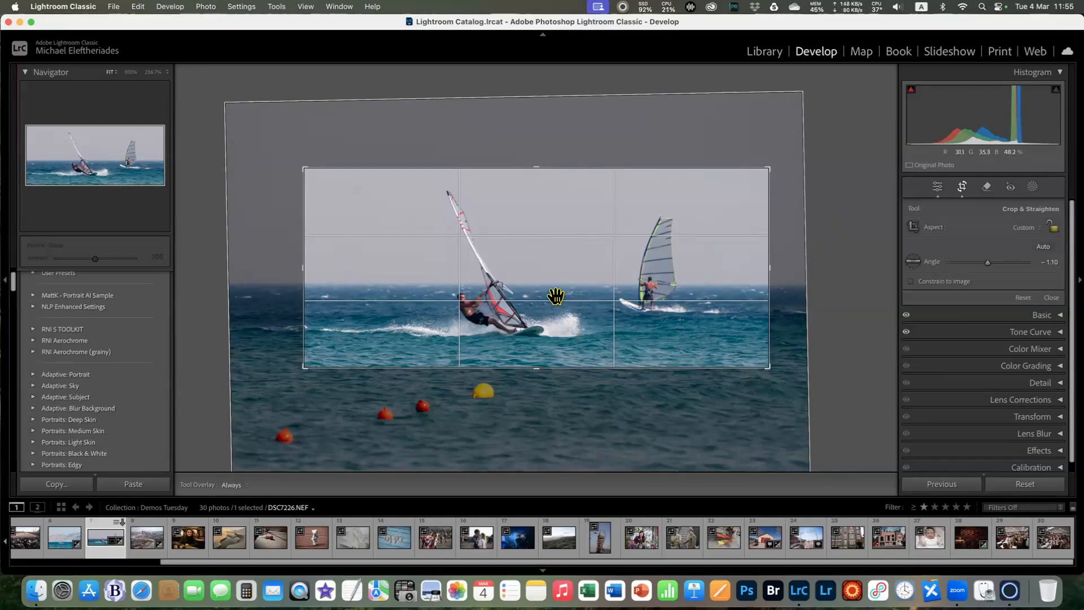
drag(580, 290, 574, 293)
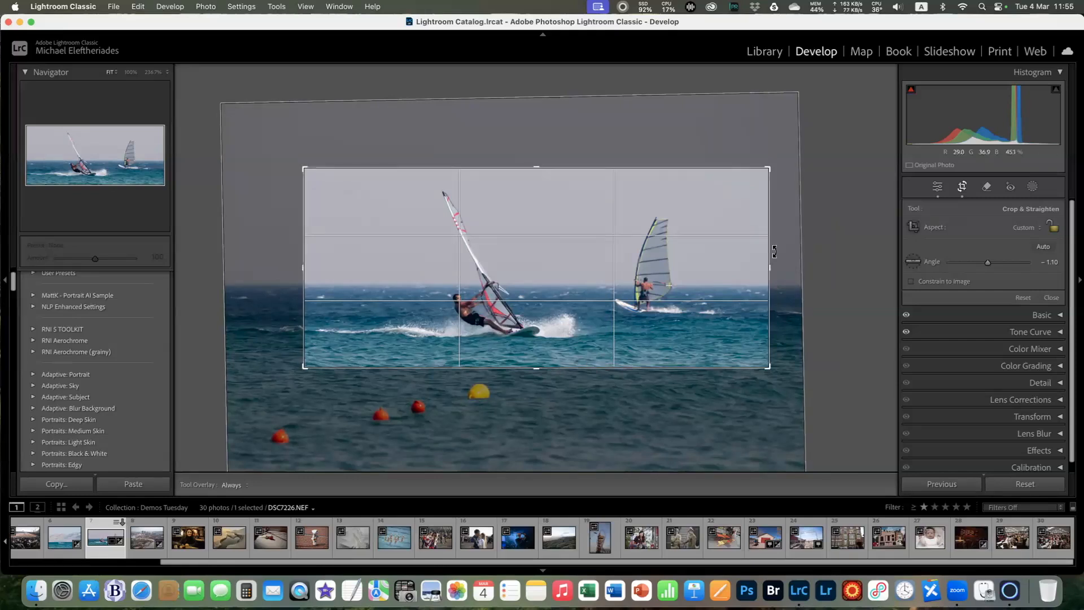
Set the crop's aspect ratio to 1 x 1, and view the custom aspect ratio settings without entering a ratio
click(1036, 227)
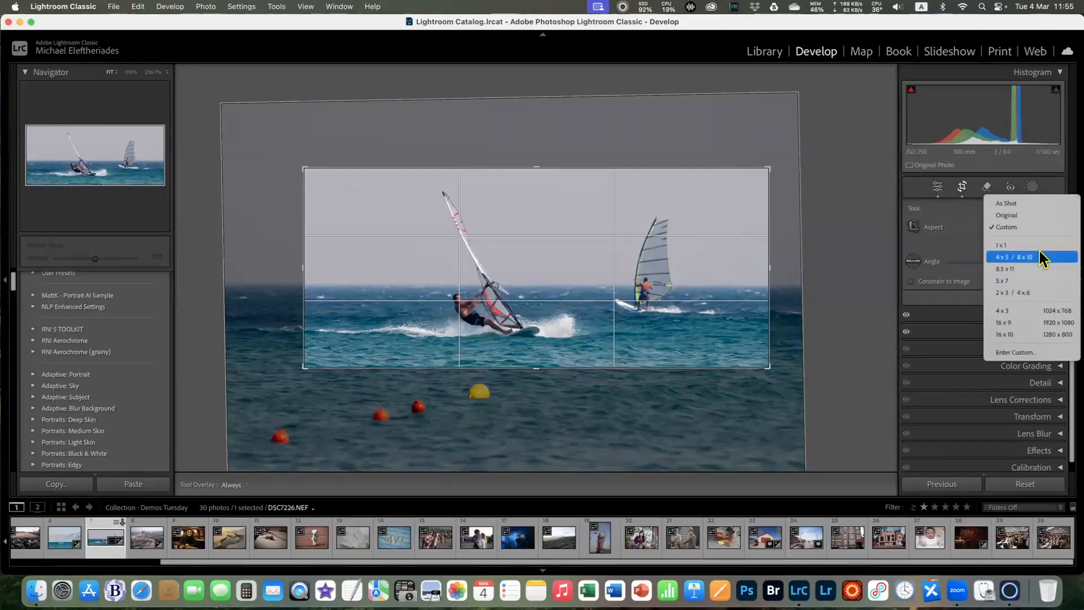
click(1039, 245)
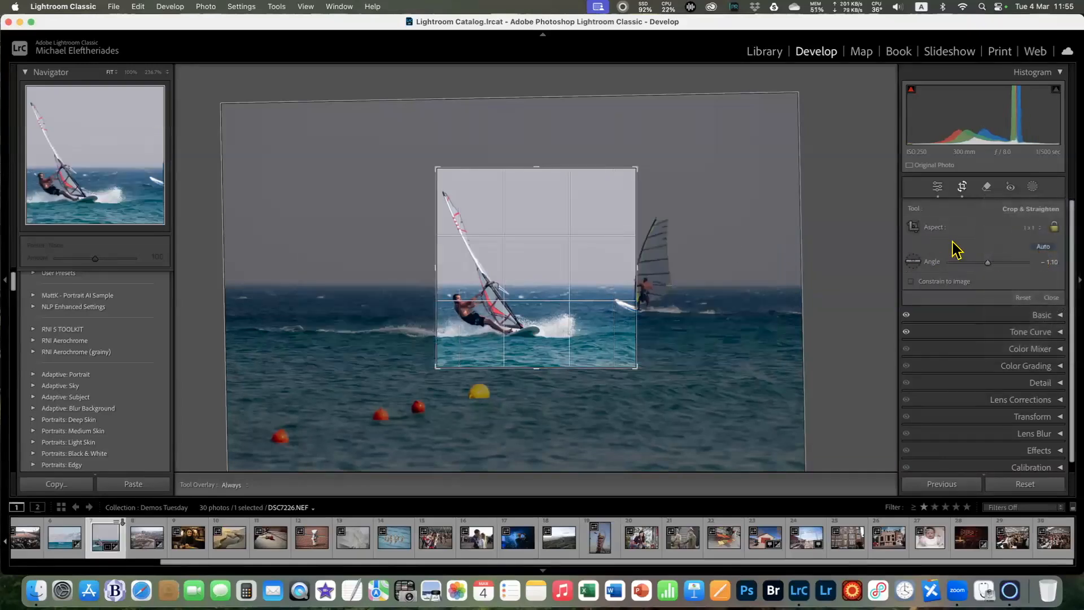
click(1032, 236)
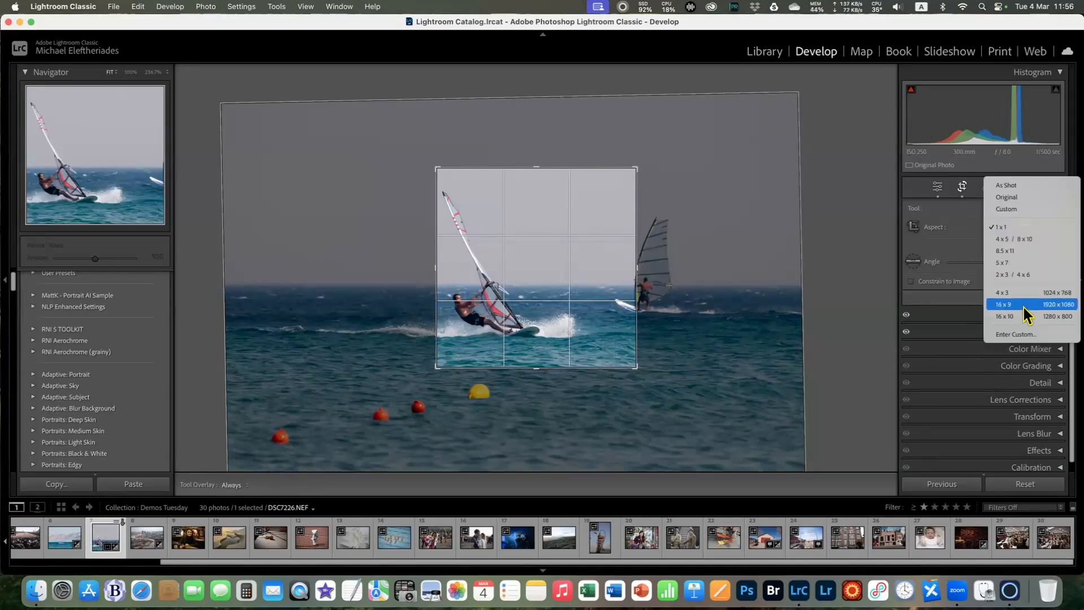
click(1017, 335)
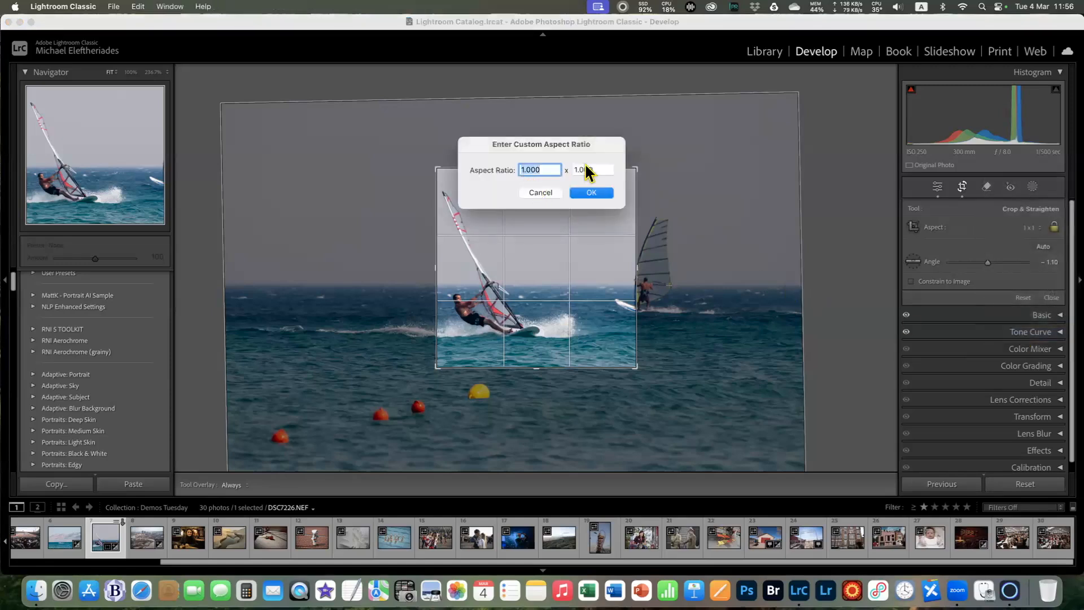
click(550, 195)
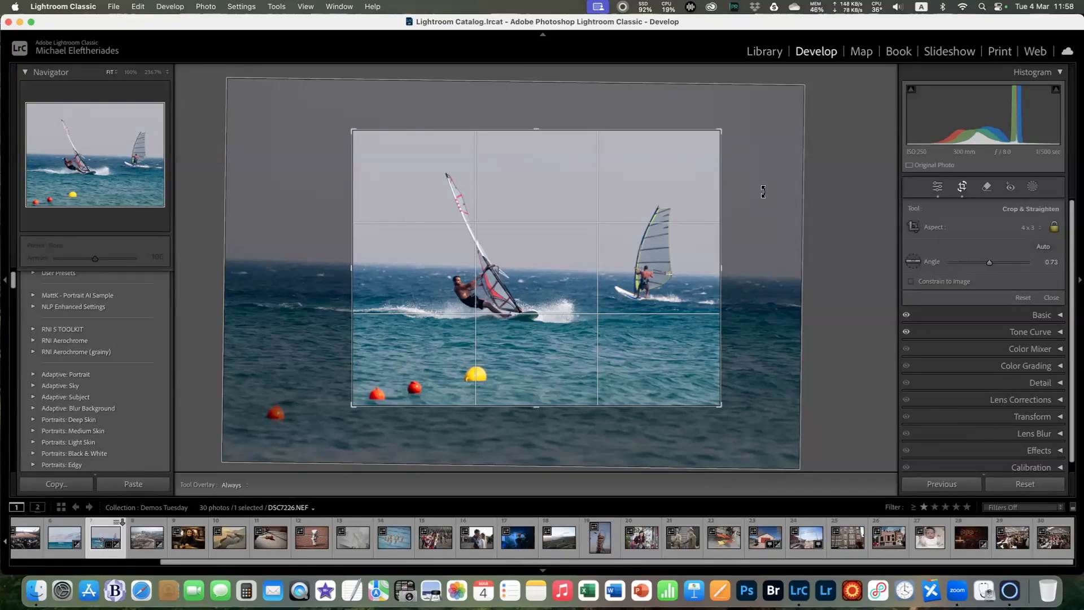
Switch the 4 x 3 crop to portrait orientation, tighten it around the front windsurfer and rotate it to -0.43
key(x)
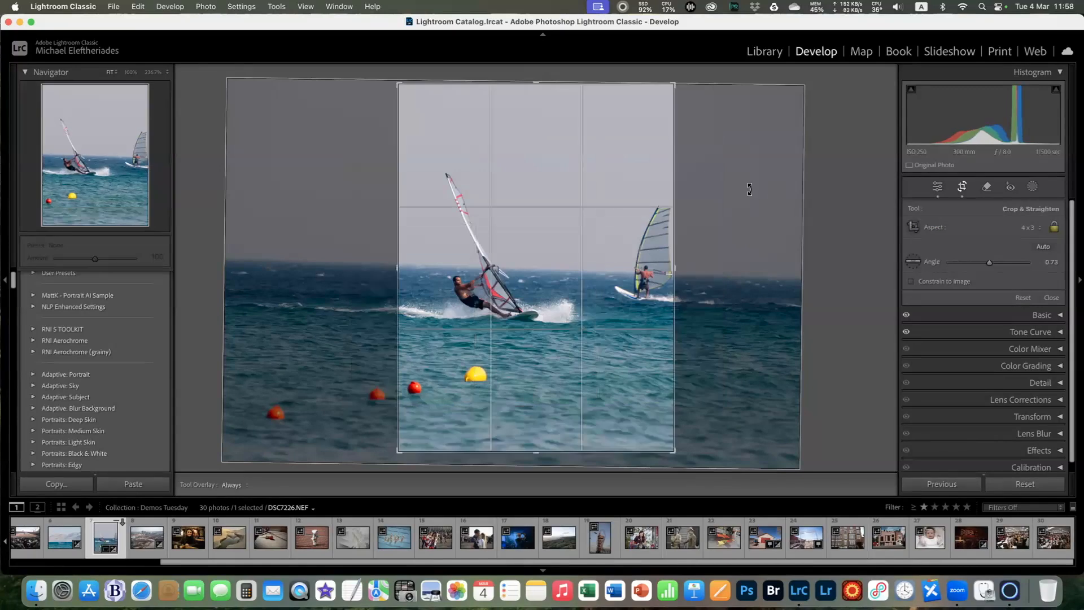
drag(670, 84, 632, 99)
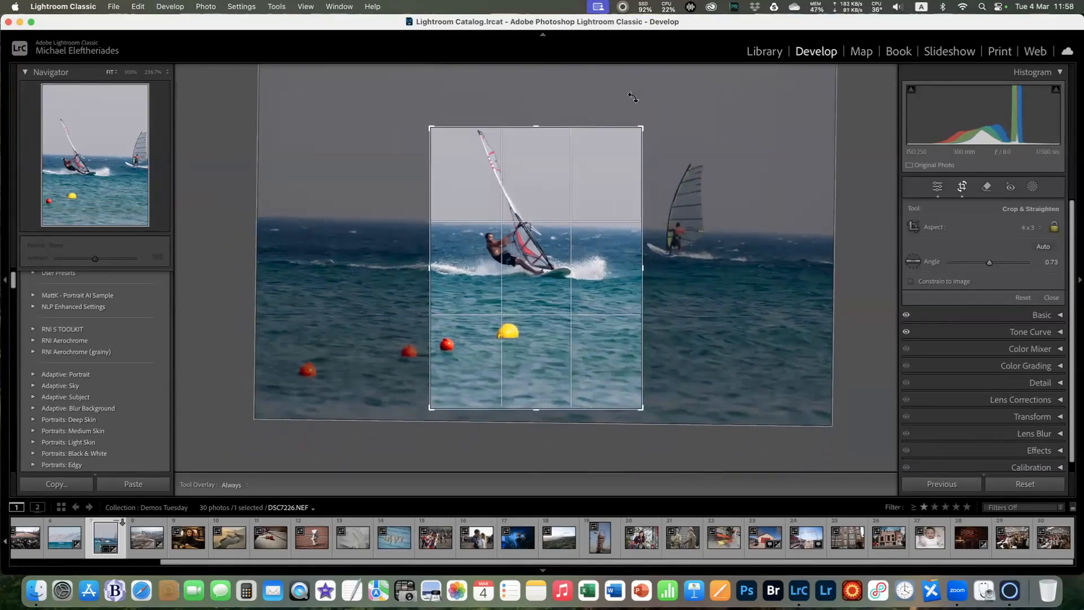
drag(544, 241, 539, 287)
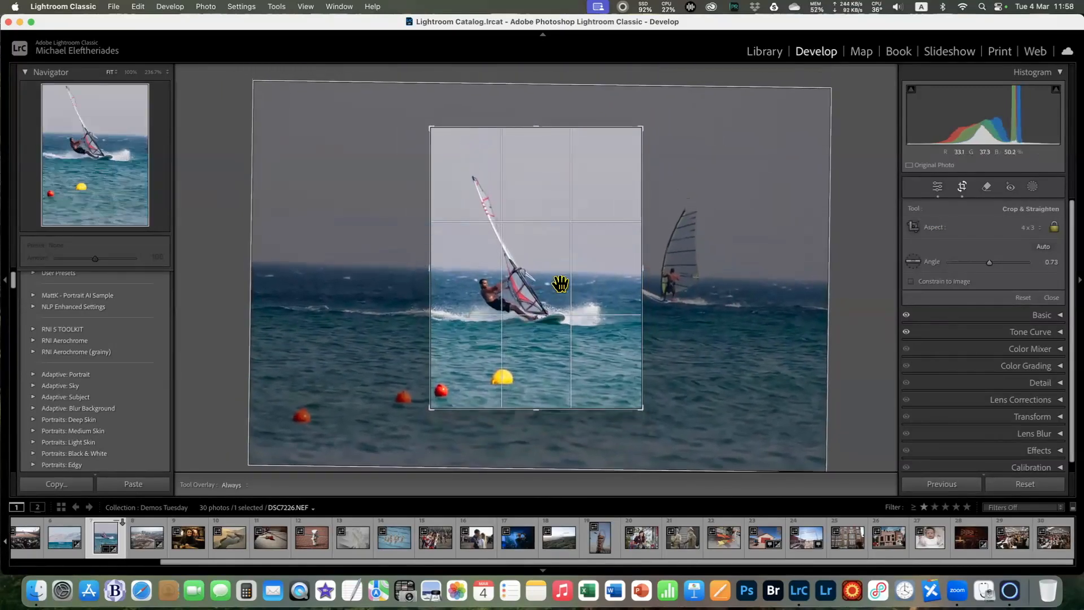
drag(664, 124, 656, 116)
drag(565, 212, 528, 217)
drag(680, 116, 708, 189)
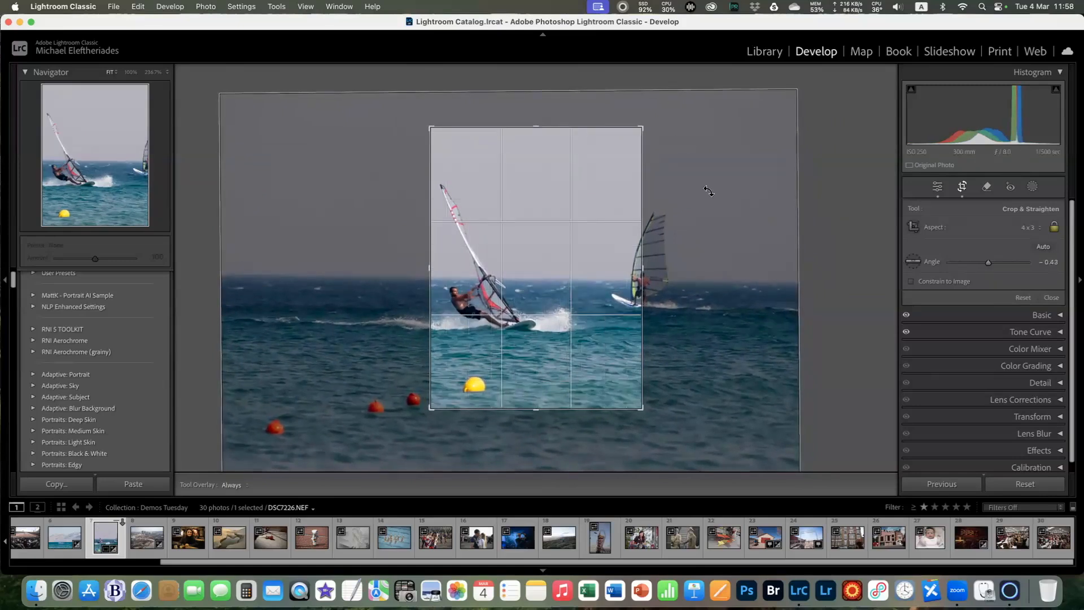
Return the 4 x 3 crop to landscape orientation and resize and reposition it around both windsurfers
key(x)
mouse_move(617, 229)
mouse_down()
mouse_move(598, 232)
mouse_move(621, 234)
mouse_move(632, 215)
mouse_up()
drag(663, 167, 706, 153)
drag(581, 254, 588, 252)
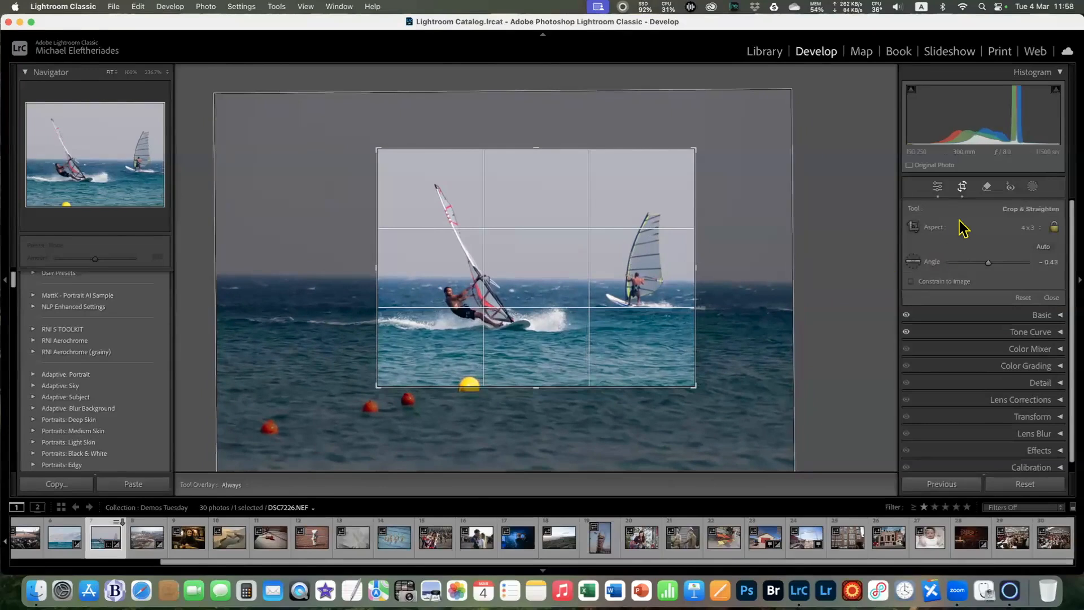
Keep the 4 x 3 aspect ratio, enlarge the crop to include more of the buoys and rotate it to -1.71
click(1028, 228)
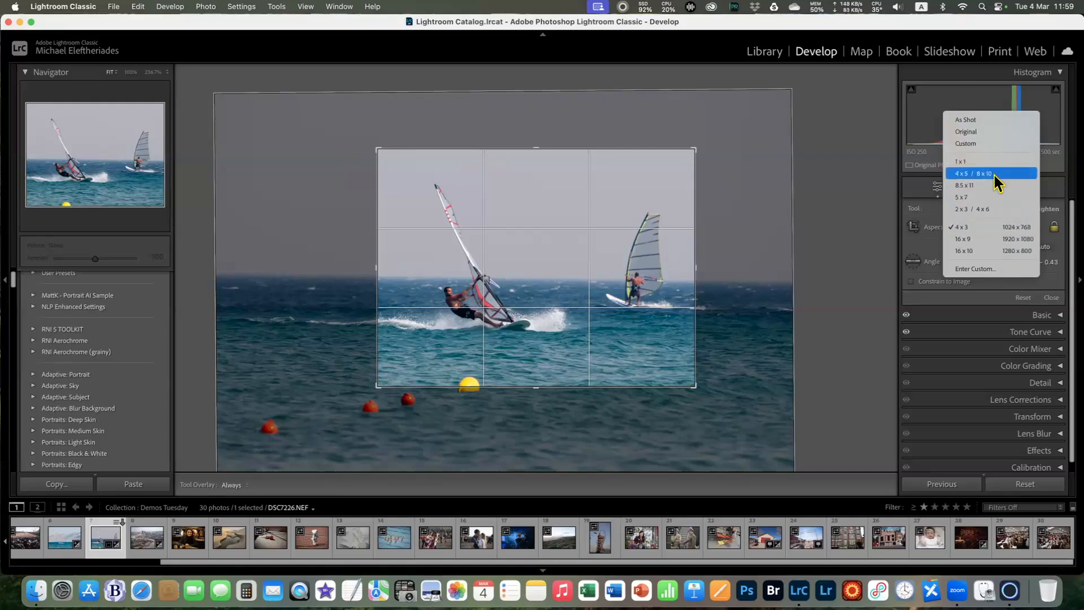
click(821, 193)
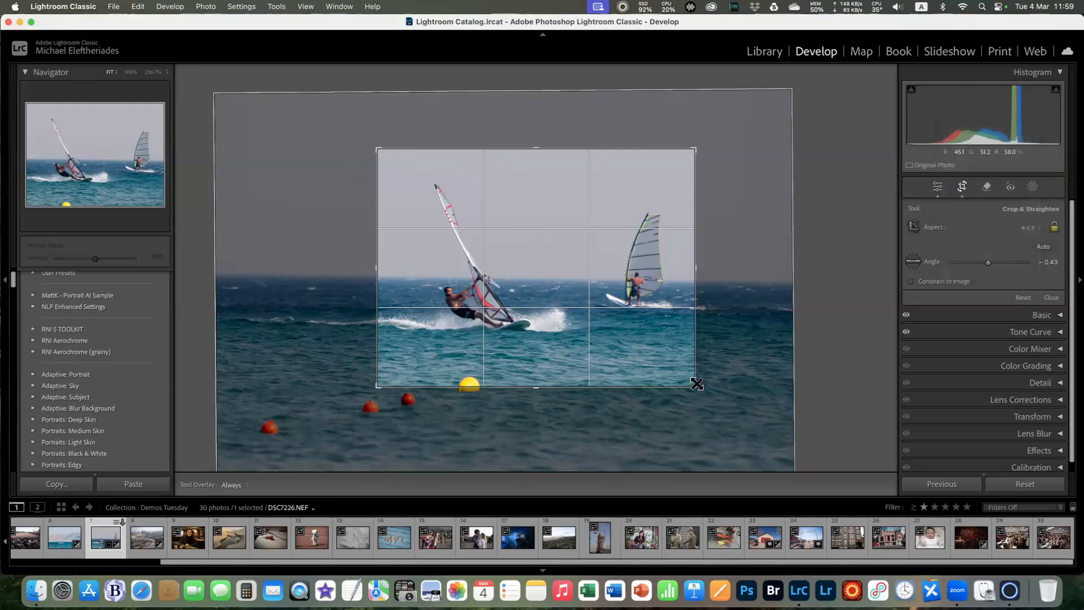
drag(695, 387, 718, 350)
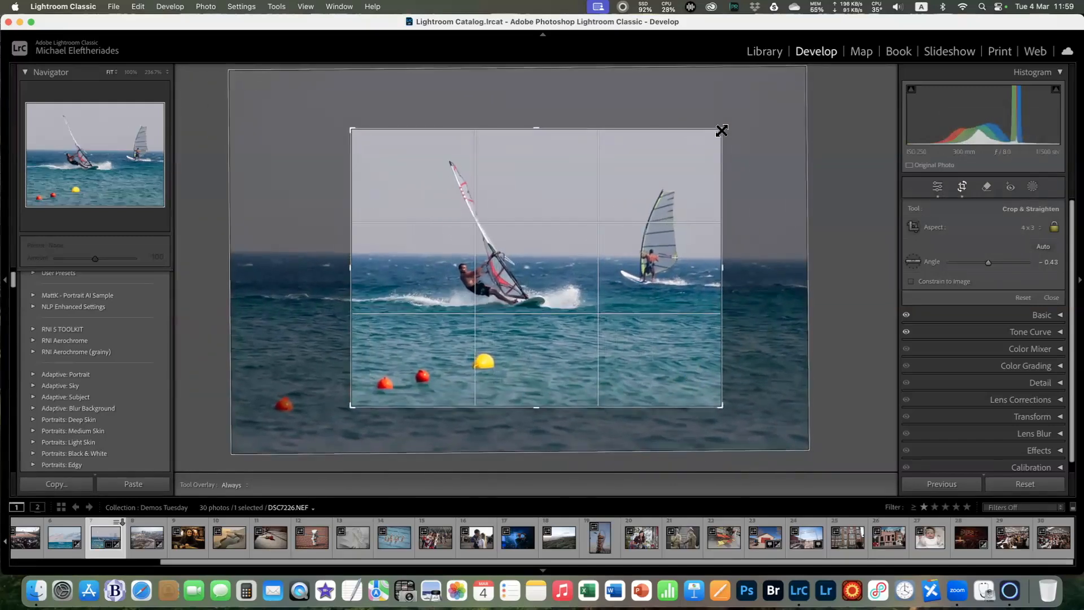
drag(718, 131, 753, 121)
drag(578, 255, 600, 256)
drag(766, 264, 757, 269)
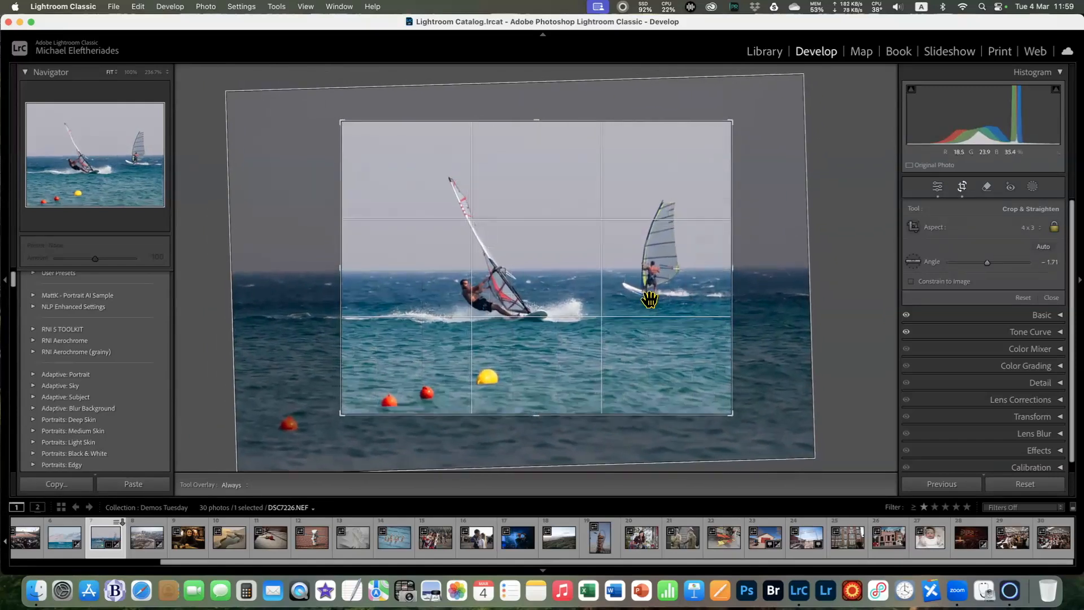
Flip the 4 x 3 crop to portrait orientation and back to landscape
key(x)
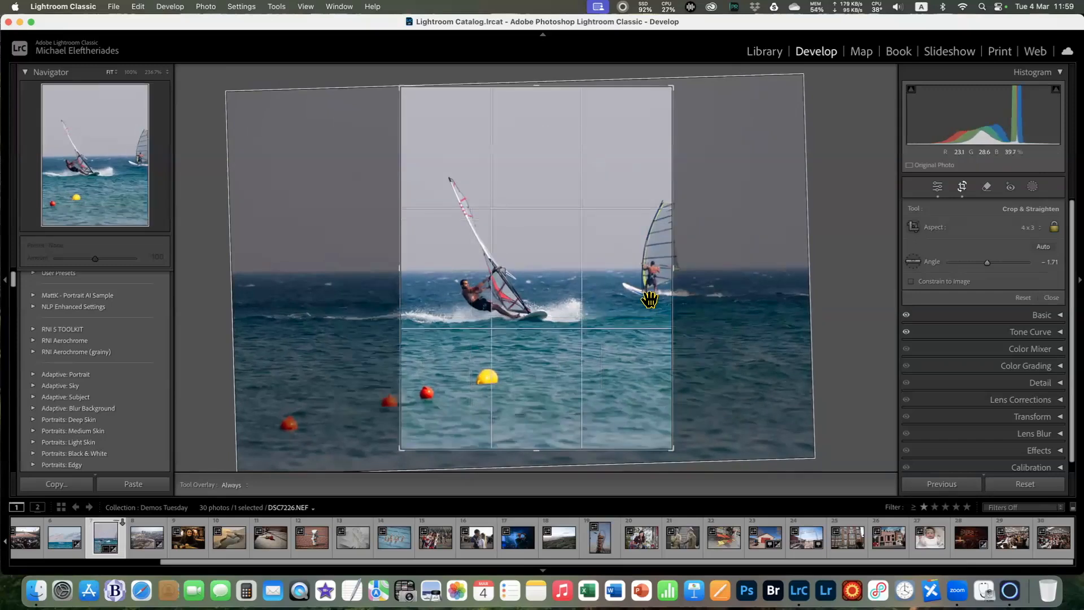
key(x)
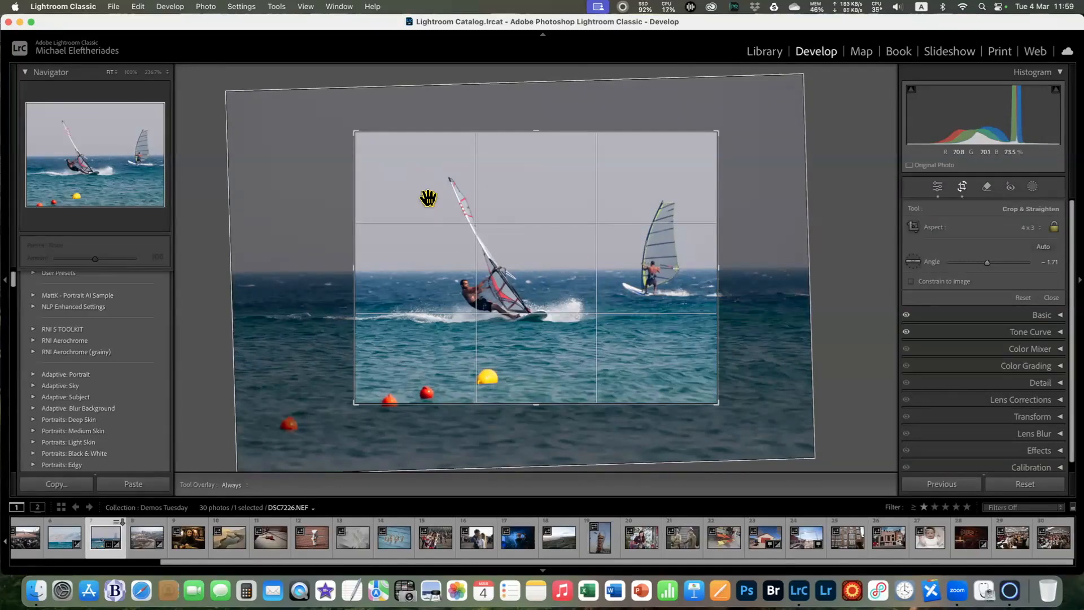
Review the Tool Overlay and Crop Guide Overlay options, and cycle the crop guide to the Center overlay
click(277, 7)
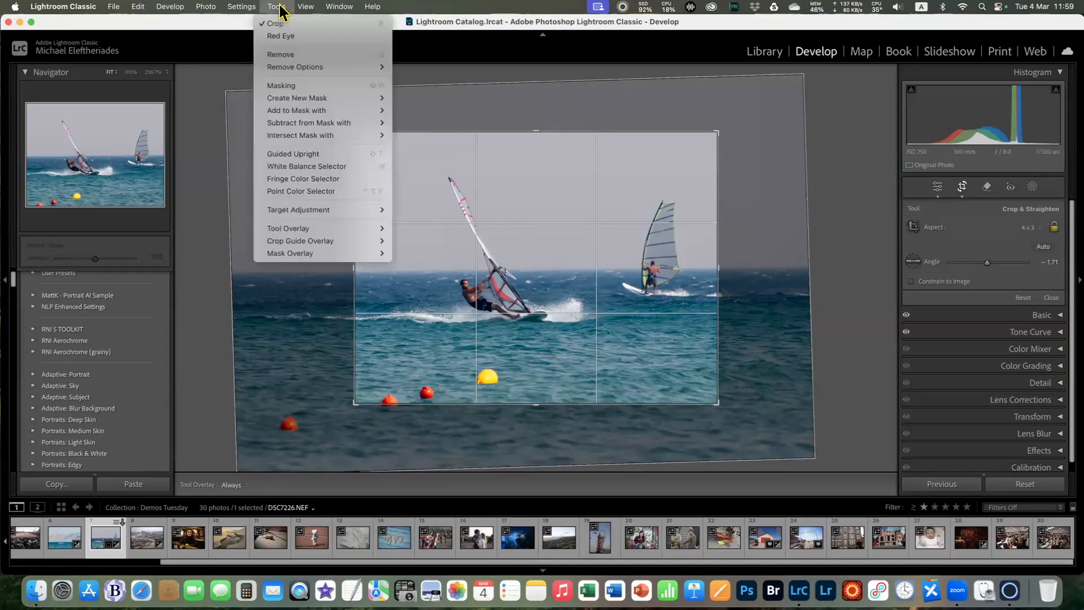
mouse_move(295, 229)
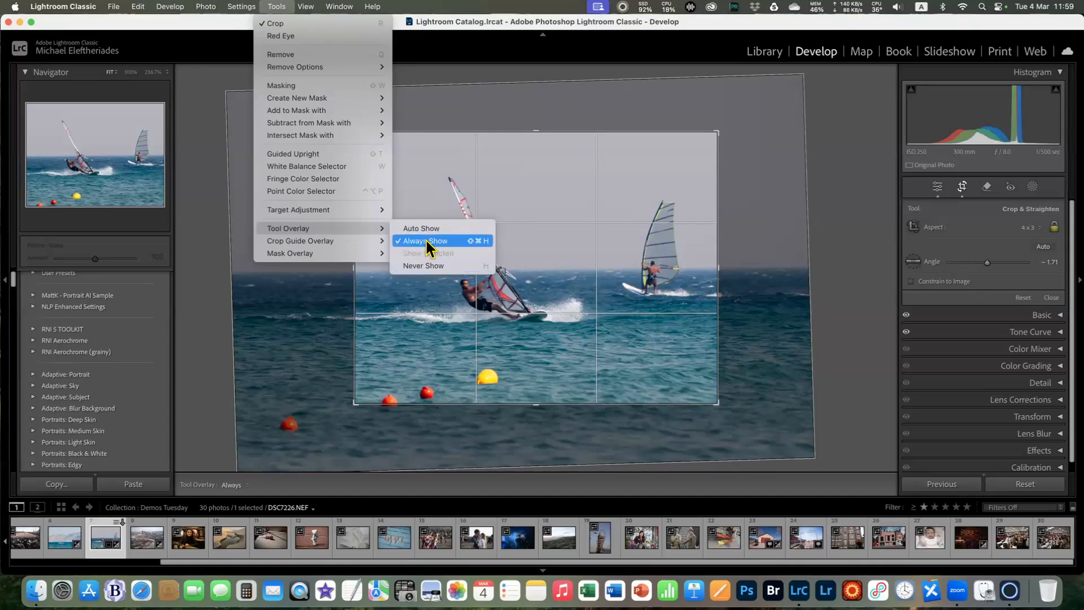
mouse_move(330, 244)
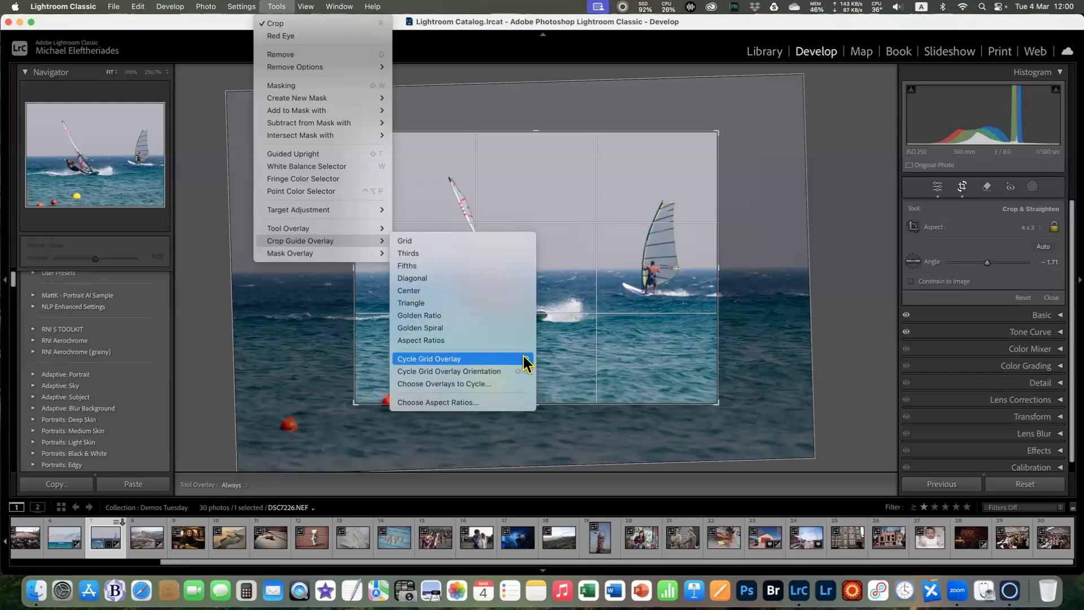
click(569, 366)
key(o)
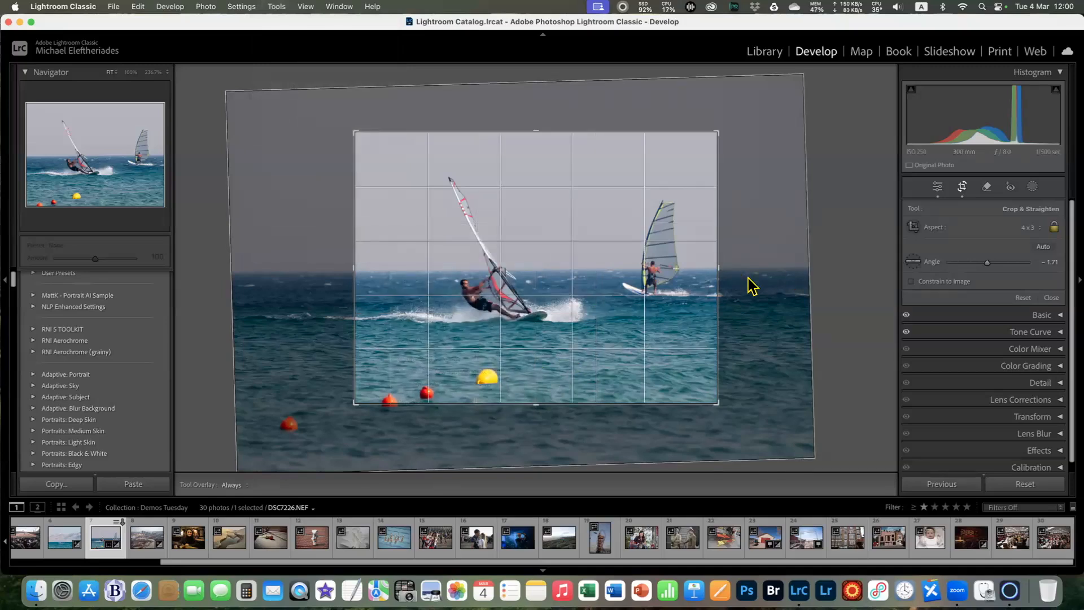
key(o)
key(o)
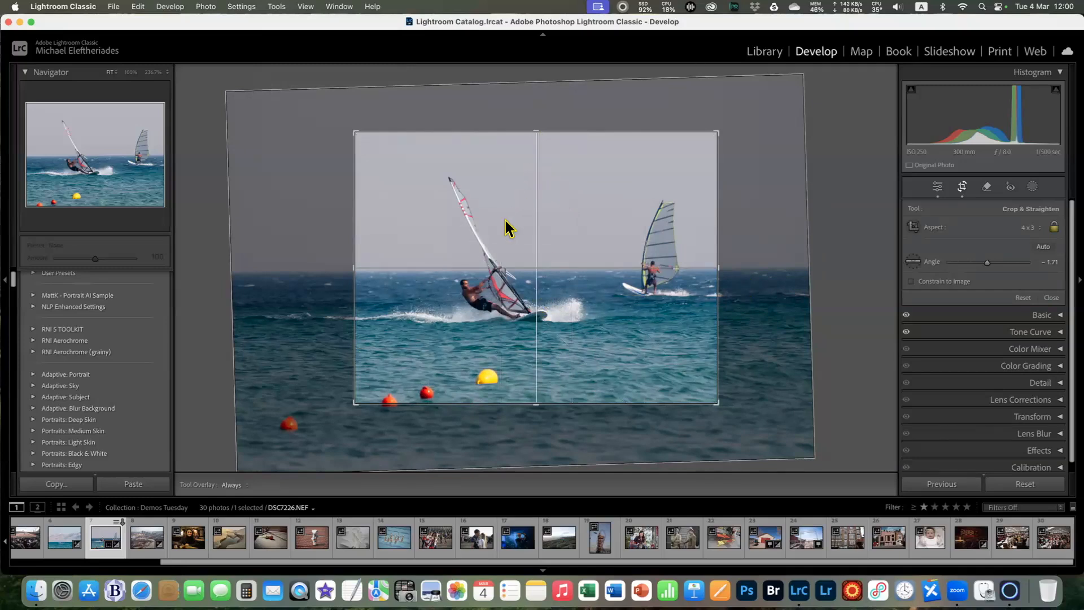
Slightly enlarge the 4 x 3 crop and align the horizon with the horizontal line of the Center guide
drag(508, 226, 507, 222)
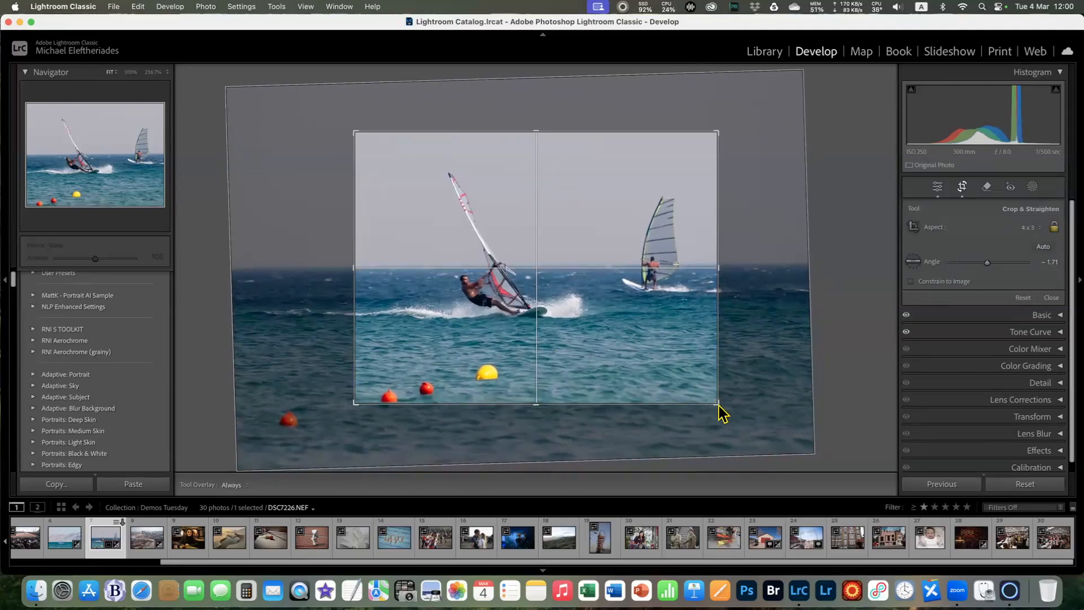
drag(719, 404, 723, 409)
drag(664, 365, 665, 372)
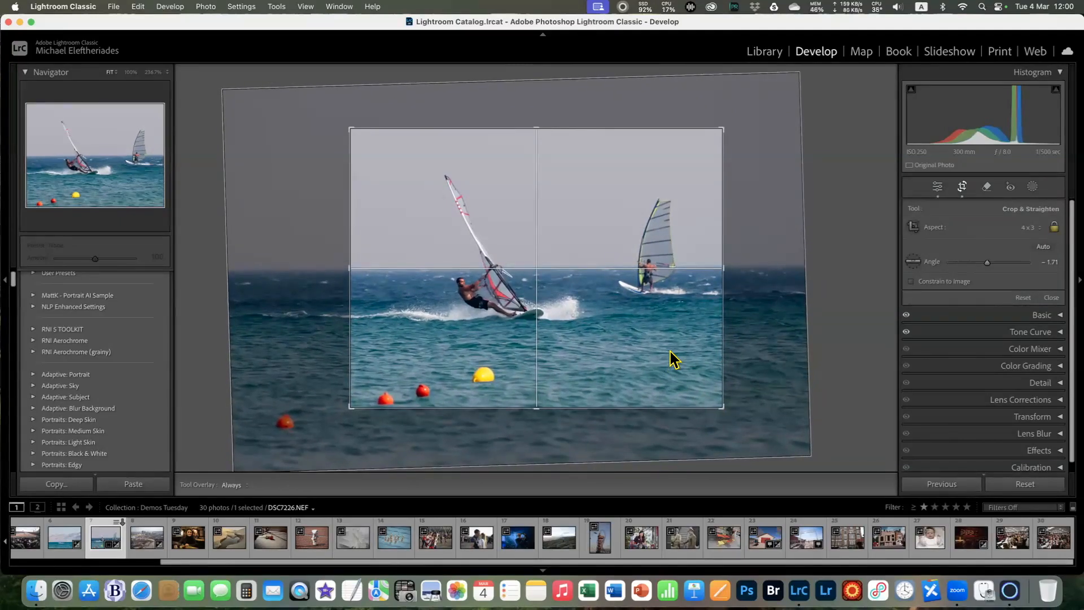
Cycle through the crop guide overlays to Thirds and shift the crop to bring the horizon nearer the upper third line
key(o)
key(o)
key(o)
key(o)
key(o)
key(o)
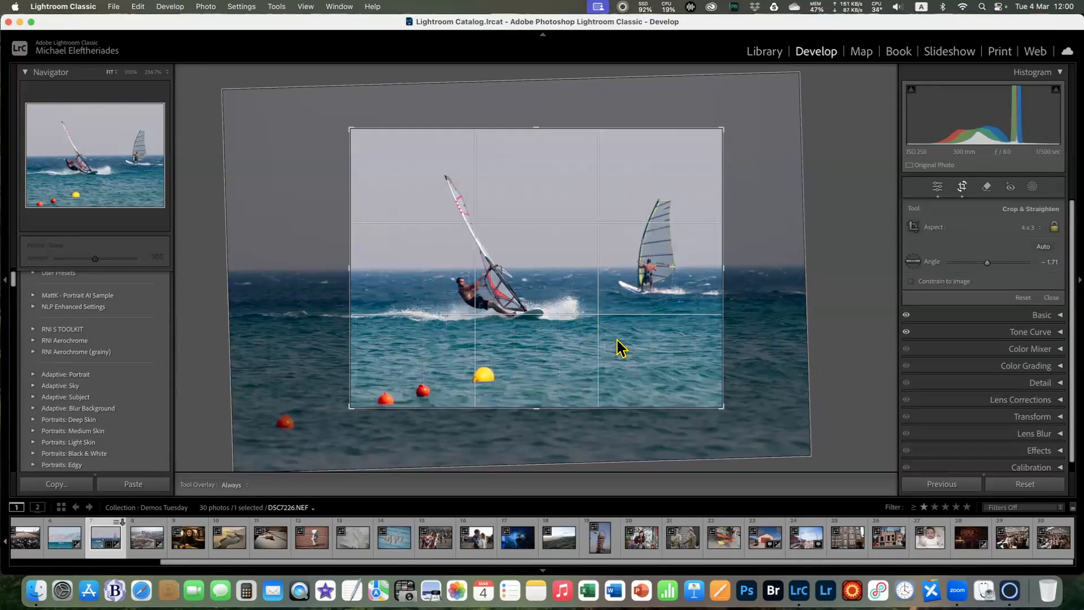
key(o)
key(o)
key(o)
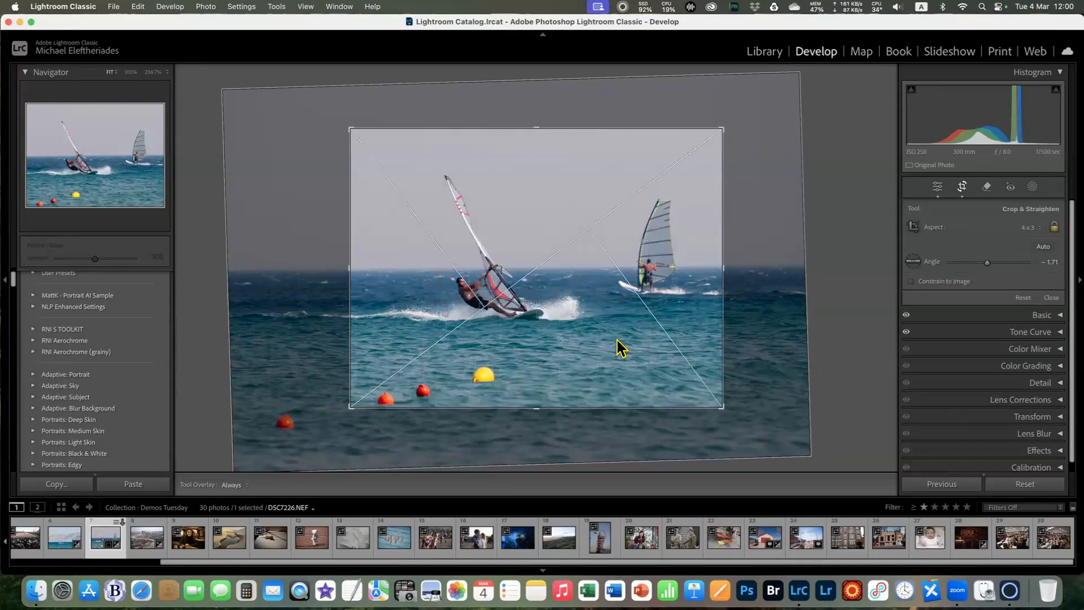
key(o)
key(o)
key(o)
key(o)
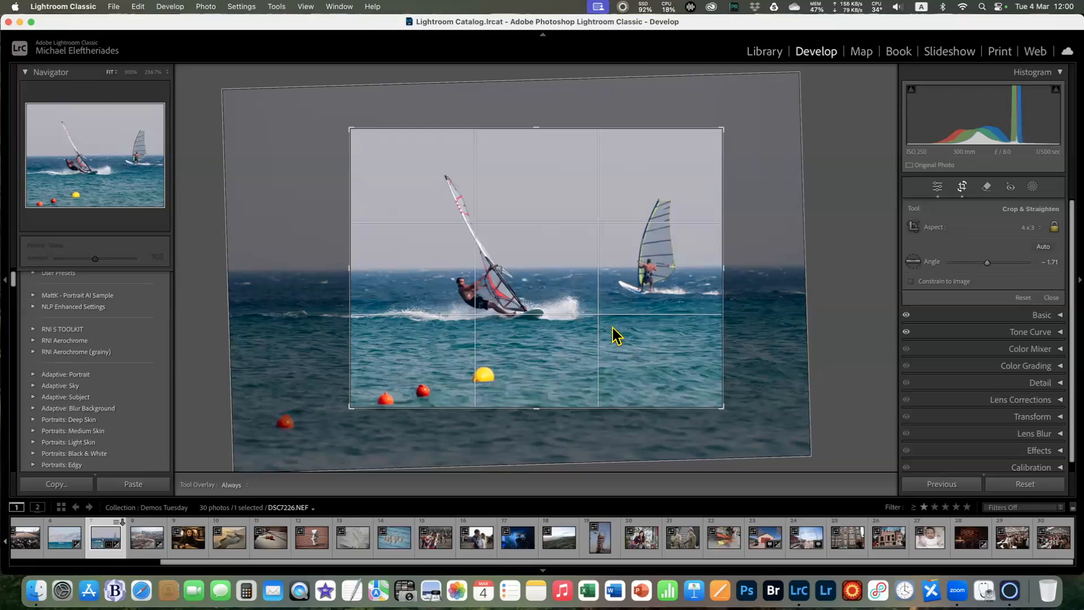
drag(629, 336, 639, 305)
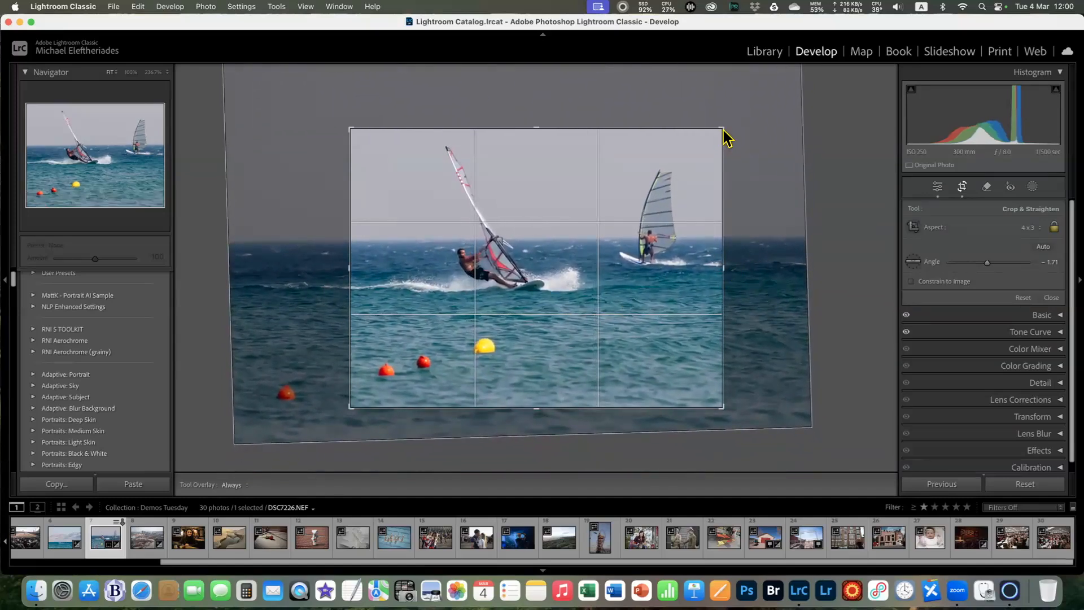
Change the crop's aspect ratio to 2 x 3 / 4 x 6 and enlarge it around both windsurfers
click(1028, 228)
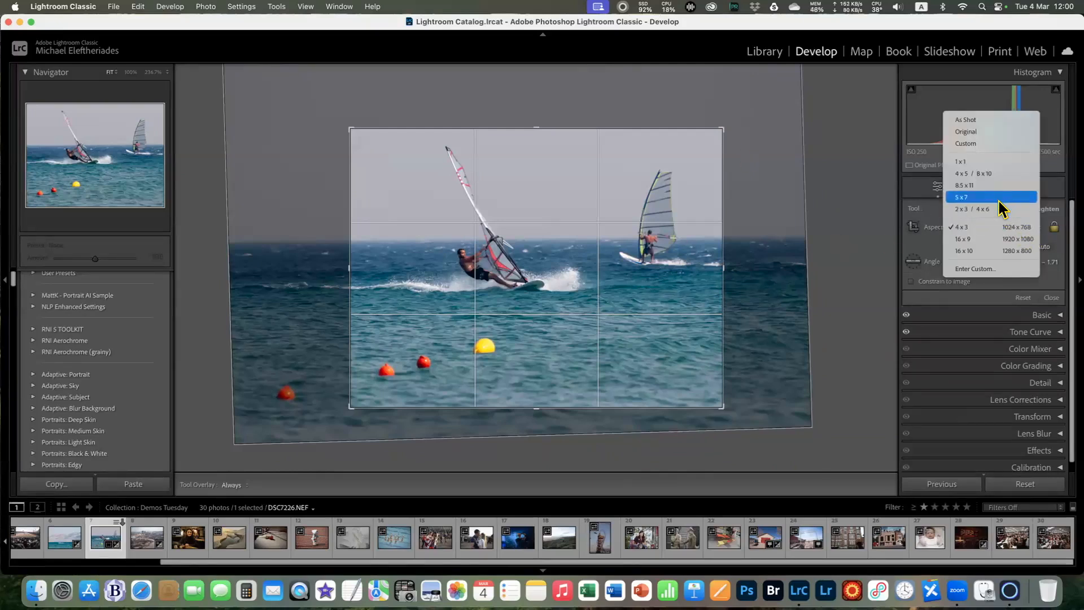
click(991, 210)
drag(599, 260, 593, 254)
drag(722, 152, 757, 140)
drag(631, 240, 635, 245)
drag(740, 132, 746, 129)
Reposition the 2 x 3 crop against the Thirds guide, trying the horizon at the upper third before moving it near mid-frame
drag(523, 304, 524, 294)
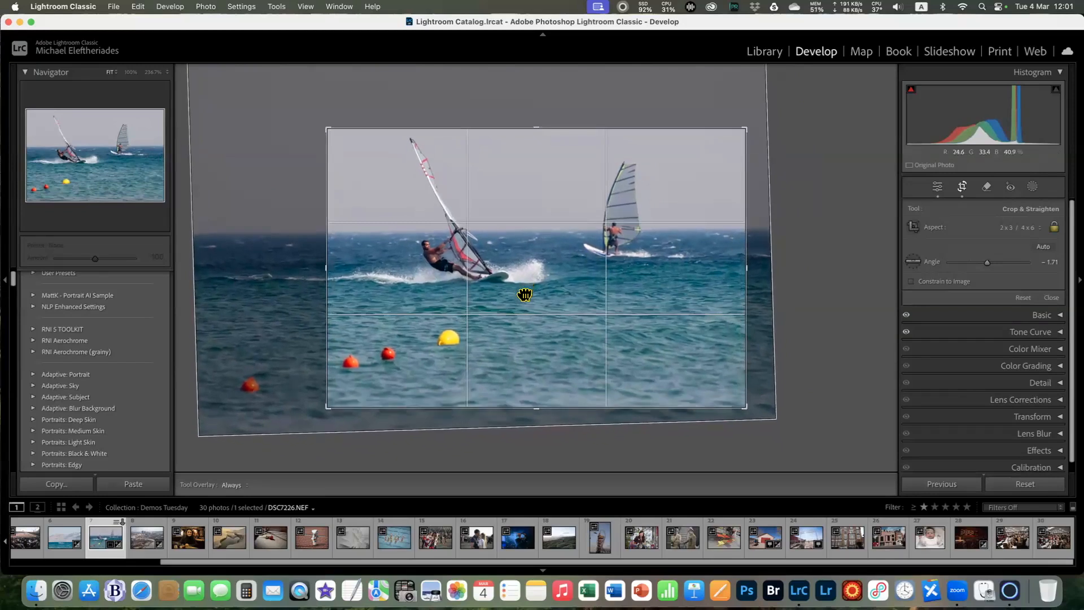
drag(466, 264, 464, 260)
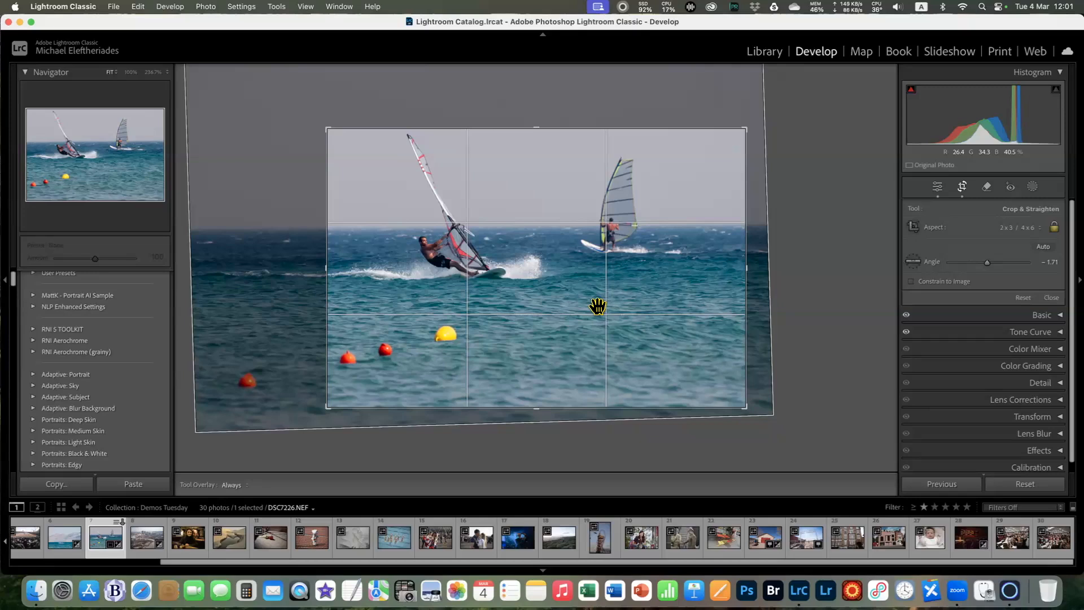
drag(564, 283, 565, 316)
drag(482, 335, 486, 343)
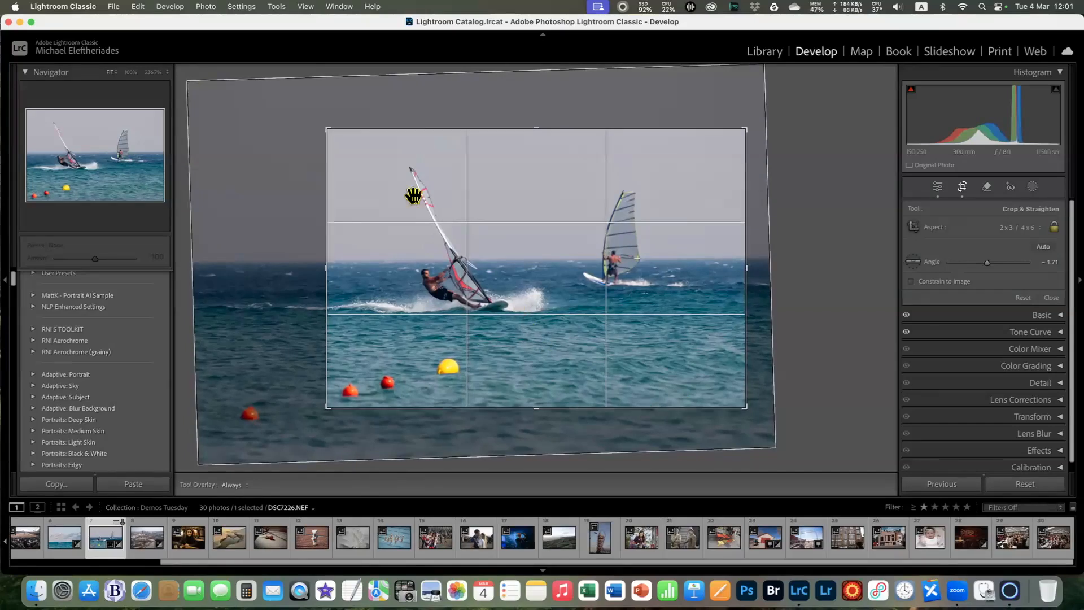
Cycle the crop guide to the Golden Spiral overlay and change the spiral's orientation twice
key(o)
key(o)
key(o)
key(o)
key(o)
key(o)
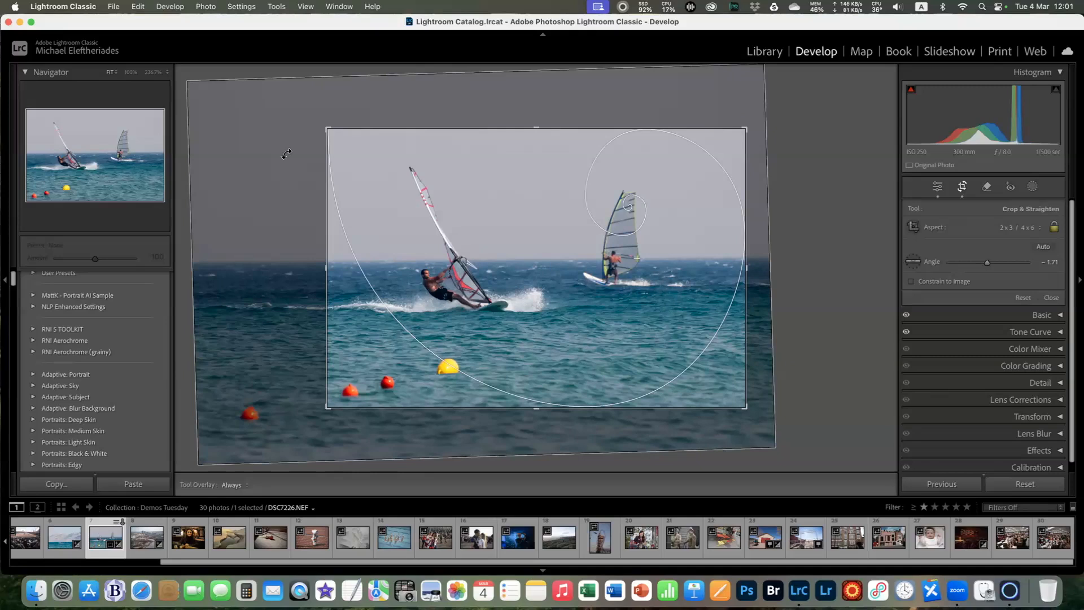
key(shift+o)
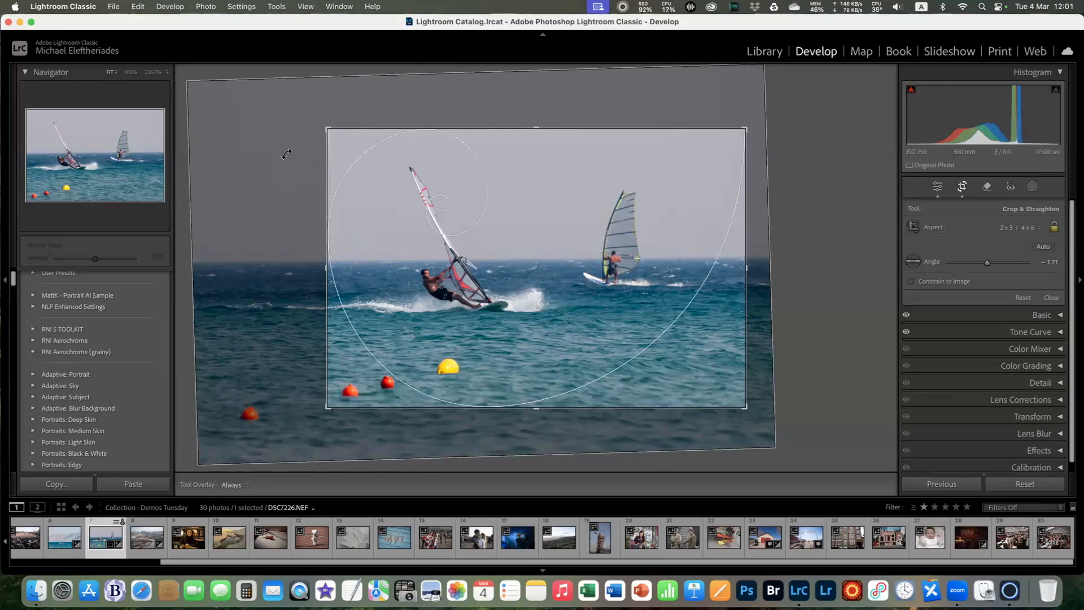
key(shift+o)
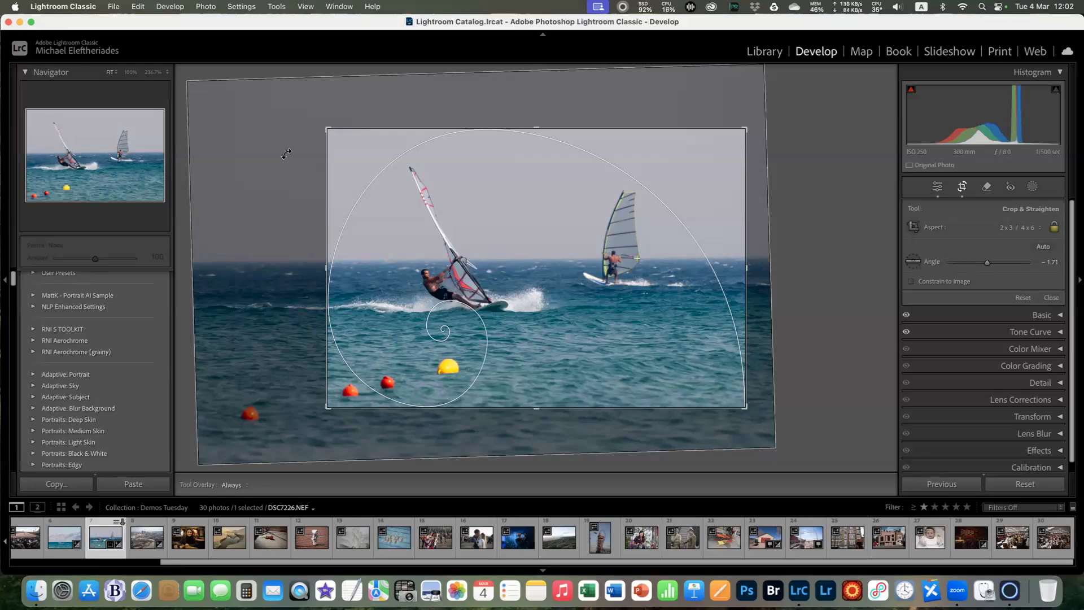
Show the Aspect Ratios crop guide and set it to display only 2 x 3, 4 x 3 and 16 x 9
key(o)
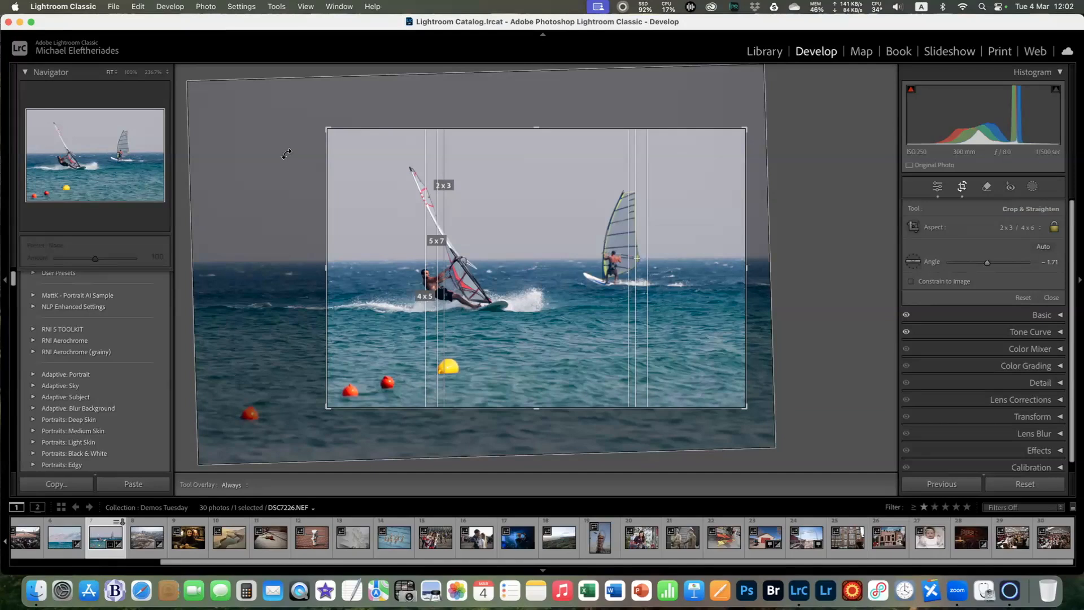
click(276, 6)
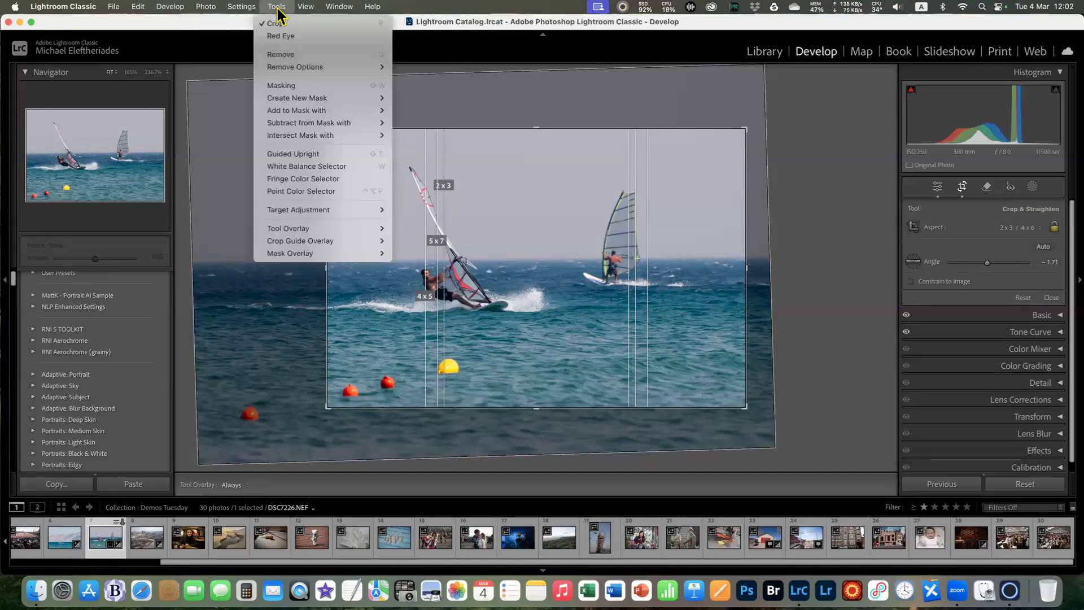
mouse_move(288, 243)
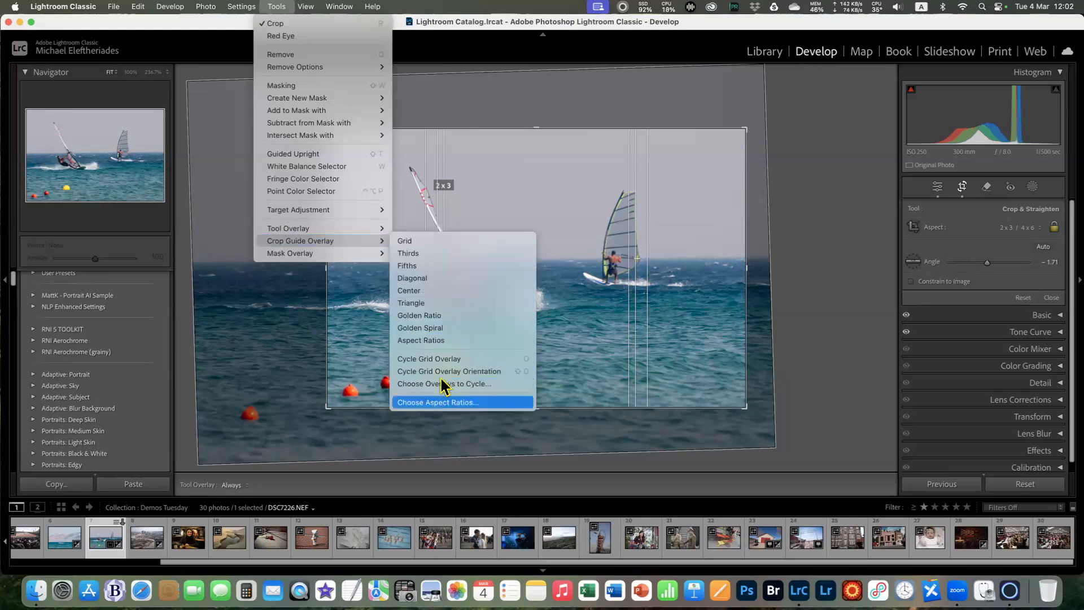
click(469, 402)
drag(551, 113, 289, 180)
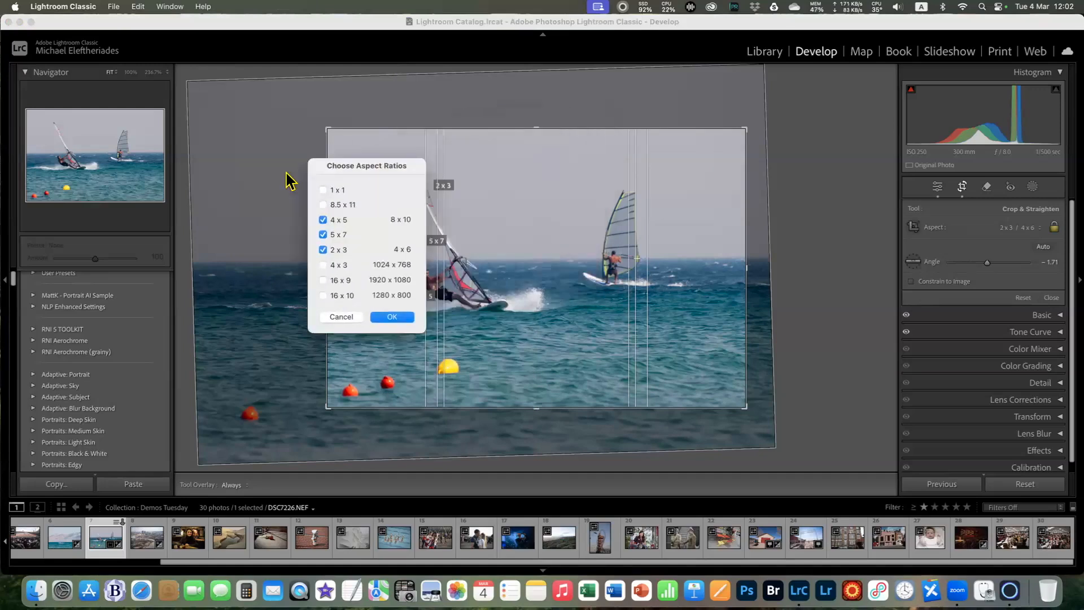
click(199, 276)
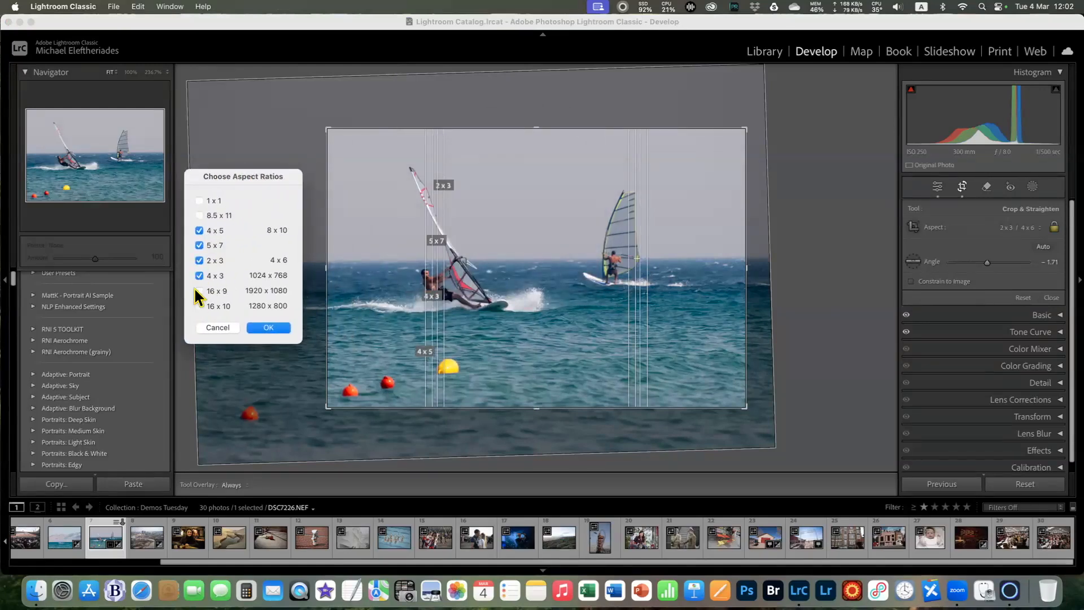
click(199, 291)
click(199, 231)
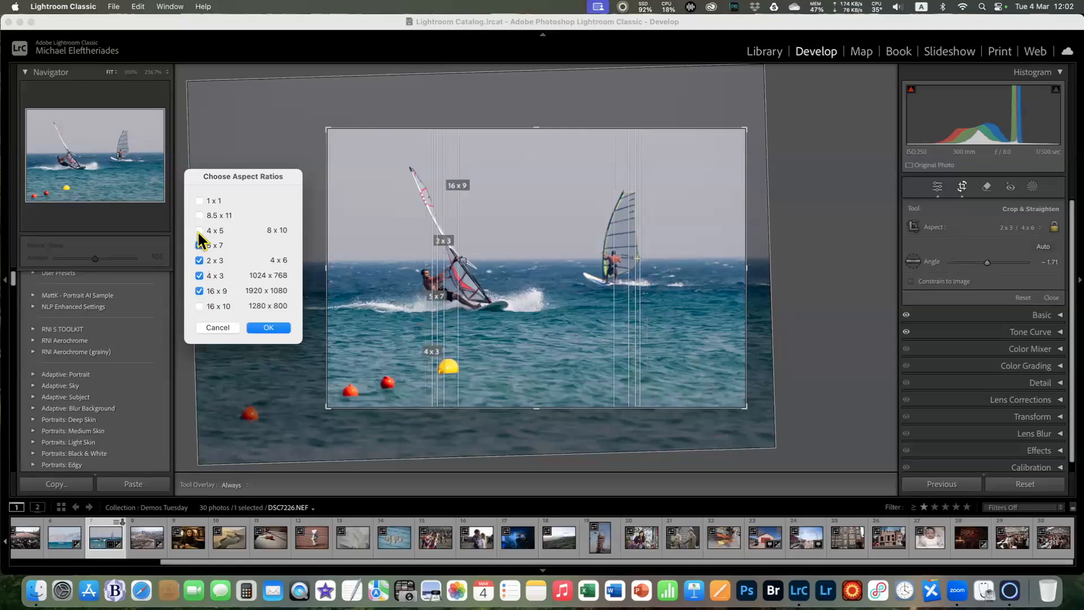
click(199, 245)
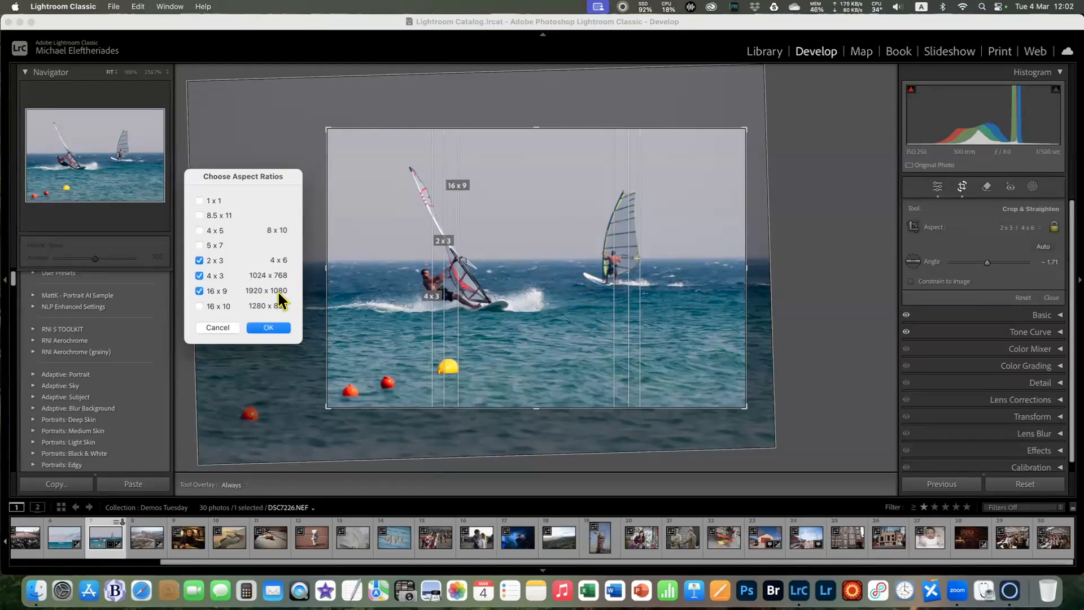
click(271, 329)
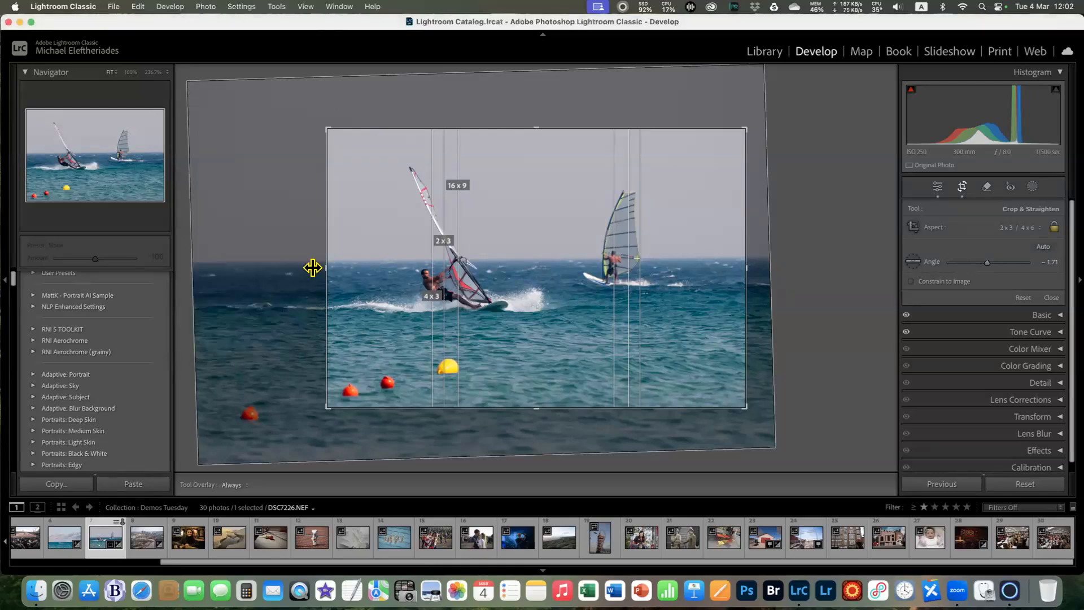
Switch the crop guide to Grid, nudge the crop's position slightly and close Crop & Straighten
key(o)
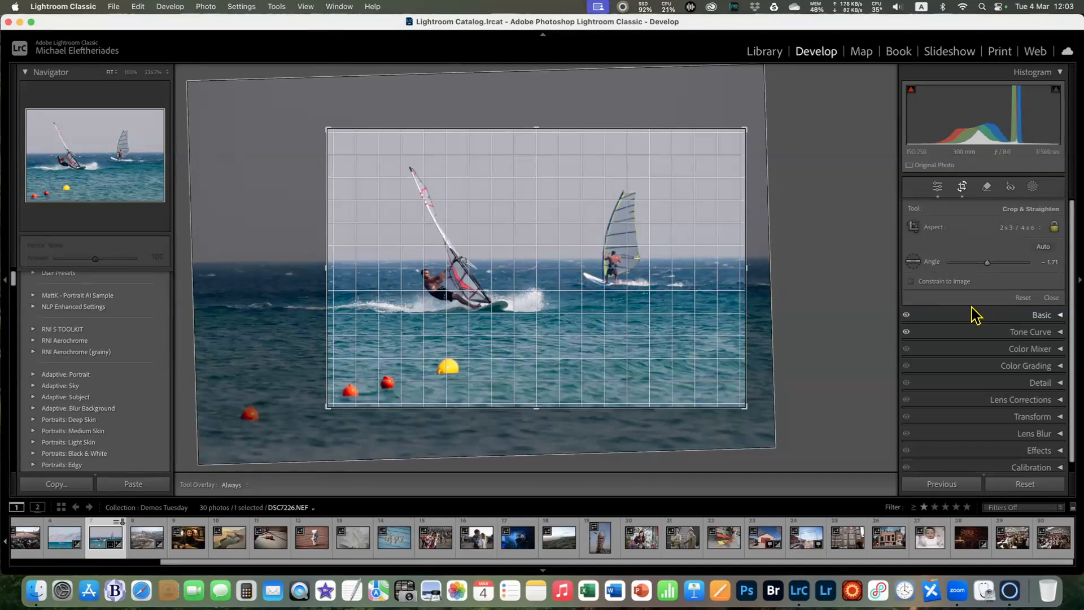
drag(686, 238, 690, 240)
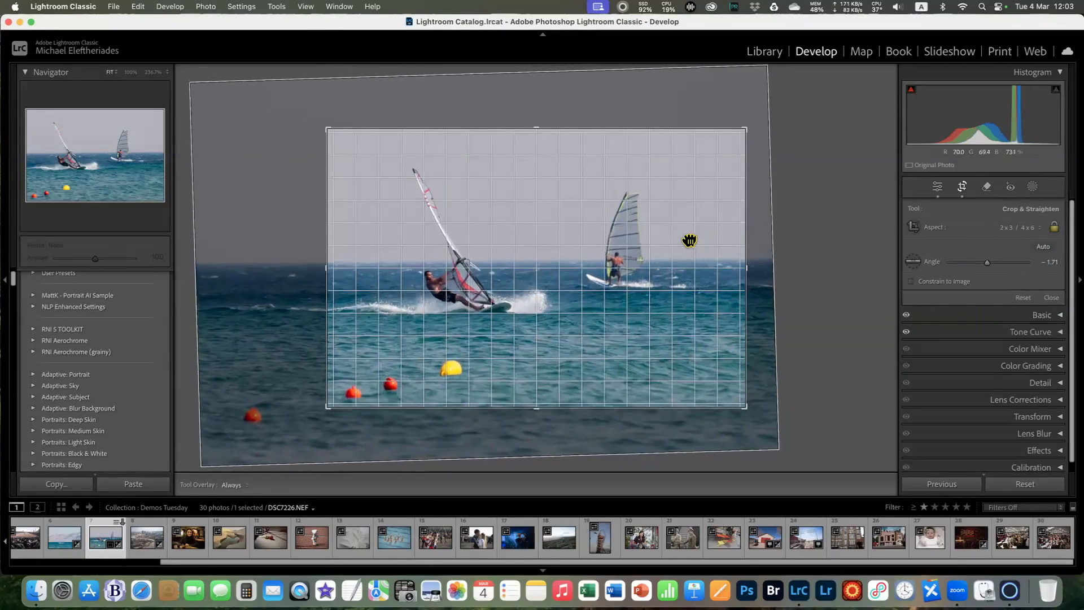
click(1051, 298)
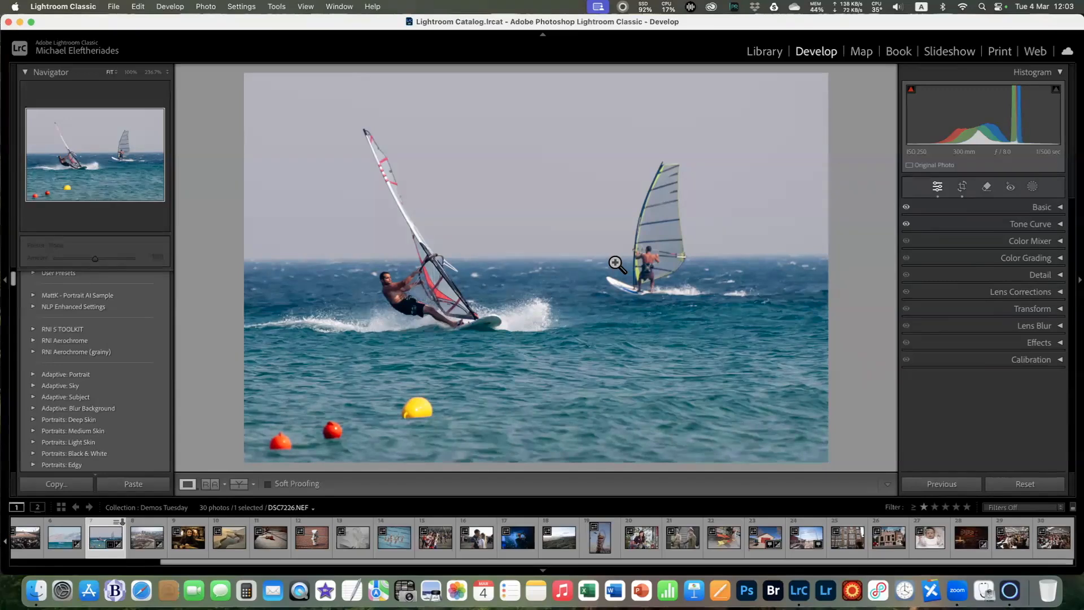
Collapse the Presets list and review the windsurfing photo's earlier crop edits in its History
scroll(104, 307, up, 2)
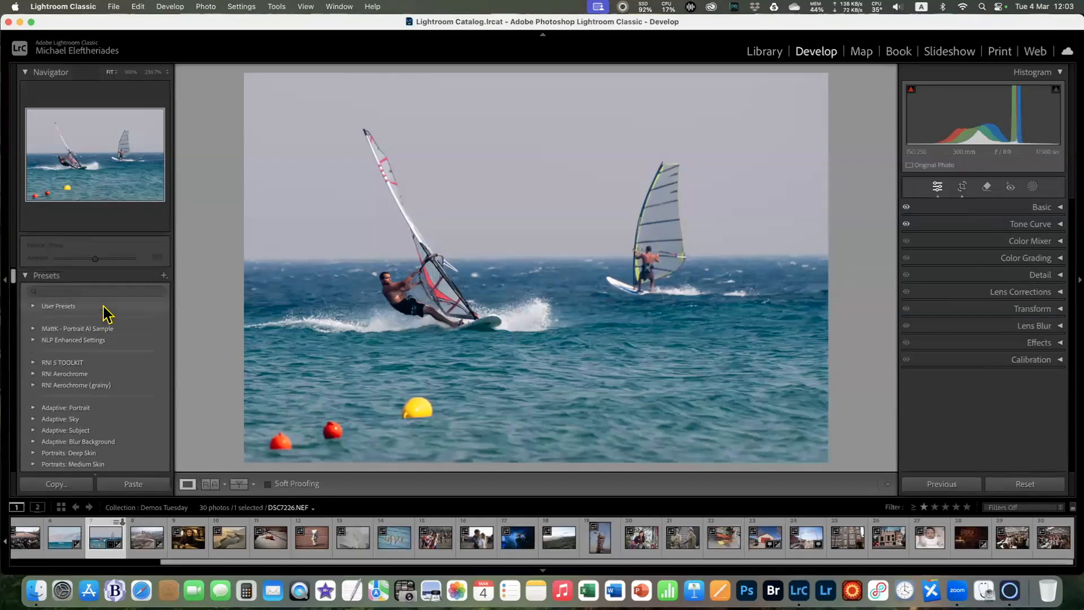
click(25, 275)
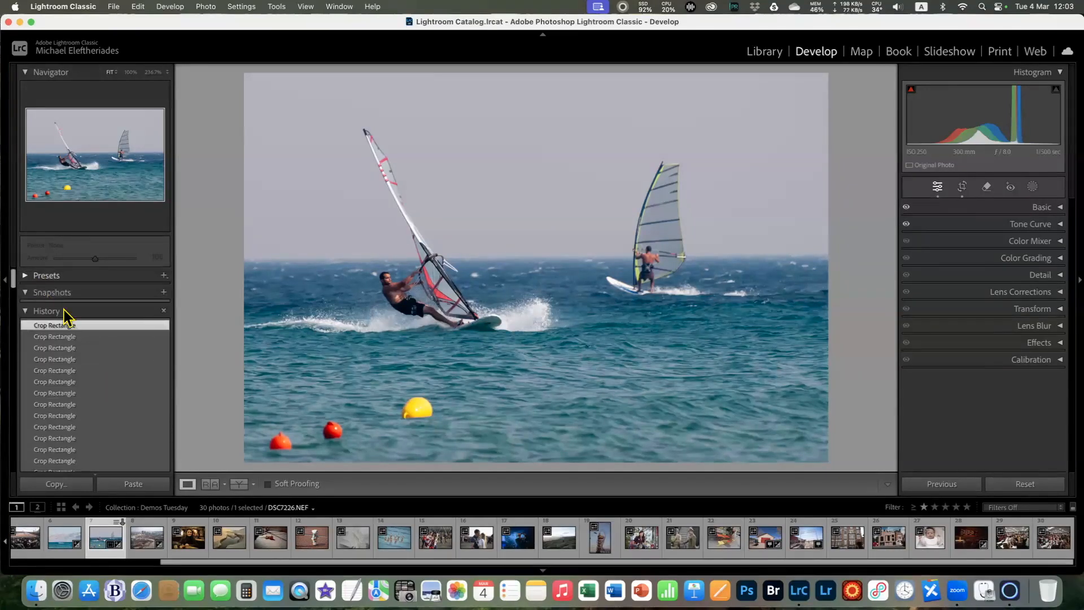
scroll(96, 363, down, 3)
click(100, 364)
scroll(84, 397, down, 10)
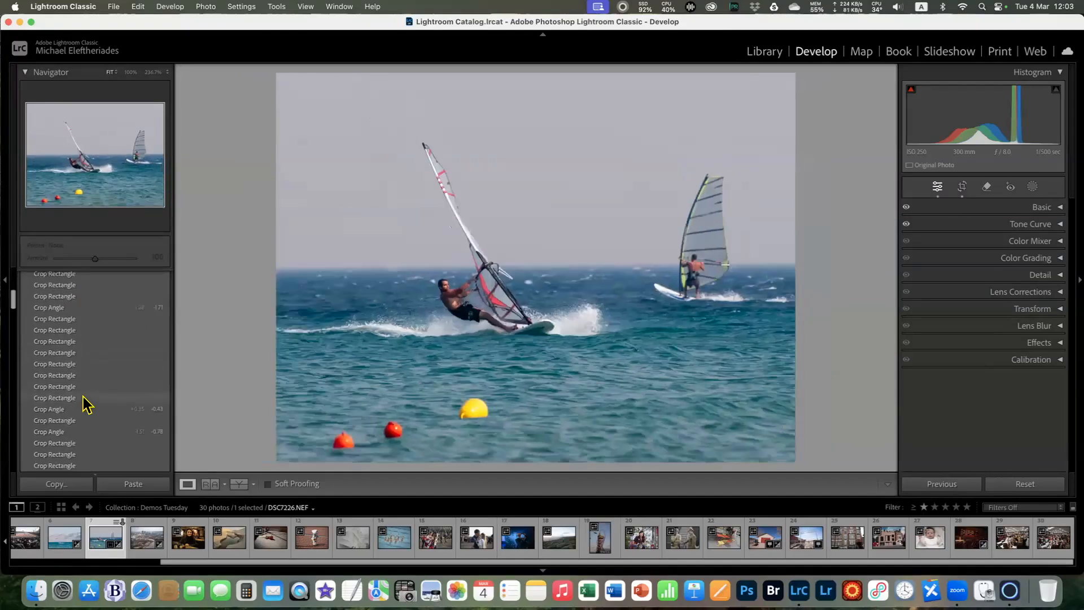
scroll(83, 397, down, 10)
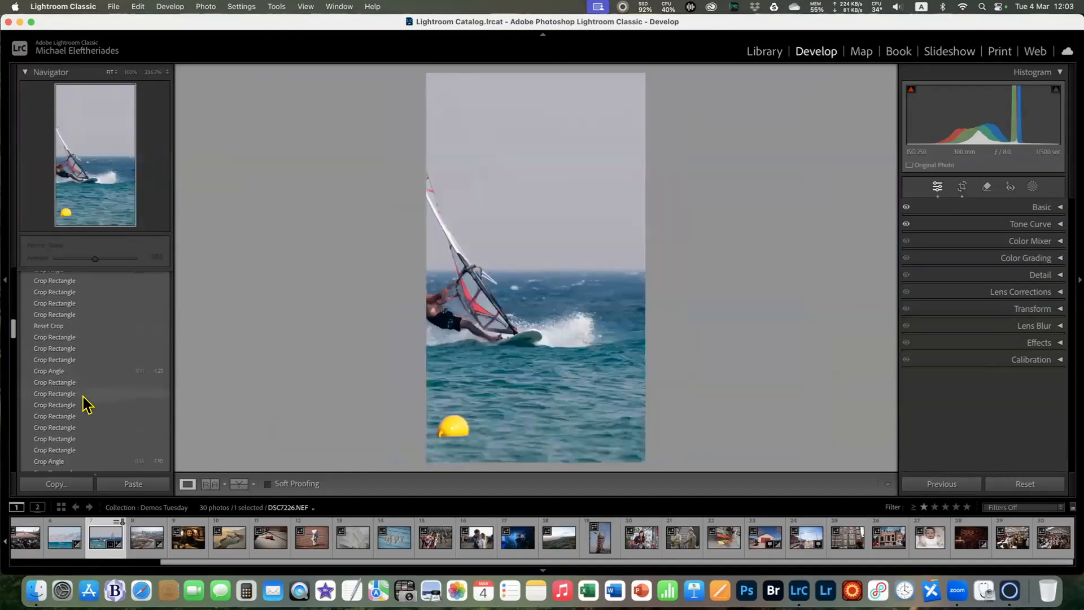
scroll(74, 426, down, 2)
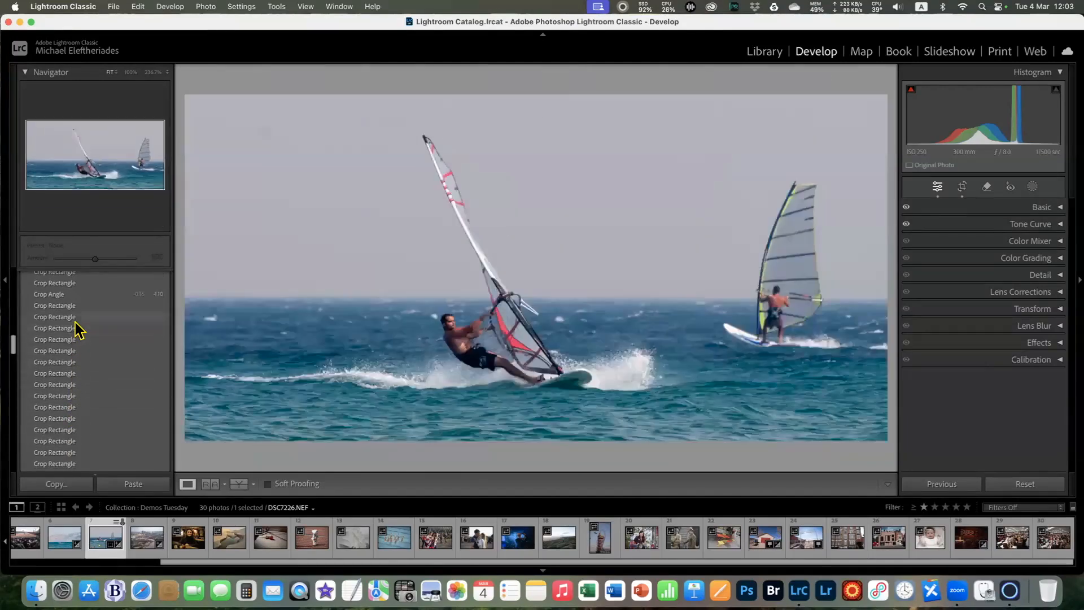
scroll(78, 334, up, 4)
scroll(73, 327, up, 1)
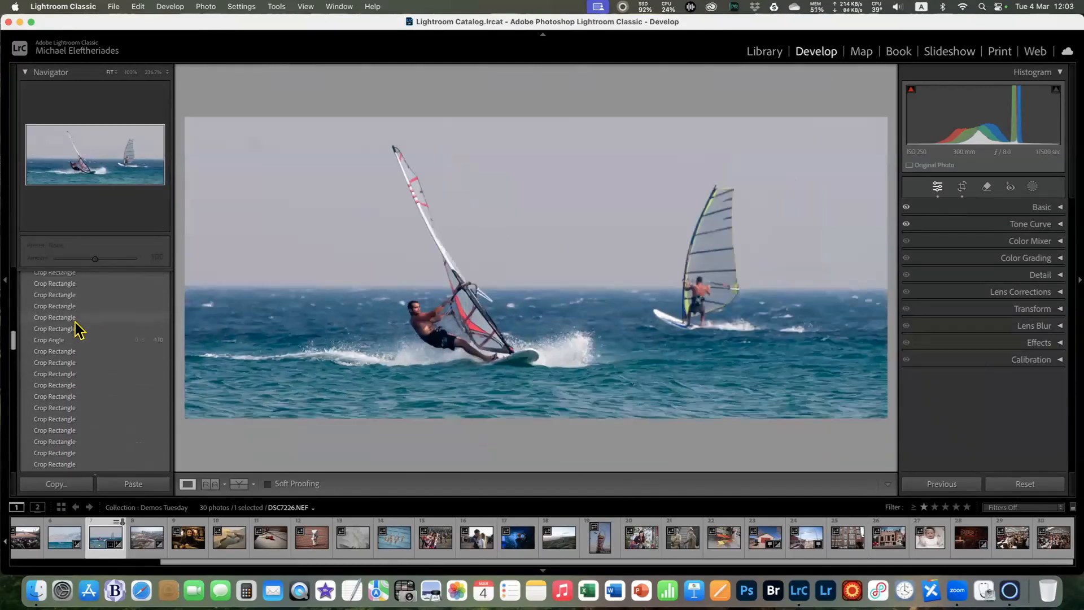
scroll(53, 367, up, 8)
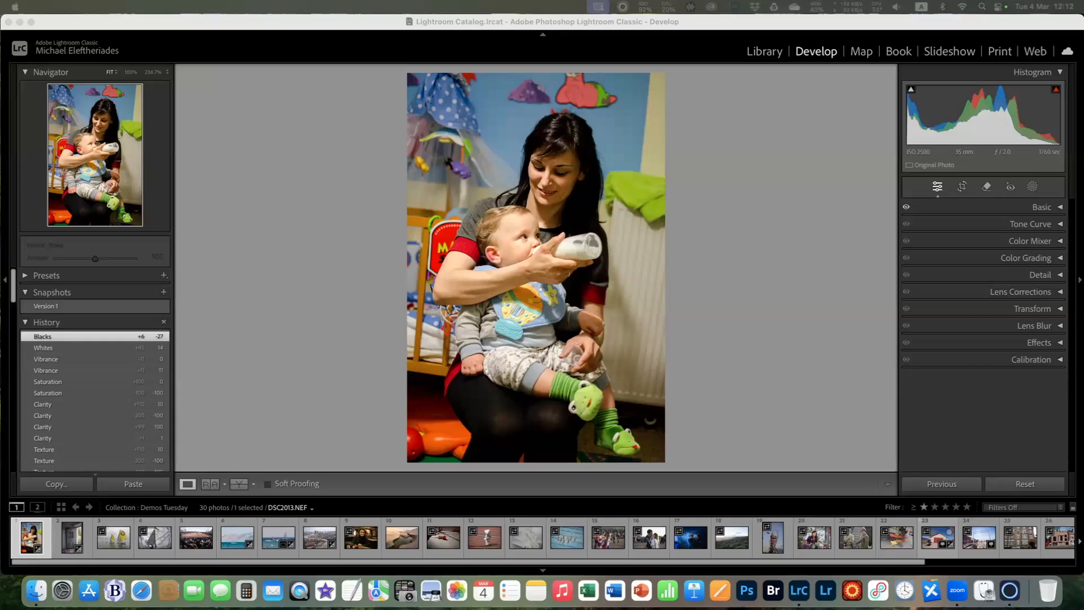
Enable lens profile corrections on the photo of the woman feeding a baby
click(346, 104)
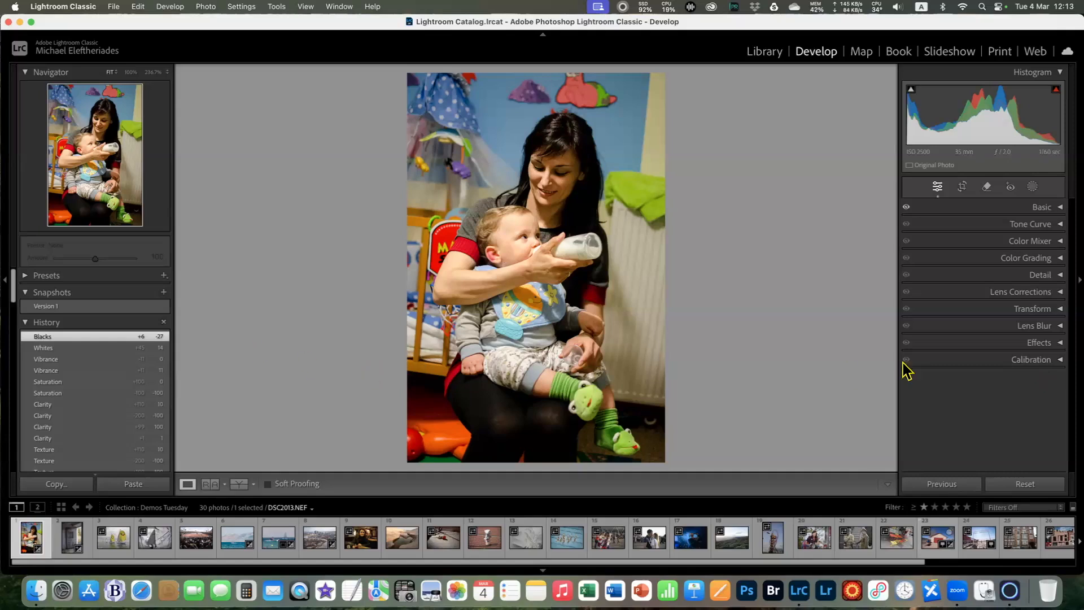
click(1051, 299)
scroll(999, 392, down, 2)
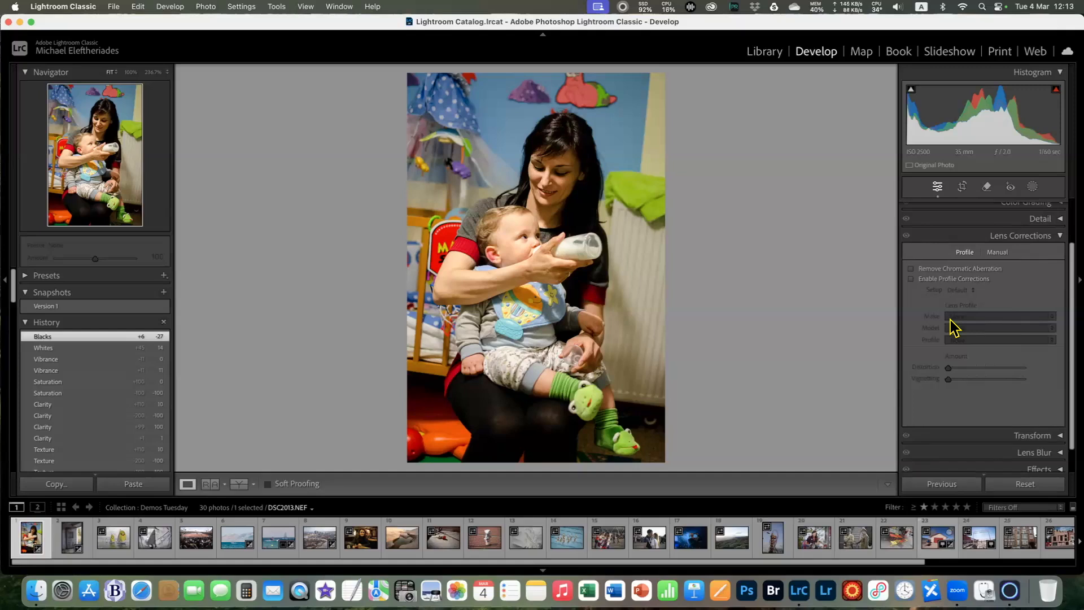
click(936, 279)
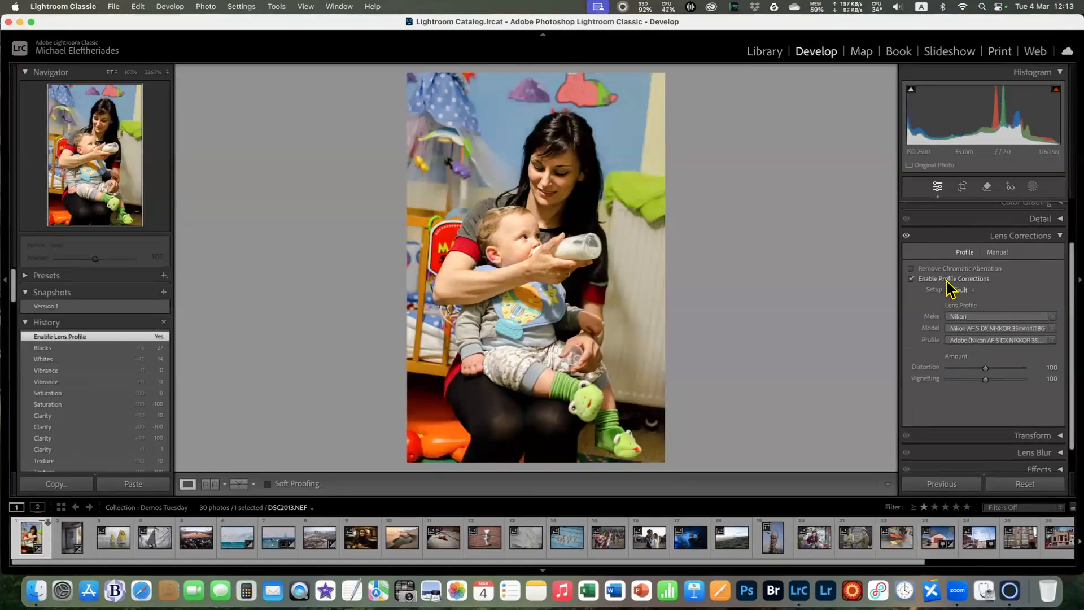
Toggle profile corrections off and on three times to compare their effect, and turn on Remove Chromatic Aberration
click(940, 279)
click(940, 279)
click(939, 279)
click(940, 279)
click(940, 279)
click(939, 279)
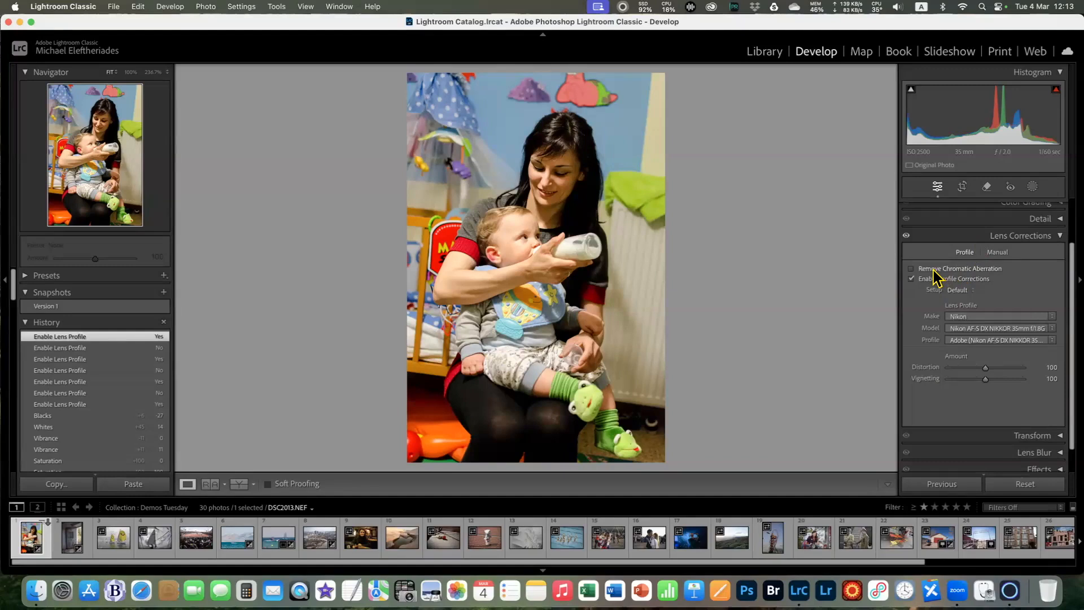
click(933, 273)
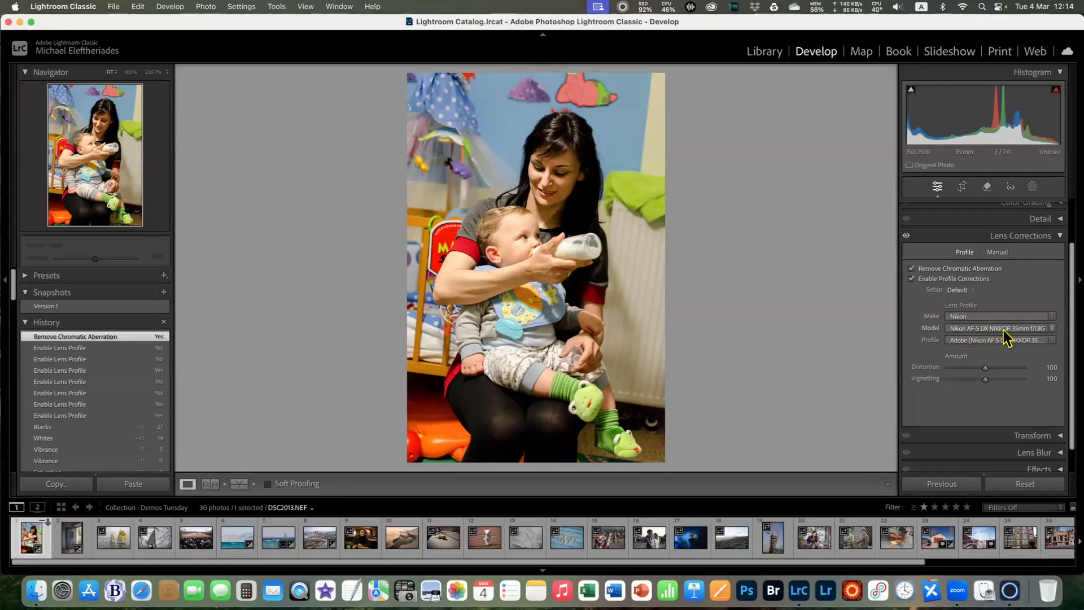
Examine the available lens makes, models and profiles, keeping the Nikon AF-S DX NIKKOR 35mm f/1.8G profile
click(982, 316)
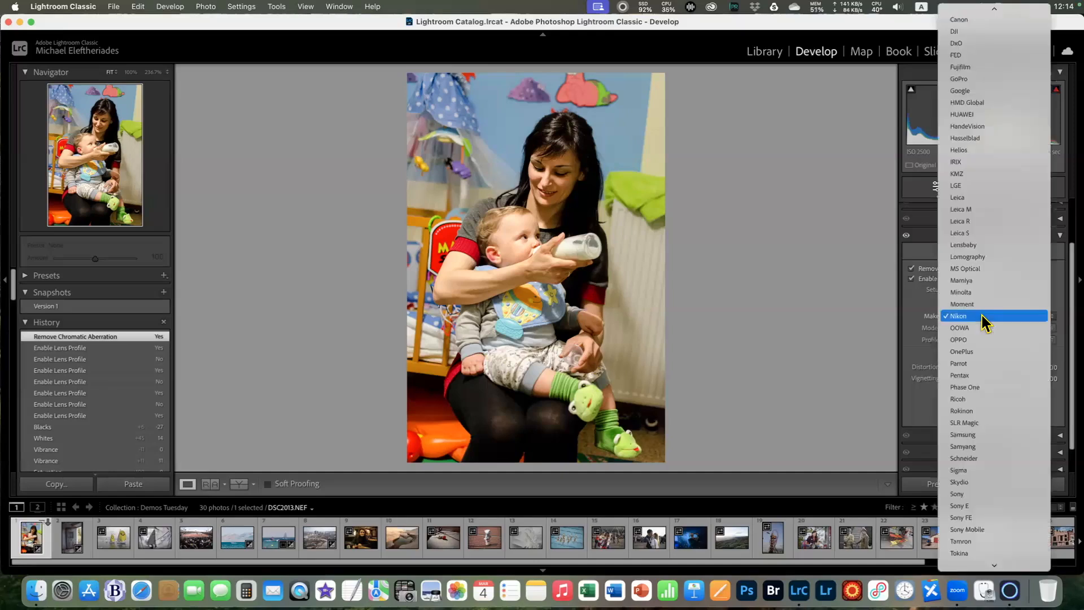
scroll(986, 113, up, 1)
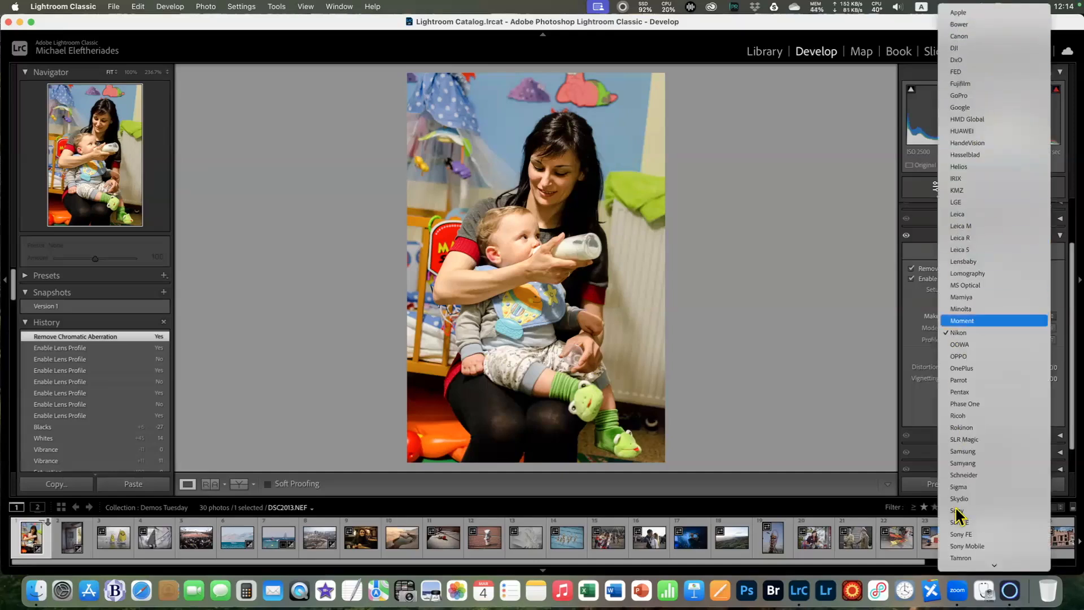
click(988, 287)
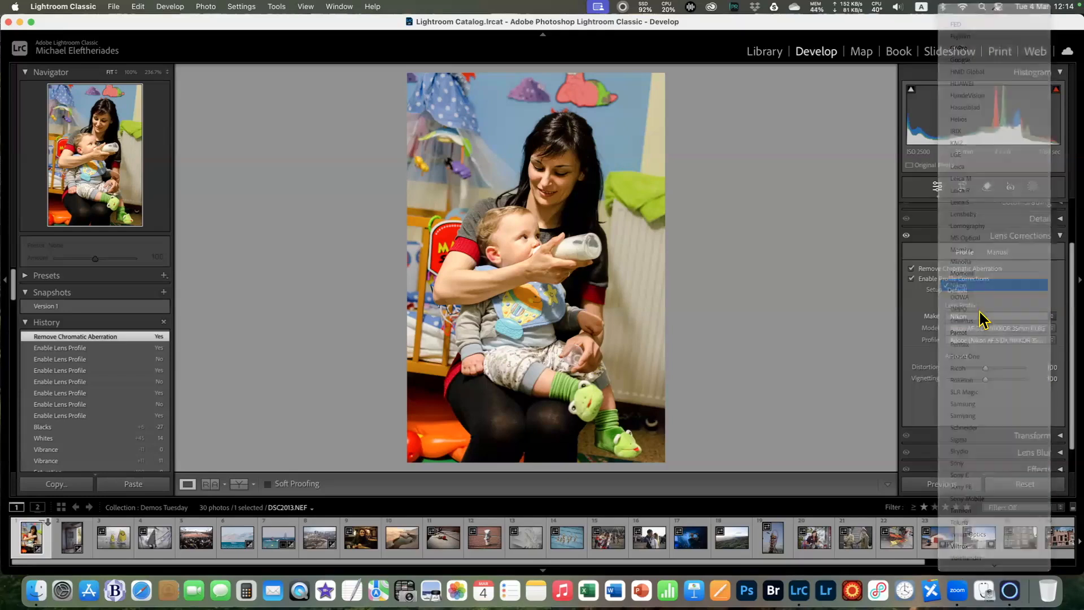
click(997, 329)
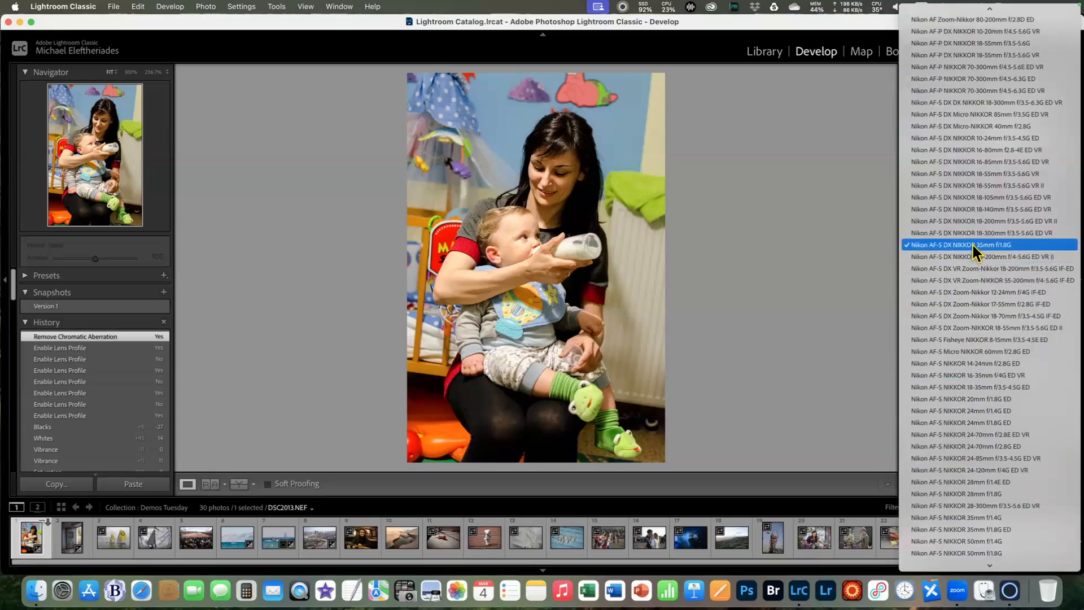
click(972, 244)
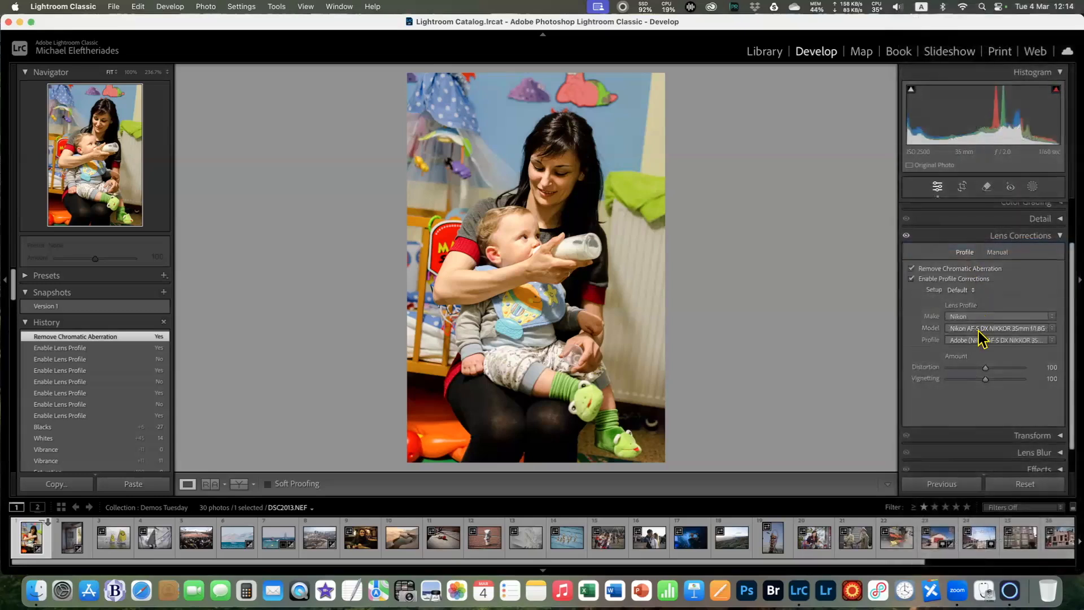
click(983, 341)
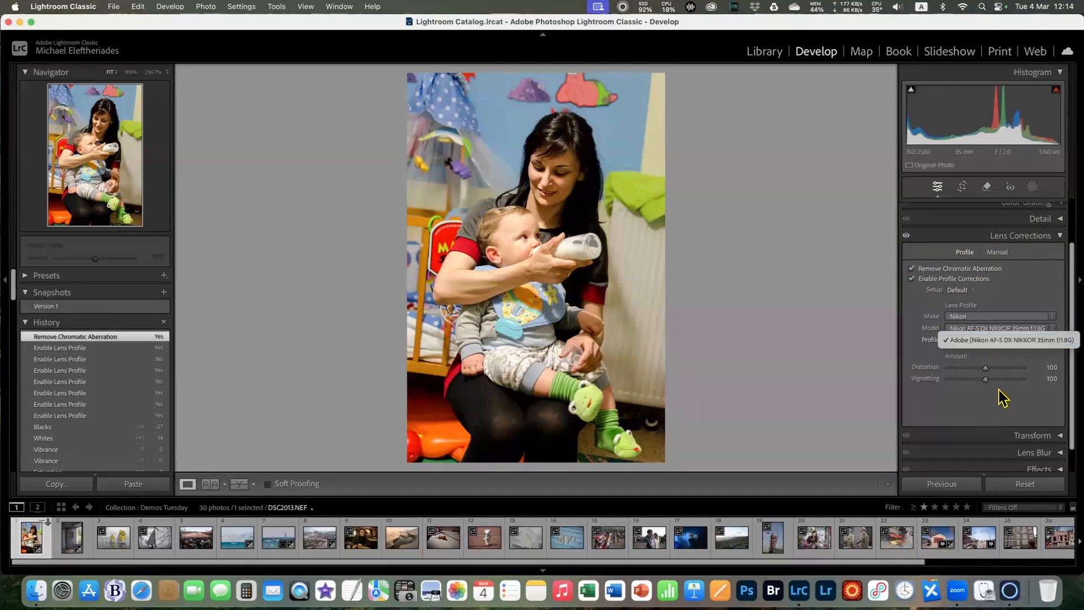
click(996, 341)
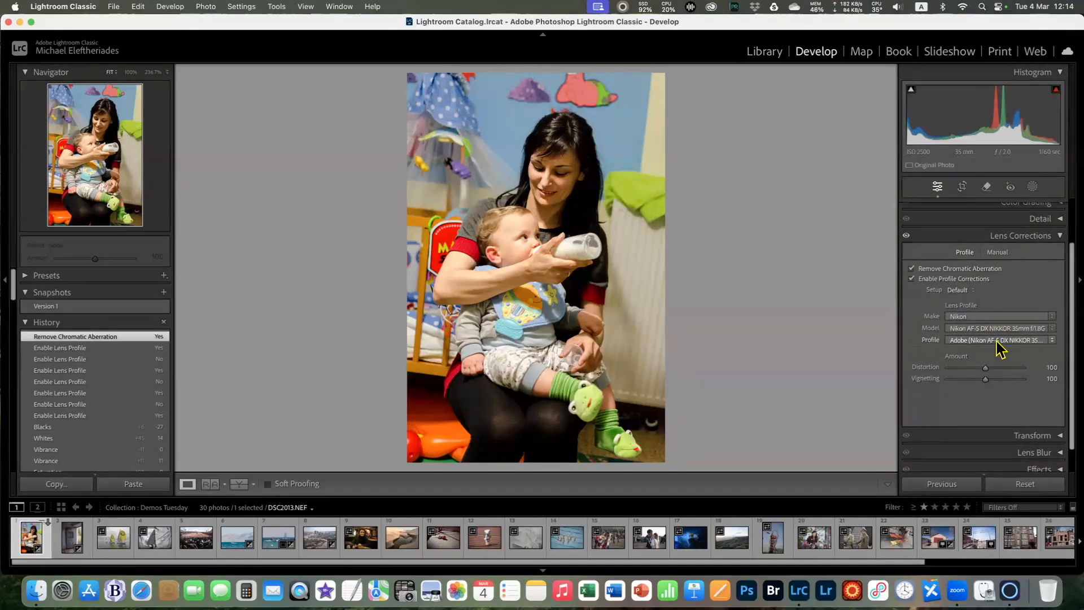
Turn off Remove Chromatic Aberration and toggle profile corrections off and on twice, leaving them enabled
click(926, 279)
click(926, 269)
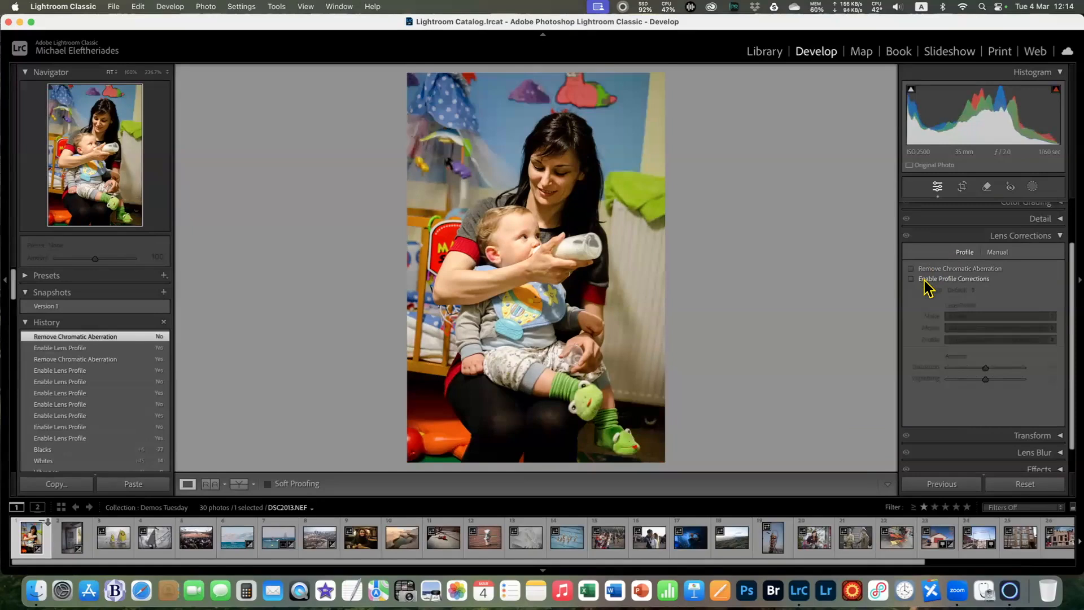
click(925, 280)
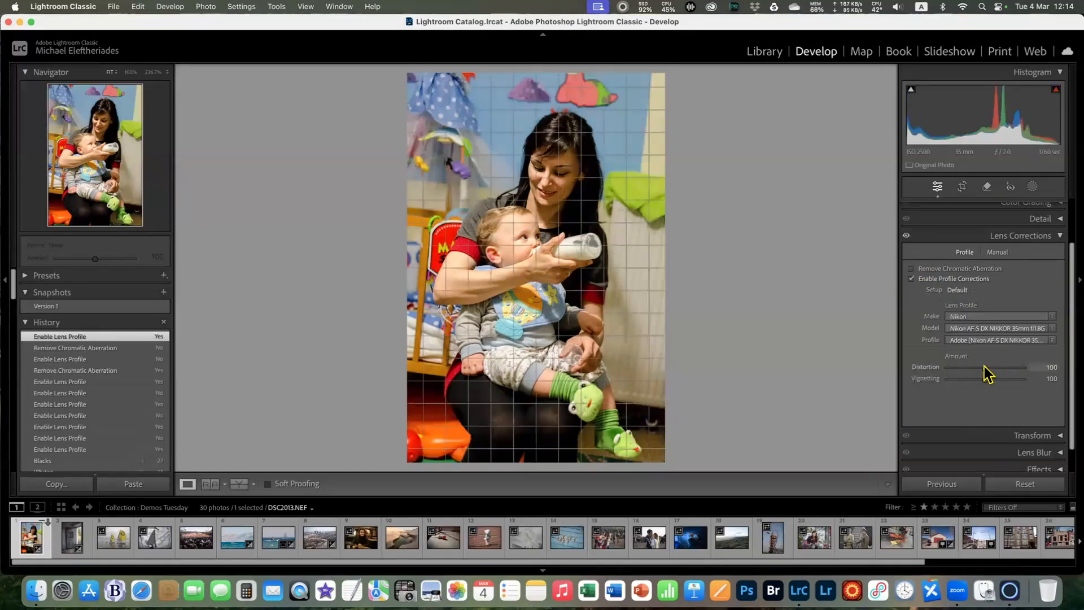
click(963, 280)
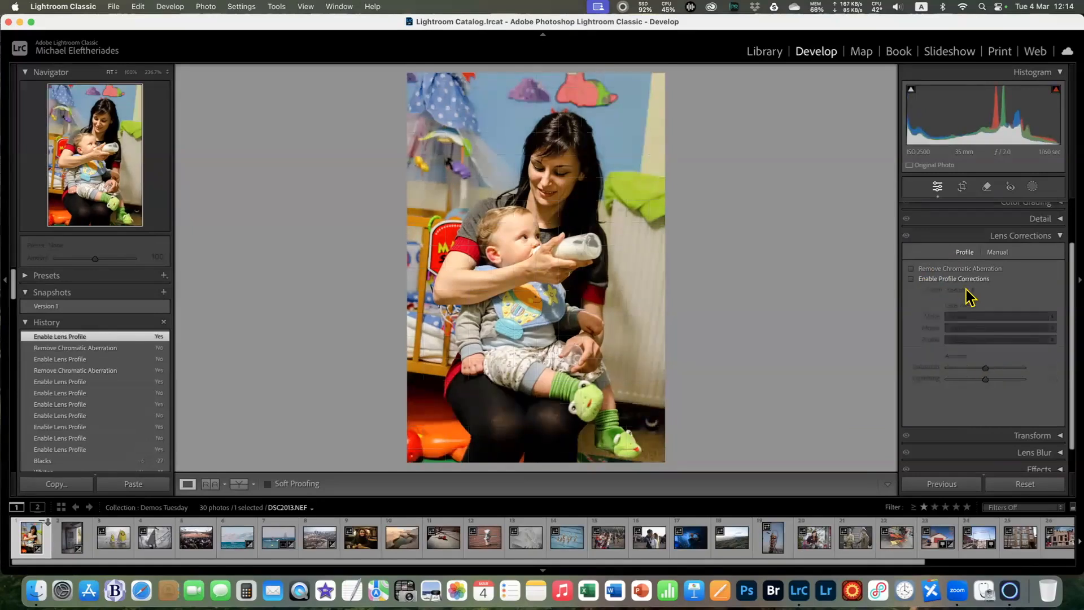
click(932, 279)
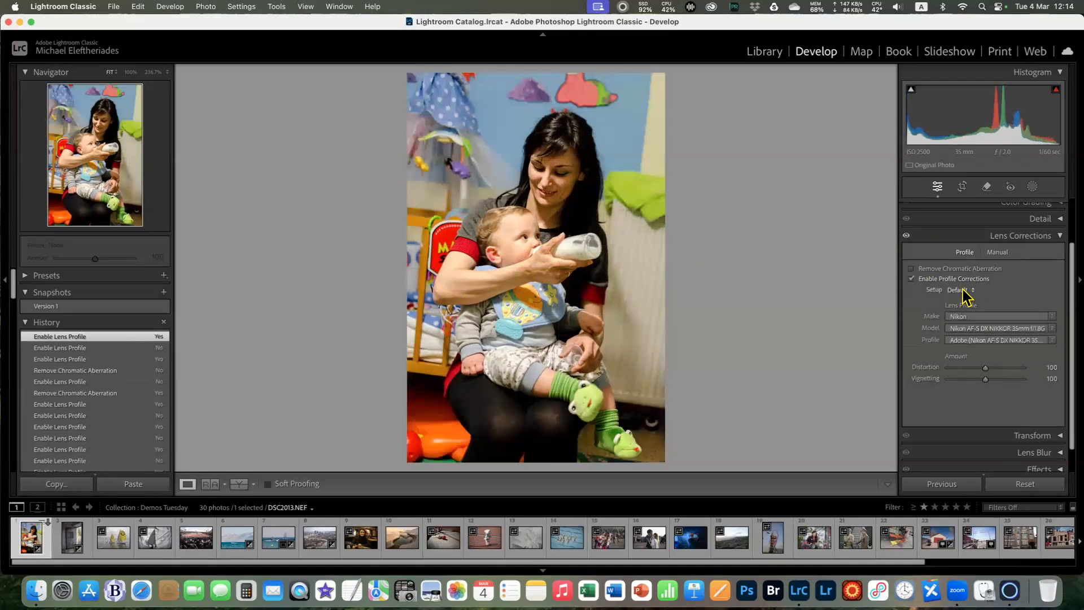
Try the Custom lens profile setup with Distortion at 104, and switch the setup to Auto
click(967, 292)
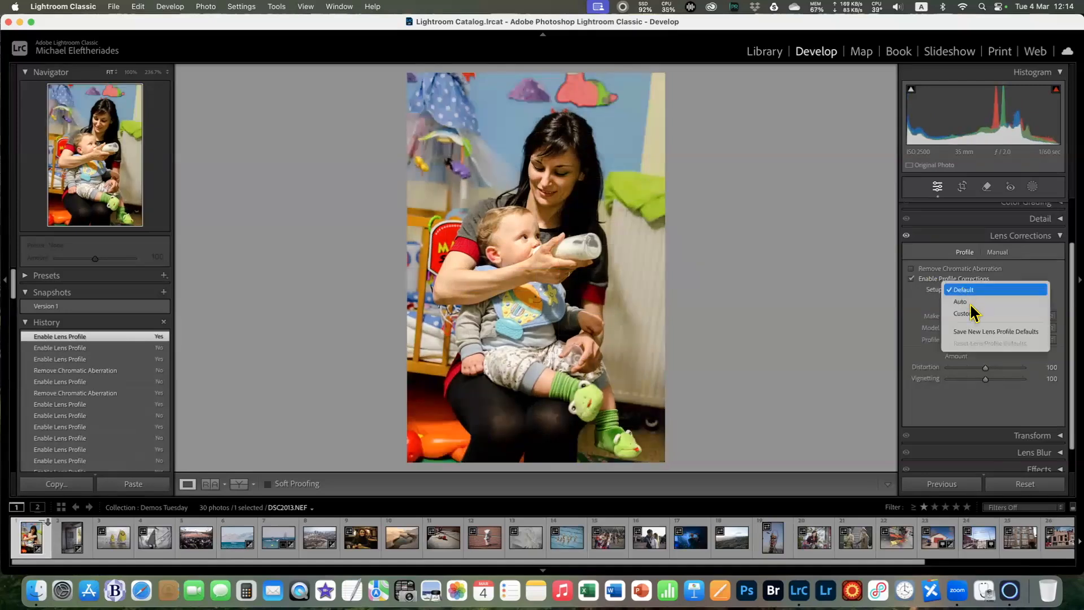
click(1000, 314)
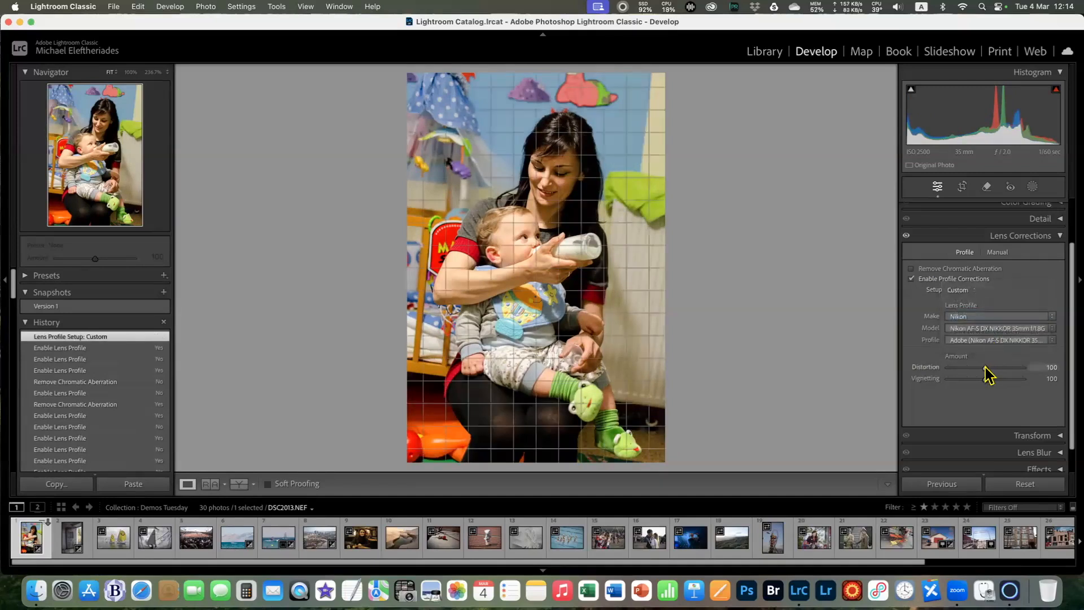
mouse_move(981, 367)
mouse_down()
mouse_move(1027, 373)
mouse_move(922, 380)
mouse_move(987, 381)
mouse_up()
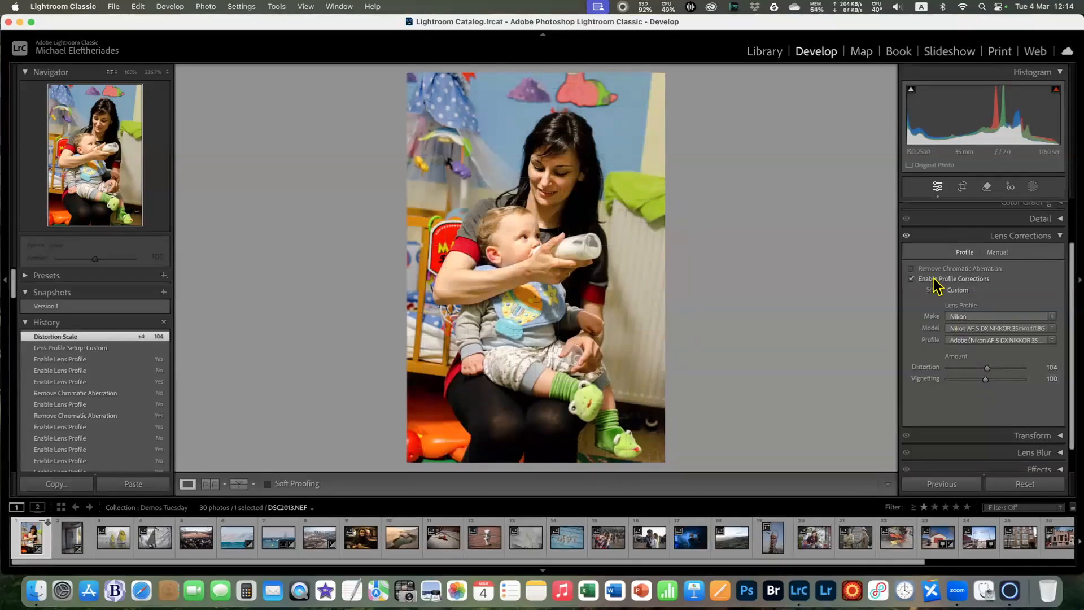
click(958, 290)
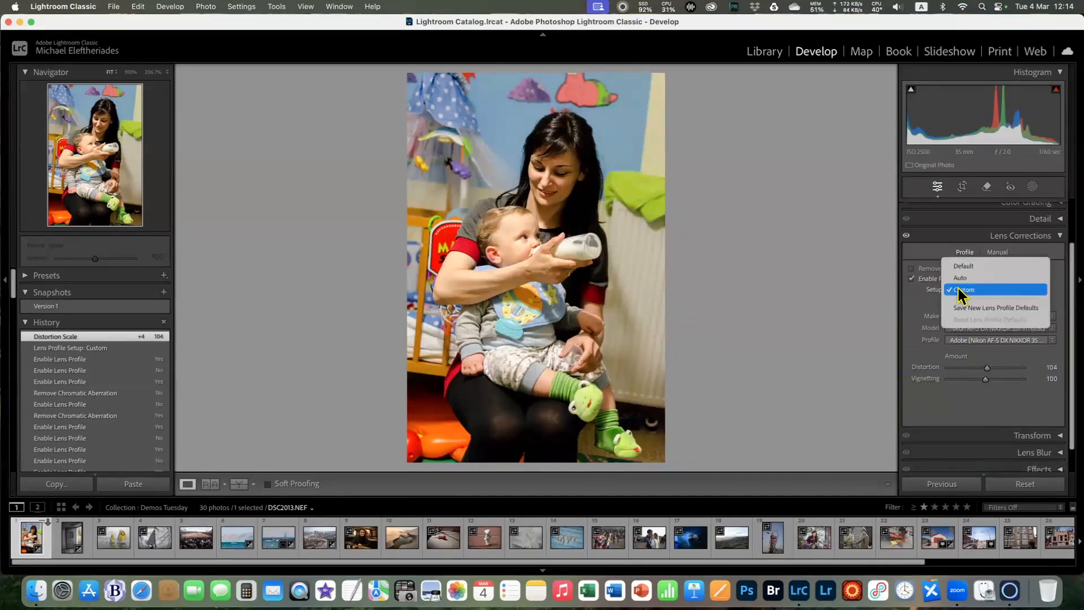
click(960, 278)
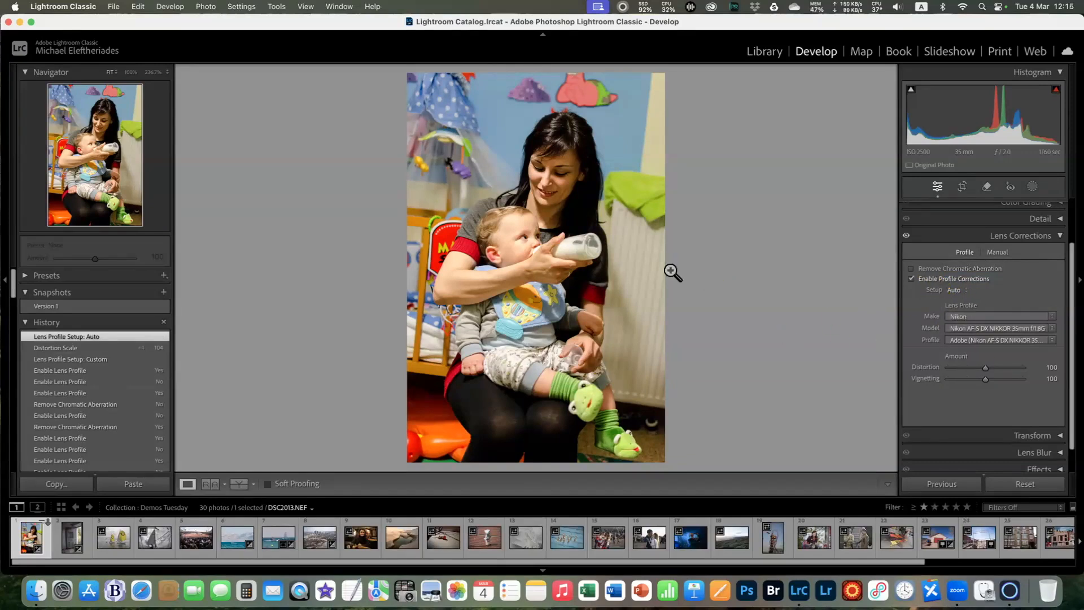
Open the fisheye sailing photo DSC6655.NEF and enable lens profile corrections on it
click(154, 539)
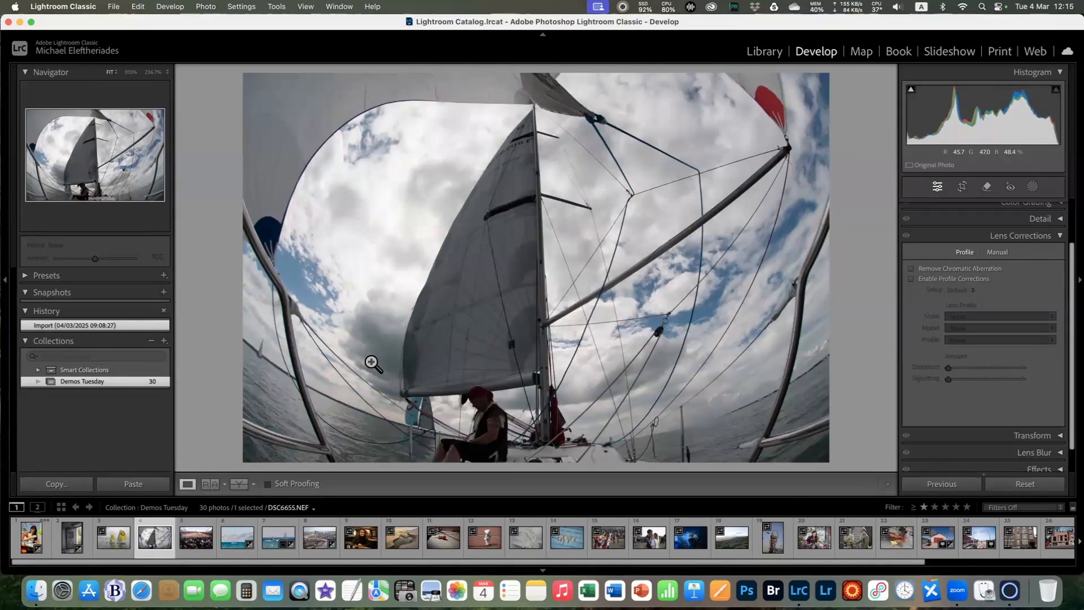
click(953, 279)
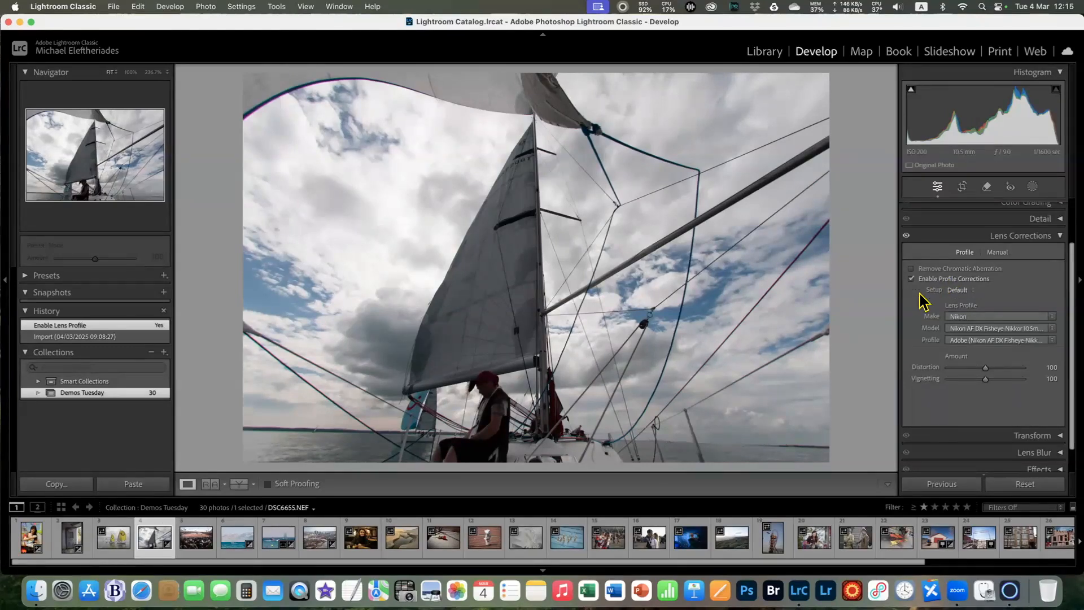
Inspect the colour fringes on the sailing photo's rigging and enable Remove Chromatic Aberration, toggling it once to compare
click(815, 251)
drag(816, 253, 422, 220)
click(153, 73)
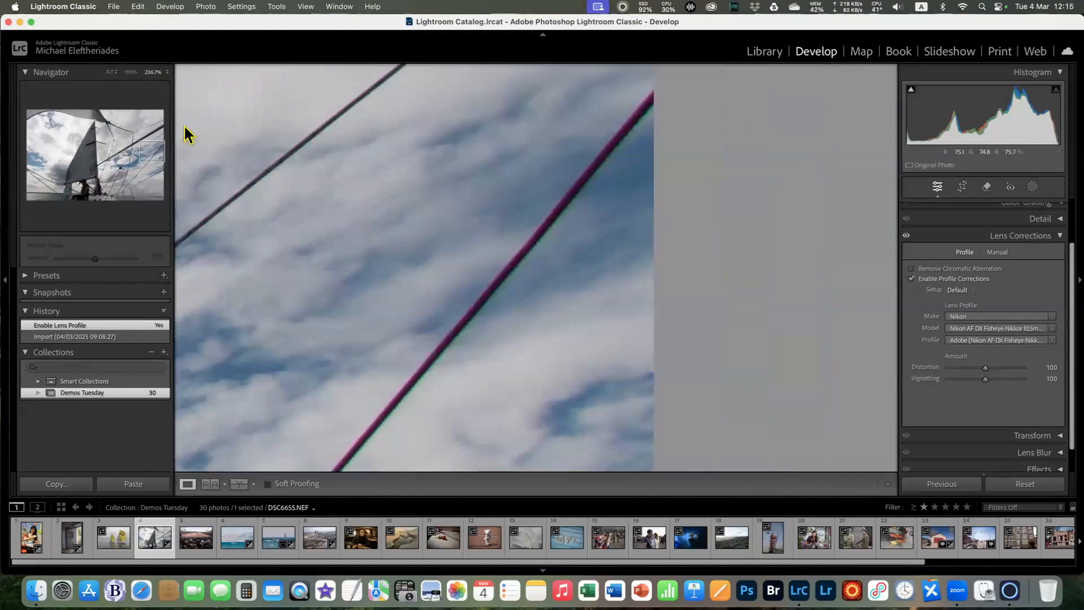
drag(321, 230, 587, 135)
drag(520, 293, 445, 127)
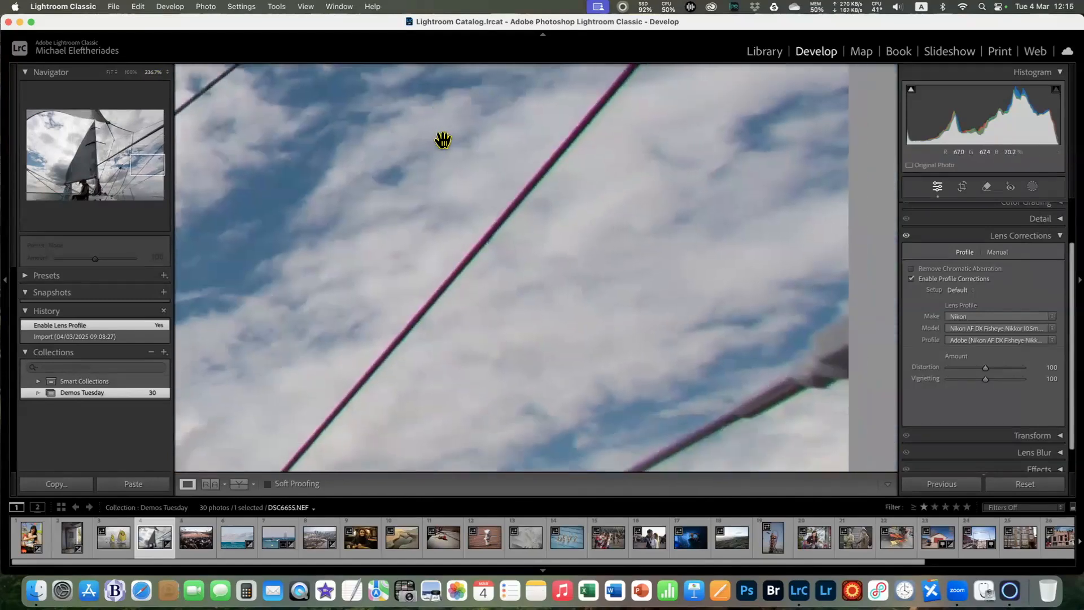
drag(501, 337, 474, 179)
drag(488, 294, 457, 331)
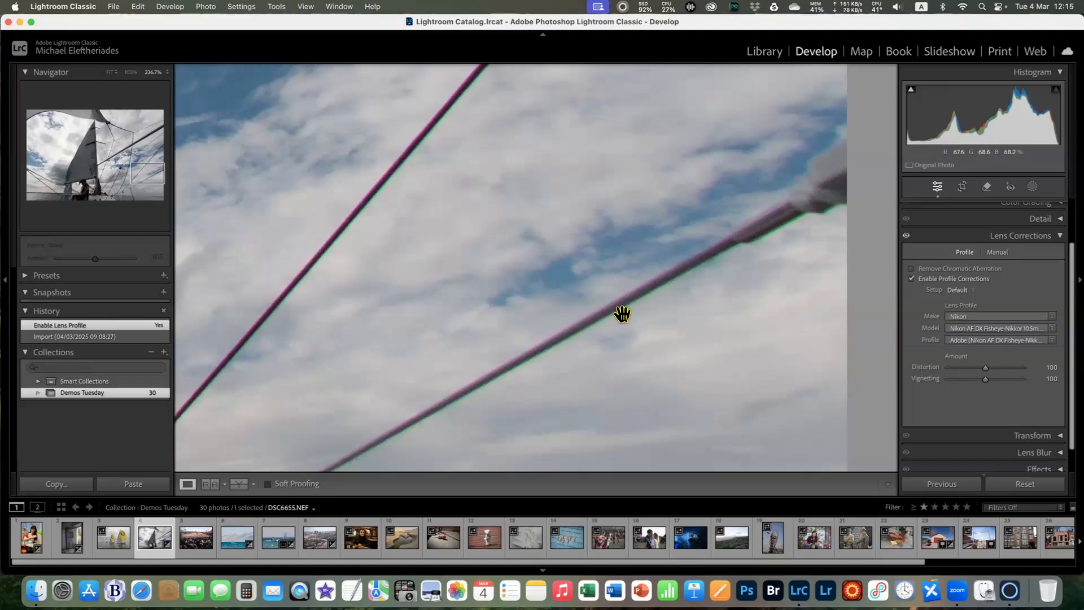
click(926, 271)
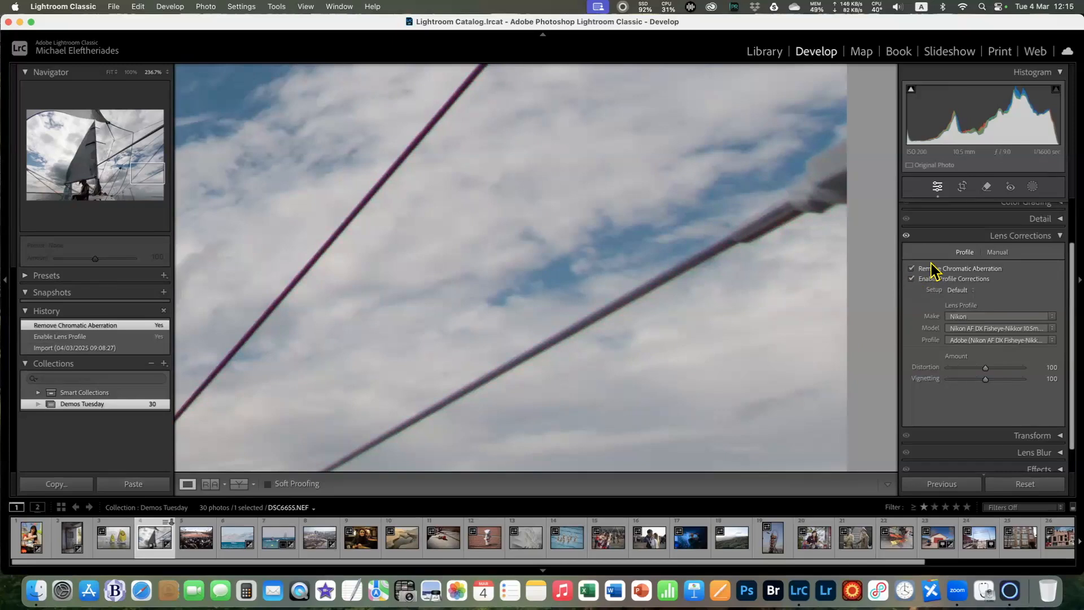
click(926, 272)
click(927, 271)
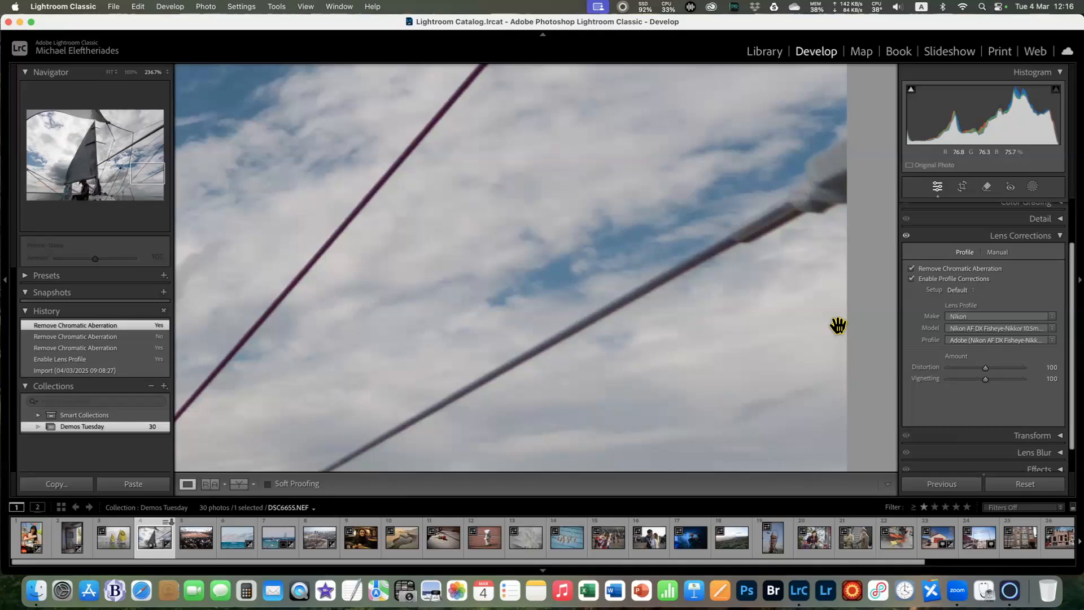
Replace Remove Chromatic Aberration with manual Defringe, sampling the purple fringe on the thin rigging line and setting Purple Hue to 33/71
click(938, 269)
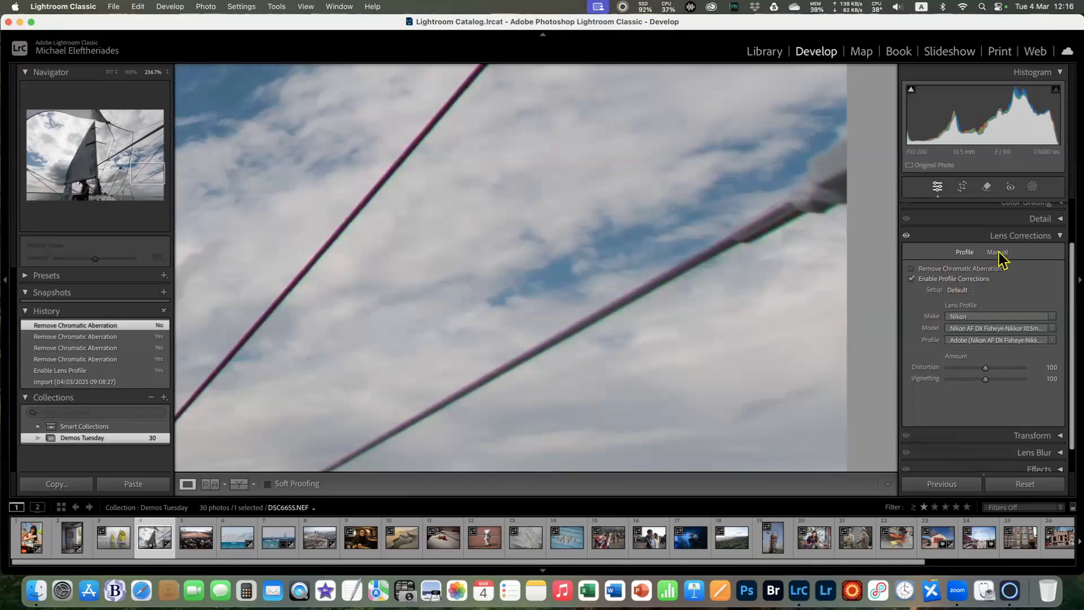
click(997, 253)
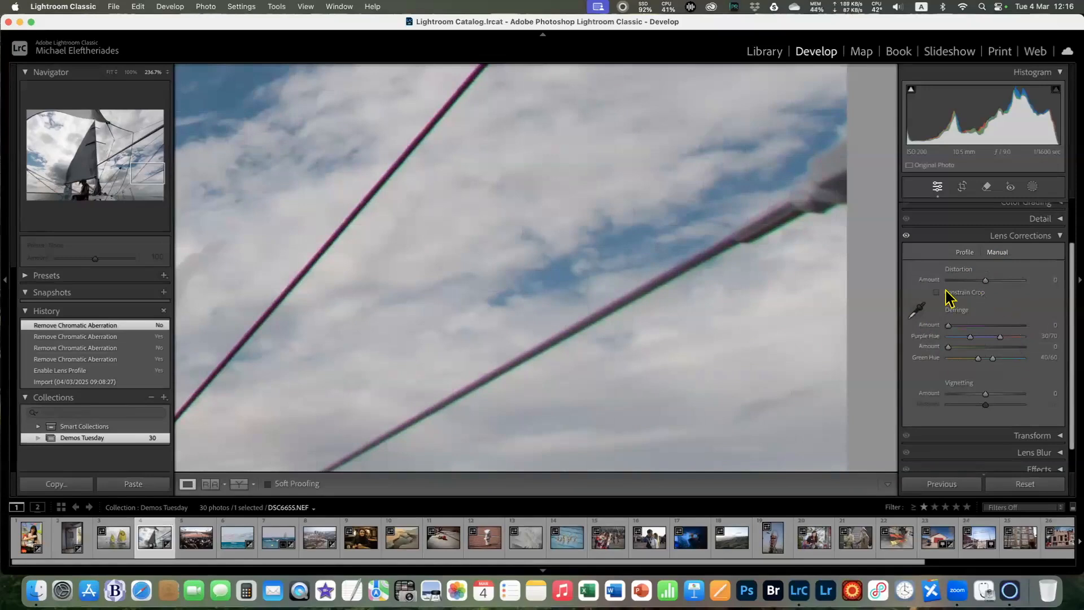
click(917, 311)
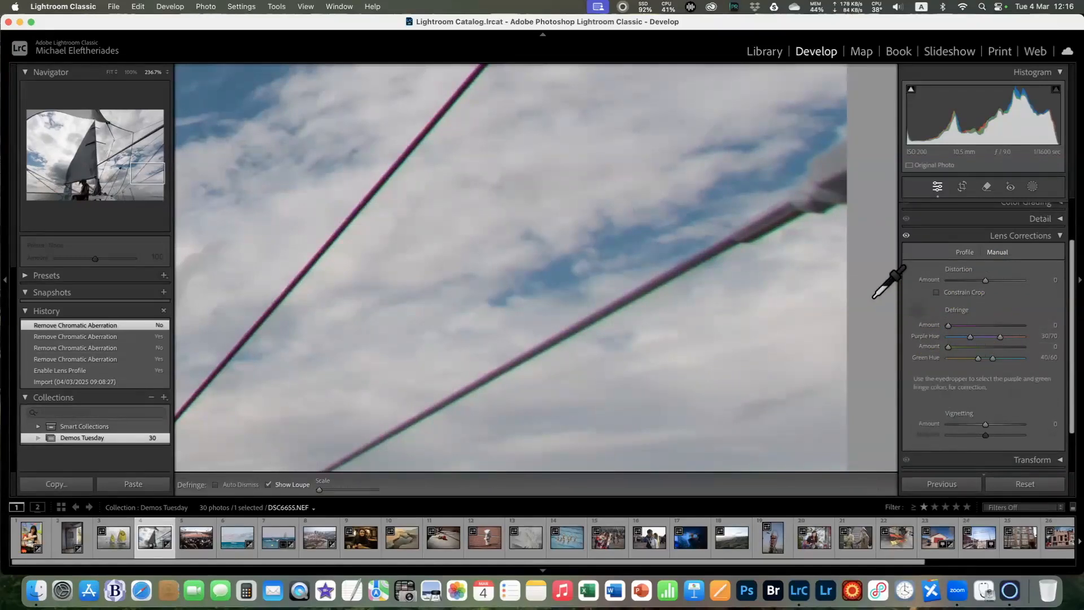
click(363, 199)
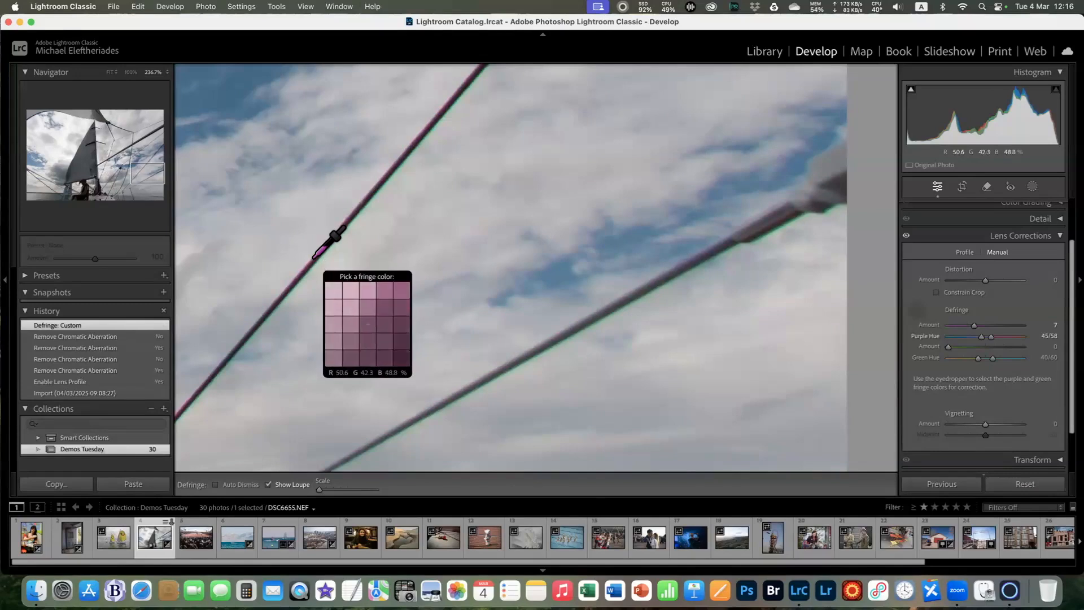
key(Escape)
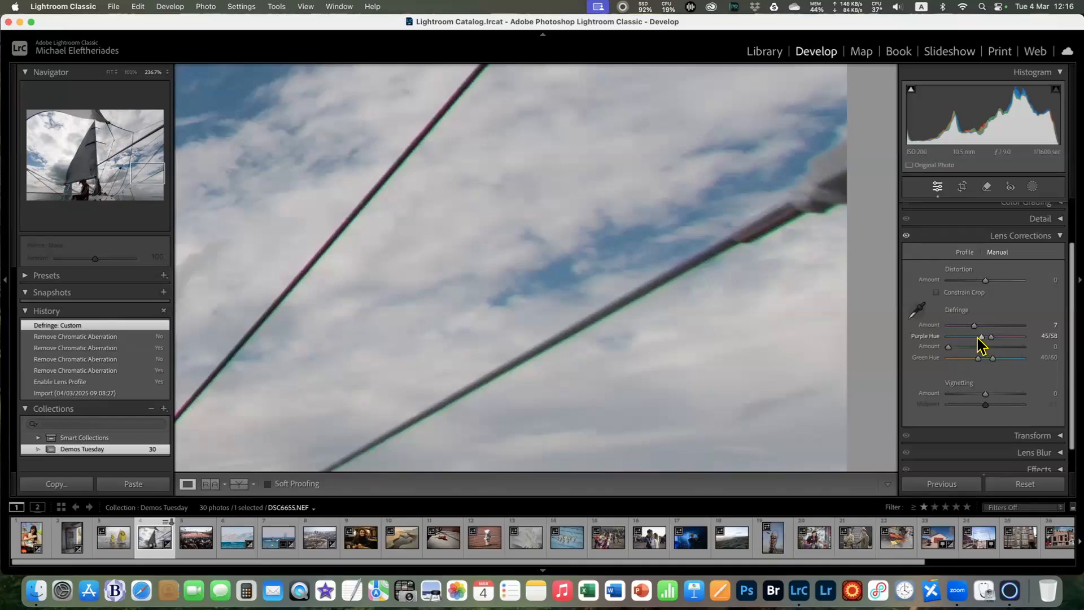
drag(1000, 337, 974, 339)
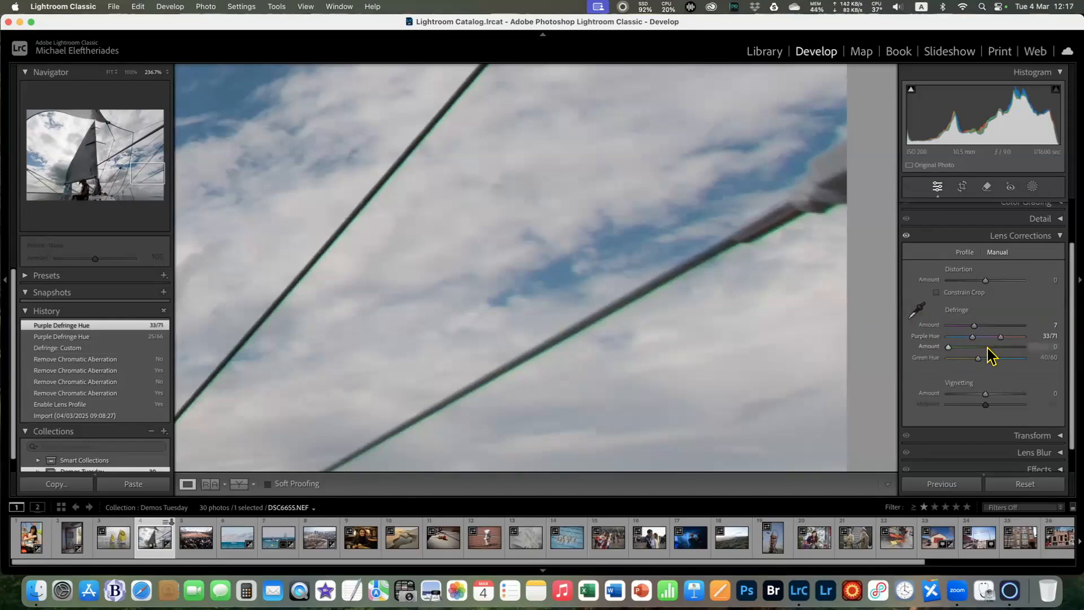
Sample the green fringe along the thicker rigging line with the Defringe eyedropper, fit the whole photo in view, and put the eyedropper away
click(917, 311)
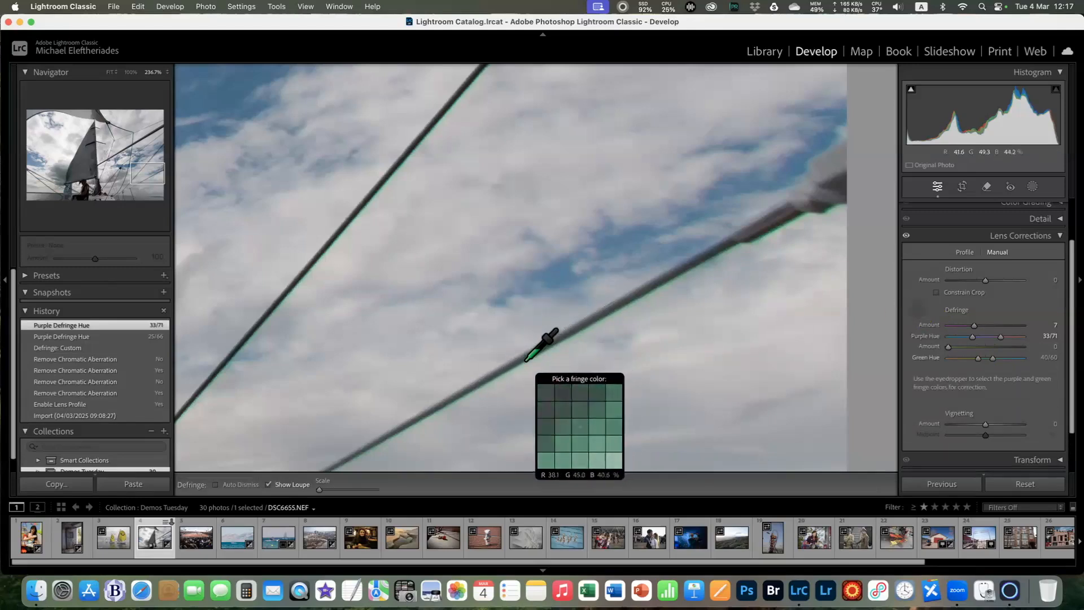
click(526, 360)
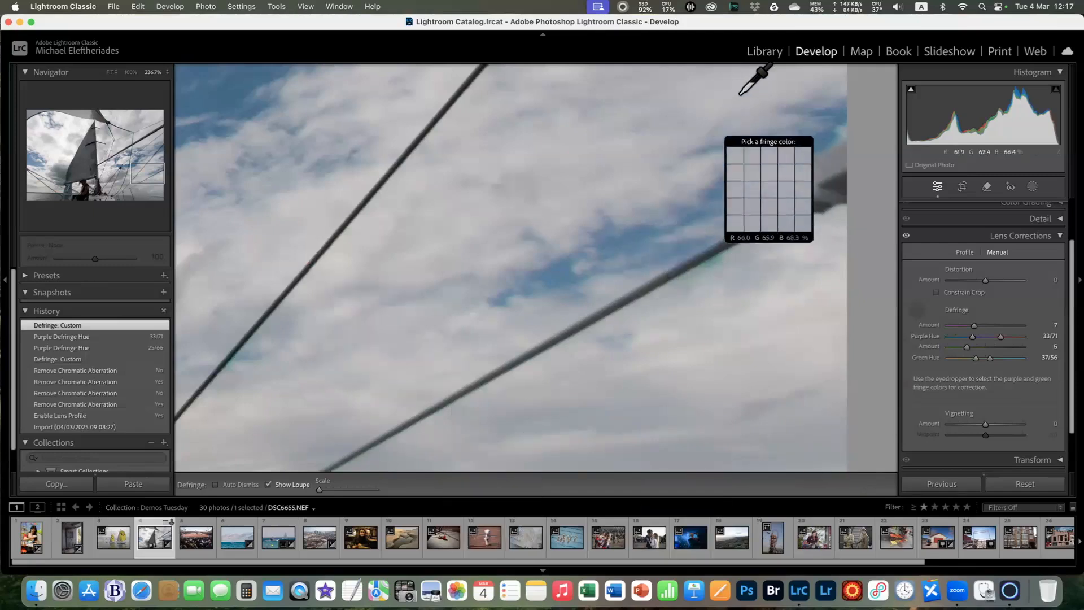
click(110, 72)
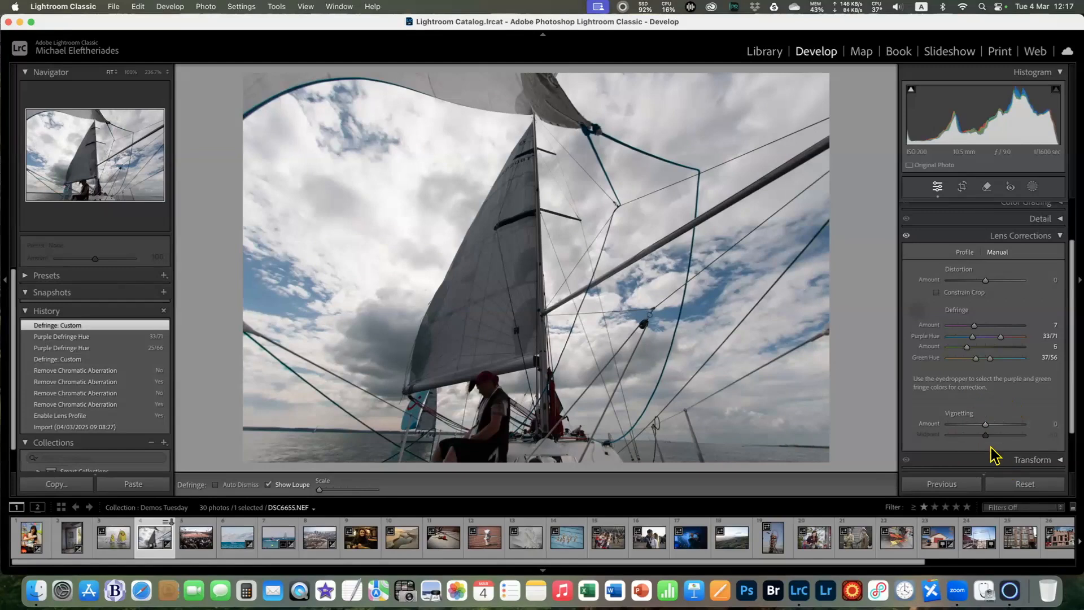
mouse_move(985, 423)
mouse_down()
mouse_move(891, 428)
mouse_move(1057, 435)
mouse_move(985, 436)
mouse_up()
scroll(985, 280, down, 1)
mouse_move(985, 278)
mouse_down()
mouse_move(951, 280)
mouse_move(1042, 279)
mouse_move(985, 280)
mouse_up()
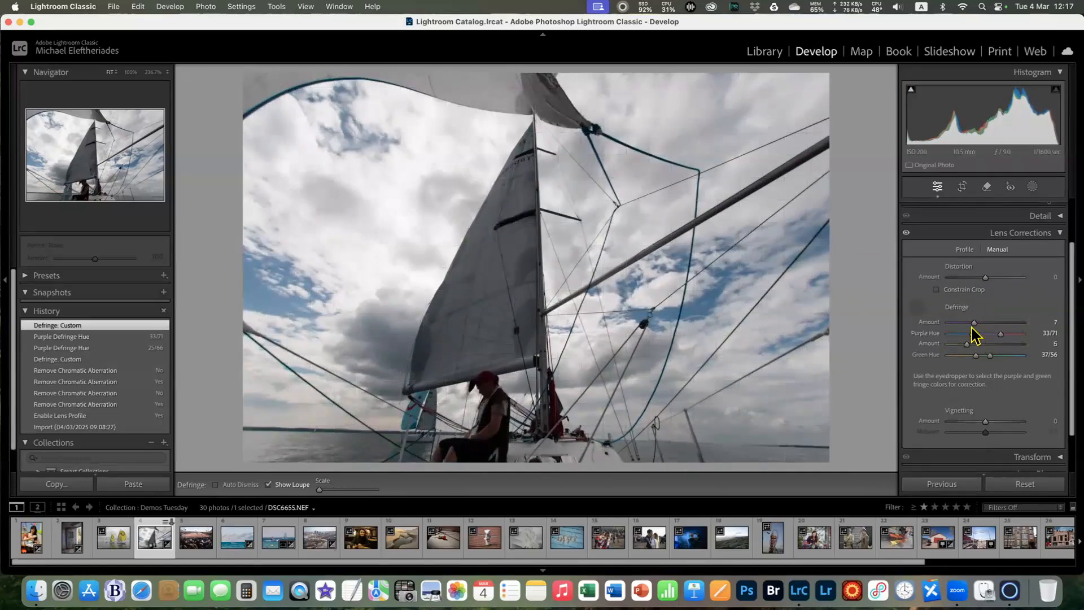
click(918, 314)
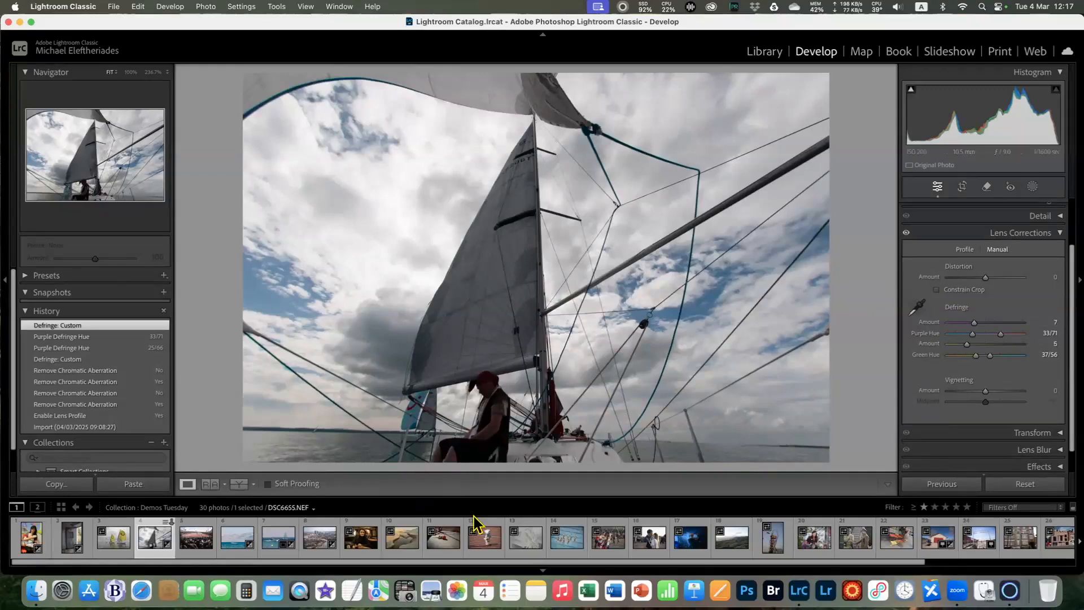
Open the red-door building photo IMG6571.dng and show its Transform settings
scroll(563, 532, down, 2)
scroll(563, 532, down, 3)
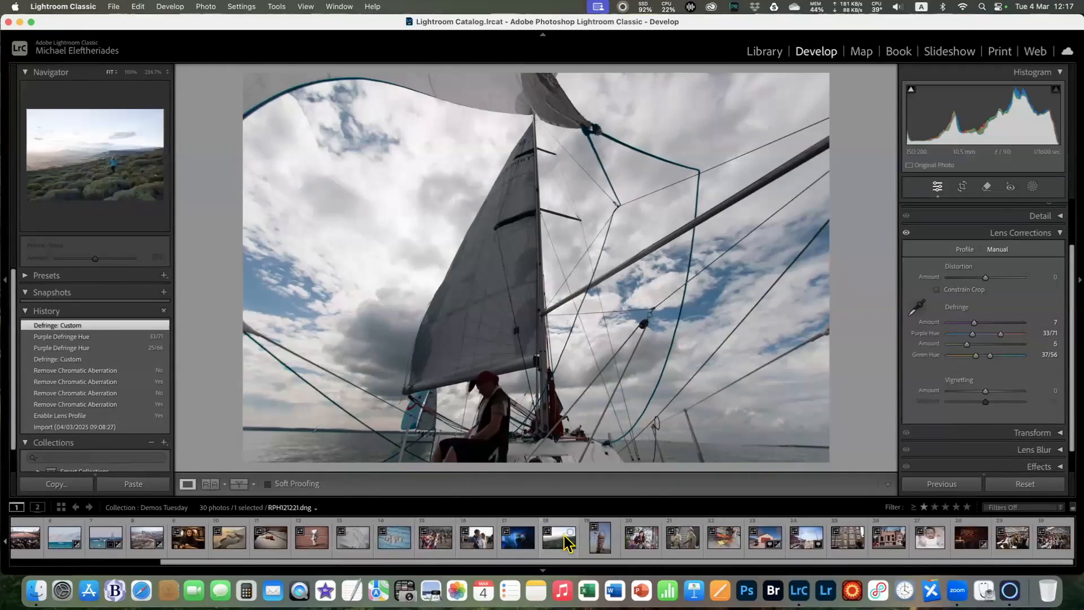
click(761, 541)
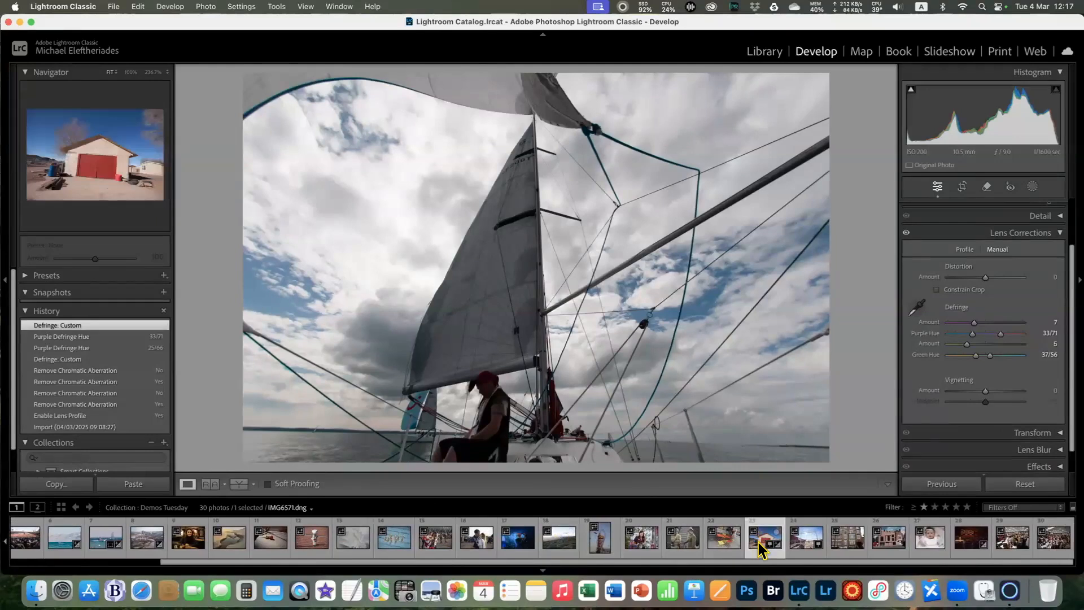
click(1056, 235)
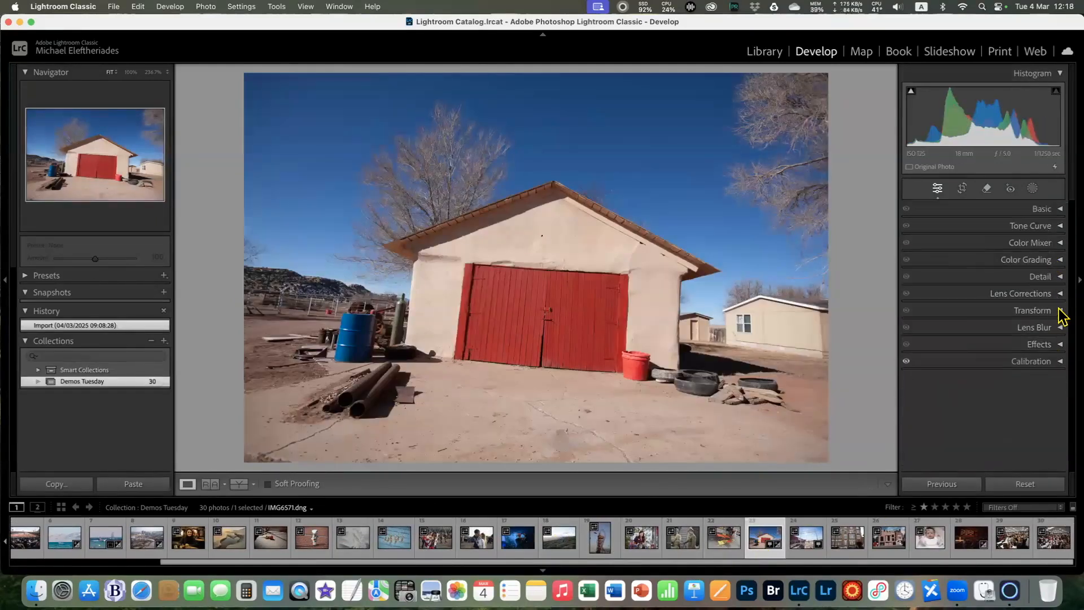
click(1042, 310)
scroll(1024, 368, down, 2)
scroll(1023, 368, down, 2)
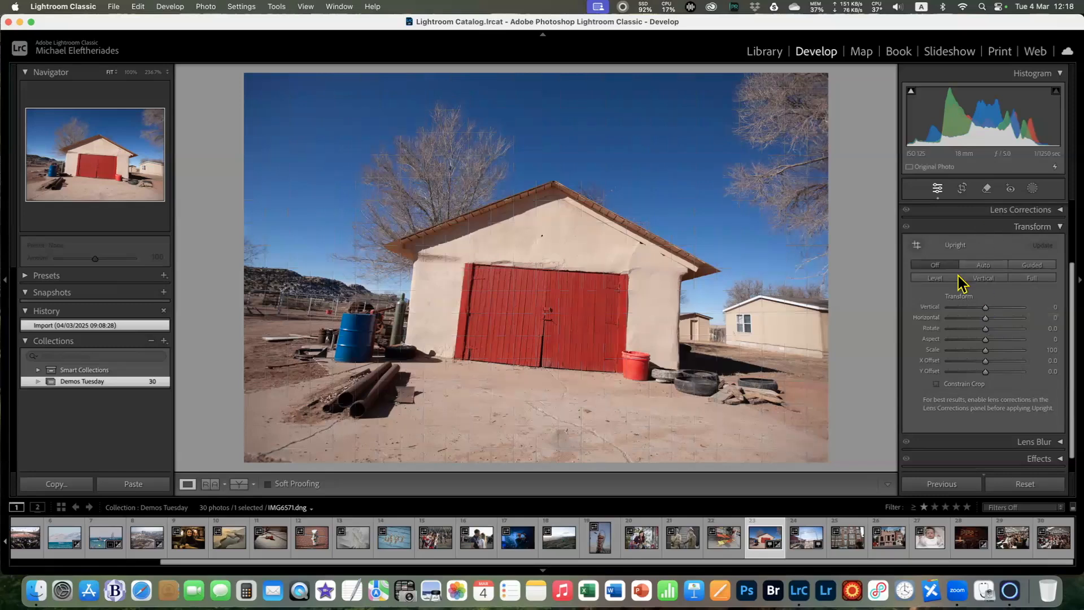
Try the Level and Vertical Upright corrections on the red-door building photo, and set Upright back to Off
click(934, 278)
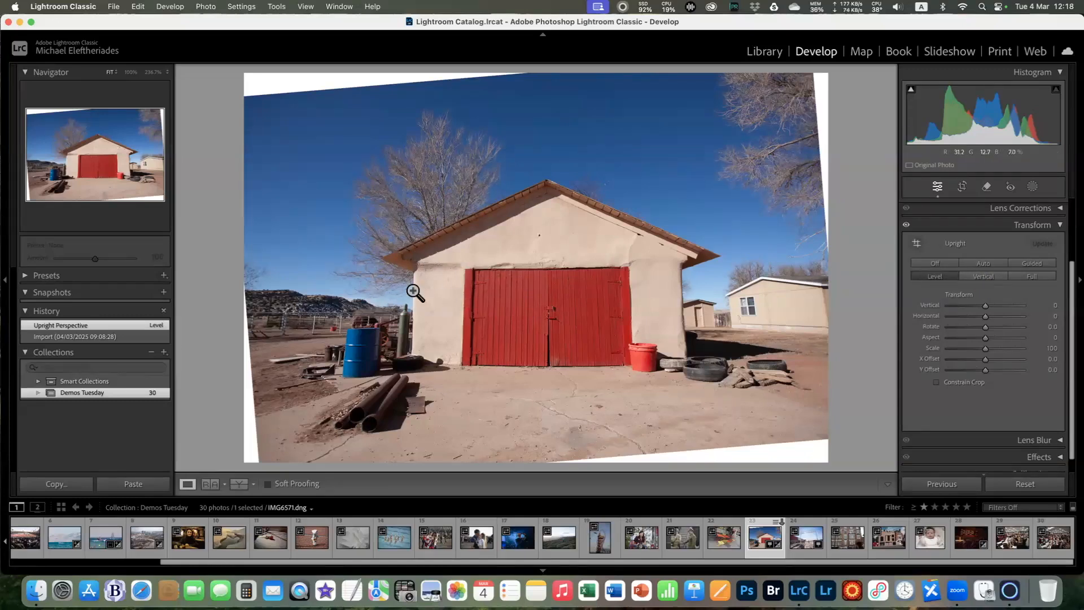
click(983, 277)
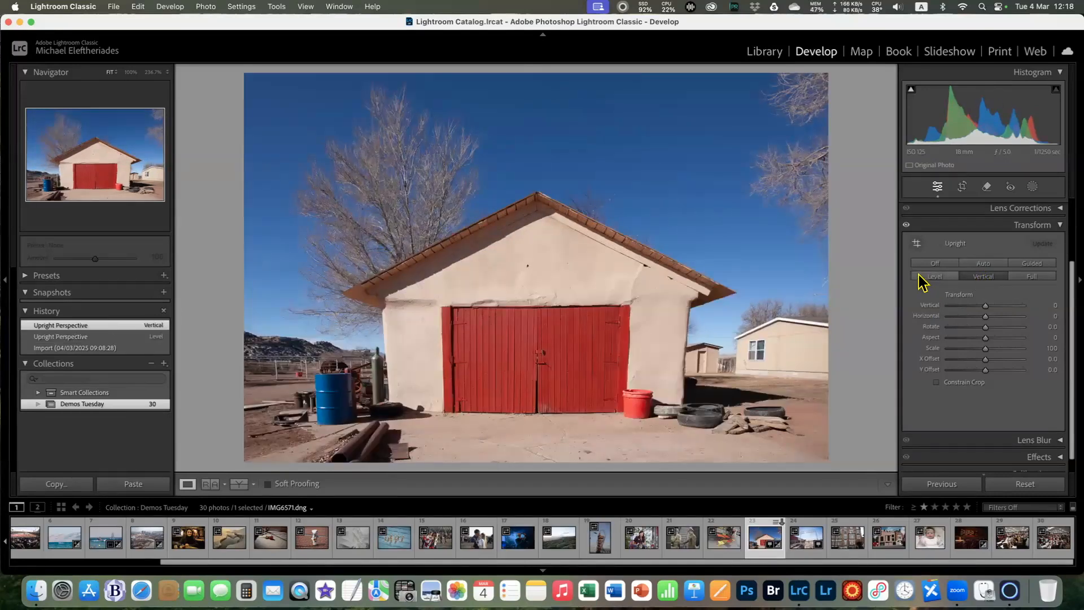
click(933, 265)
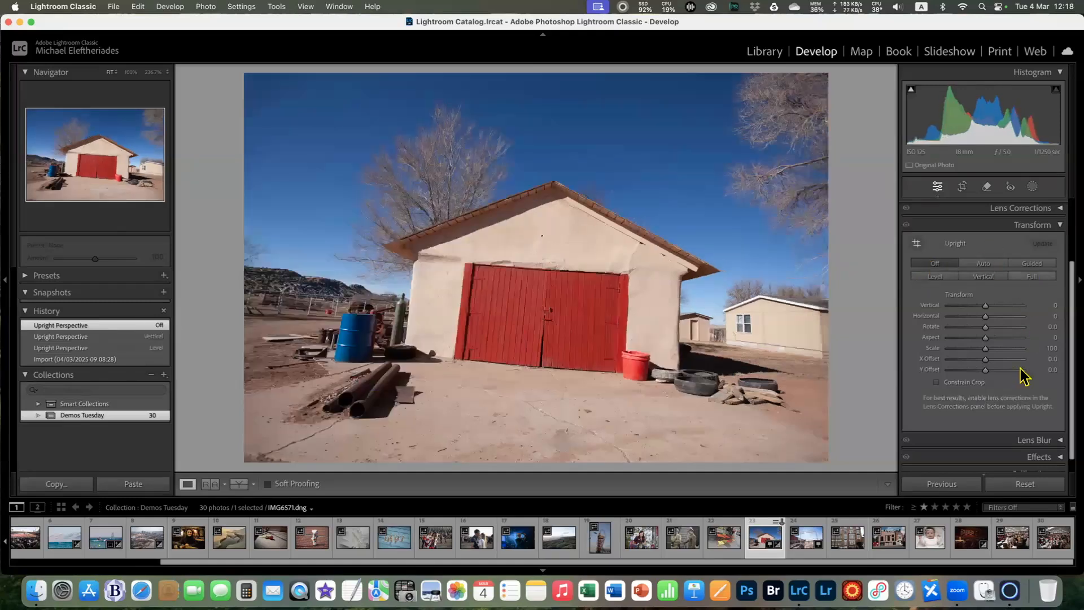
Enable lens profile corrections on the red-door building photo and return to its Transform settings
scroll(1065, 380, up, 2)
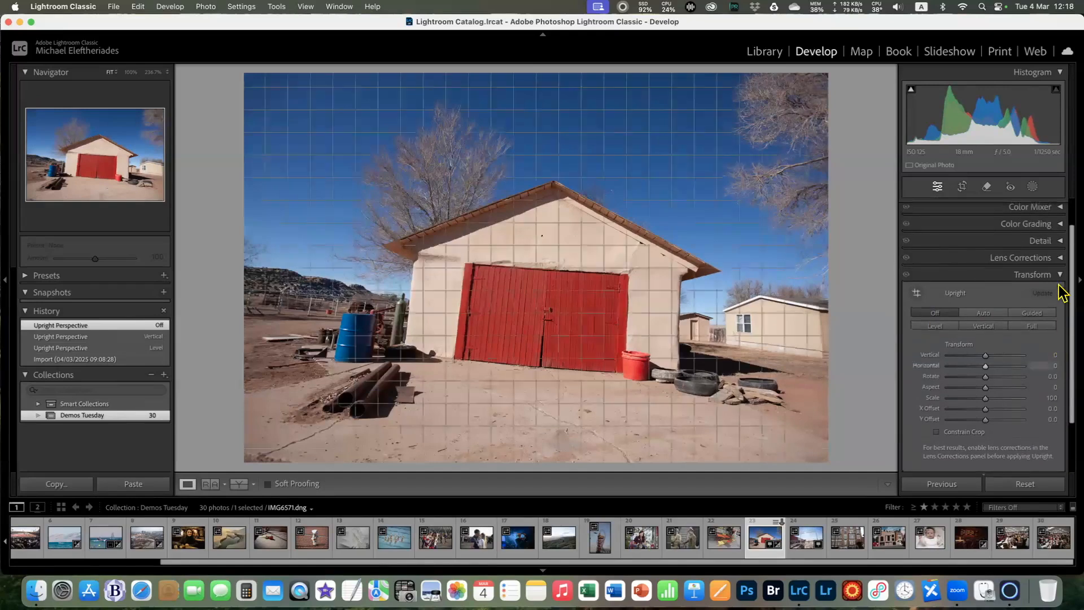
click(1056, 258)
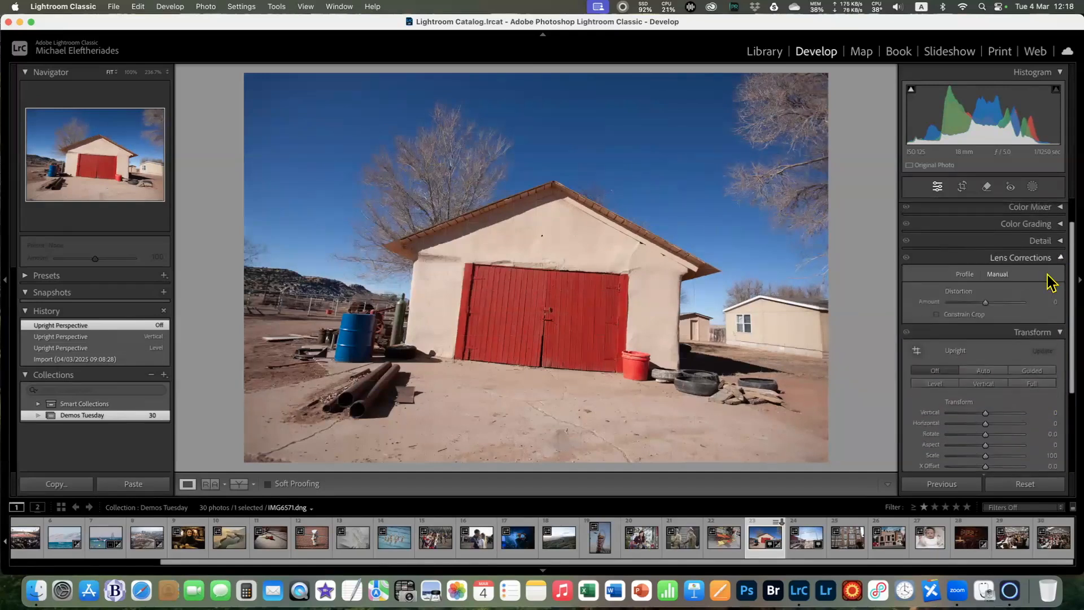
click(964, 275)
click(944, 301)
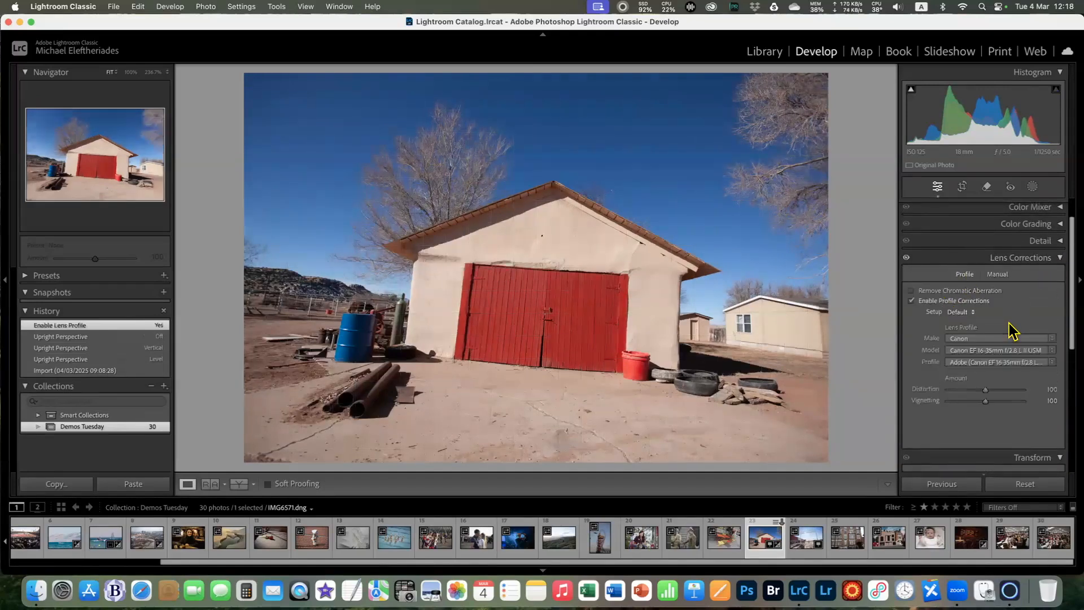
click(1060, 258)
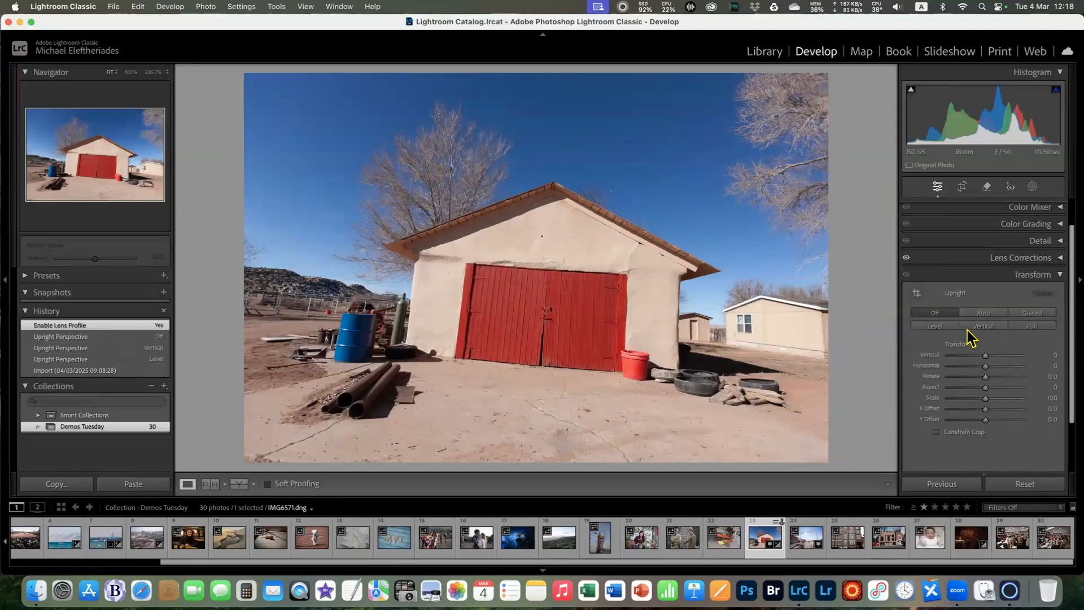
Compare the Level, Vertical, Full and Off Upright modes on the red-door building, and apply Full
click(936, 327)
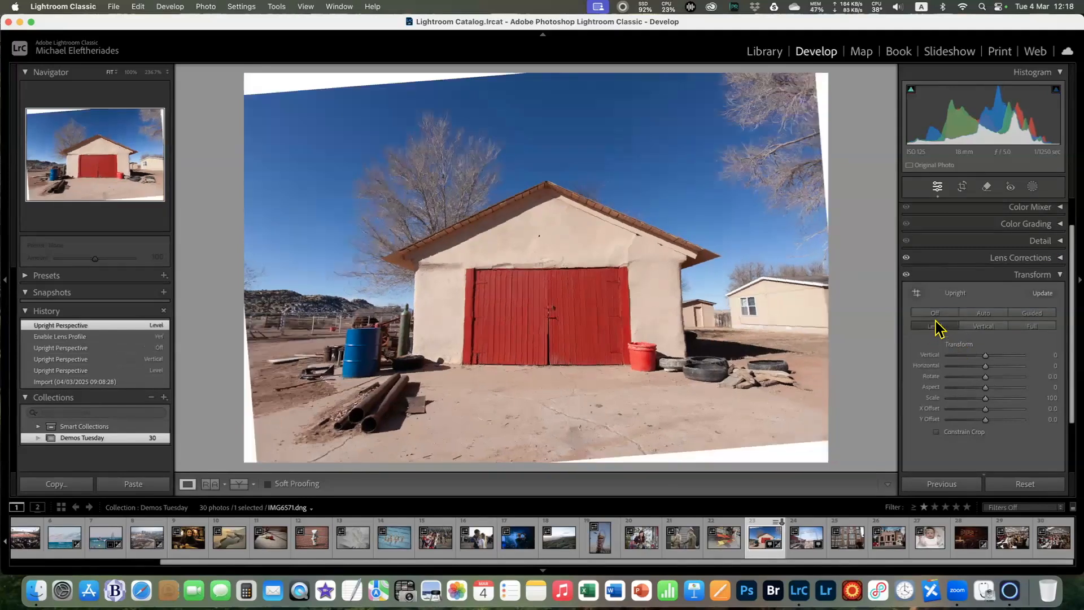
click(989, 327)
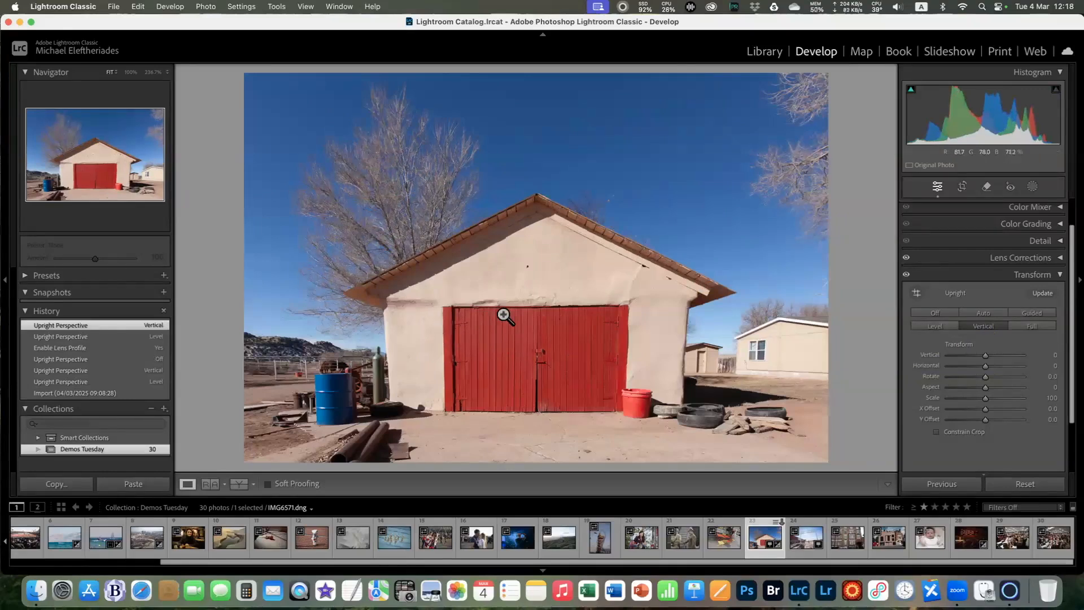
click(1037, 328)
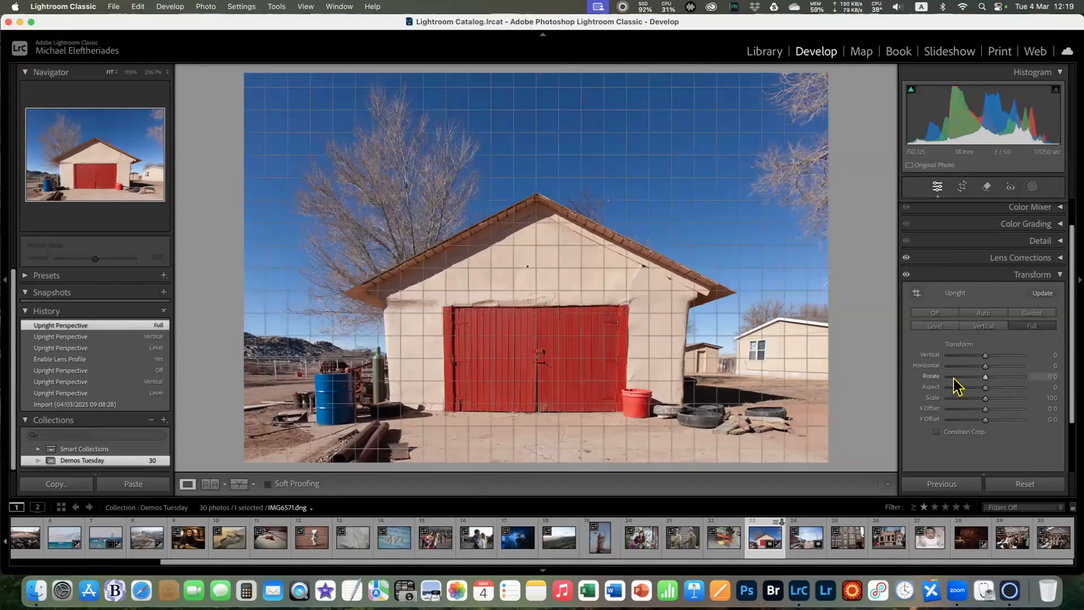
click(935, 314)
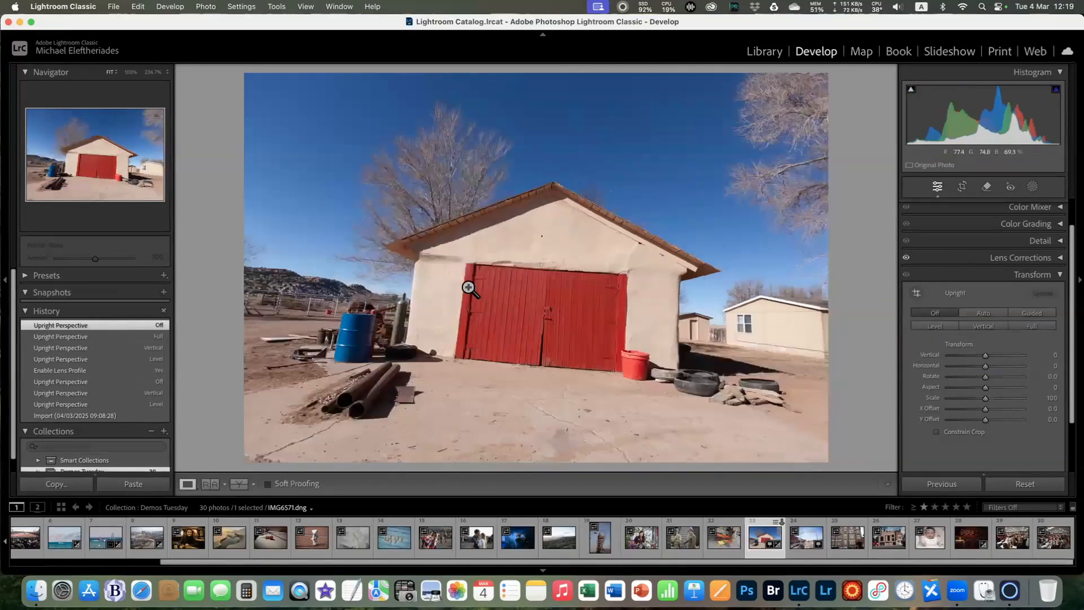
click(1033, 326)
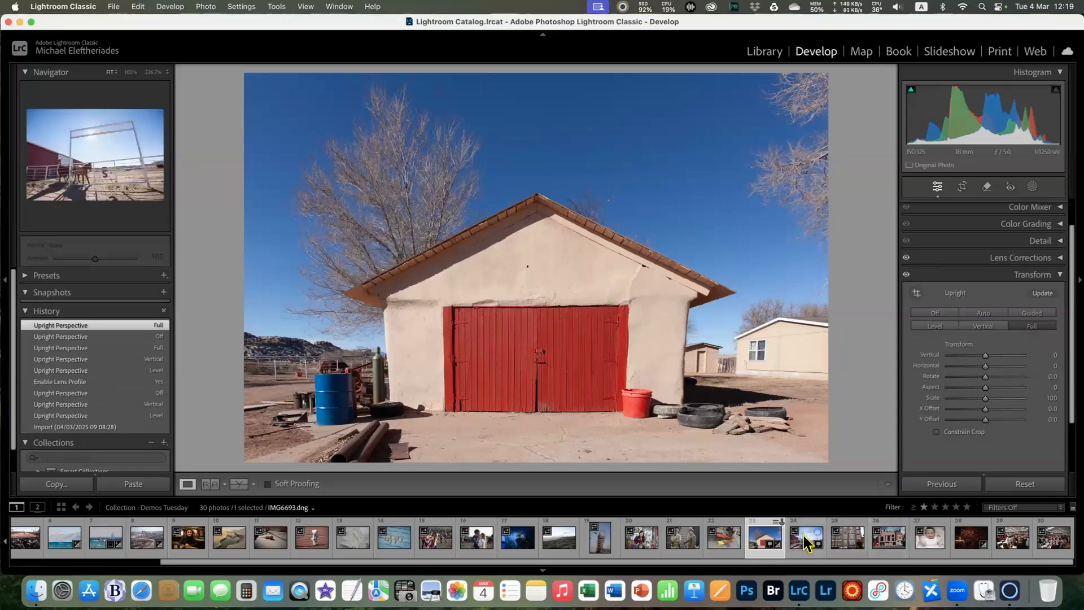
Open the horse corral gate photo IMG6693.dng and enable lens profile corrections on it
click(806, 539)
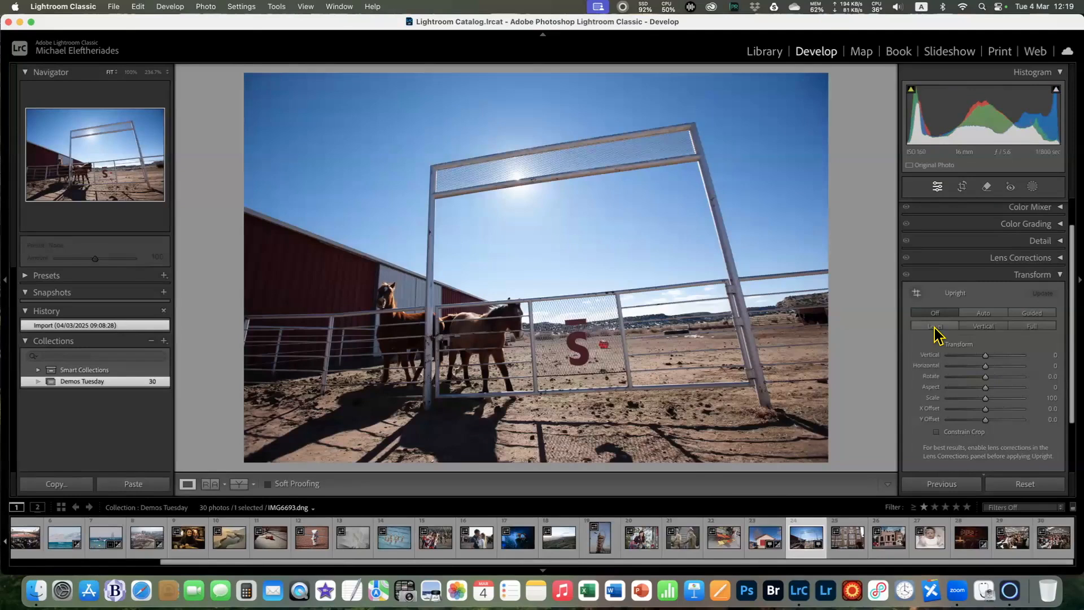
click(1059, 258)
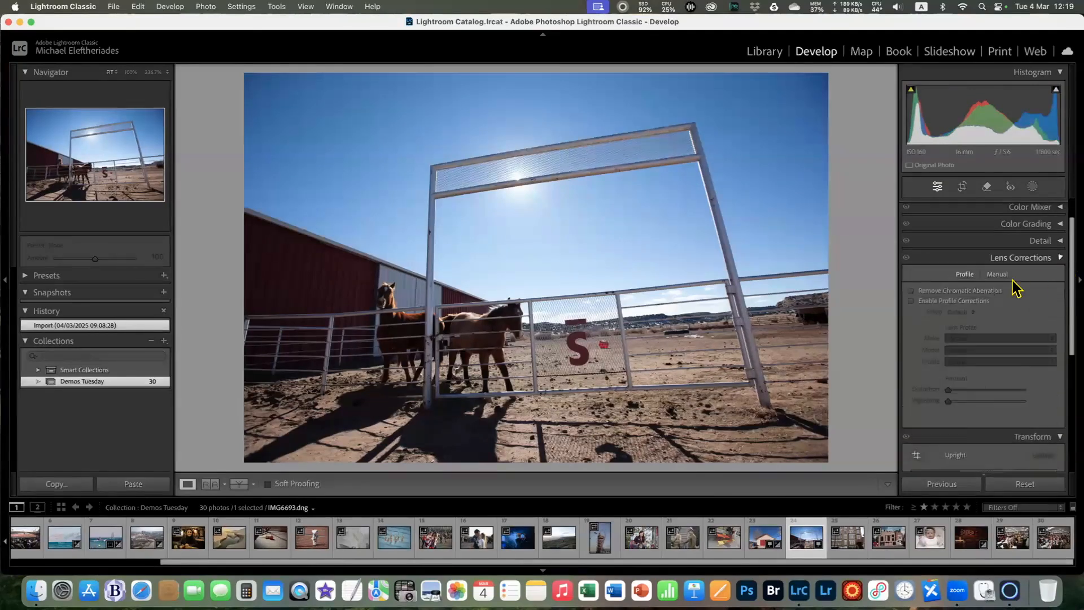
click(942, 302)
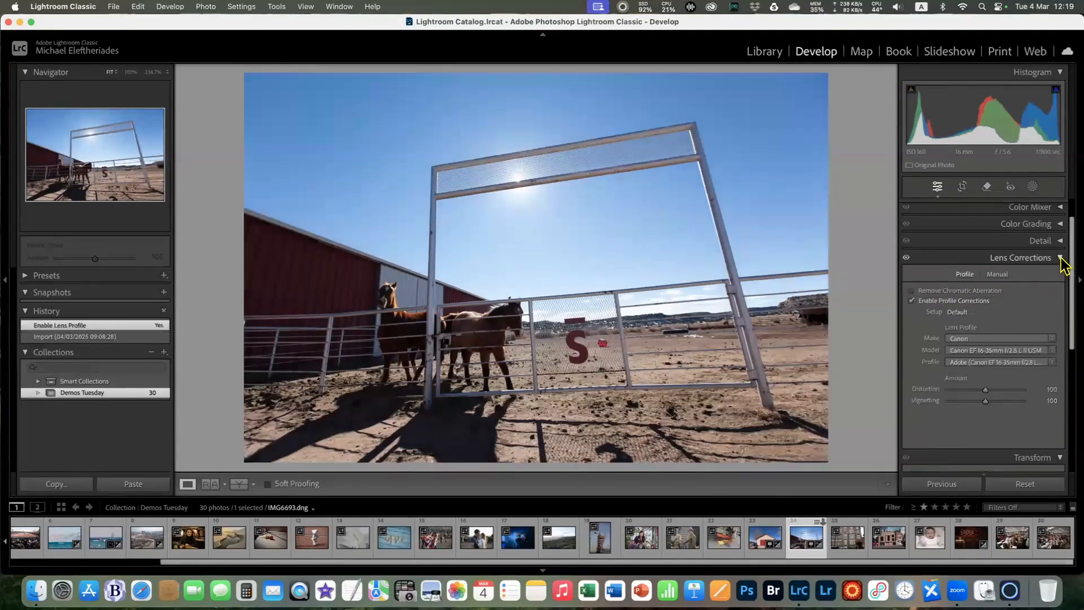
click(1061, 258)
Compare the Level, Vertical, Full and Off Upright modes on the corral gate photo, and apply Auto
click(936, 326)
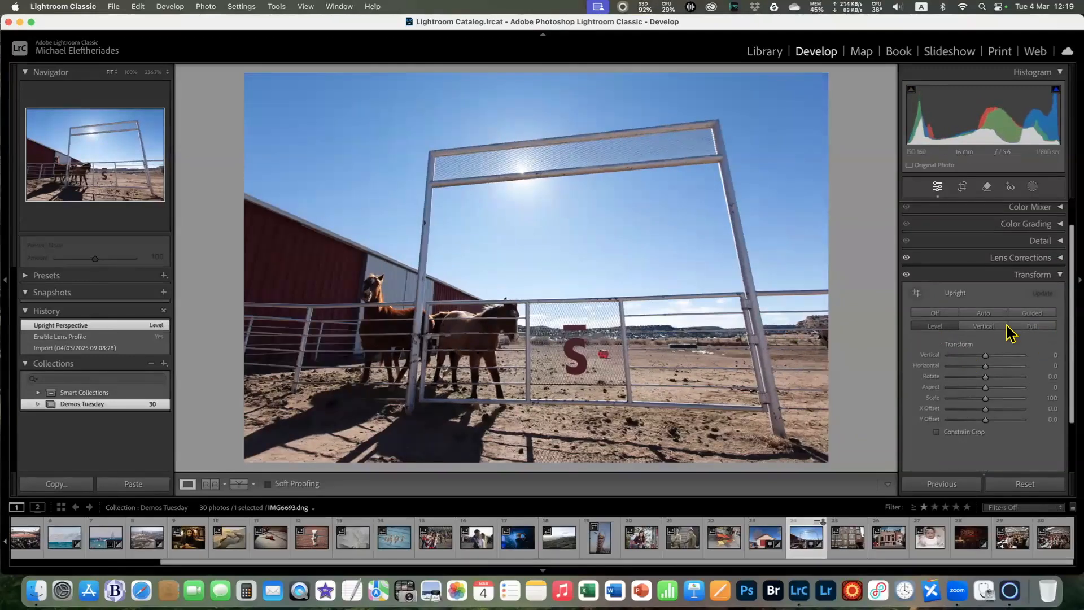
click(983, 329)
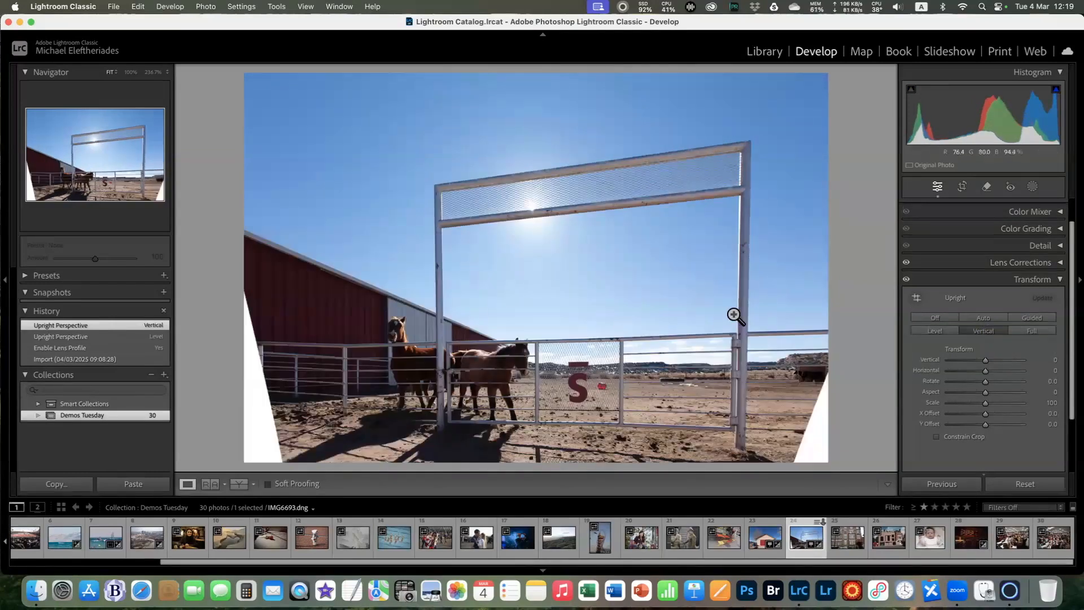
click(1033, 331)
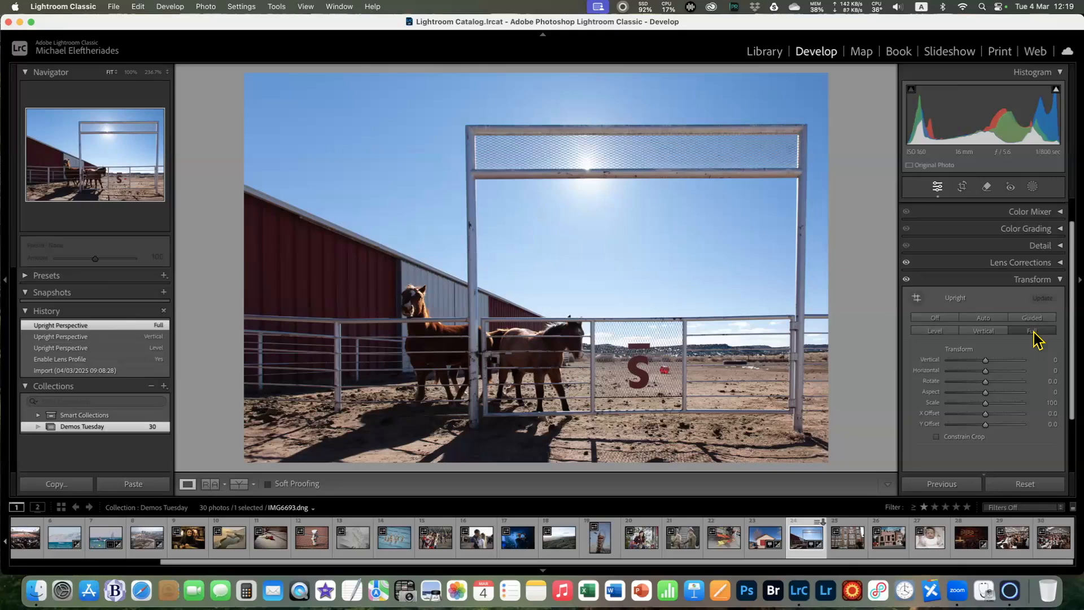
click(1036, 334)
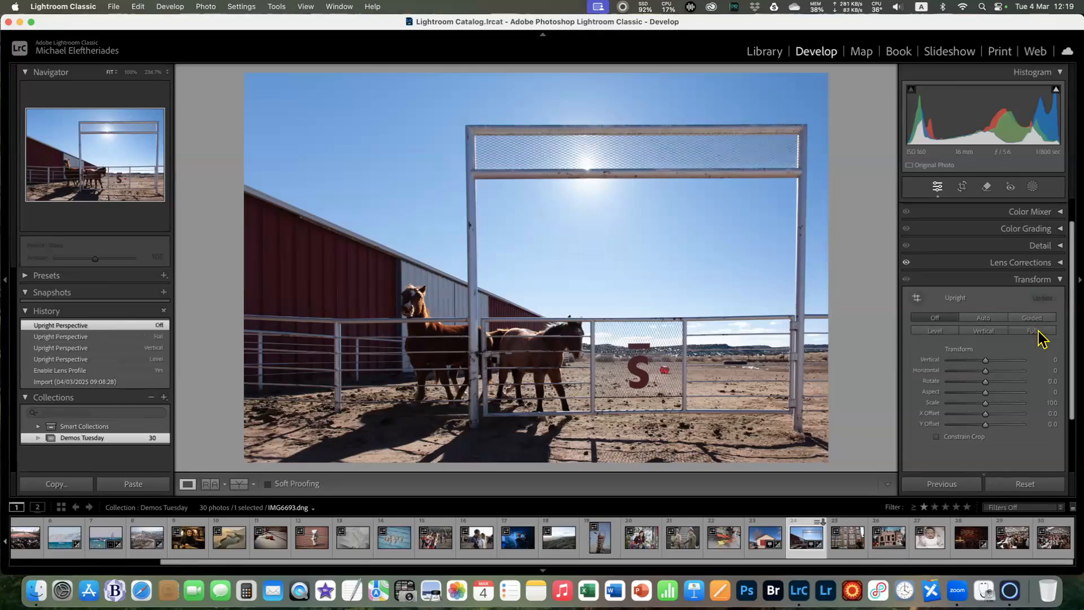
click(985, 318)
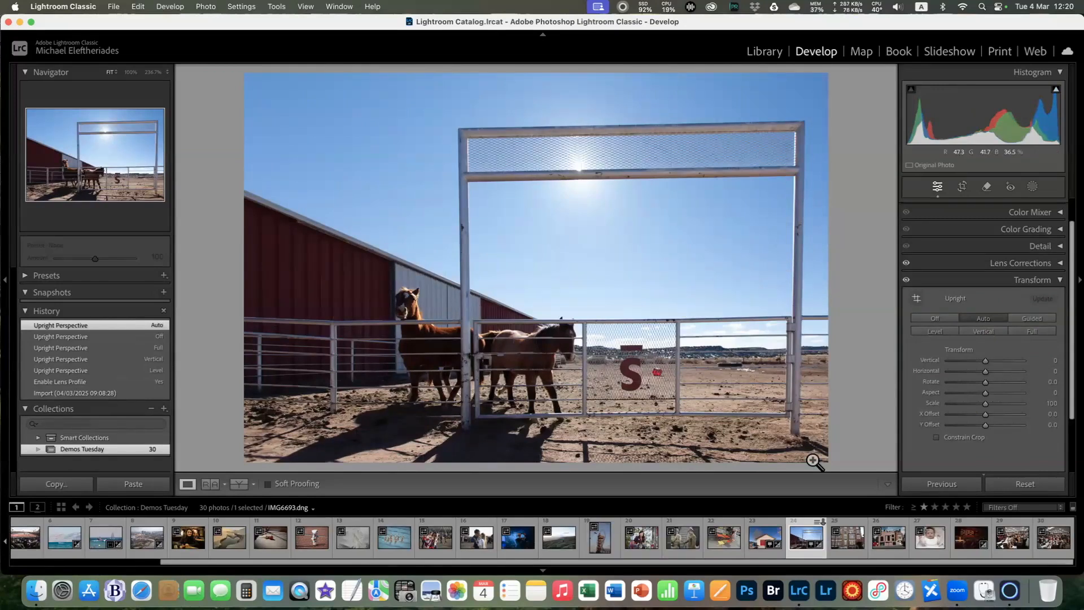
Open the brick apartment photo DSF2729.RAF and correct its perspective with two horizontal and two vertical Guided Upright guides
click(847, 546)
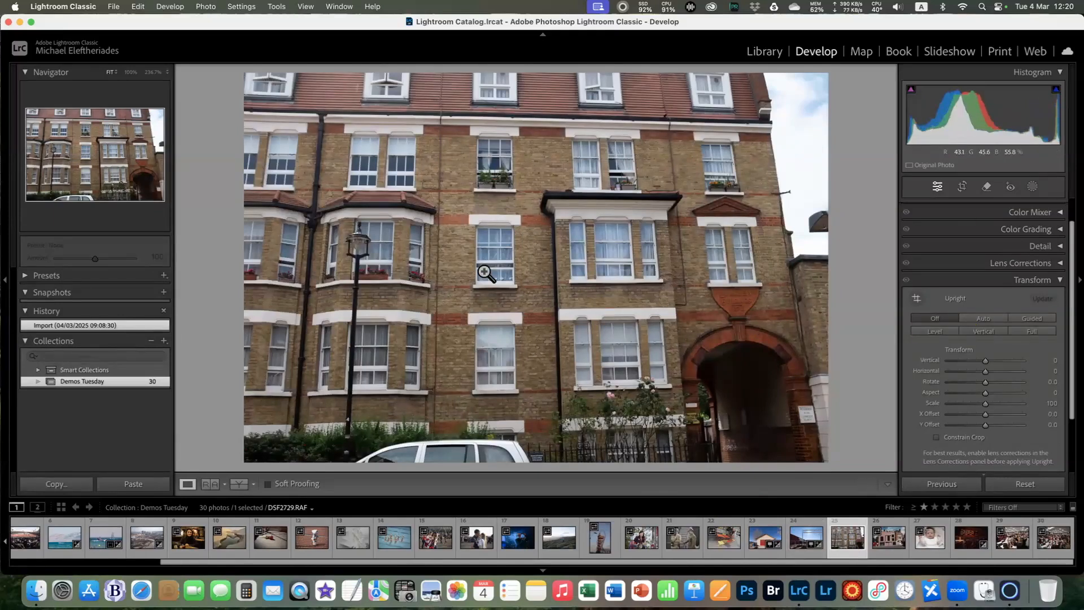
click(1032, 318)
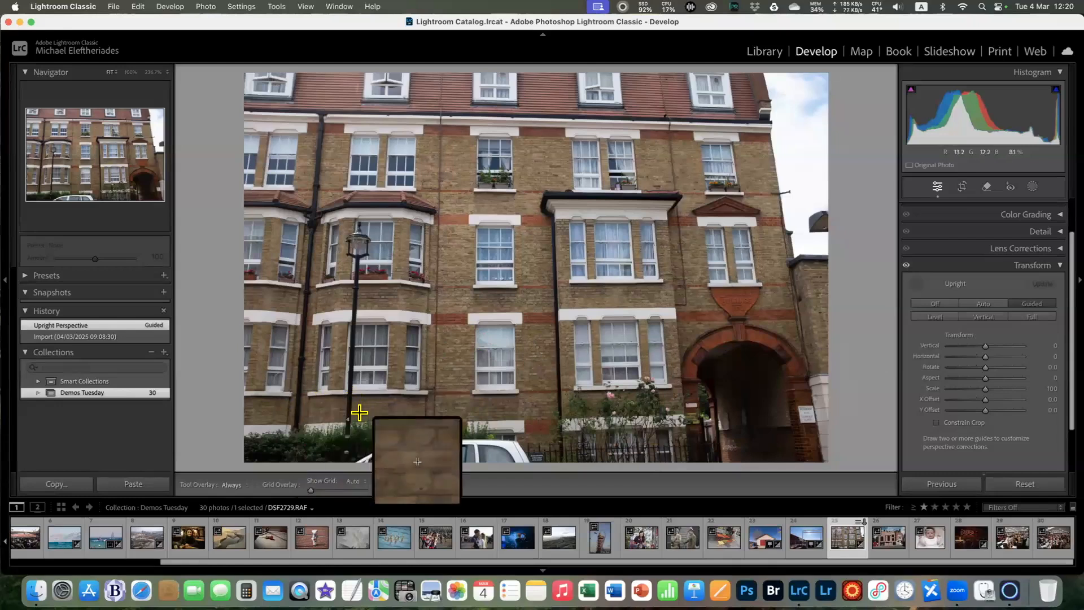
drag(273, 425, 714, 414)
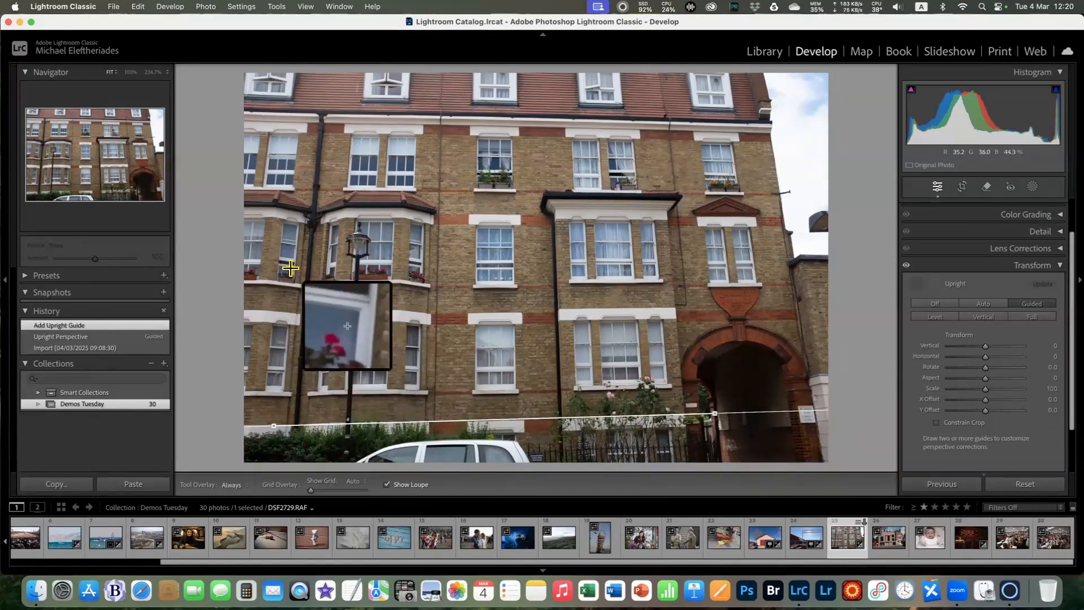
drag(283, 123, 709, 129)
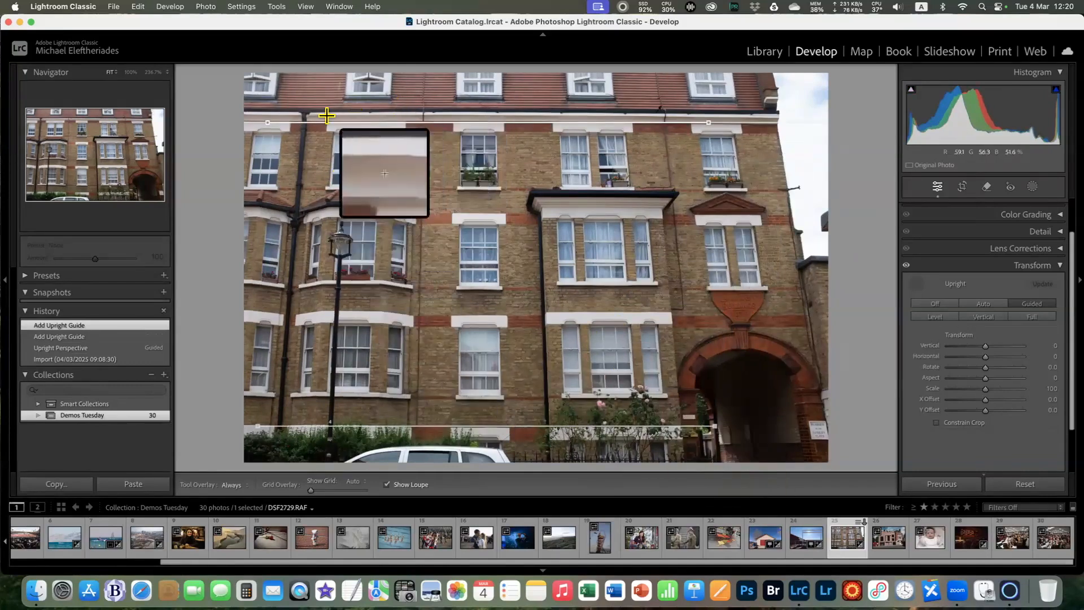
drag(307, 104, 287, 307)
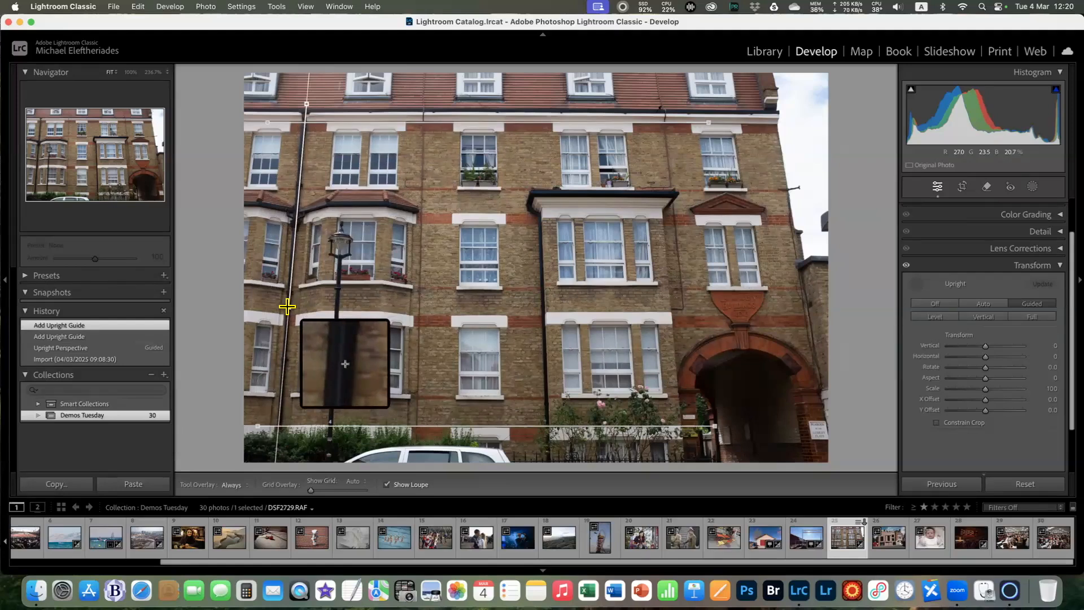
drag(287, 307, 286, 306)
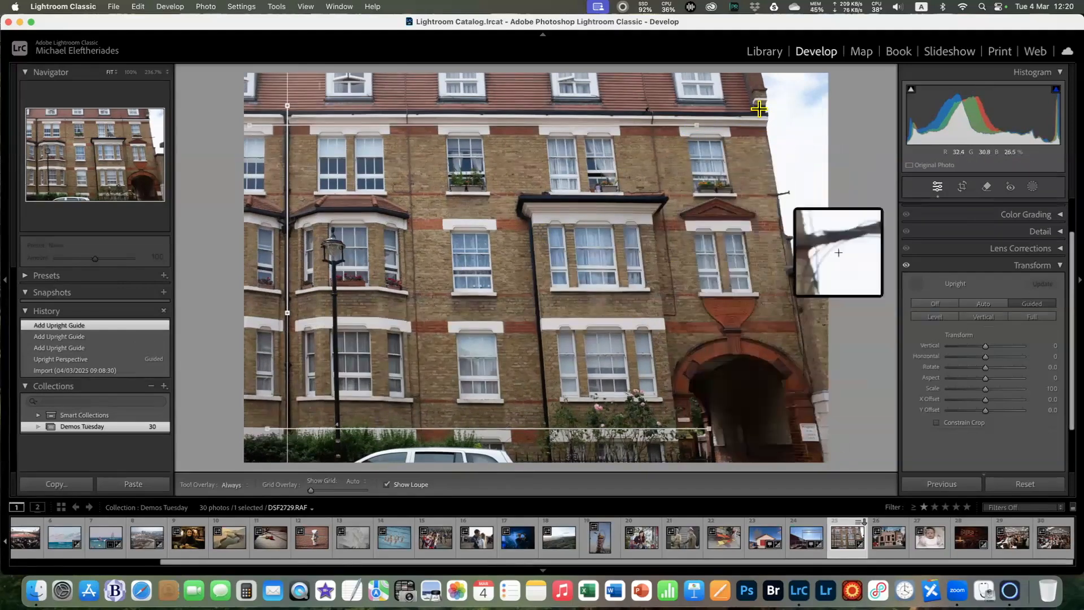
drag(764, 122, 801, 356)
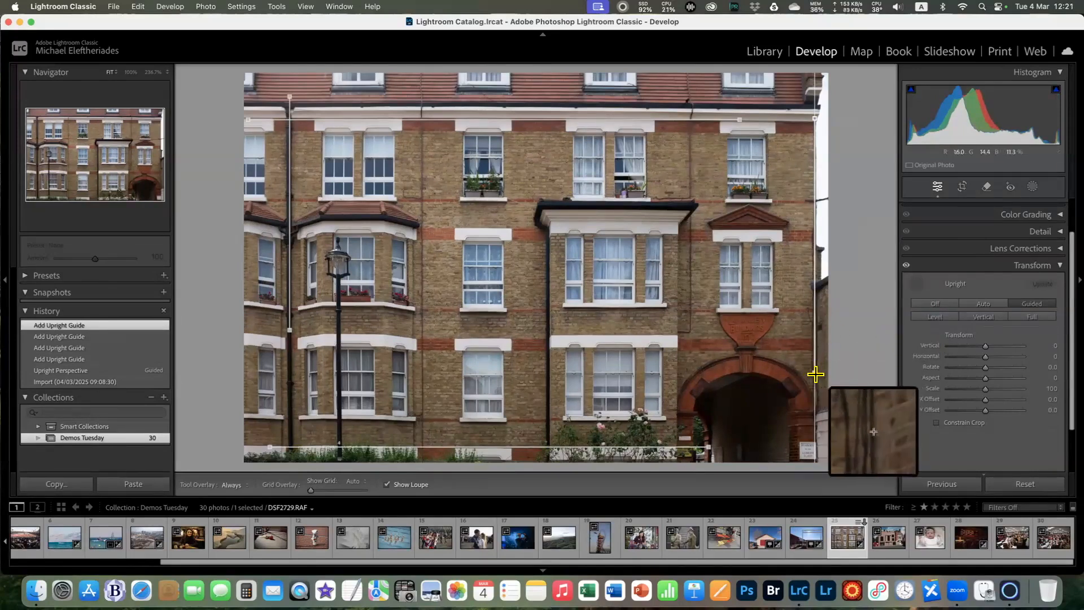
Delete all four Upright guides from the brick apartment photo
key(BackSpace)
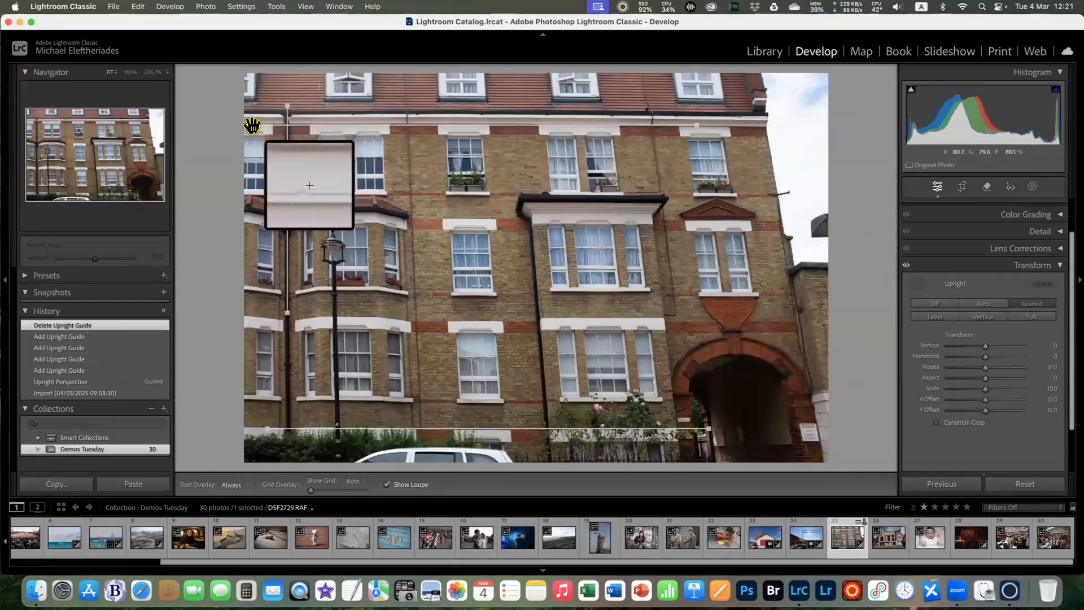
key(BackSpace)
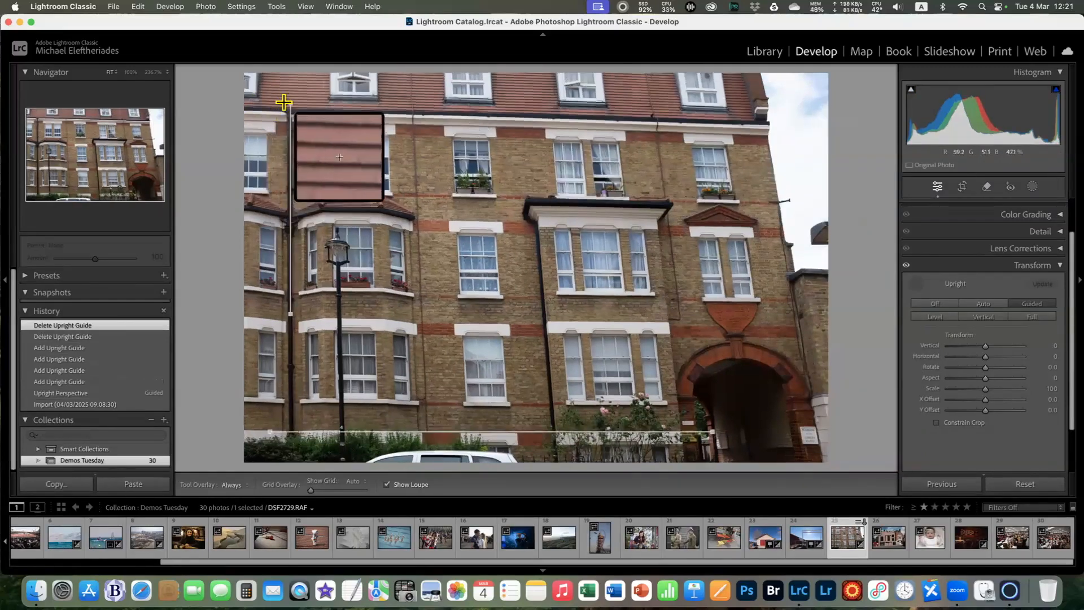
key(BackSpace)
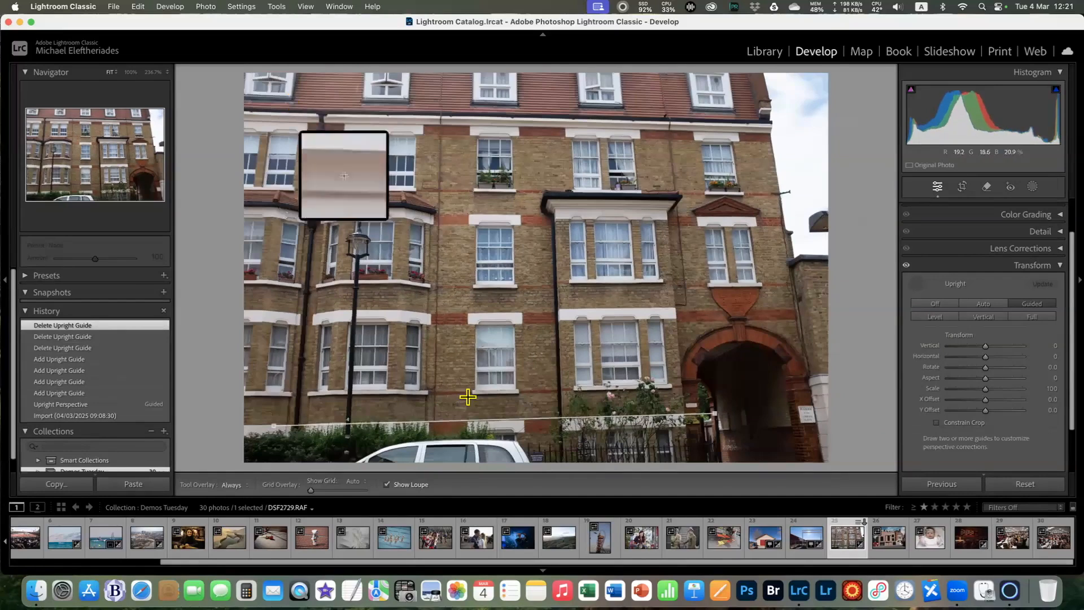
key(BackSpace)
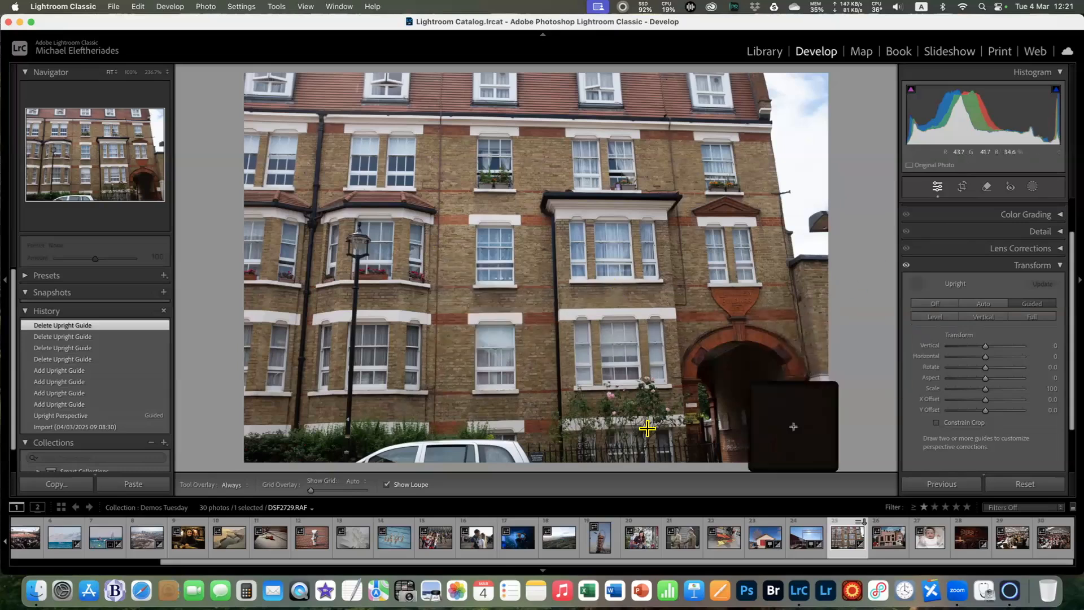
Open the modern stone building photo DSF2764.RAF and correct its perspective with two horizontal and two vertical Guided Upright guides
click(888, 537)
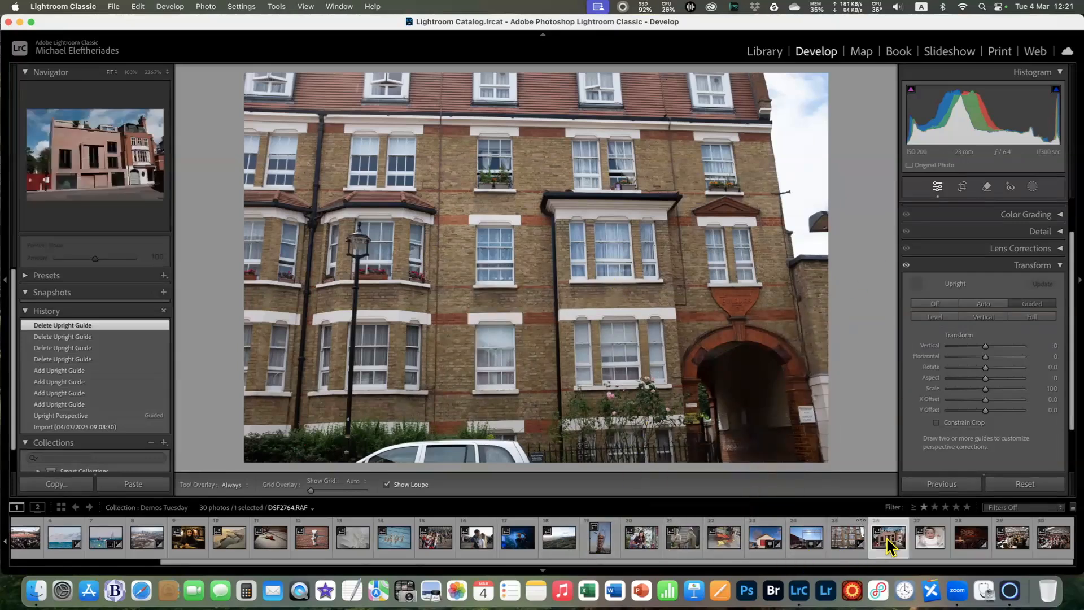
click(1031, 305)
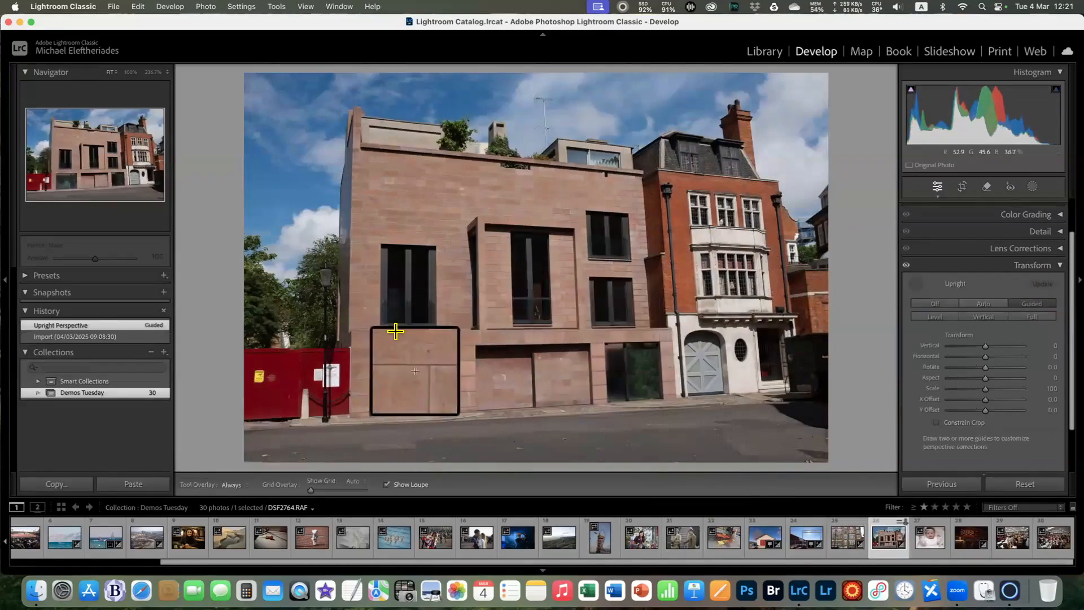
drag(359, 334, 698, 327)
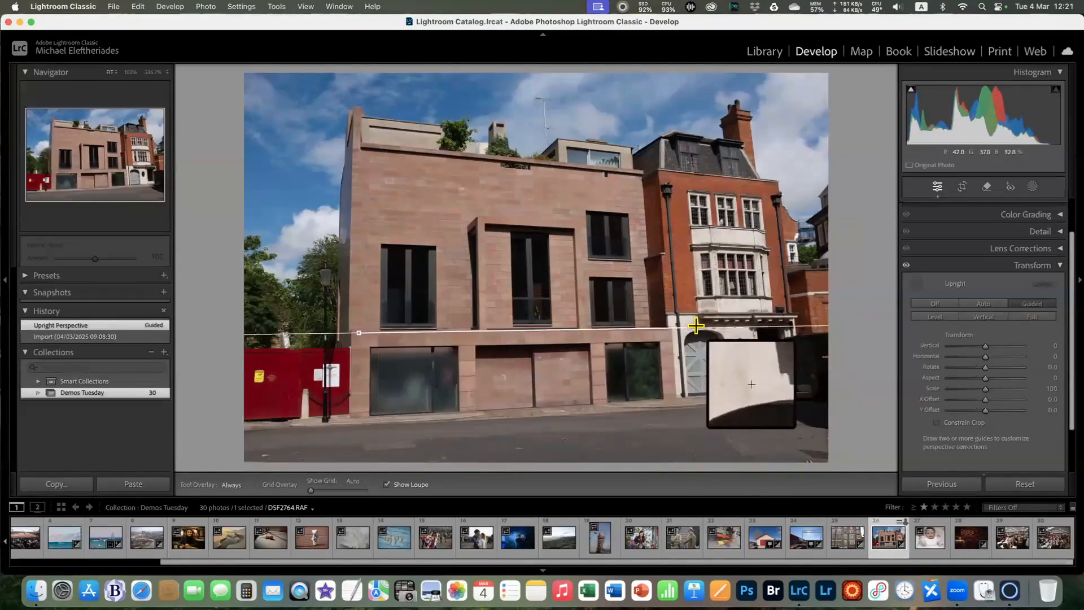
drag(362, 145, 663, 174)
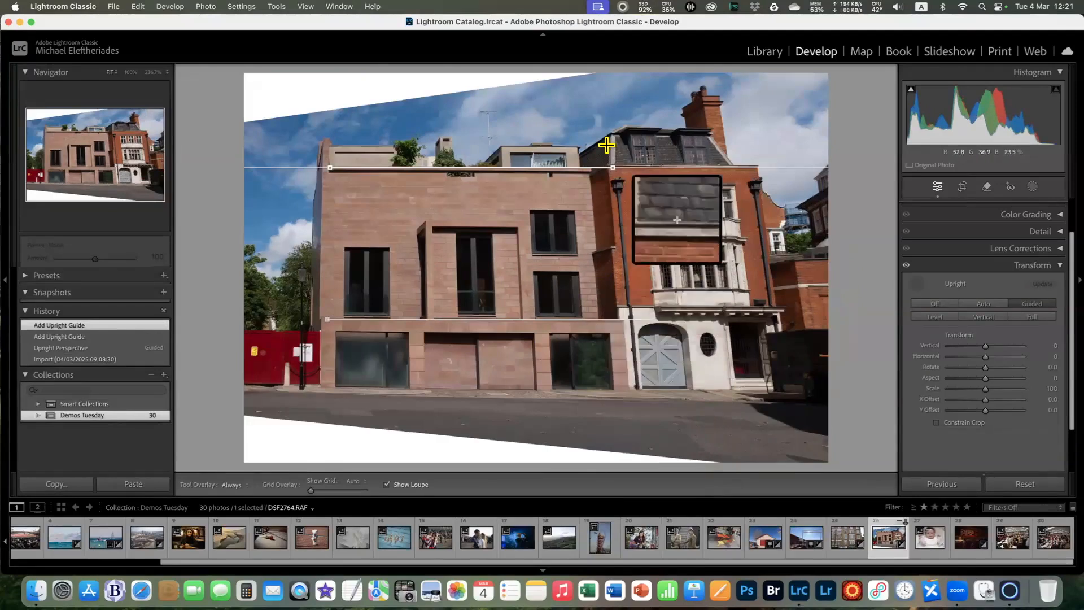
drag(606, 145, 624, 358)
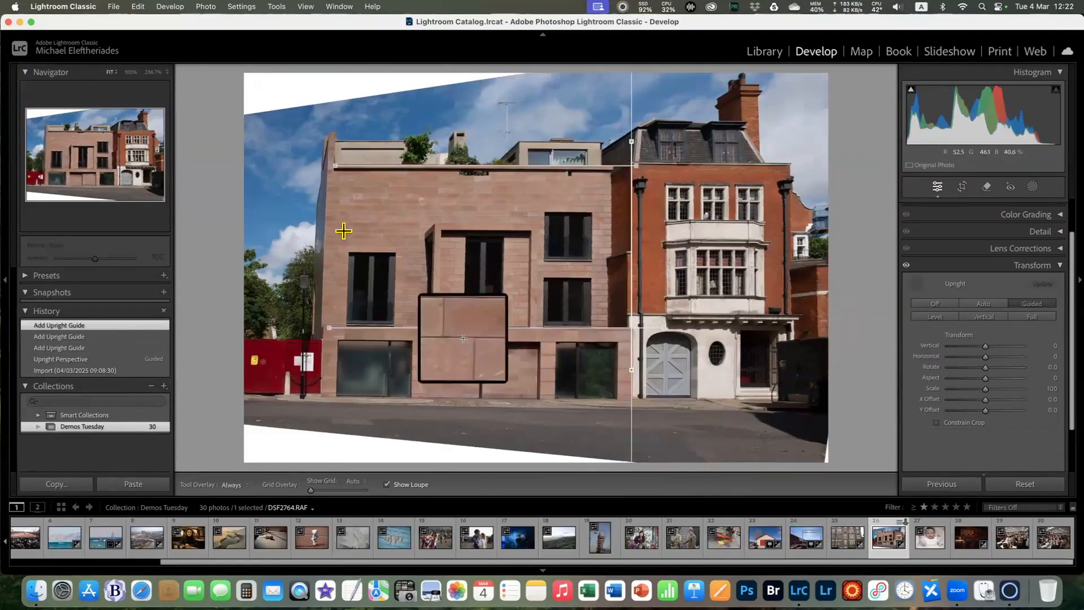
drag(332, 138, 324, 264)
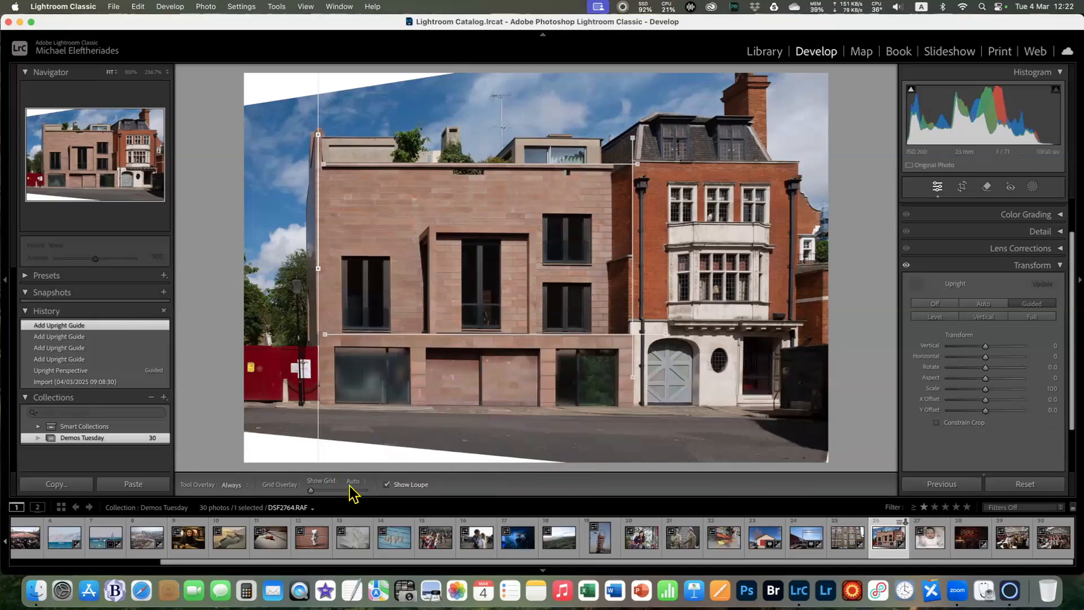
Open the photo of the two uniformed men, DSC0010.NEF, and apply Auto settings to its Basic adjustments
drag(282, 563, 120, 562)
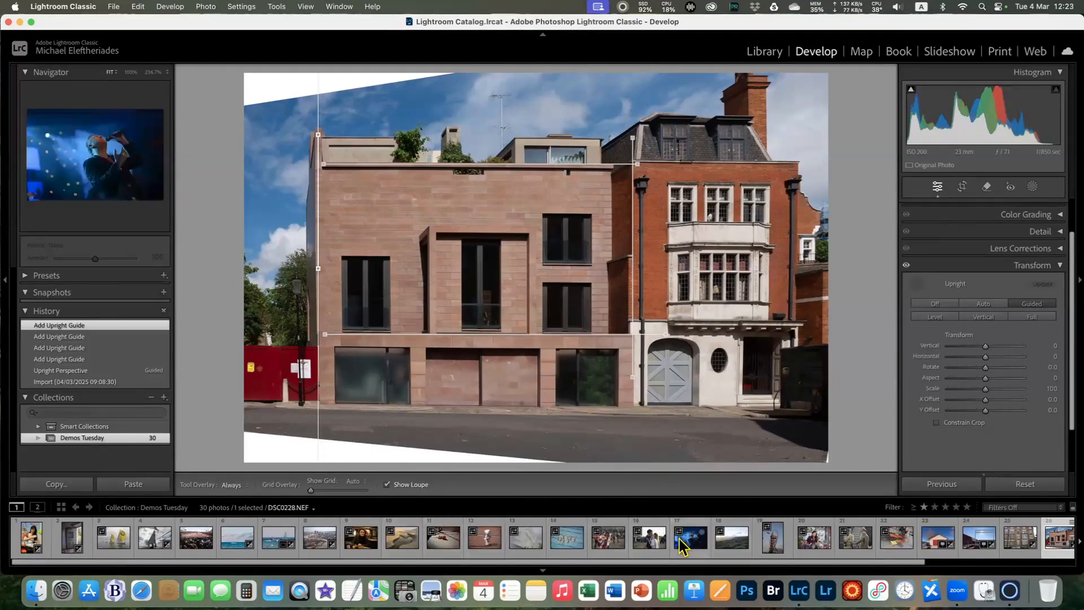
scroll(694, 545, right, 5)
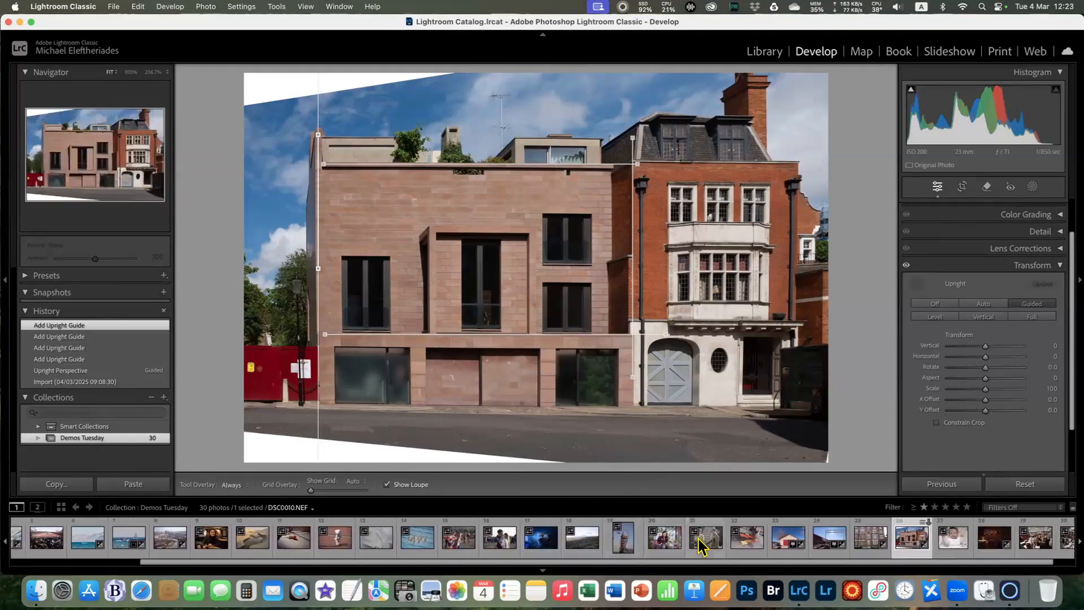
click(683, 539)
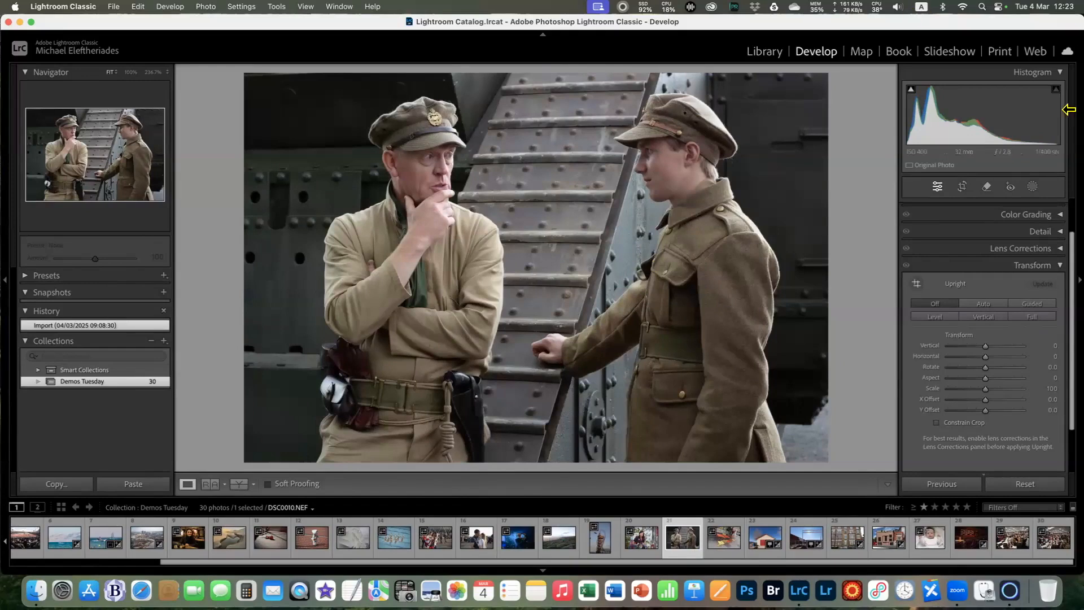
drag(1073, 244, 1073, 57)
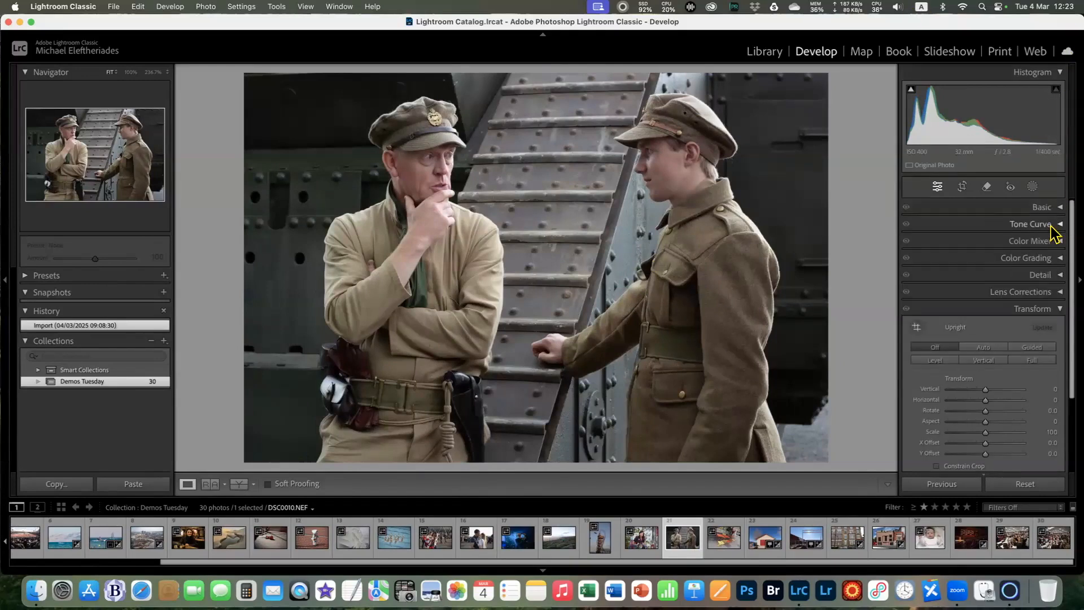
click(1060, 310)
click(1060, 207)
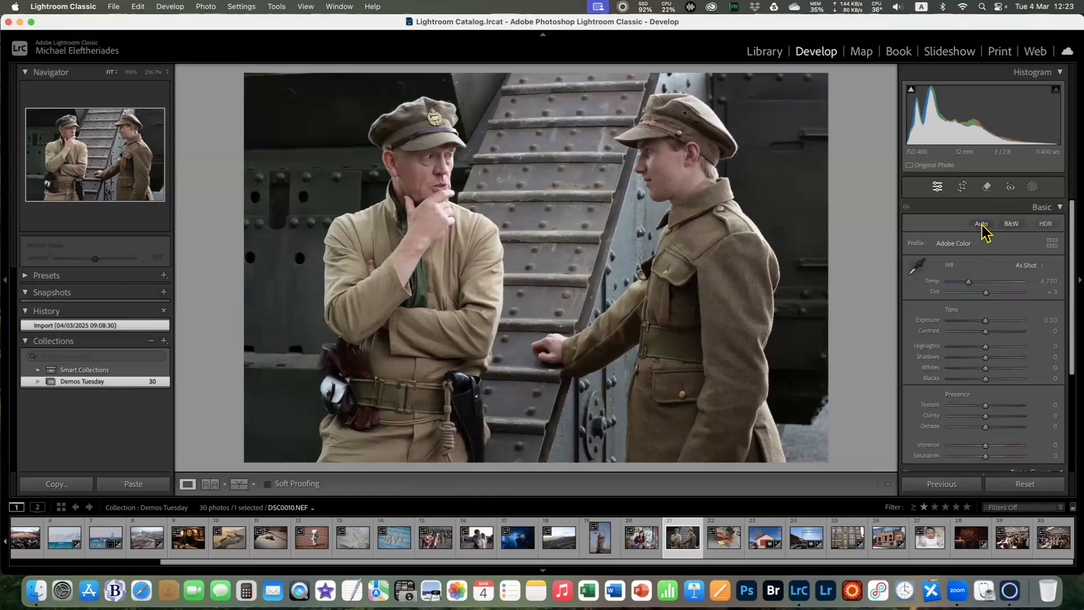
click(982, 224)
Enable lens profile corrections on the photo of the two uniformed men
drag(1073, 231, 1073, 395)
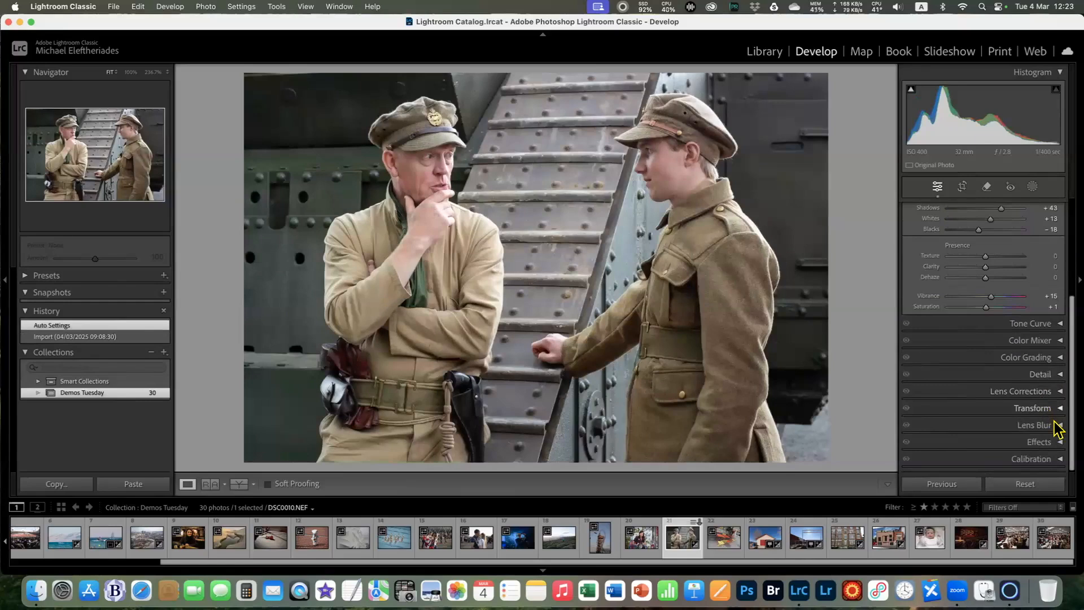
click(1059, 391)
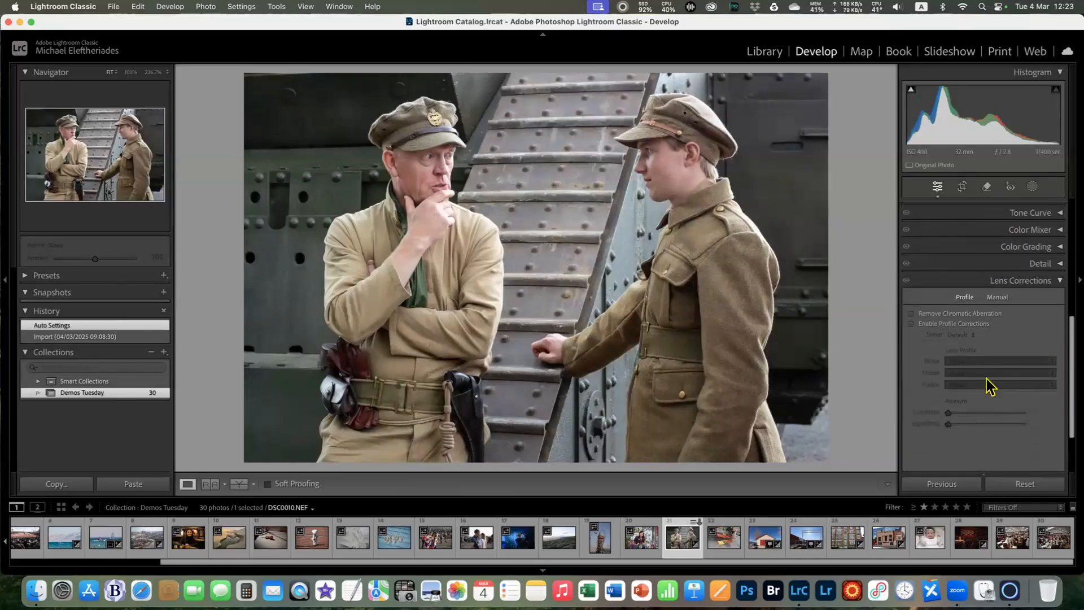
click(941, 325)
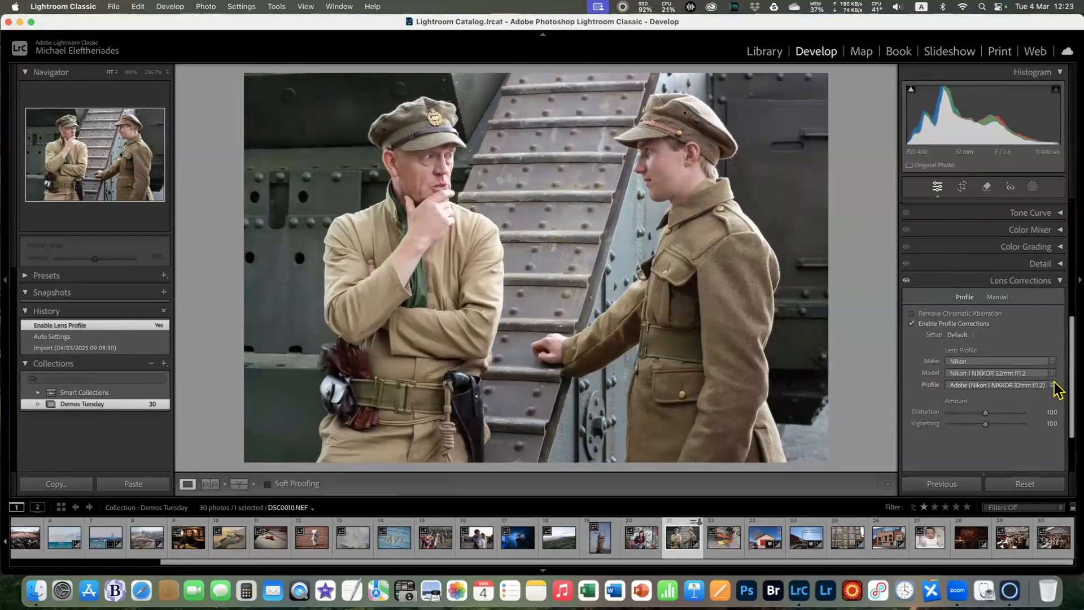
drag(1070, 333, 1071, 254)
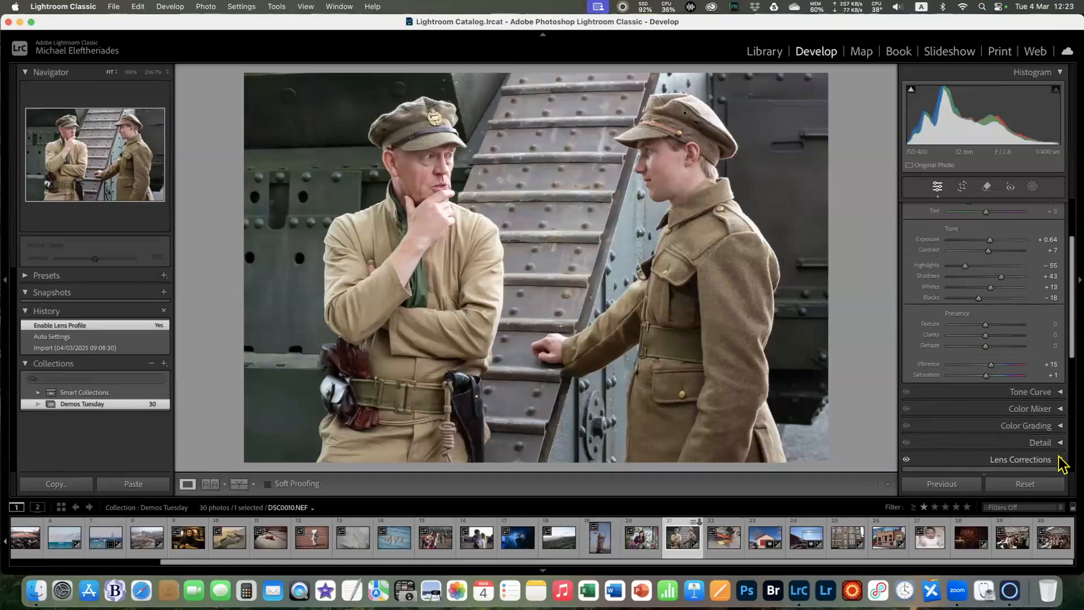
click(1059, 458)
Darken the shadows of the dark metal wall with the Tone Curve's targeted adjustment, placing a point at input 35, output 26
mouse_move(1073, 343)
mouse_down()
mouse_move(1072, 268)
mouse_move(1068, 349)
mouse_up()
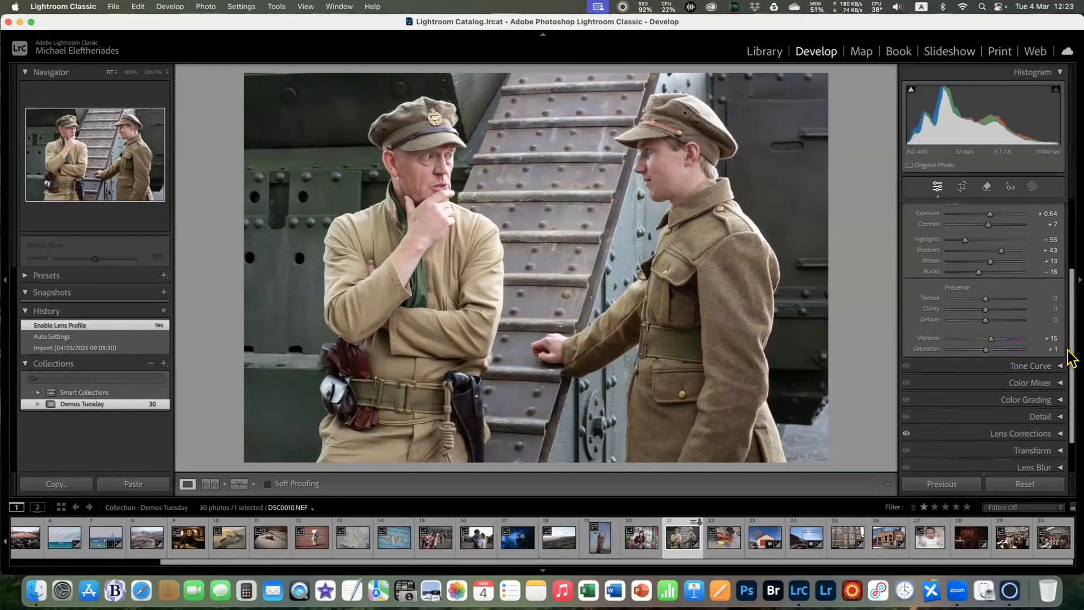
click(1061, 366)
scroll(1006, 328, down, 2)
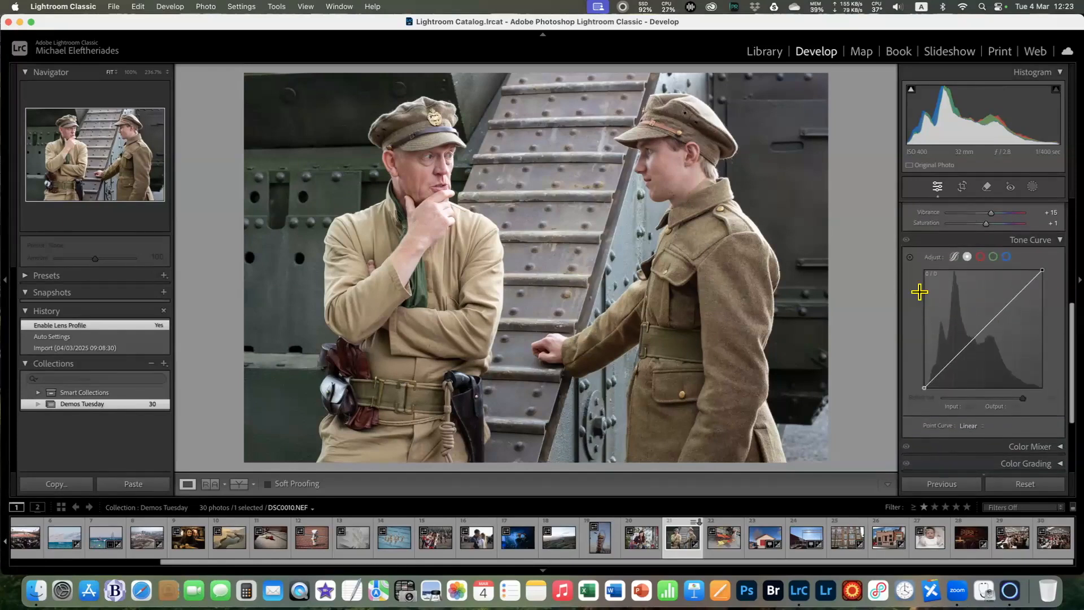
click(910, 256)
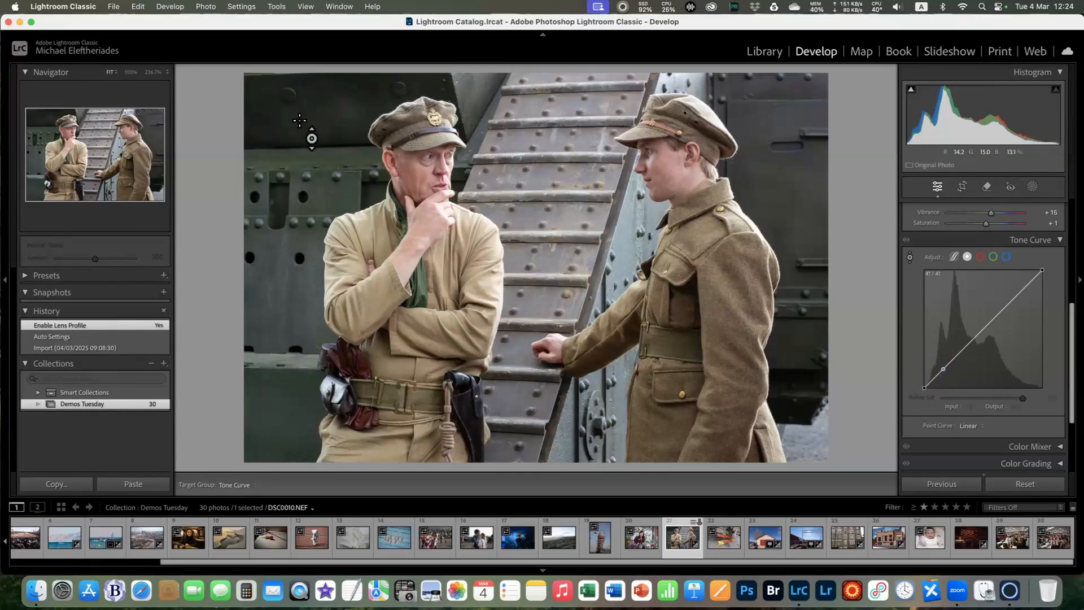
mouse_move(299, 120)
mouse_down()
mouse_move(299, 103)
mouse_move(299, 141)
mouse_up()
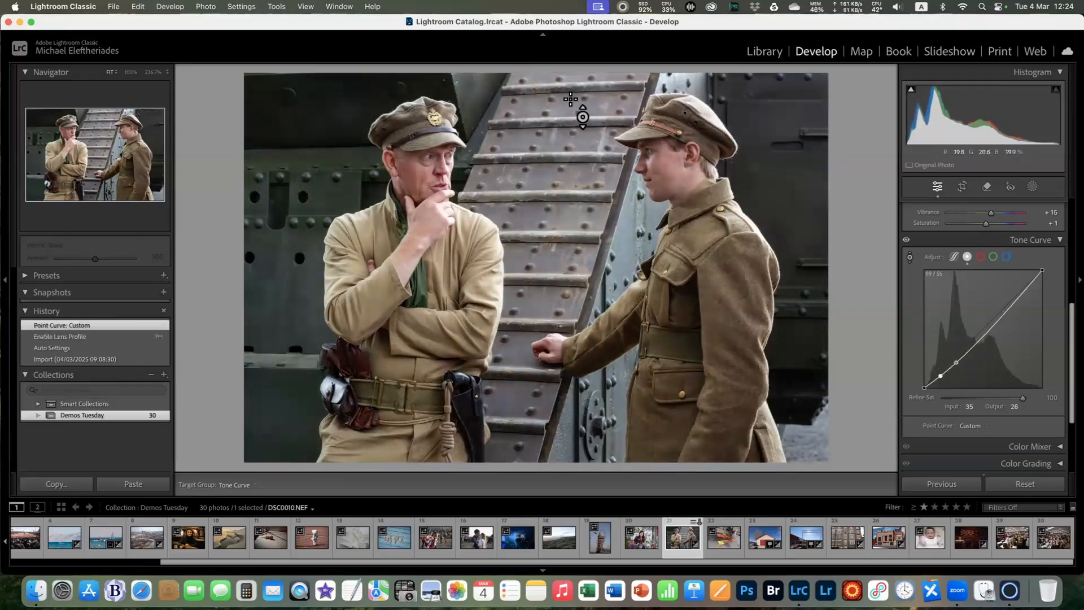
Add a highlight point plus points at input 104, output 96 and input 15, output 3 to the Tone Curve, and end targeted adjustment
mouse_move(505, 168)
mouse_down()
mouse_move(506, 195)
mouse_move(506, 161)
mouse_up()
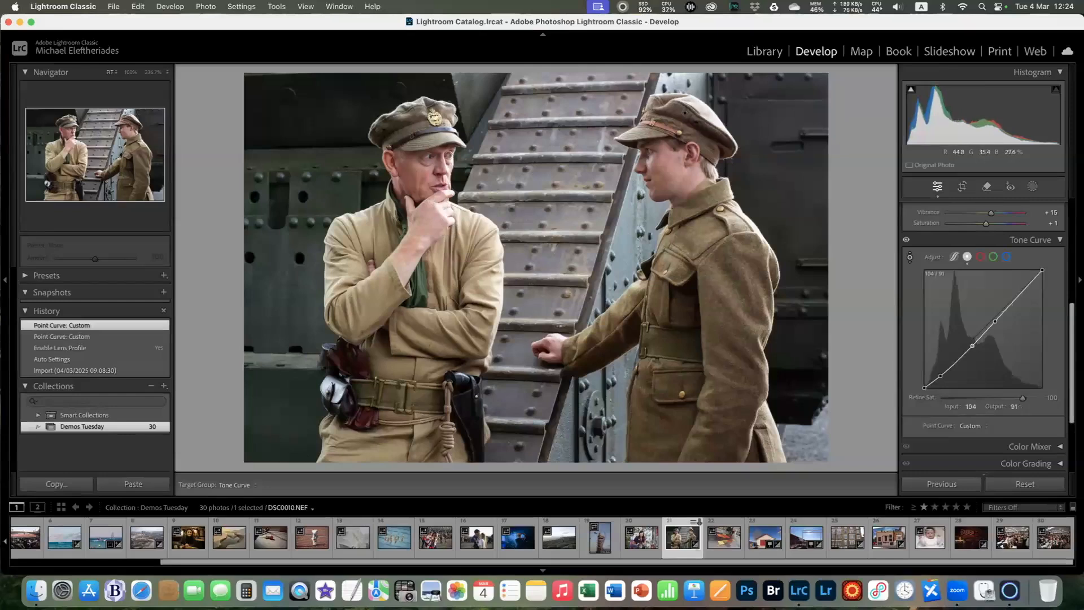
drag(972, 346, 973, 350)
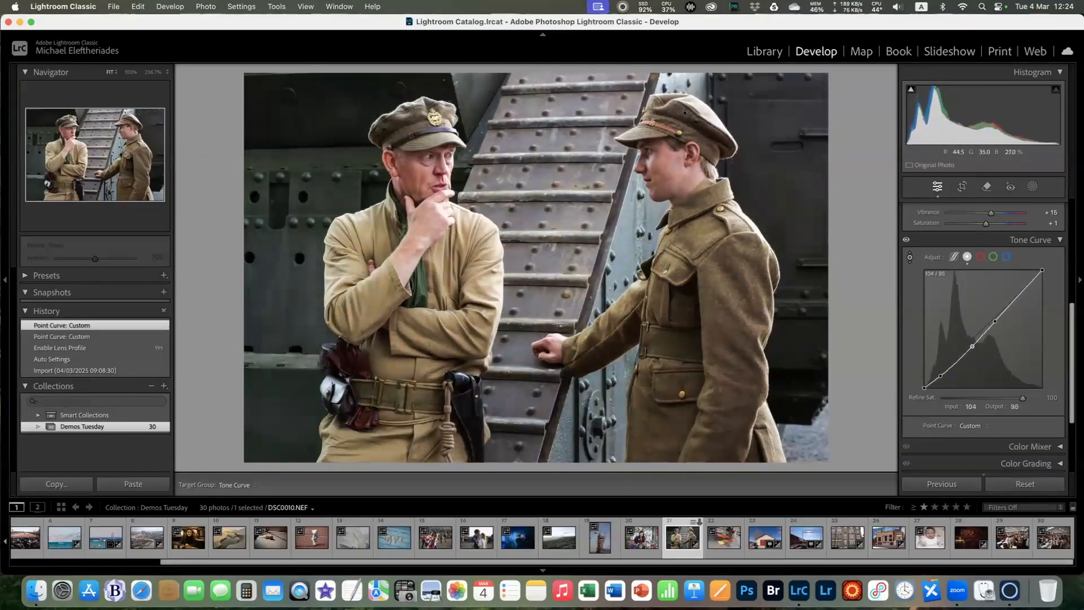
drag(425, 204, 425, 193)
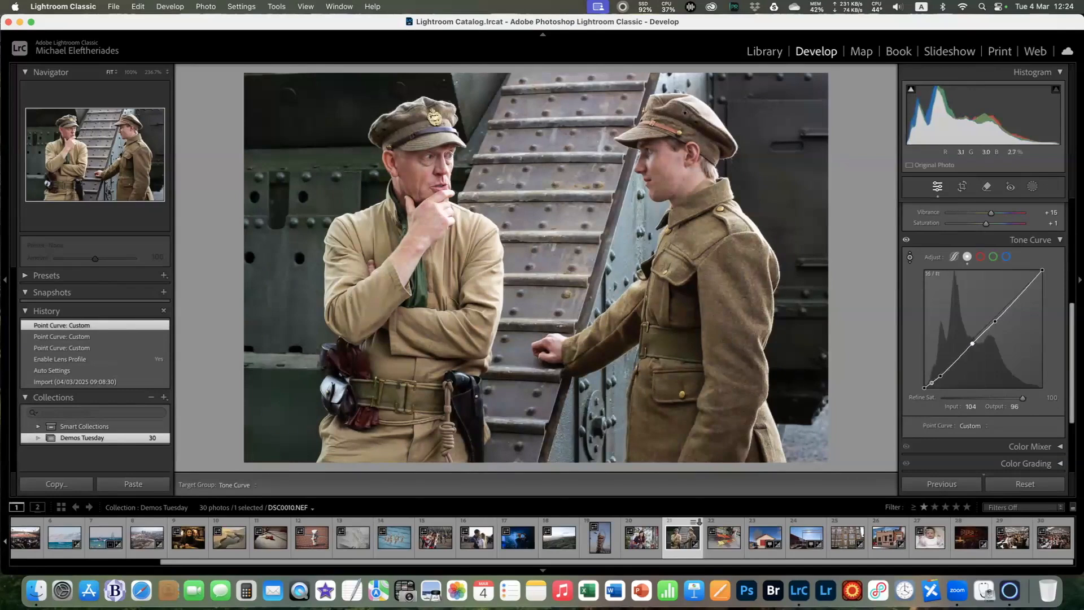
mouse_move(931, 383)
mouse_down()
mouse_move(932, 373)
mouse_move(931, 386)
mouse_up()
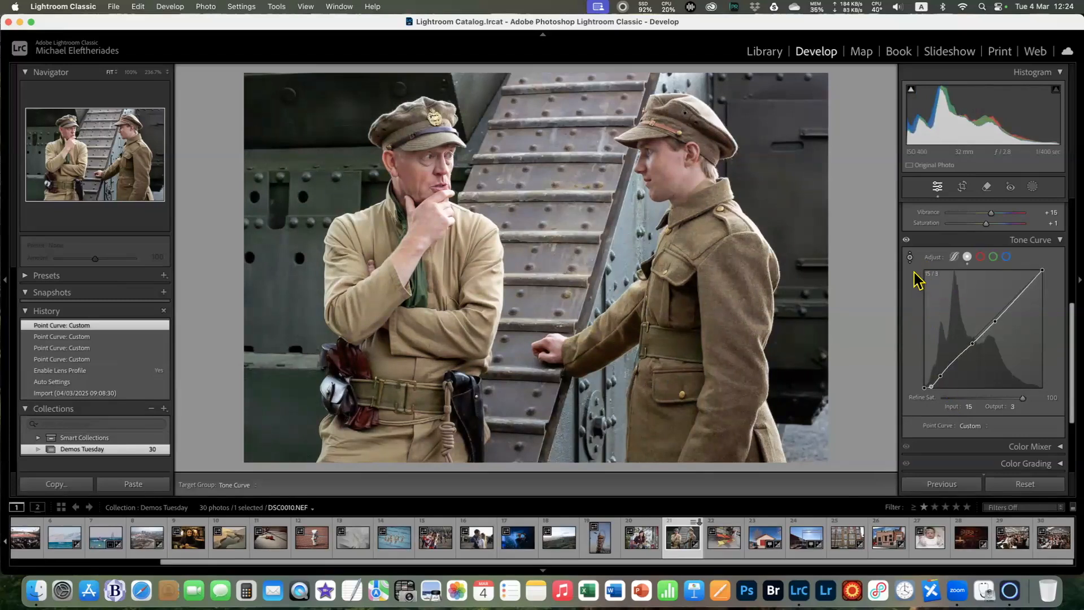
key(Escape)
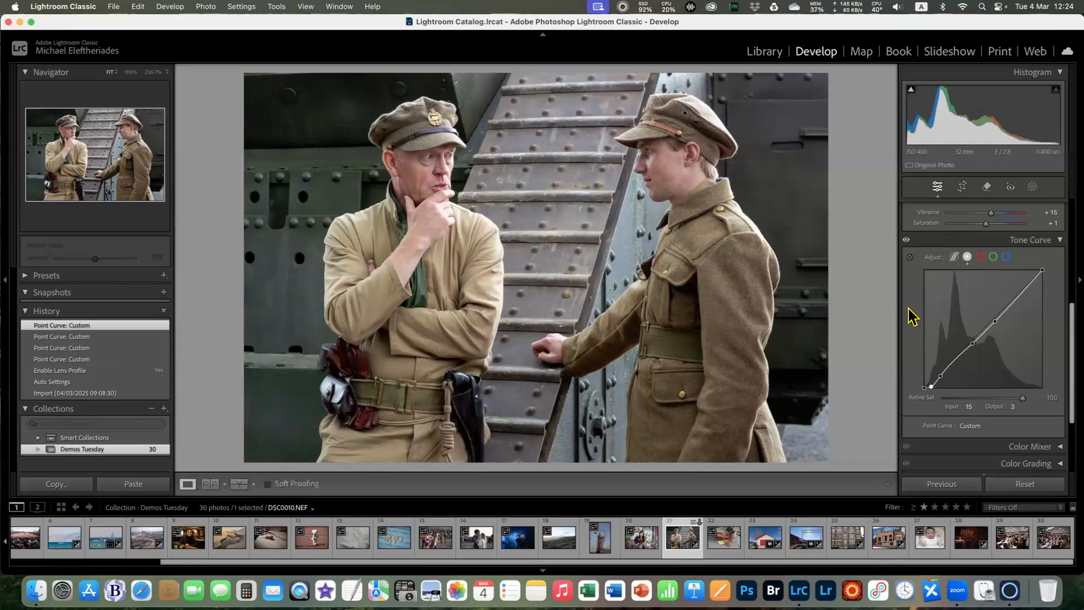
Compare the photo of the two uniformed men with and without the Tone Curve adjustments, leaving them switched on
click(907, 242)
click(907, 242)
click(906, 242)
click(907, 241)
click(907, 242)
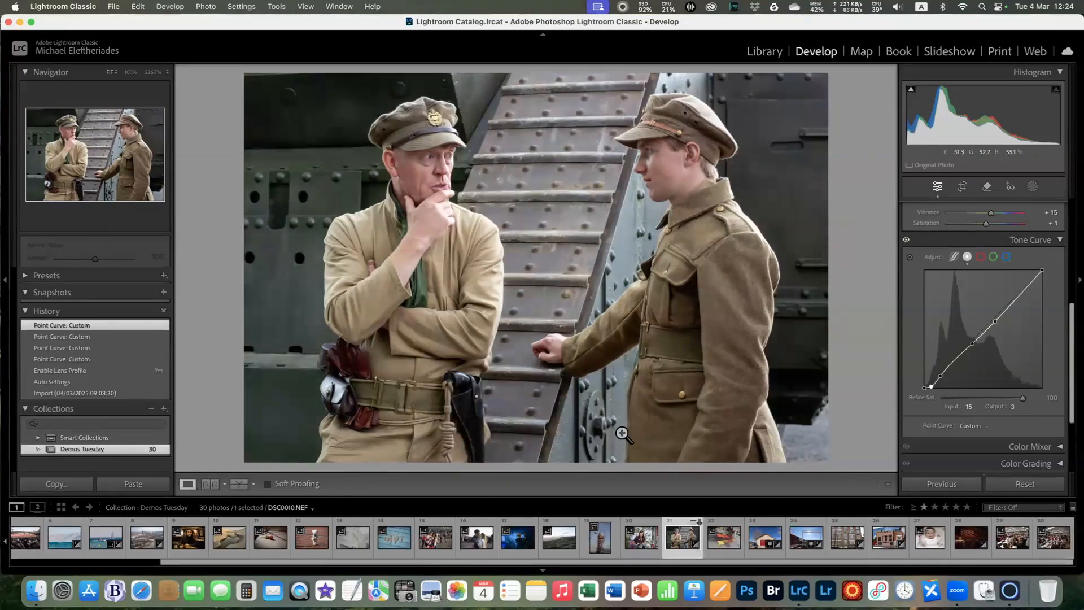
click(907, 240)
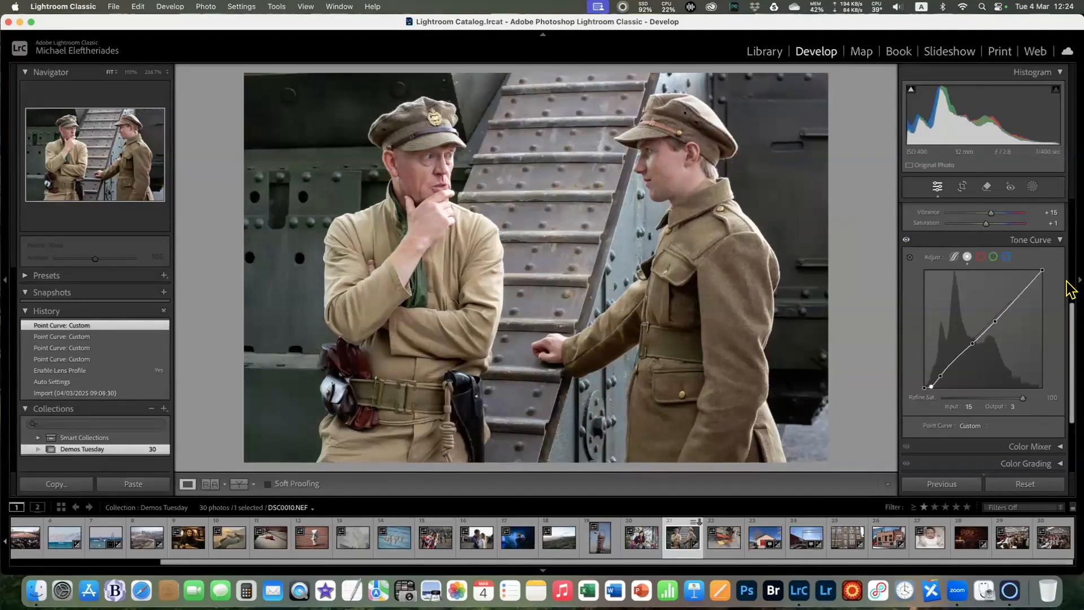
Convert the photo of the two uniformed men to black and white in the Basic adjustments
drag(1070, 322, 1070, 182)
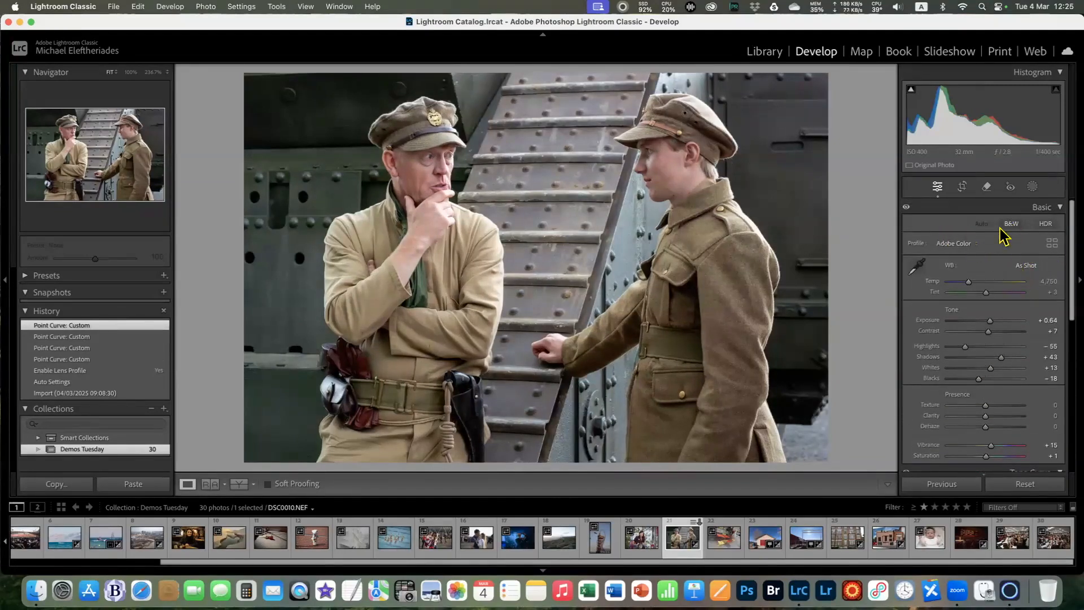
drag(1071, 277, 1070, 209)
click(1012, 226)
Collapse the Tone Curve section and apply the automatic Black & White Mix to the monochrome photo
drag(1069, 221, 1073, 246)
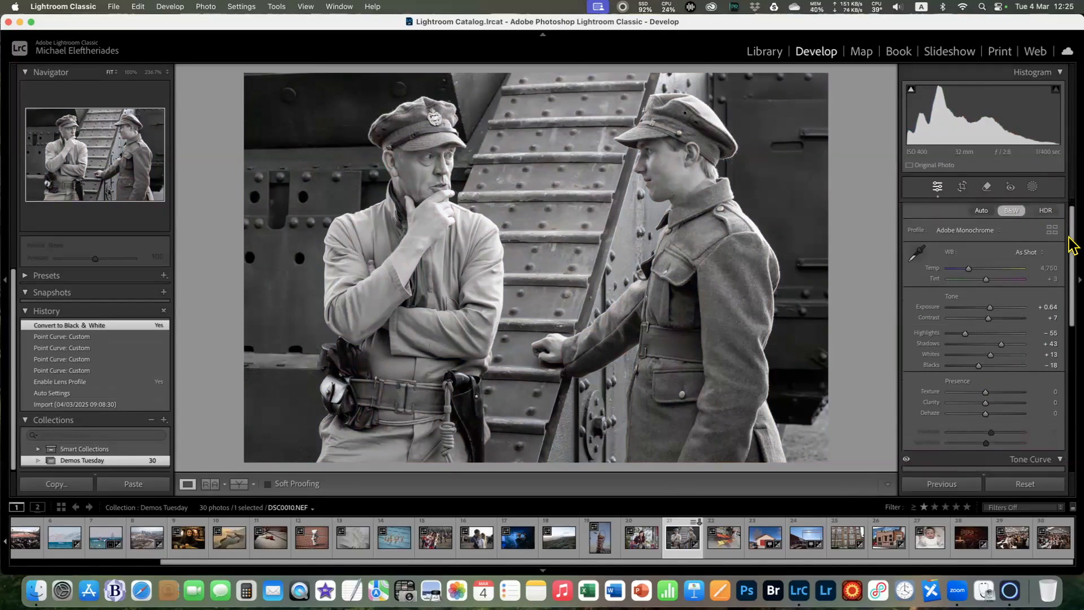
scroll(1073, 246, down, 8)
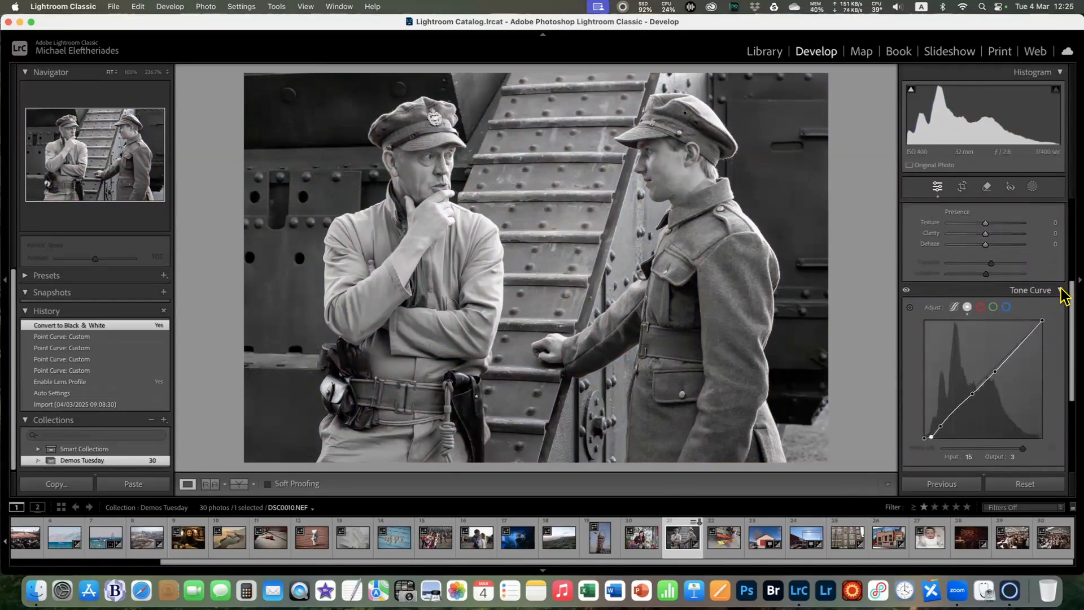
click(1060, 289)
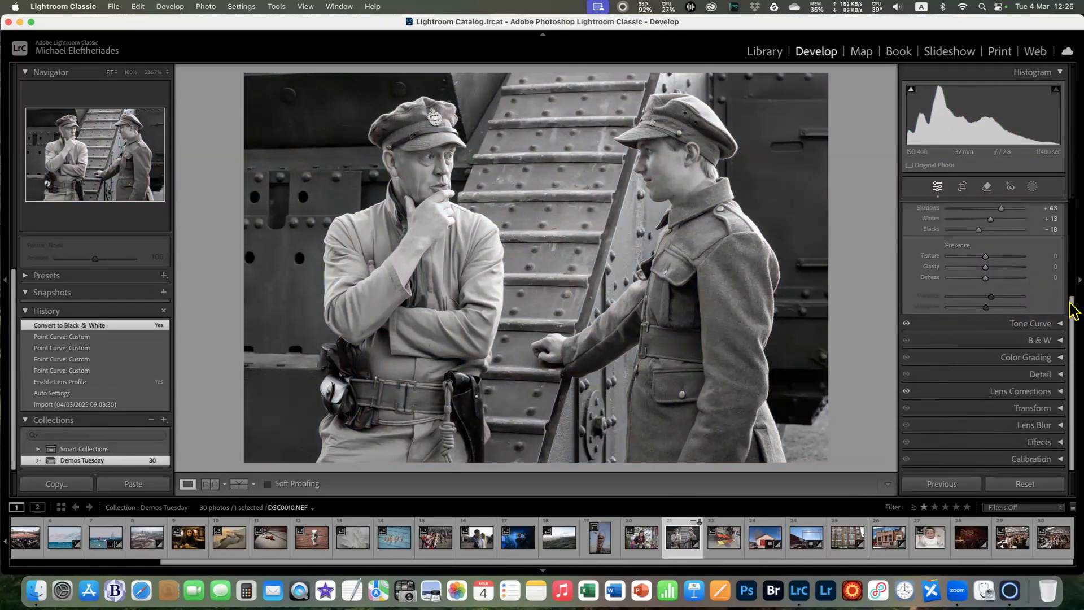
click(1062, 341)
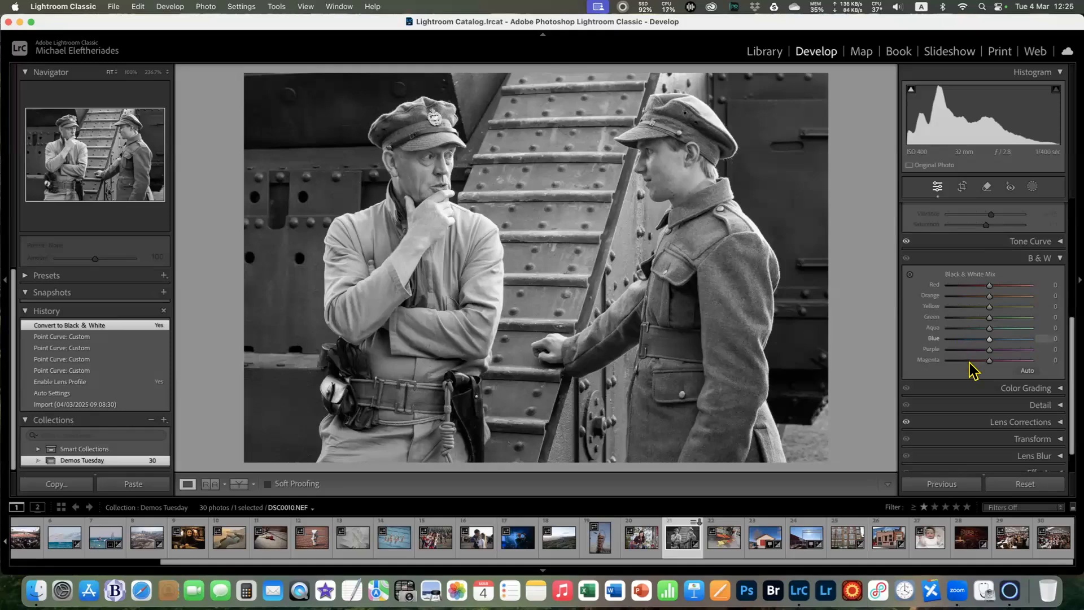
click(1028, 371)
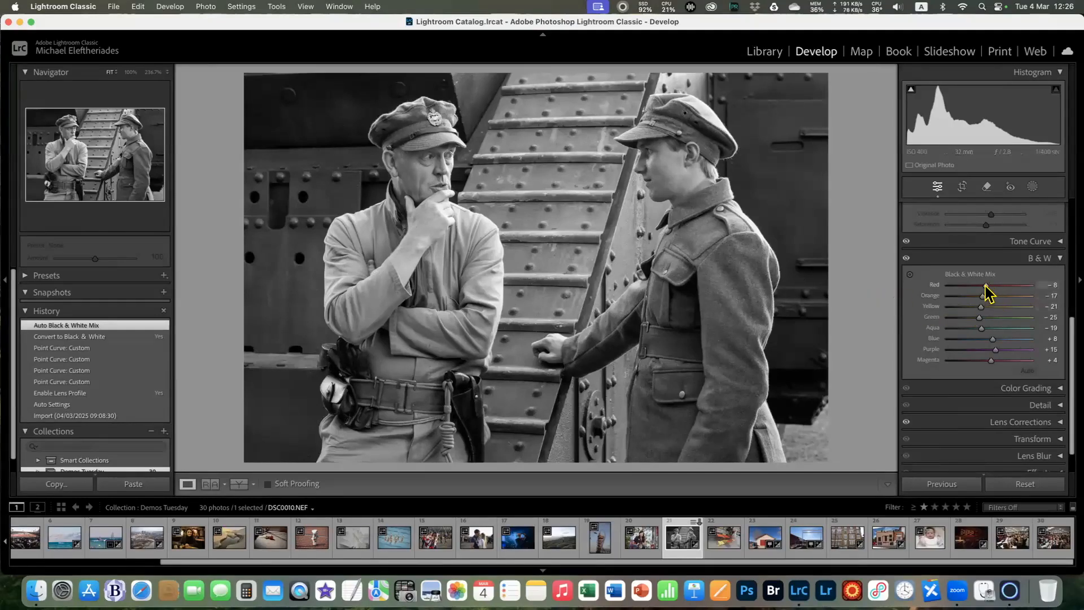
scroll(983, 308, up, 2)
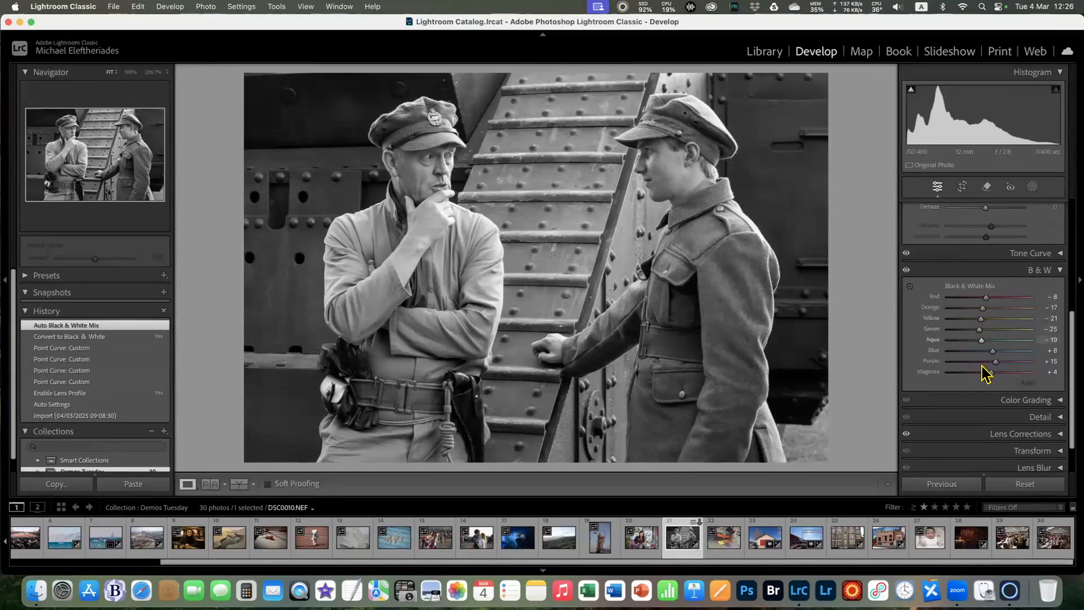
In the Black & White Mix, set Red to -9, Orange to -28 and Green to -20
mouse_move(986, 298)
mouse_down()
mouse_move(1000, 298)
mouse_move(968, 299)
mouse_move(1010, 300)
mouse_move(984, 301)
mouse_up()
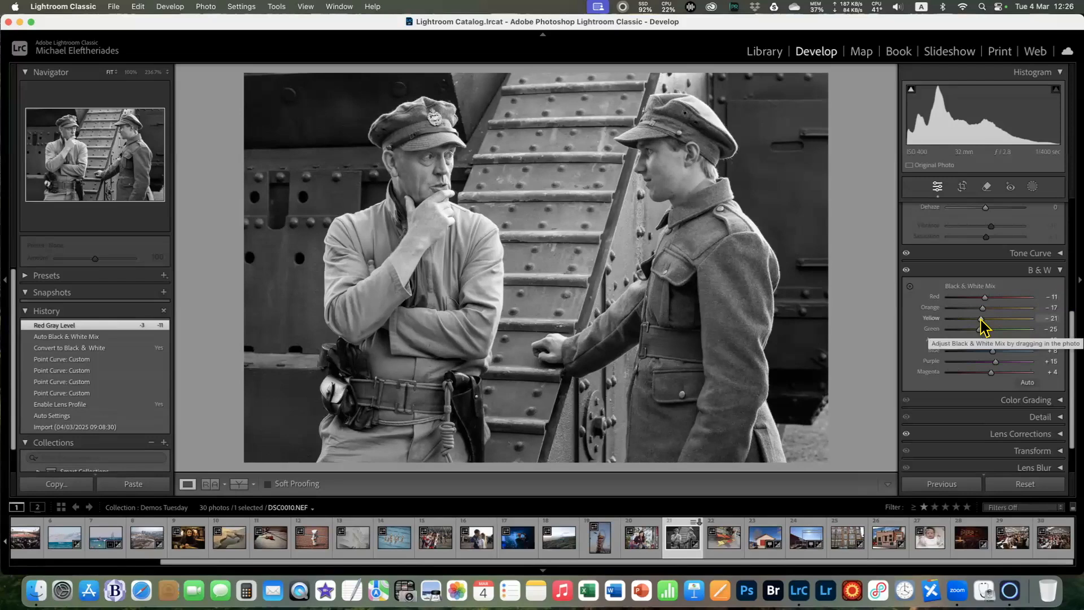
mouse_move(984, 300)
mouse_down()
mouse_move(972, 314)
mouse_move(981, 310)
mouse_up()
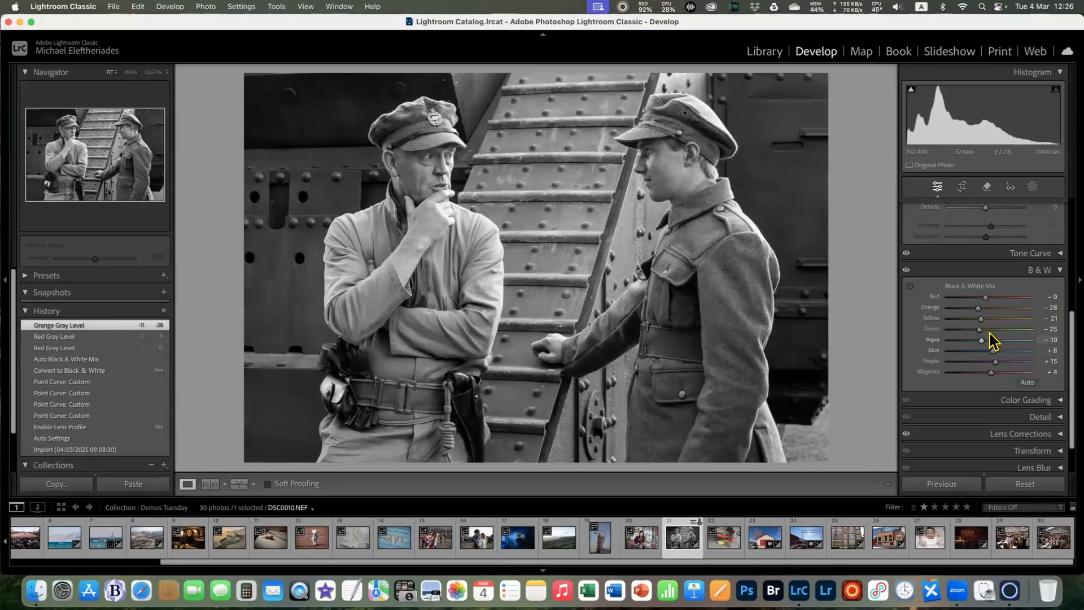
mouse_move(980, 329)
mouse_down()
mouse_move(1003, 331)
mouse_move(941, 334)
mouse_move(1000, 337)
mouse_move(958, 342)
mouse_move(990, 341)
mouse_move(979, 341)
mouse_up()
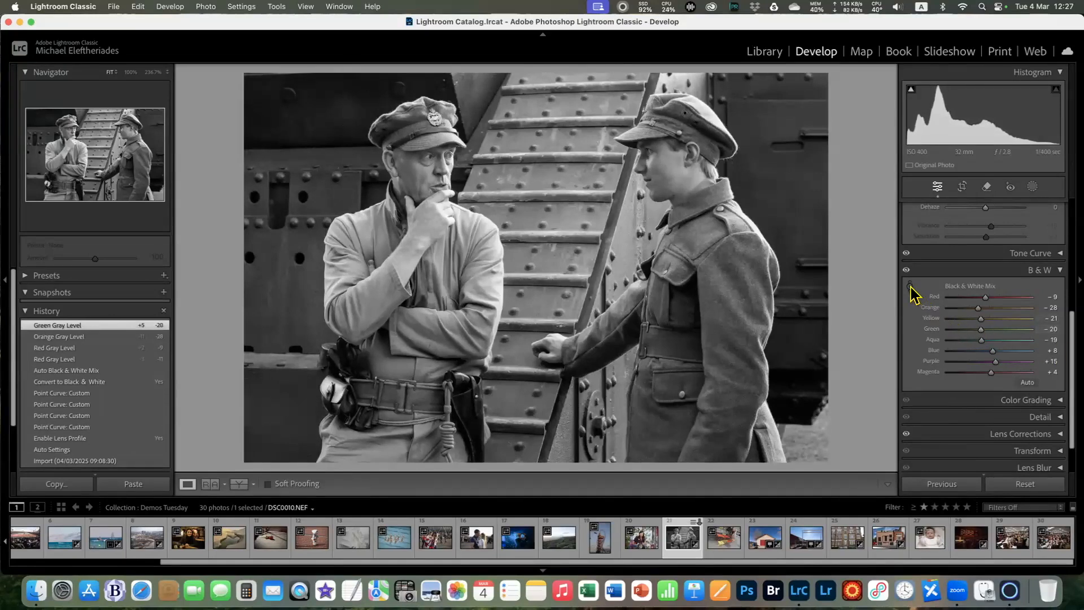
Darken tones directly in the photo with targeted B&W adjustment, bringing Orange to -50, Green to -54, Aqua to -99 and Magenta to -65
click(910, 286)
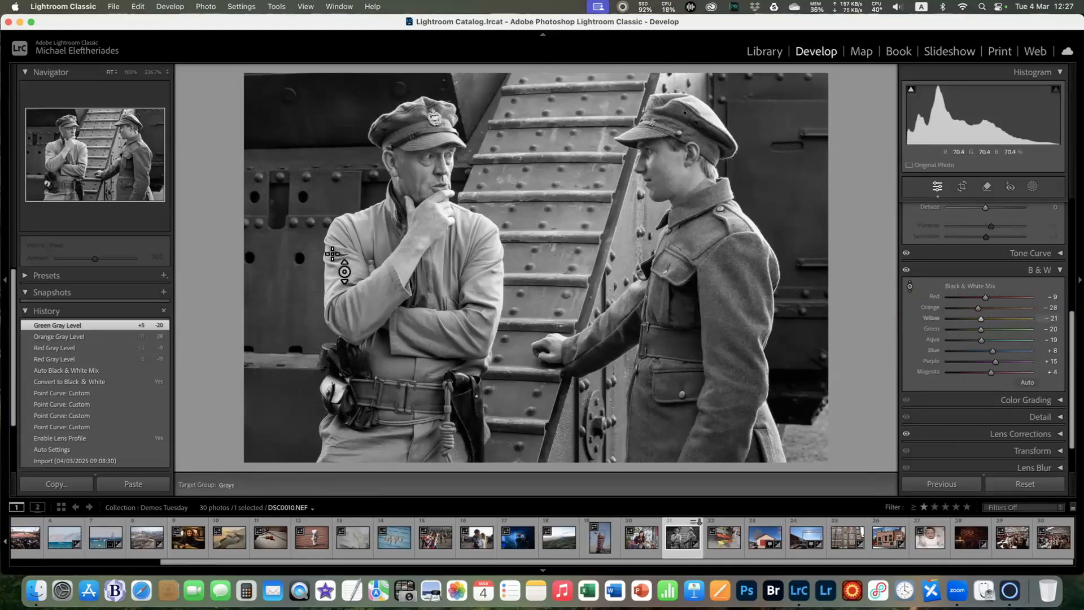
drag(417, 232, 429, 251)
mouse_move(622, 236)
mouse_down()
mouse_move(623, 271)
mouse_move(623, 236)
mouse_up()
drag(796, 203, 796, 220)
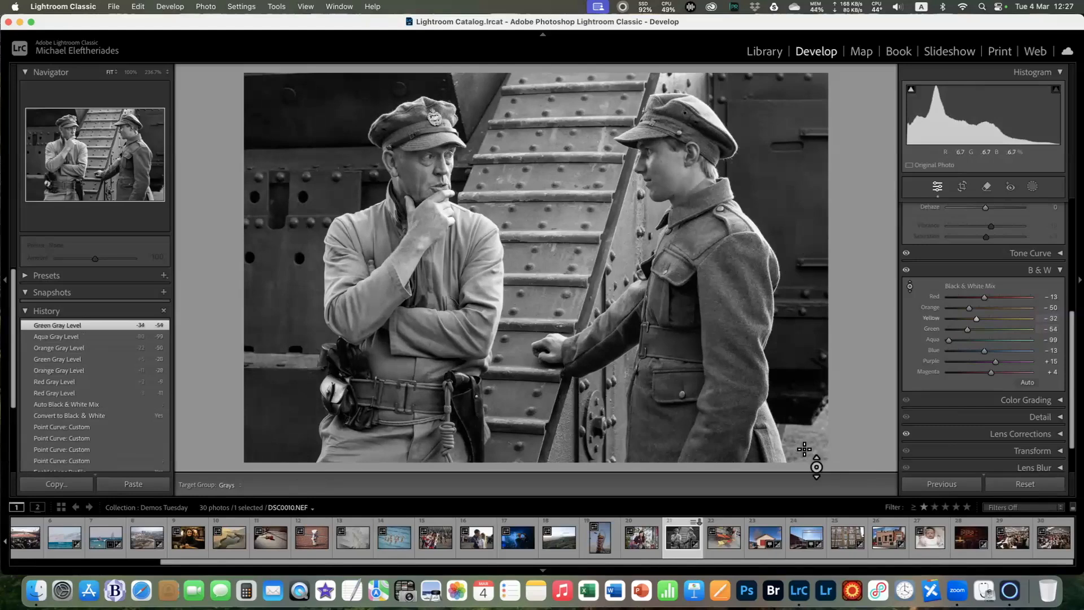
drag(531, 412, 531, 452)
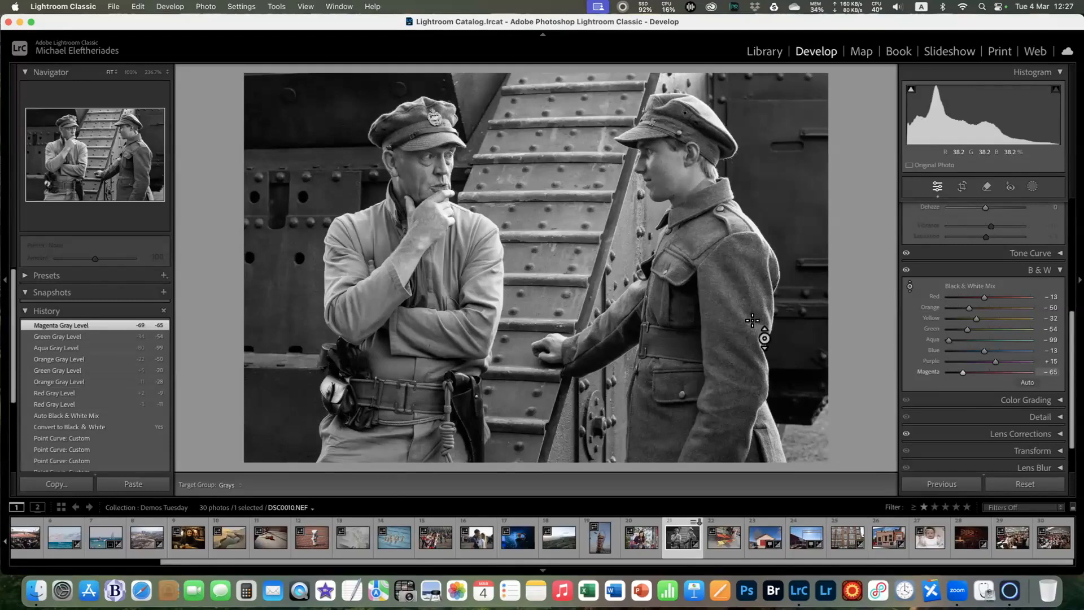
click(1060, 271)
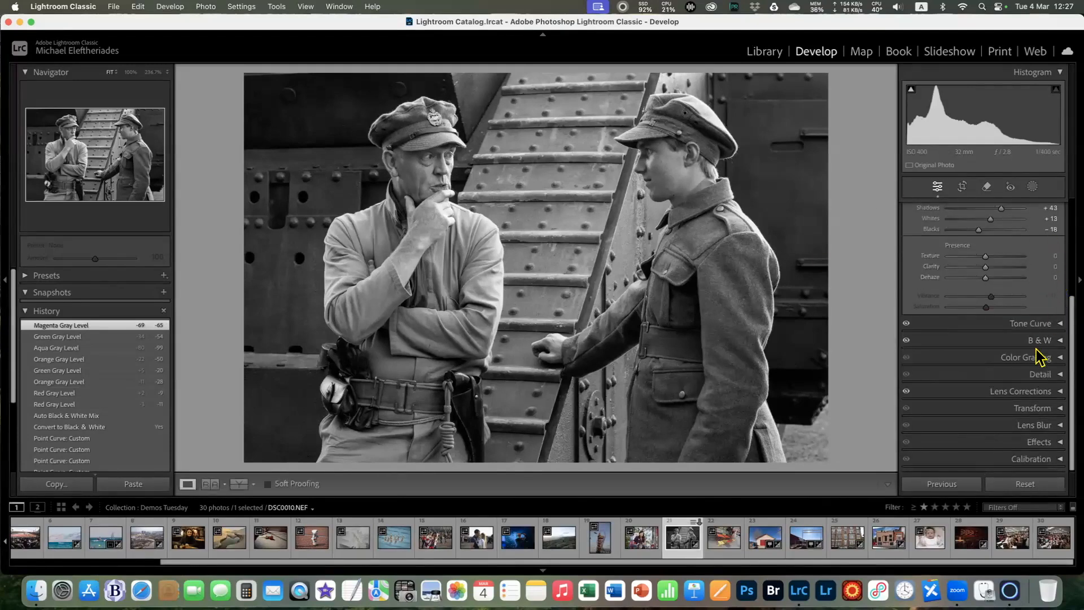
Add a dark post-crop vignette to the photo with an amount of -18
scroll(1048, 338, up, 5)
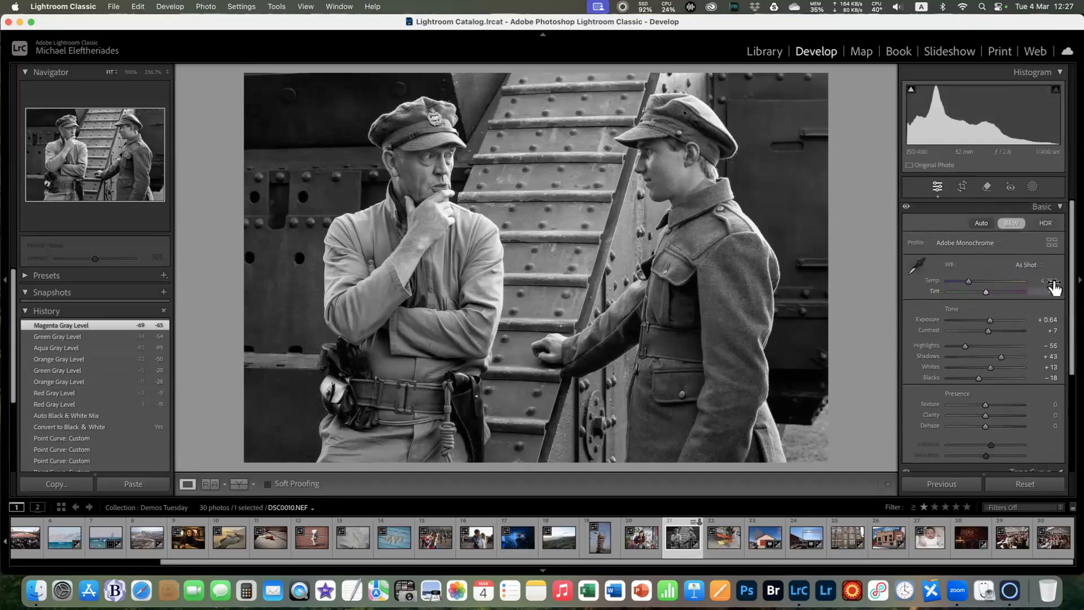
scroll(1036, 307, down, 5)
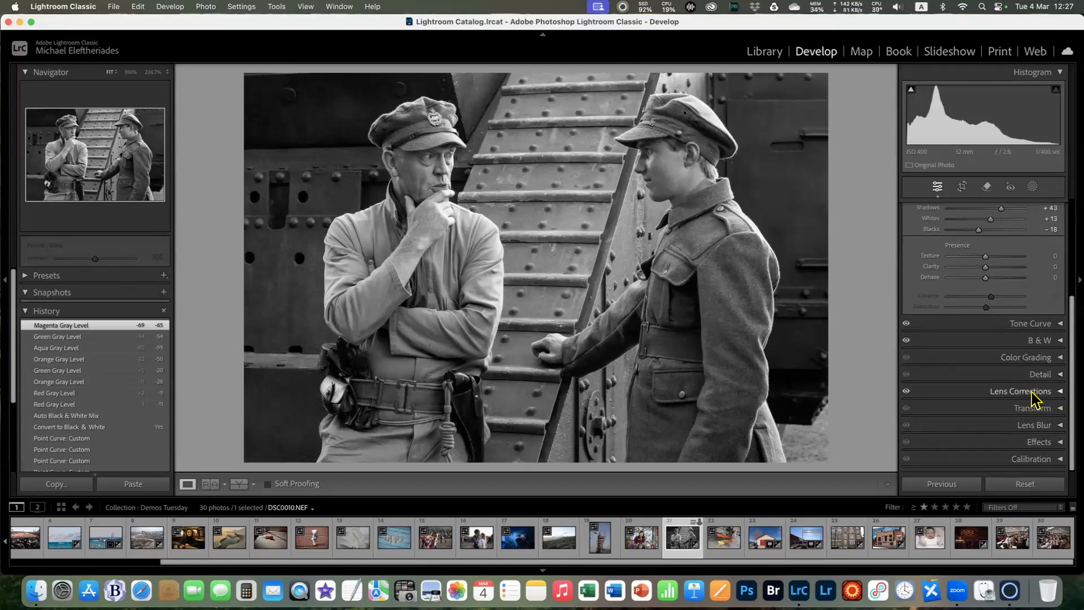
click(1060, 443)
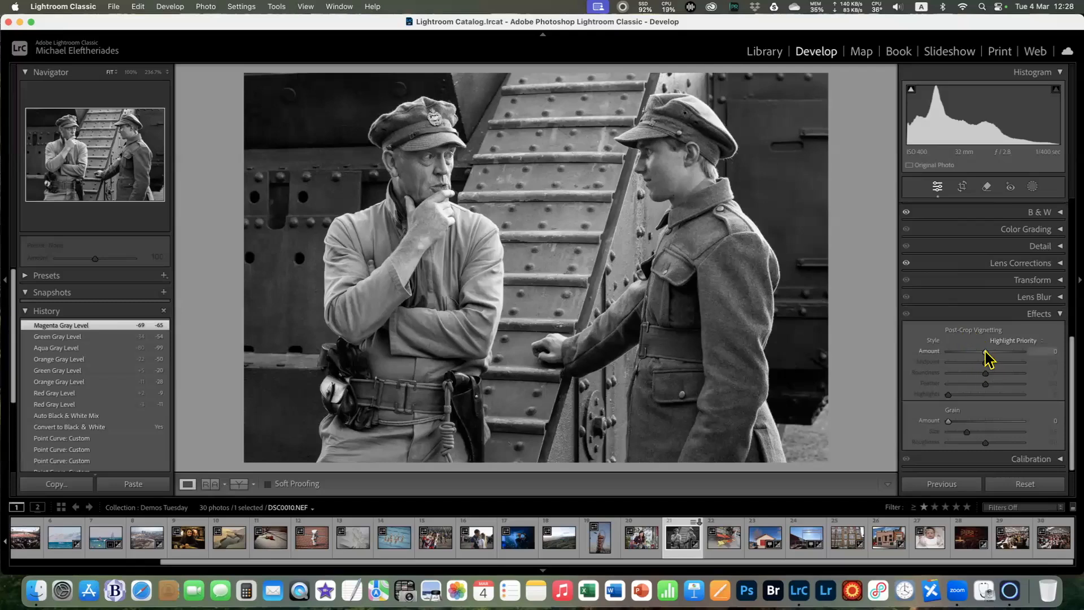
mouse_move(986, 356)
mouse_down()
mouse_move(973, 358)
mouse_move(1019, 362)
mouse_move(966, 358)
mouse_move(980, 358)
mouse_up()
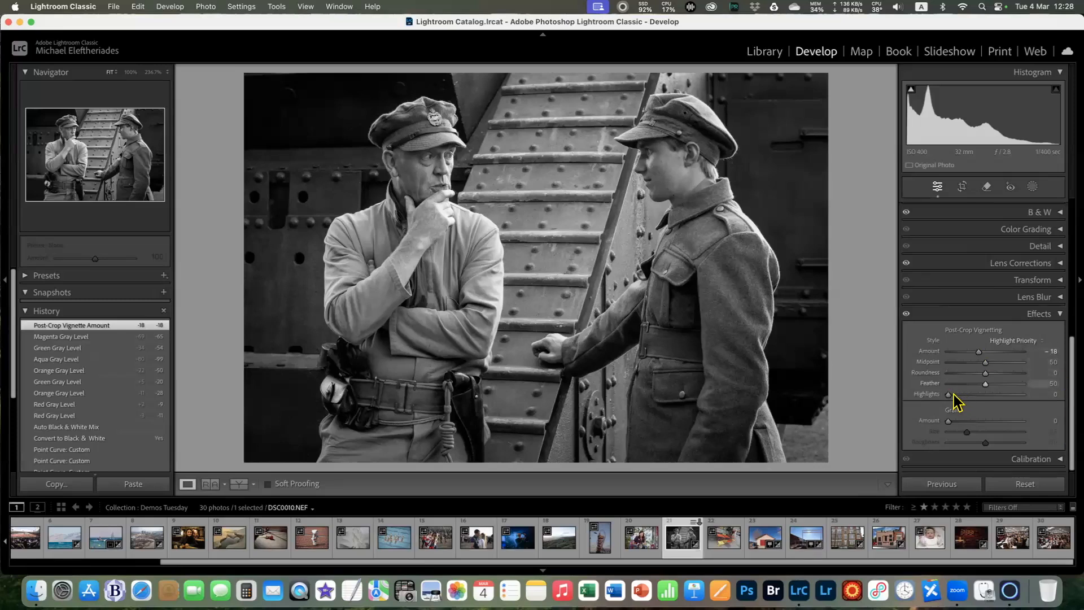
Try the Paint Overlay vignette style and return to Highlight Priority
click(1015, 341)
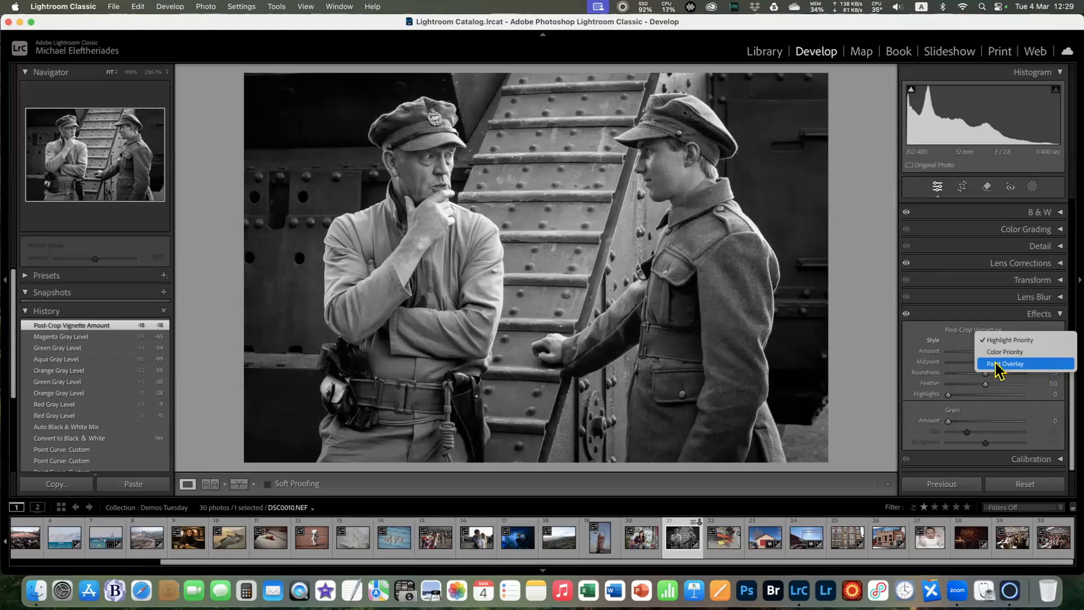
click(1019, 365)
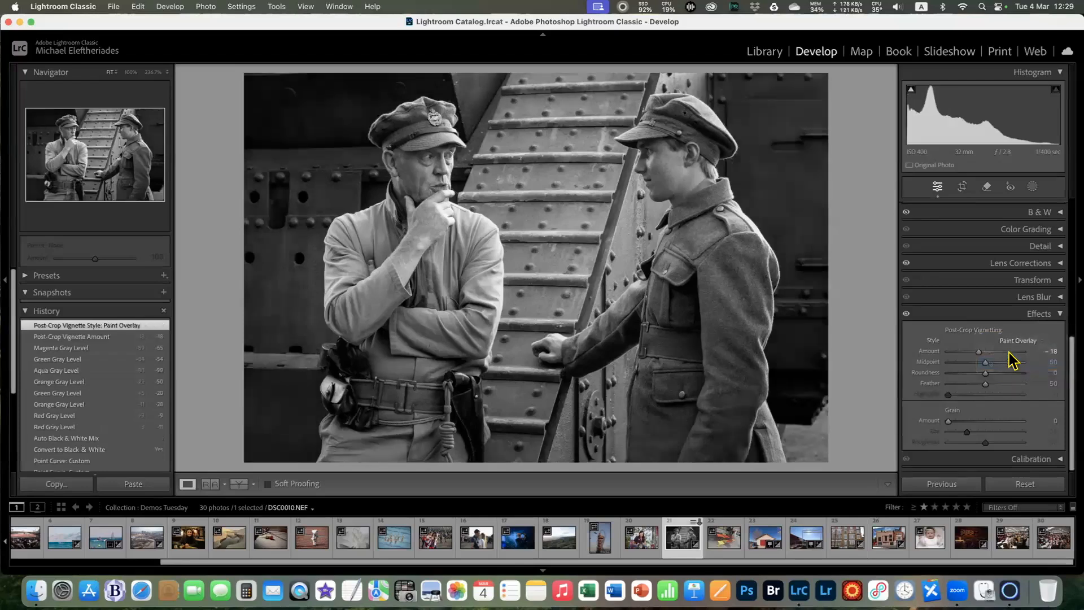
click(1029, 340)
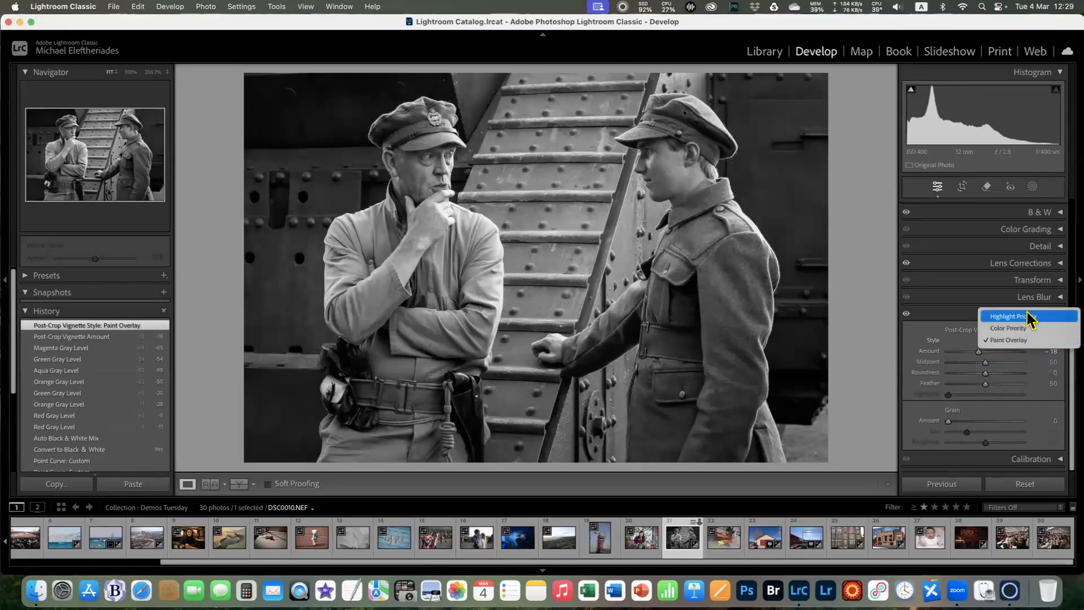
click(1014, 317)
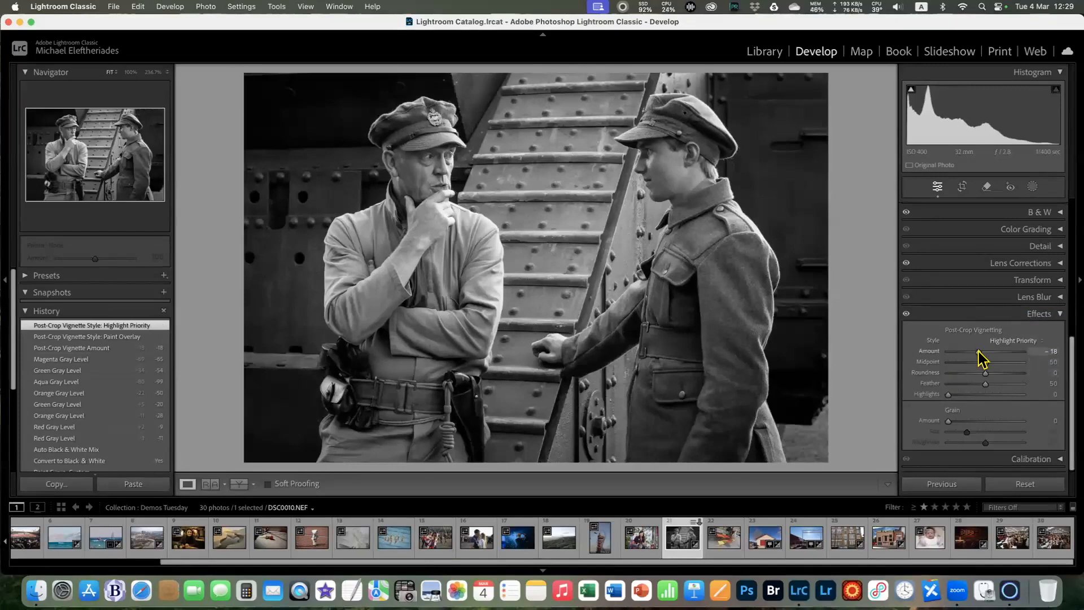
Refine the post-crop vignette to Amount -26, Midpoint 57, Roundness -67, Feather 39 and Highlights 25
drag(977, 351, 971, 351)
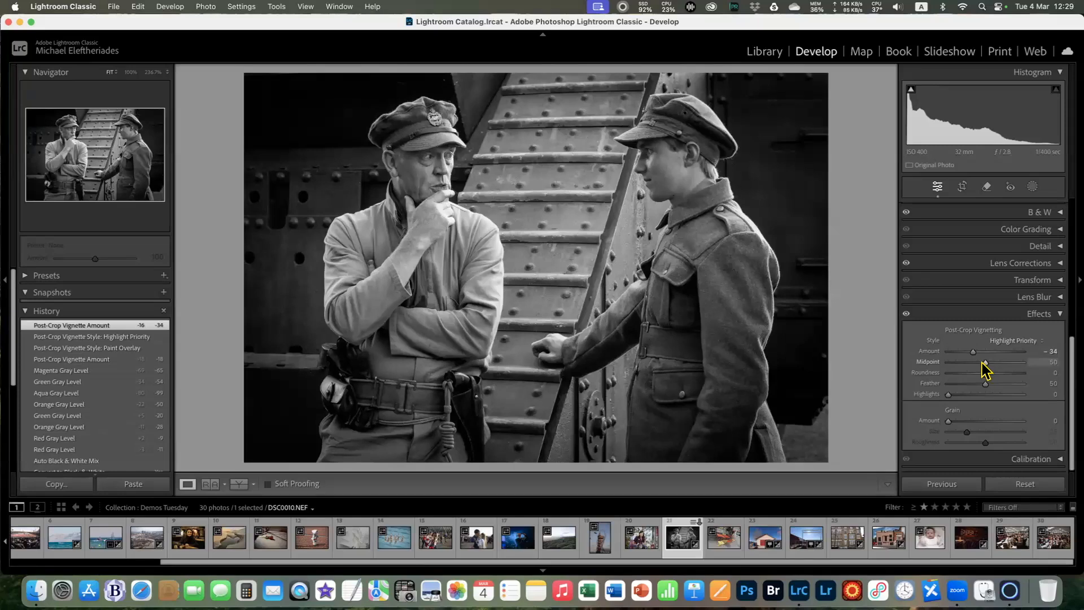
drag(975, 363, 982, 395)
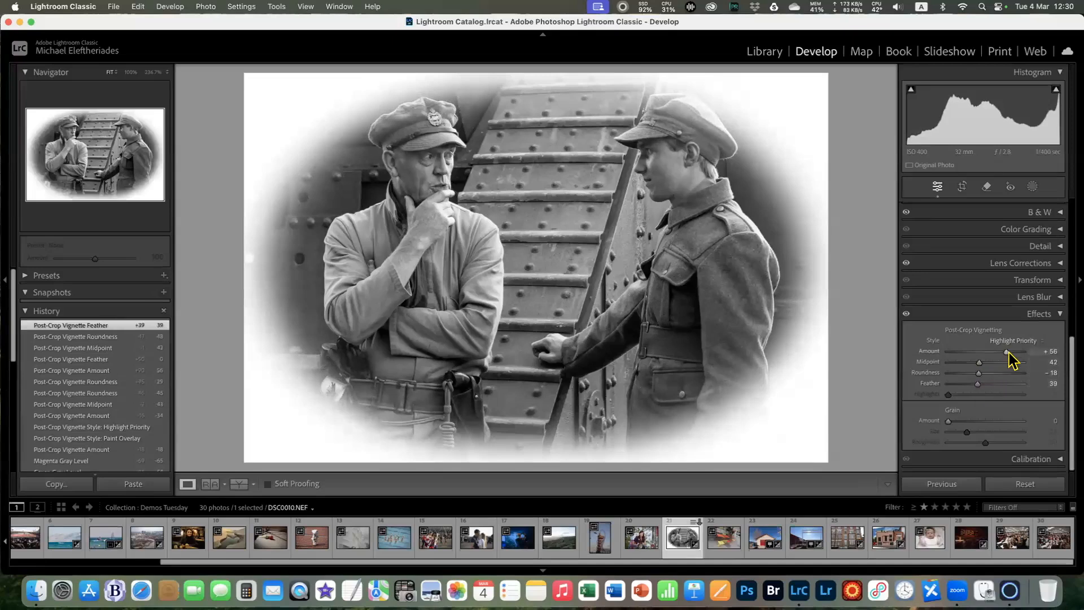
drag(1007, 351, 962, 382)
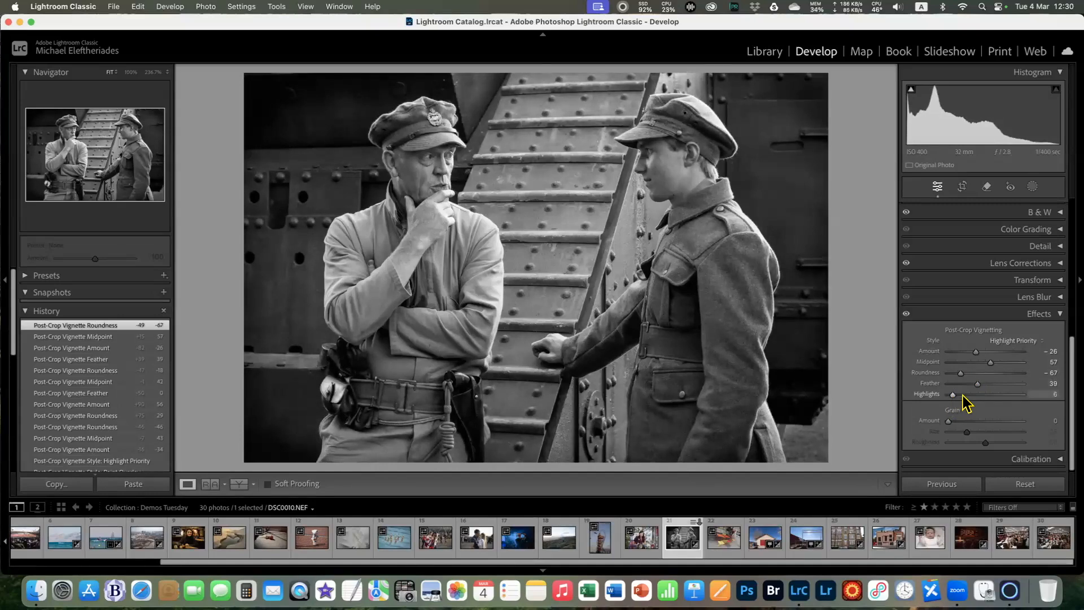
mouse_move(965, 395)
mouse_down()
mouse_move(921, 398)
mouse_move(983, 402)
mouse_move(962, 395)
mouse_up()
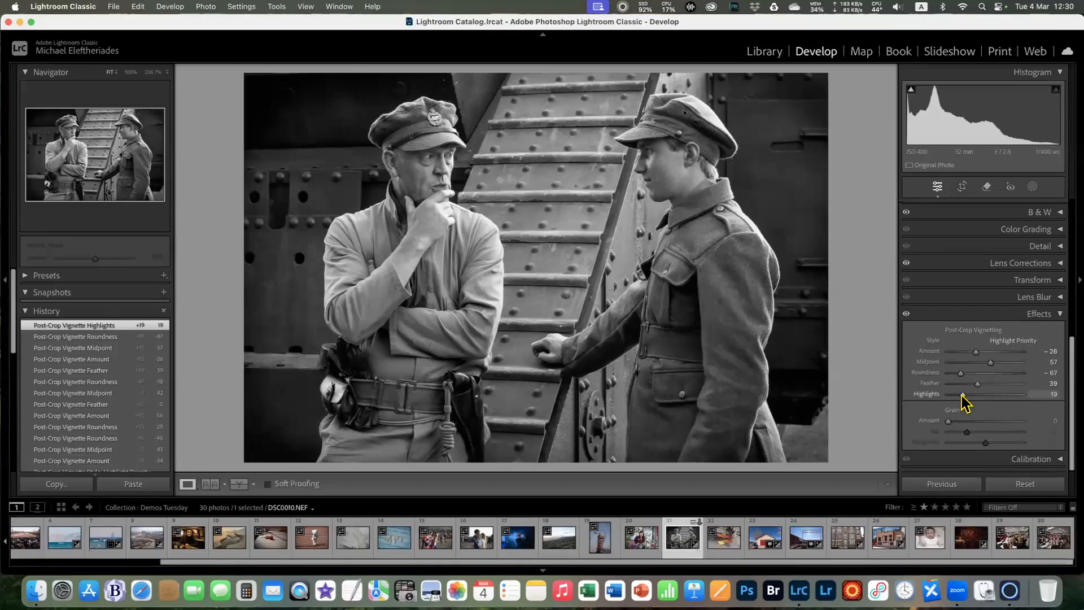
mouse_move(964, 394)
mouse_down()
mouse_move(999, 396)
mouse_move(966, 396)
mouse_up()
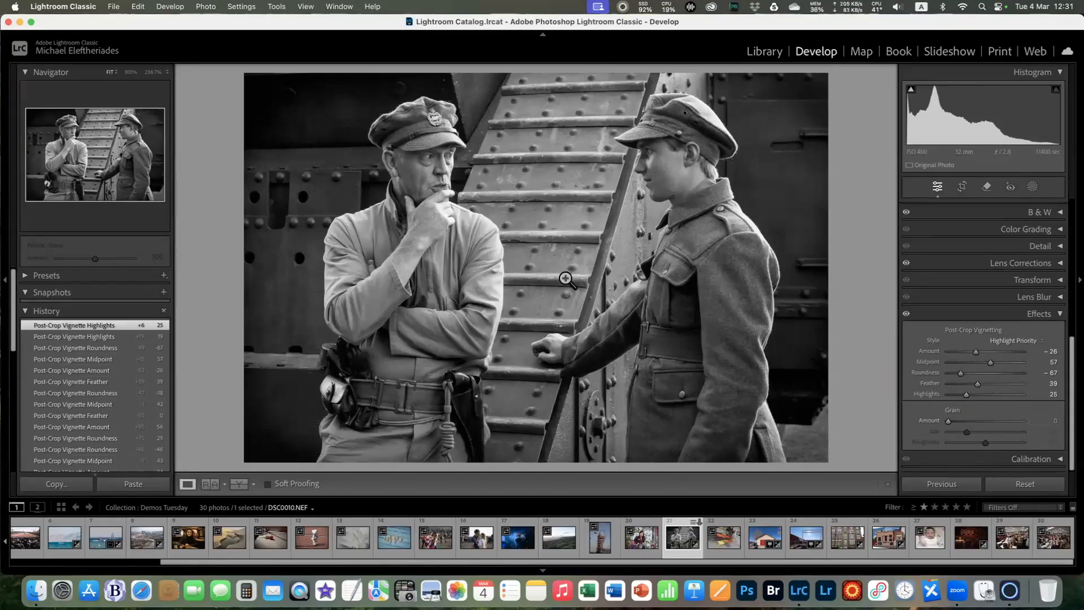
Try maximum film grain on the photo, with Amount, Size and Roughness all at 100
click(130, 73)
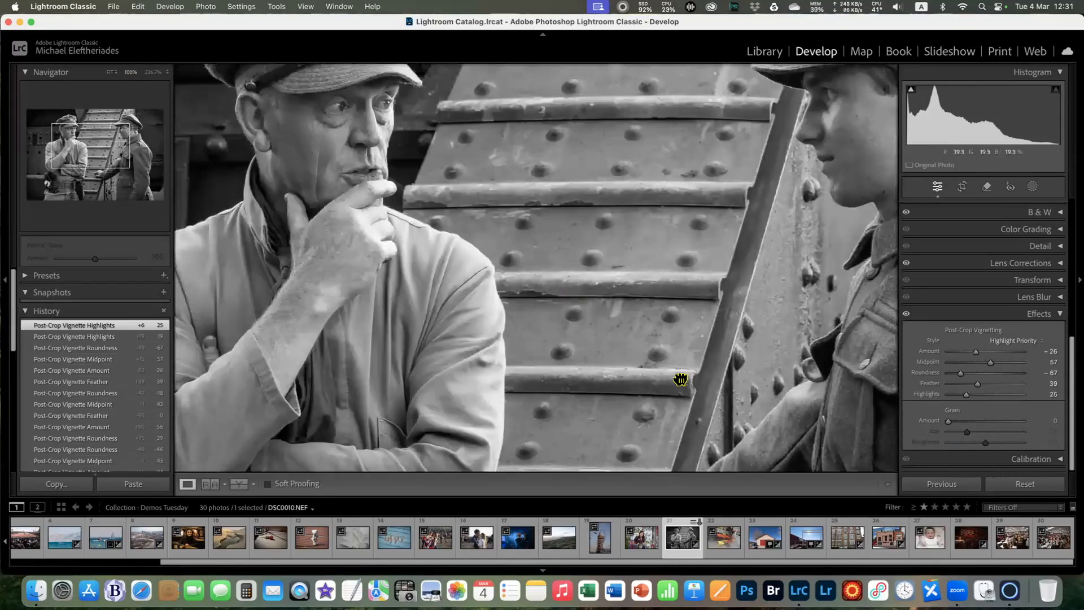
drag(681, 380, 642, 353)
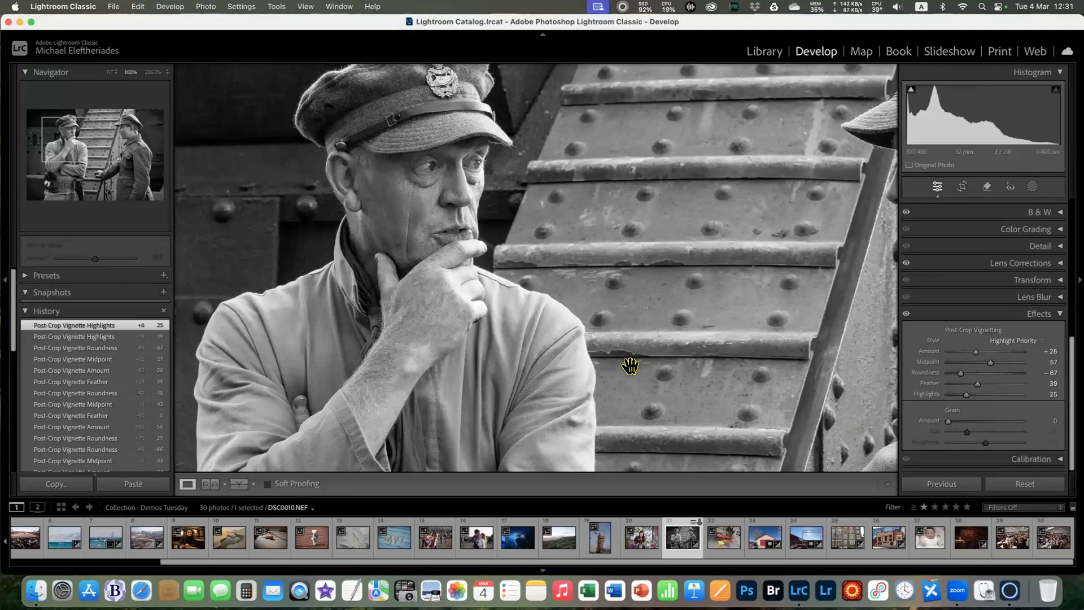
scroll(646, 368, left, 3)
scroll(646, 367, up, 2)
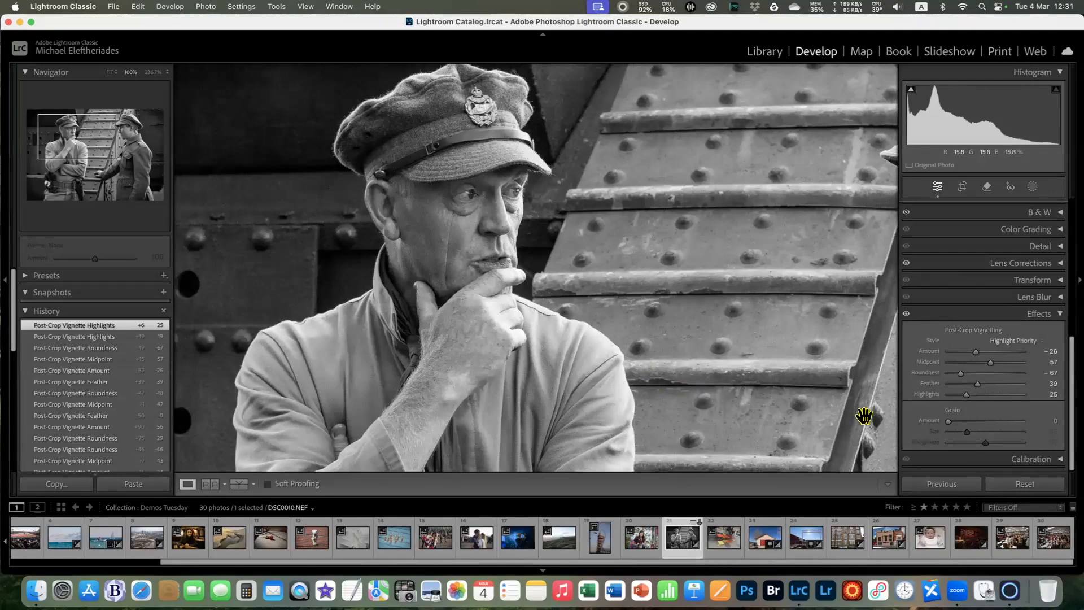
drag(948, 421, 999, 454)
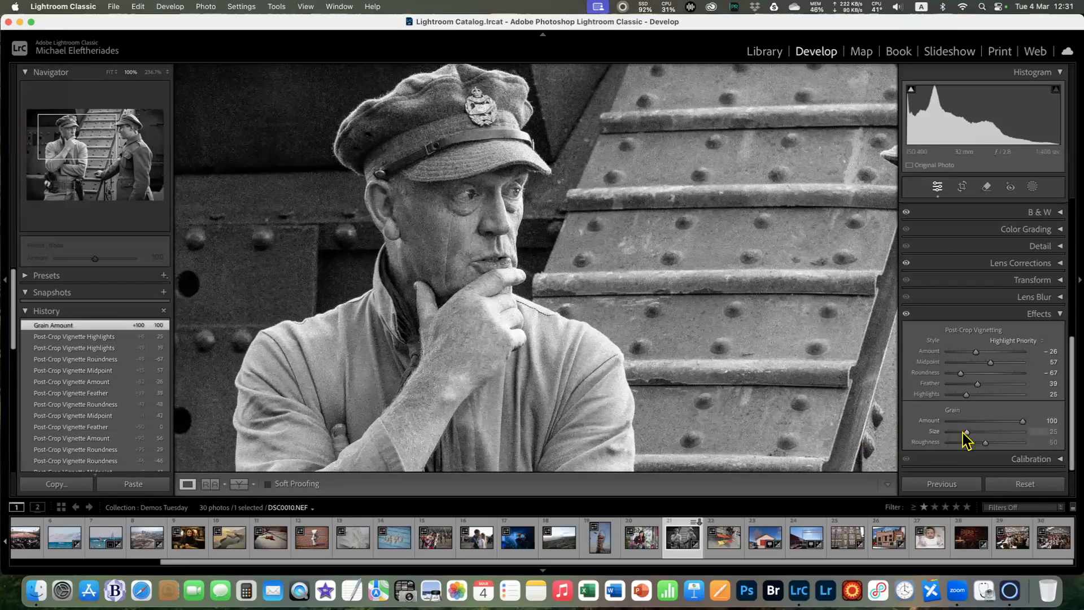
drag(972, 431, 1045, 443)
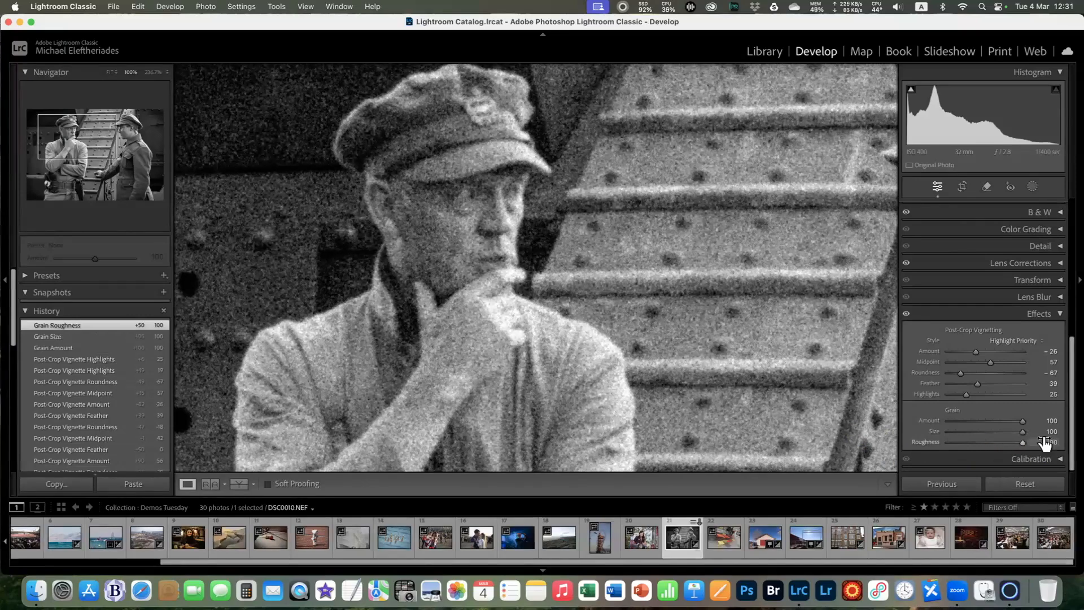
Check the grain across both men, and reduce it to Amount 21, Size 30 and Roughness 21
drag(501, 242, 402, 243)
drag(227, 170, 249, 169)
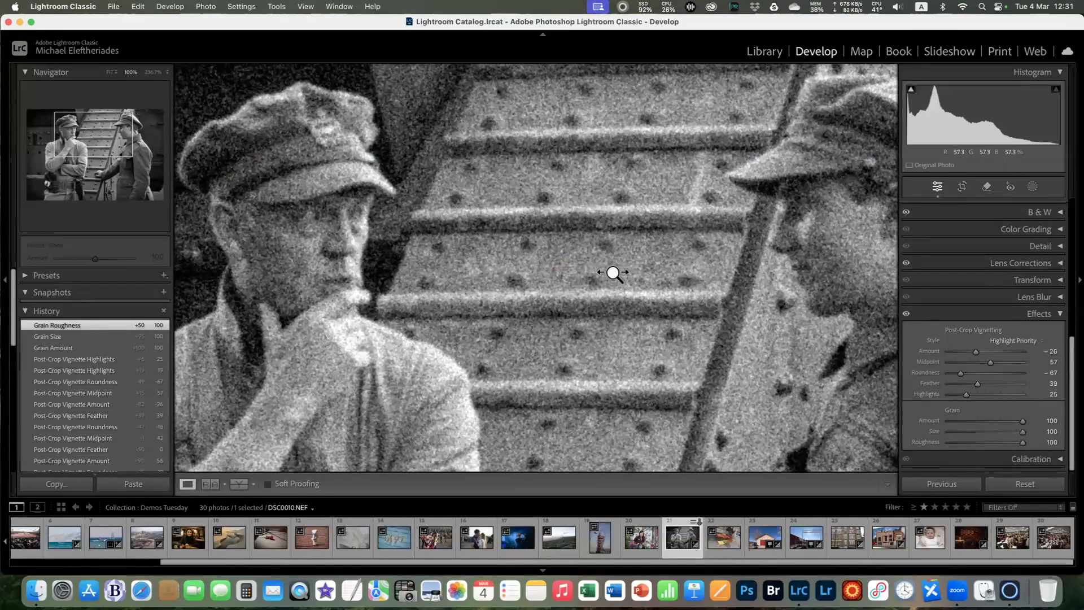
click(590, 274)
drag(581, 289, 577, 256)
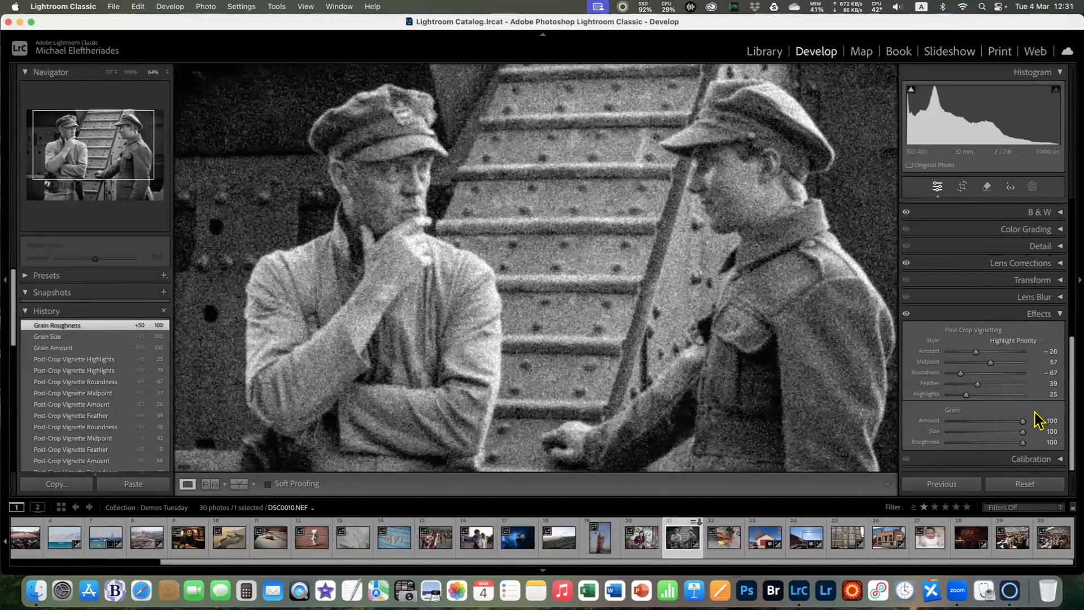
drag(1022, 421, 963, 443)
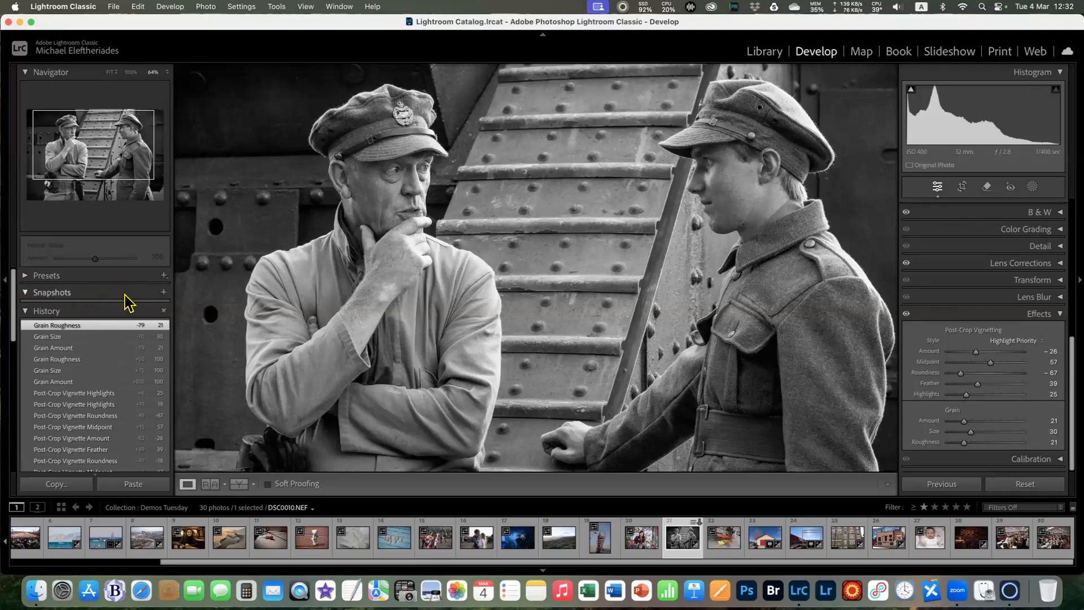
Save the current edit as a snapshot named "B&W"
click(163, 292)
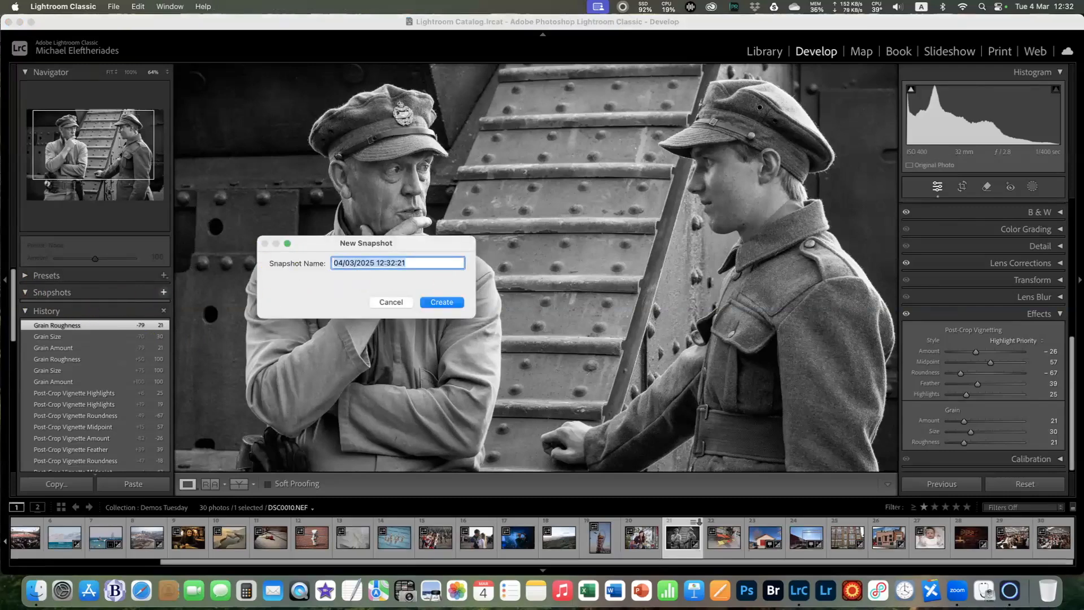
text(B&W)
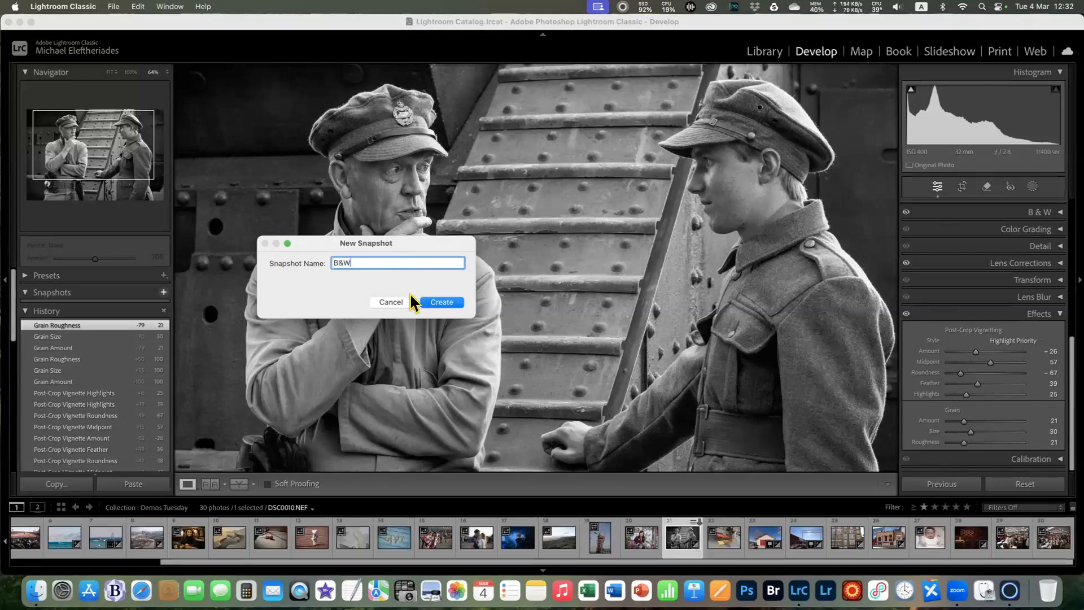
click(444, 303)
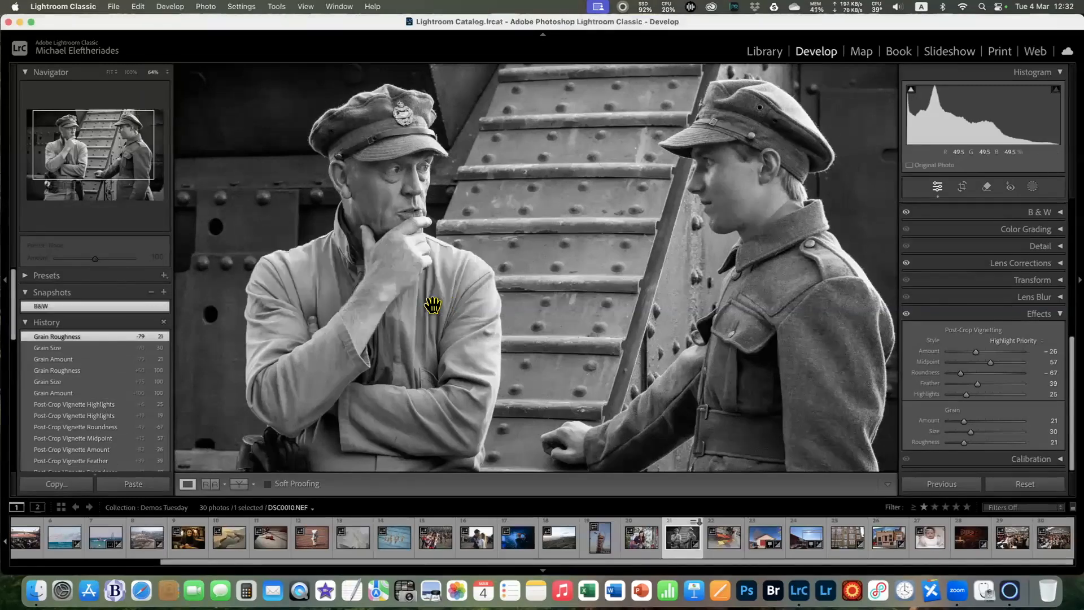
Start a new develop preset named "B&W Preset" in the User Presets group
click(164, 276)
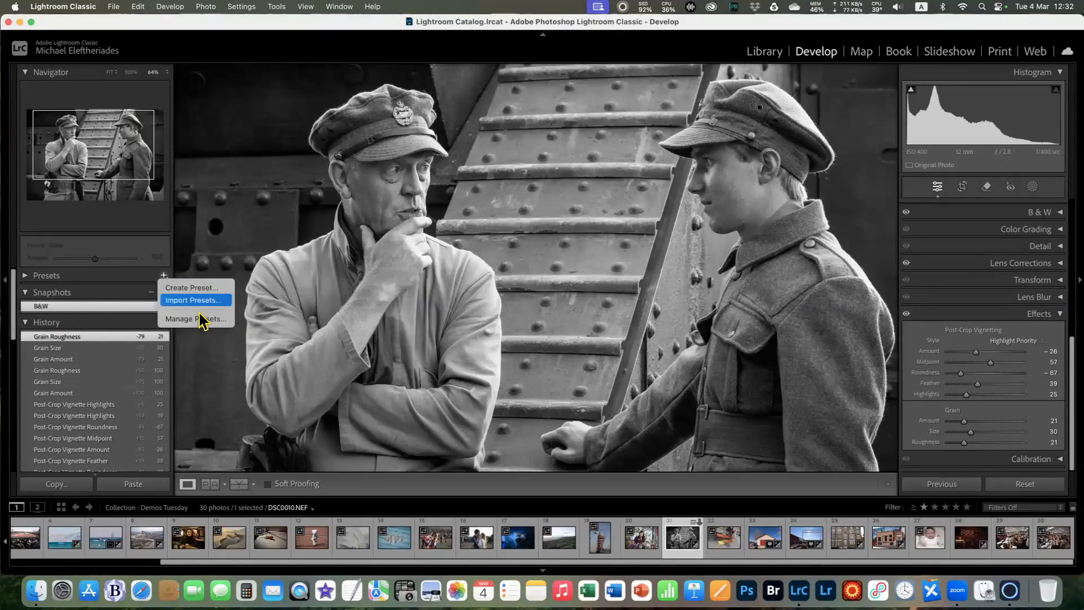
click(192, 288)
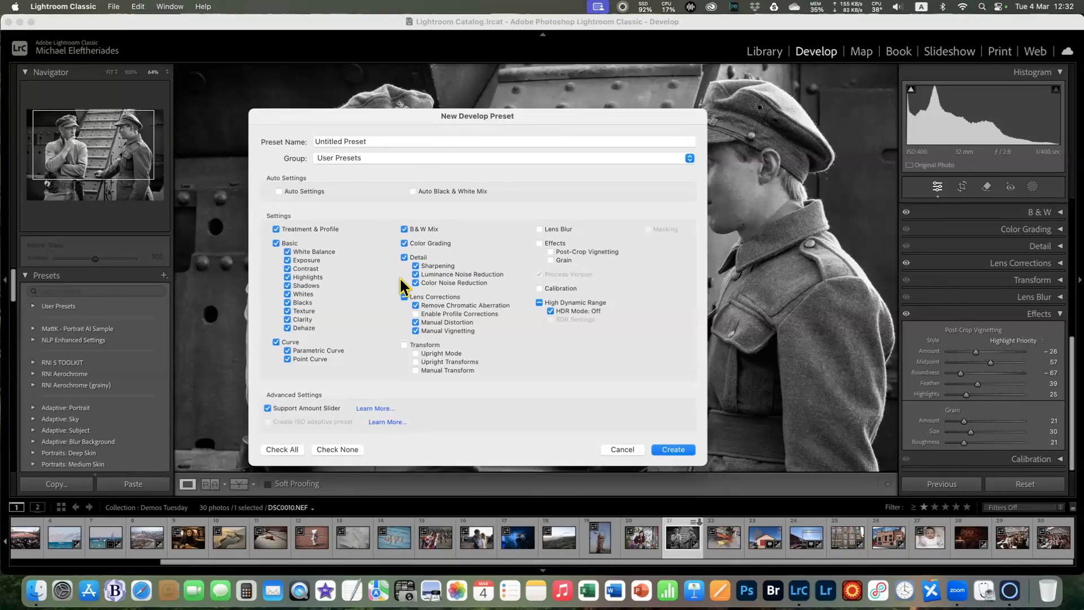
triple_click(330, 142)
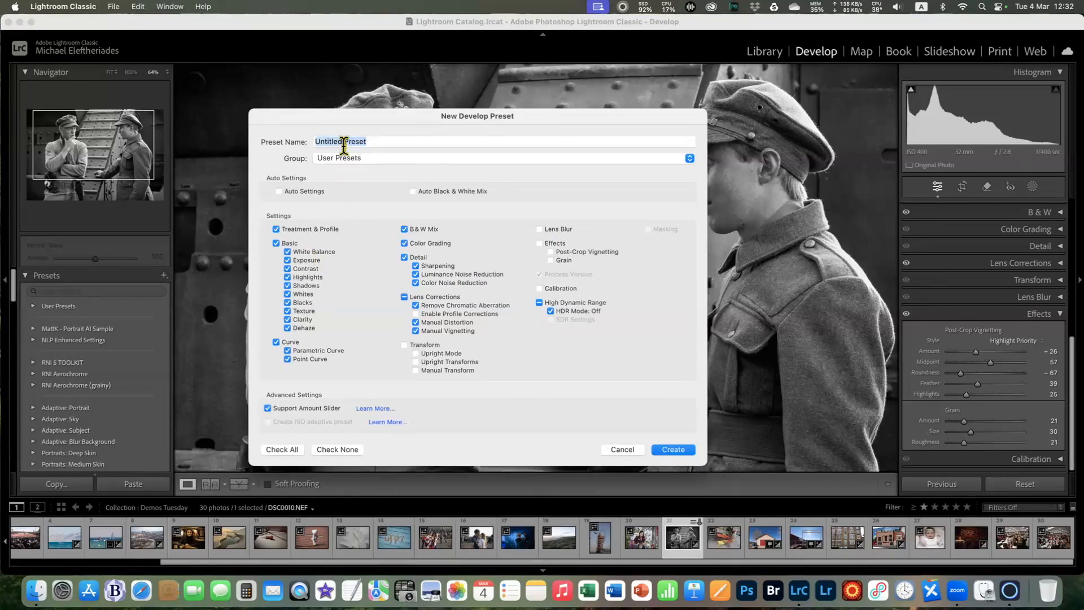
double_click(331, 142)
text(B&W)
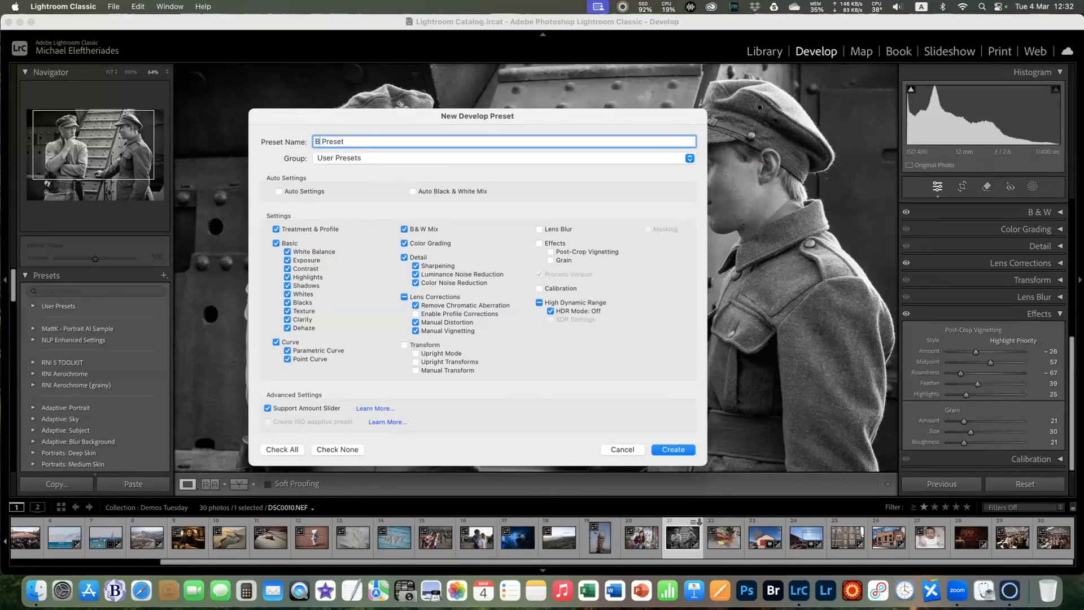
click(356, 159)
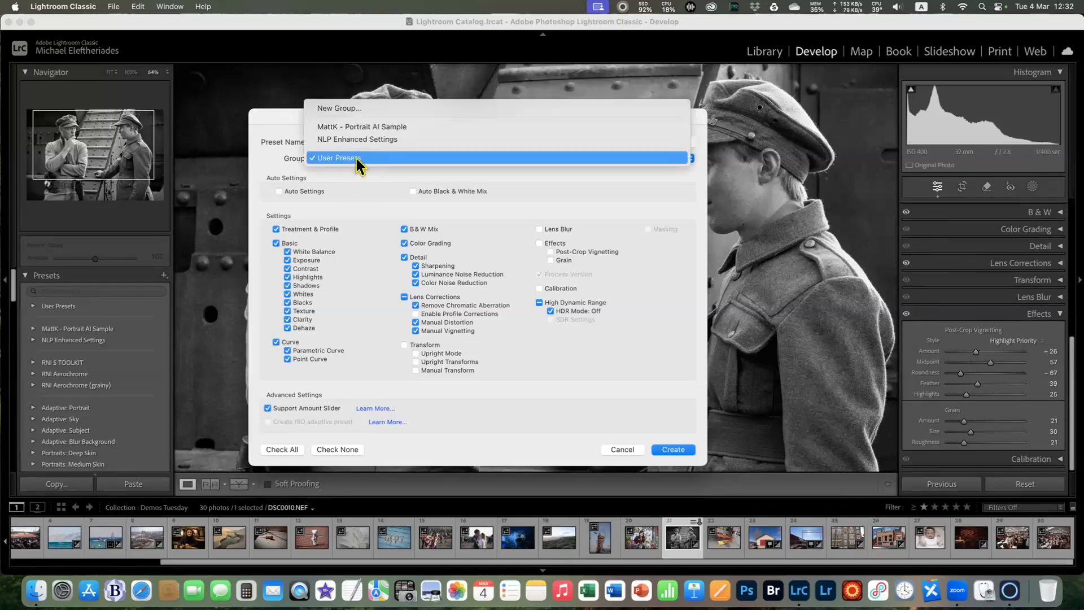
click(357, 159)
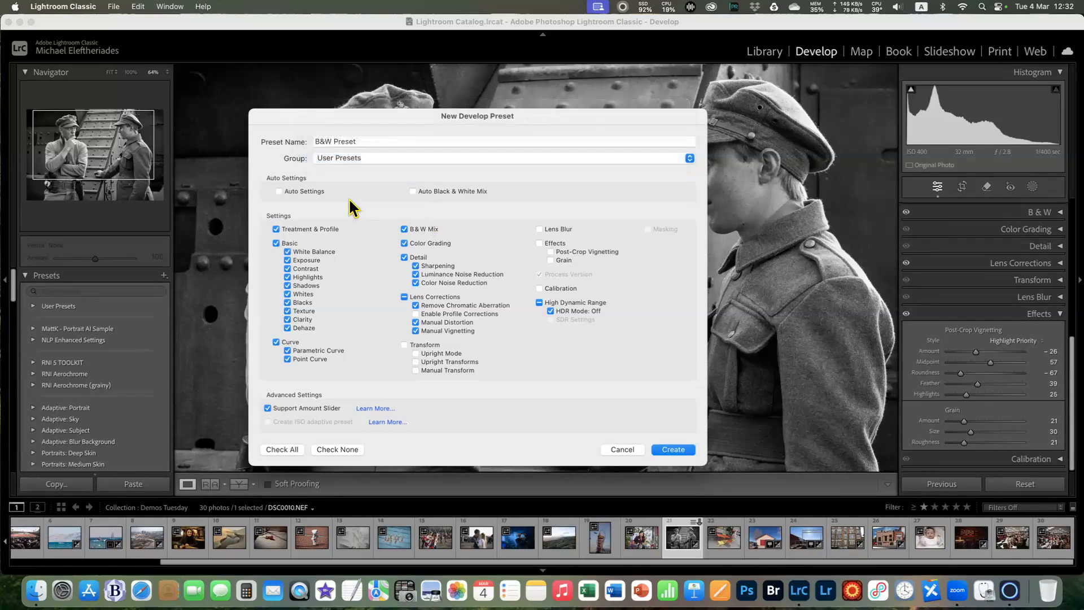
Include Auto Settings and Auto Black & White Mix without Color Grading or Detail, create the preset, and check it under User Presets
click(316, 193)
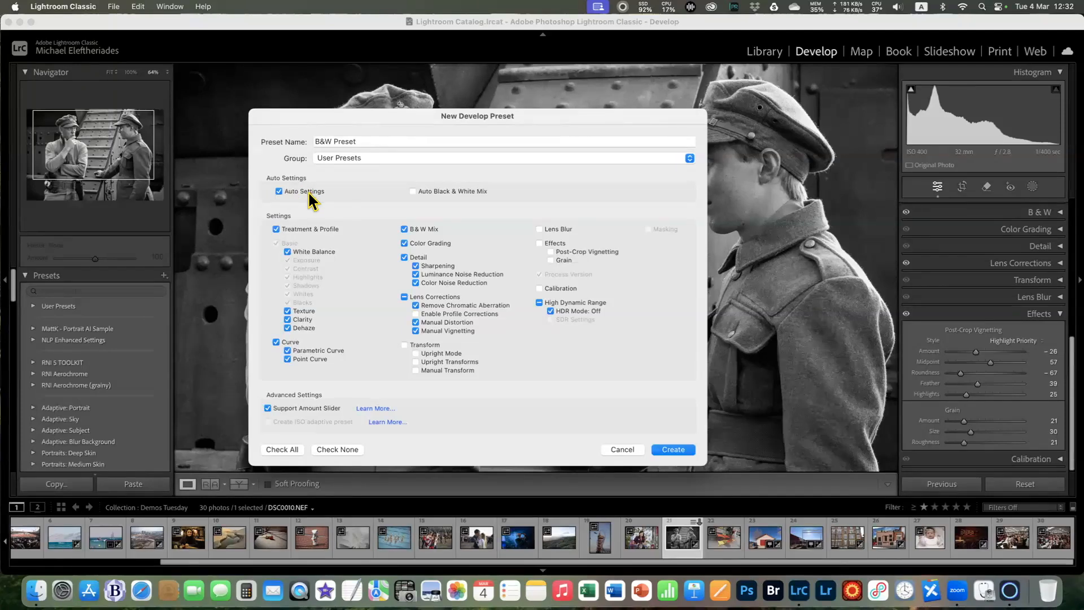
click(413, 193)
click(404, 243)
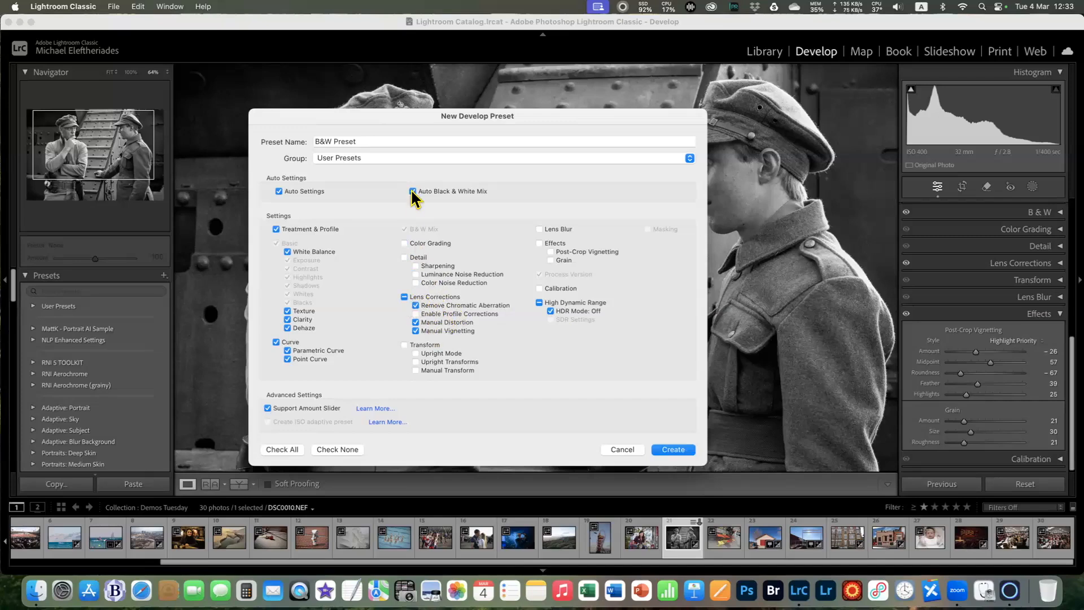
click(672, 450)
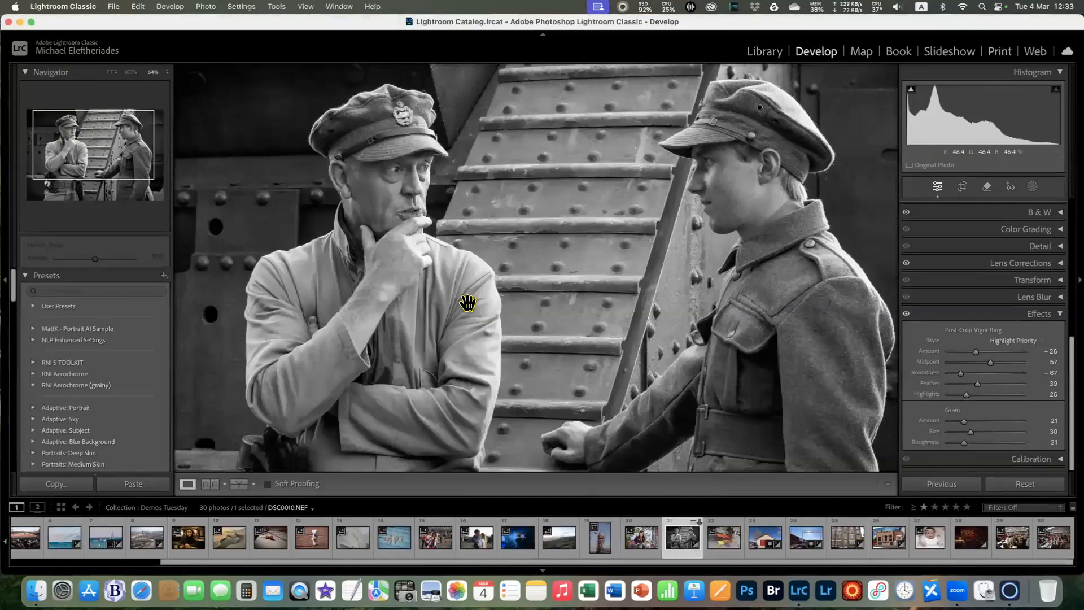
click(34, 306)
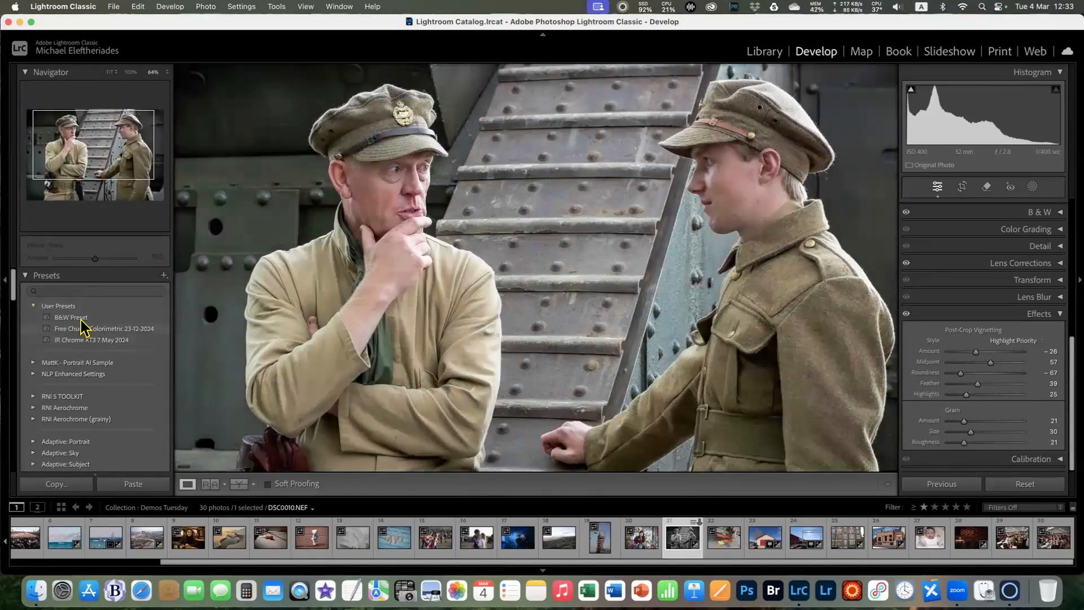
click(34, 307)
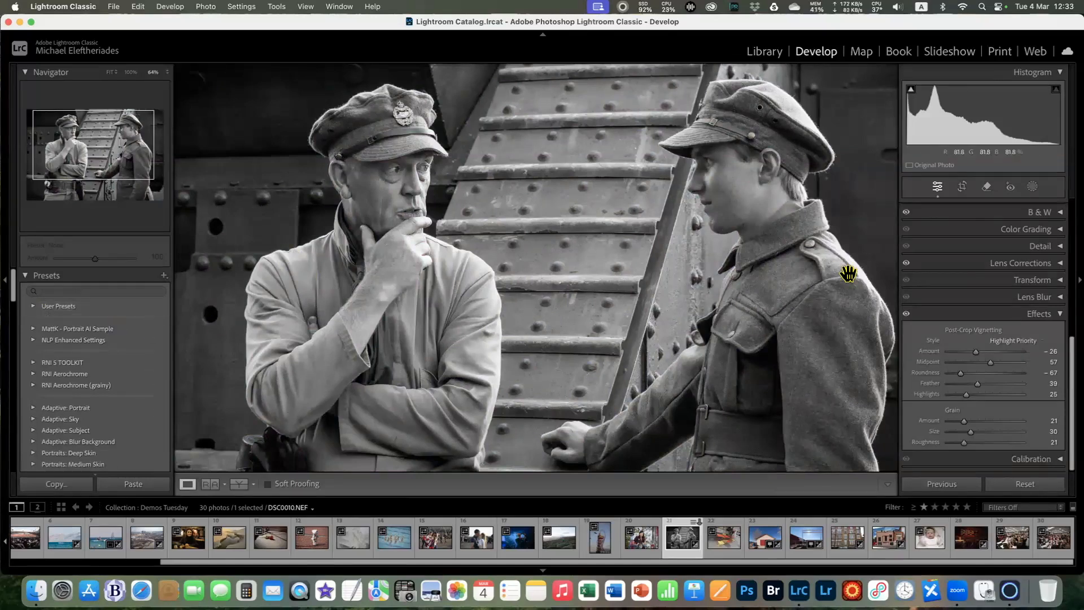
Open Color Grading and look through its global, three-way, midtones and highlights wheels
mouse_move(1072, 352)
mouse_down()
mouse_move(1067, 313)
mouse_move(1069, 340)
mouse_up()
click(1059, 288)
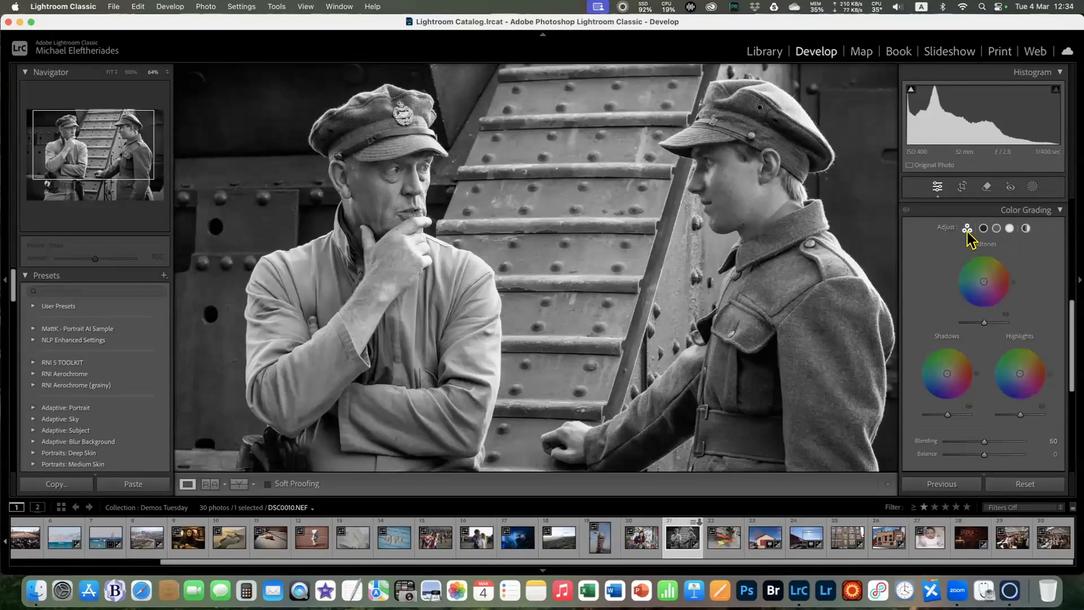
click(1026, 229)
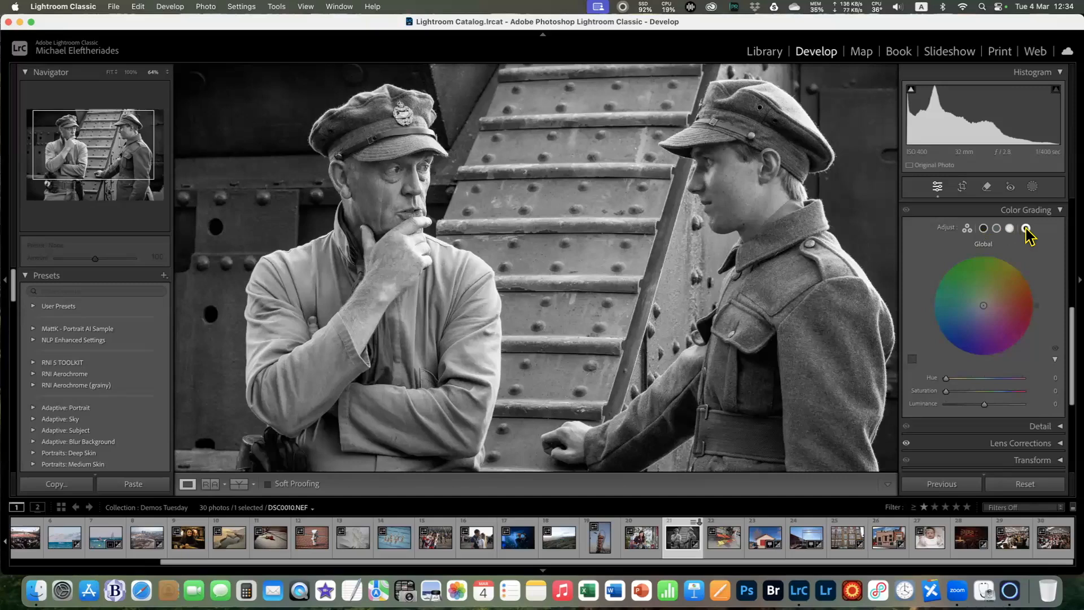
click(967, 227)
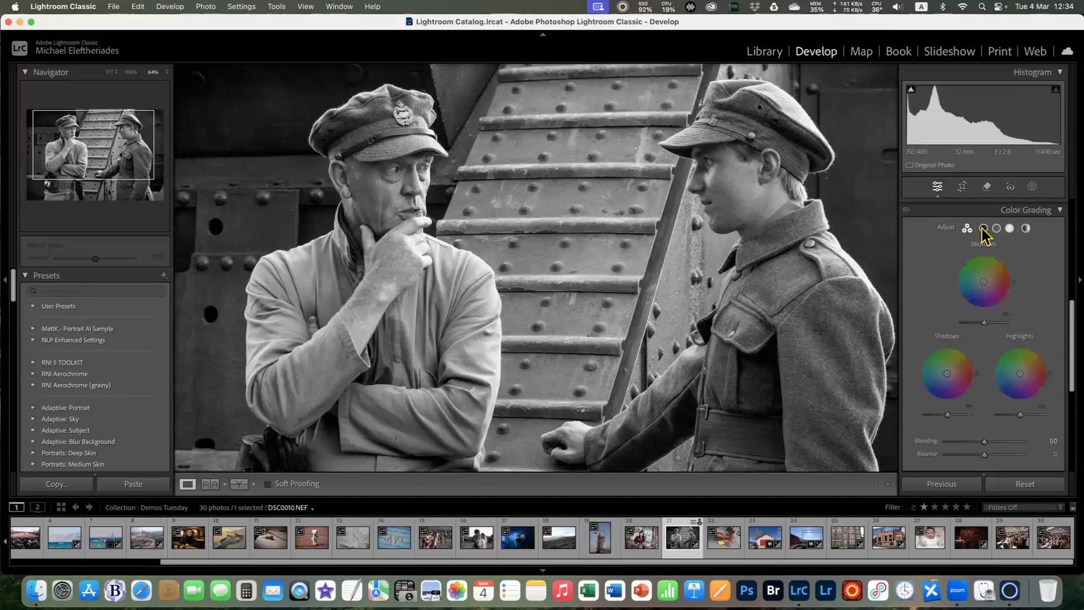
click(997, 228)
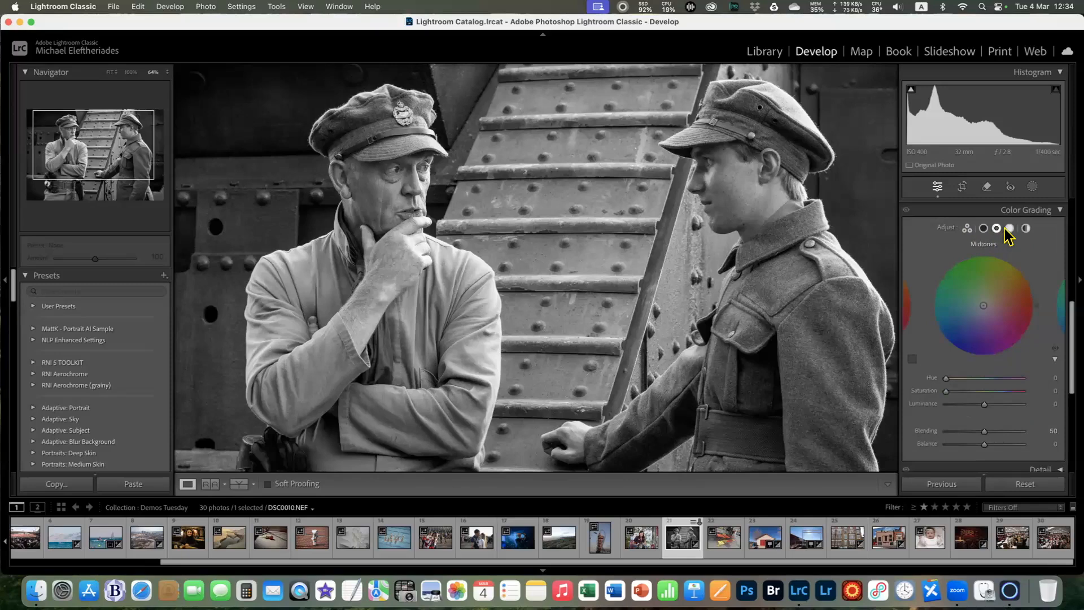
click(1010, 230)
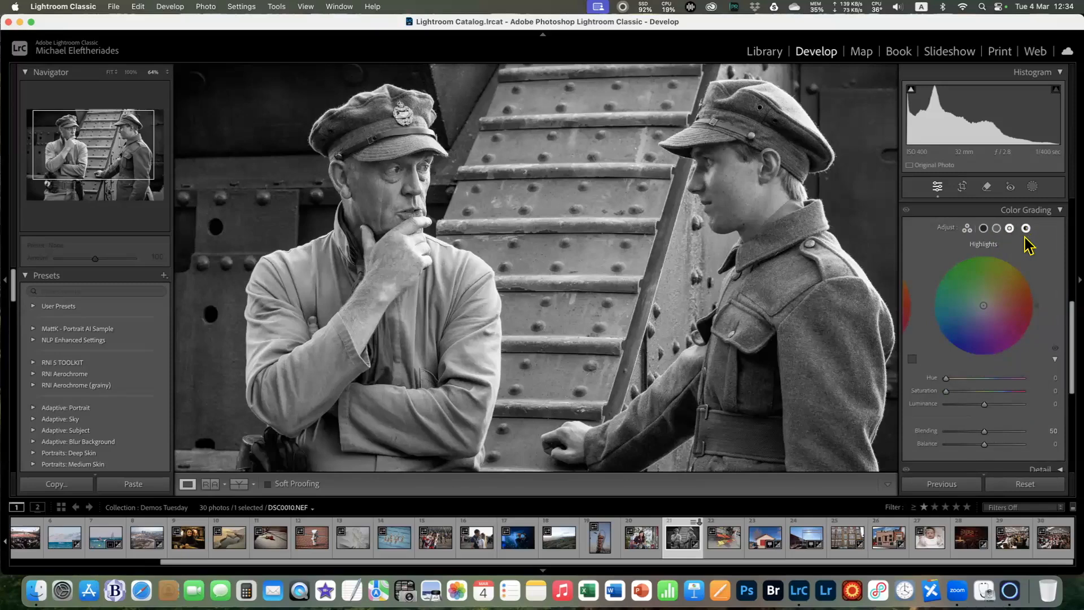
Try a warm sepia tint on the global color wheel at Hue 40 and Saturation 40, and undo it
click(1025, 230)
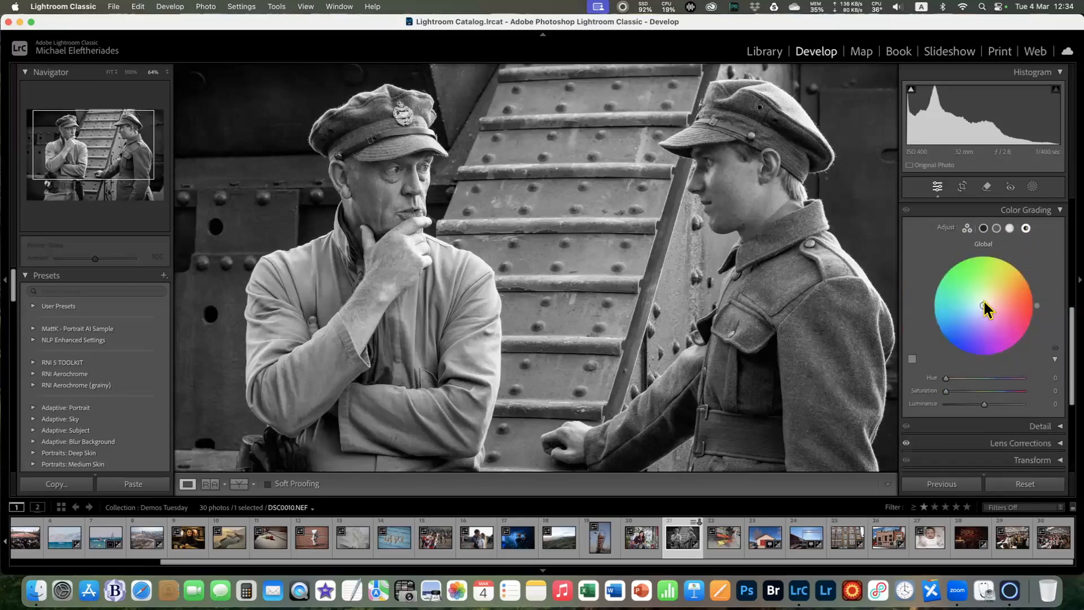
drag(983, 305, 996, 283)
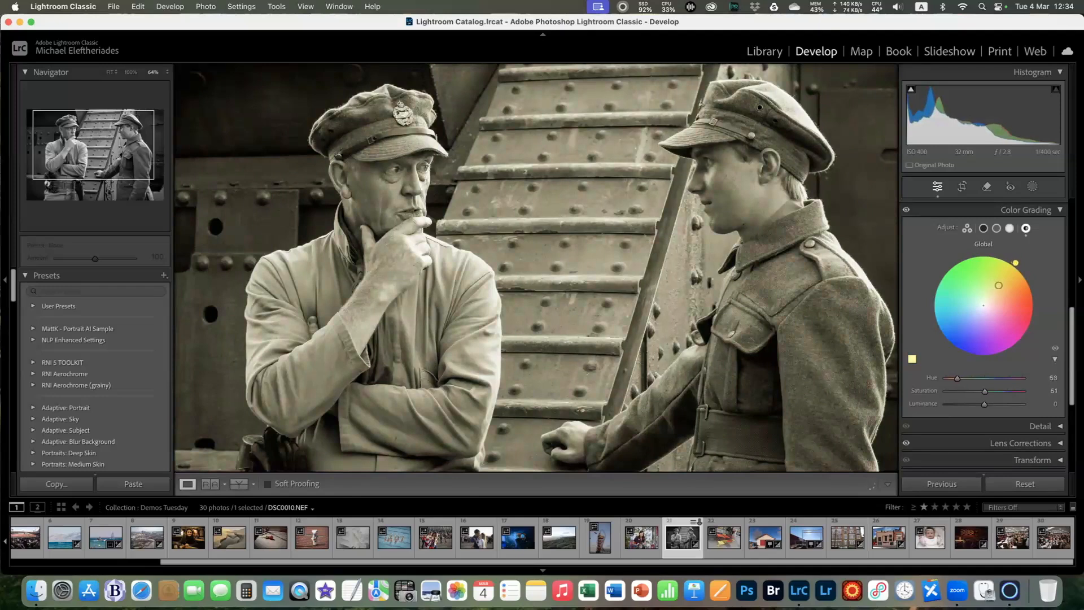
mouse_move(998, 287)
mouse_down()
mouse_move(1016, 274)
mouse_move(985, 305)
mouse_move(1008, 287)
mouse_move(989, 300)
mouse_move(966, 294)
mouse_move(976, 309)
mouse_move(994, 290)
mouse_move(992, 315)
mouse_move(966, 301)
mouse_move(988, 284)
mouse_move(1007, 288)
mouse_move(1000, 295)
mouse_up()
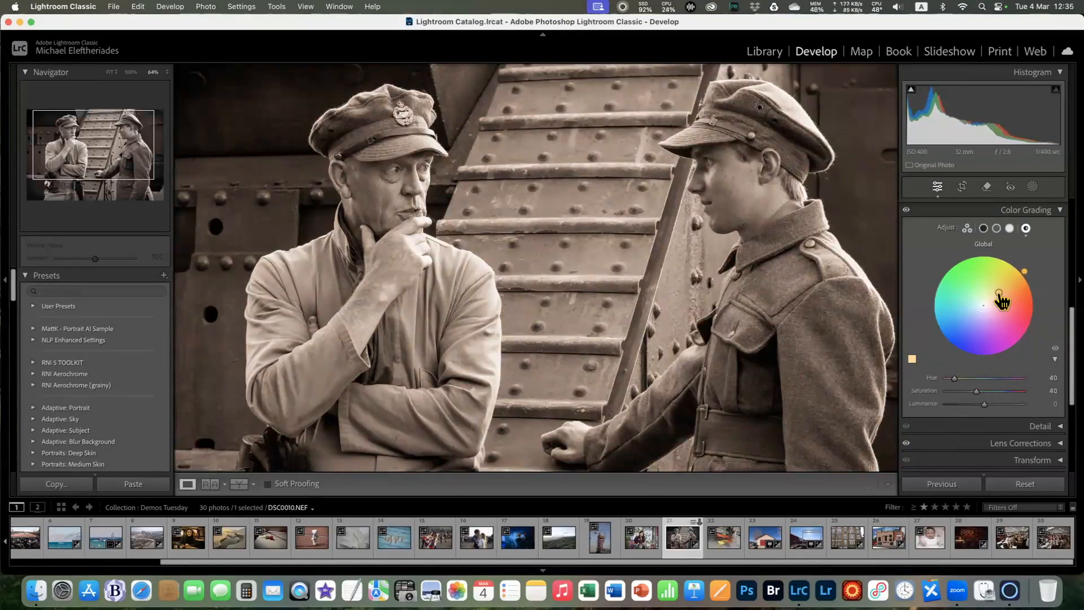
key(super+z)
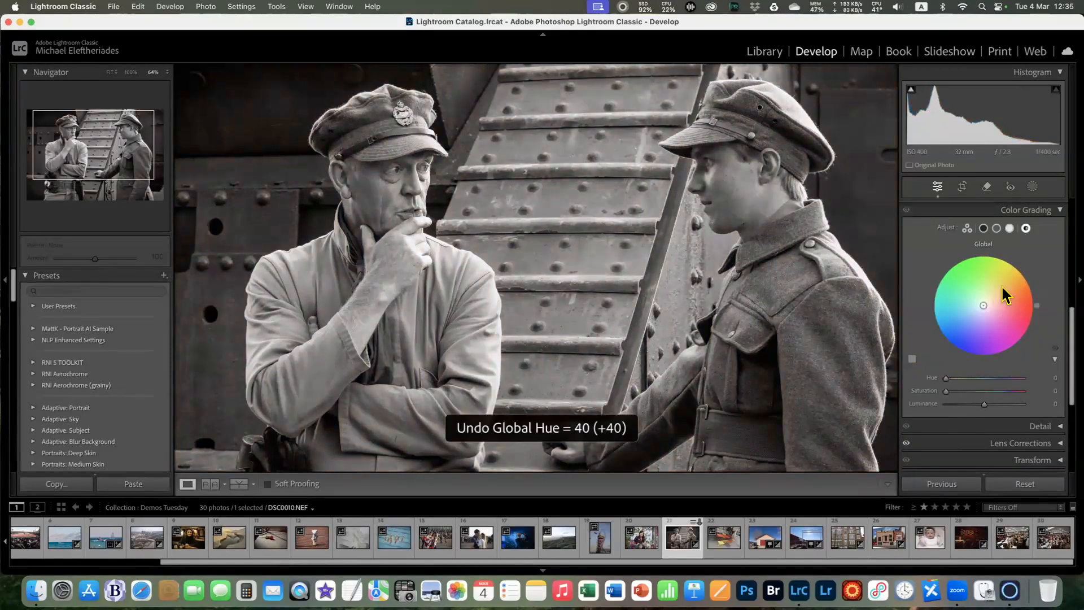
Color grade the photo with warm orange midtones, blue shadows at Hue 199, Saturation 26, and faint orange highlights at Hue 29, Saturation 8
click(967, 228)
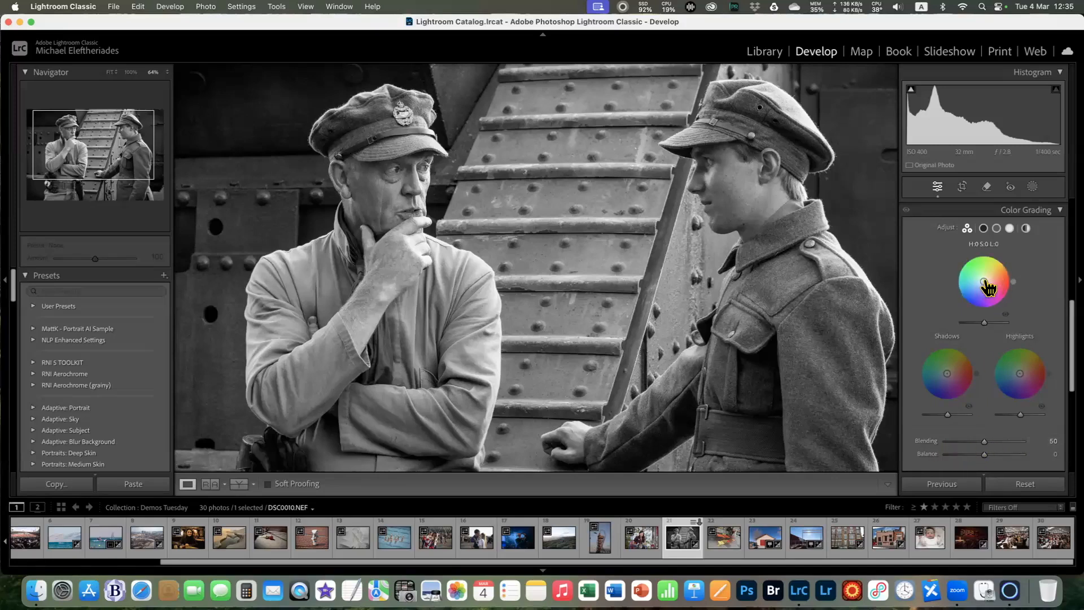
drag(983, 280, 990, 274)
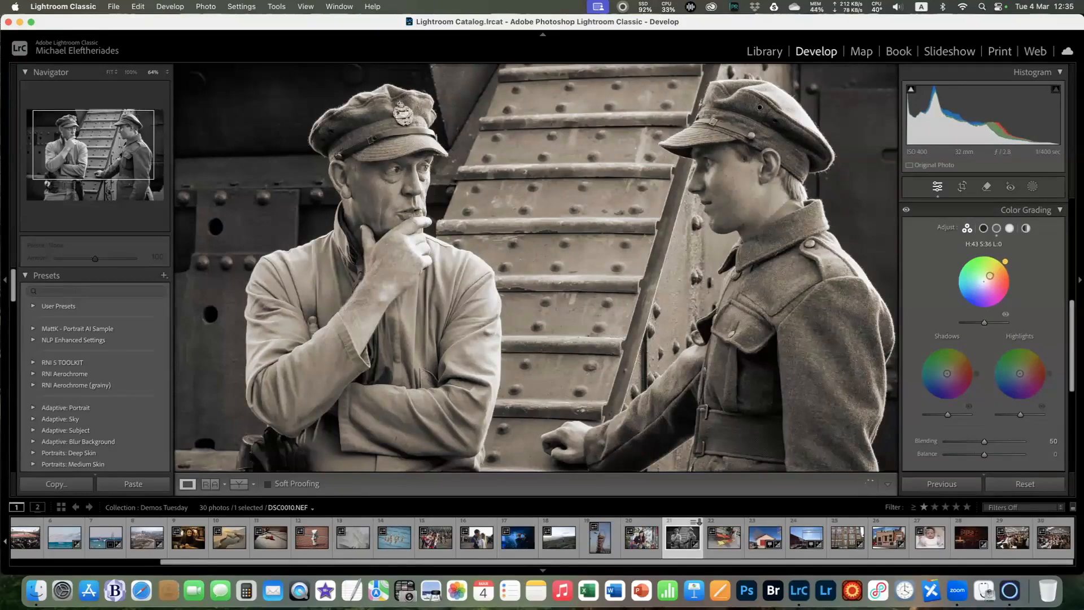
drag(989, 275, 989, 278)
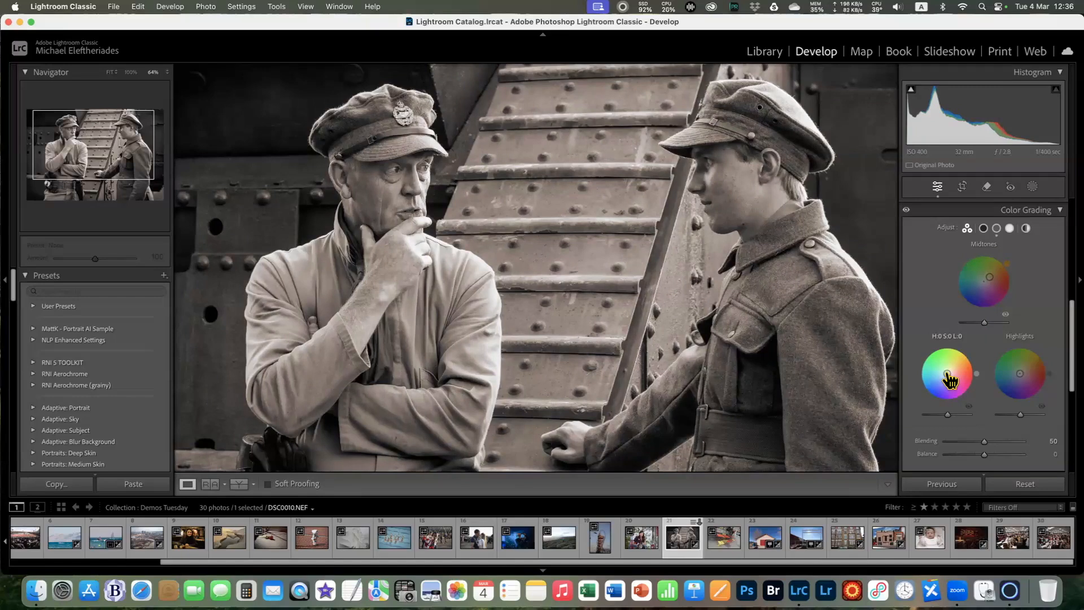
mouse_move(950, 379)
mouse_down()
mouse_move(934, 385)
mouse_move(951, 376)
mouse_move(941, 377)
mouse_up()
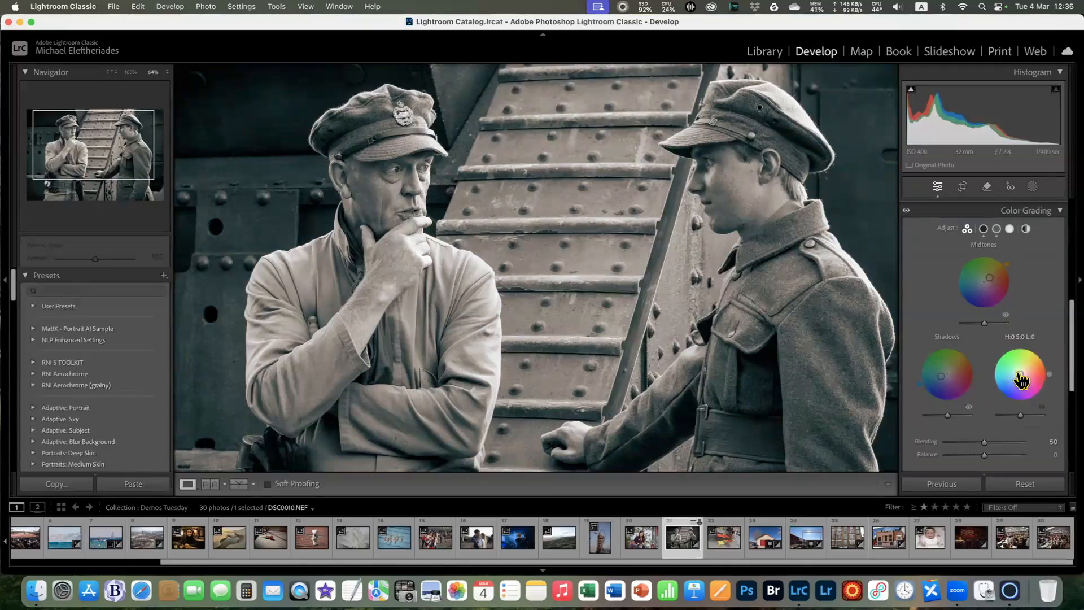
mouse_move(1020, 376)
mouse_down()
mouse_move(1029, 382)
mouse_move(1019, 398)
mouse_move(1021, 373)
mouse_up()
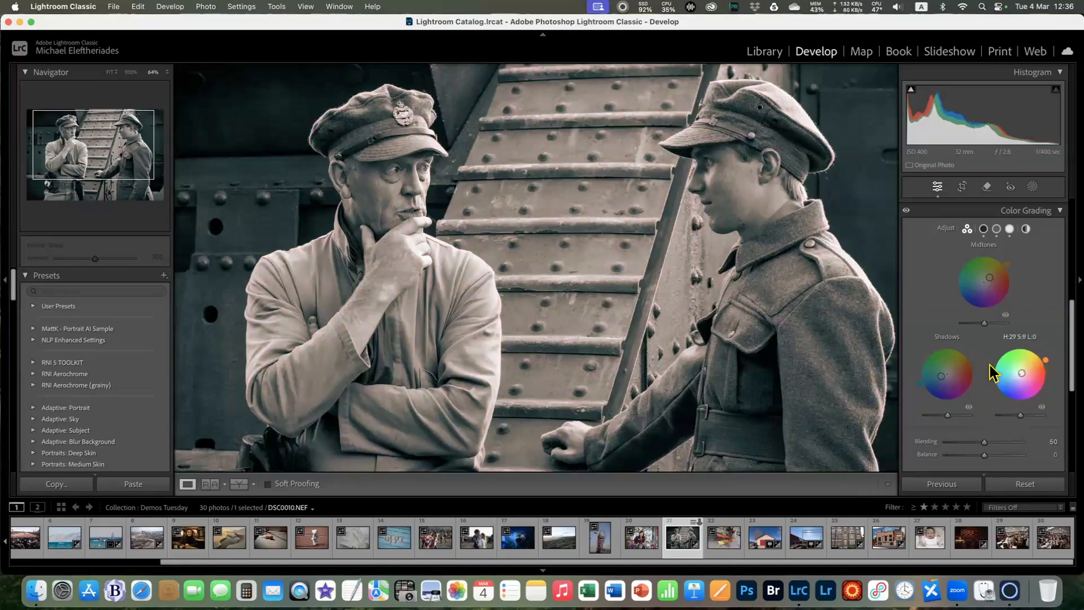
Compare the photo with and without the shadow, midtone and highlight grading in turn
click(969, 407)
click(969, 407)
click(969, 407)
click(969, 407)
click(969, 407)
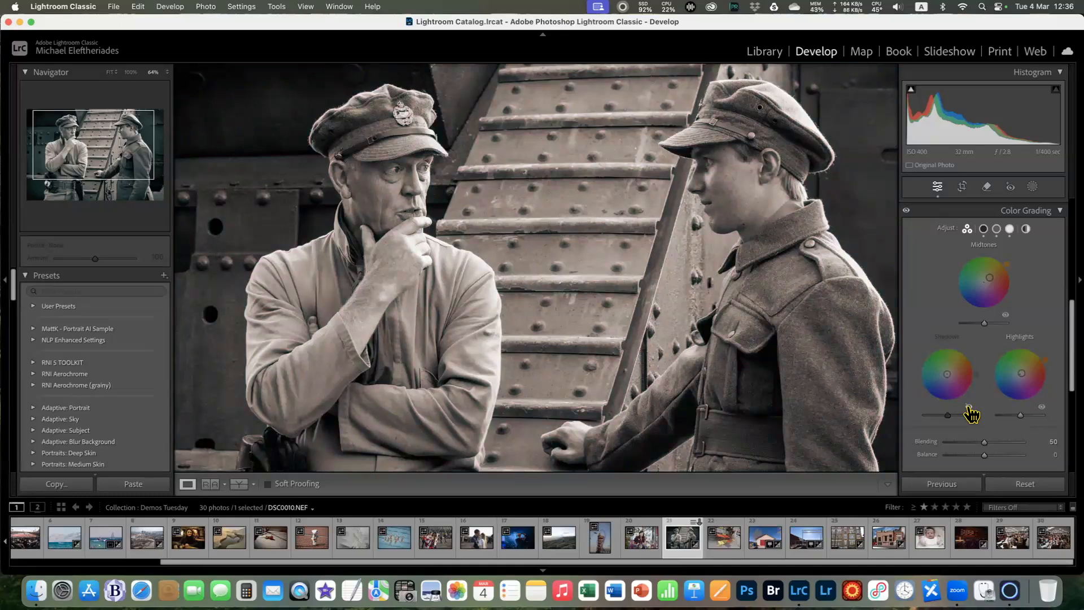
click(969, 407)
click(969, 407)
click(969, 407)
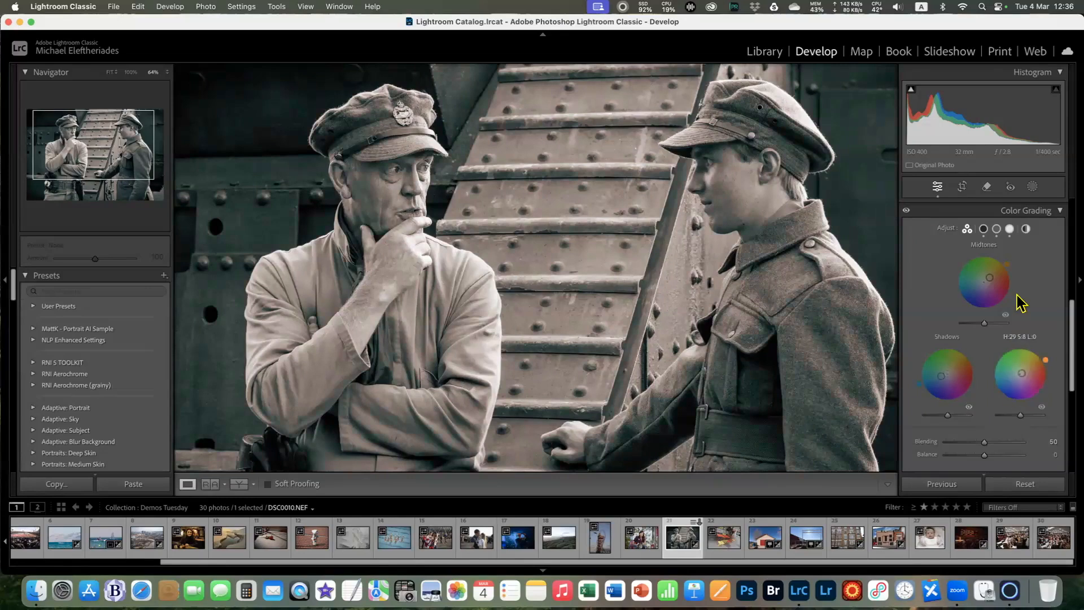
click(1008, 317)
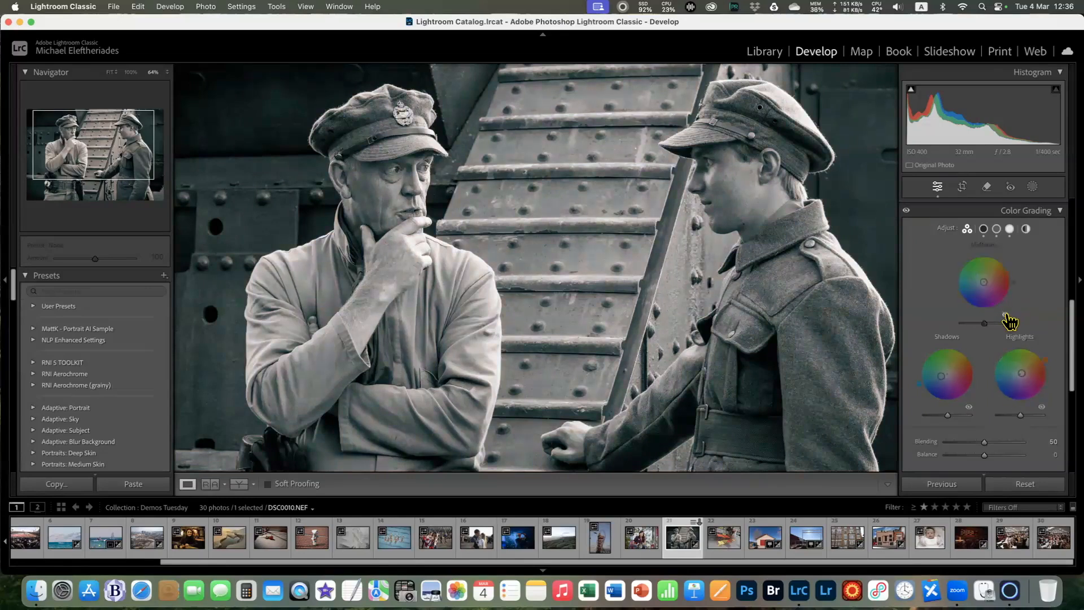
click(1007, 316)
click(1042, 408)
click(1042, 408)
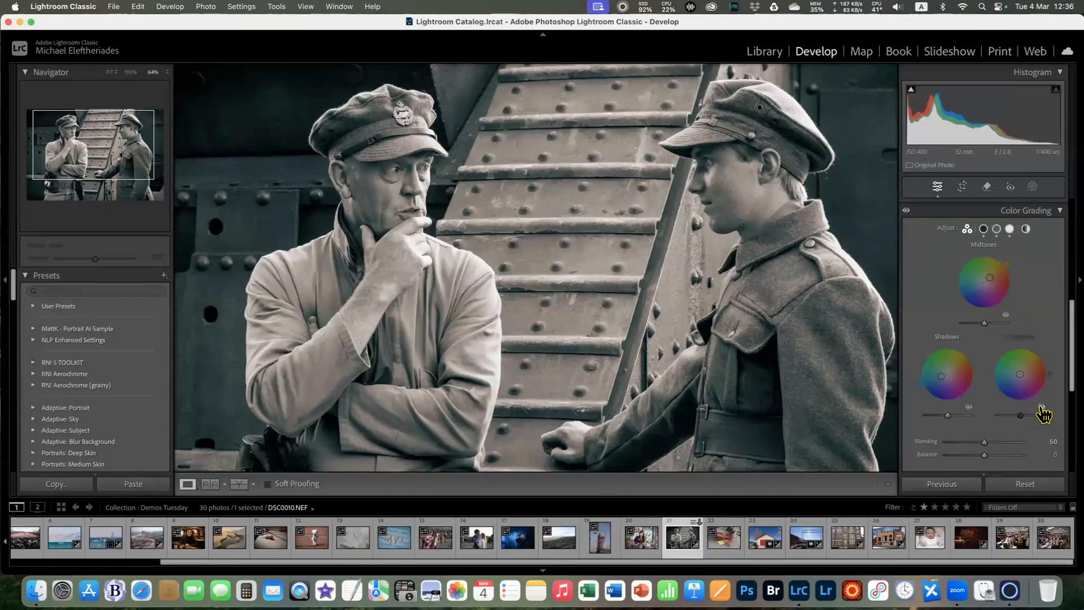
click(1042, 409)
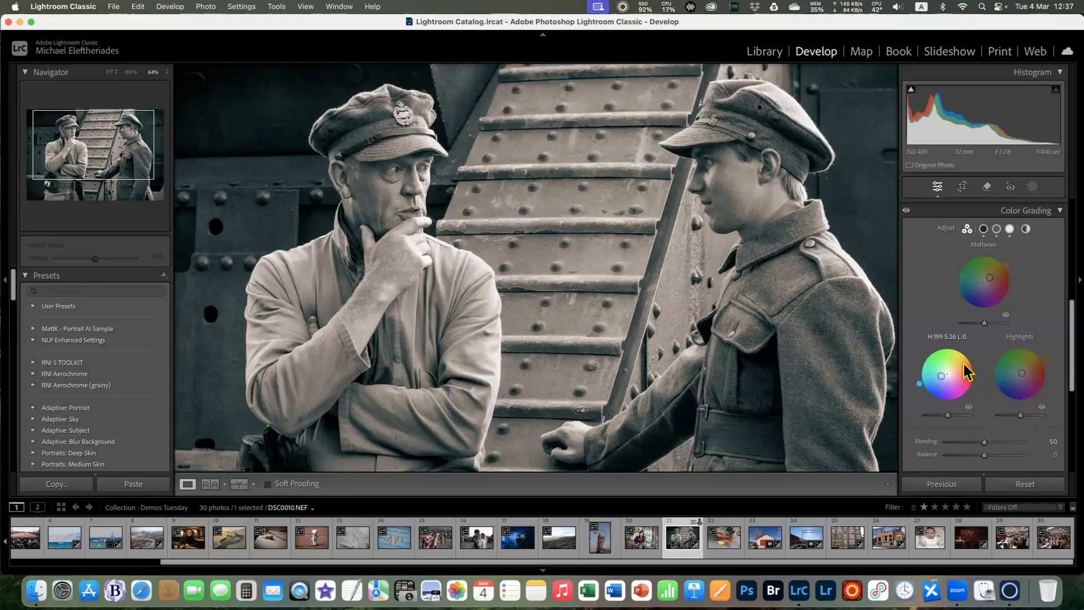
Test how blending and balance affect the color grading, and set Blending to 43 and Balance to -21
drag(985, 448, 1048, 455)
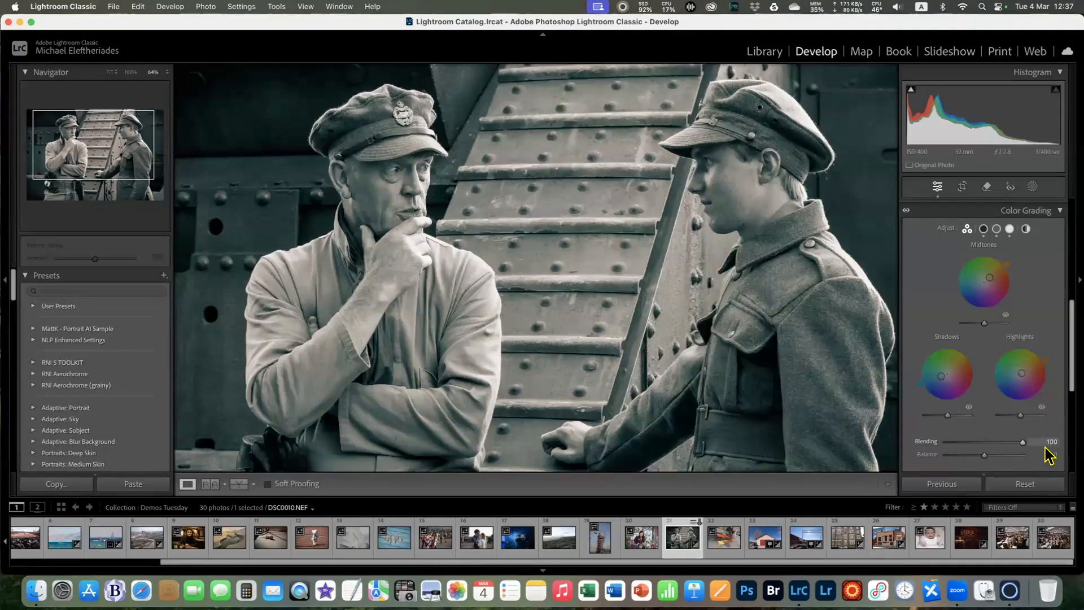
drag(1023, 442, 976, 442)
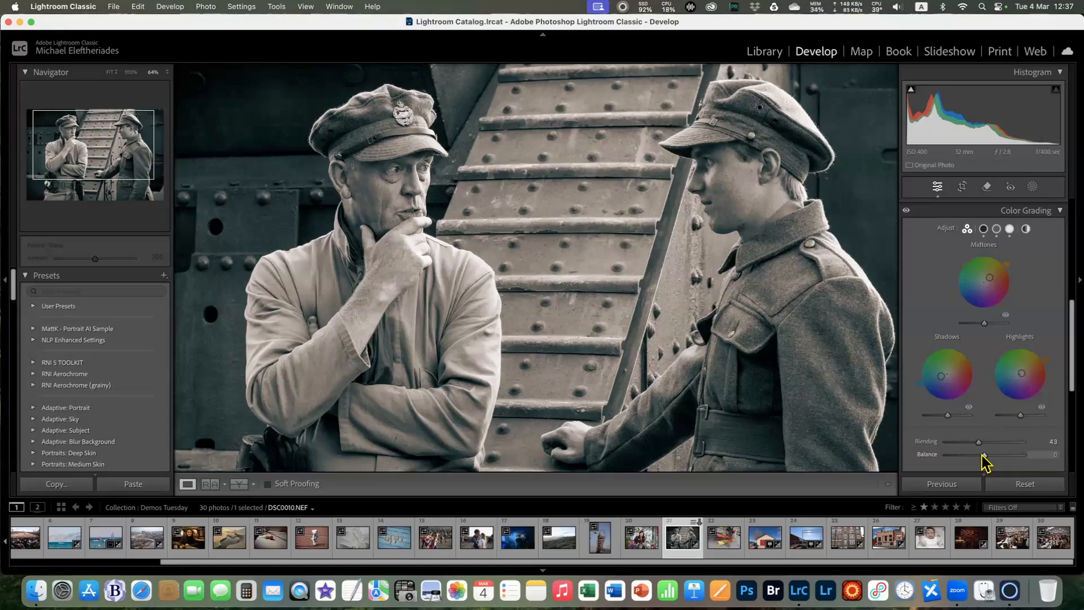
drag(983, 454, 1020, 456)
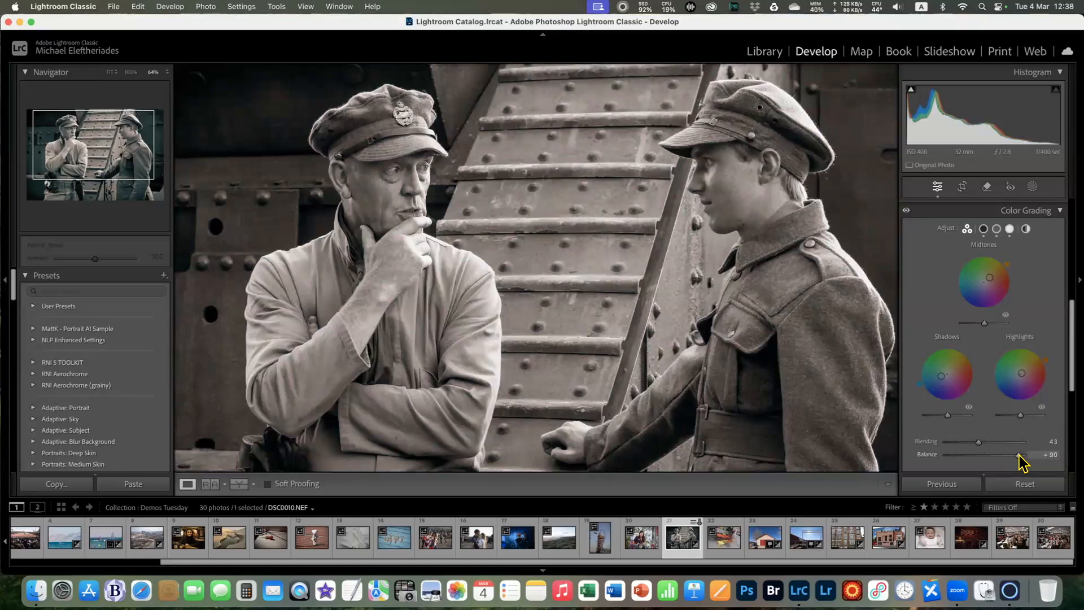
drag(1020, 455, 978, 454)
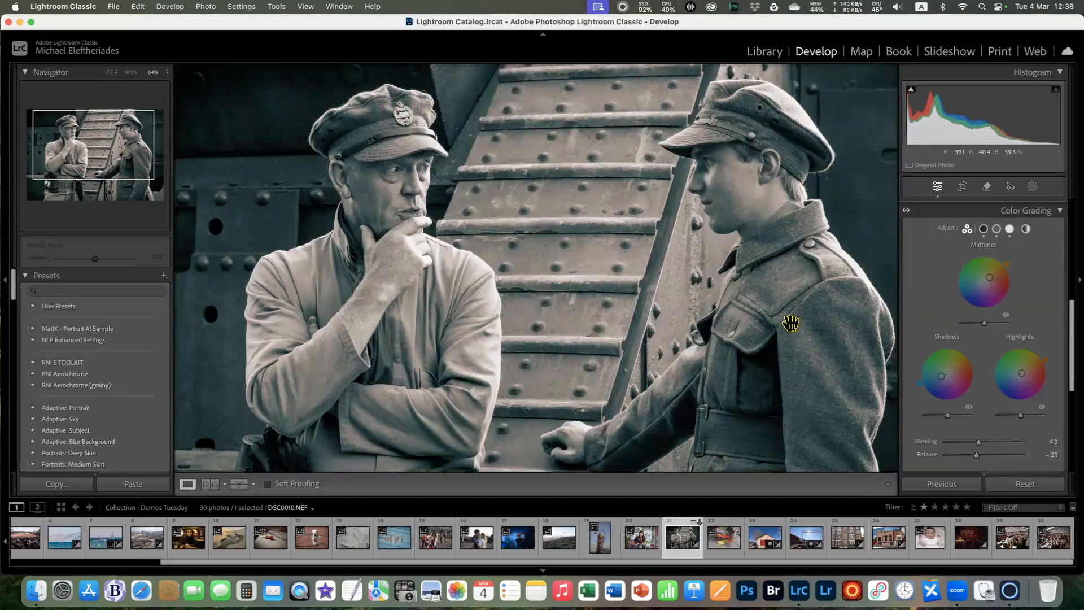
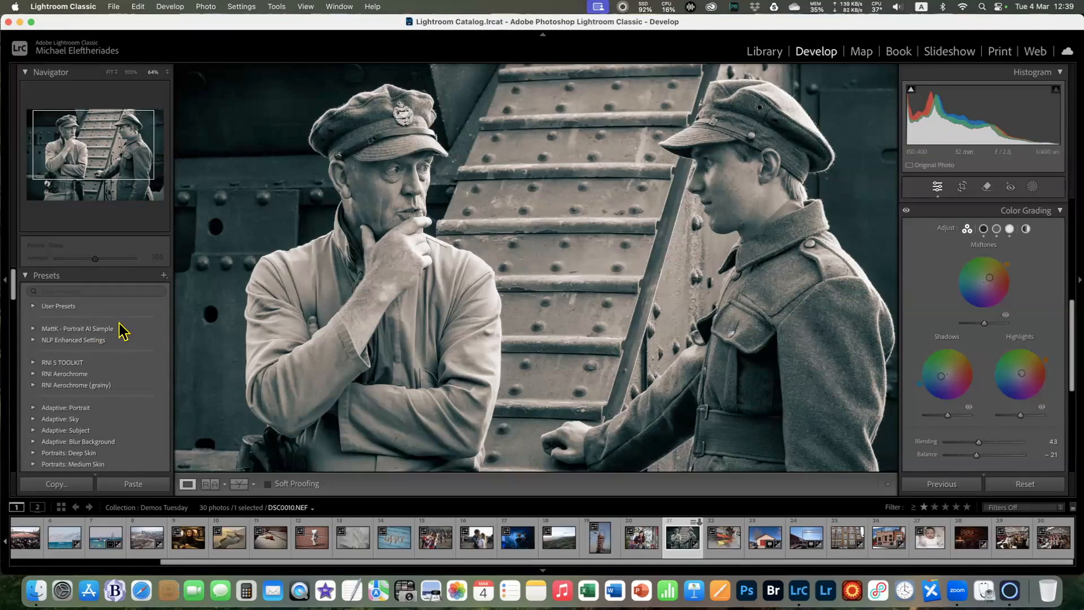
Create a develop preset named "B&W & Sepia Tone Preset" in User Presets, with Color Grading included
click(164, 276)
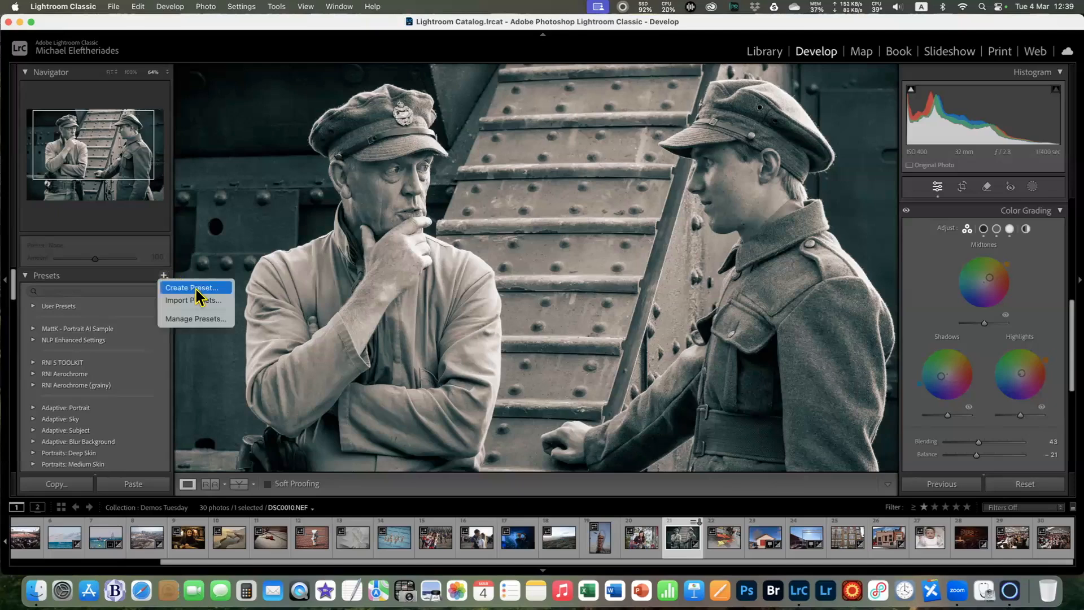
click(192, 288)
double_click(332, 141)
text(B&W )
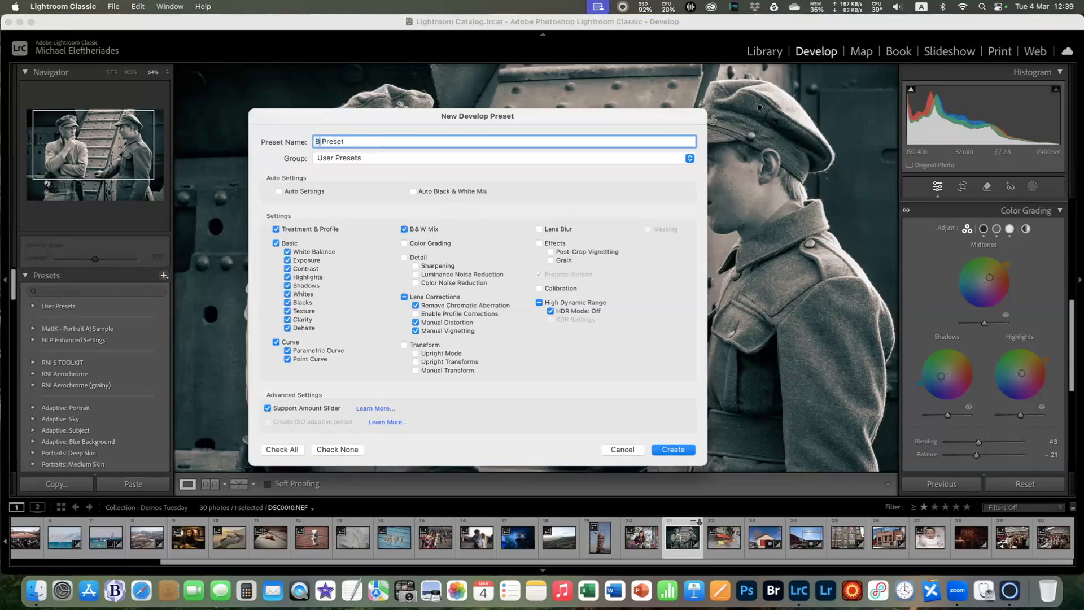
text(& Sepia Tone)
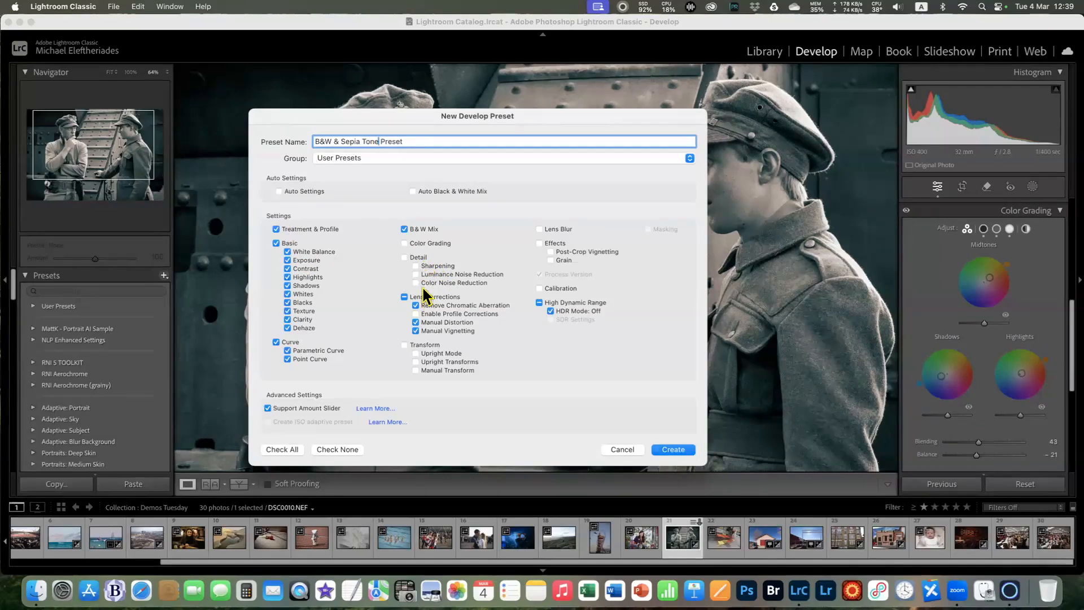
click(404, 244)
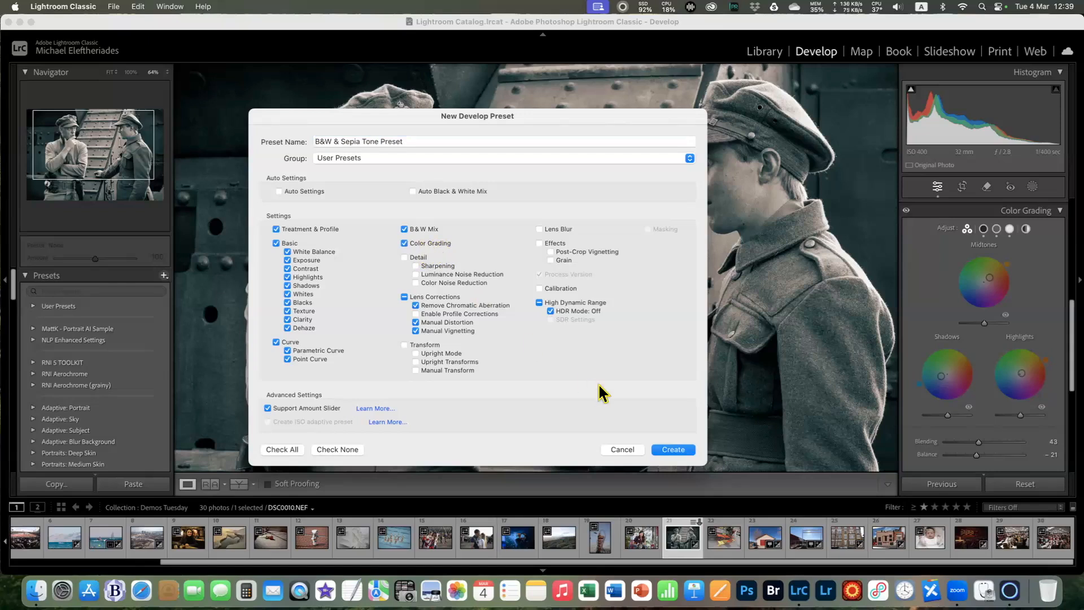
click(675, 449)
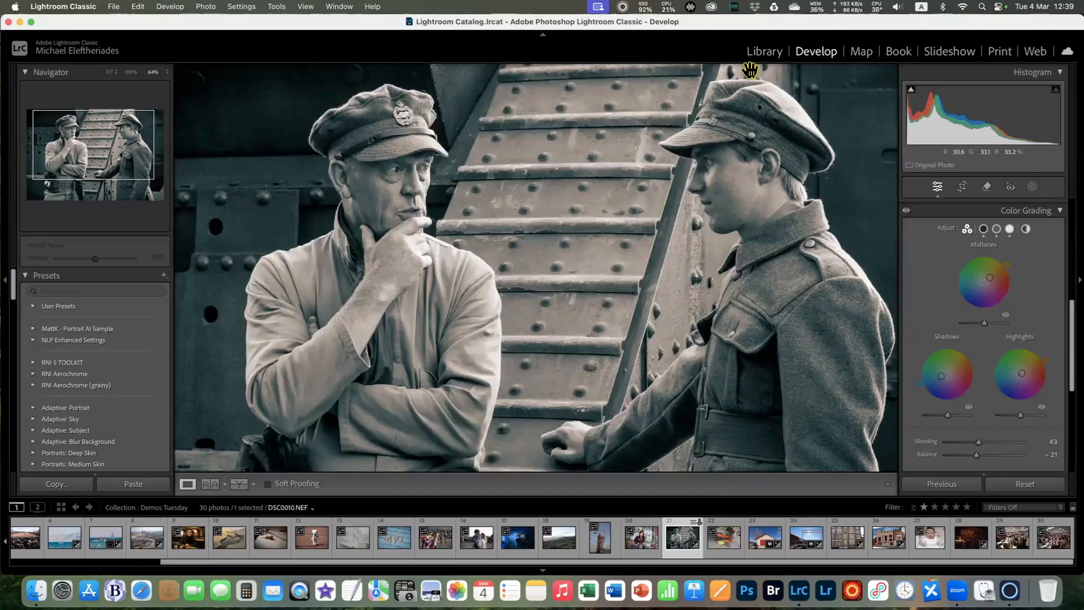
Go to the Library grid and activate the Painter tool, set to paint Settings
click(765, 53)
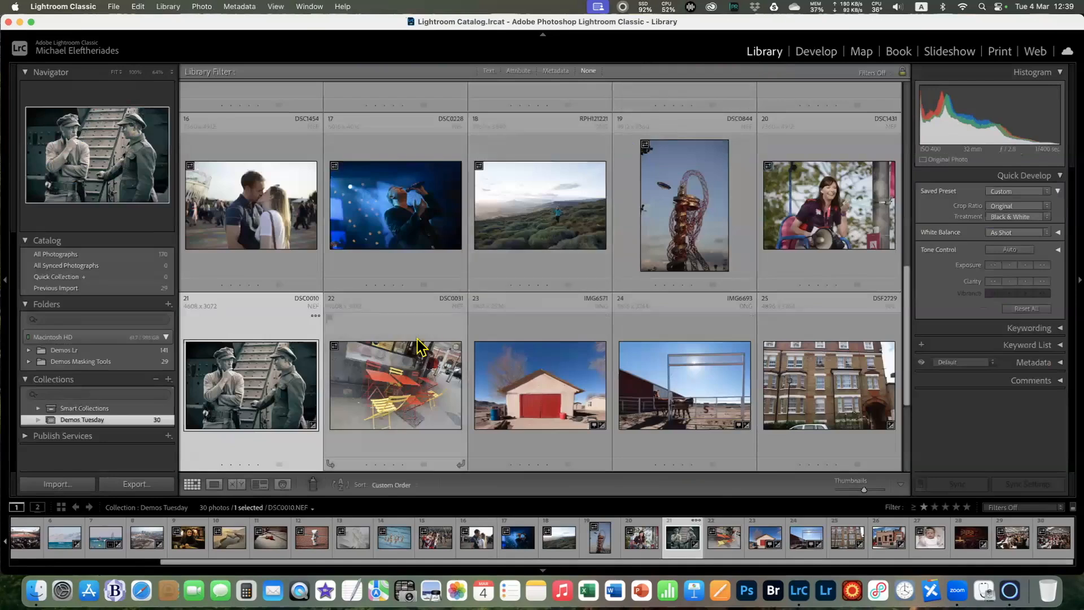
scroll(404, 384, down, 3)
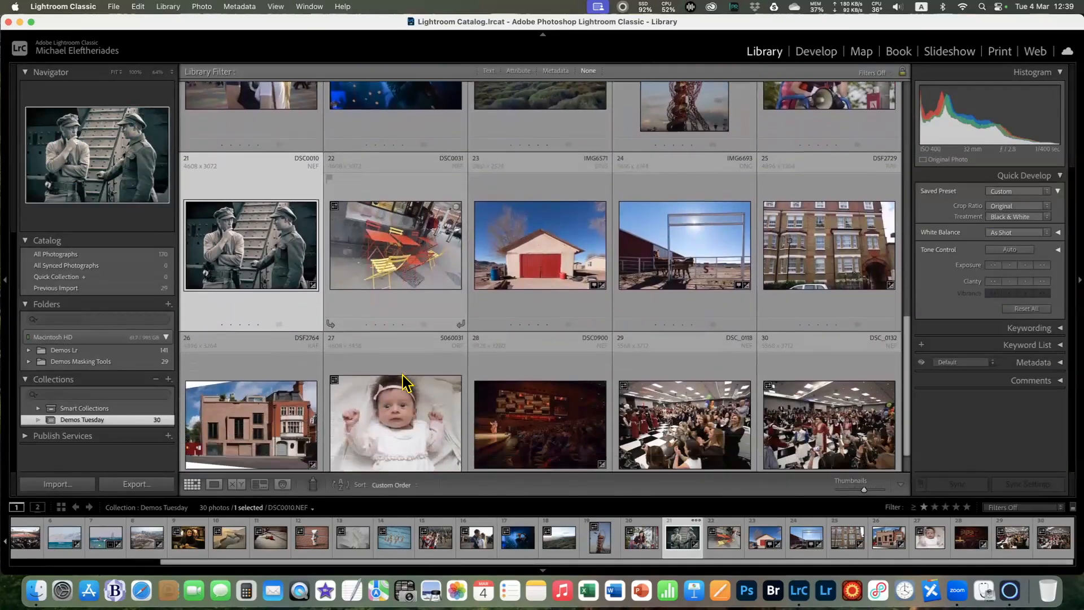
scroll(404, 384, up, 4)
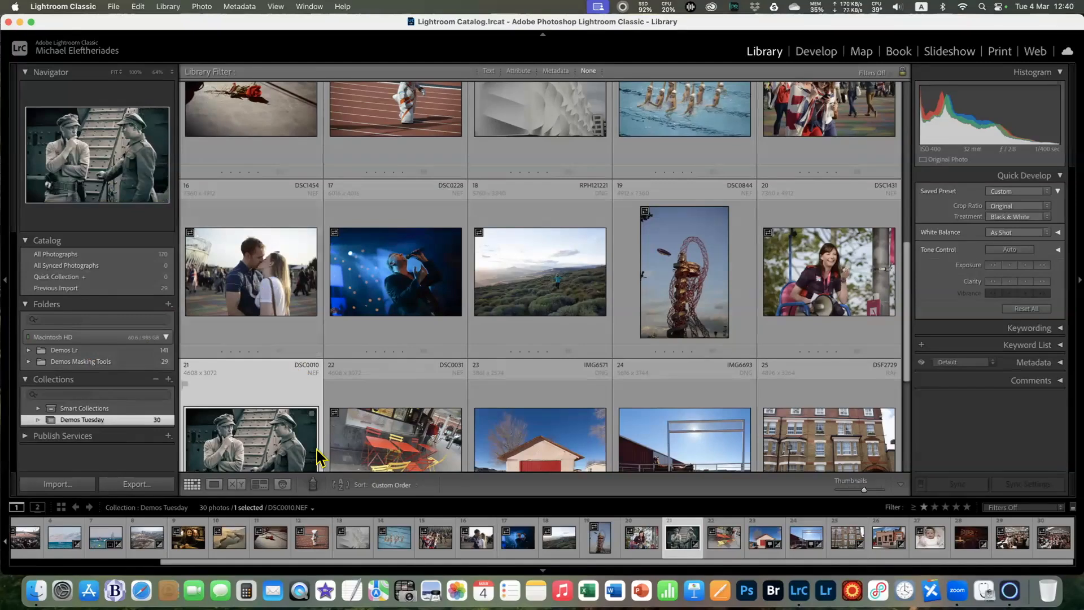
click(240, 286)
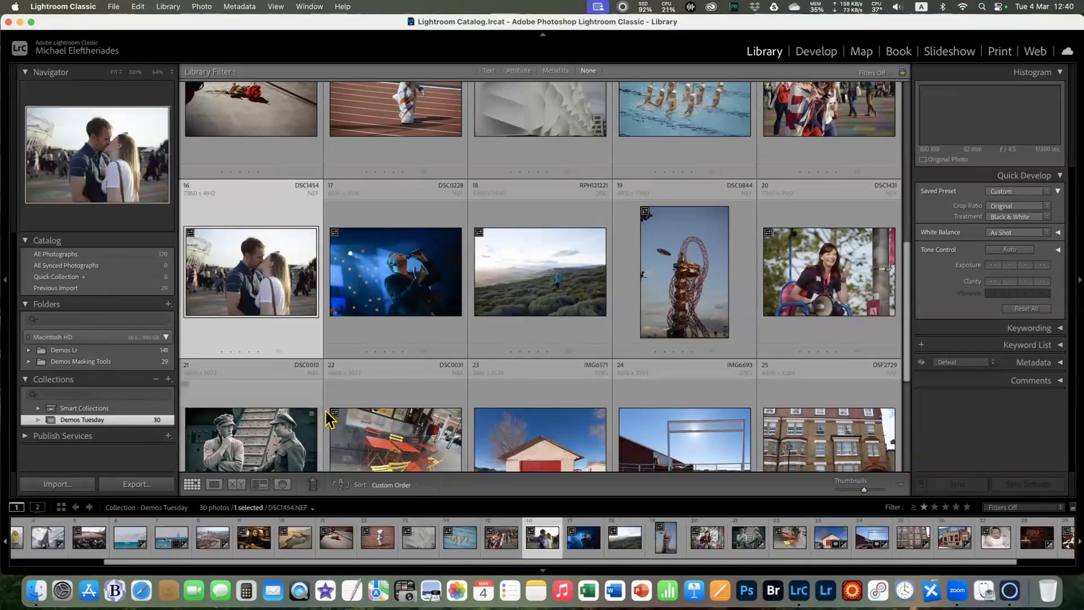
click(313, 485)
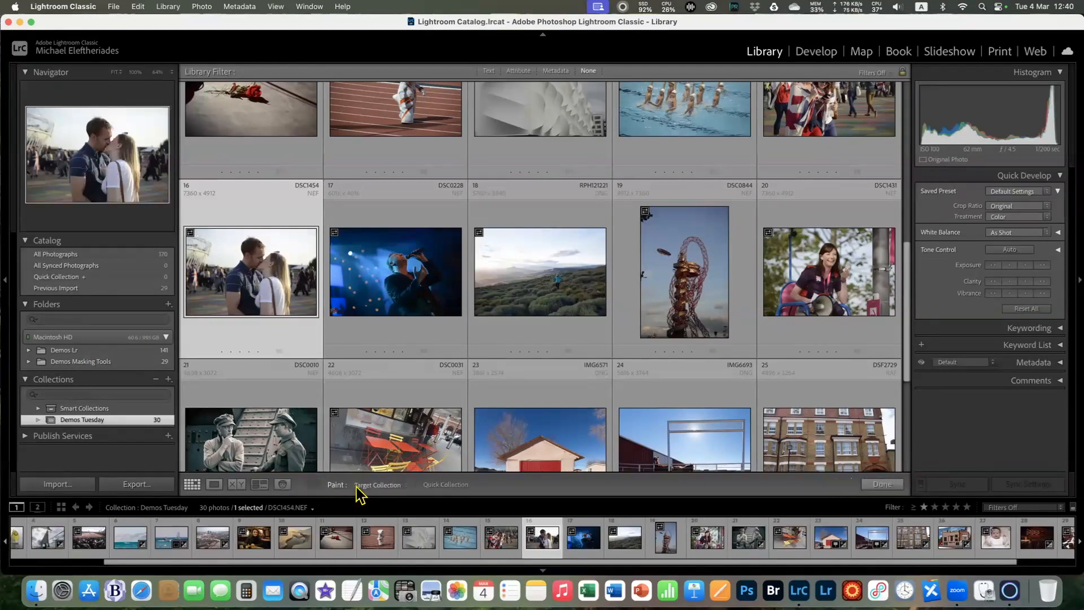
click(377, 486)
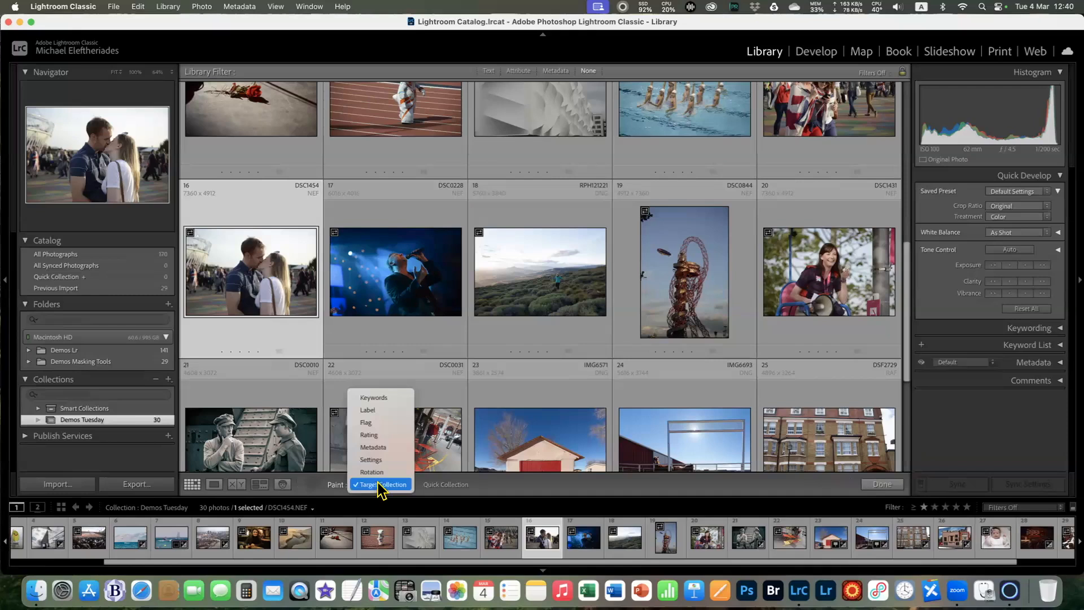
click(374, 459)
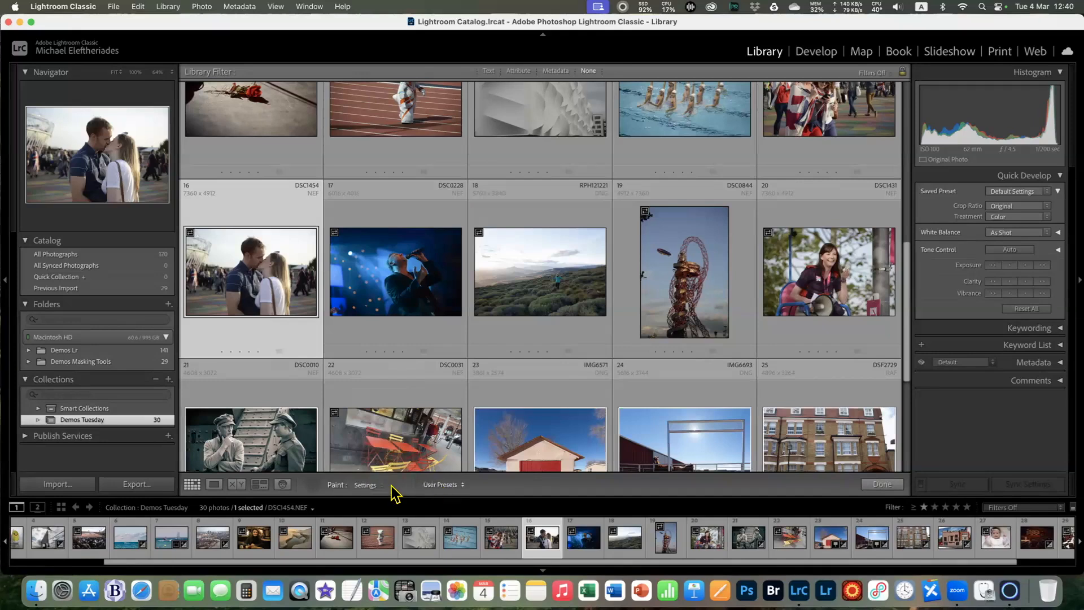
Paint the B&W Preset onto the kissing couple photo DSC1454 and the singer photo DSC0228
click(364, 485)
click(366, 485)
click(443, 485)
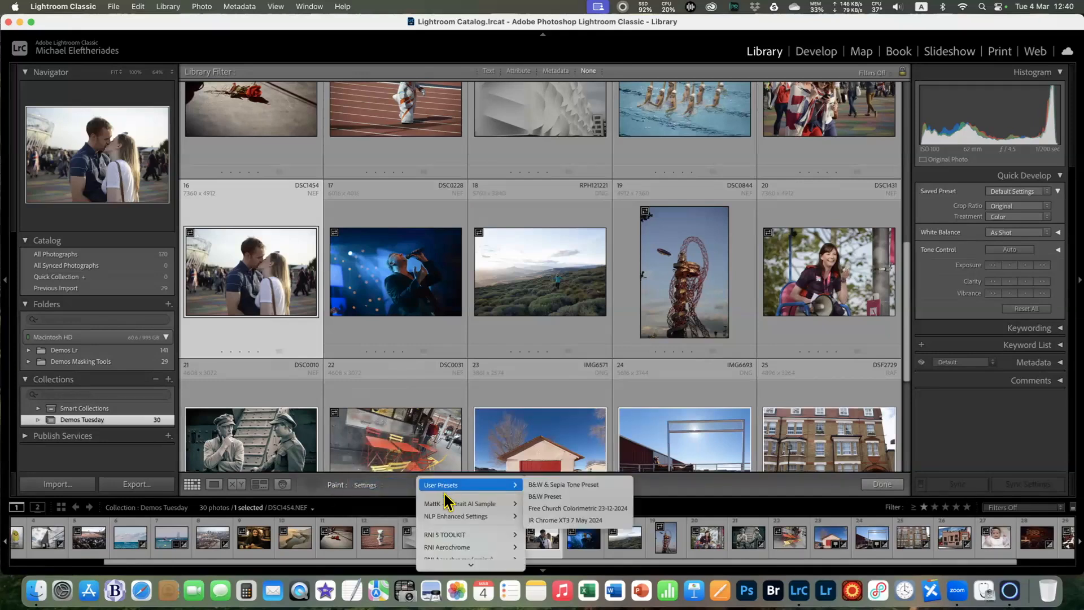
mouse_move(448, 580)
mouse_move(449, 388)
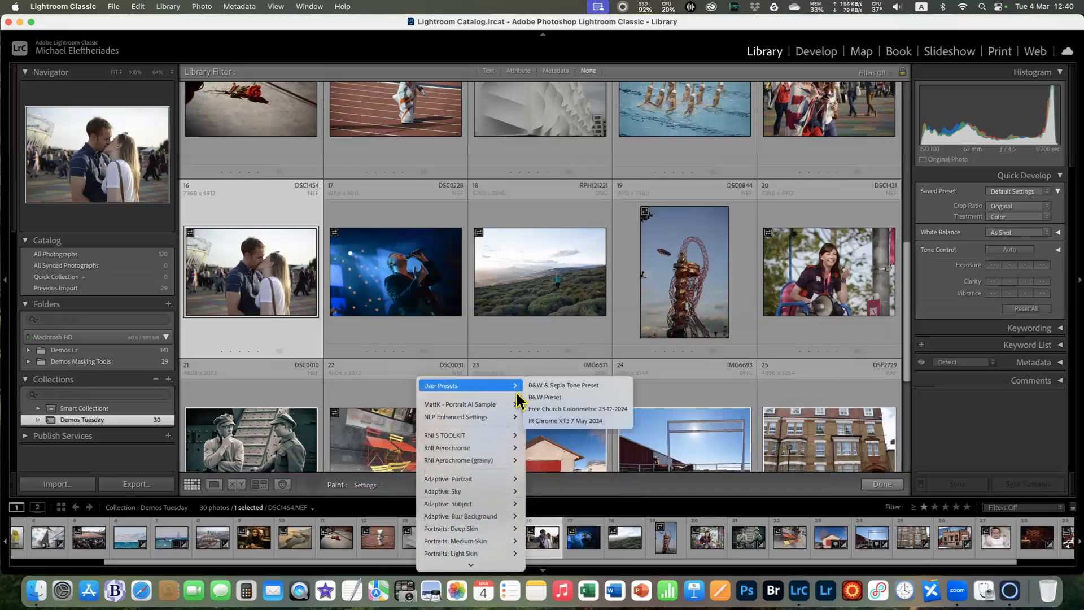
click(568, 399)
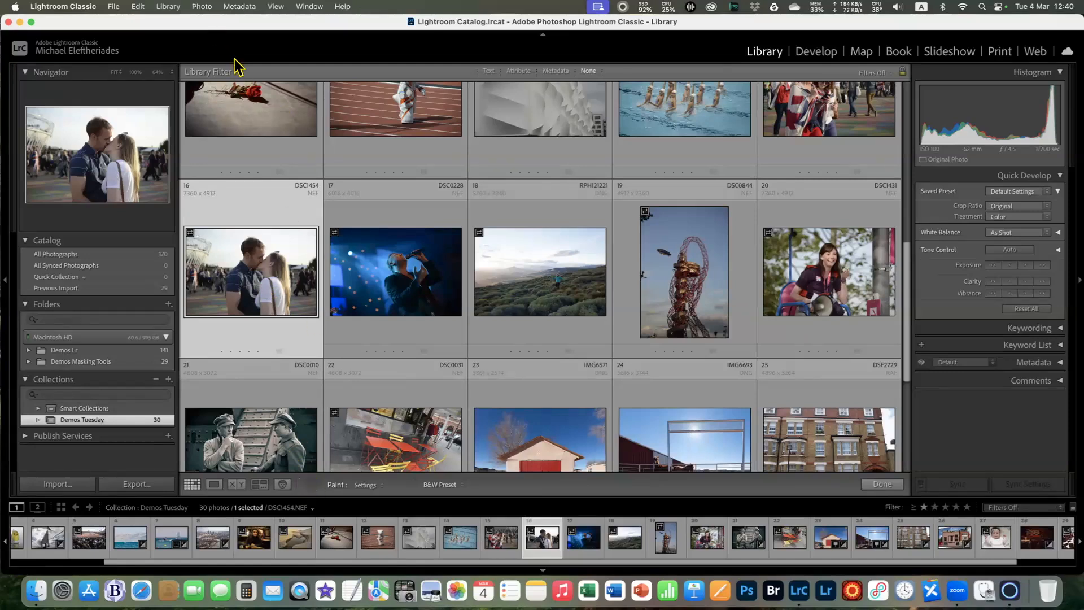
click(268, 287)
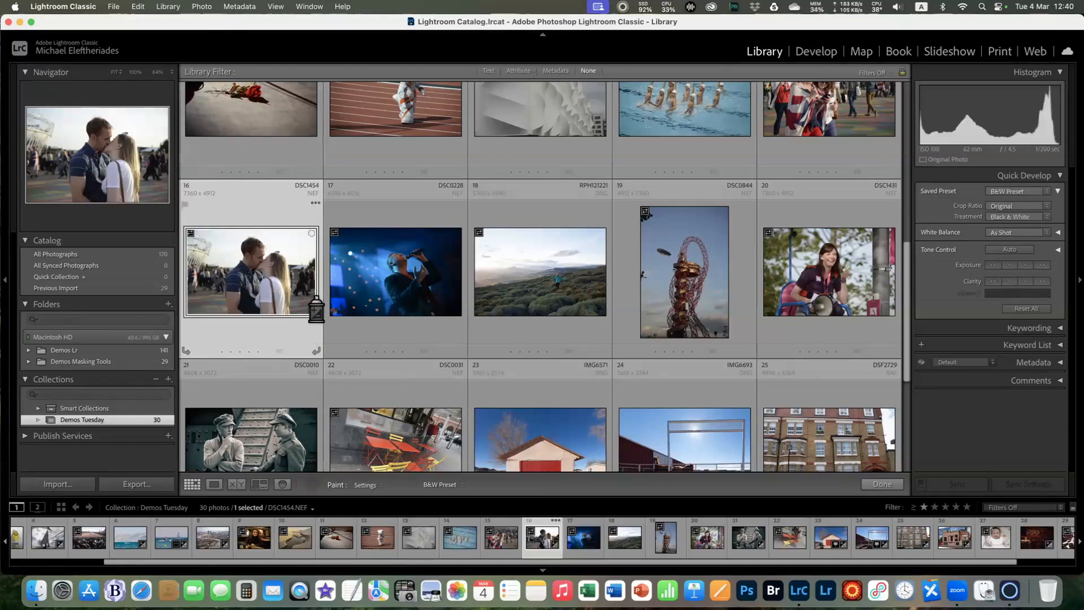
click(407, 277)
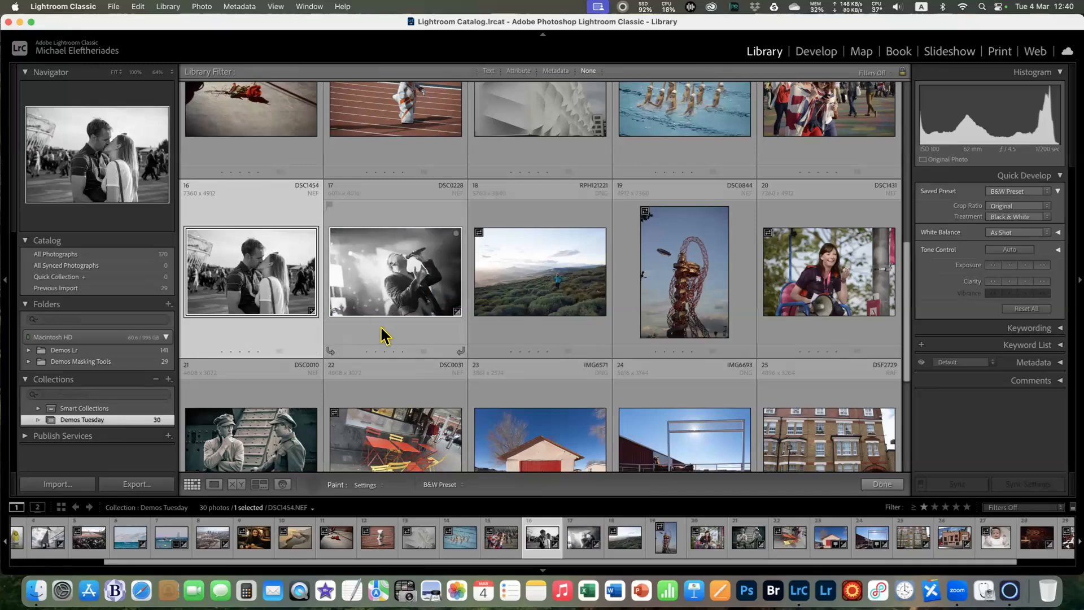
Load the Painter with the B&W & Sepia Tone Preset and apply it to the brick building photo DSF2729
click(444, 485)
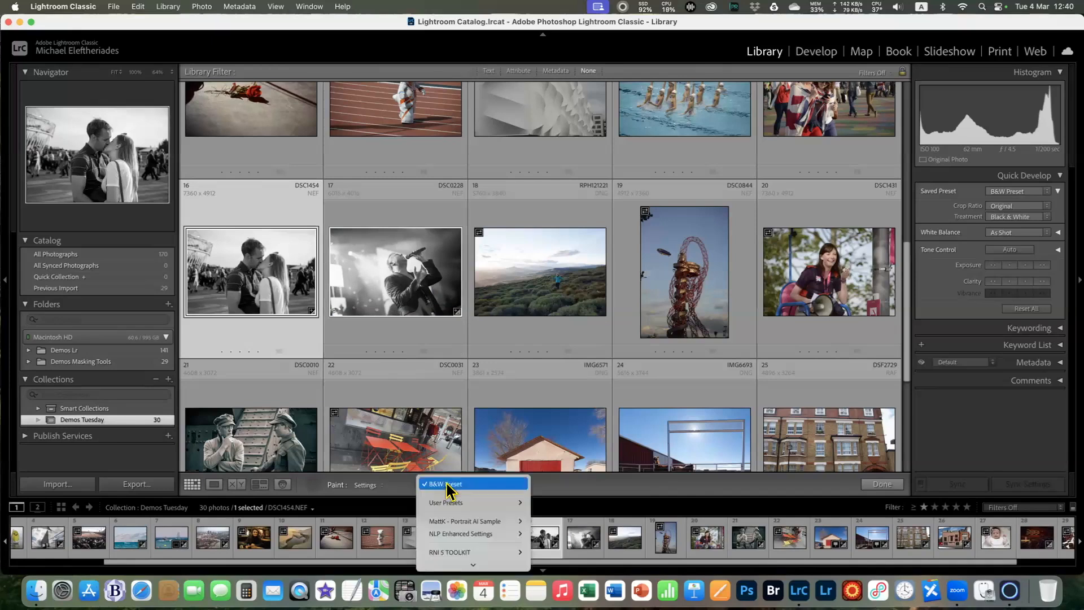
mouse_move(450, 510)
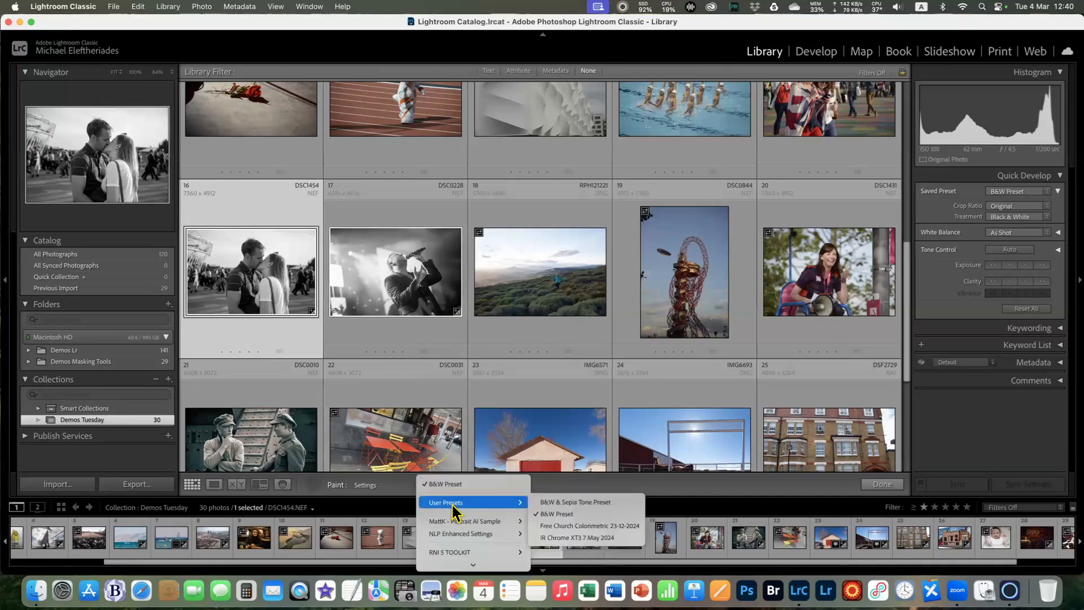
click(600, 502)
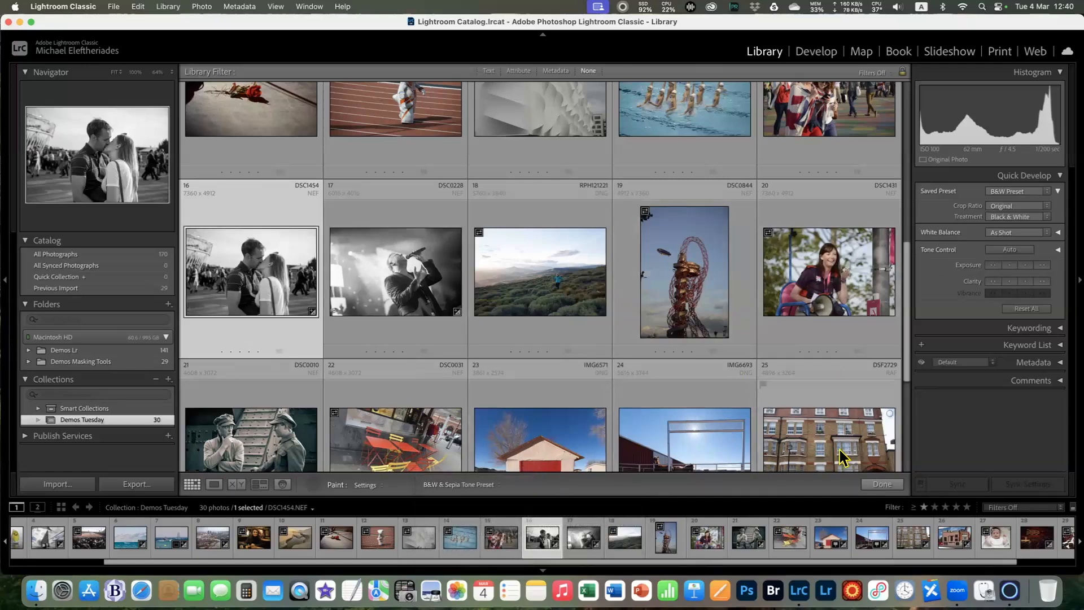
scroll(841, 456, down, 3)
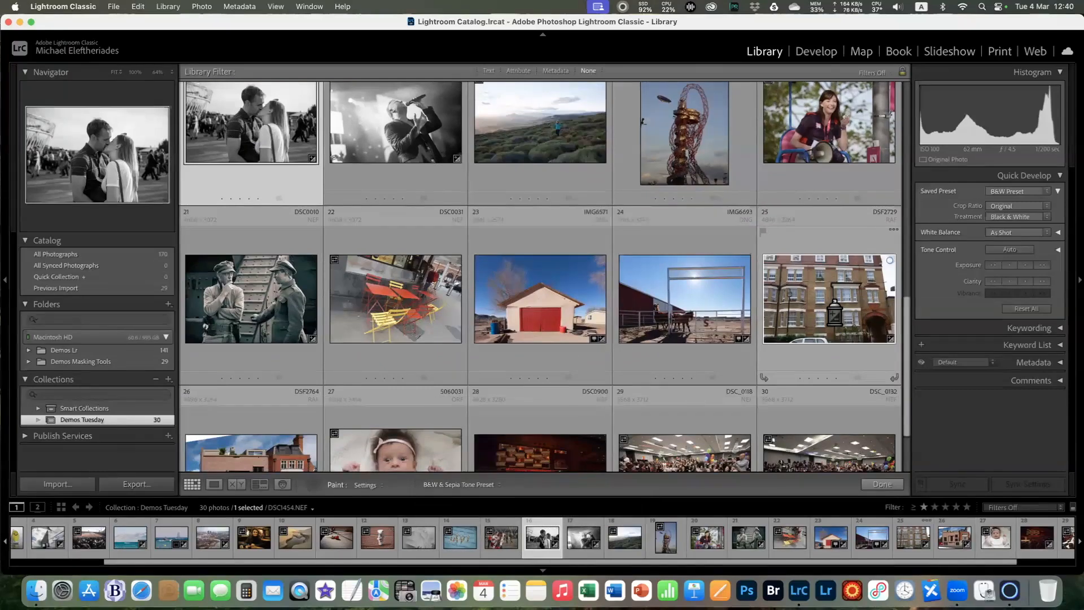
click(834, 316)
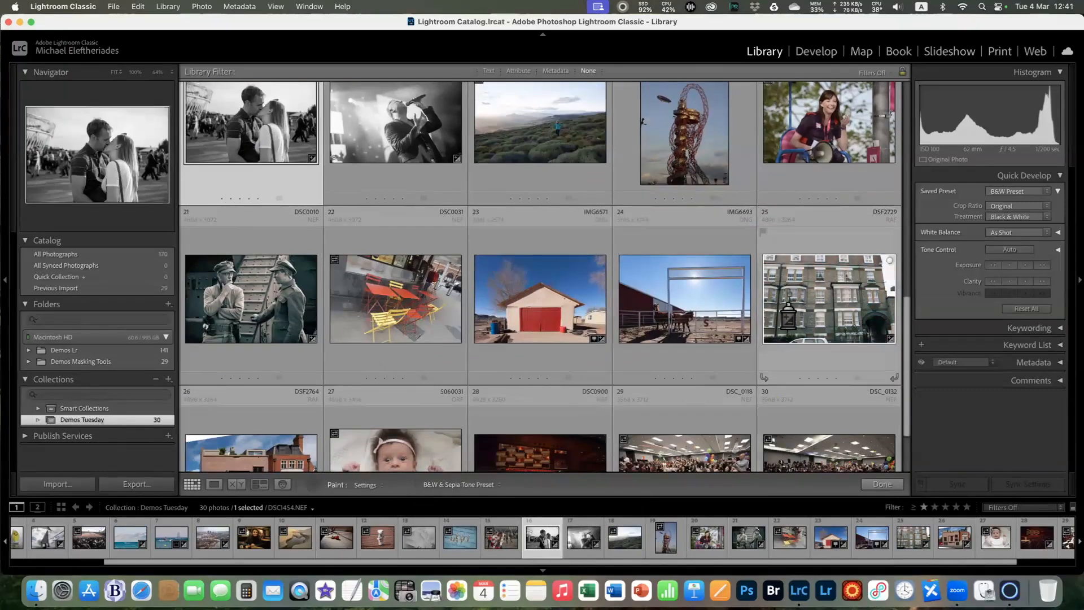
Paint the sepia tone preset onto the rocky pool photo DSC2271 and put the Painter tool away
scroll(427, 343, up, 3)
scroll(427, 342, up, 5)
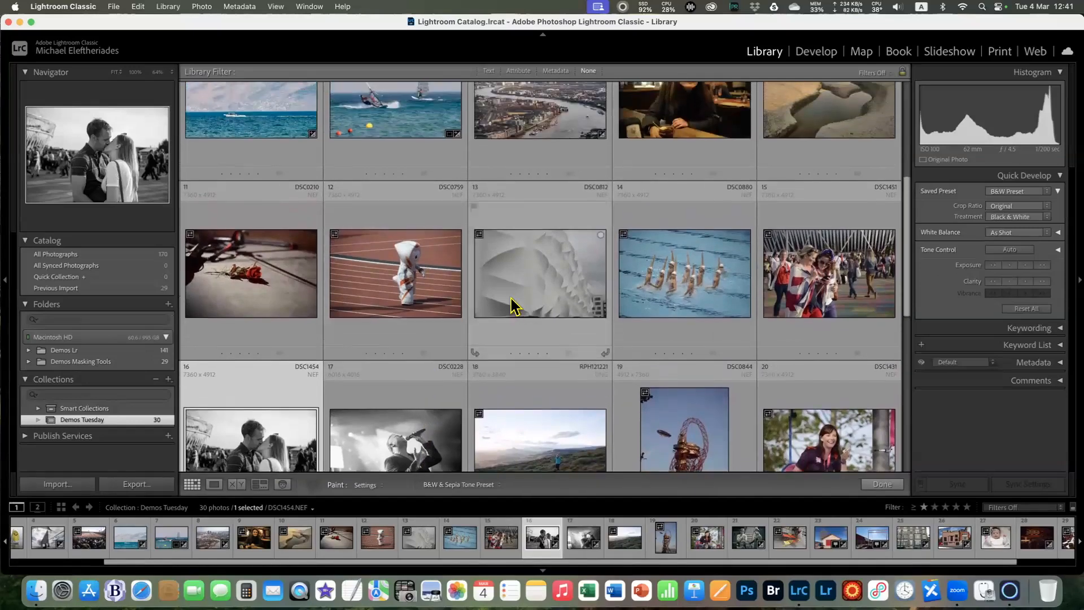
scroll(508, 305, up, 3)
click(823, 250)
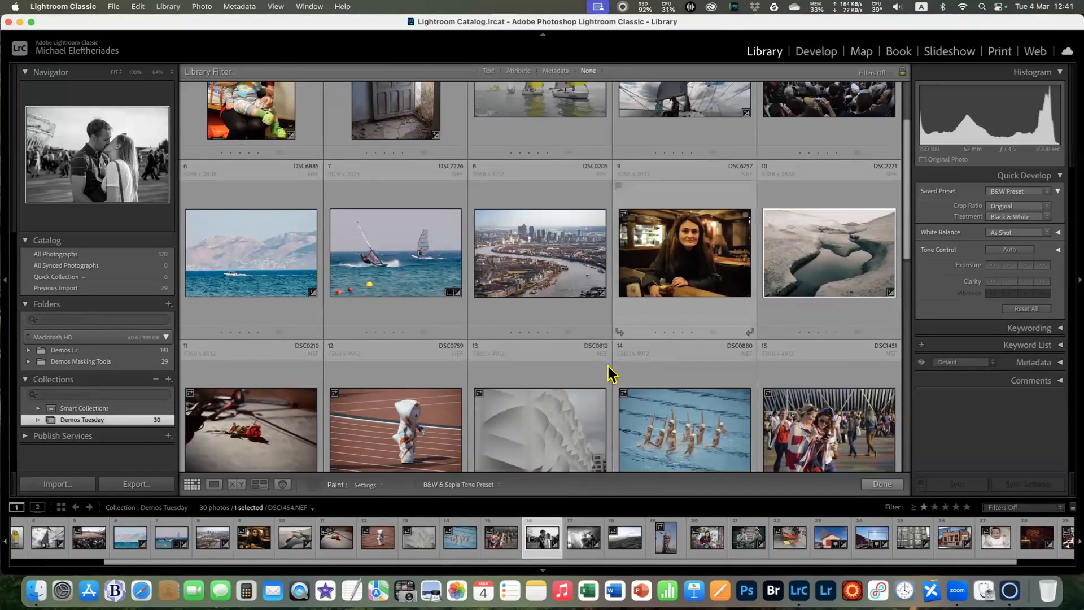
scroll(596, 381, down, 2)
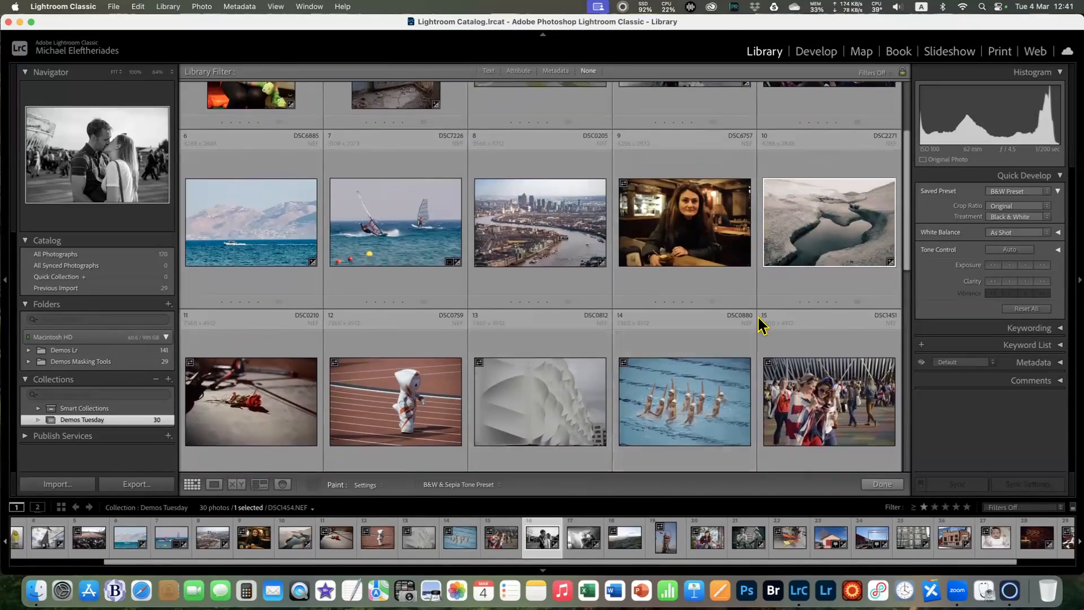
scroll(528, 375, down, 10)
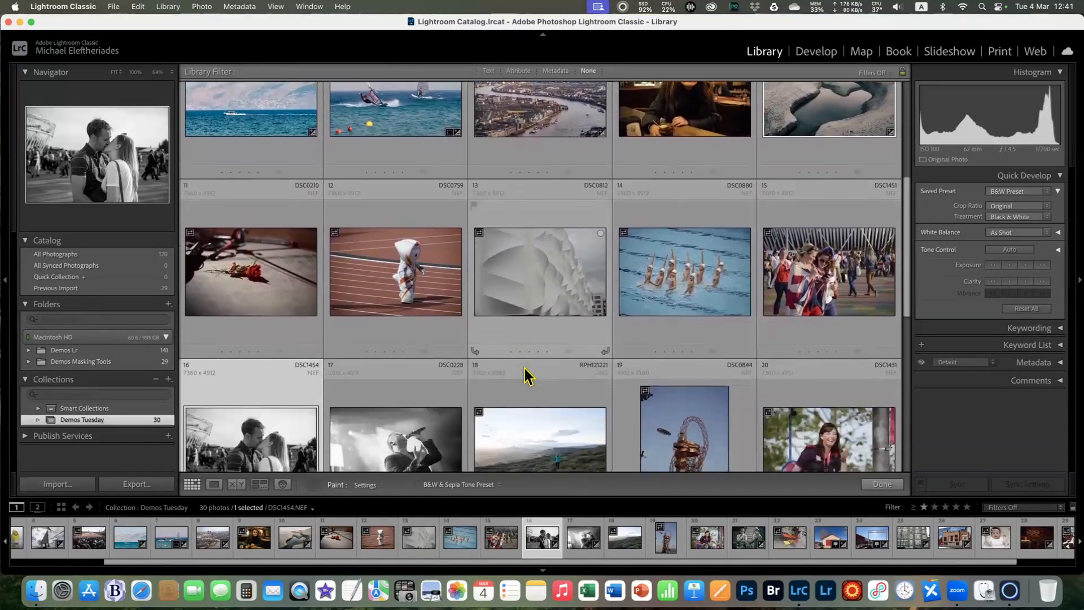
scroll(528, 375, down, 7)
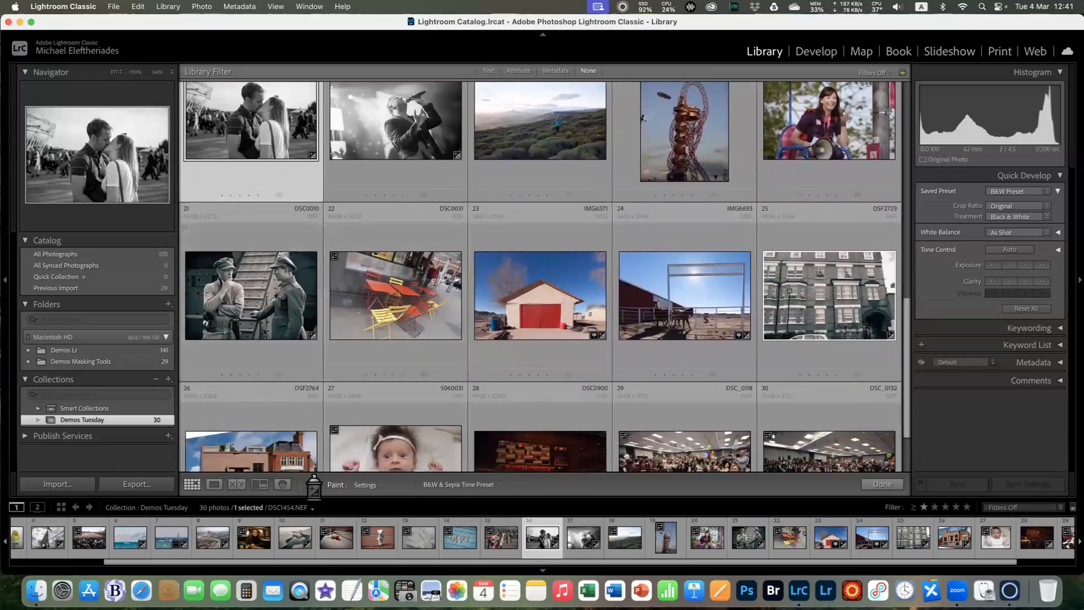
click(312, 484)
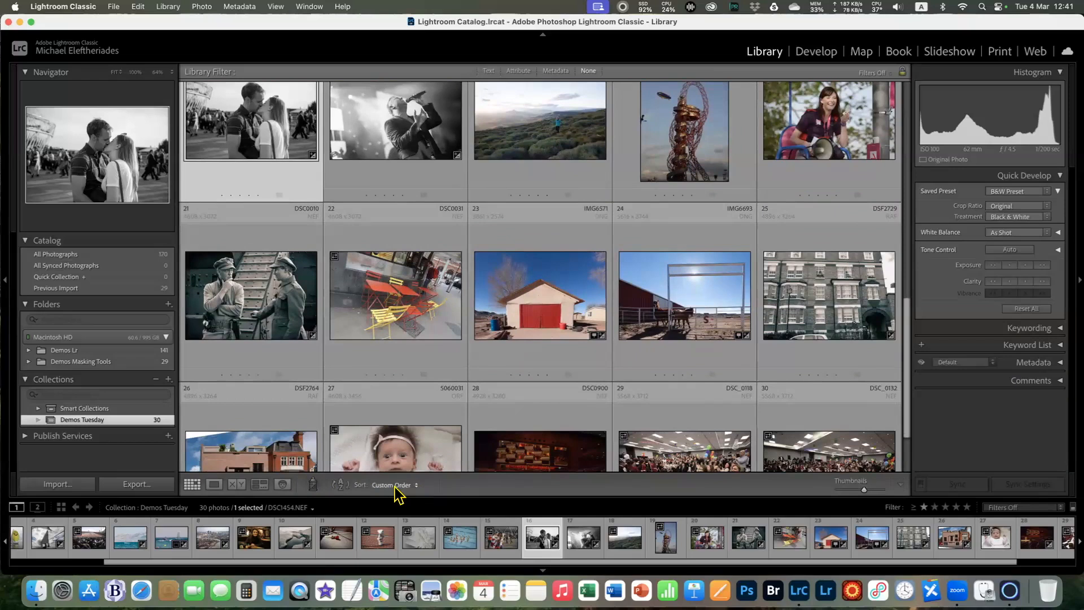
Copy the develop settings of the two uniformed men photo DSC0010, including B&W Mix and Color Grading
right_click(254, 306)
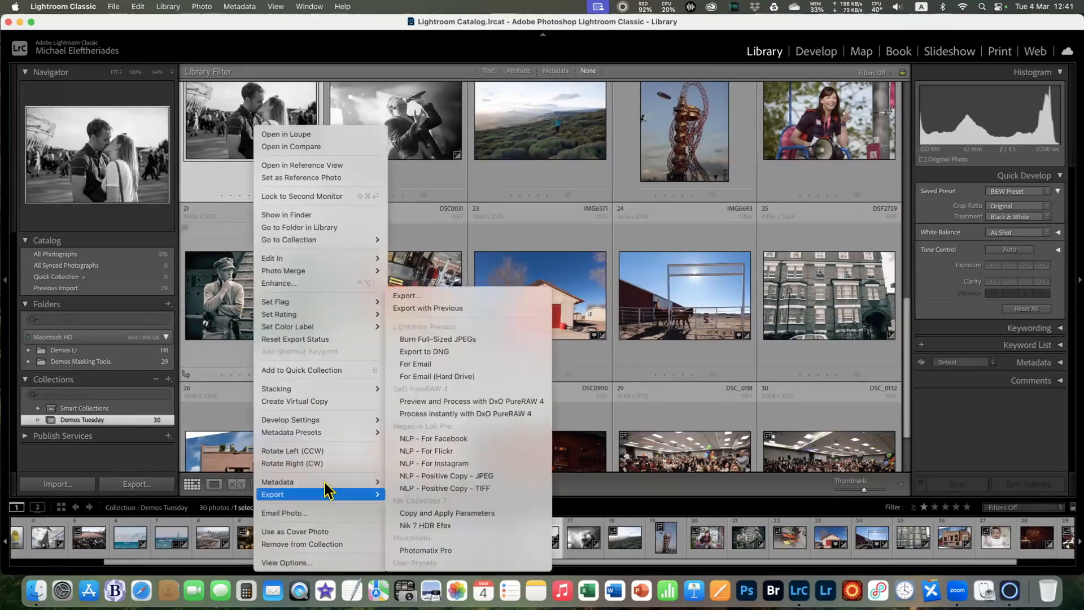
mouse_move(325, 482)
mouse_move(339, 421)
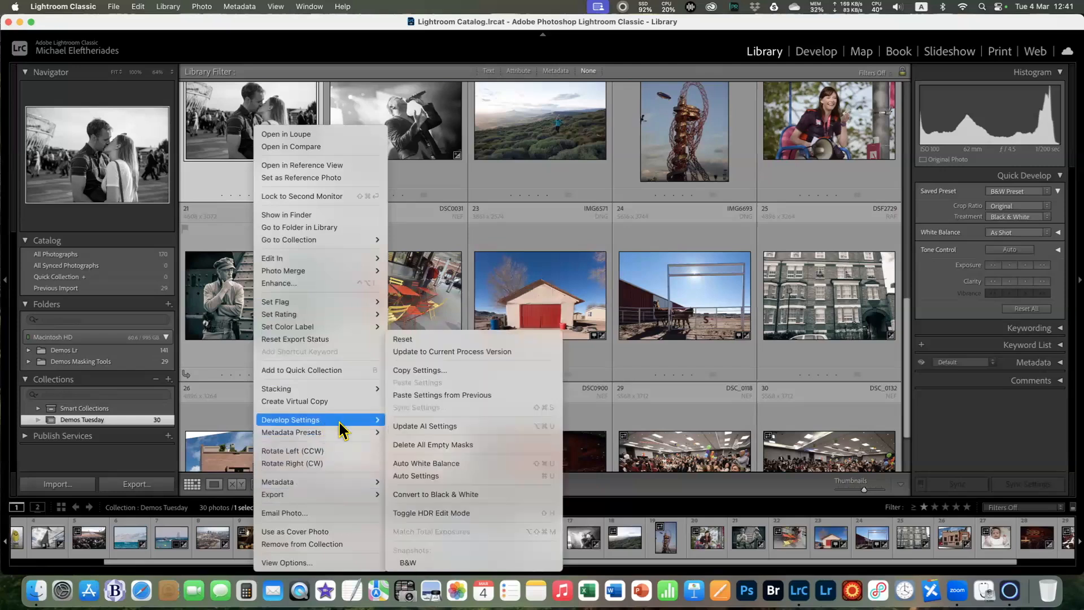
click(435, 371)
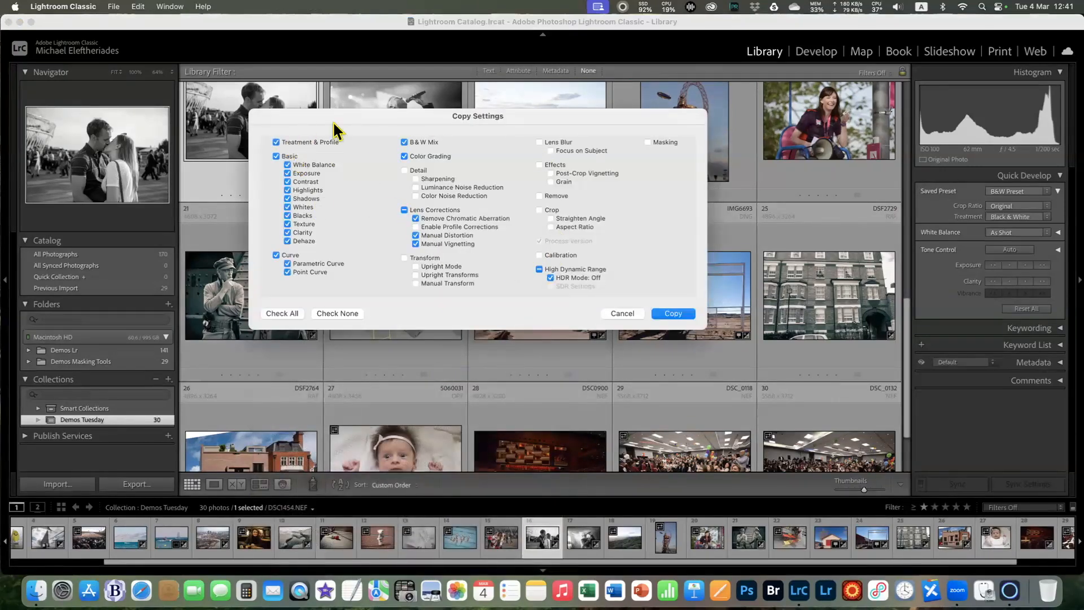
click(673, 314)
Paste the copied develop settings onto the synchronized swimmers photo DSC0880 and undo the paste
scroll(632, 309, up, 5)
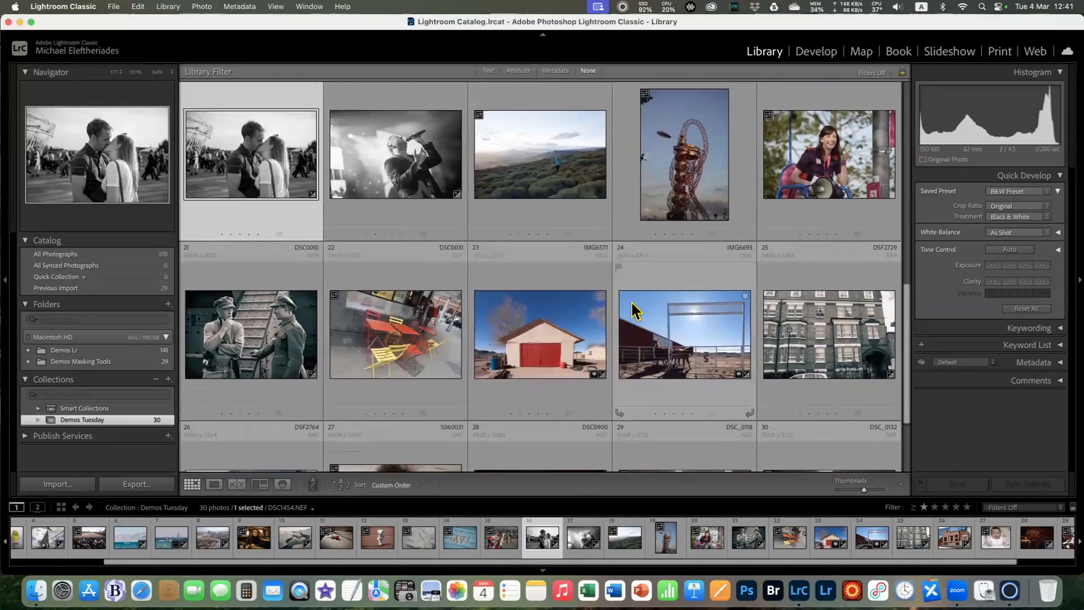
scroll(633, 310, up, 5)
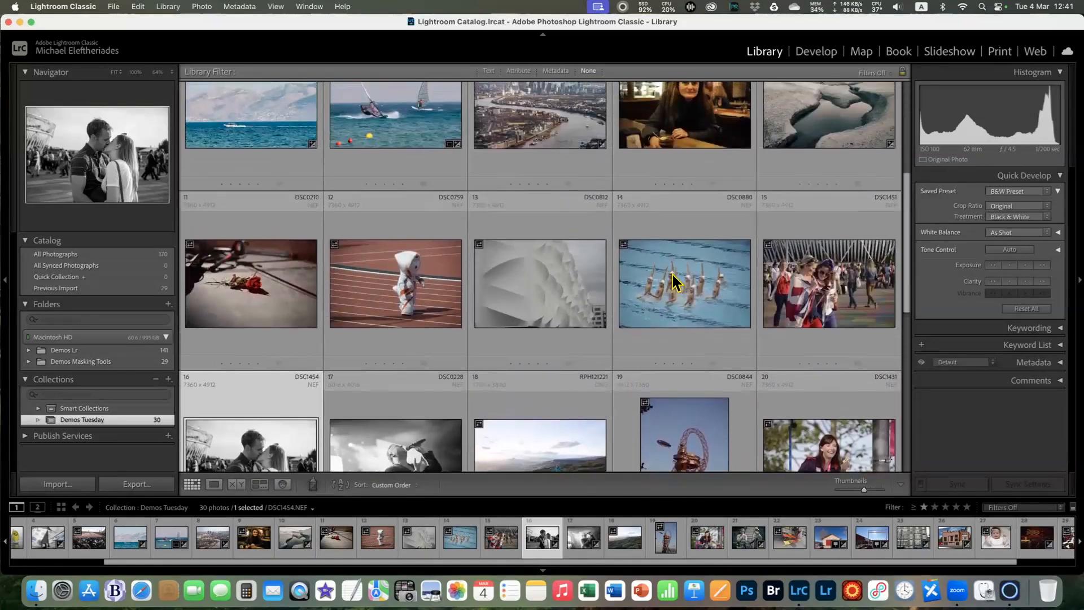
click(673, 282)
right_click(672, 281)
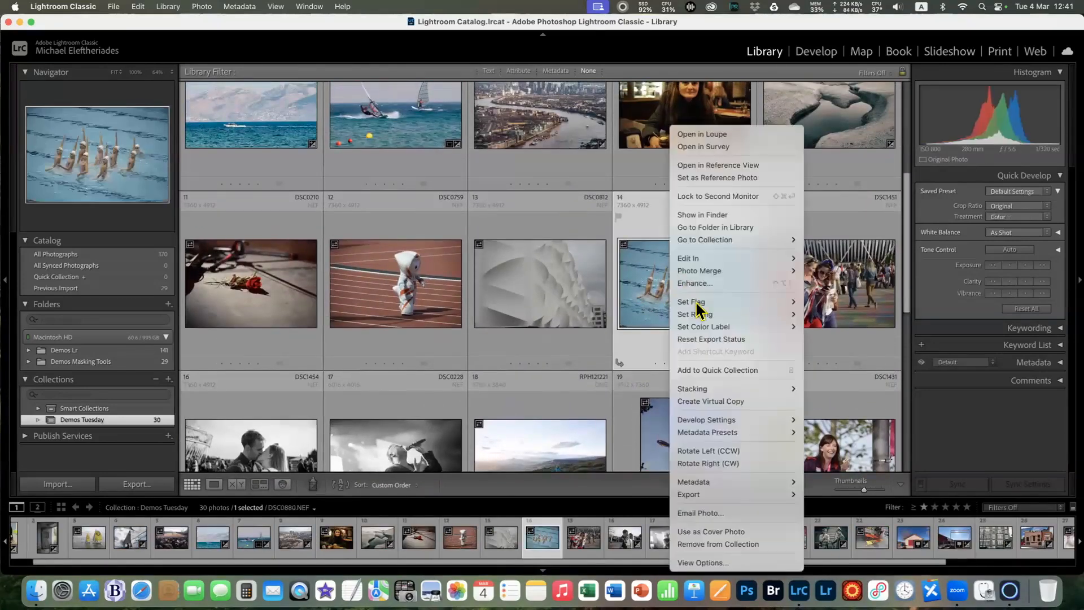
mouse_move(712, 492)
mouse_move(713, 420)
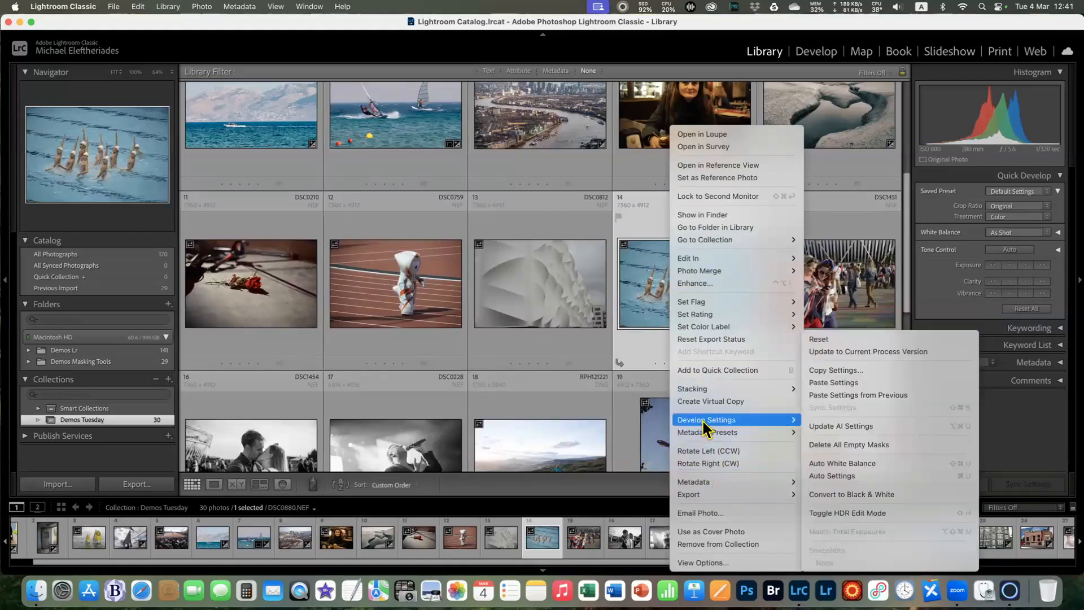
click(859, 382)
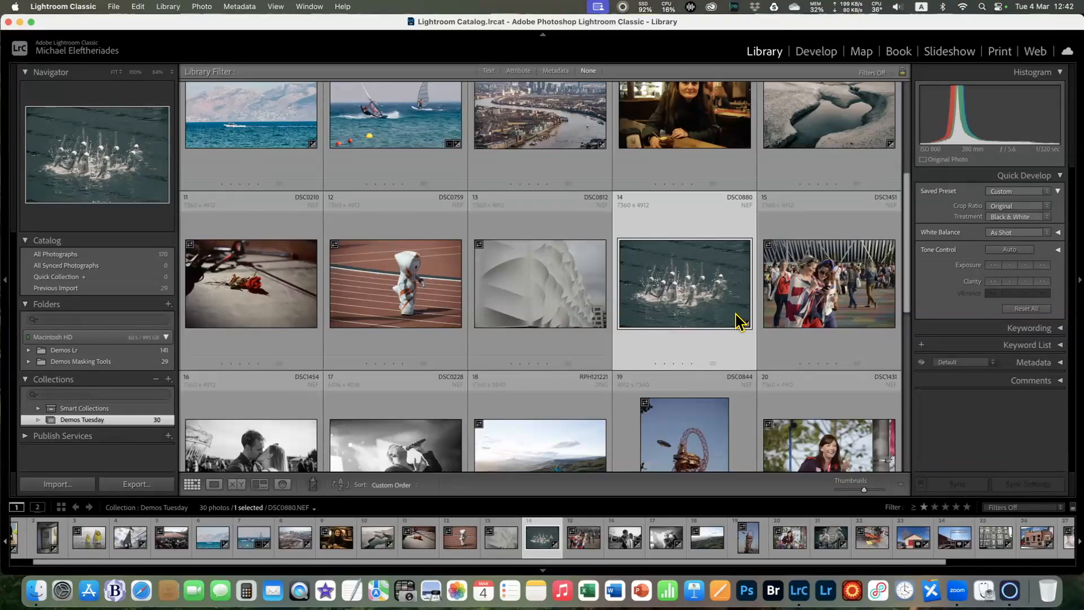
key(cmd+z)
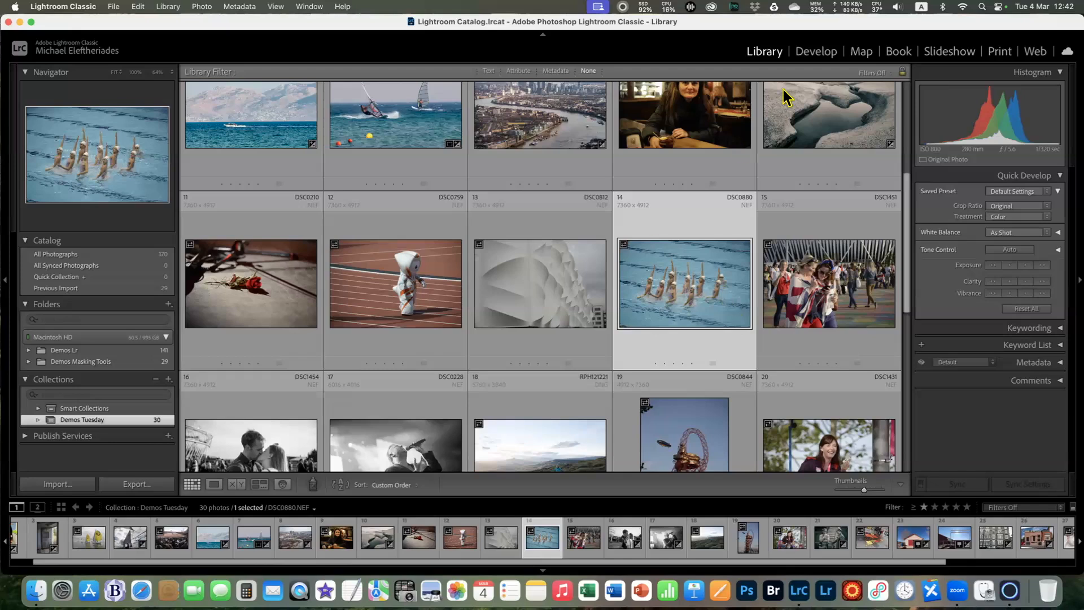
Open the swimmers photo DSC0880 in Develop, fitted to the view, and preview the B&W & Sepia Tone Preset and B&W Preset on it
click(819, 52)
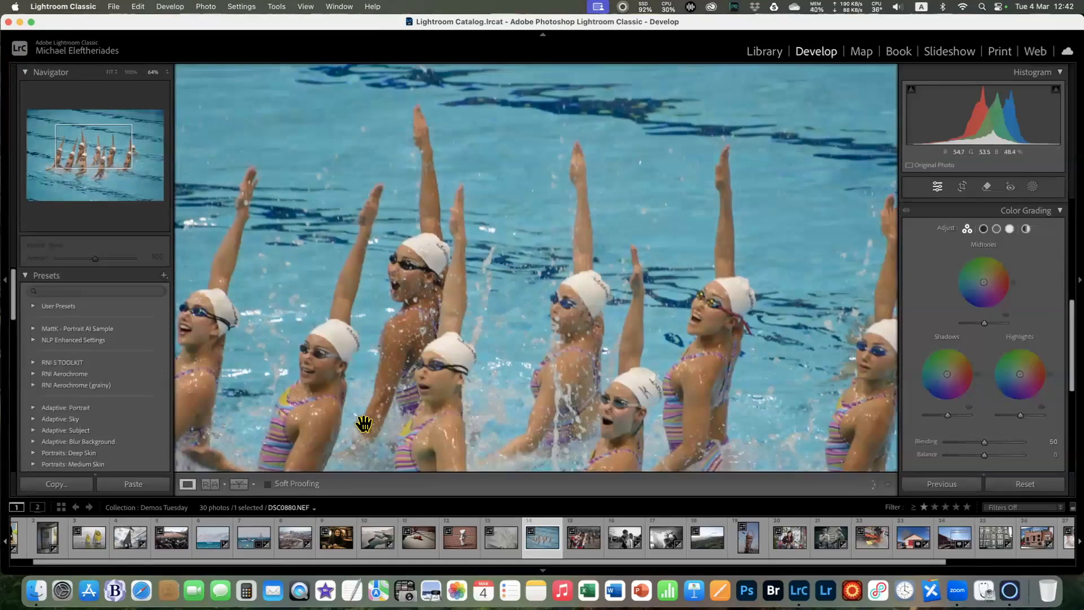
click(111, 73)
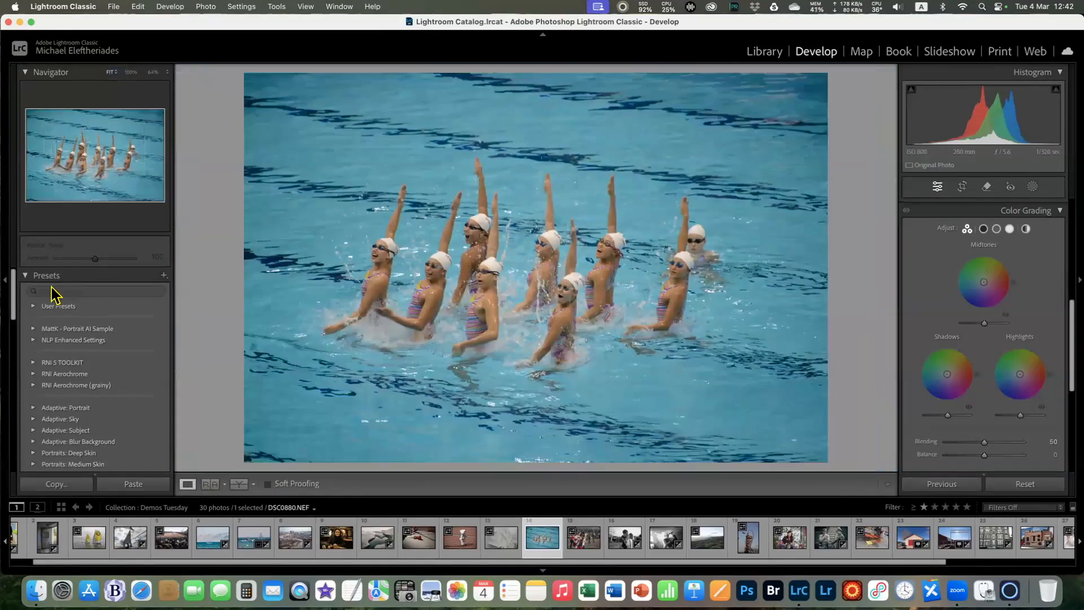
click(34, 306)
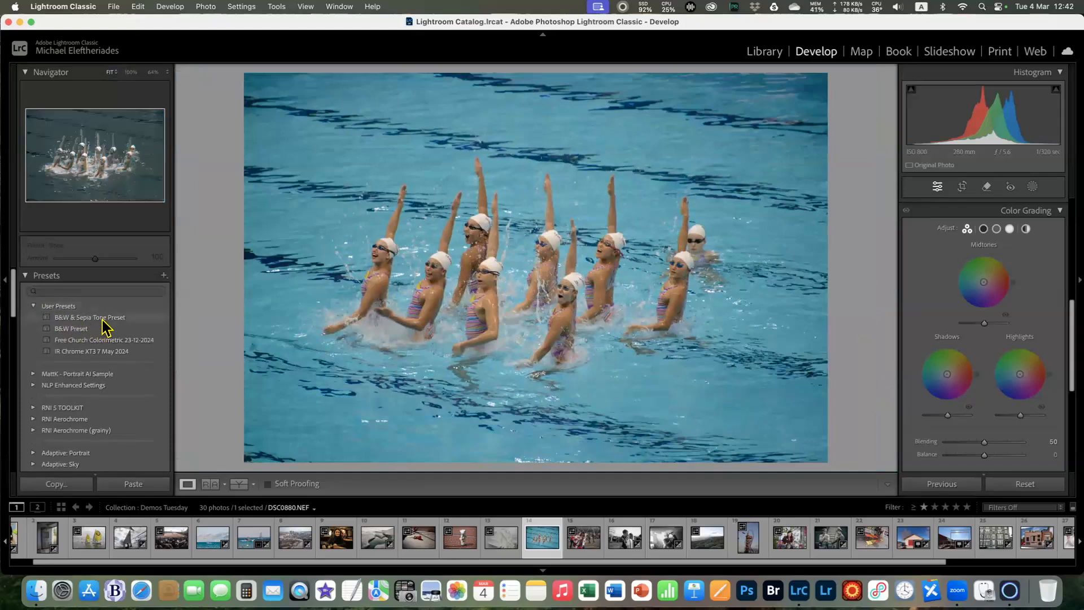
click(103, 319)
click(100, 329)
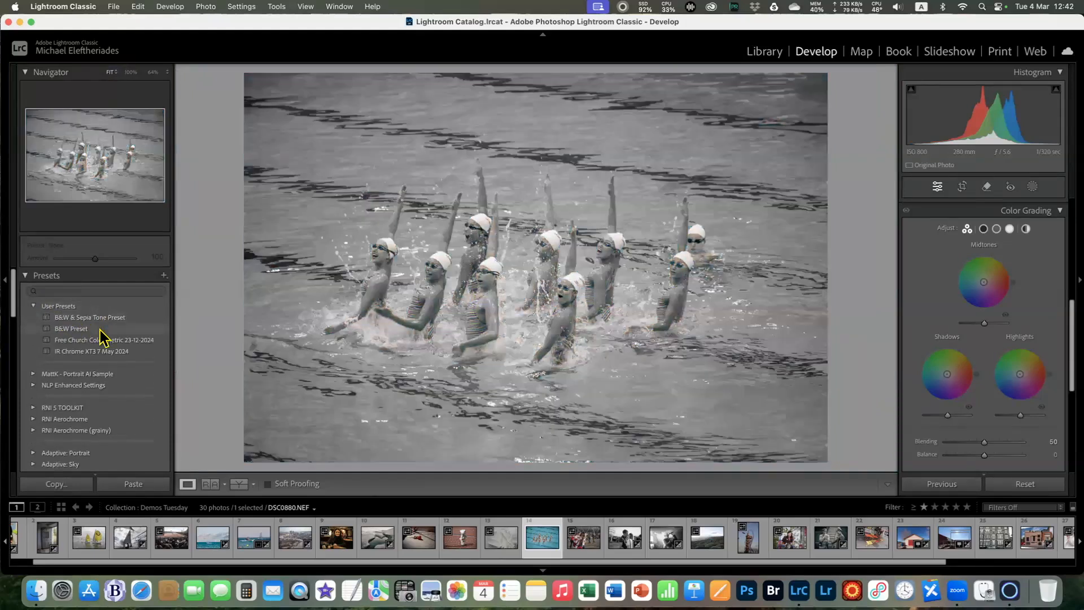
click(100, 320)
click(34, 305)
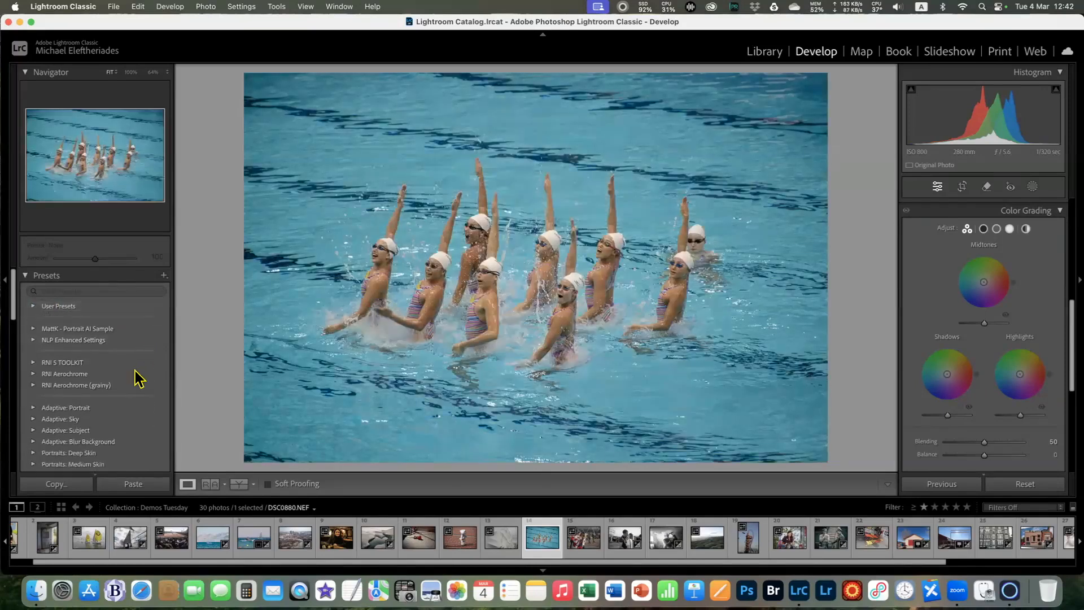
Open the two uniformed men photo DSC0010 in the Before/After Left/Right comparison view
scroll(135, 377, down, 5)
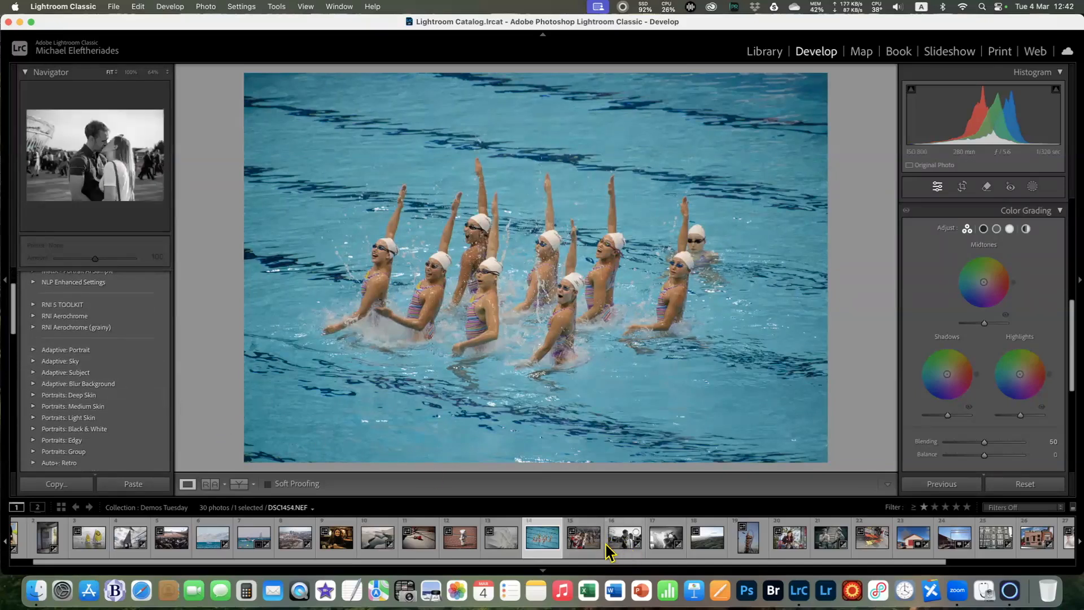
scroll(588, 548, right, 2)
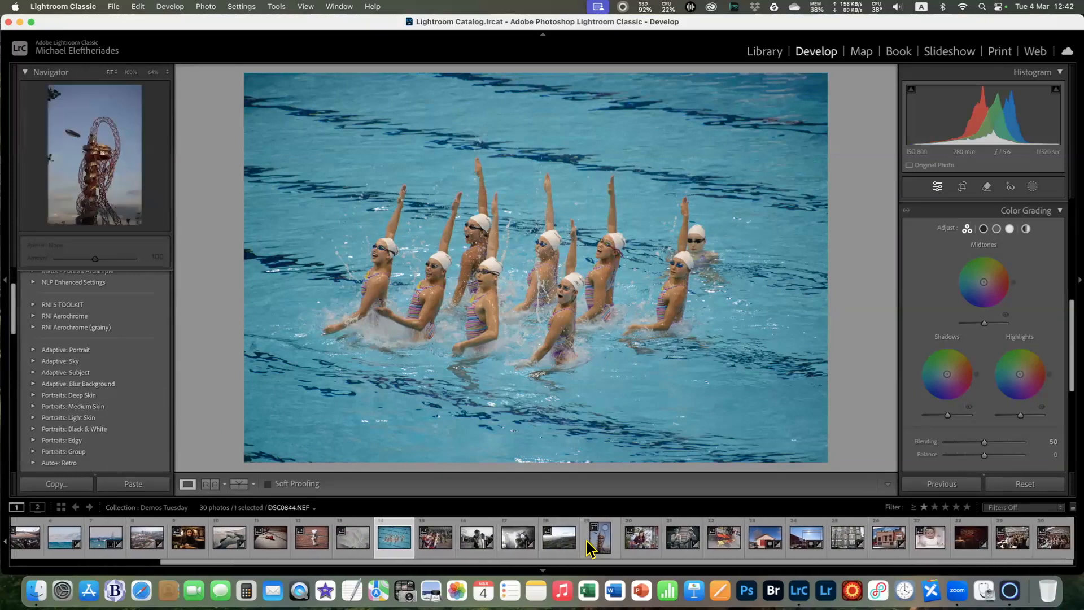
scroll(628, 543, left, 4)
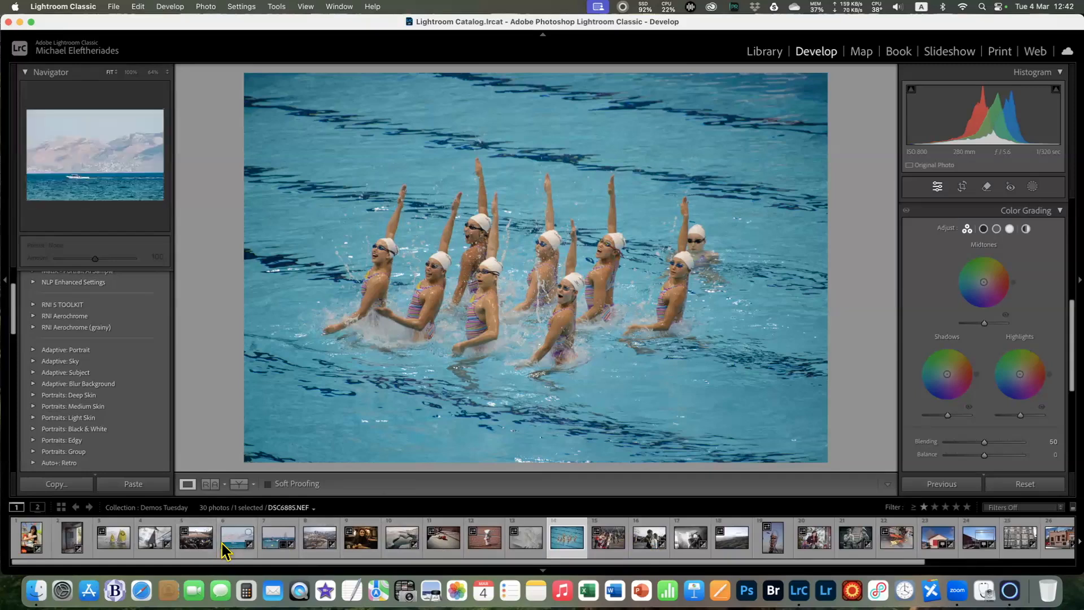
scroll(525, 552, right, 1)
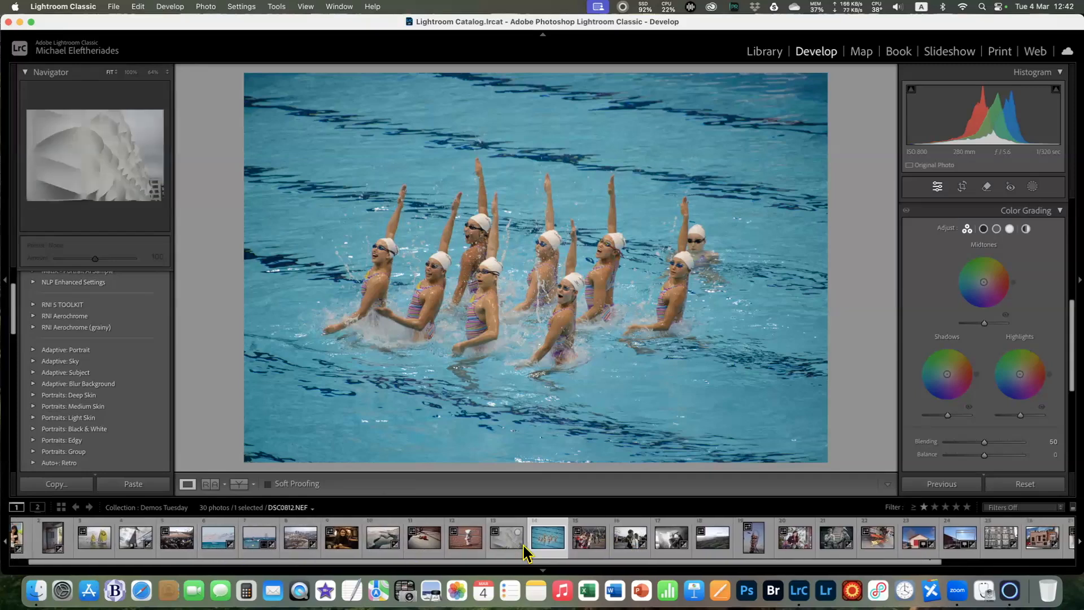
scroll(598, 542, right, 3)
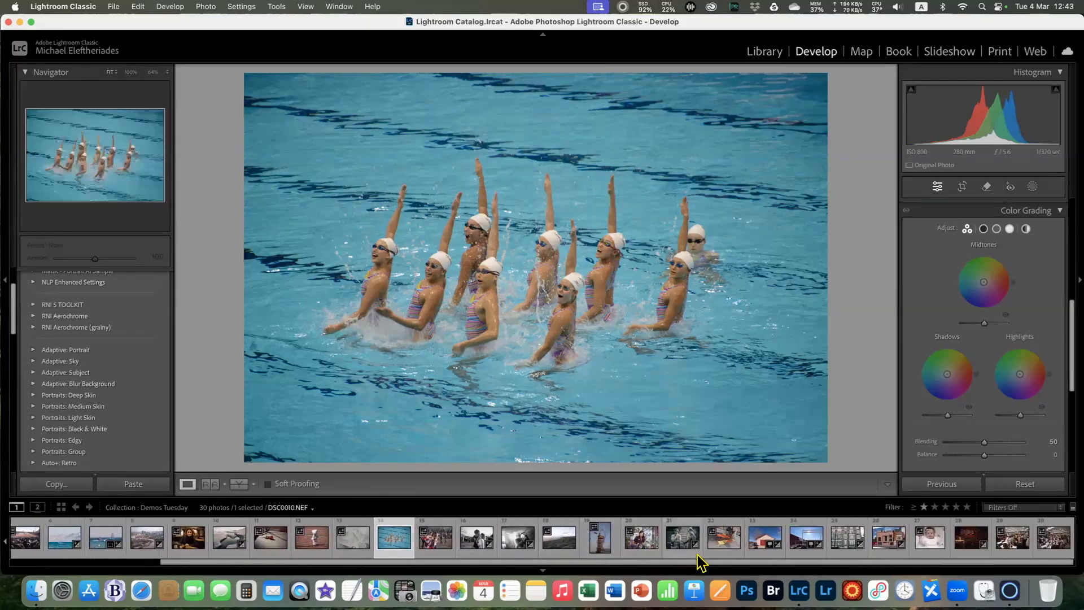
click(675, 541)
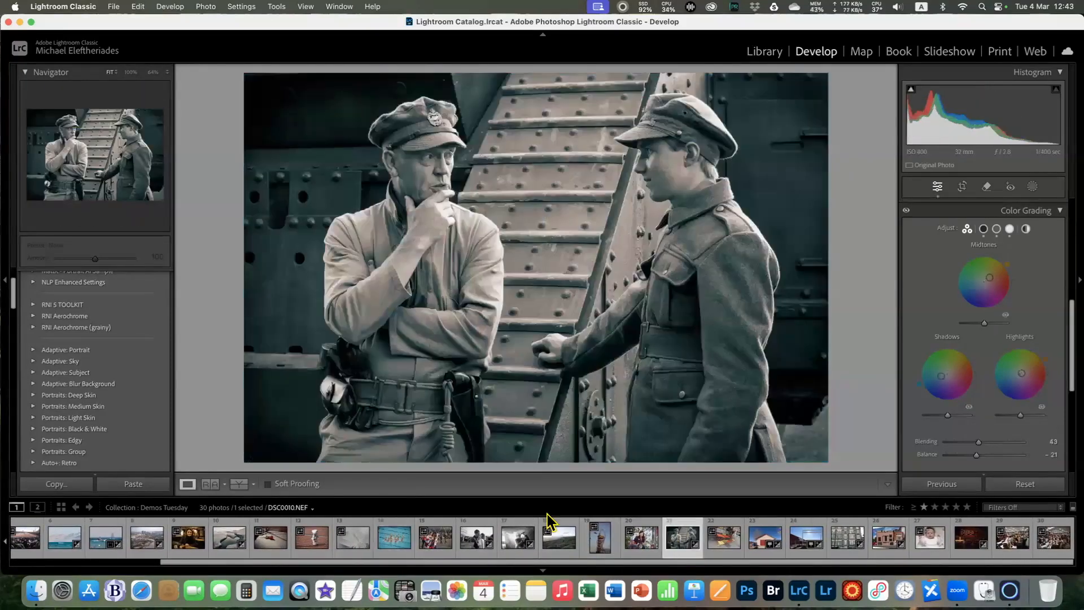
click(254, 484)
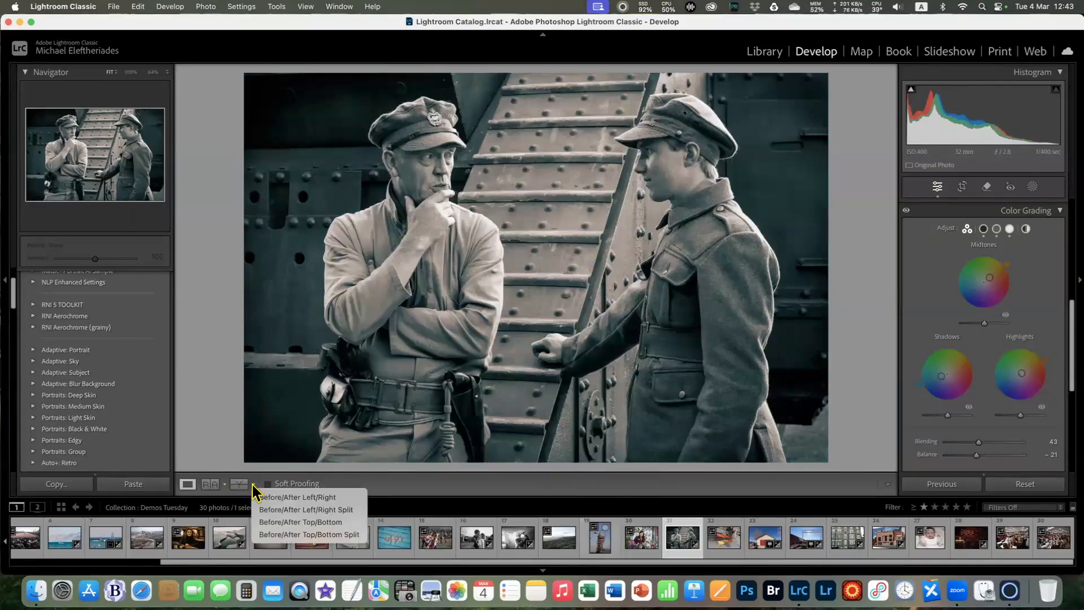
click(279, 499)
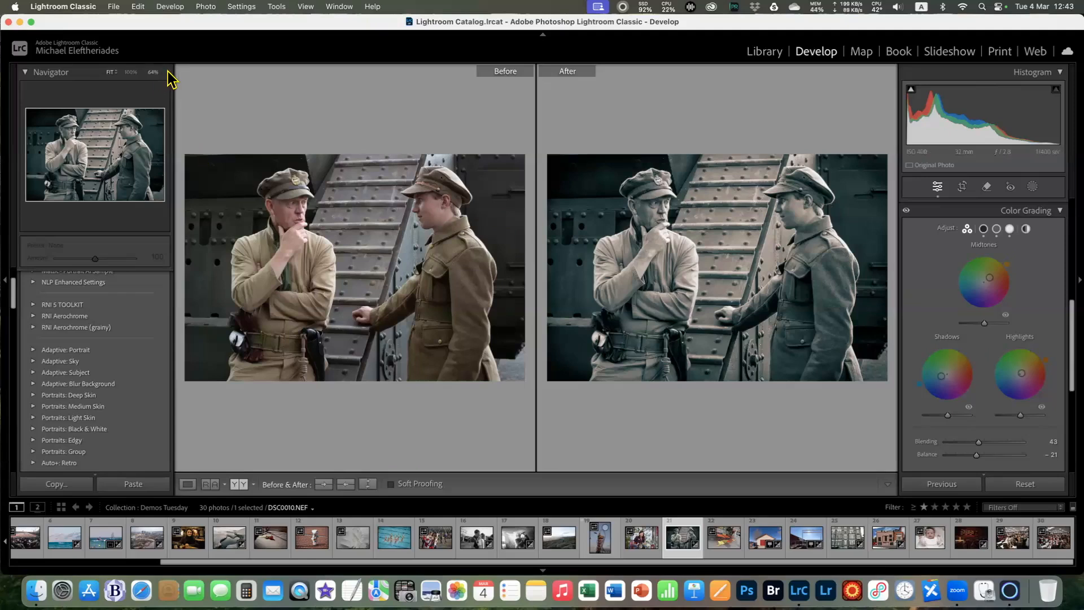
Compare the before and after versions of the uniformed men at several zoom levels, ending at 33.3% with both men framed
click(157, 72)
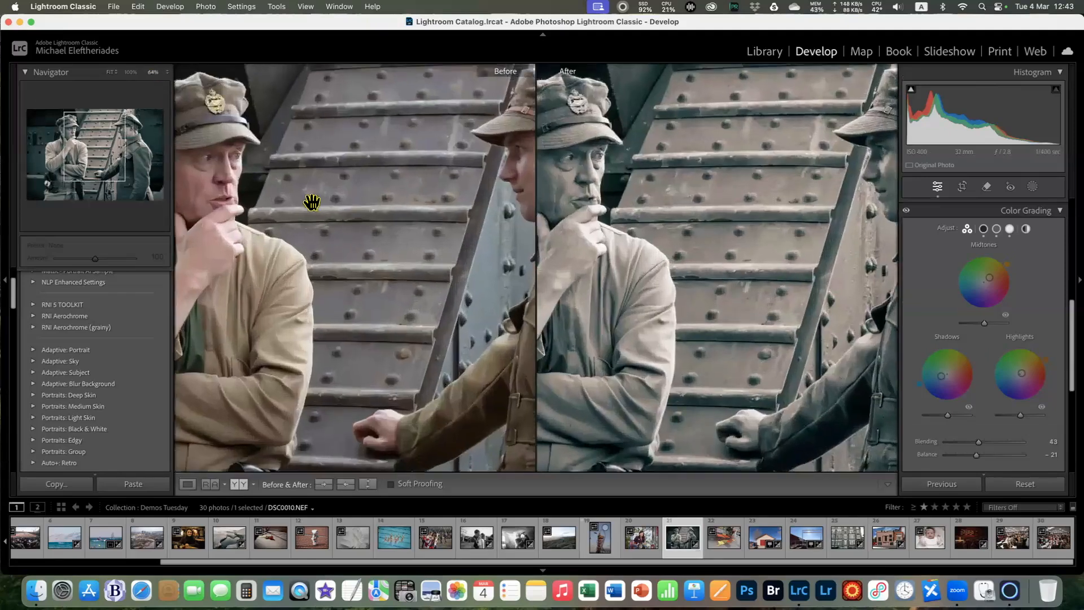
drag(314, 215, 452, 220)
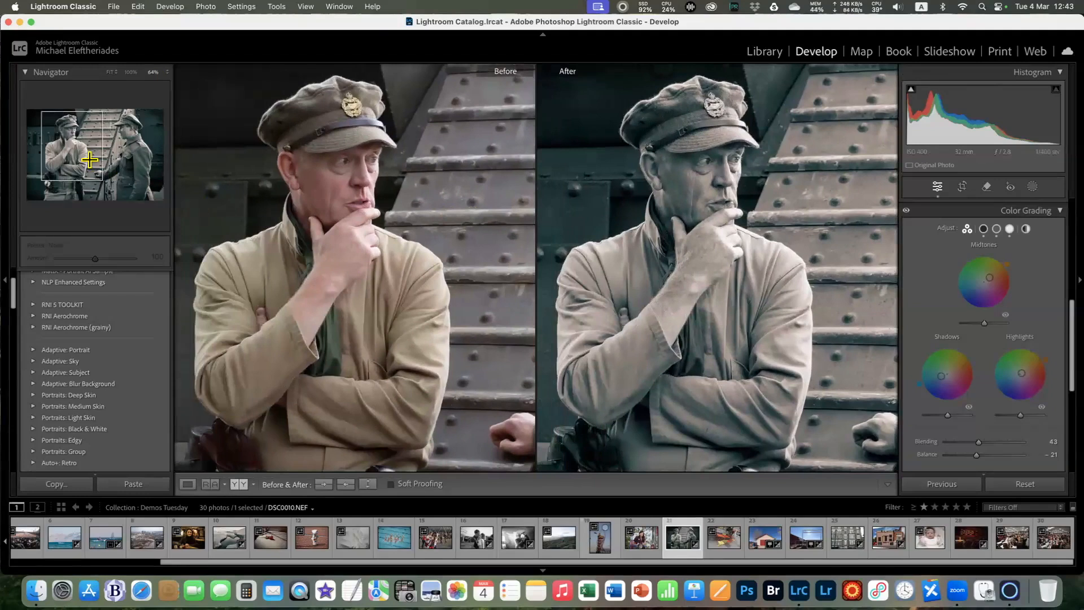
click(166, 72)
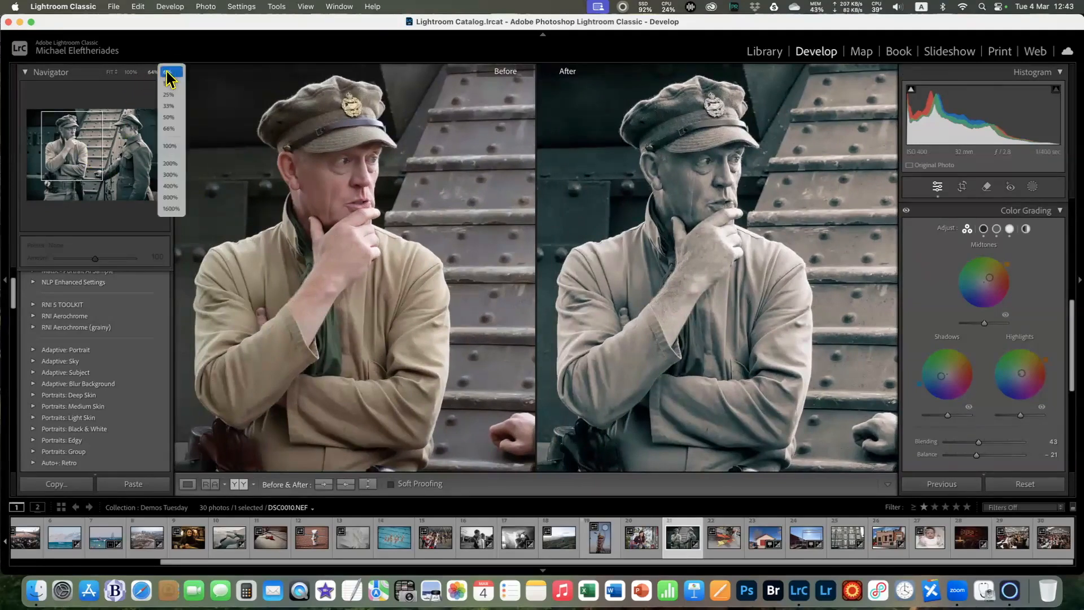
click(176, 130)
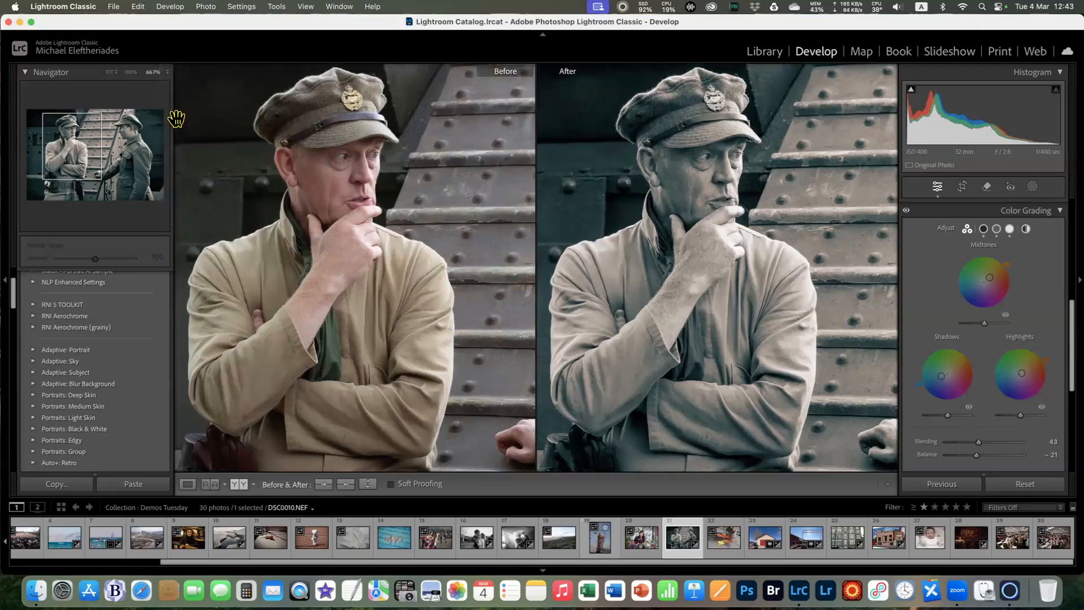
click(167, 73)
click(176, 65)
click(167, 72)
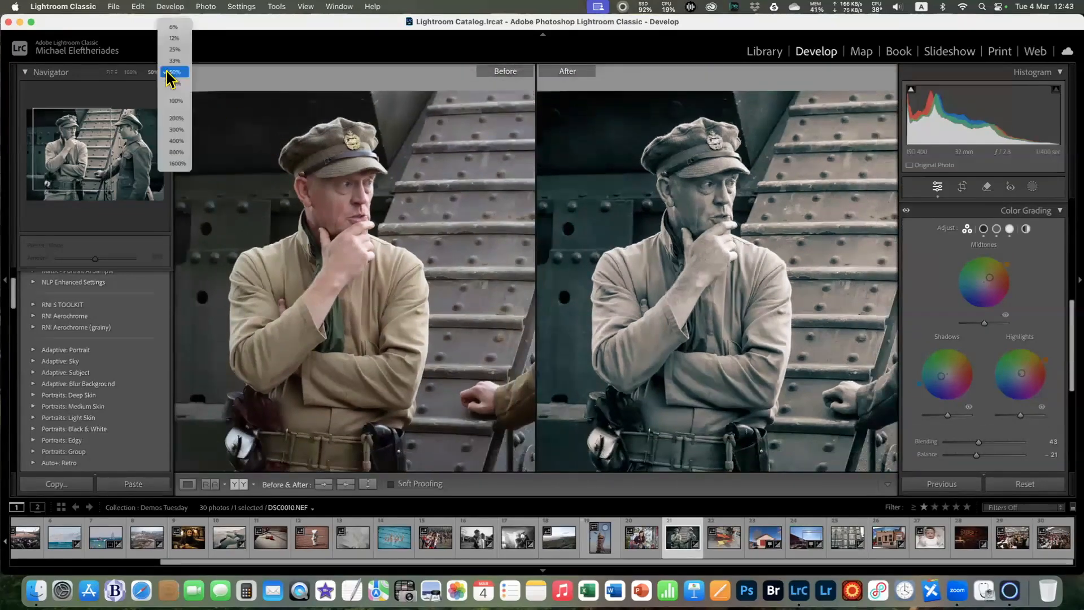
click(174, 60)
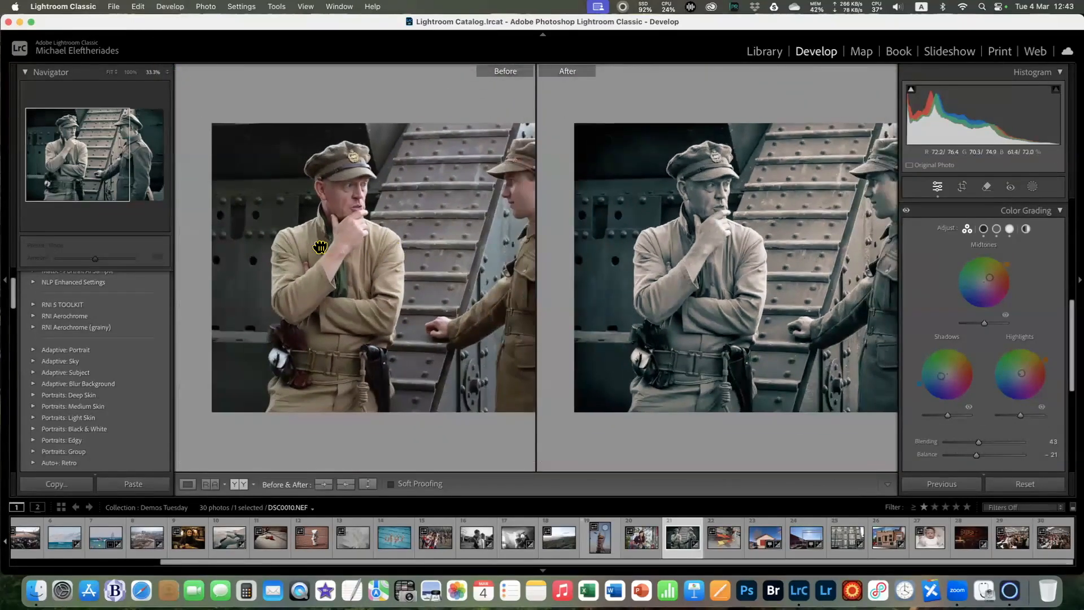
drag(320, 248, 301, 243)
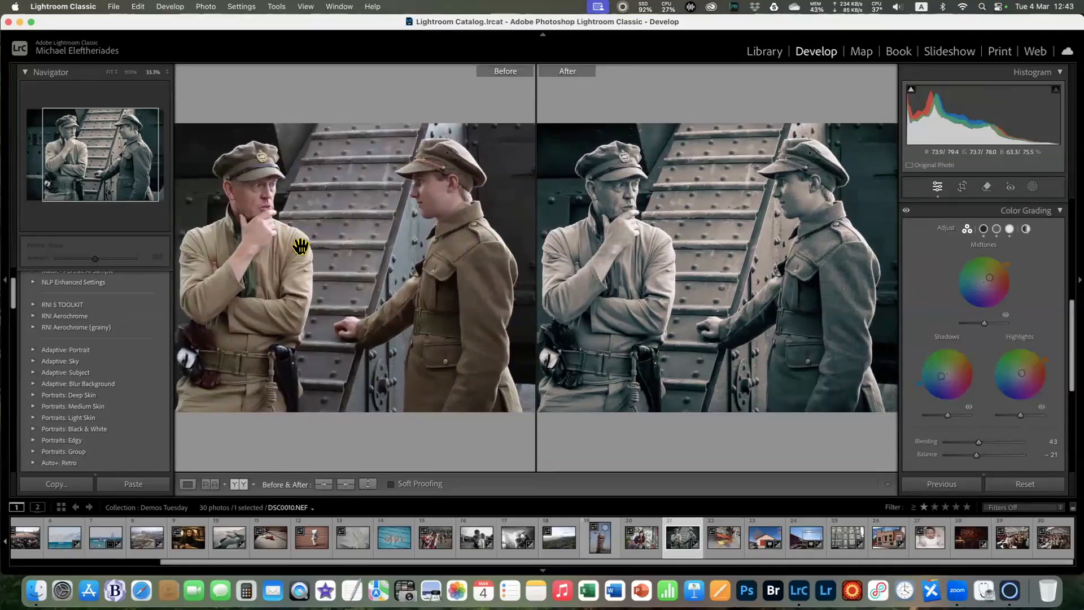
Collapse the presets and review the uniformed men photo's edit history, previewing the grain, vignette, gray level and black-and-white stages back to import
scroll(145, 368, up, 3)
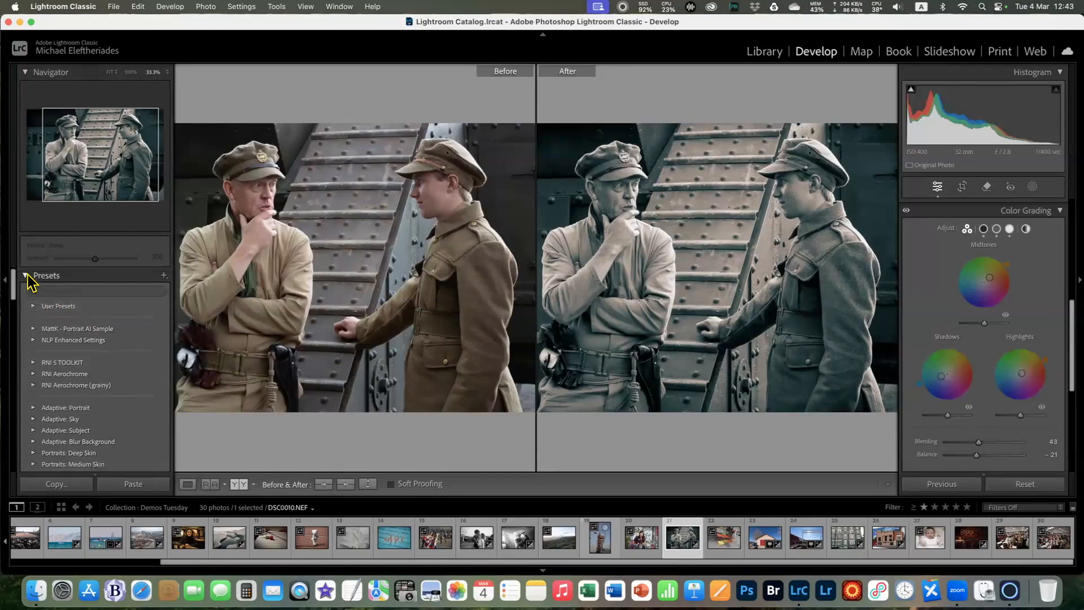
click(26, 276)
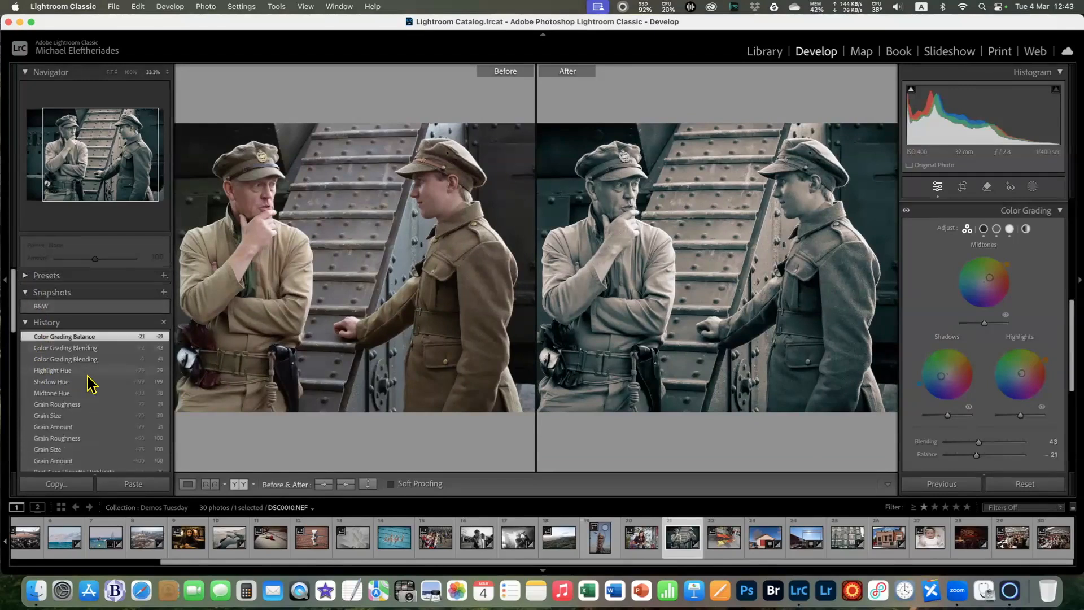
scroll(87, 390, down, 5)
click(95, 446)
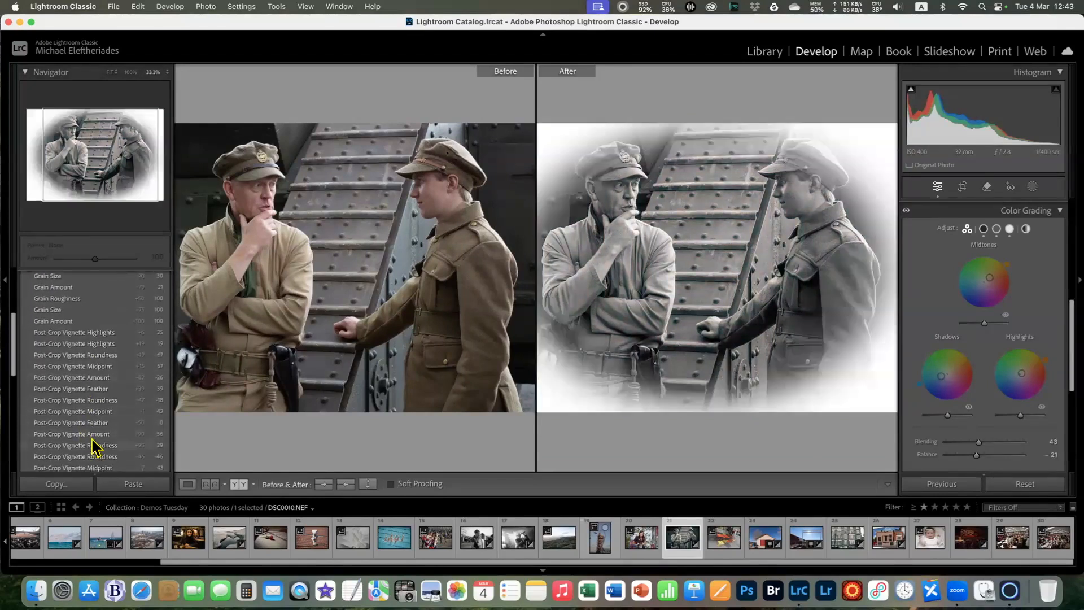
scroll(90, 373, up, 5)
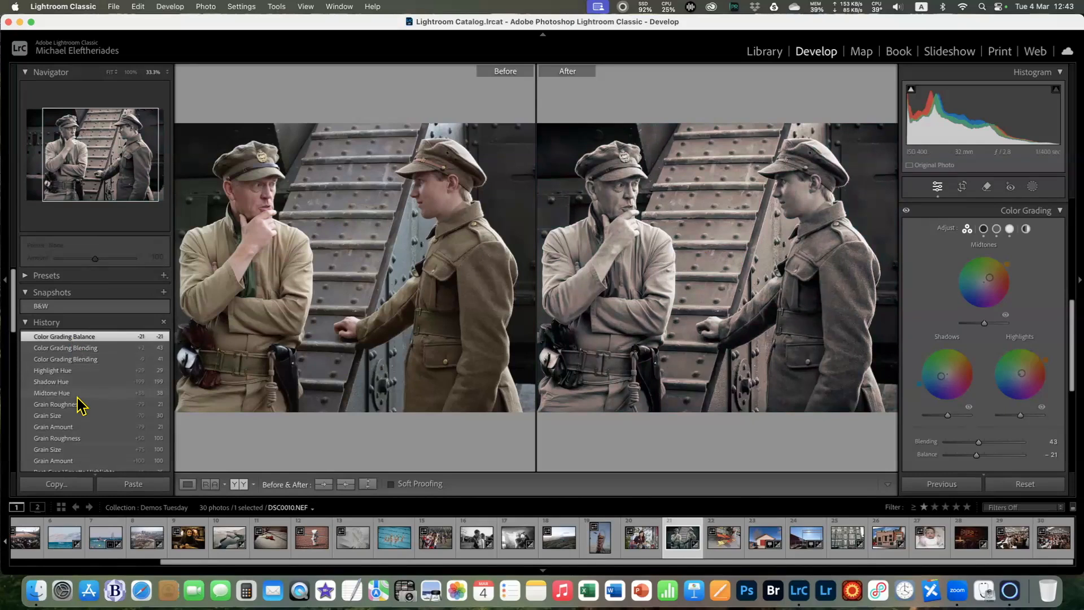
scroll(77, 398, down, 10)
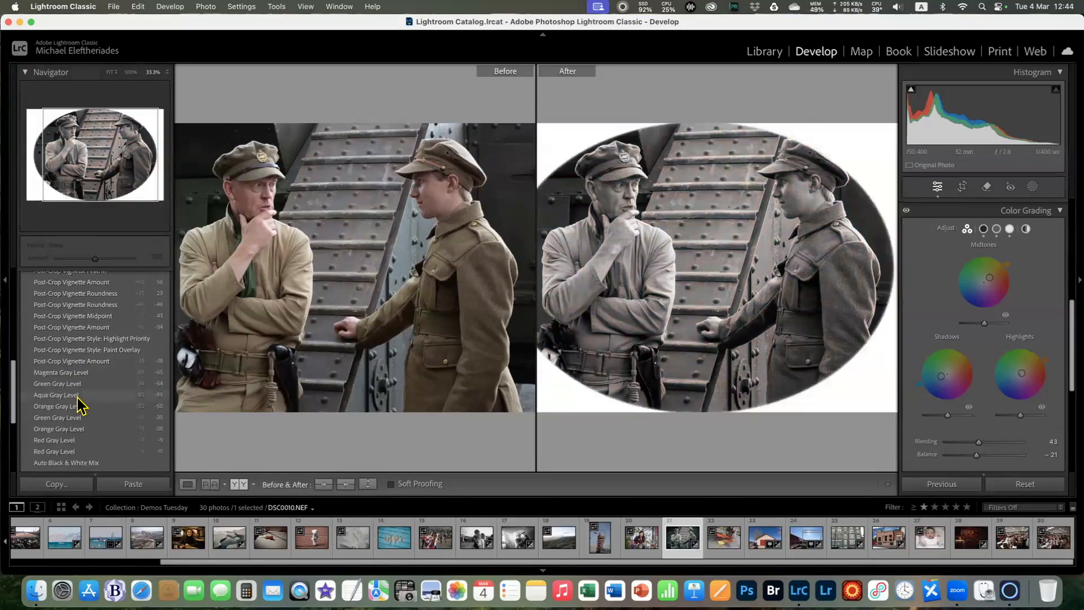
scroll(79, 406, down, 5)
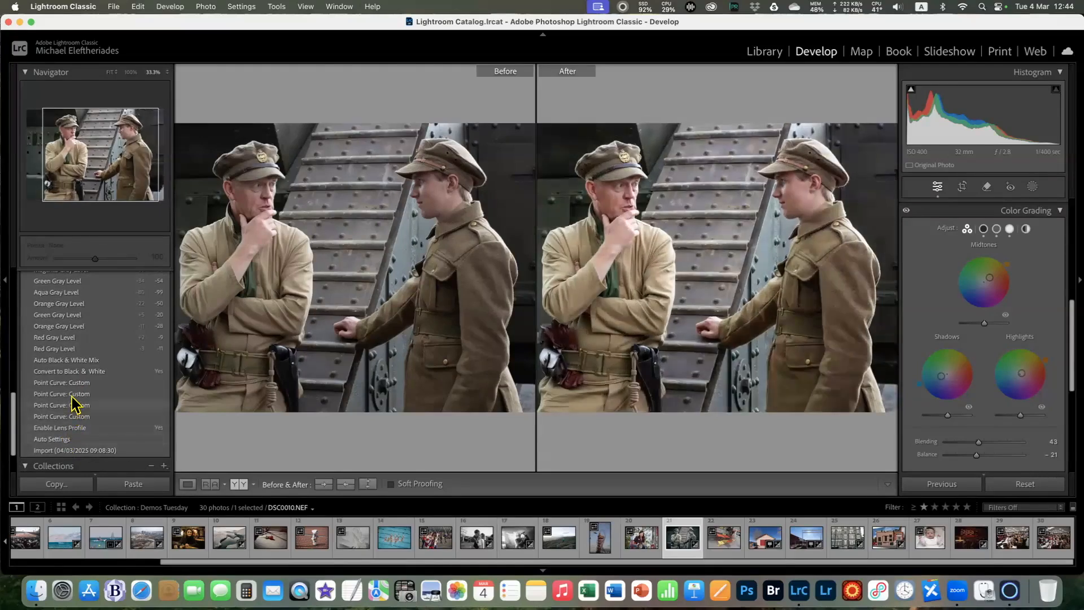
scroll(73, 400, up, 3)
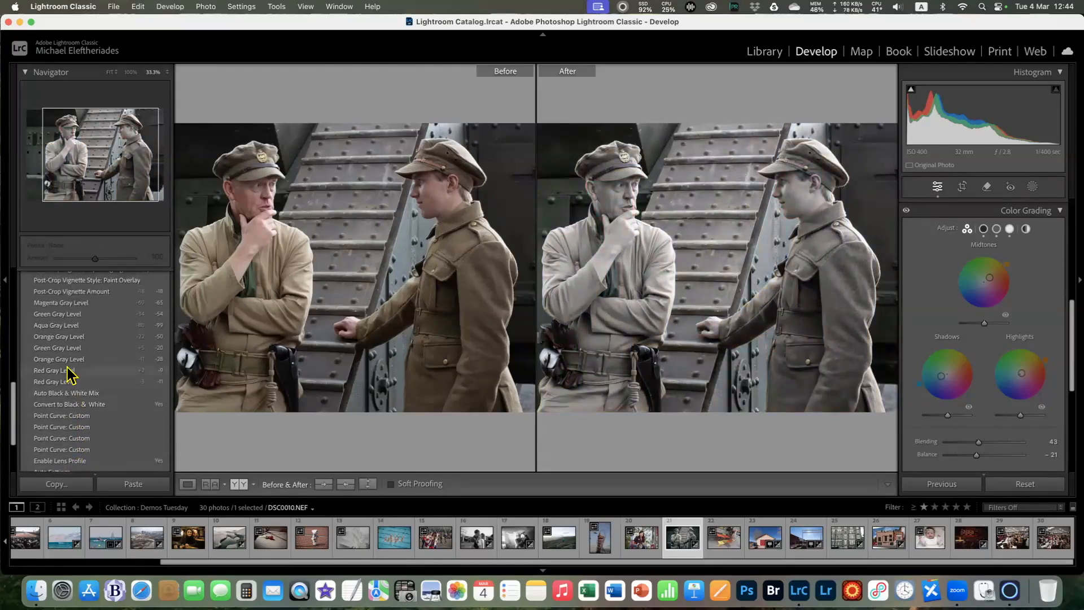
scroll(72, 364, up, 8)
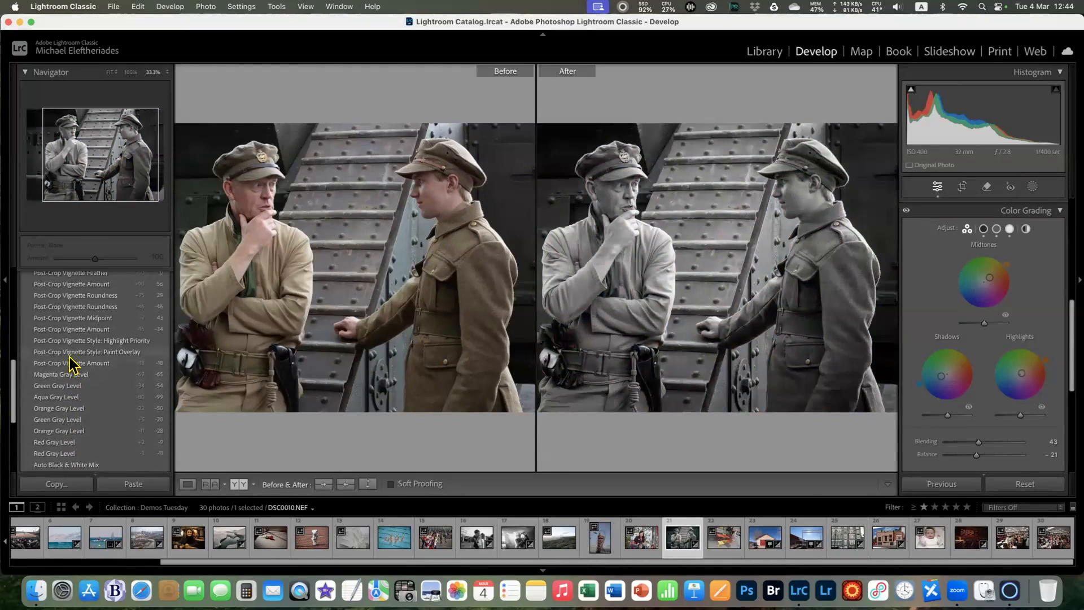
scroll(72, 365, up, 5)
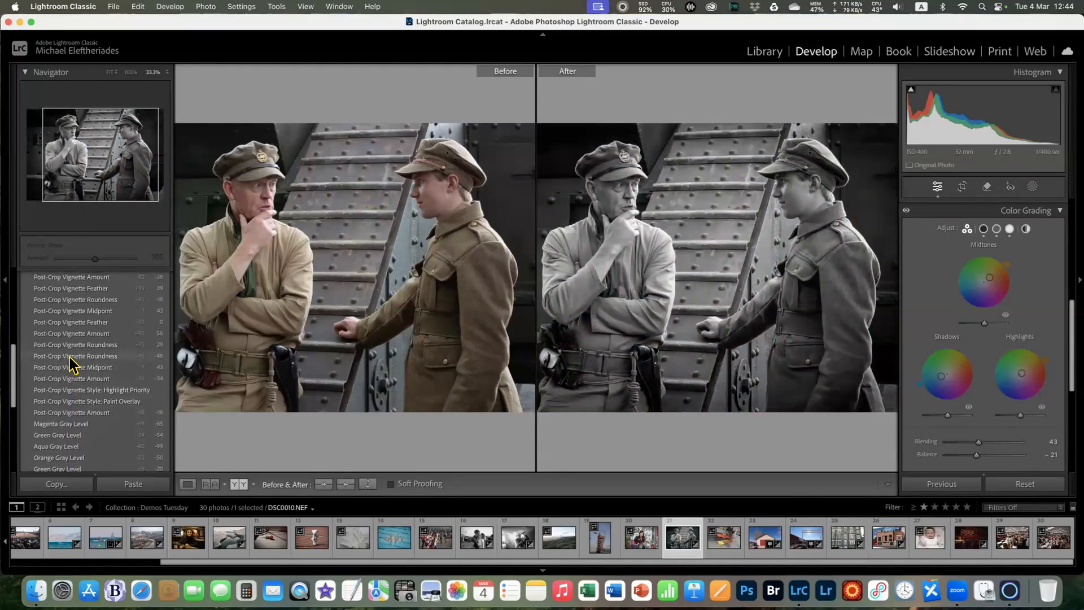
Copy the settings of several Post-Crop Vignette Highlights and Grain history states of the uniformed men photo into the Before image
scroll(72, 364, up, 4)
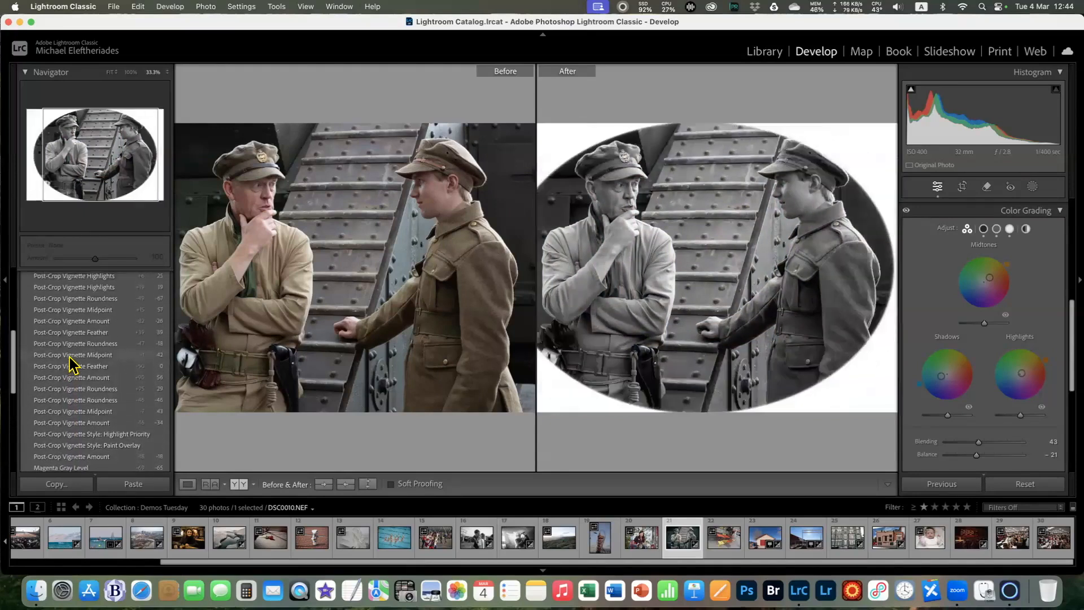
scroll(71, 364, up, 7)
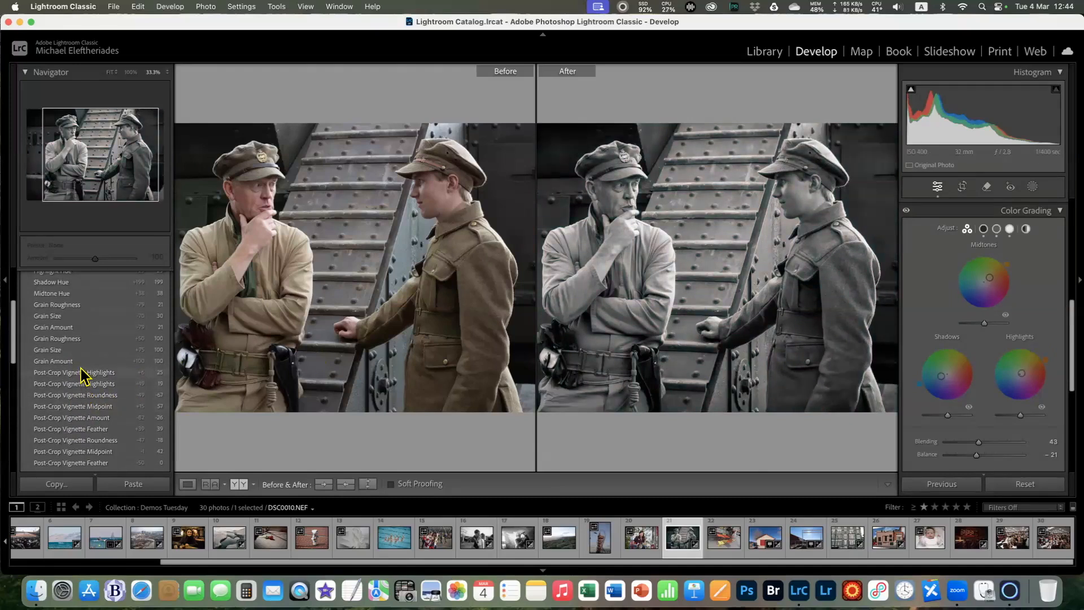
scroll(81, 372, up, 1)
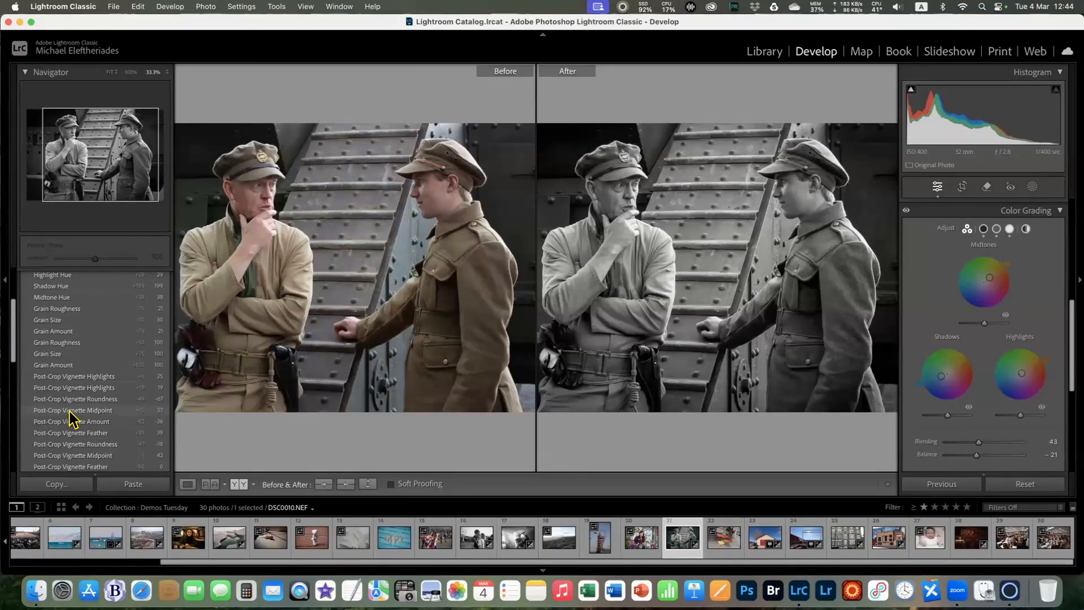
click(67, 411)
drag(139, 374, 311, 269)
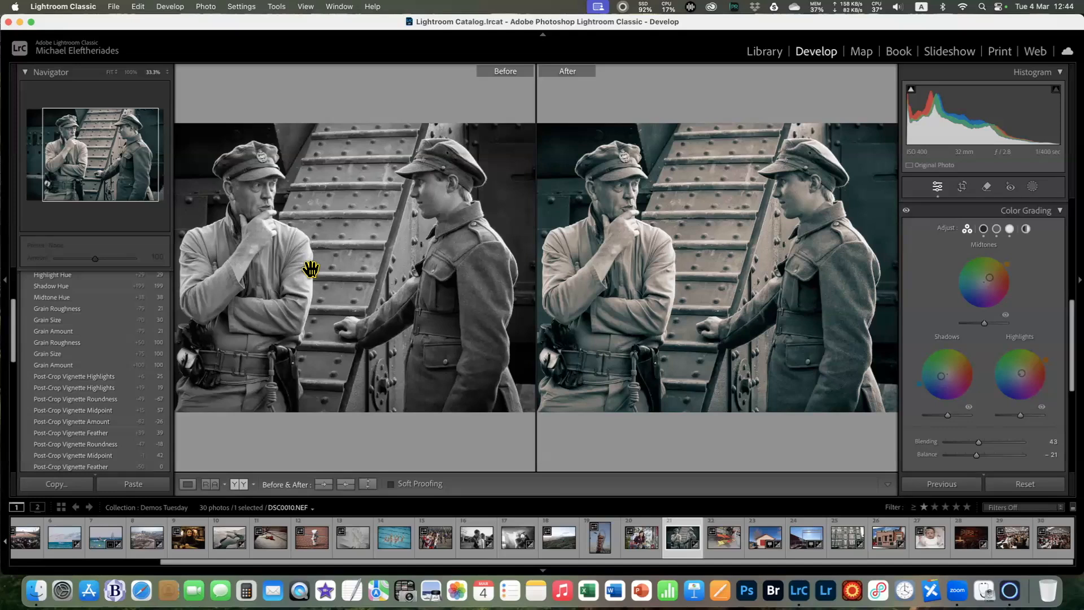
drag(93, 388, 304, 281)
scroll(90, 375, up, 2)
drag(63, 368, 326, 274)
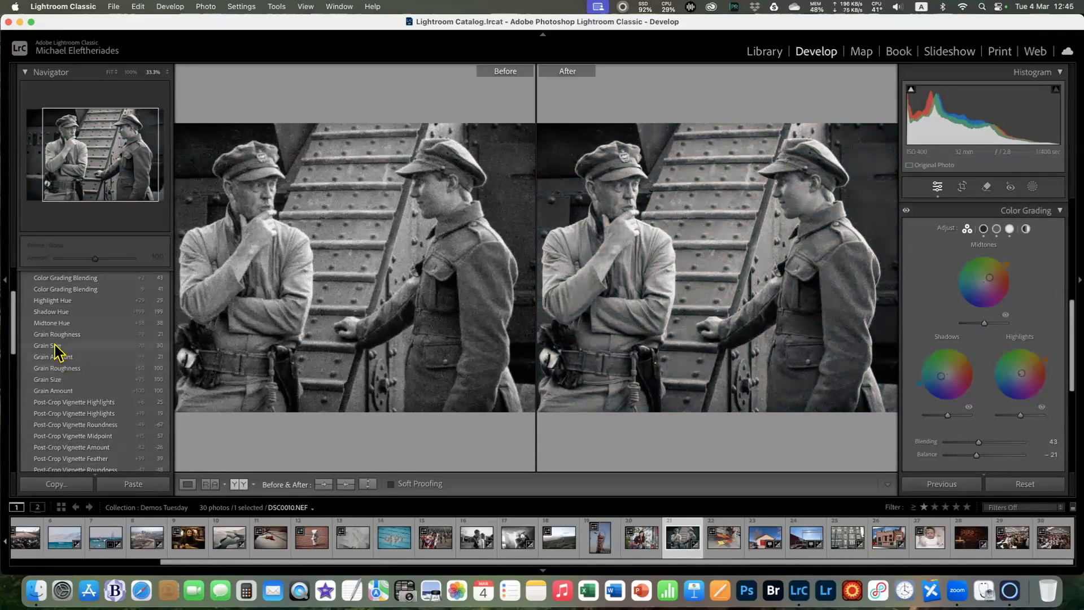
drag(57, 347, 293, 299)
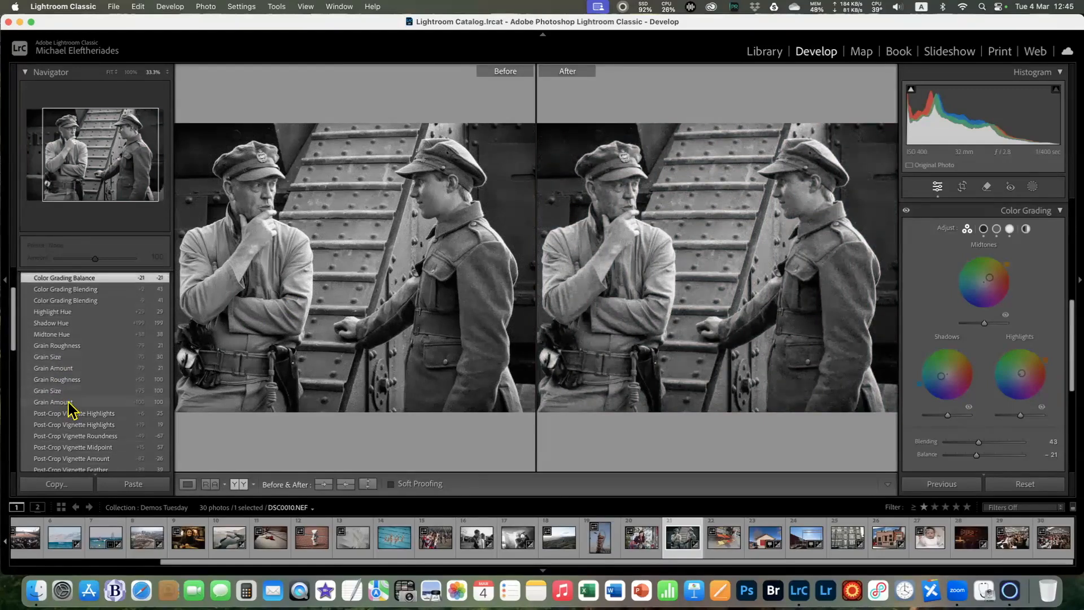
Check the options of a Post-Crop Vignette history state, and swap the Before and After settings of the uniformed men photo
scroll(65, 407, down, 2)
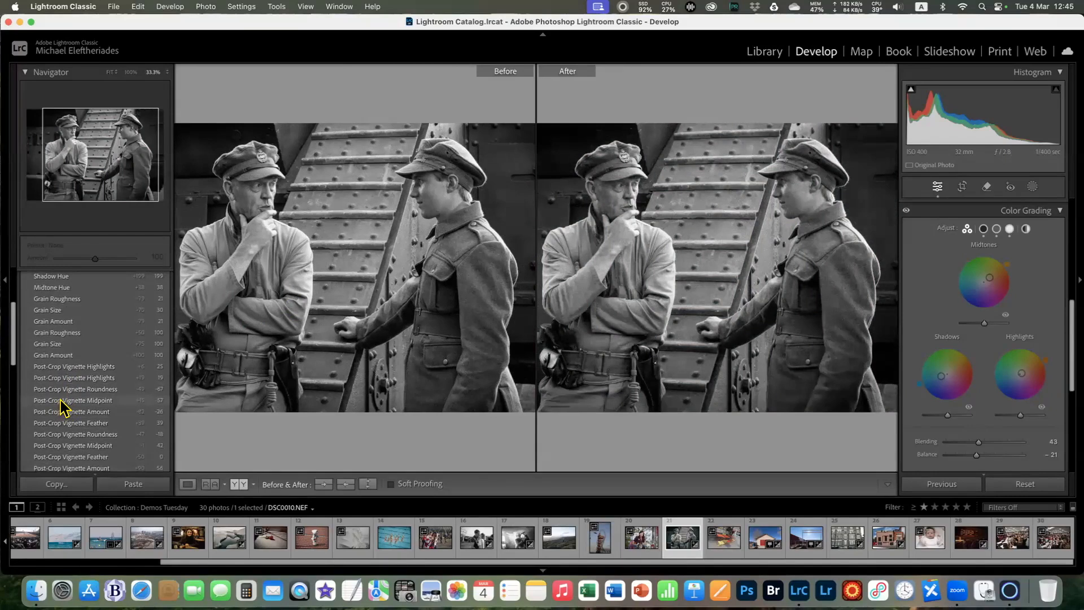
right_click(64, 405)
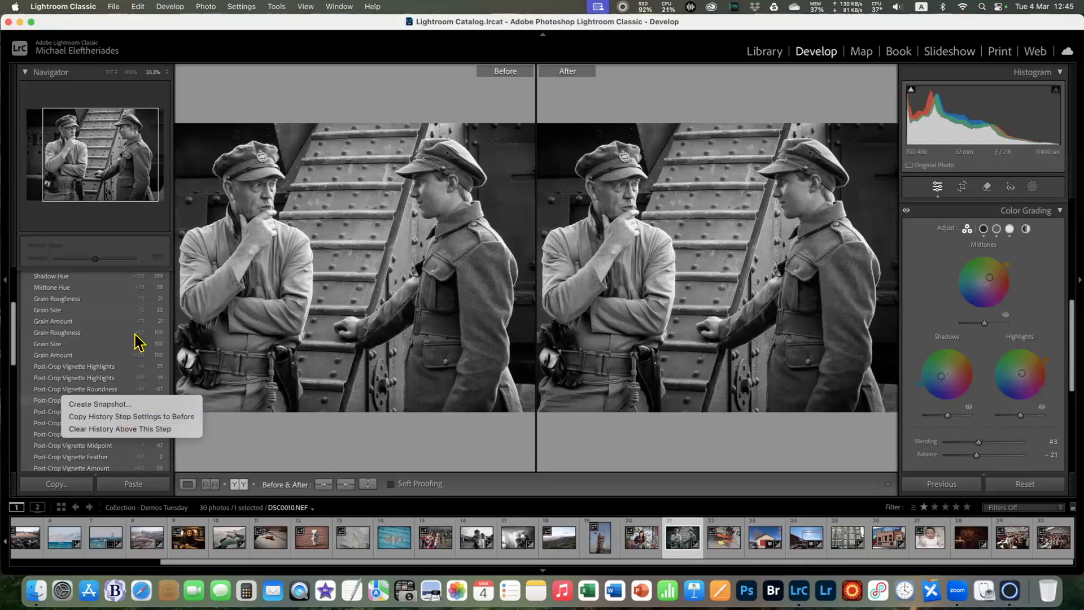
click(312, 458)
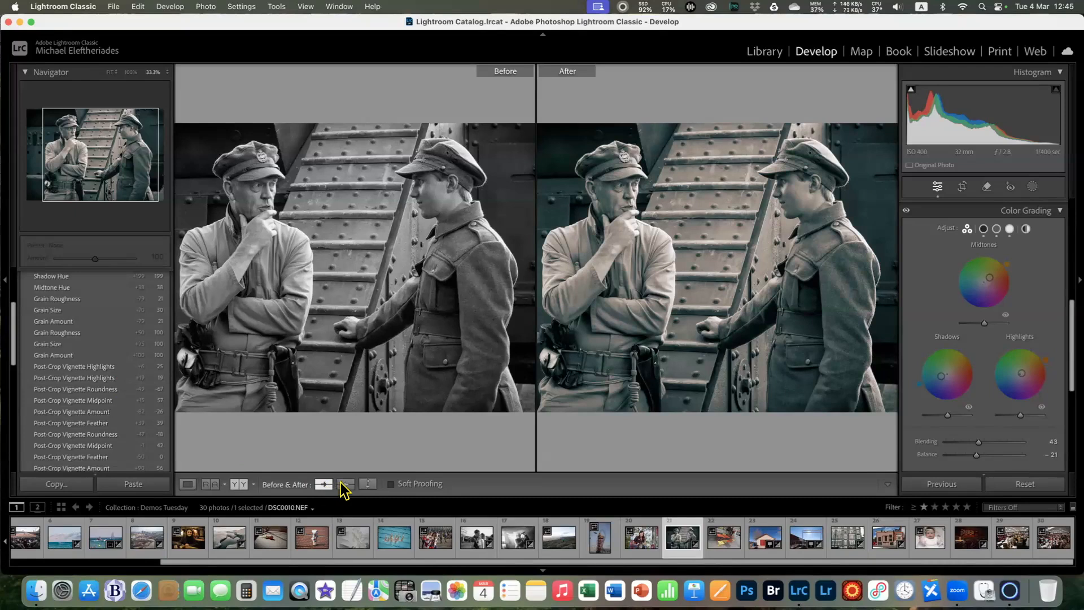
click(361, 483)
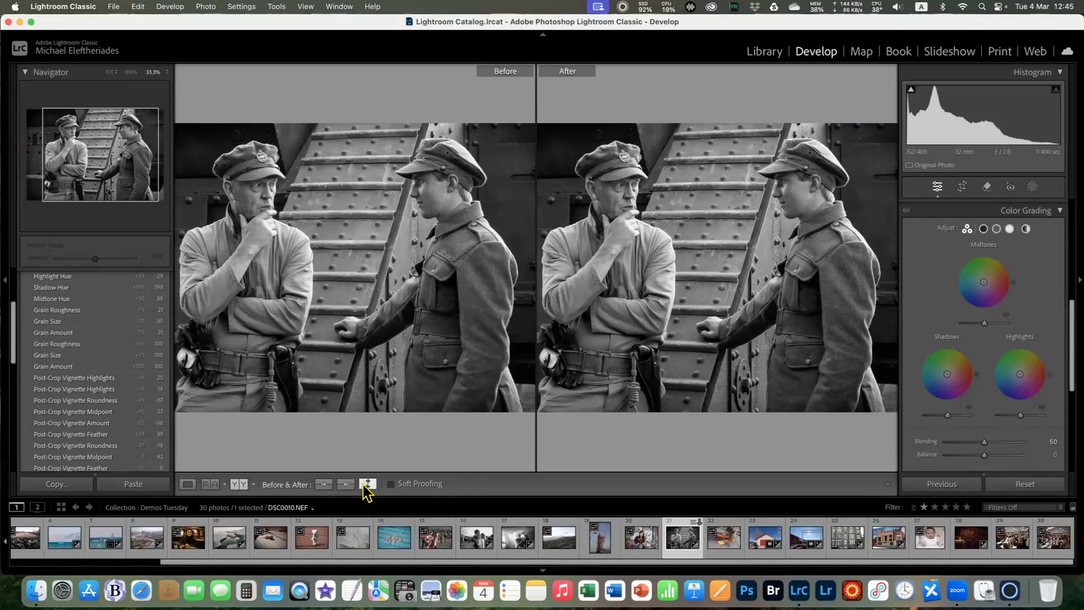
Return to the single-photo view, apply the B&W snapshot to the uniformed men photo, and create a virtual copy of it
scroll(63, 418, up, 1)
scroll(63, 418, up, 6)
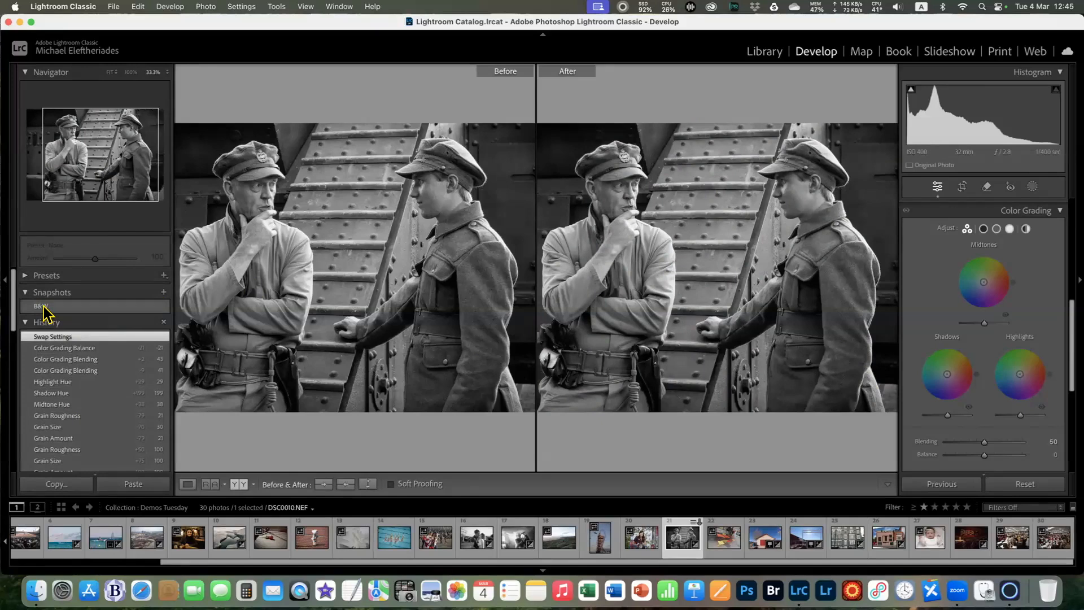
click(188, 484)
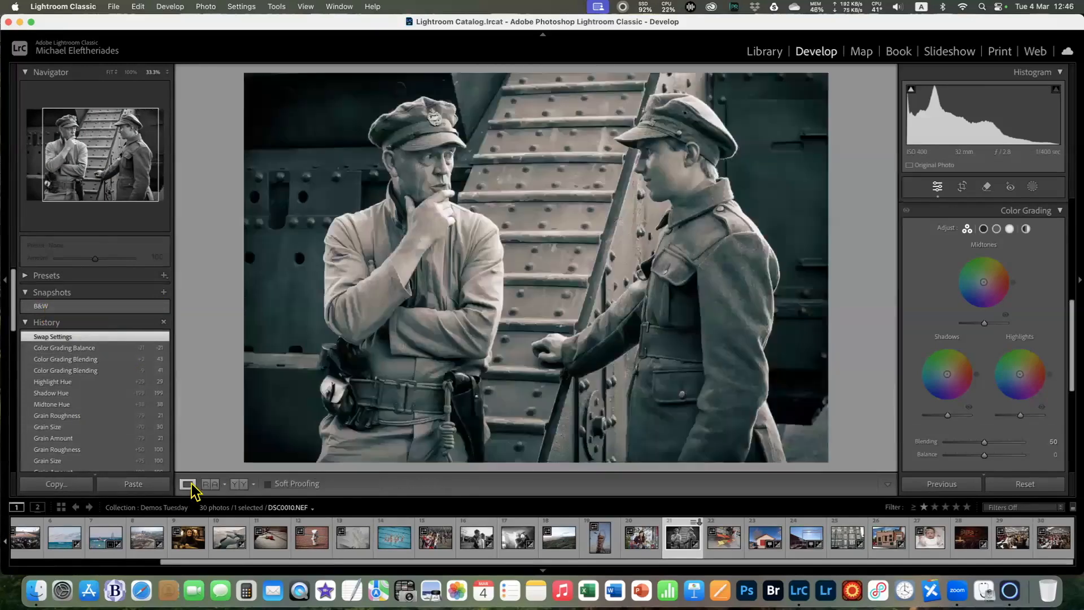
click(44, 307)
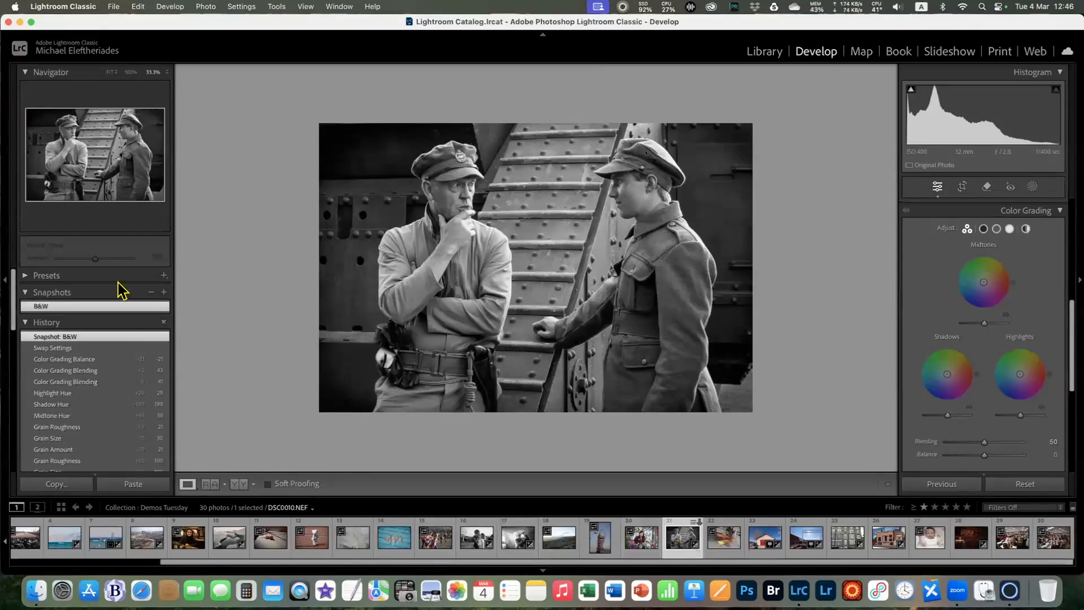
right_click(682, 544)
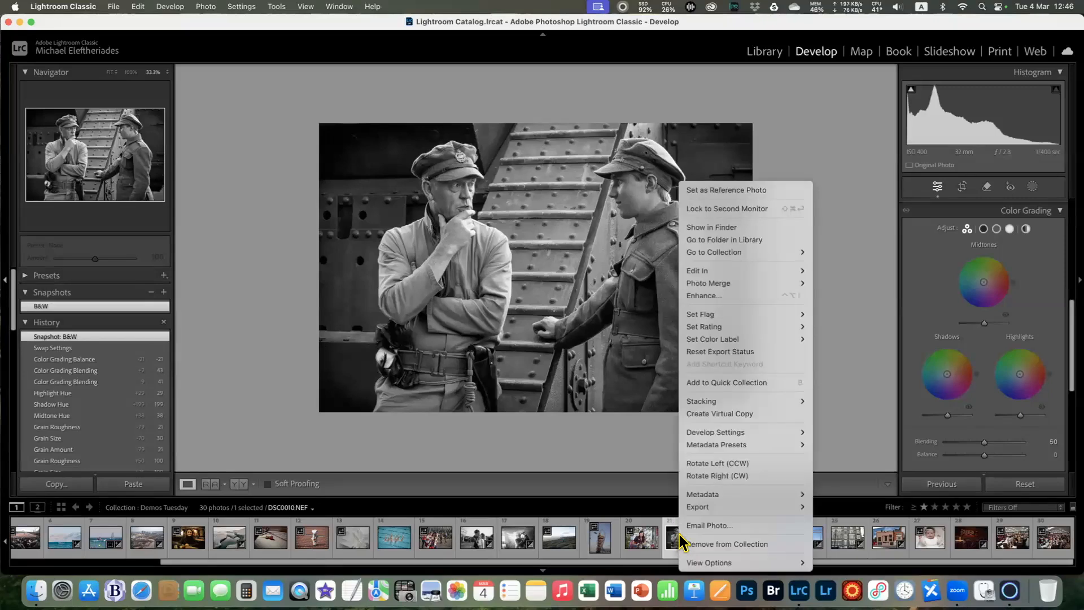
click(704, 413)
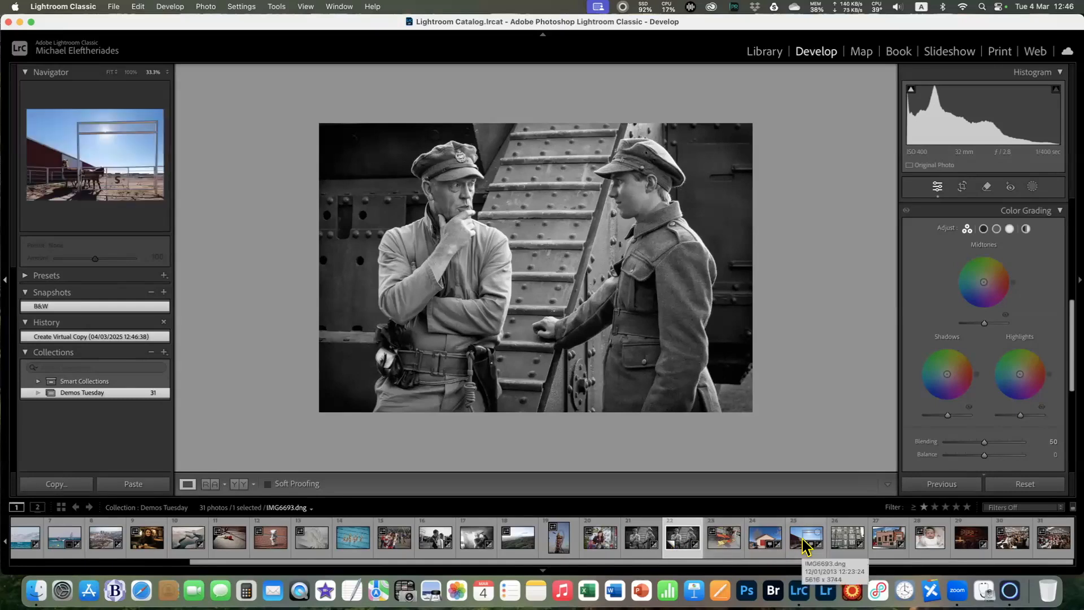
Return the source photo DSC0010 to its Auto Settings history state
click(639, 543)
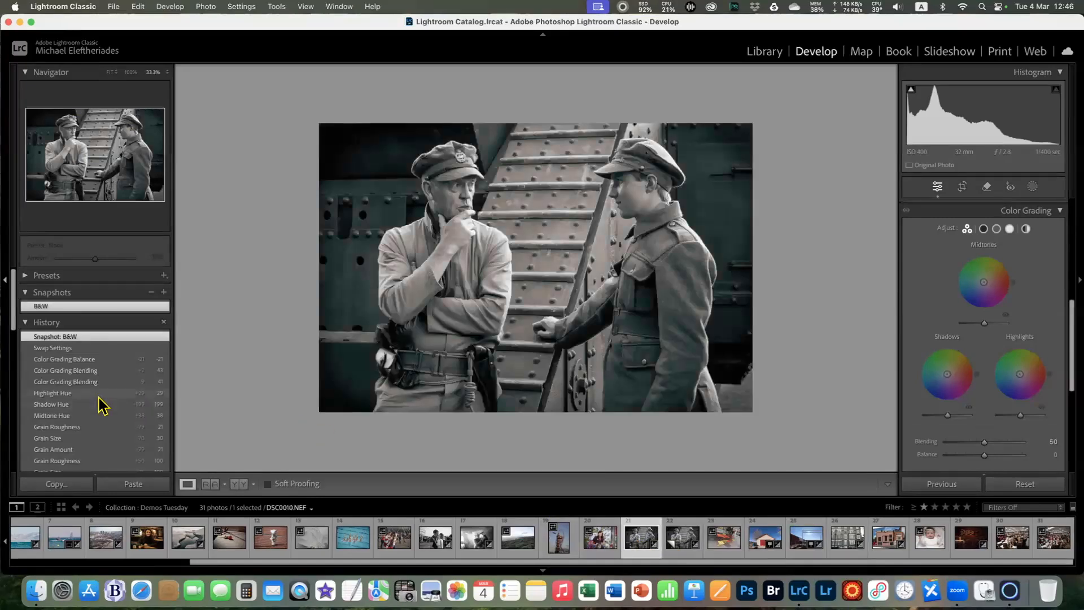
scroll(99, 406, down, 15)
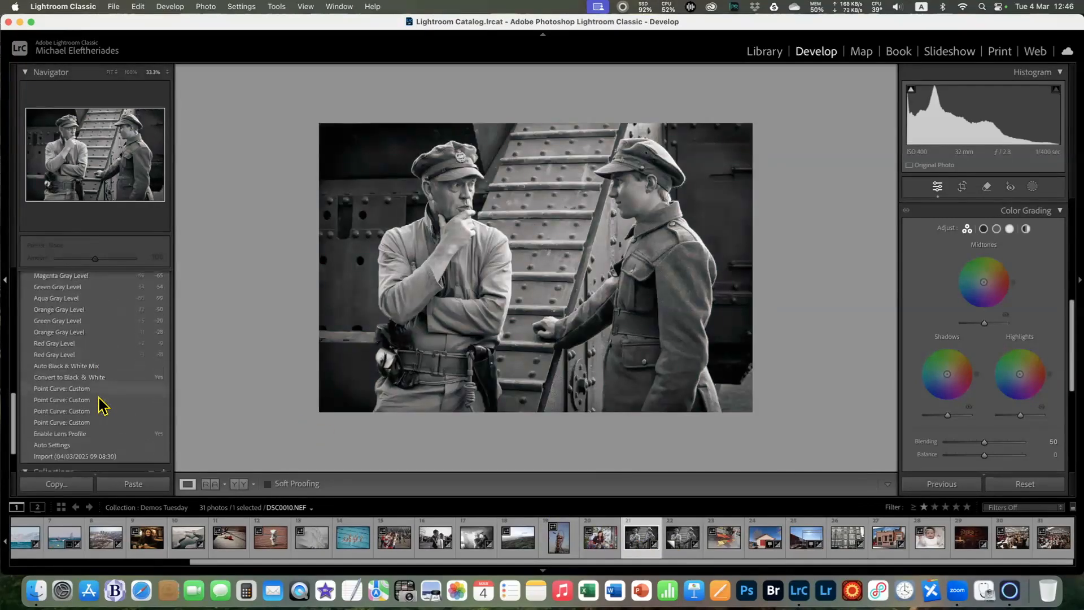
click(63, 403)
click(61, 393)
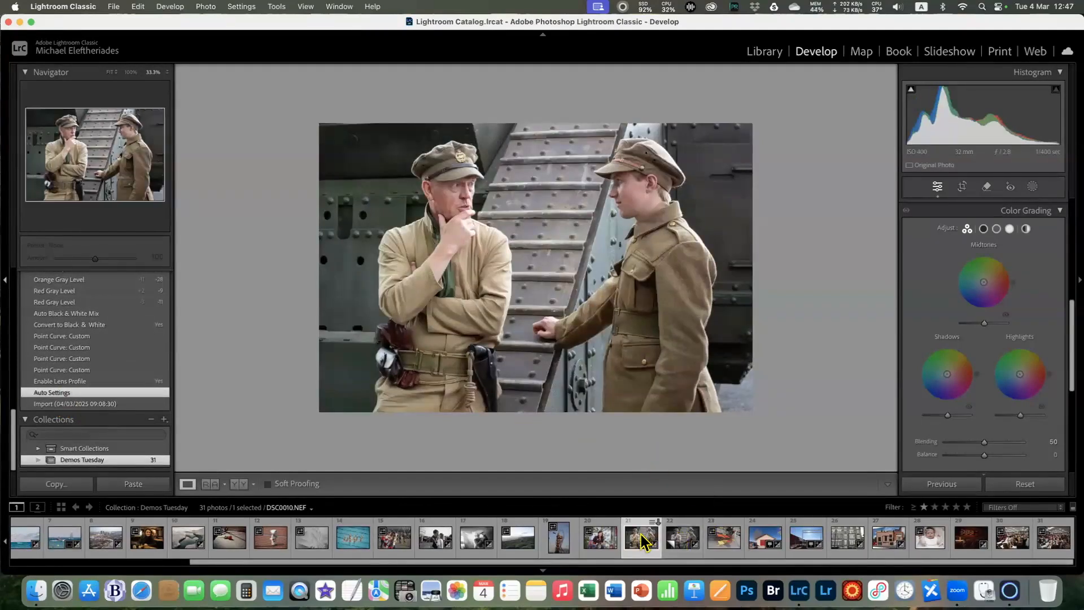
Compare the two versions of the uniformed men in the Library grid and set the black-and-white Copy 1 as the original
click(684, 539)
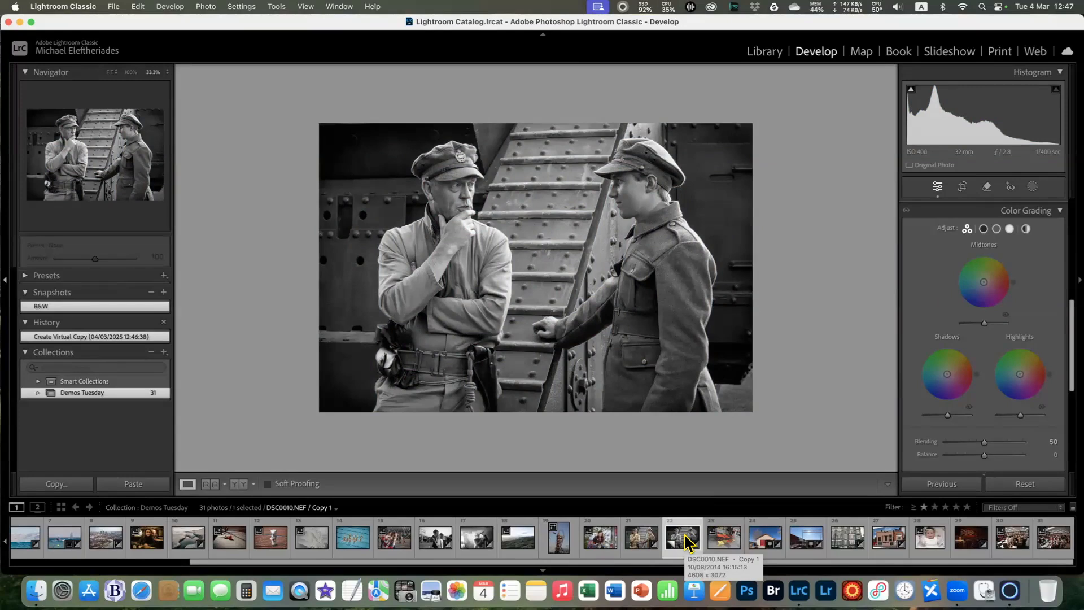
click(767, 54)
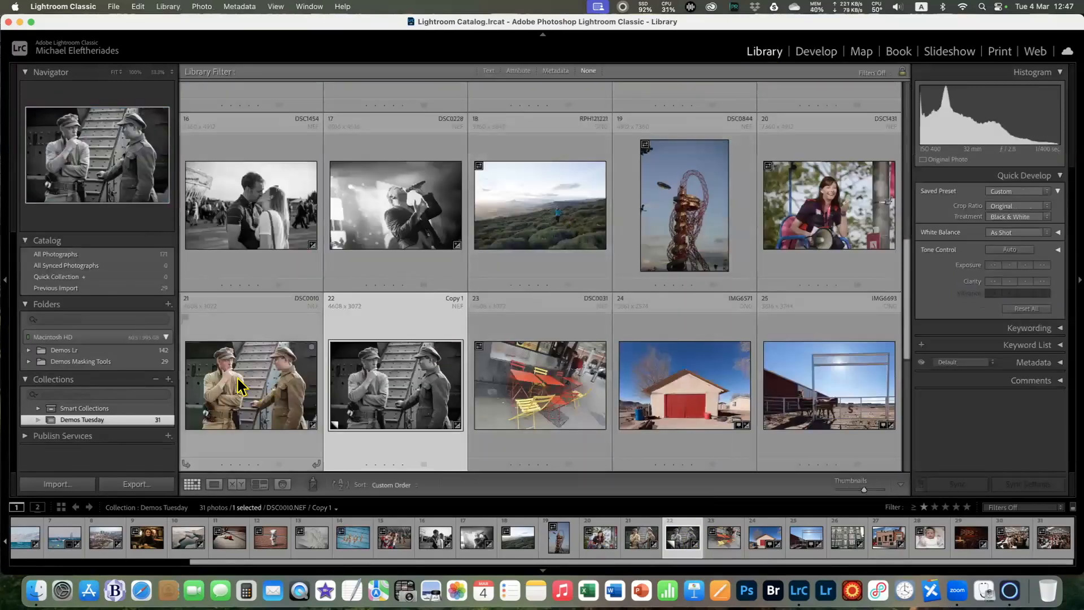
click(263, 387)
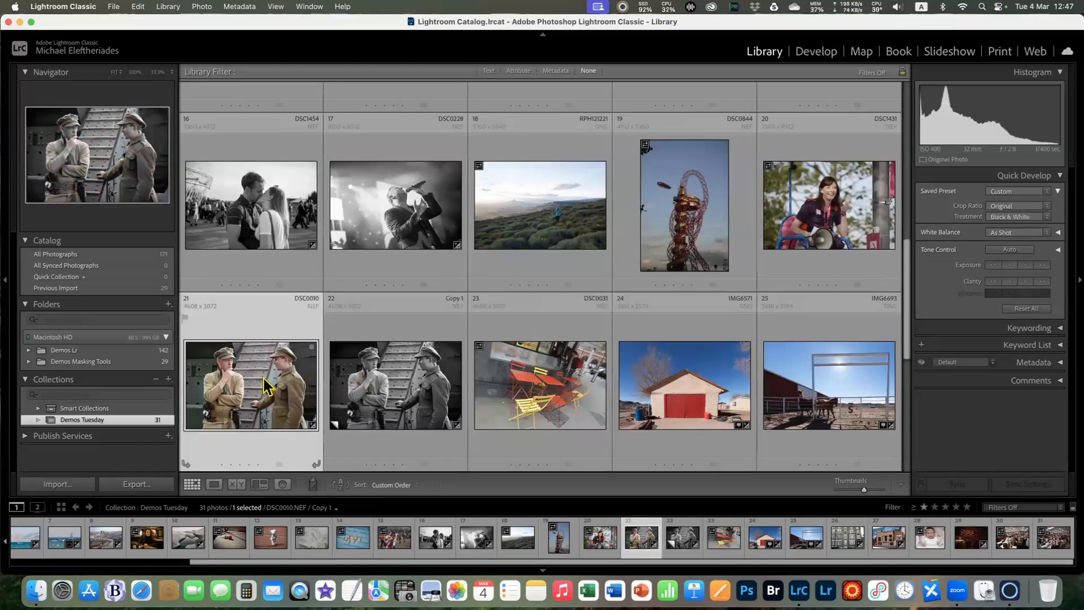
scroll(264, 385, down, 3)
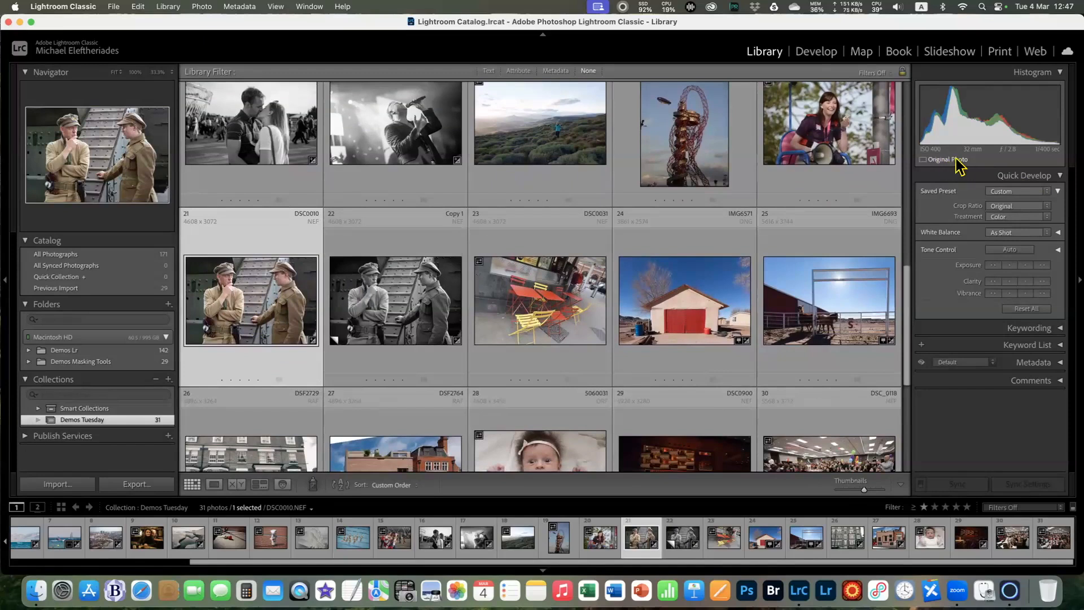
key(Right)
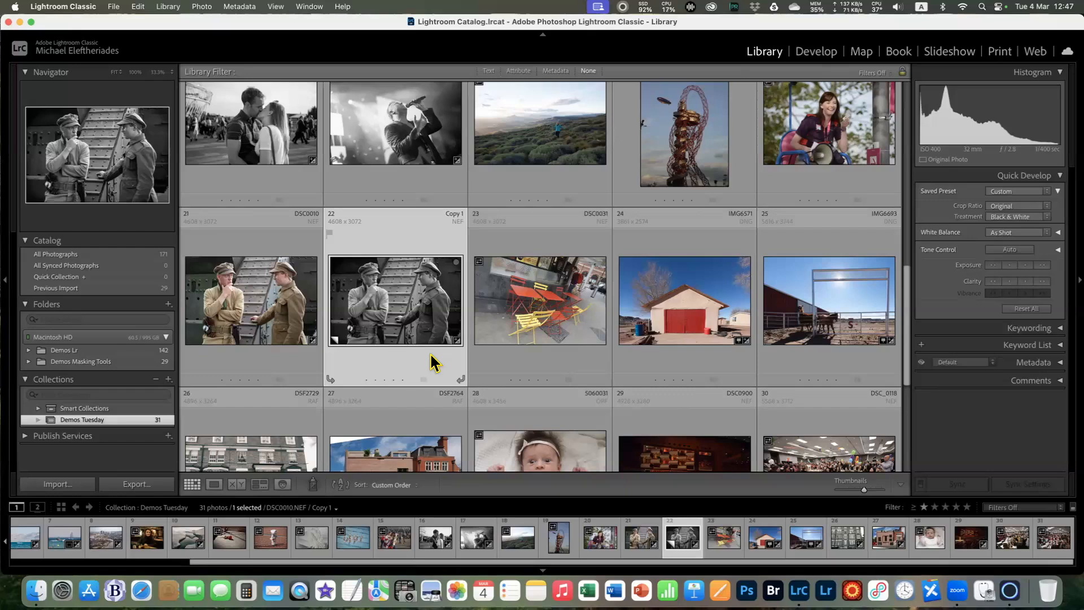
click(210, 8)
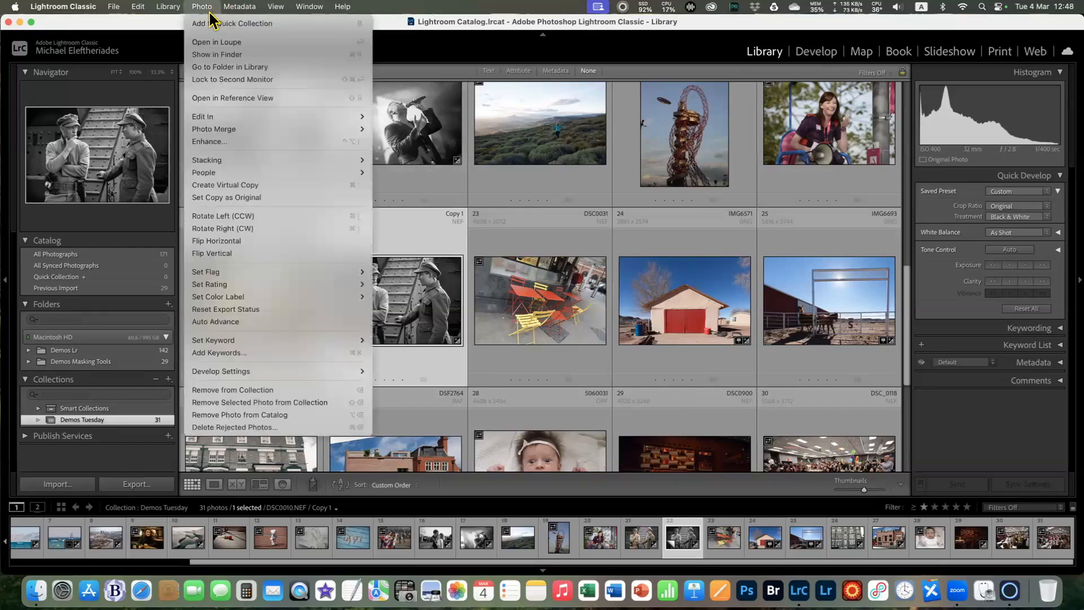
click(242, 203)
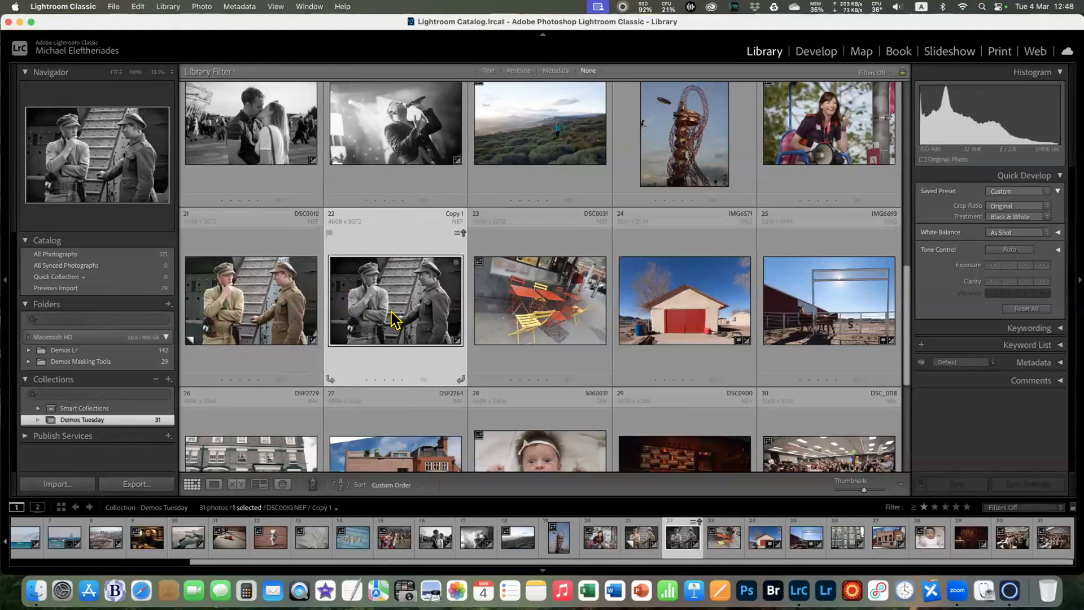
Create another virtual copy from the colour version of the uniformed men photo
click(252, 315)
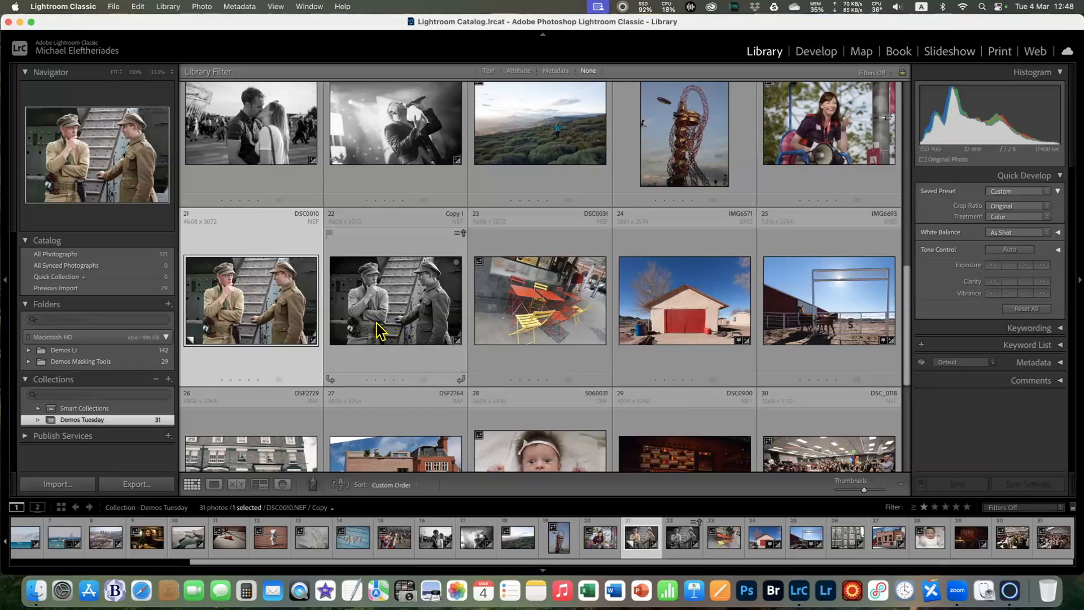
right_click(232, 288)
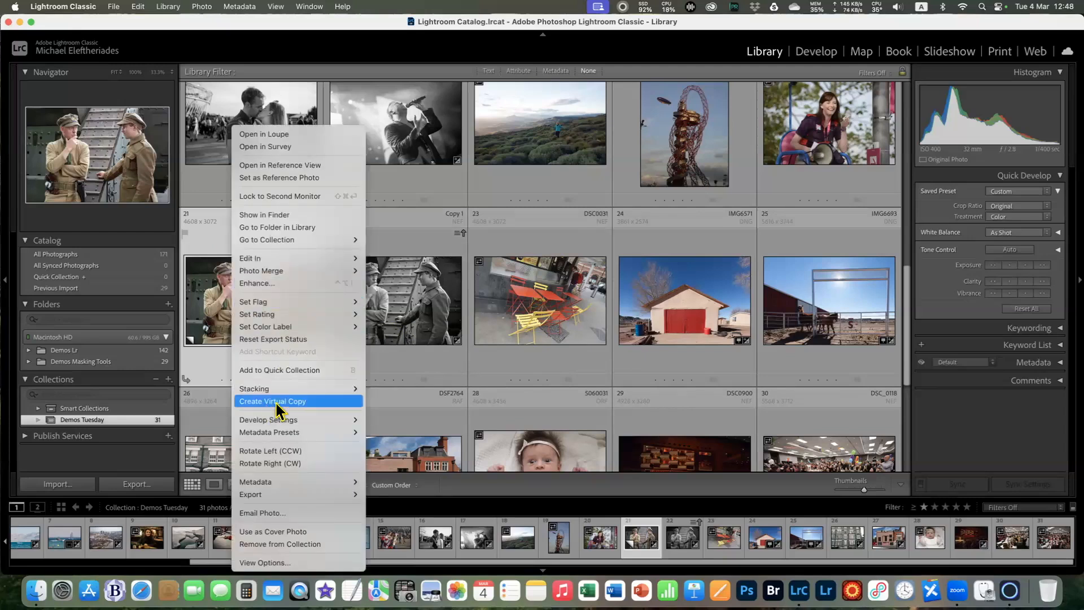
click(305, 401)
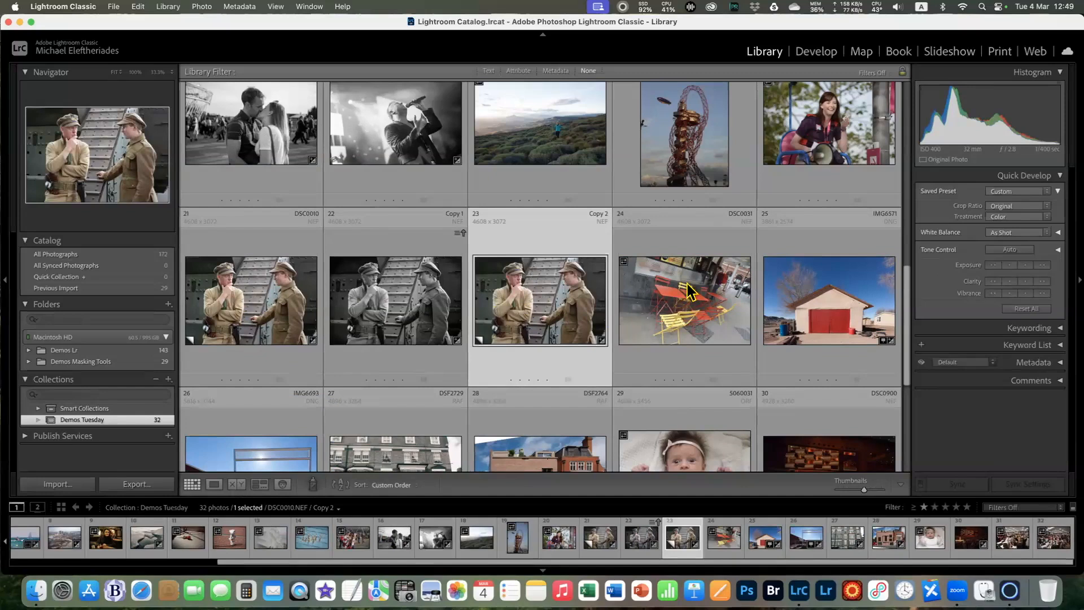
Create a virtual copy of the red and yellow café chairs photo DSC0031
click(672, 291)
right_click(672, 291)
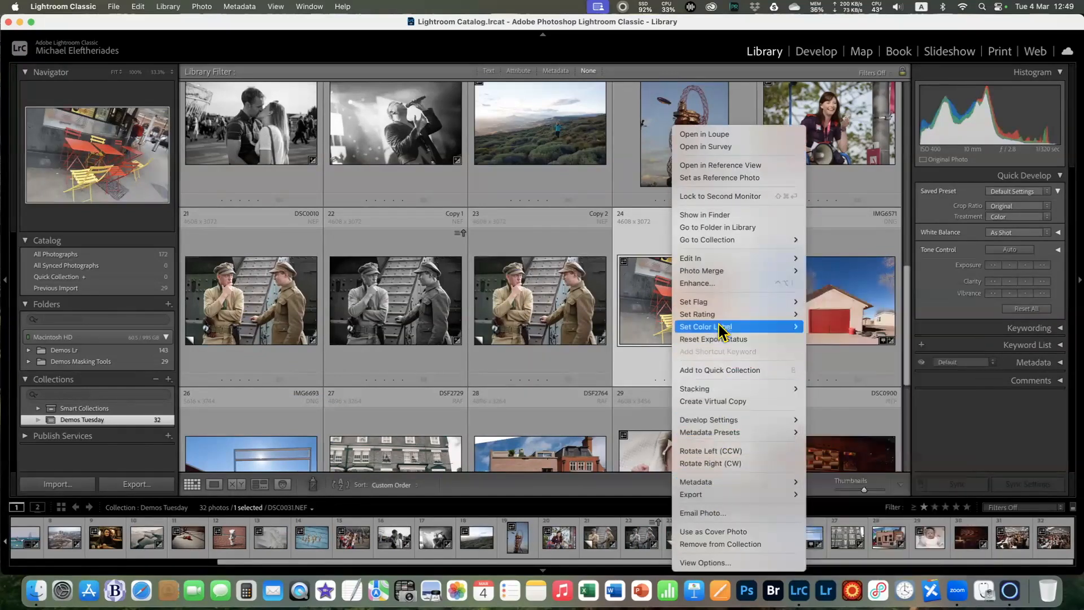
click(723, 399)
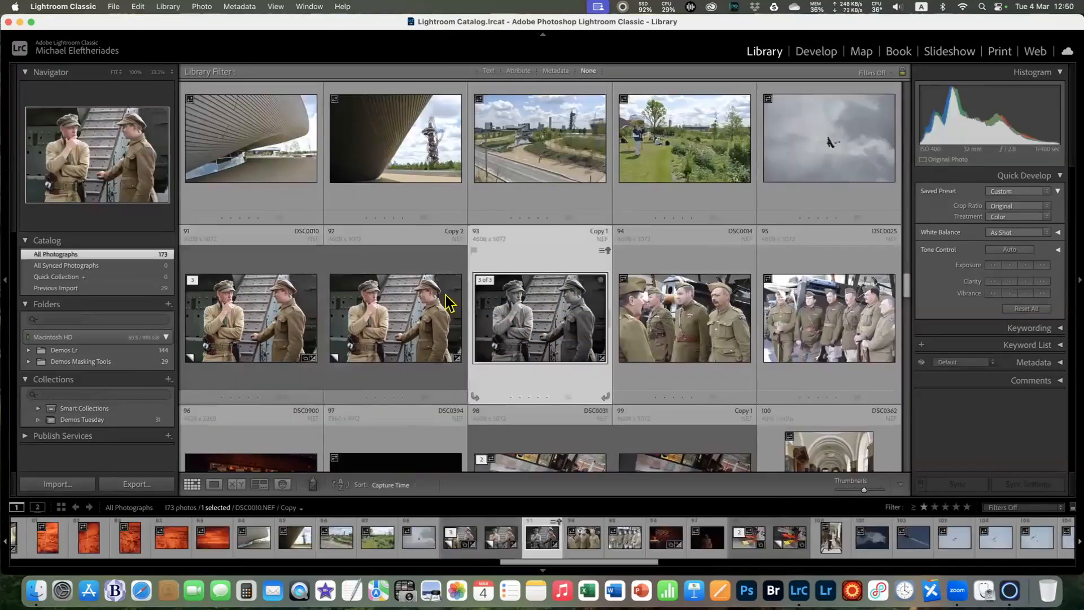
Remove the colour virtual copy labelled Copy 2 of the uniformed men from the catalog in All Photographs
click(399, 298)
key(Delete)
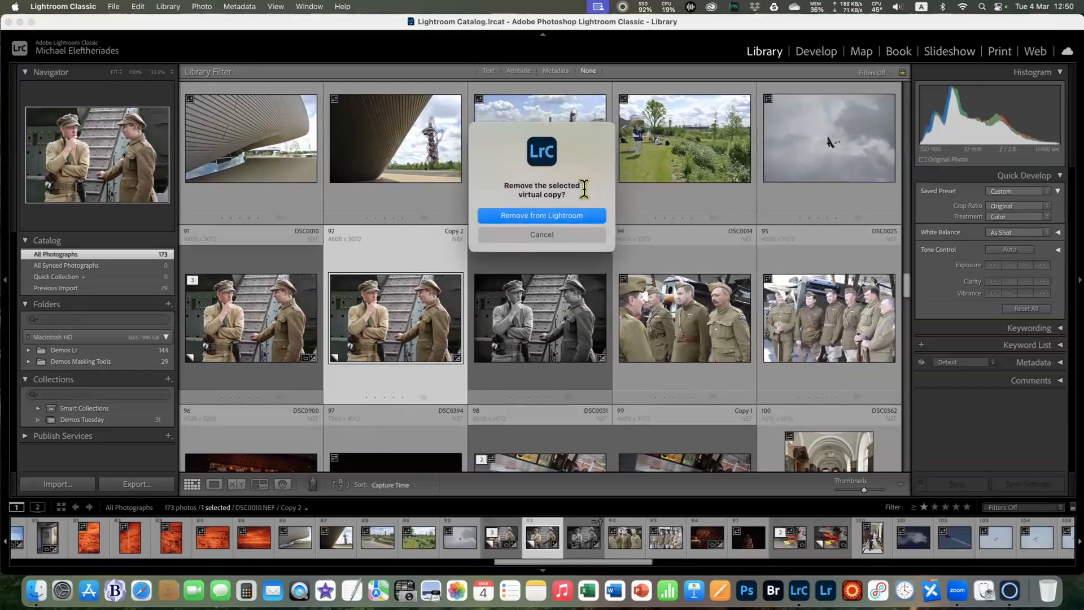
click(540, 217)
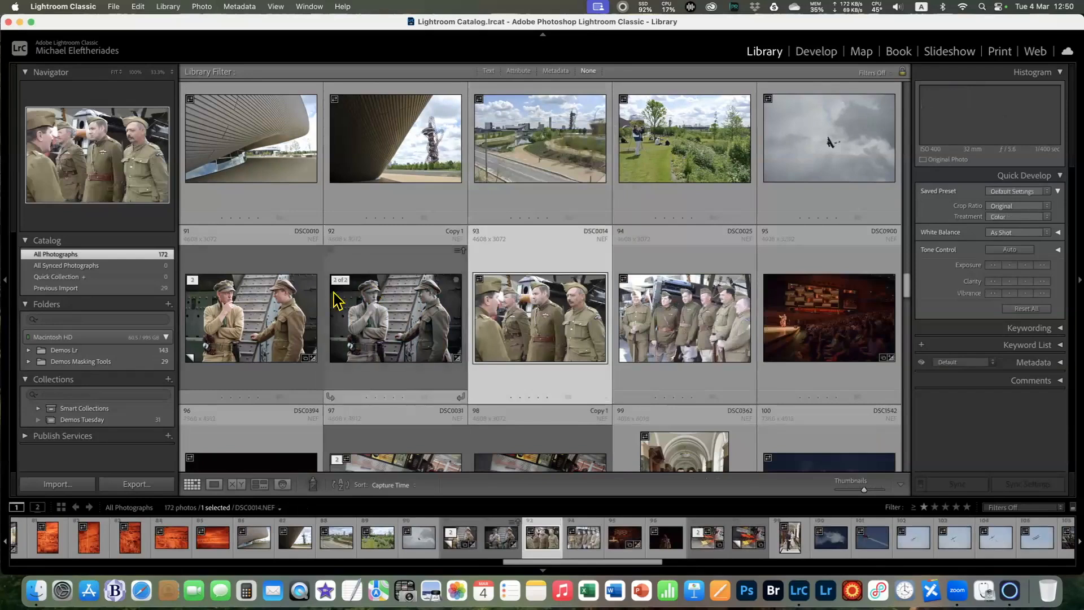
Try to remove the colour version DSC0010 of the uniformed men, cancel the removal, and select the black-and-white Copy 1
click(267, 308)
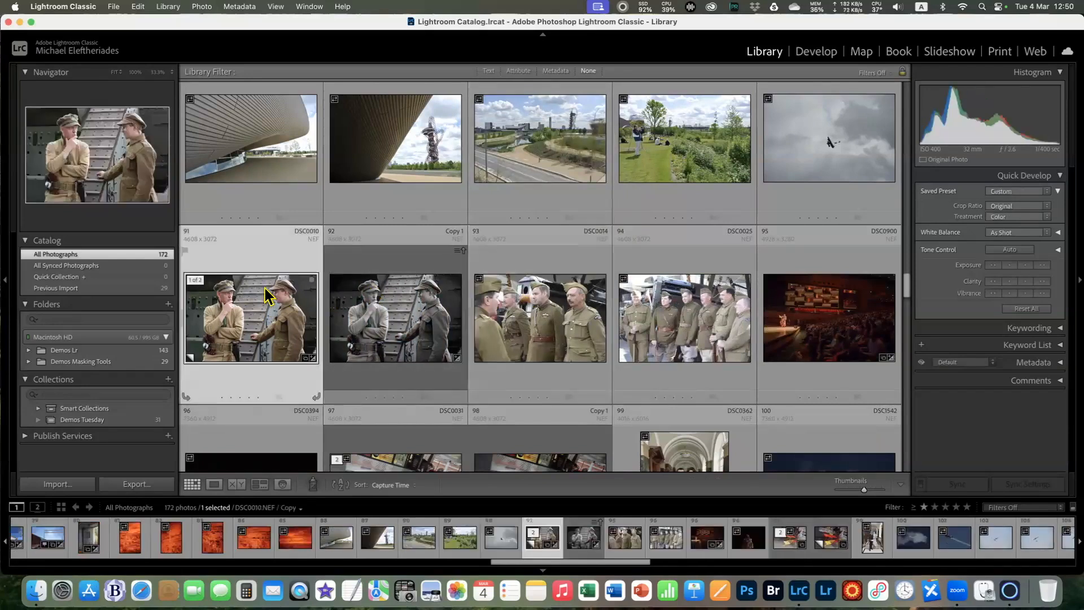
key(BackSpace)
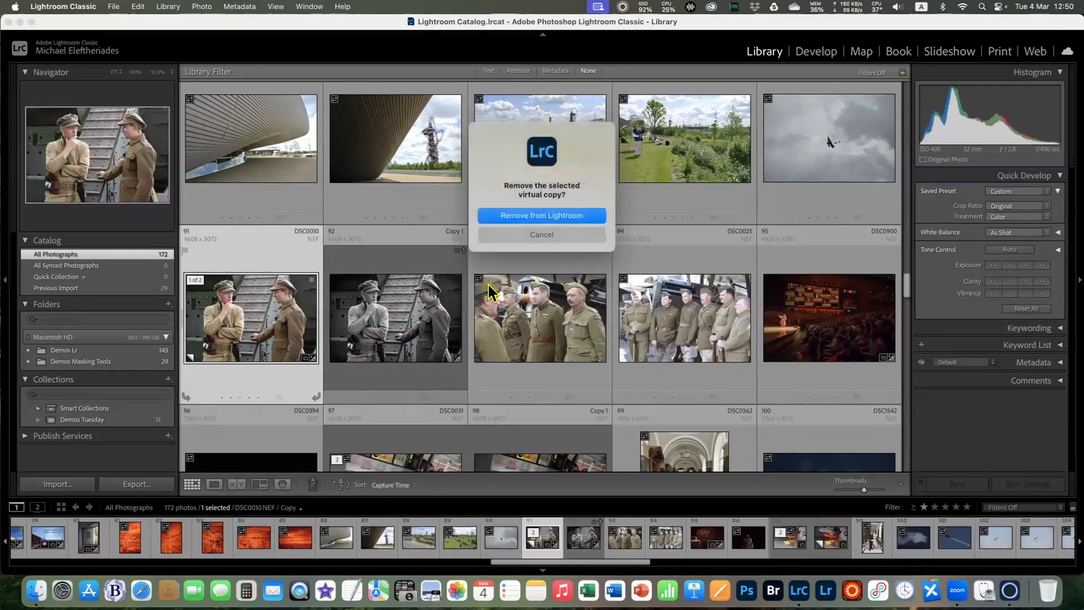
click(542, 234)
click(404, 308)
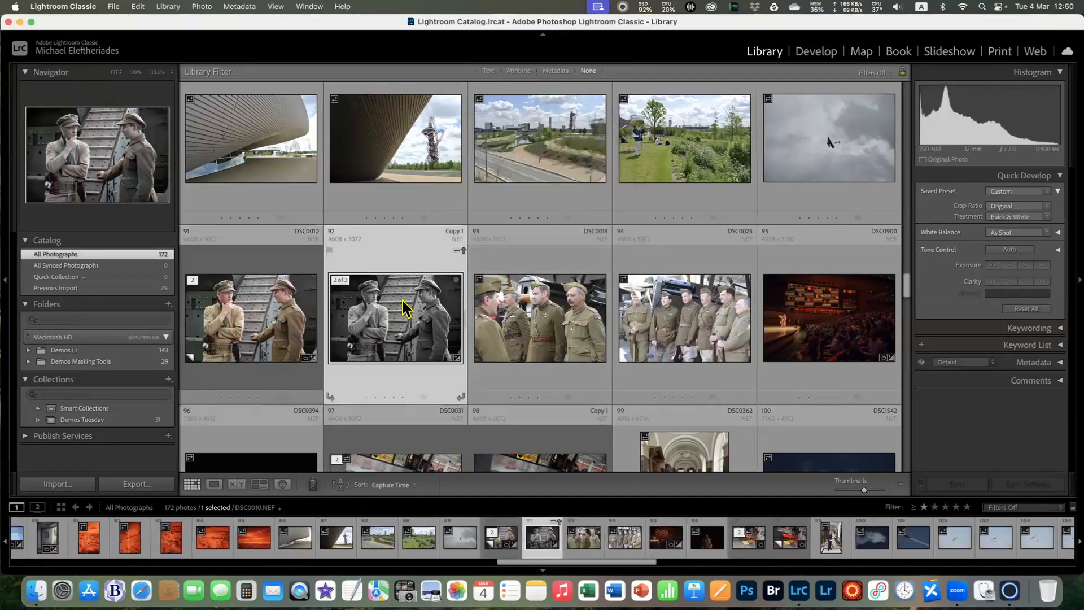
Try to remove the black-and-white version of the uniformed men photo from the catalog, and cancel the removal
key(BackSpace)
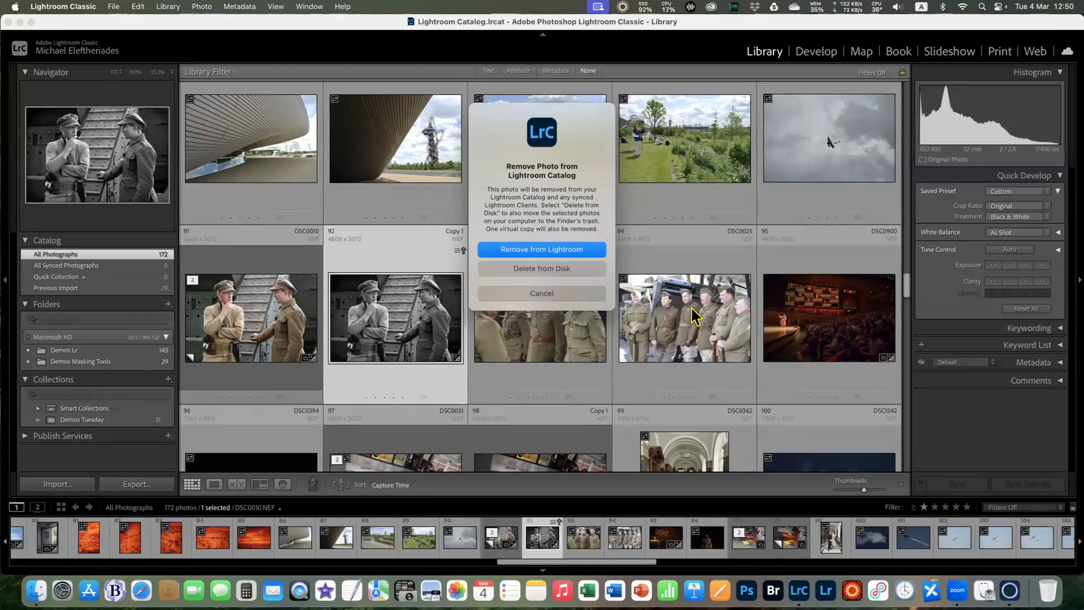
click(543, 295)
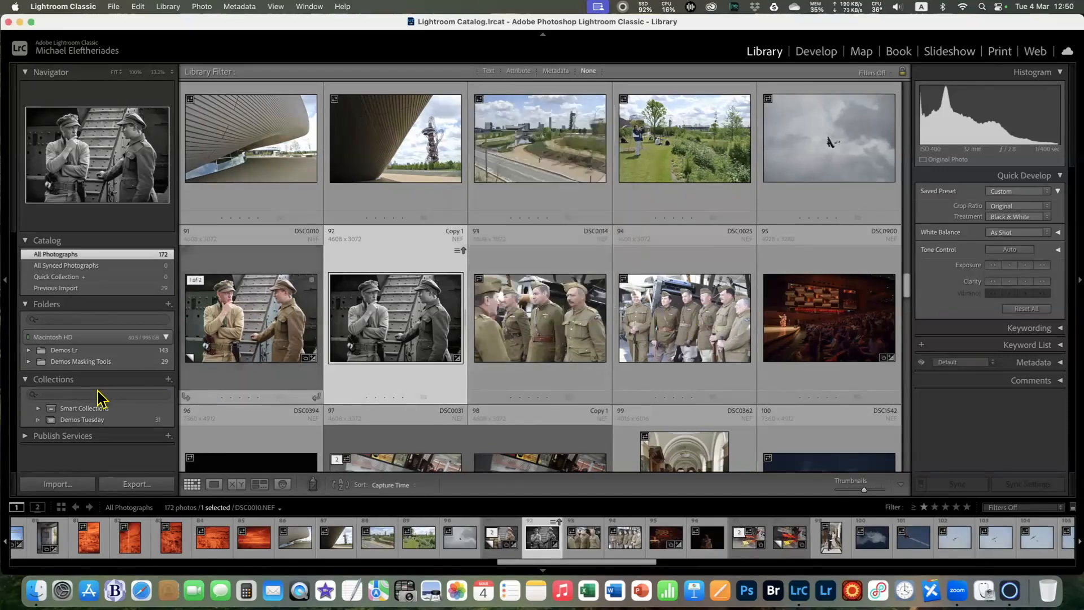
Open the red and yellow café chairs photo DSC0031 from the Demos Tuesday collection in the Develop module
click(85, 419)
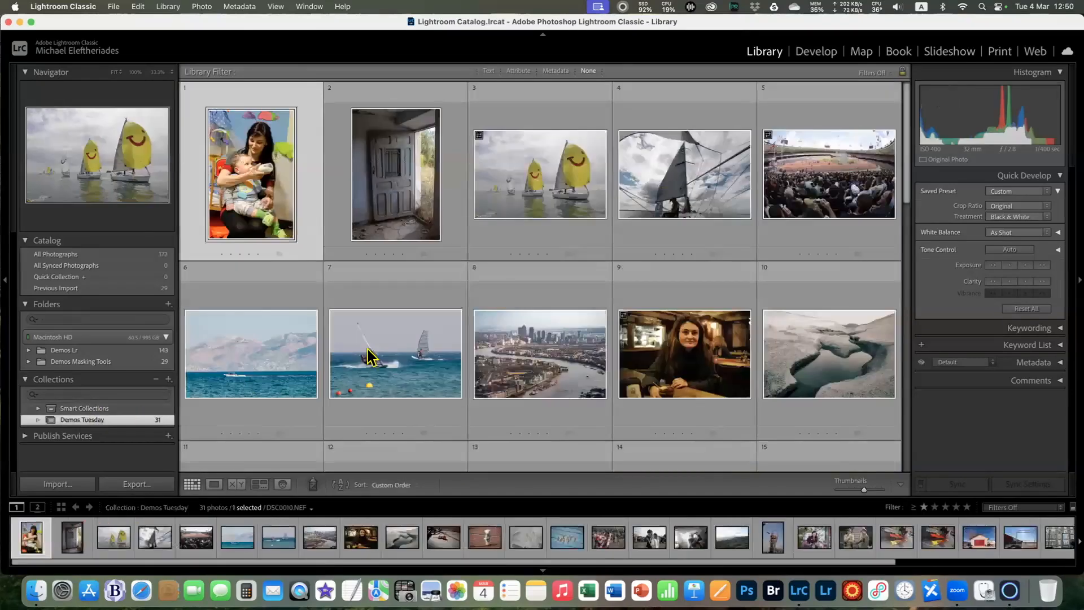
scroll(548, 380, down, 2)
scroll(548, 380, down, 5)
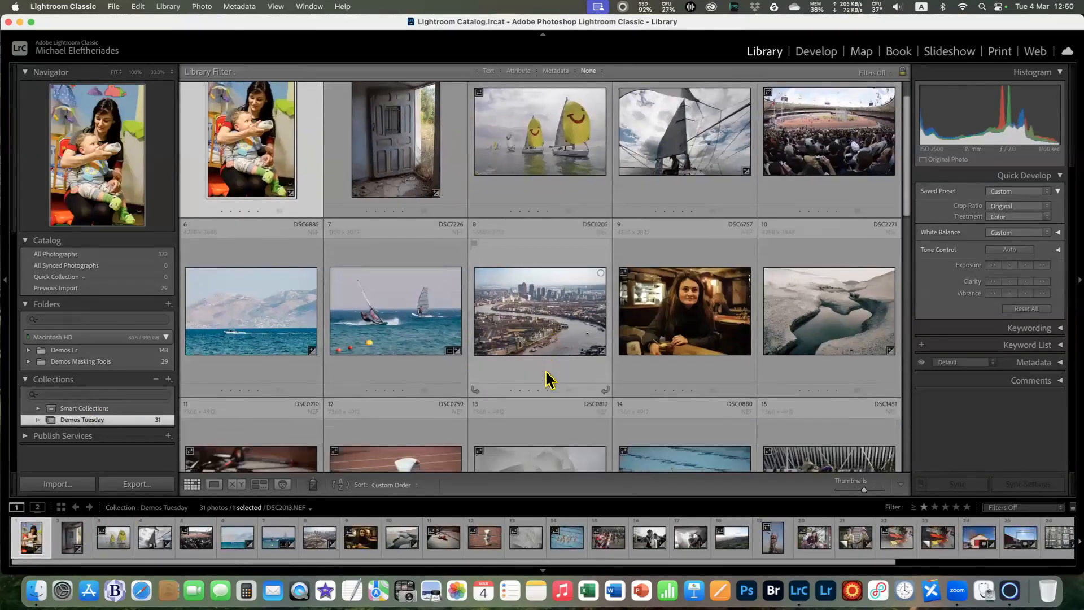
scroll(547, 379, down, 5)
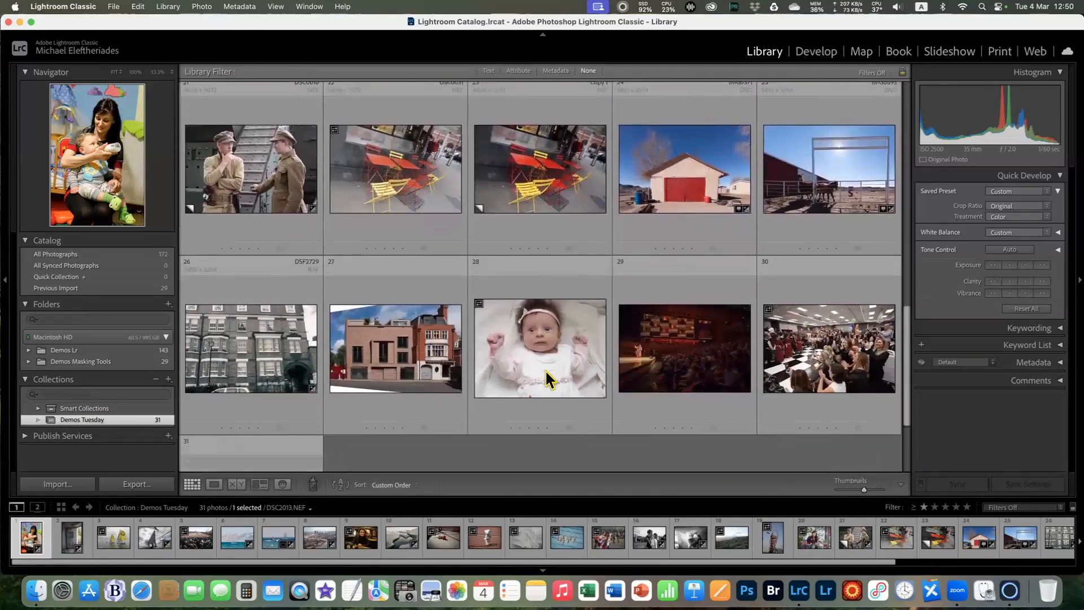
scroll(550, 378, up, 2)
click(430, 291)
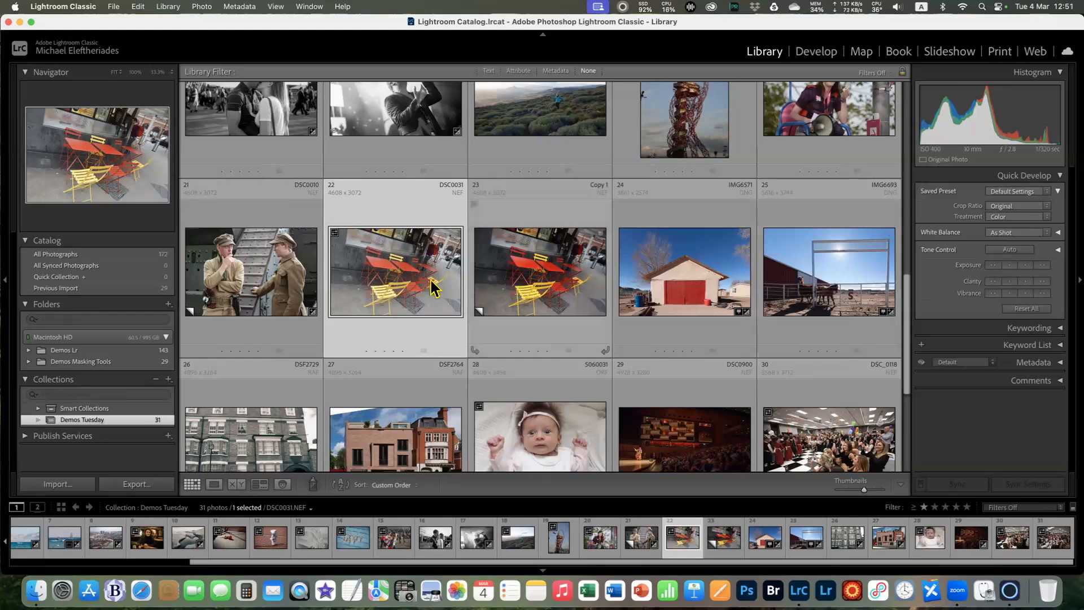
click(817, 51)
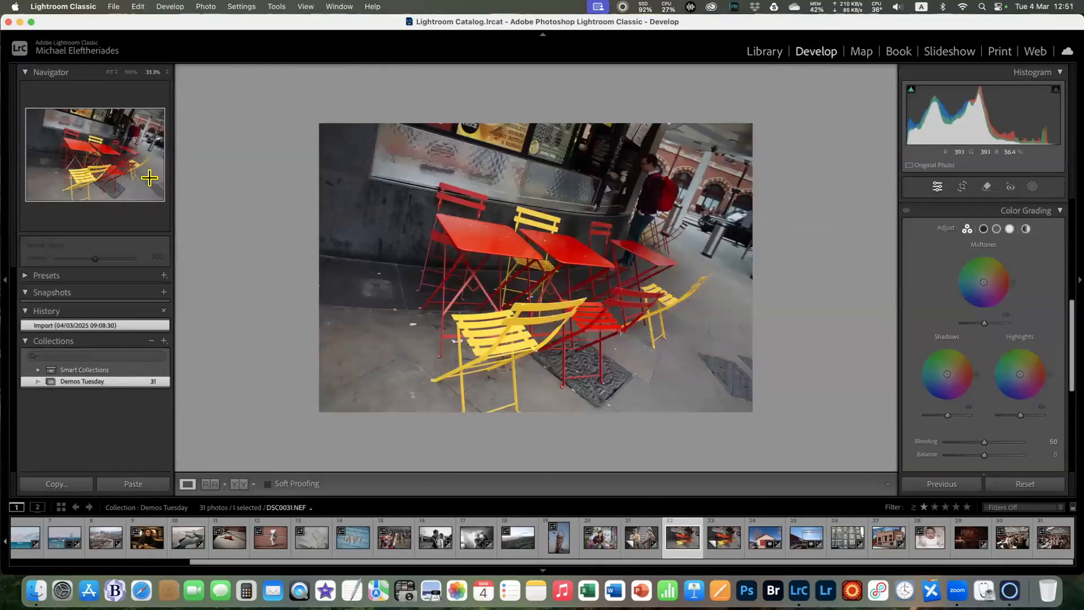
click(116, 72)
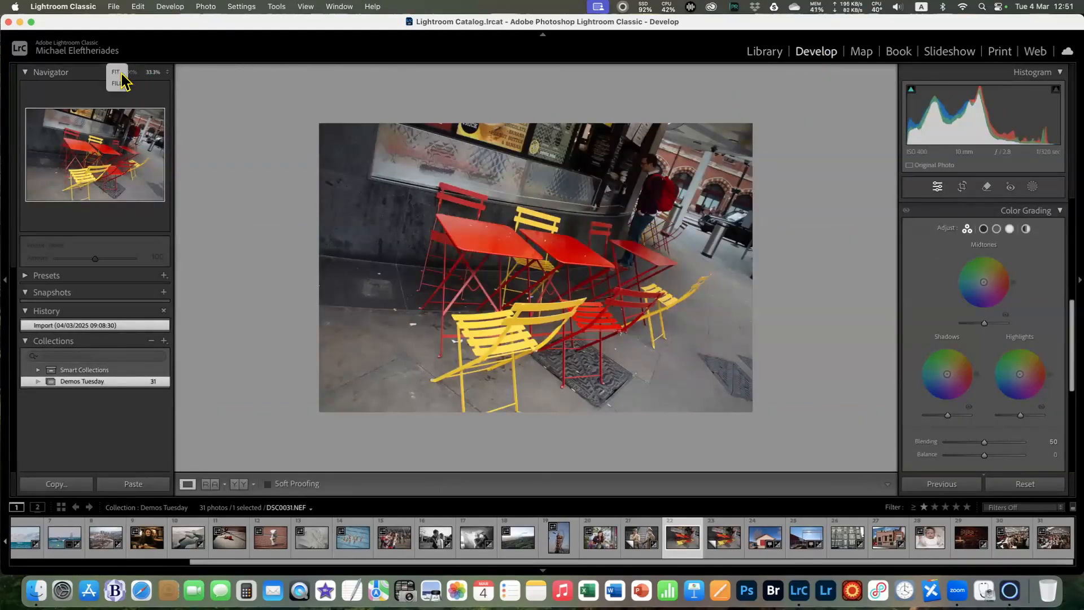
click(116, 83)
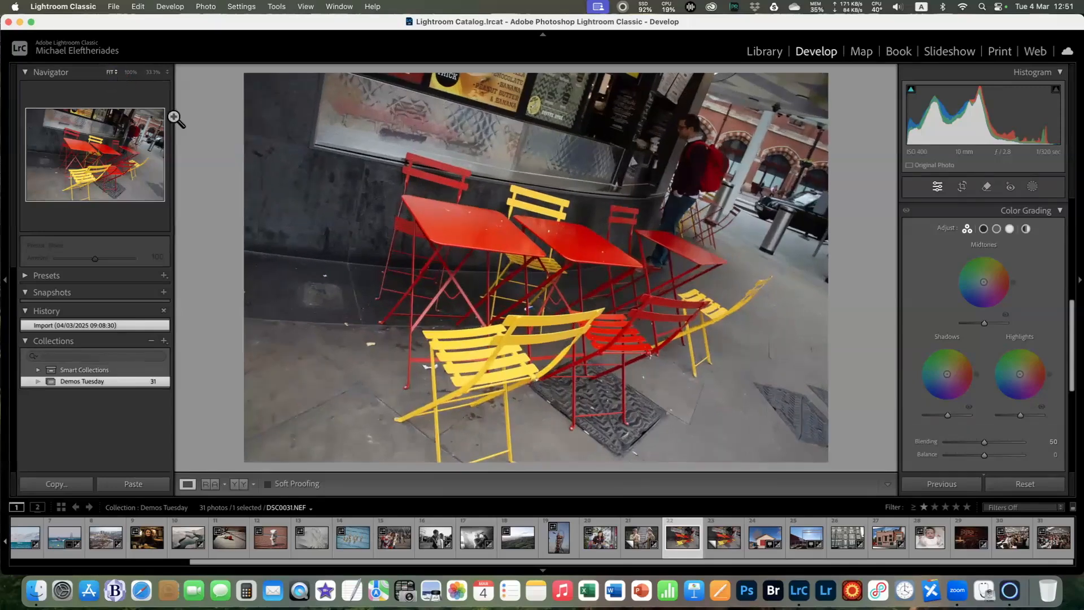
Apply automatic Basic adjustments to the café chairs photo
click(1060, 211)
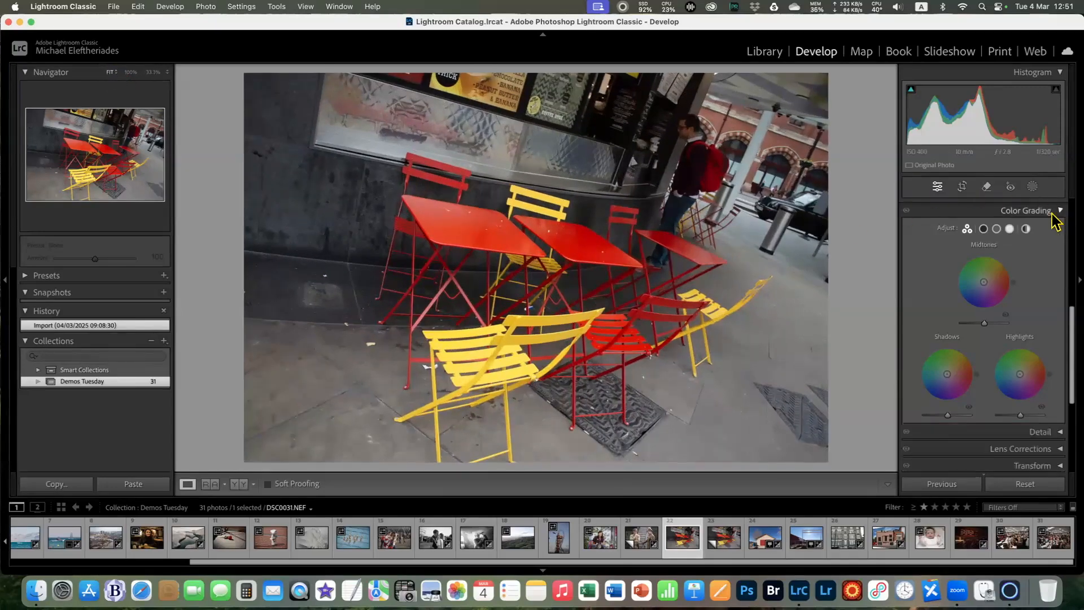
scroll(1055, 279, up, 5)
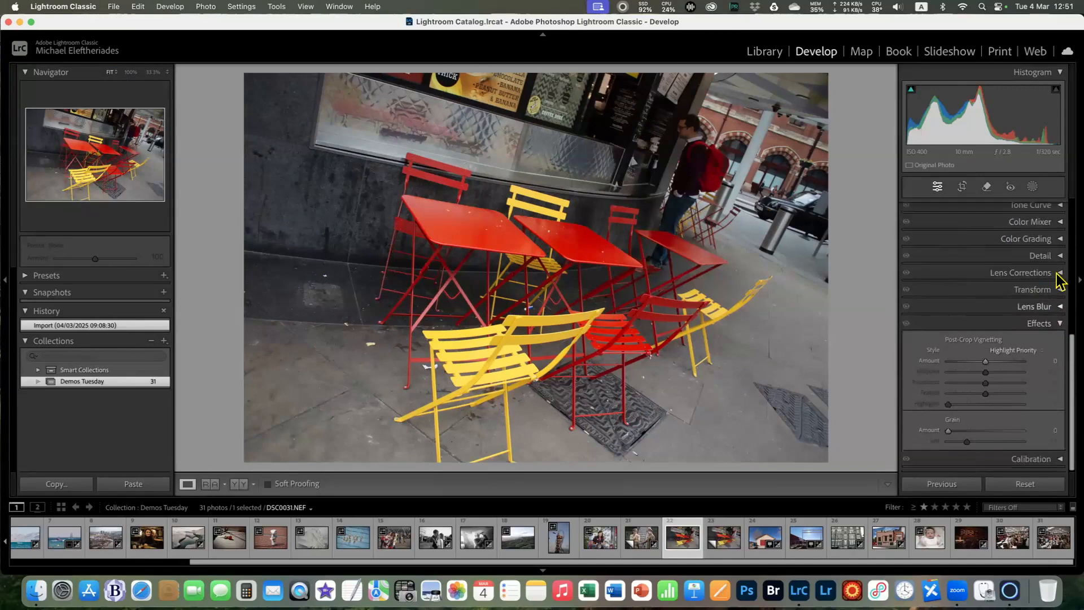
scroll(1046, 280, up, 4)
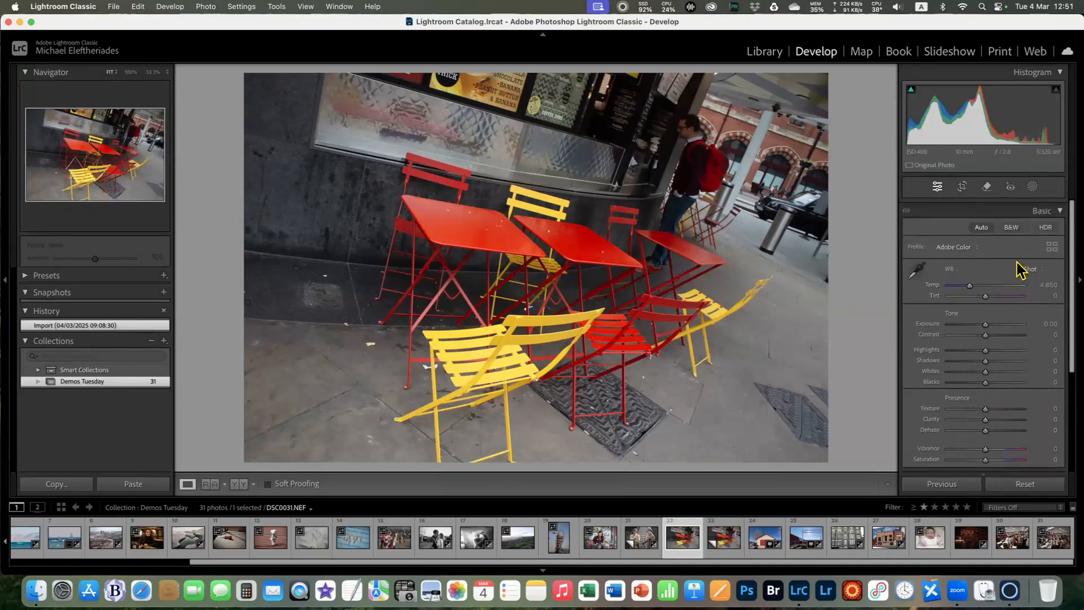
click(981, 225)
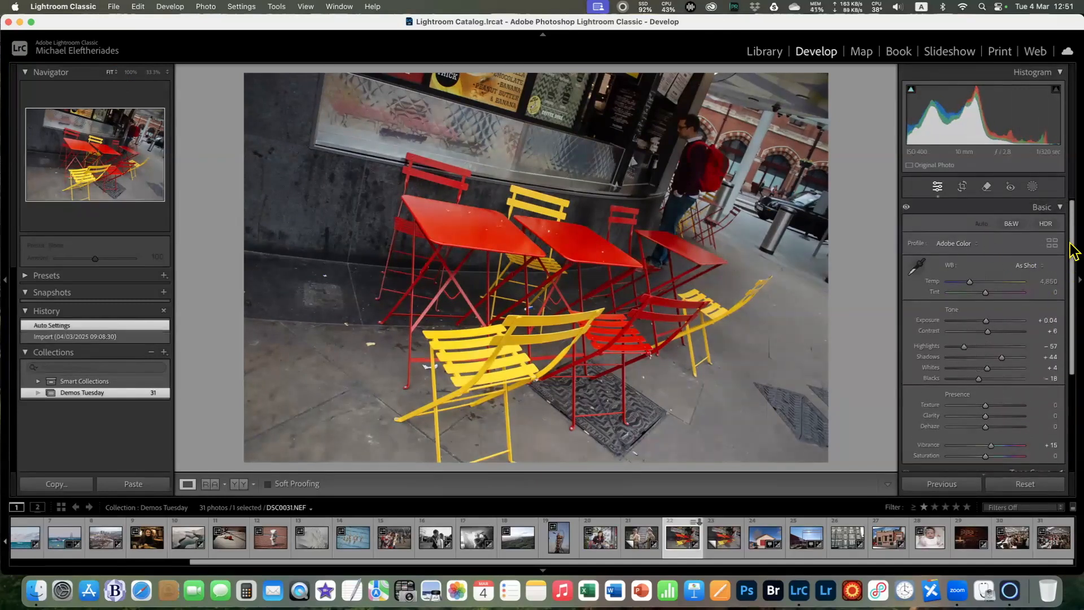
click(1056, 208)
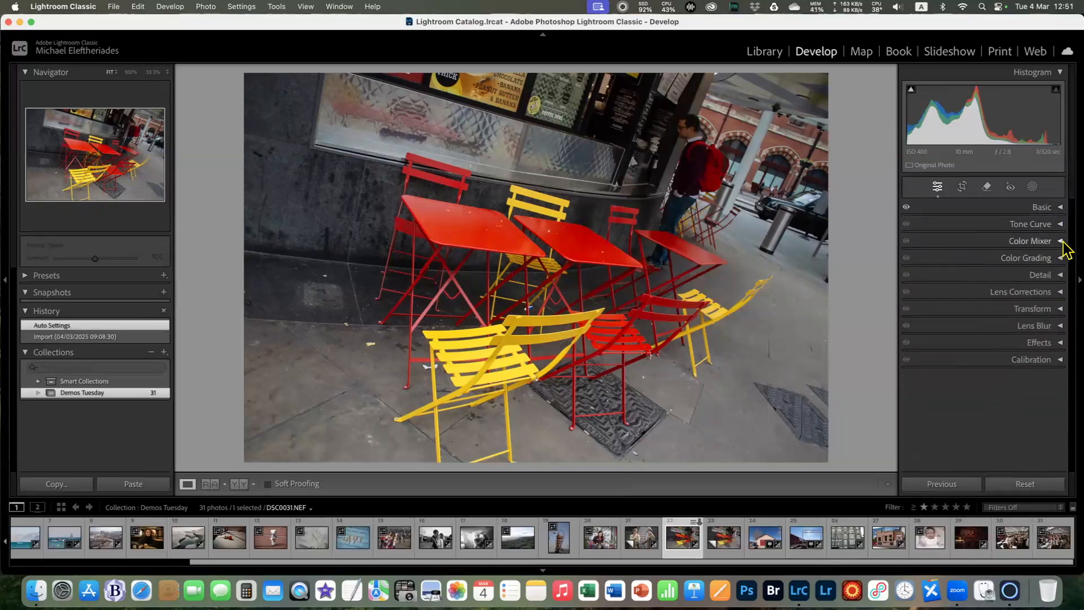
Examine the Color Mixer's Hue, Saturation and Luminance controls, one set at a time and all together
click(1061, 241)
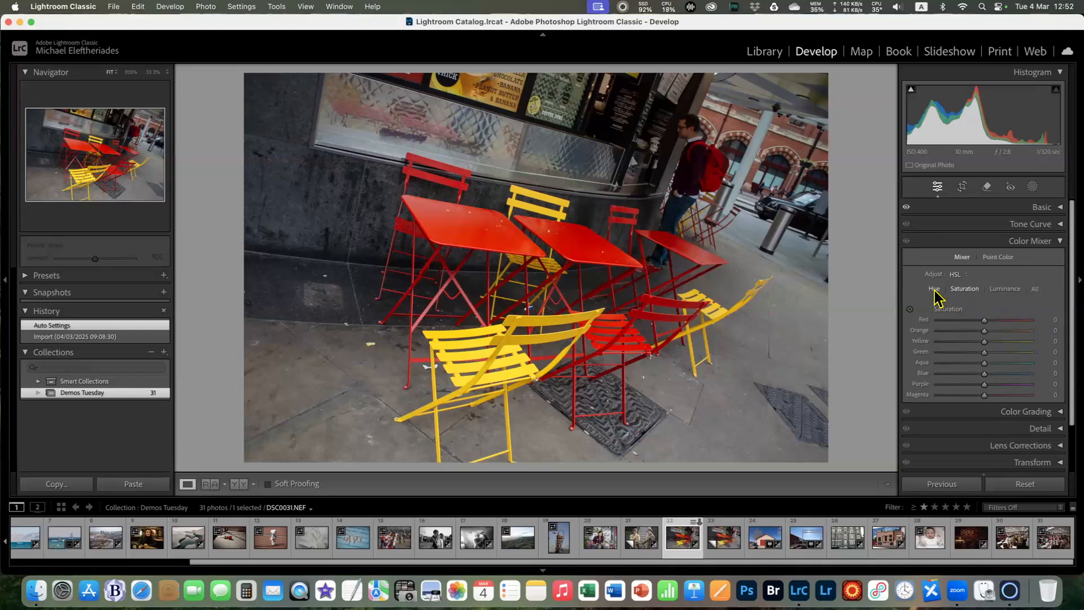
click(934, 289)
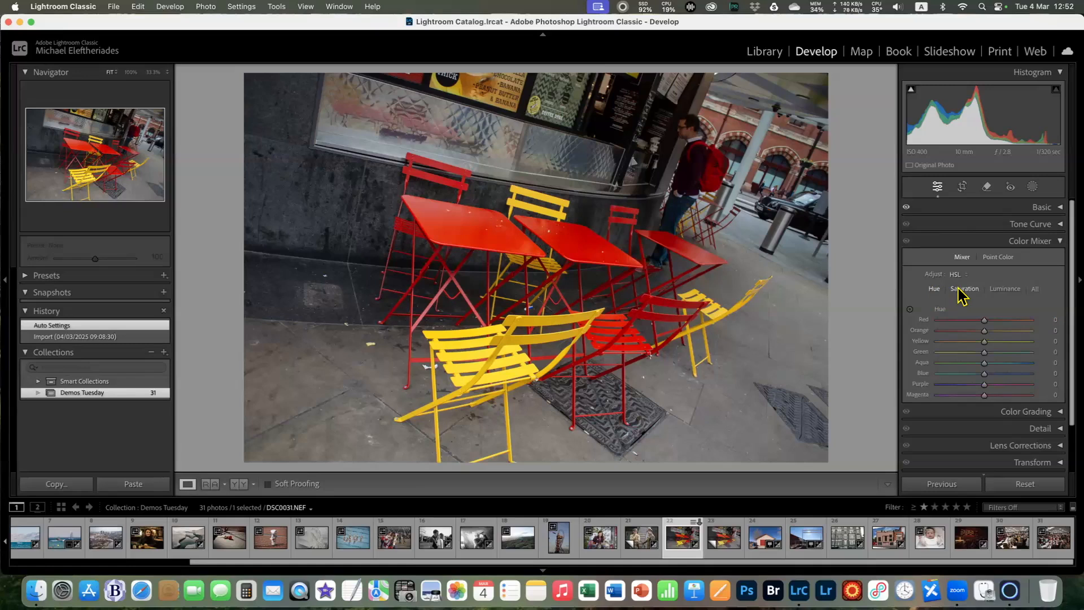
click(961, 292)
click(1010, 291)
click(935, 291)
click(1035, 291)
scroll(1018, 331, down, 3)
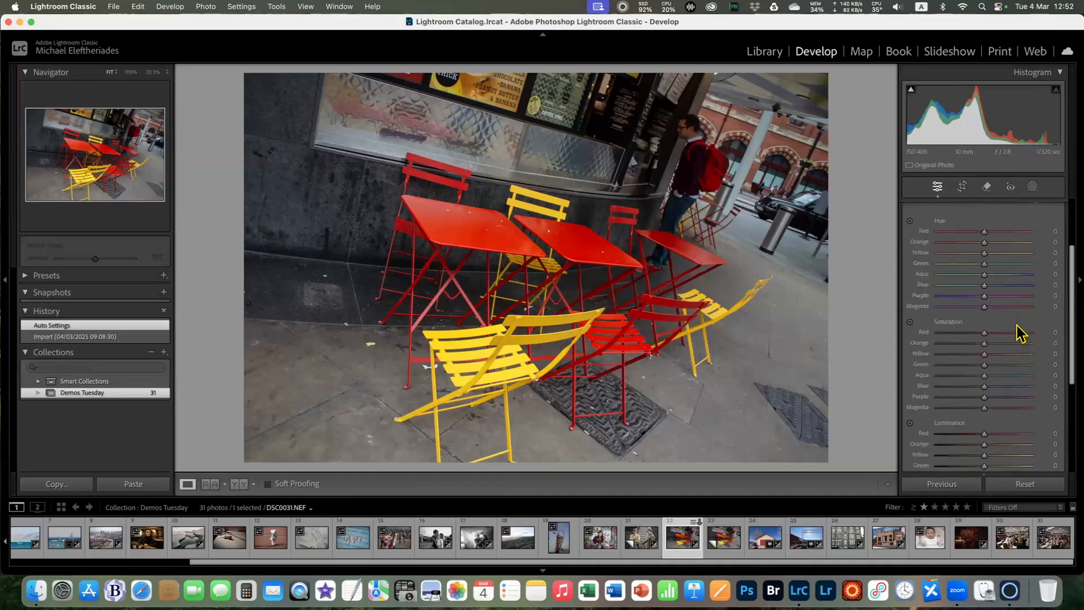
scroll(1019, 332, up, 3)
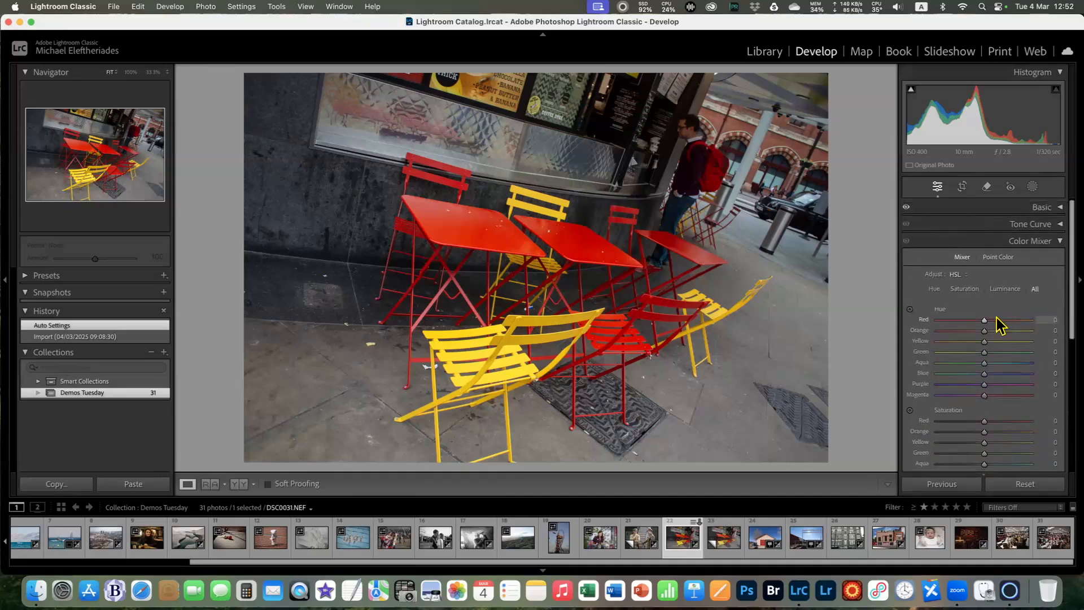
Set the yellow hue to +20, and use targeted adjustment on the red tables to shift the red hue to +30 and orange to -12
click(934, 290)
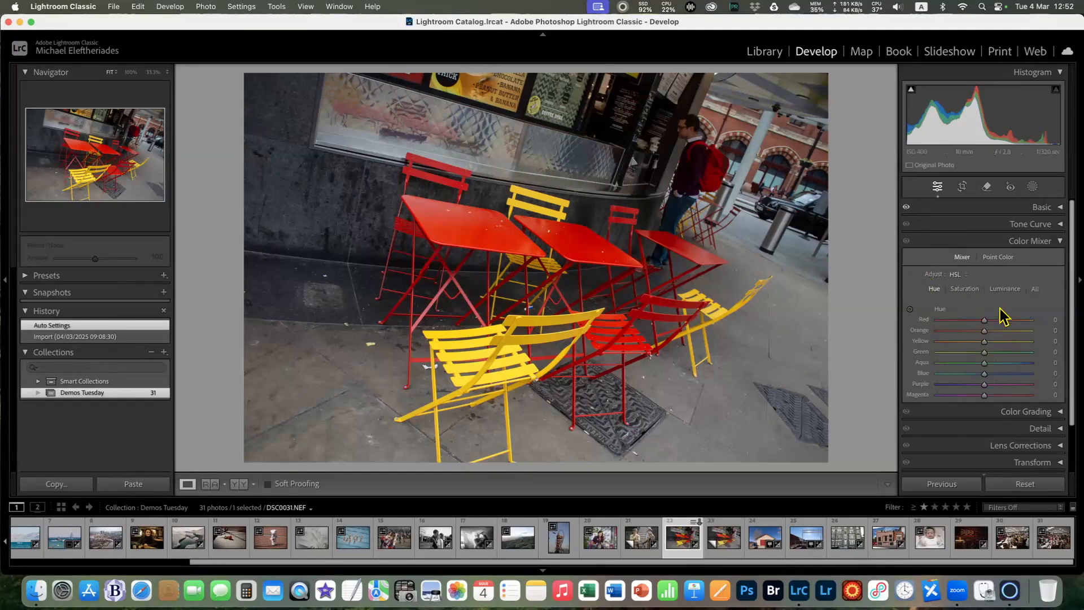
drag(984, 320, 992, 343)
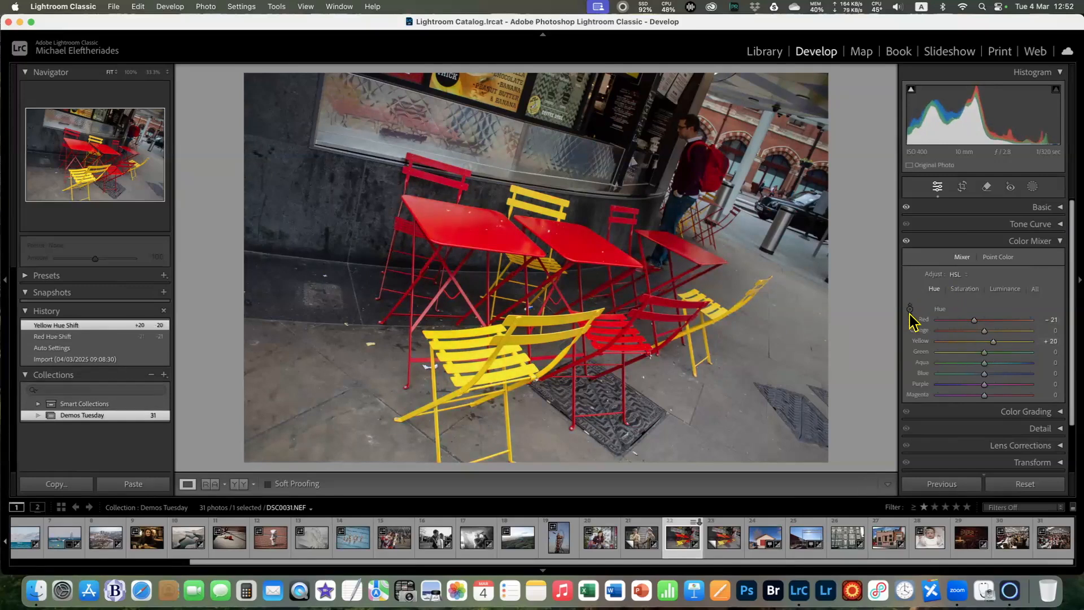
click(909, 309)
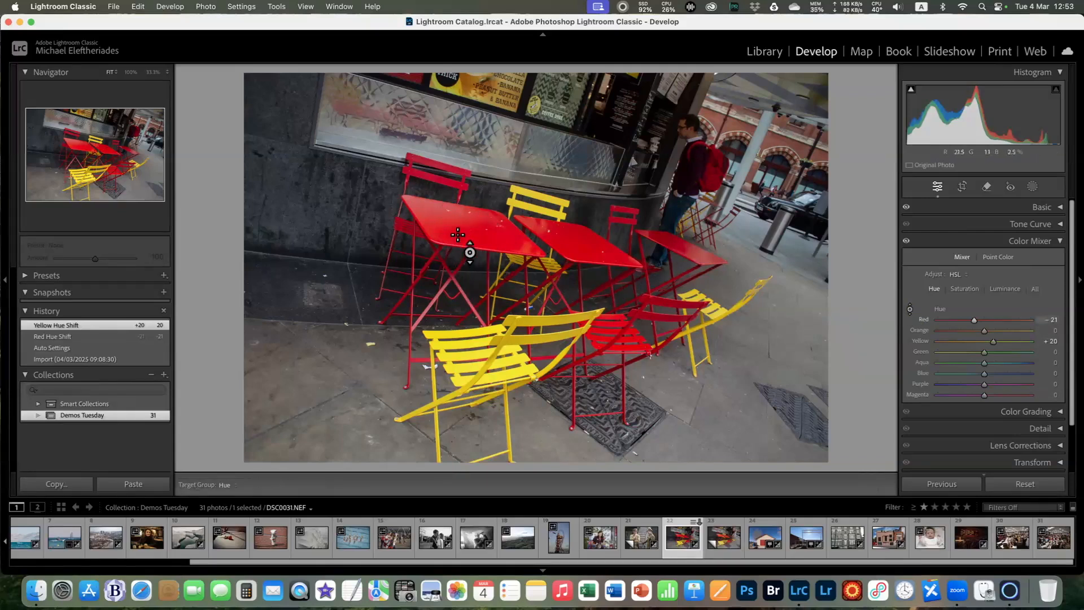
mouse_move(530, 308)
mouse_down()
mouse_move(529, 290)
mouse_move(530, 328)
mouse_move(529, 282)
mouse_move(530, 319)
mouse_up()
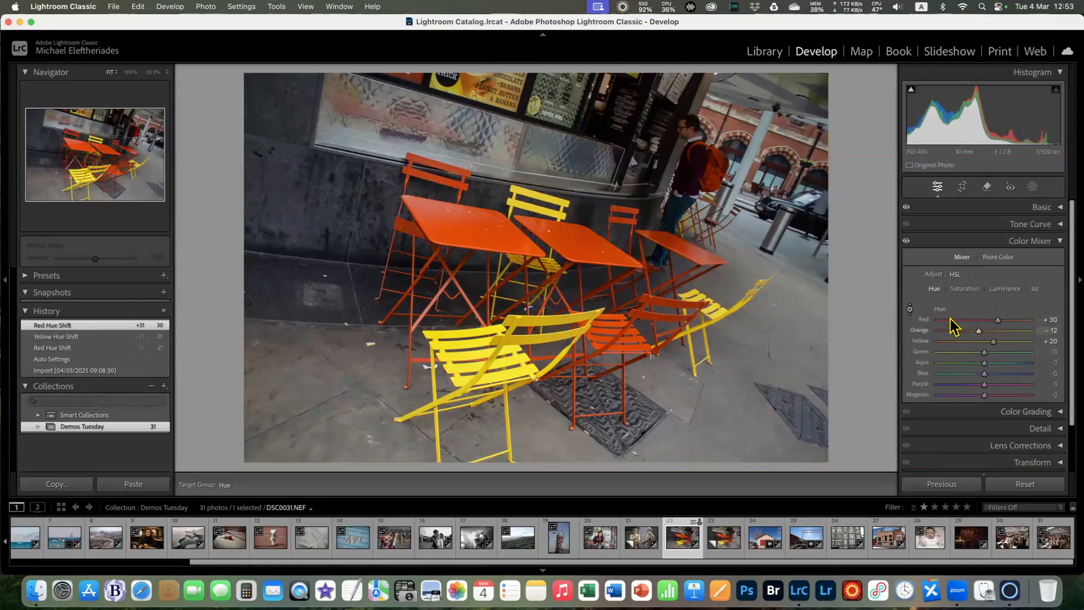
Vary the tables' saturation with targeted adjustment on the photo, finishing with red saturation at +25
click(965, 289)
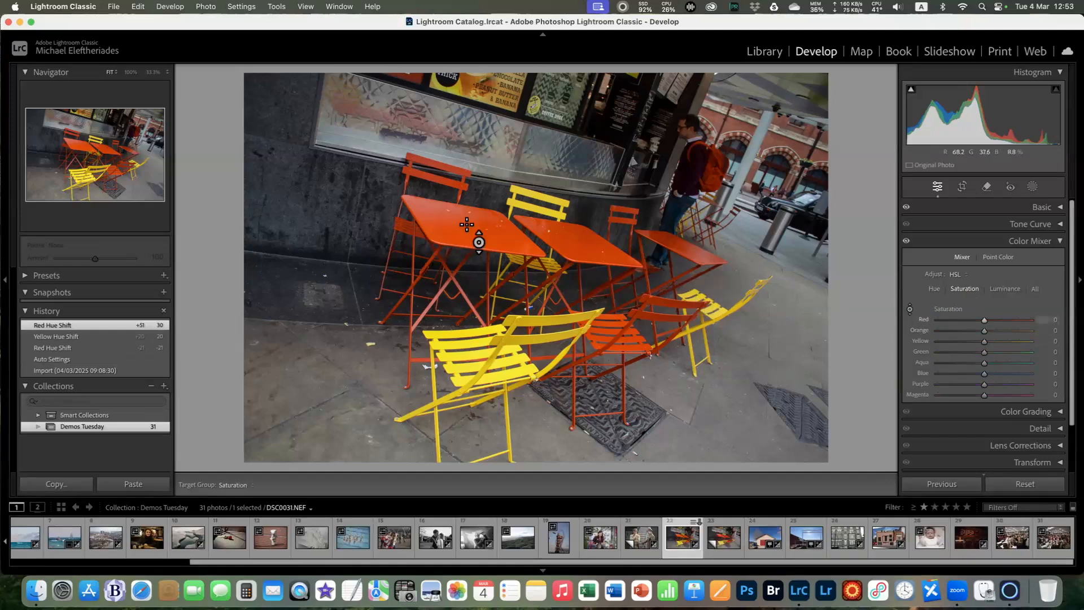
drag(478, 245, 479, 265)
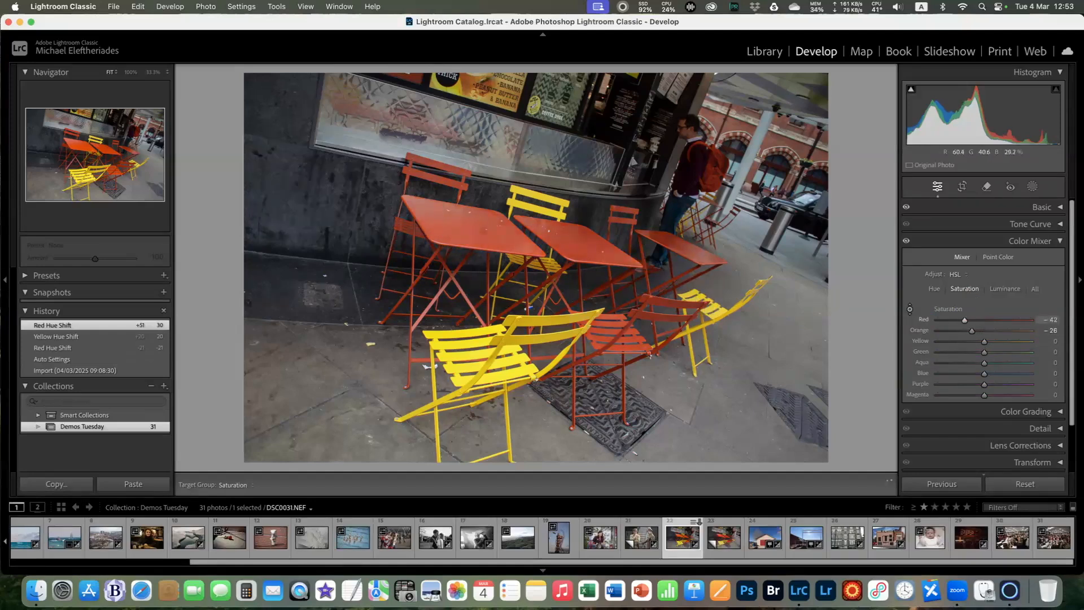
drag(479, 316, 479, 395)
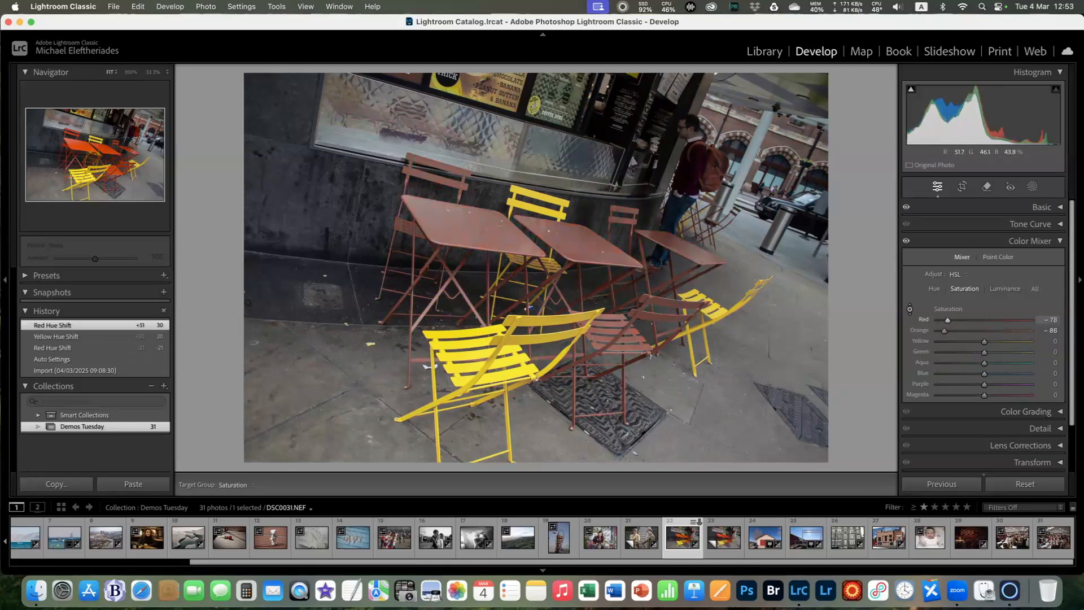
drag(479, 387, 472, 225)
Use targeted luminance adjustment to brighten the tables and darken the yellow chairs, with red at +22, orange at -28 and yellow at -66
click(1005, 288)
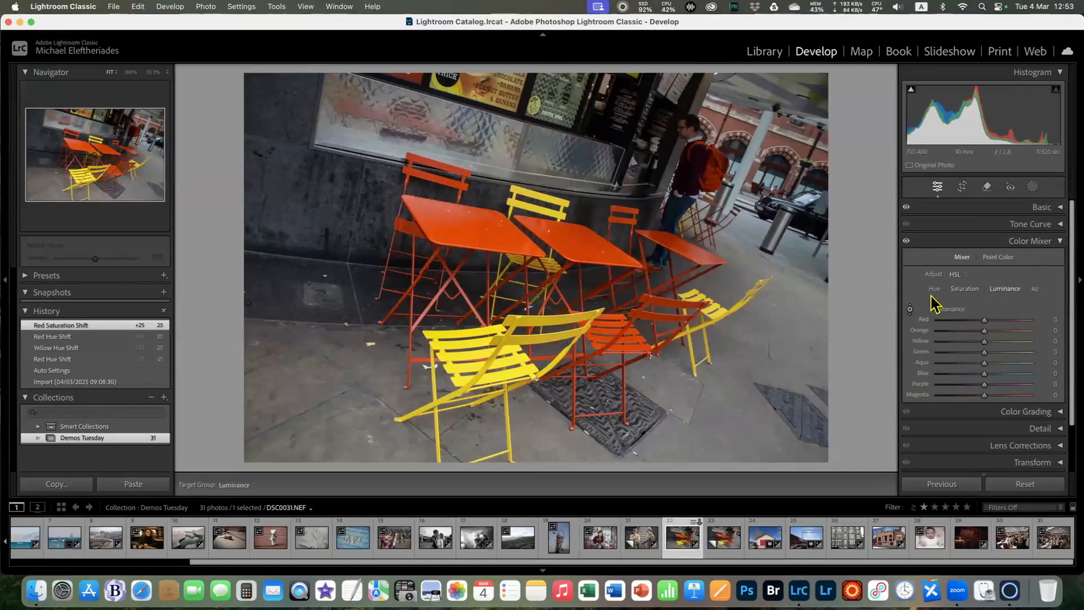
mouse_move(466, 229)
mouse_down()
mouse_move(466, 284)
mouse_move(467, 202)
mouse_move(467, 216)
mouse_up()
mouse_move(522, 343)
mouse_down()
mouse_move(522, 323)
mouse_move(523, 382)
mouse_move(522, 319)
mouse_move(523, 341)
mouse_up()
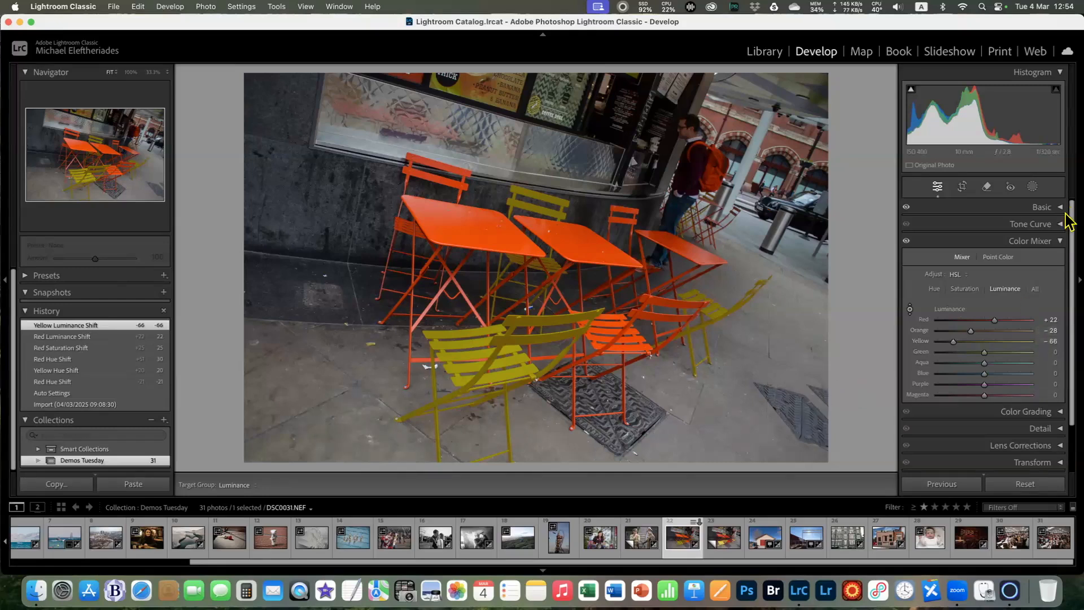
click(1060, 245)
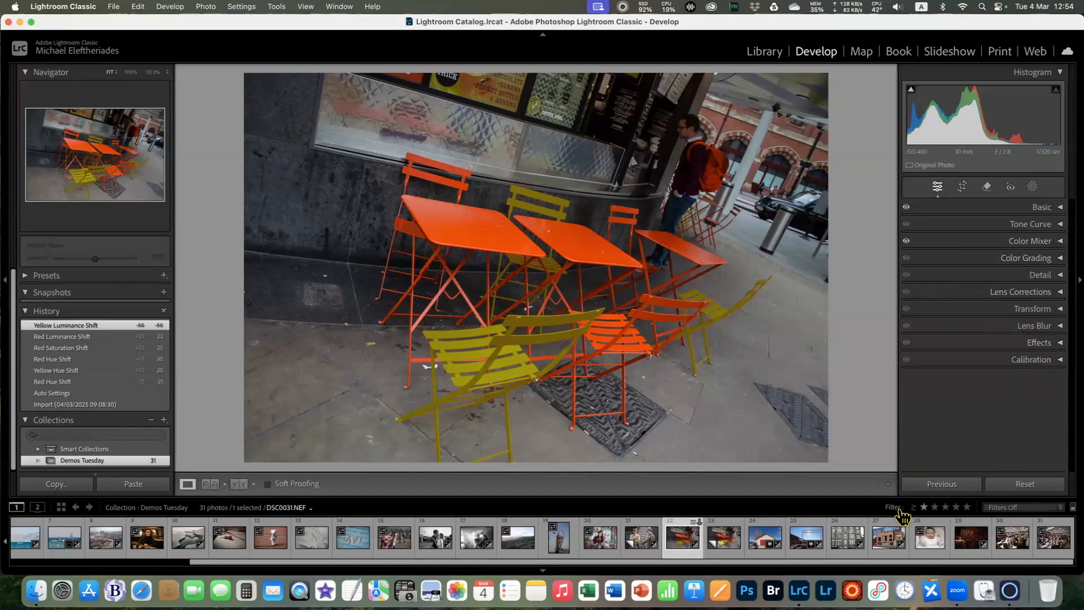
Select the baby photo S060031.ORF and apply automatic Basic adjustments to it
click(930, 540)
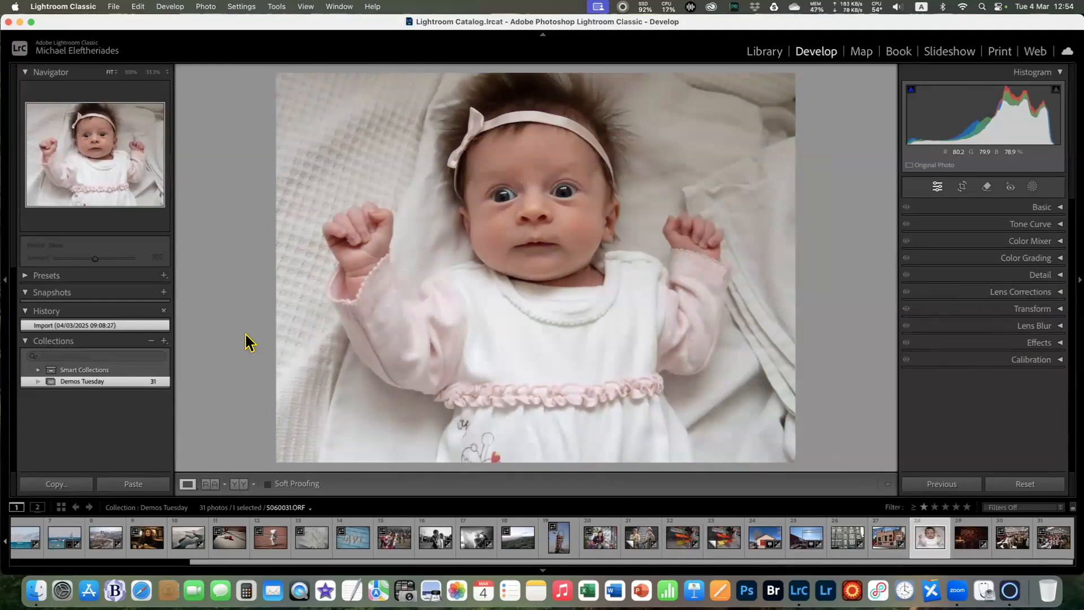
click(1058, 209)
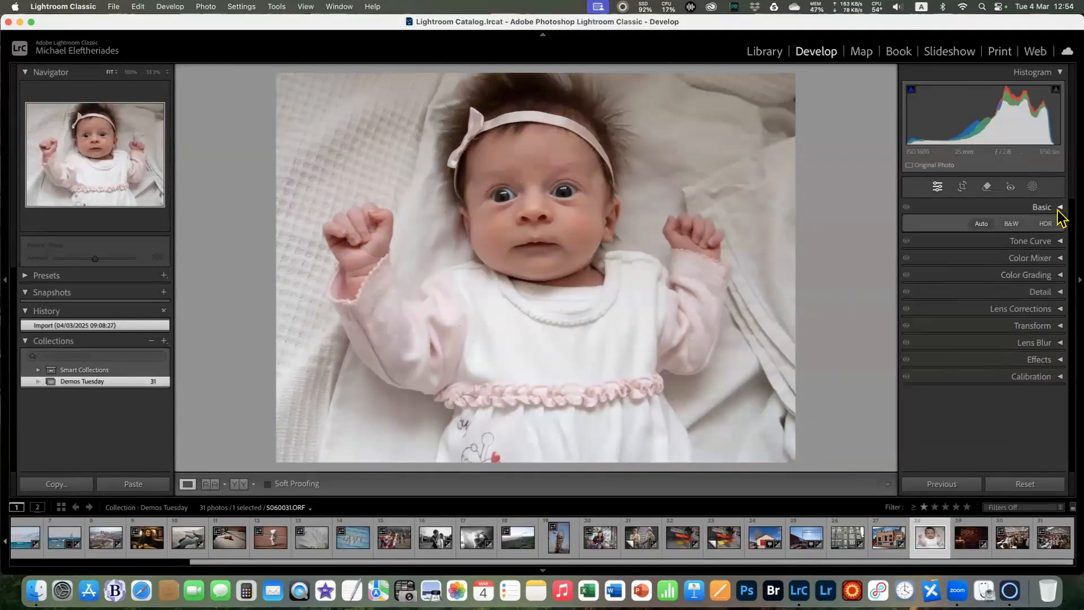
scroll(986, 280, down, 3)
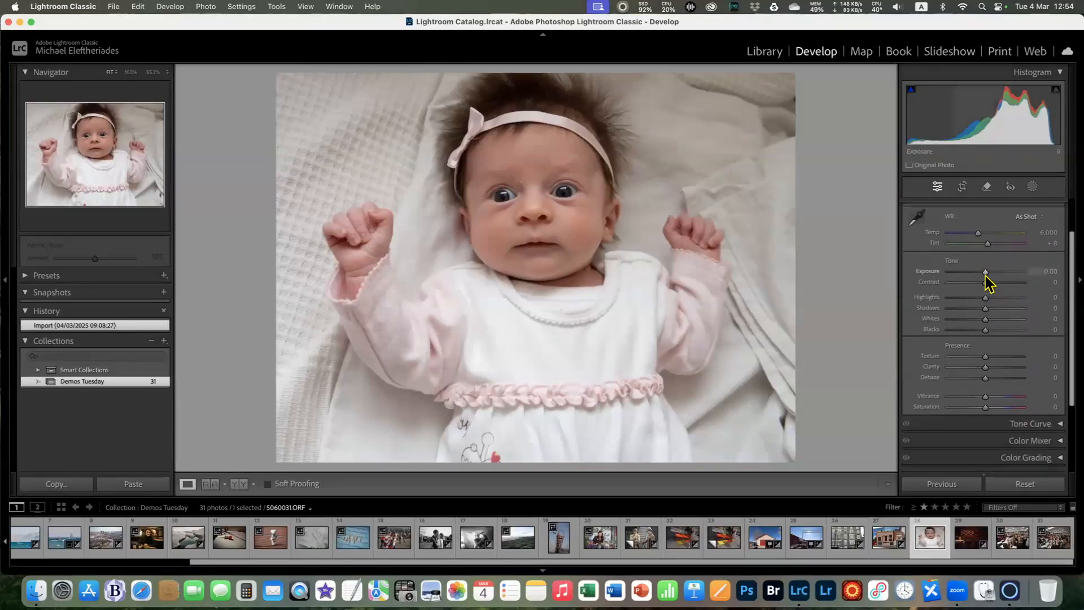
scroll(988, 254, up, 3)
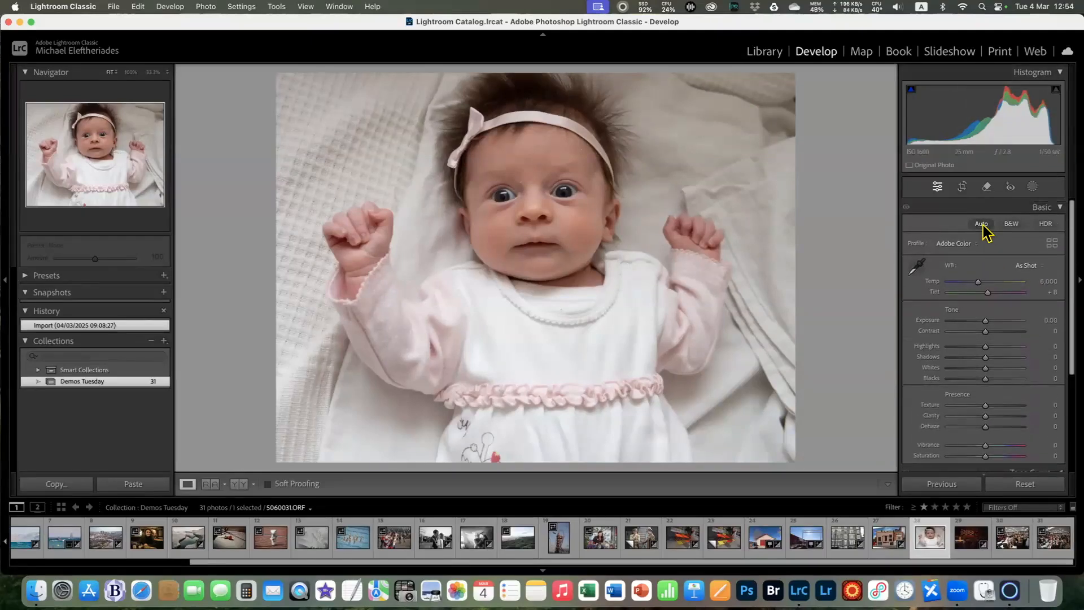
click(981, 224)
scroll(1073, 285, down, 1)
scroll(1072, 291, down, 3)
scroll(1062, 254, up, 4)
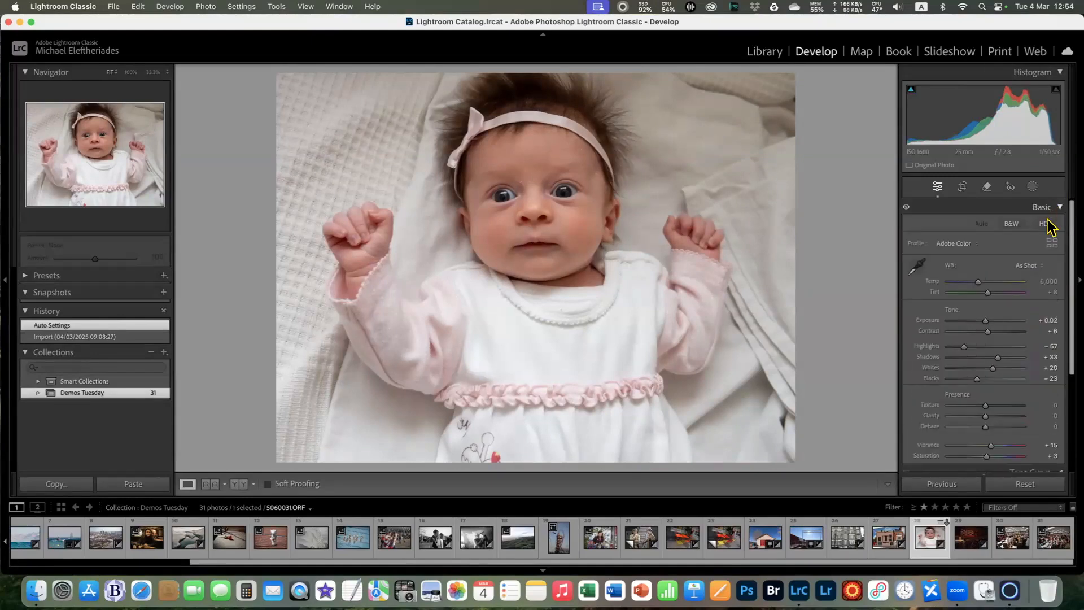
click(1045, 208)
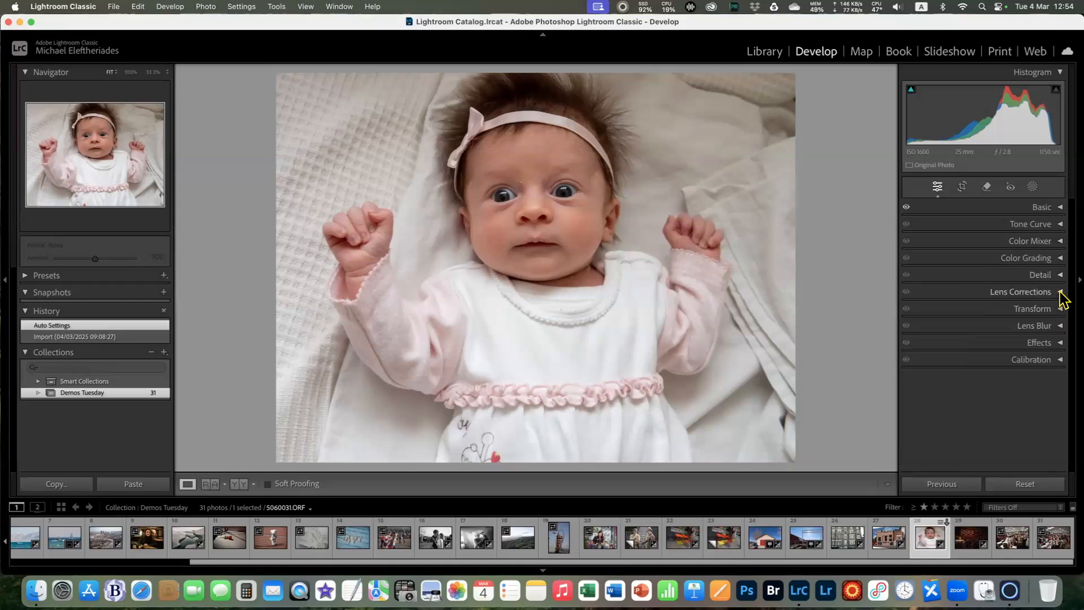
Enable profile corrections in Lens Corrections for the baby photo
click(1061, 293)
click(939, 324)
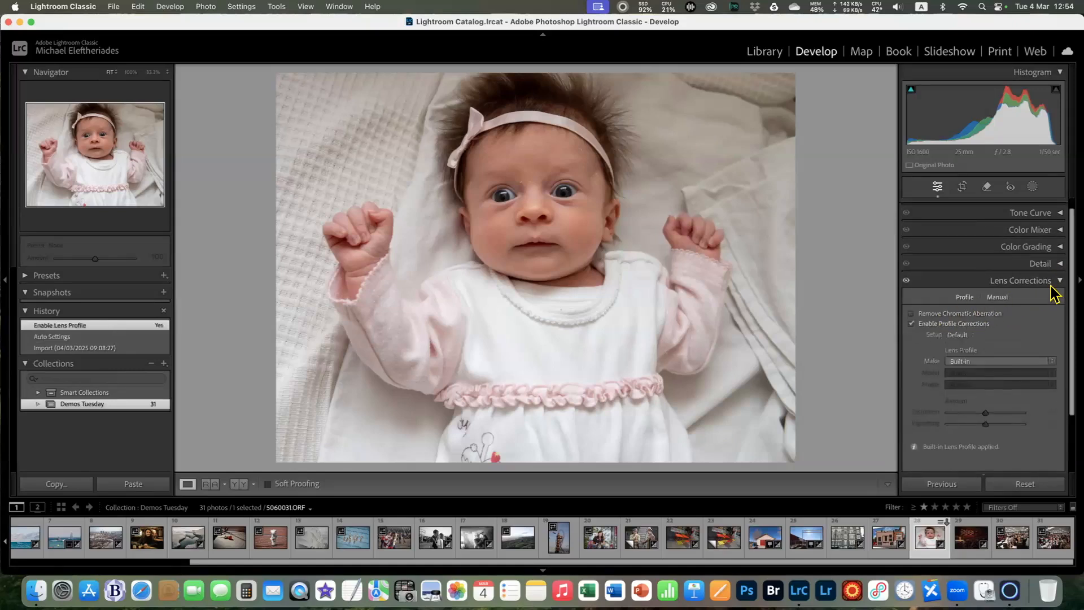
Collapse Lens Corrections and open the Detail settings to examine the sharpening and noise reduction controls
click(1062, 282)
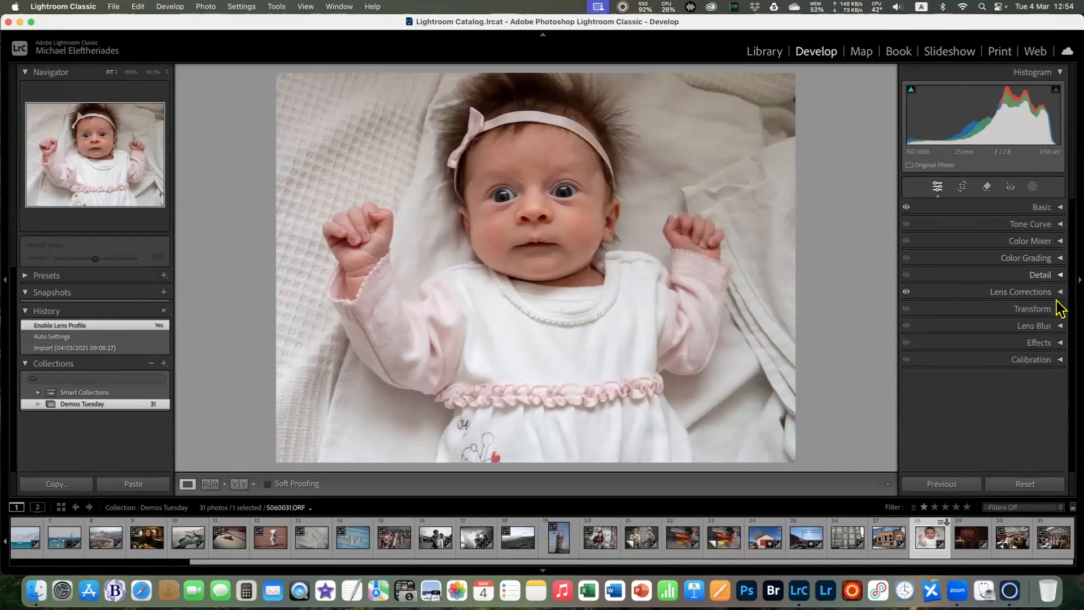
click(1058, 275)
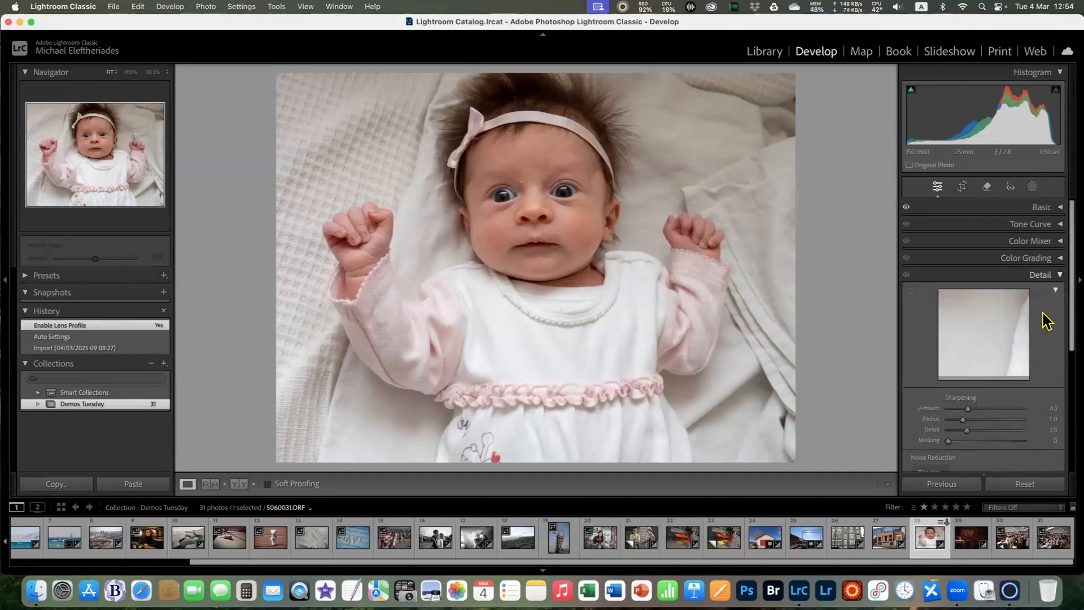
scroll(1048, 321, down, 3)
scroll(1048, 322, up, 1)
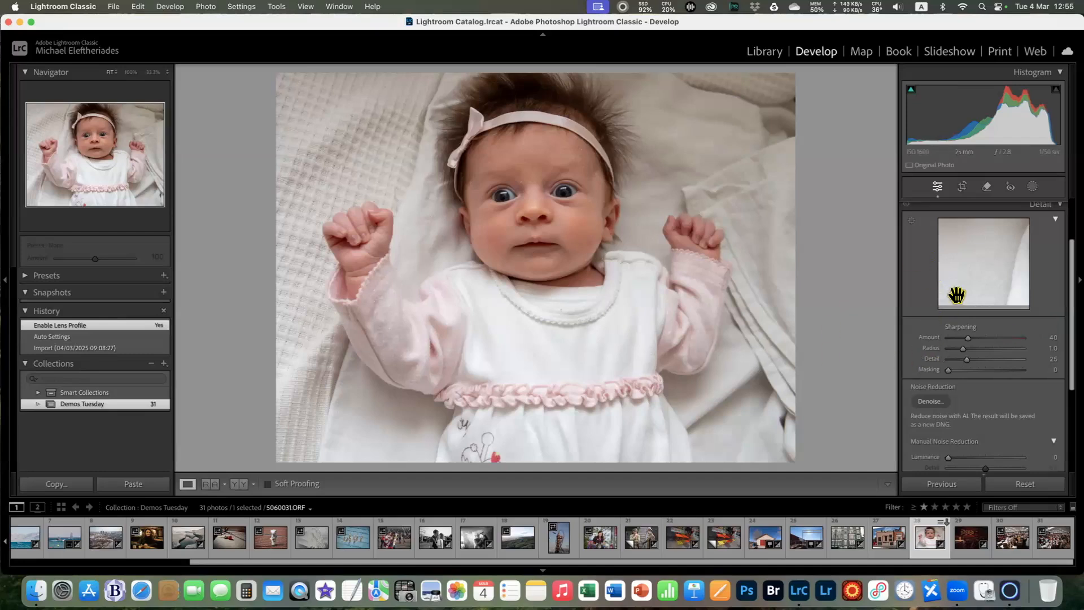
scroll(959, 287, up, 3)
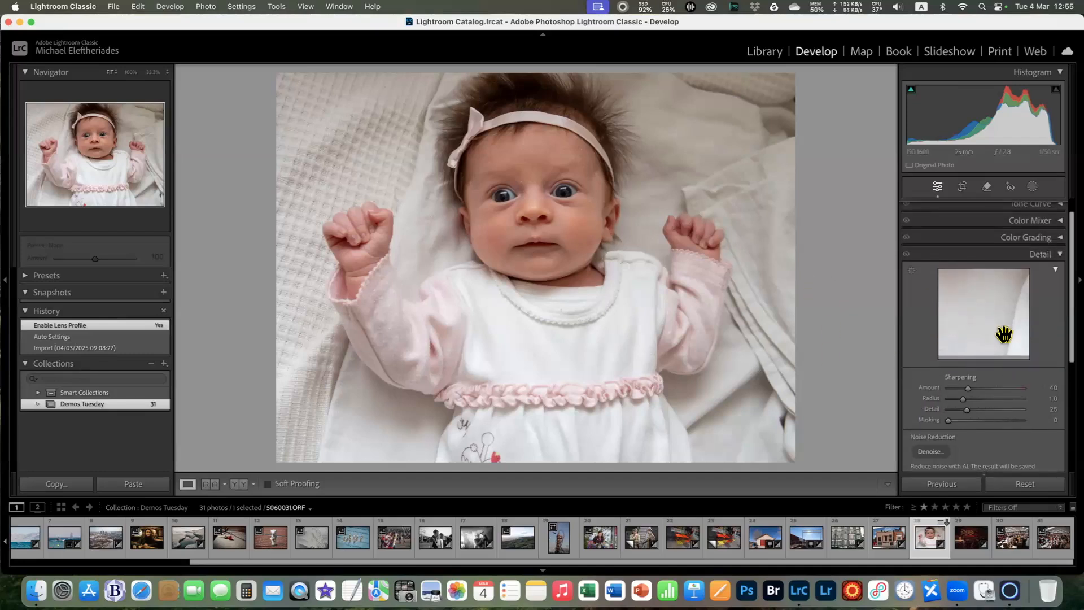
scroll(994, 334, down, 2)
scroll(1000, 334, up, 2)
scroll(1004, 335, down, 4)
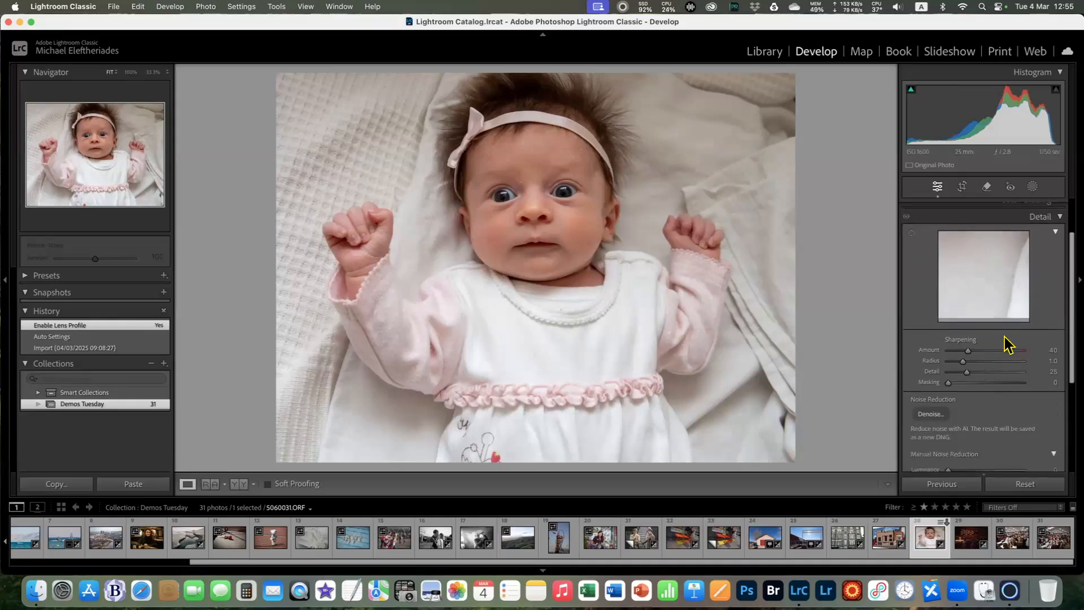
scroll(990, 336, up, 3)
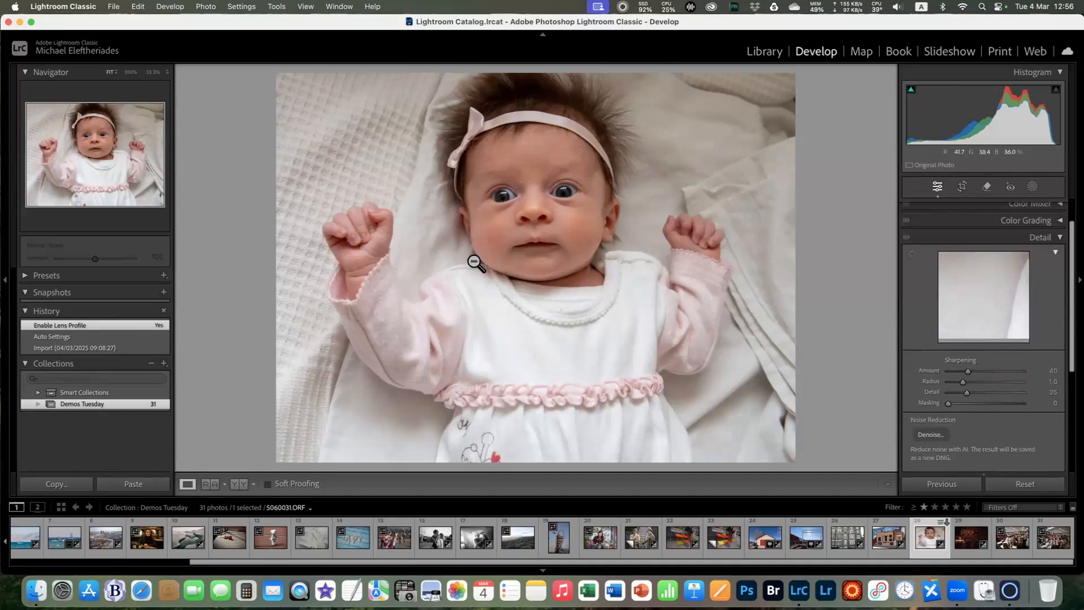
Compare the baby's face before and after side by side at 100% zoom
click(129, 72)
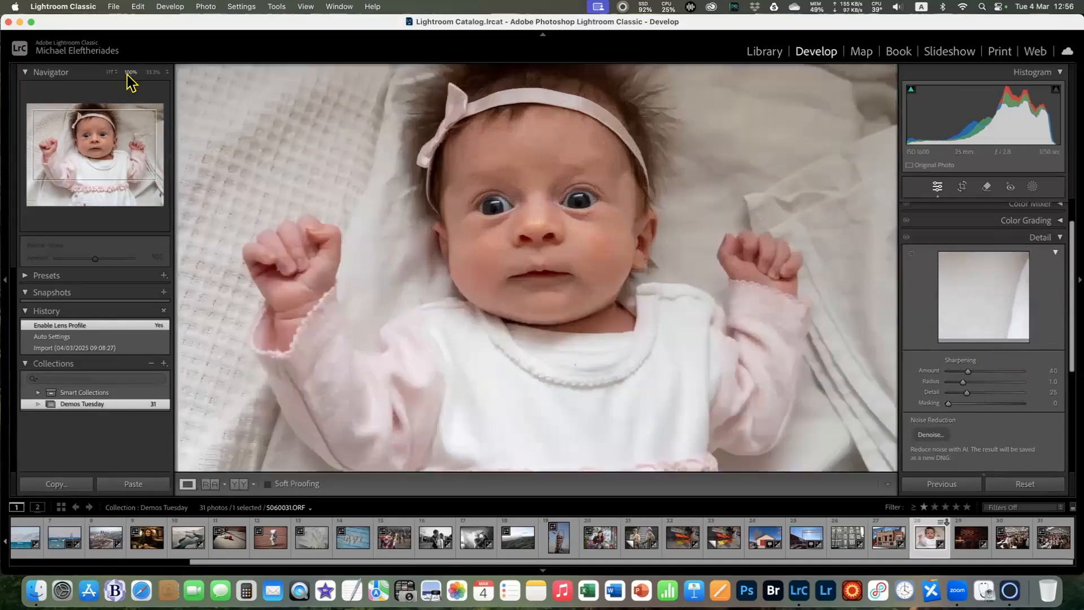
drag(581, 254, 553, 255)
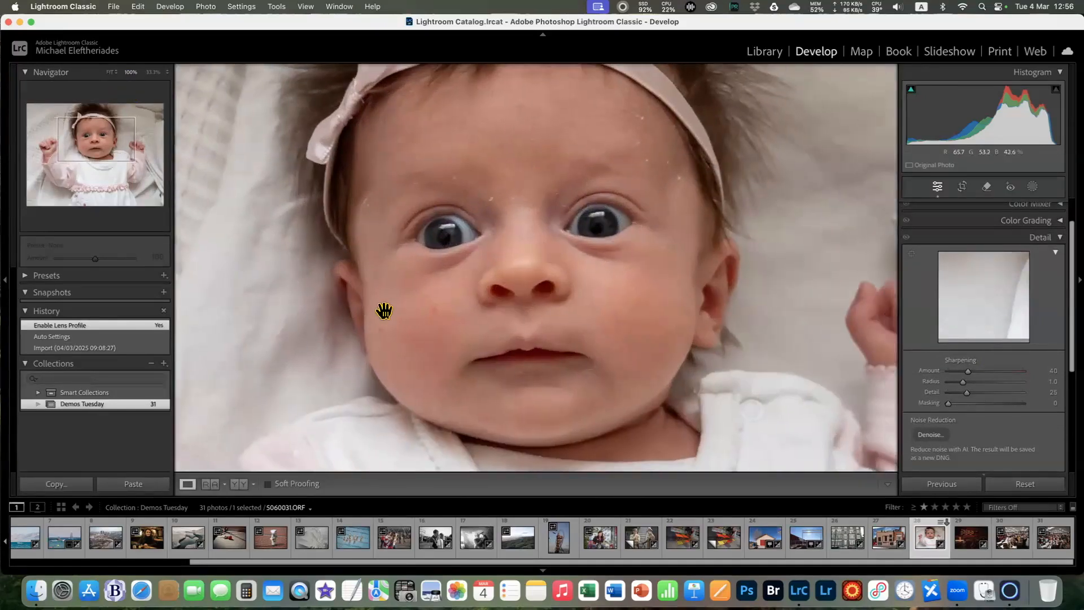
click(242, 485)
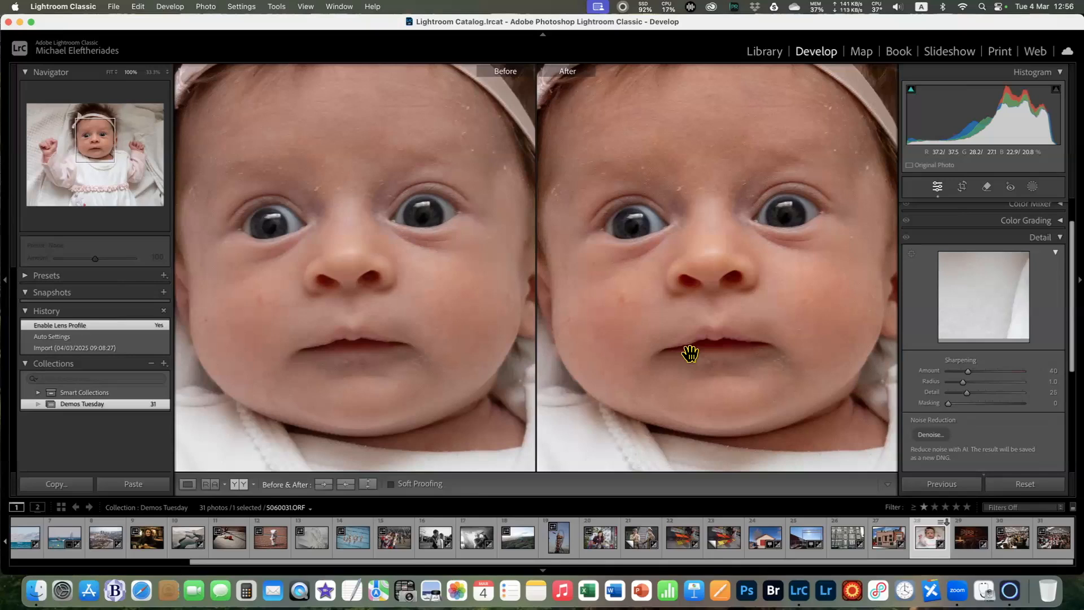
Try a sharpening amount of 150 on the baby's face and reduce the amount to 31
drag(967, 375, 1052, 373)
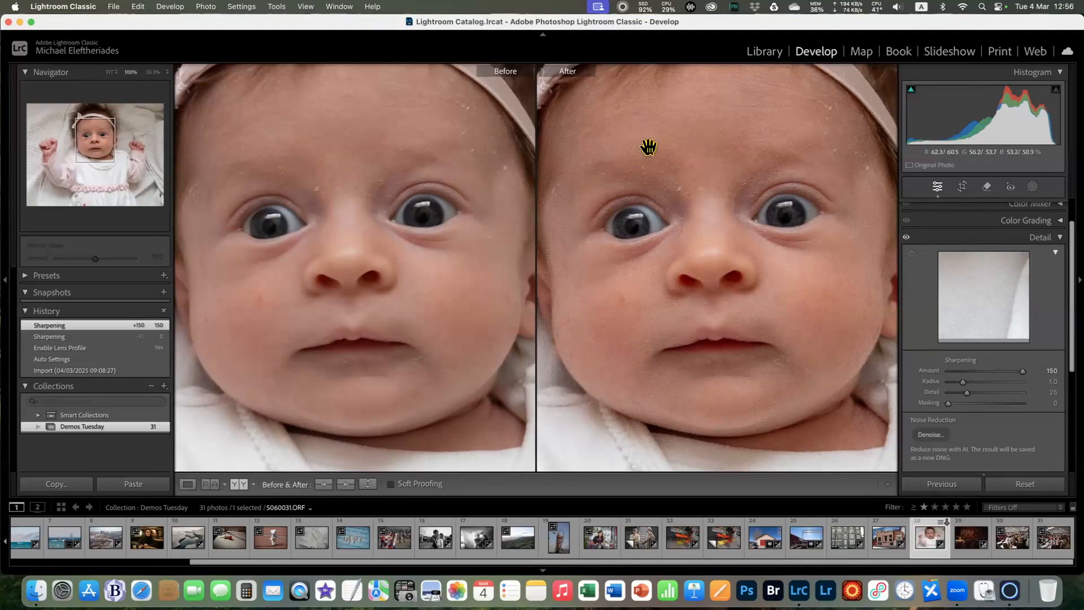
mouse_move(679, 239)
mouse_down()
mouse_move(668, 245)
mouse_move(680, 249)
mouse_up()
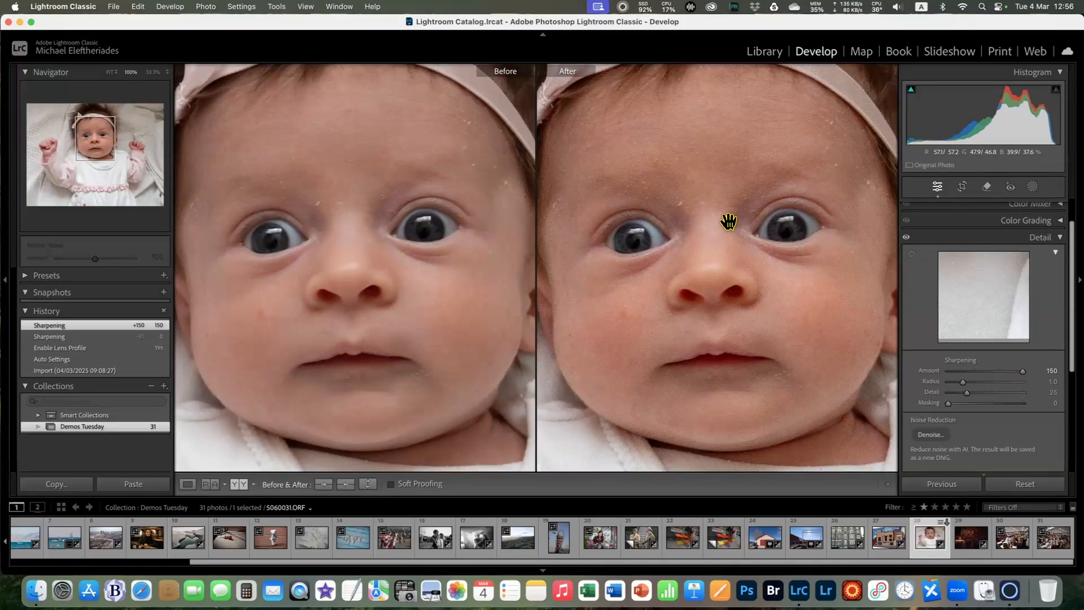
drag(1022, 370, 963, 372)
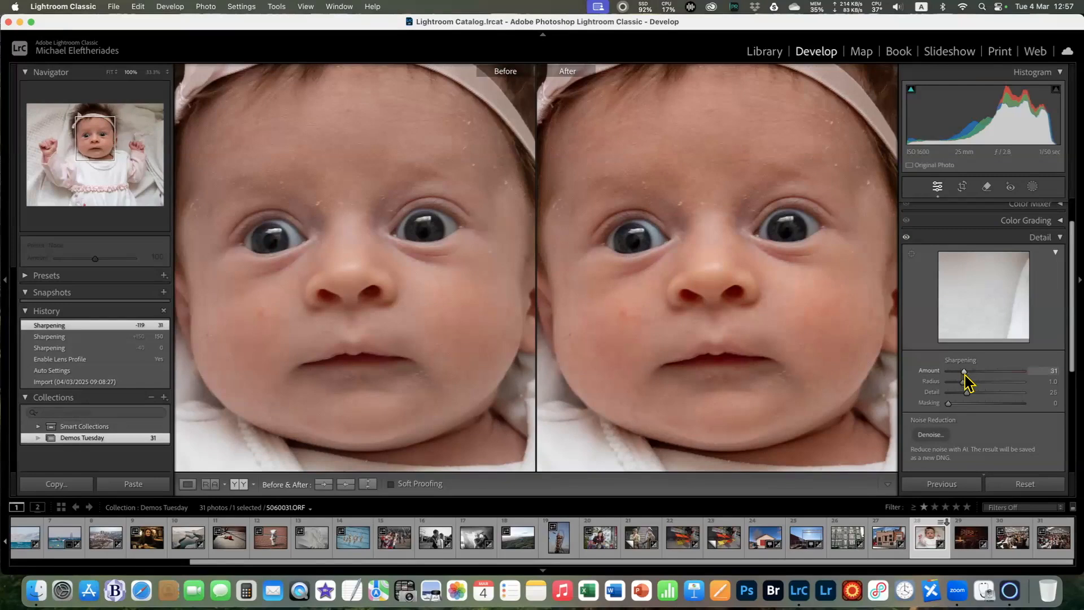
Set the sharpening radius to 3.0 and detail to 100, and inspect the baby's face
drag(963, 382, 1038, 386)
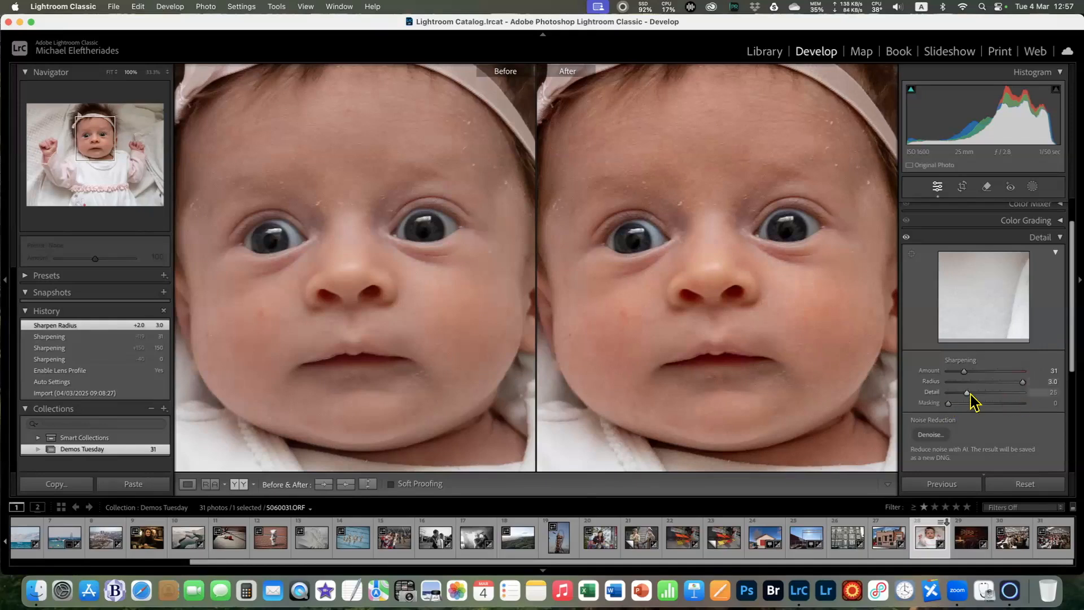
drag(970, 394, 1041, 396)
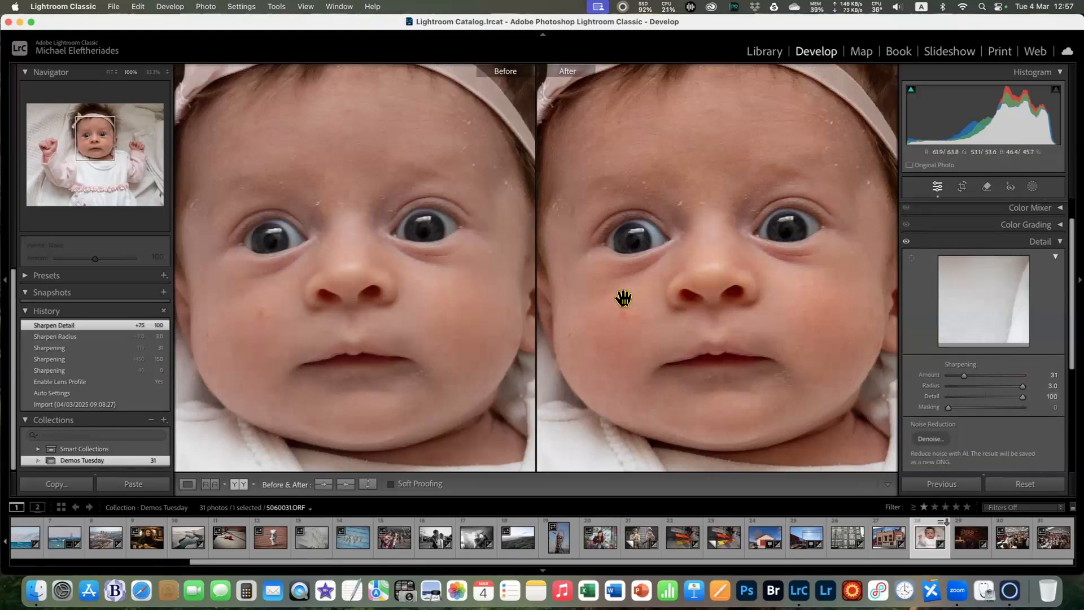
drag(624, 300, 606, 298)
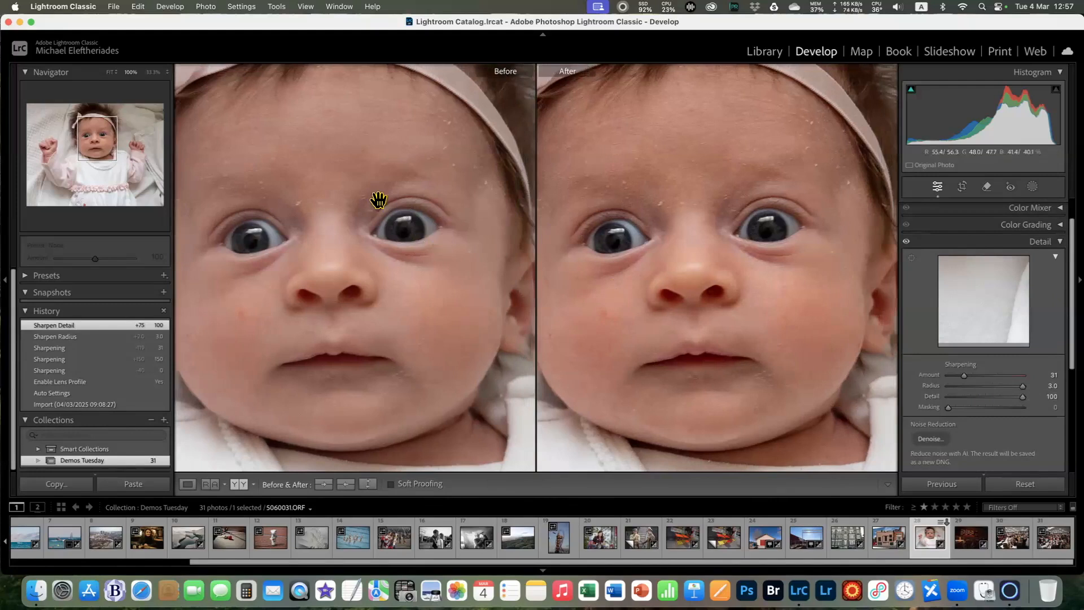
drag(439, 260, 449, 261)
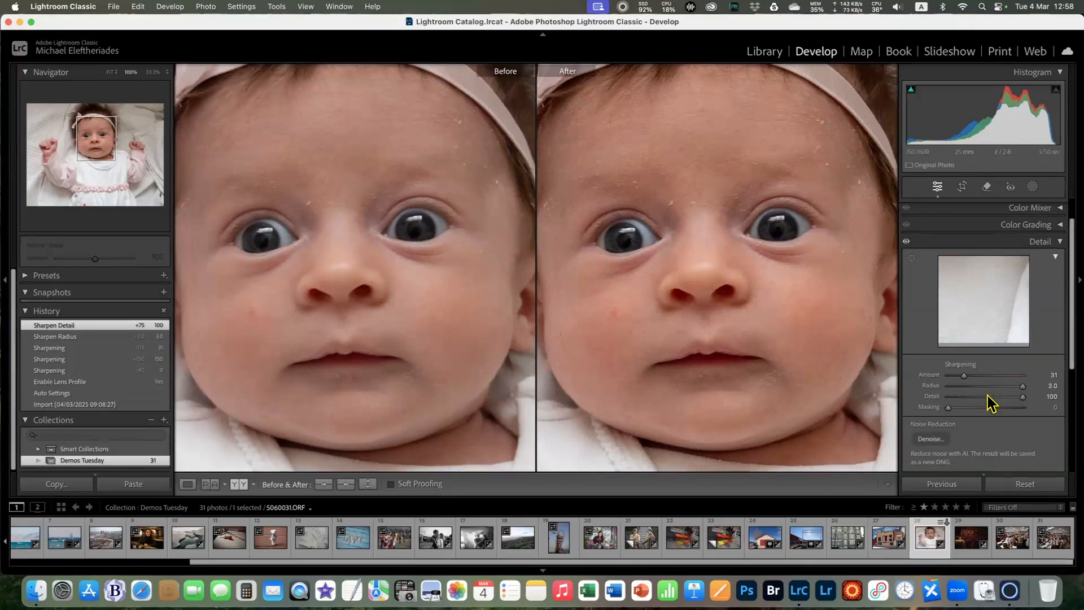
Try sharpening masking at 100, return it to 0, and lower detail to 28 after previewing its effect in greyscale
drag(948, 407, 1042, 408)
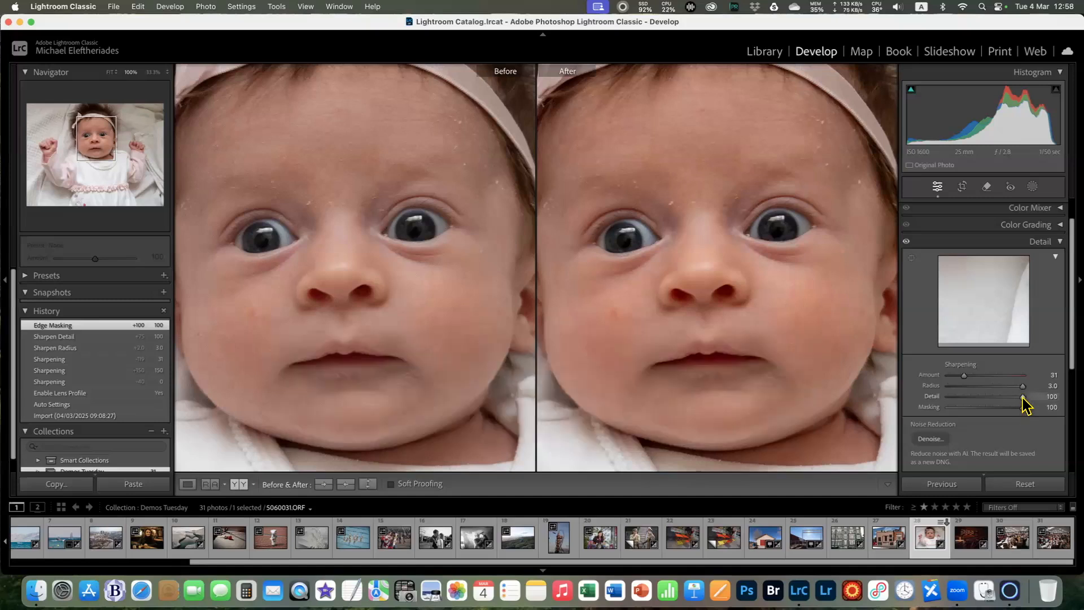
drag(1022, 407, 907, 410)
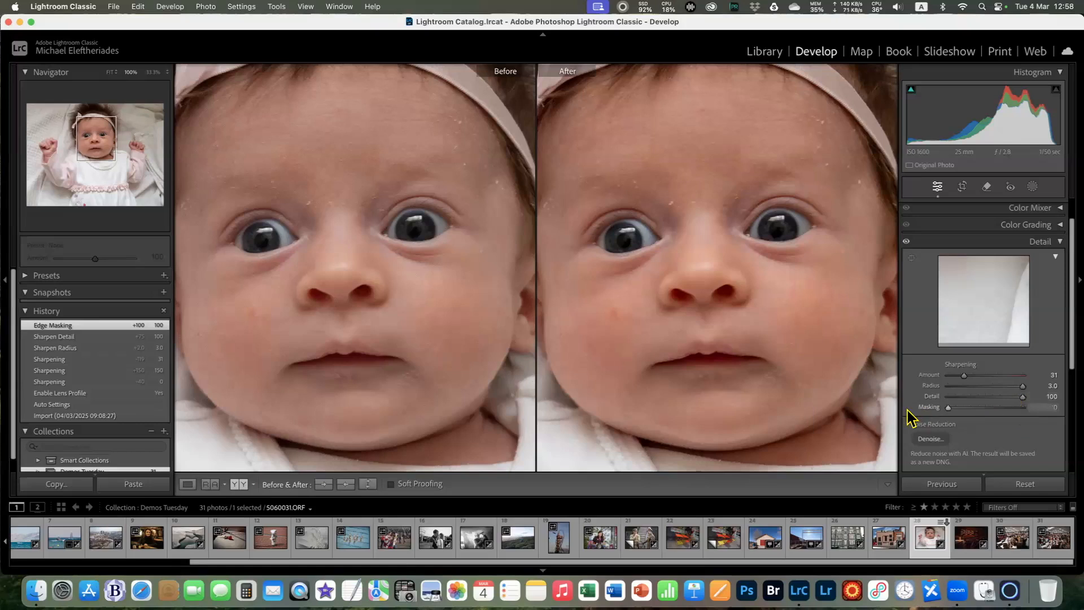
alt+click(1023, 399)
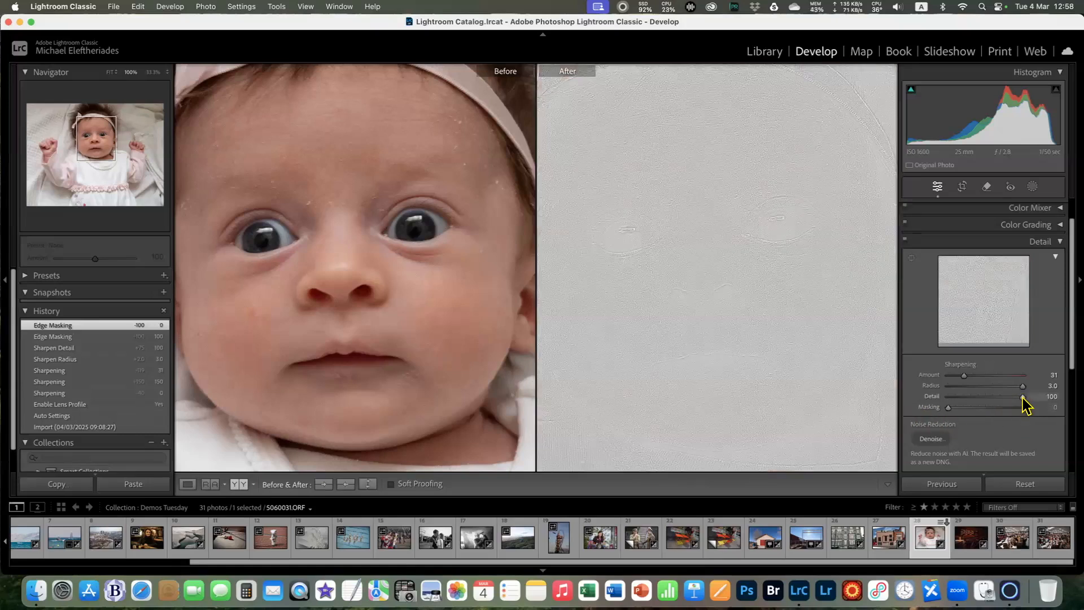
drag(1023, 397, 969, 398)
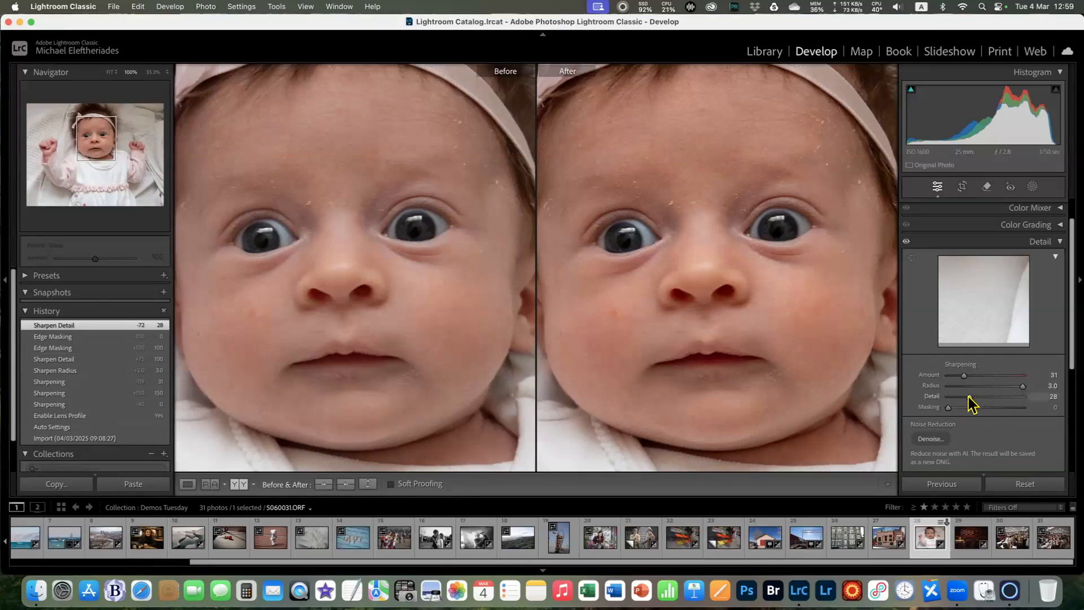
Raise the sharpening amount to 150, preview detail at 100 in greyscale, and bring detail down to 33
drag(964, 375, 1065, 381)
alt+click(970, 397)
drag(971, 398, 1035, 399)
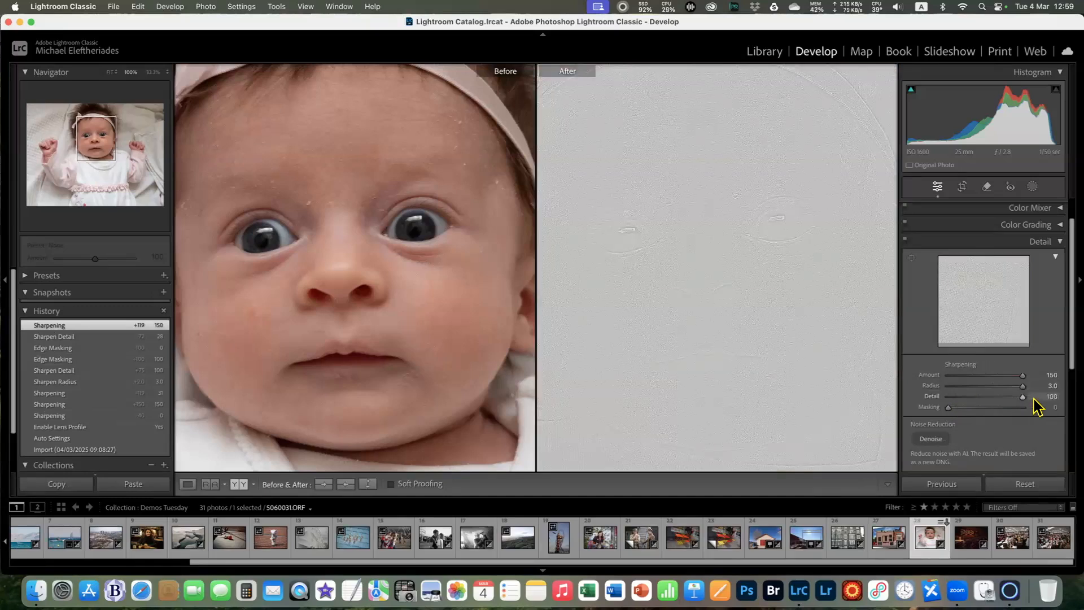
drag(1034, 399, 757, 356)
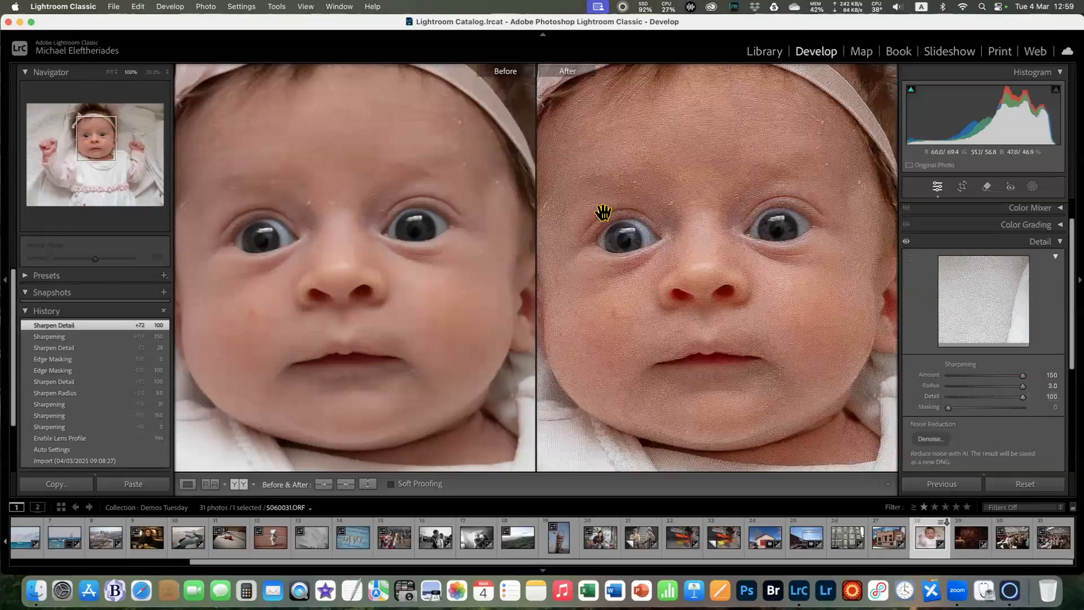
key(alt)
drag(1022, 404, 951, 406)
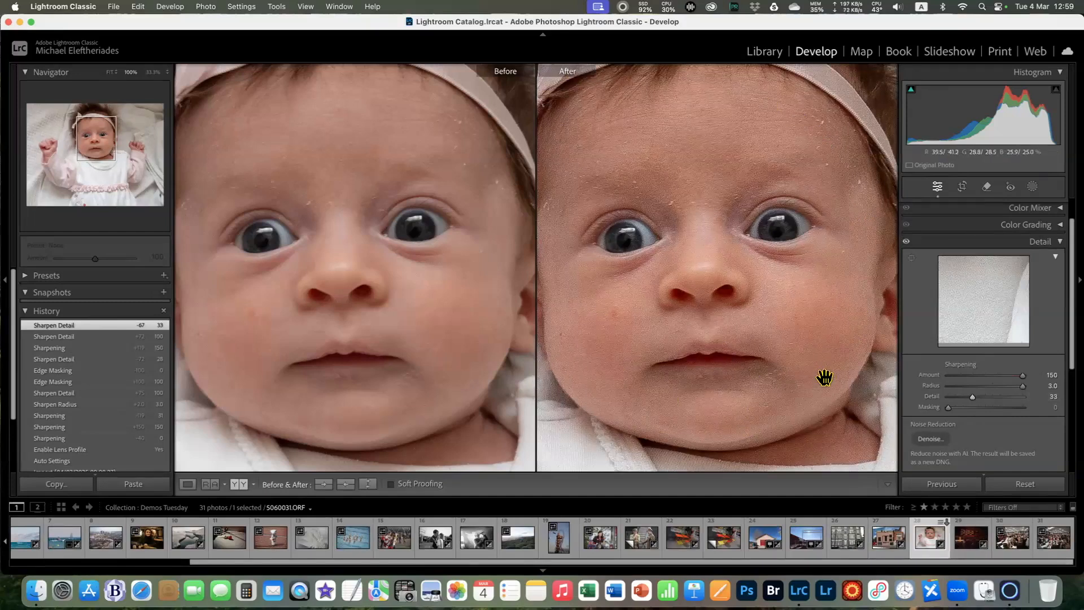
Preview the sharpening mask in black and white while raising masking from nothing to 93
key(alt)
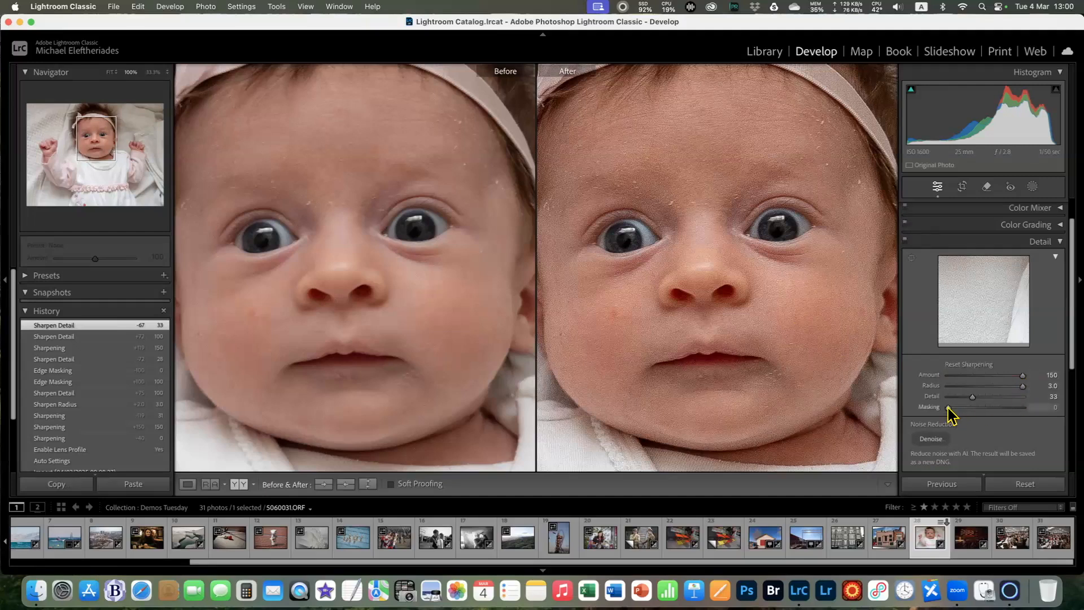
mouse_move(949, 408)
mouse_down()
mouse_move(1011, 409)
mouse_move(931, 413)
mouse_up()
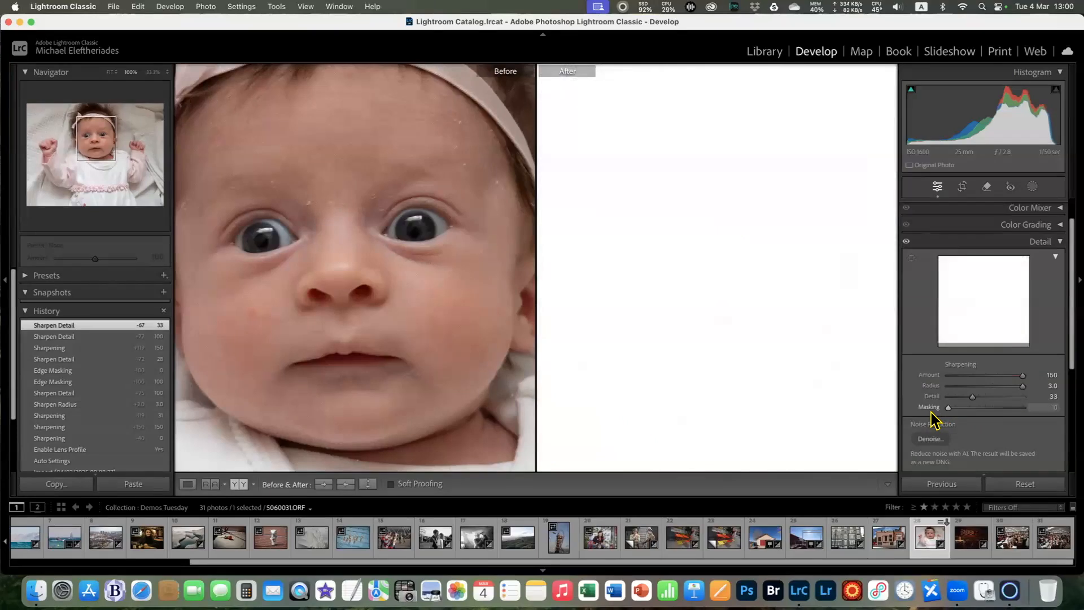
drag(932, 413, 1019, 414)
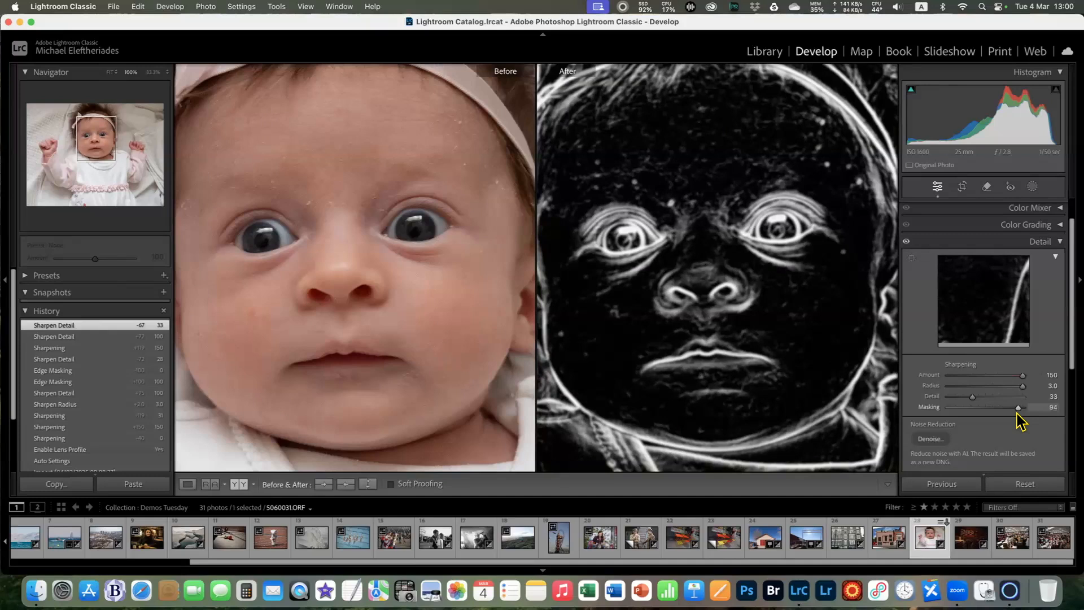
drag(1019, 414, 1017, 414)
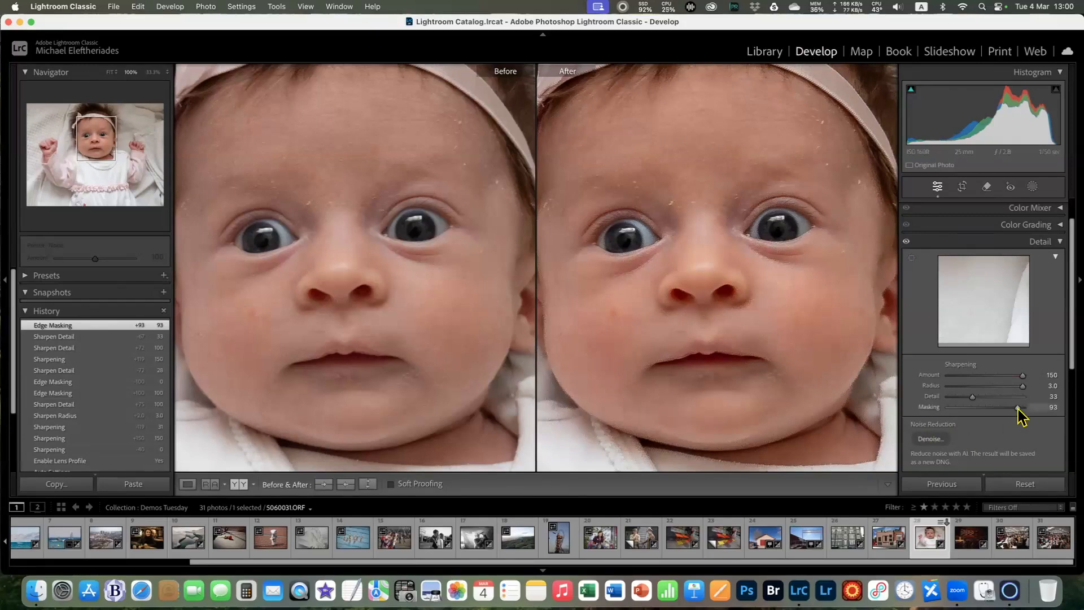
Rework the baby photo's sharpening to amount 25, radius 0.9, detail 89 and masking 91, and check the face
drag(1018, 408, 926, 409)
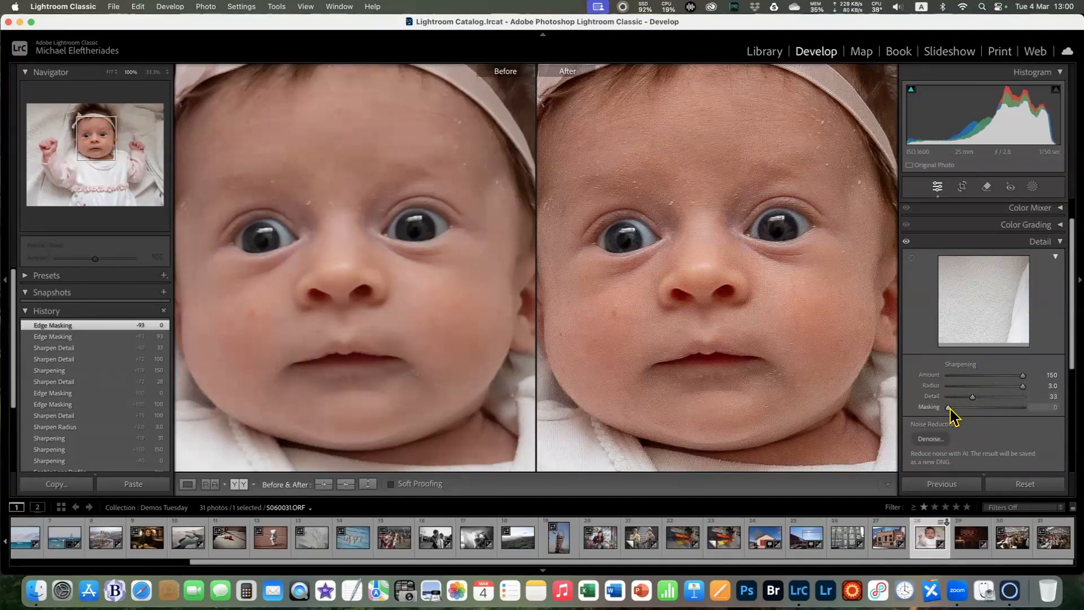
drag(952, 415, 960, 389)
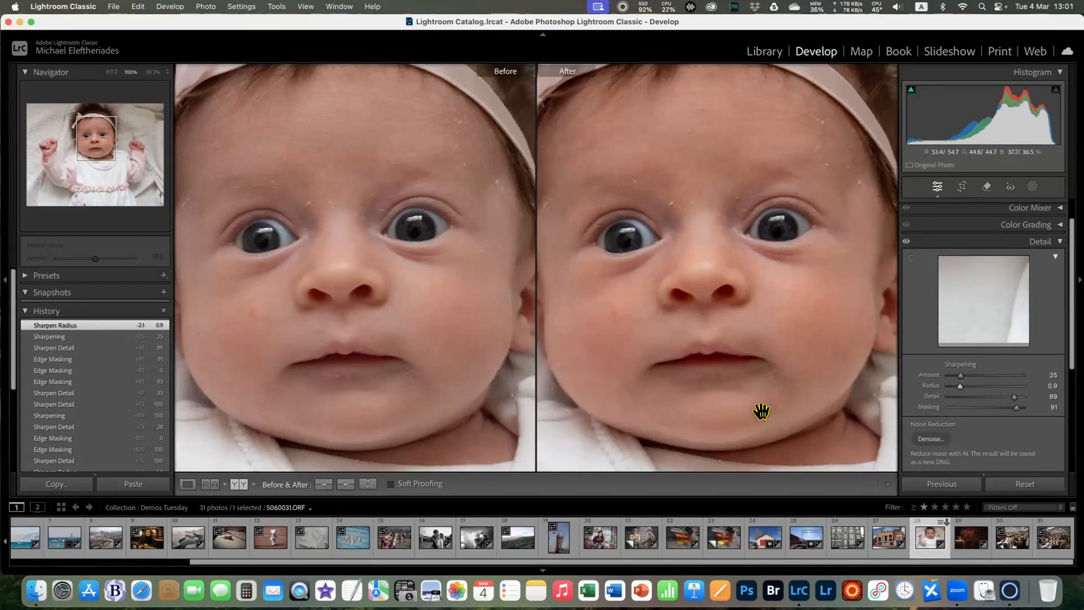
drag(738, 378, 703, 345)
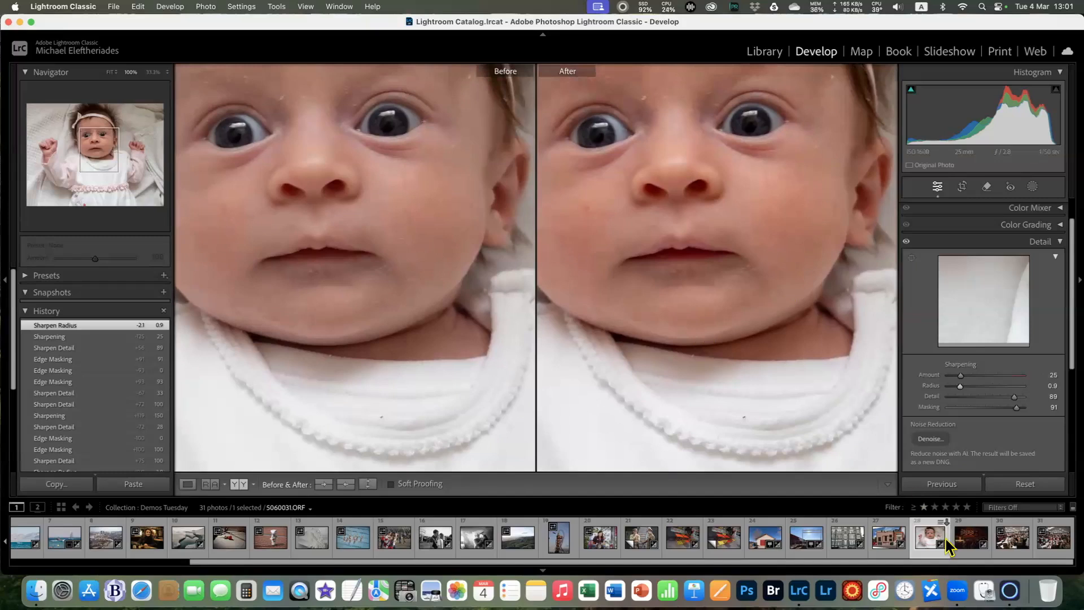
Select the theatre photo DSC0900.NEF in single-image view and examine the noise in the dark audience areas at 300% zoom
click(969, 544)
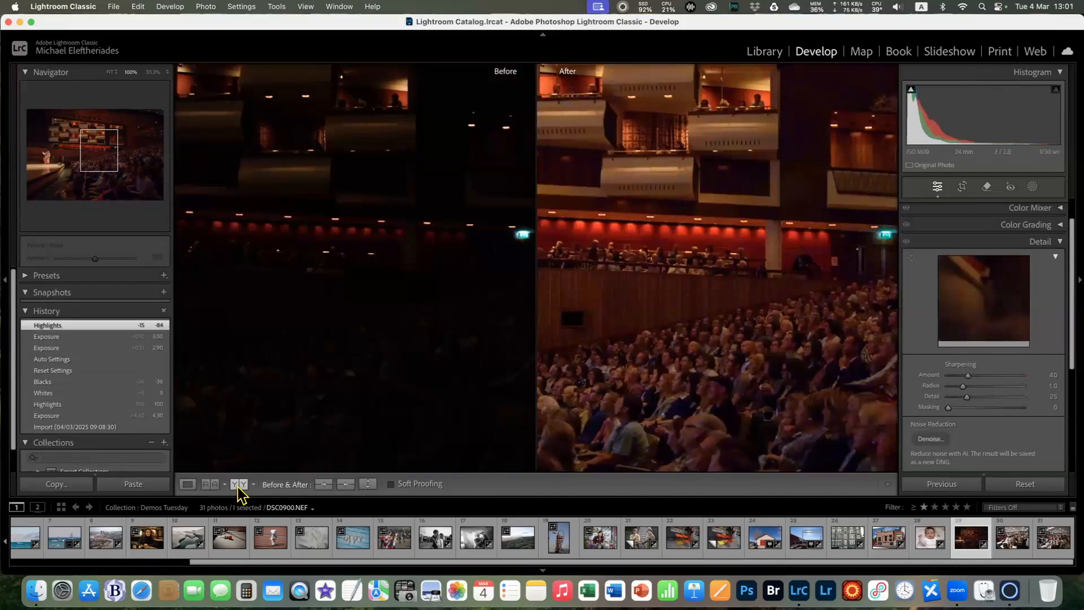
click(187, 485)
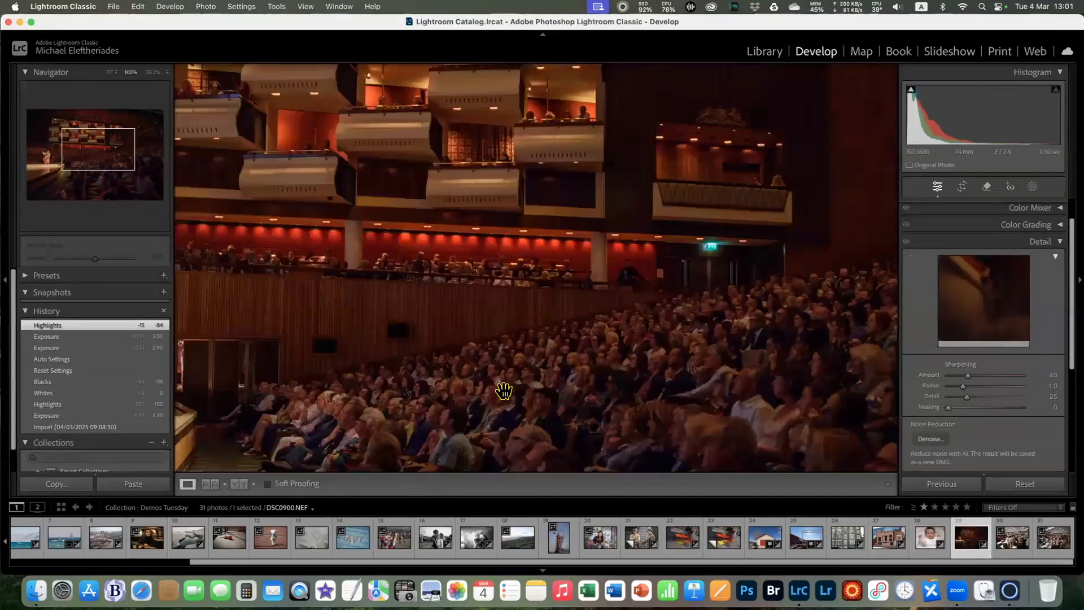
drag(395, 202, 705, 161)
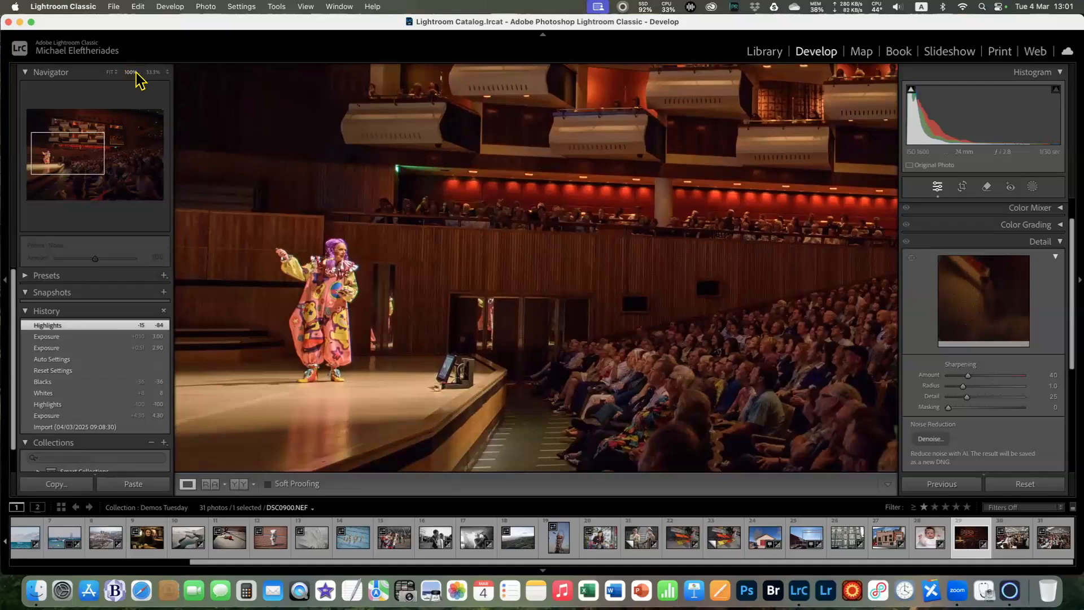
click(163, 73)
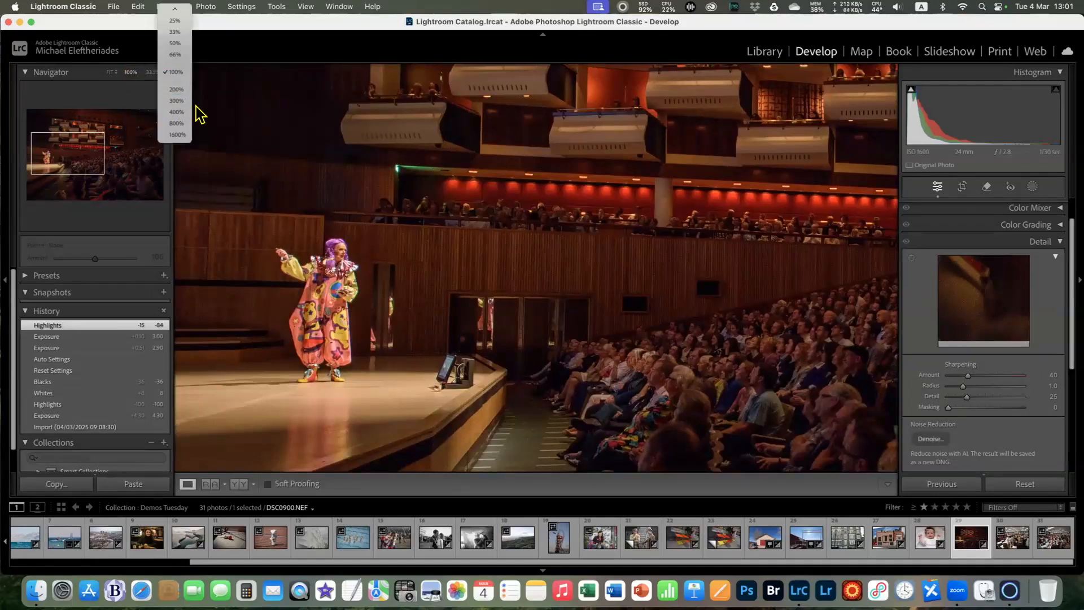
click(176, 102)
drag(431, 320, 544, 332)
drag(870, 364, 395, 240)
drag(630, 364, 440, 358)
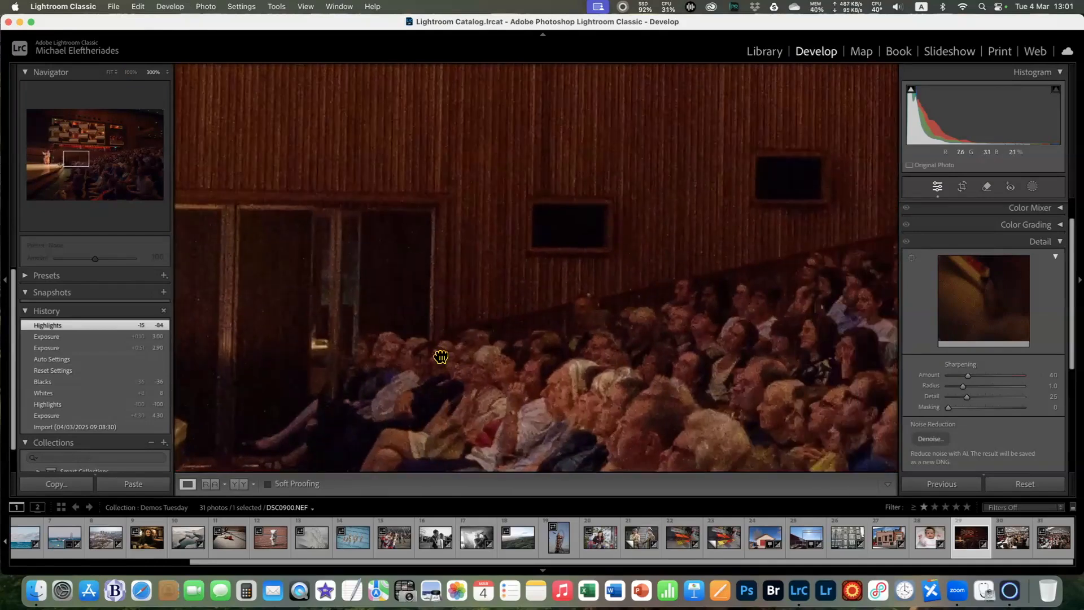
Examine the noise around the balconies and the dark side wall, with the manual noise reduction settings in view
drag(706, 266, 607, 451)
drag(1073, 357, 1070, 458)
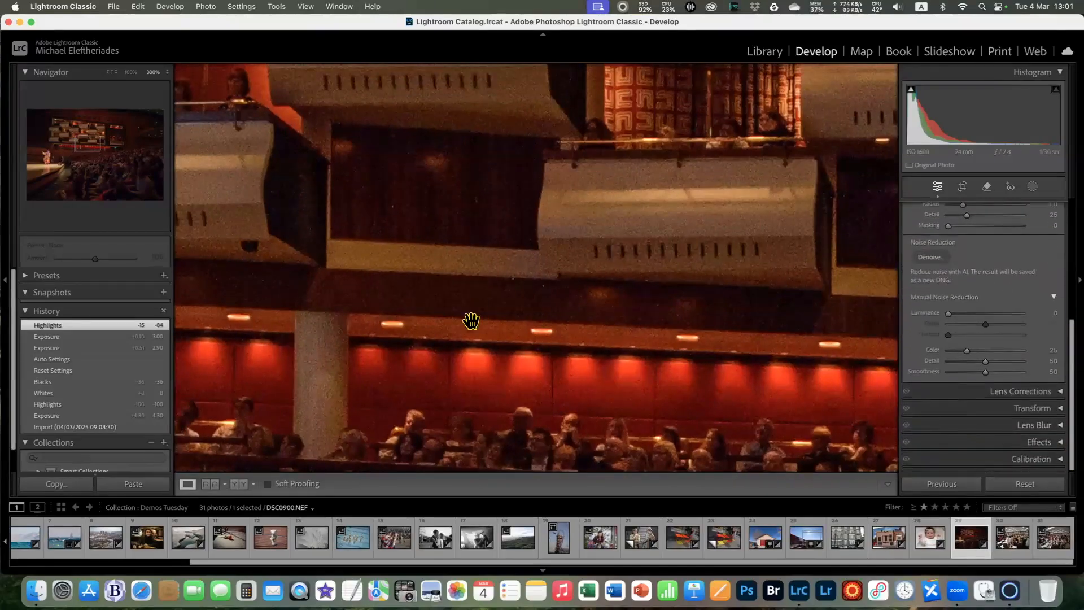
drag(372, 289, 799, 298)
drag(813, 412, 741, 375)
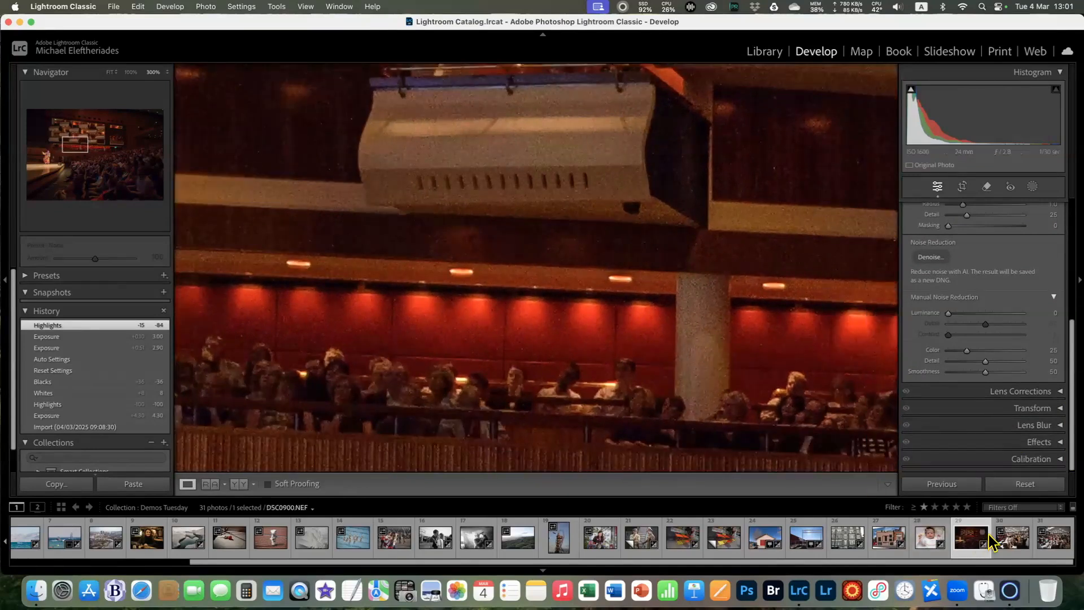
drag(383, 233, 620, 424)
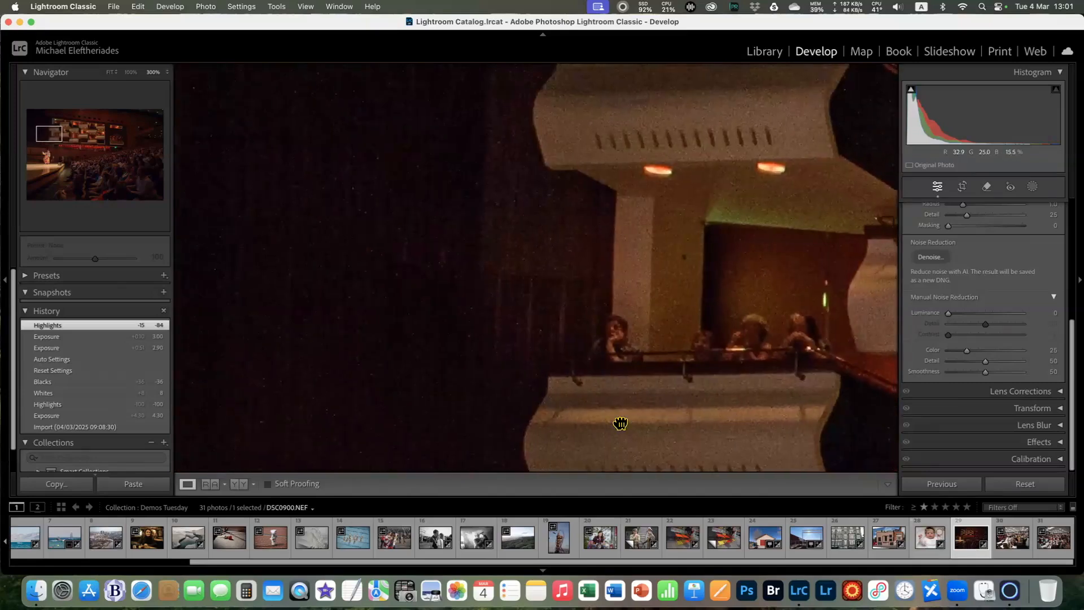
drag(627, 317, 594, 358)
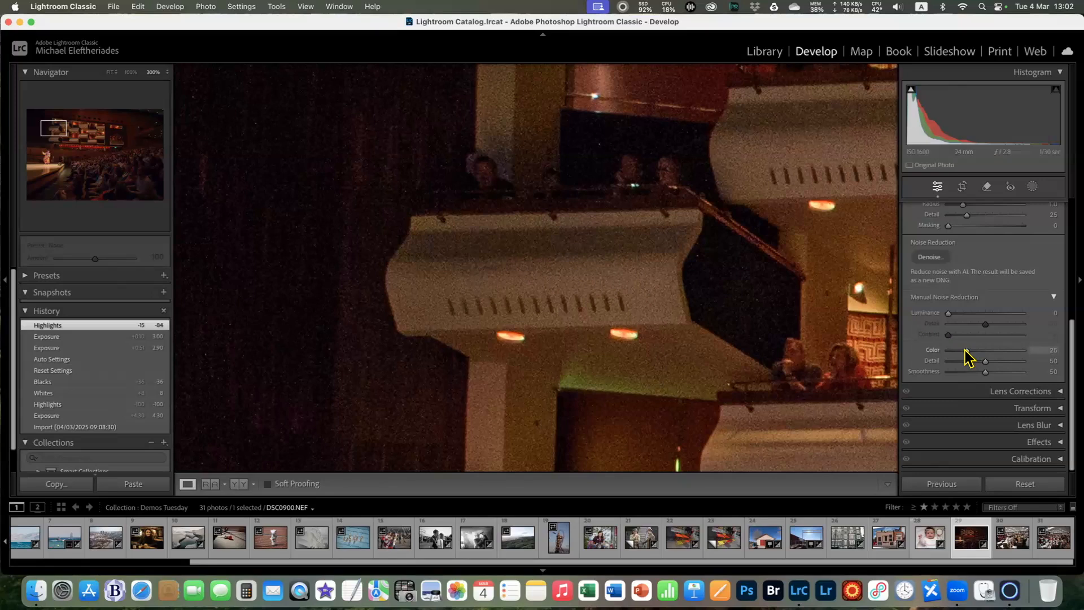
Set color noise reduction to 0 and inspect the color speckling across the balconies and rear seats
drag(965, 355, 878, 358)
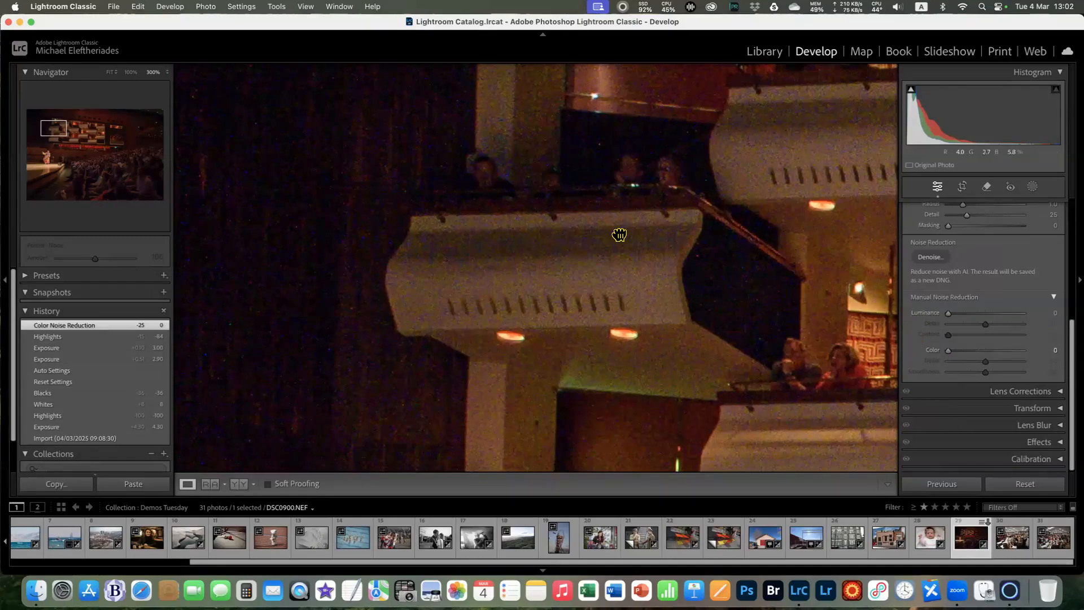
drag(619, 235, 464, 124)
drag(847, 434, 242, 39)
drag(508, 165, 521, 237)
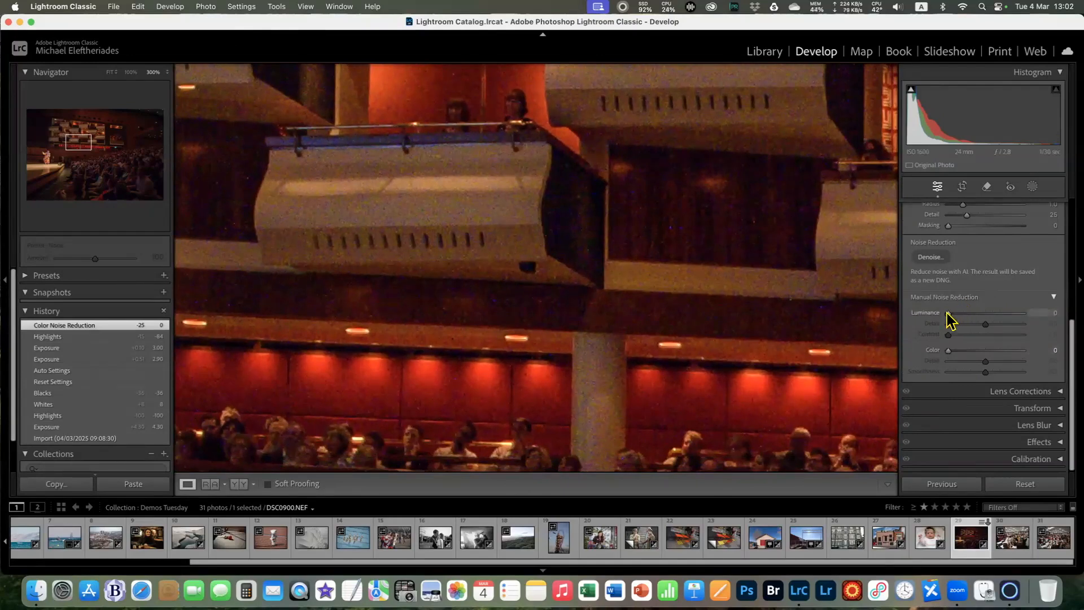
Try luminance noise reduction at 64 and color noise reduction at about 46, returning each to 0 for comparison
mouse_move(948, 314)
mouse_down()
mouse_move(996, 316)
mouse_move(932, 314)
mouse_up()
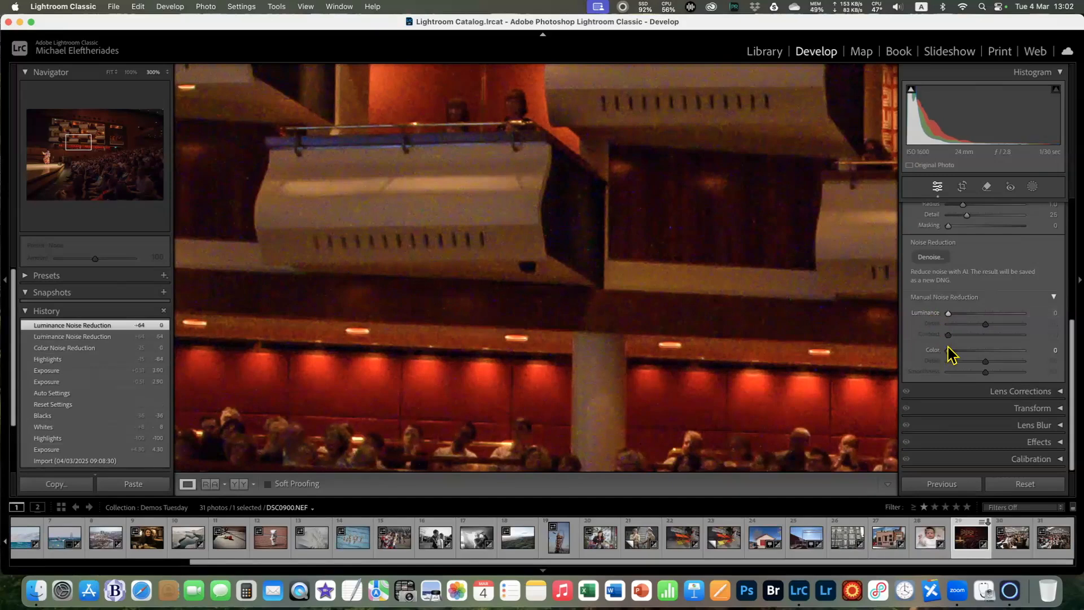
drag(949, 352, 970, 353)
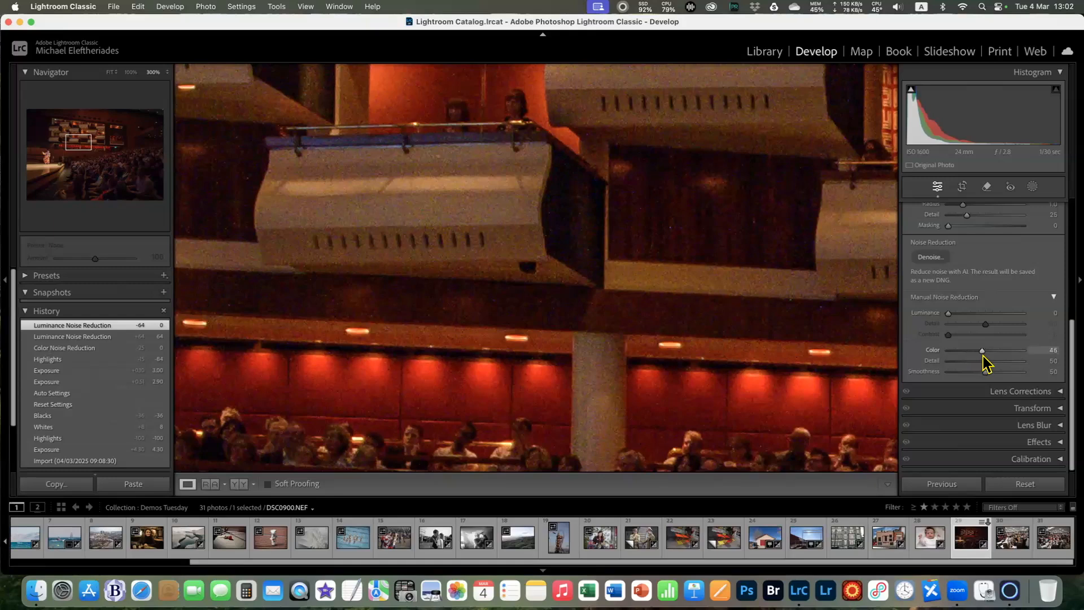
drag(981, 357, 898, 356)
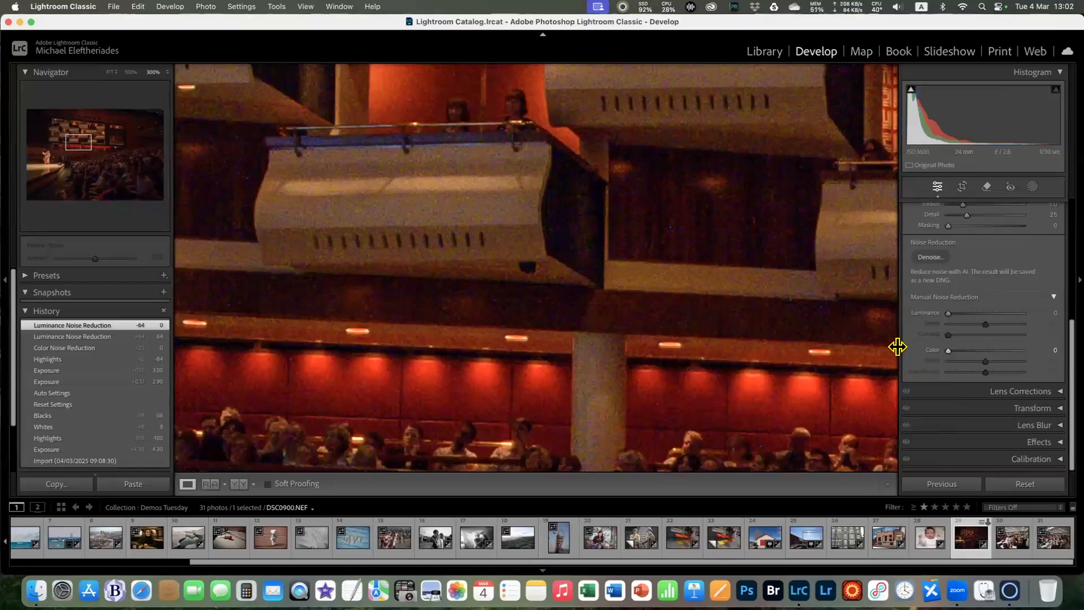
Set color noise reduction to 23 with color detail 25 and smoothness 34
drag(950, 357, 965, 352)
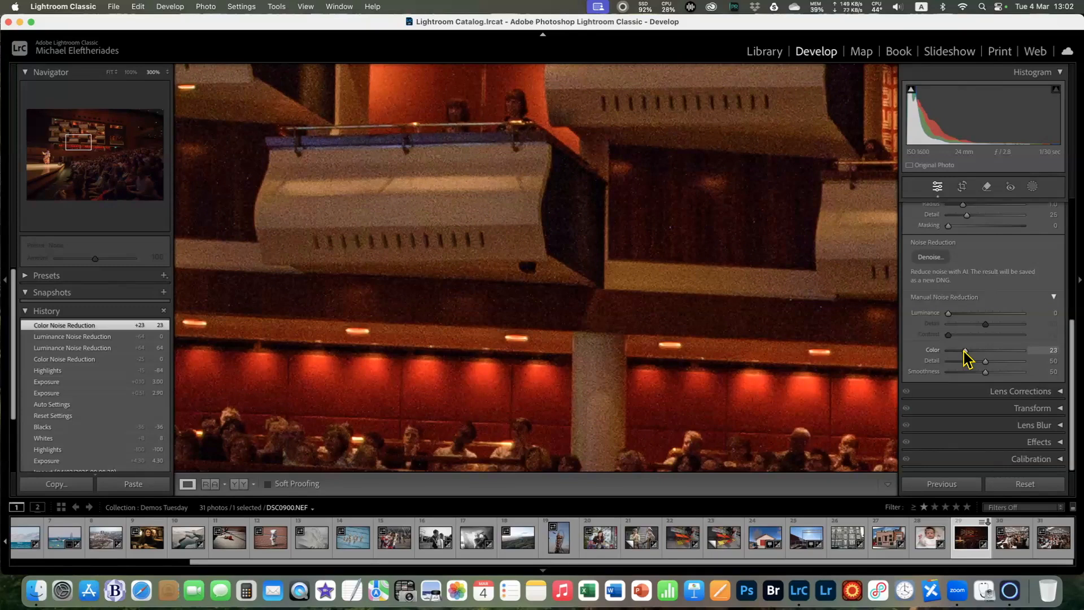
mouse_move(986, 362)
mouse_down()
mouse_move(939, 365)
mouse_move(1028, 362)
mouse_move(961, 357)
mouse_move(968, 372)
mouse_move(958, 373)
mouse_move(1012, 371)
mouse_move(973, 373)
mouse_up()
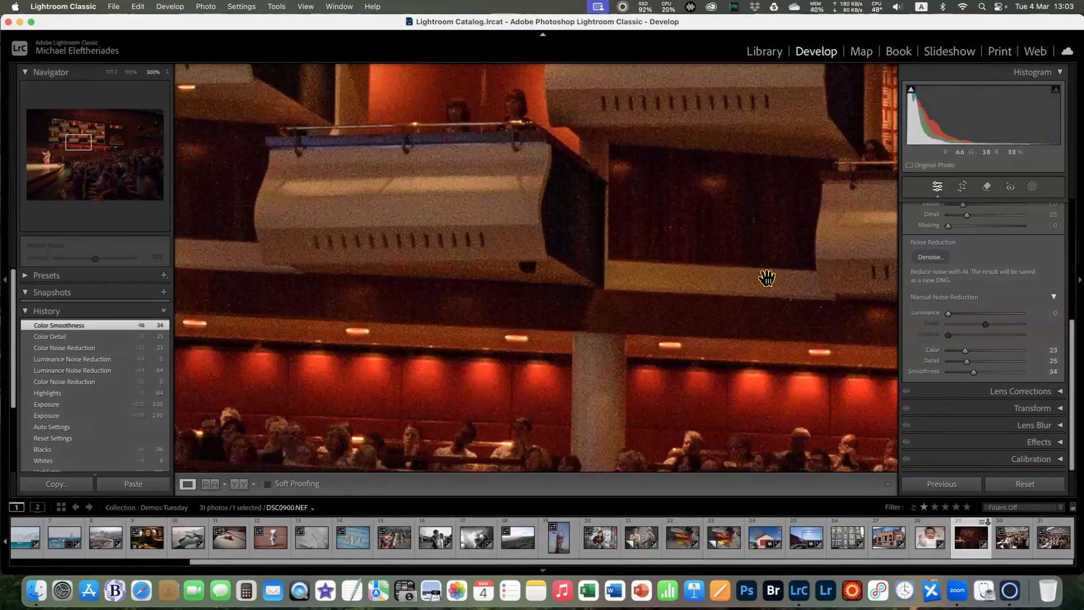
Compare luminance noise reduction at 80 and 100 on the balconies and stage performer, settle on 34, and fit the whole photo in view
drag(949, 314, 976, 313)
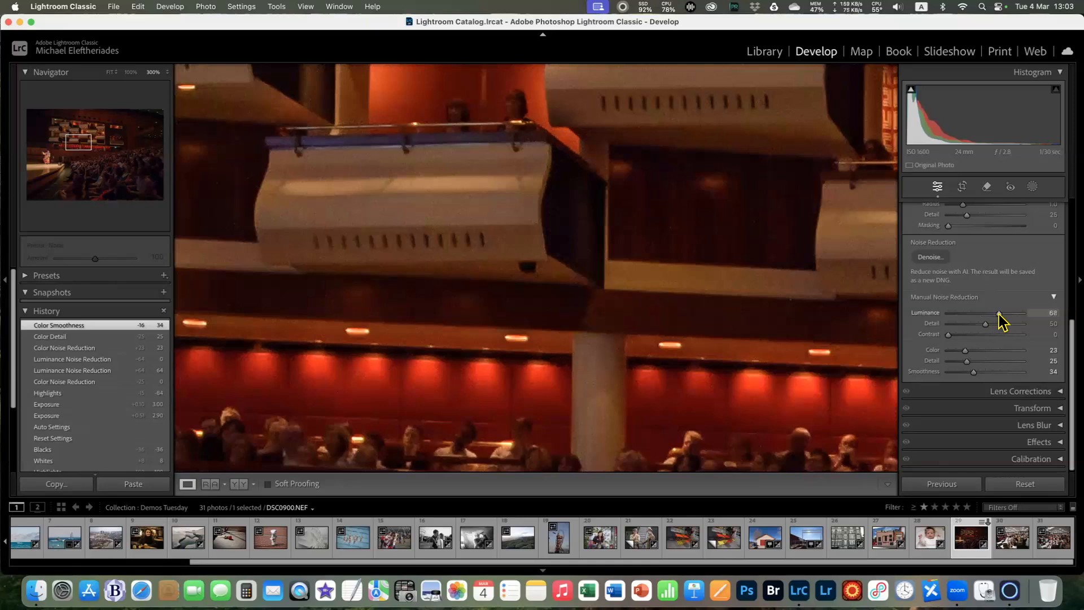
drag(1009, 315, 1010, 315)
drag(312, 334, 703, 382)
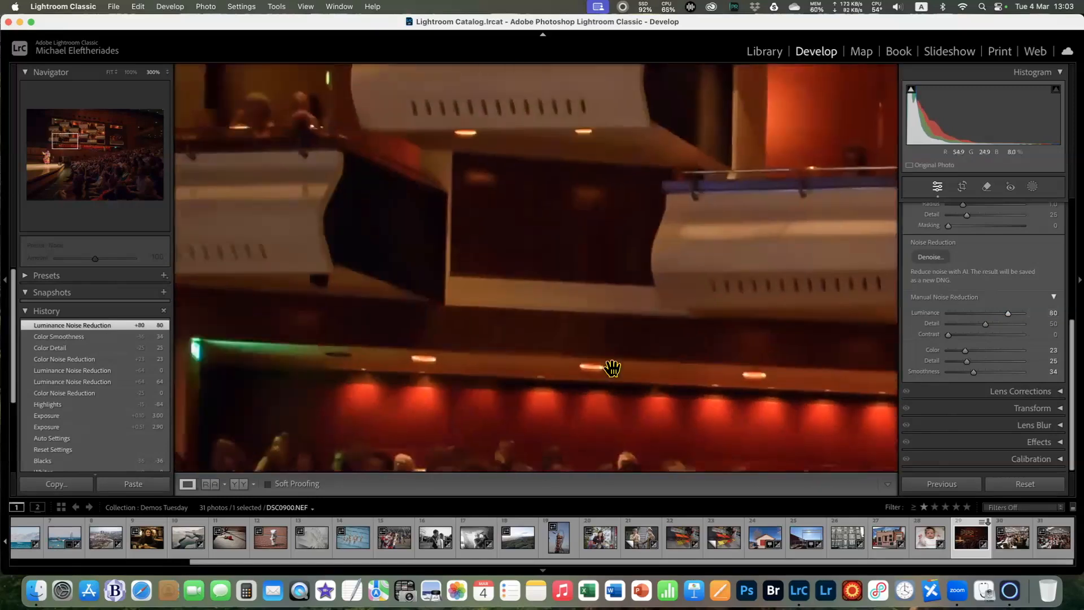
drag(612, 367, 736, 152)
drag(426, 395, 457, 170)
mouse_move(510, 234)
mouse_down()
mouse_move(621, 254)
mouse_move(525, 235)
mouse_up()
drag(1008, 314, 973, 315)
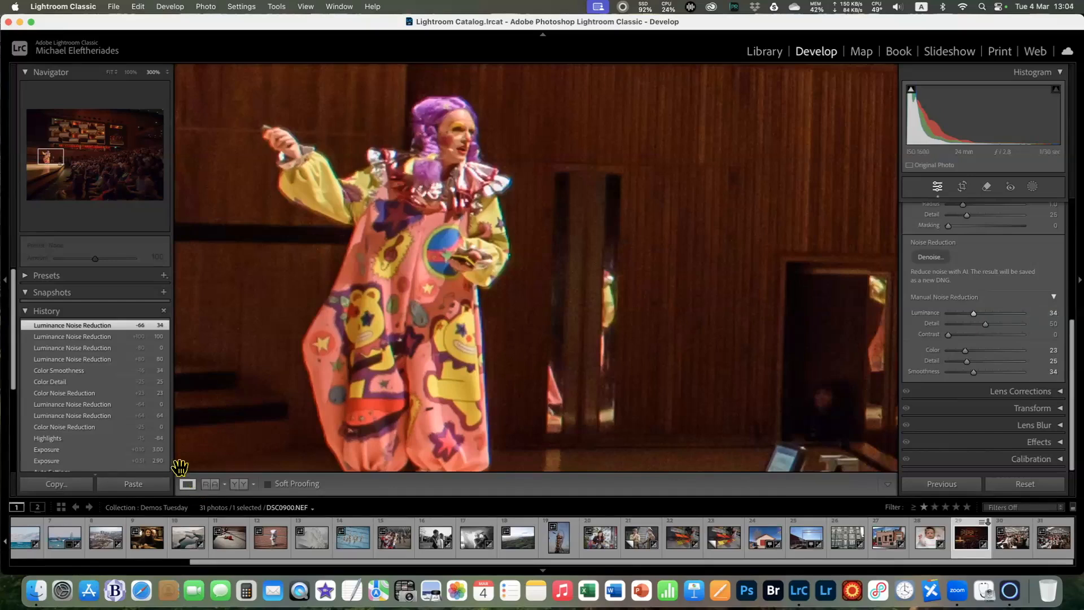
click(115, 73)
click(121, 73)
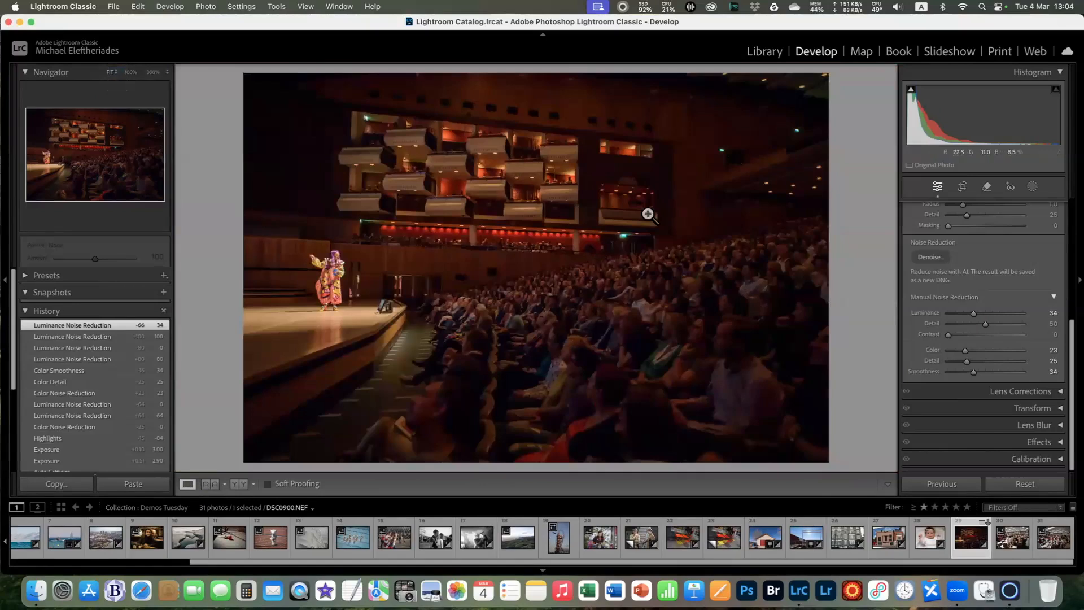
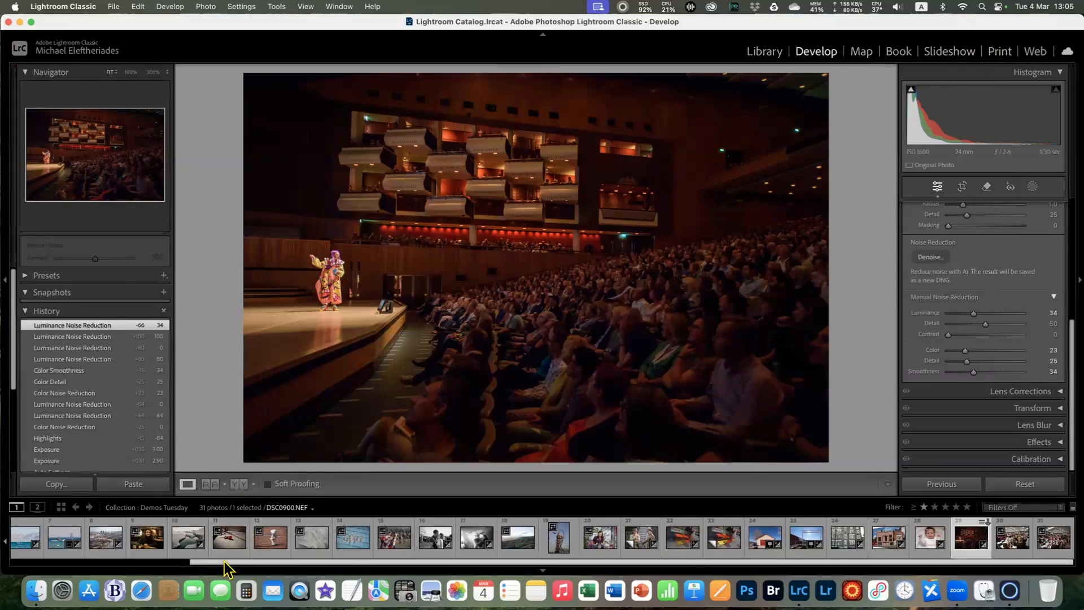
Select the photo DSC2013.NEF of the woman feeding a baby, view it at 100%, and collapse the Detail settings
scroll(225, 563, left, 3)
drag(202, 563, 255, 563)
click(393, 533)
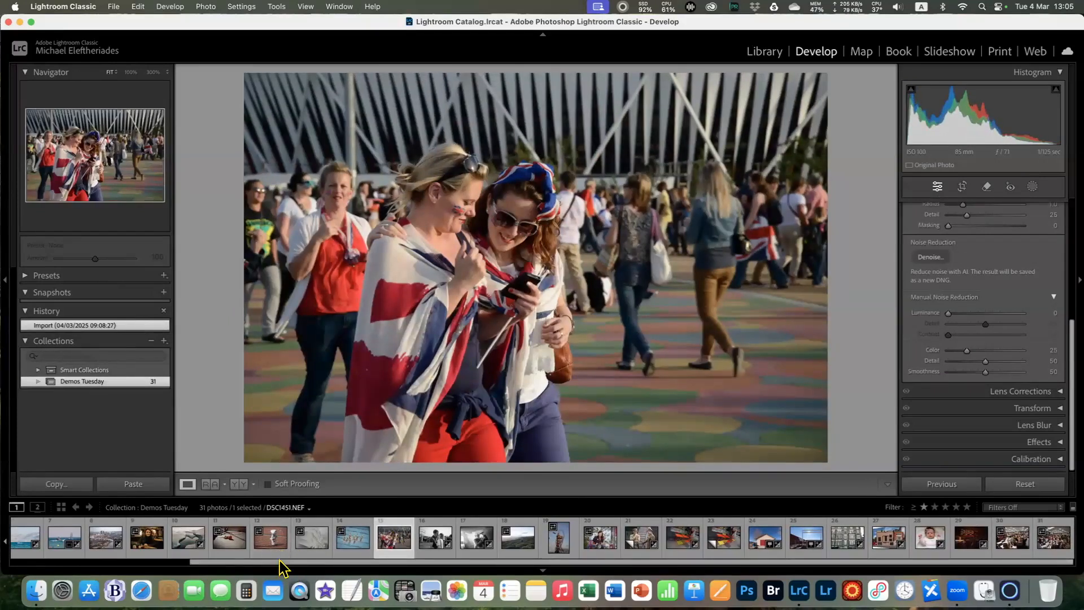
drag(277, 568, 103, 568)
click(28, 536)
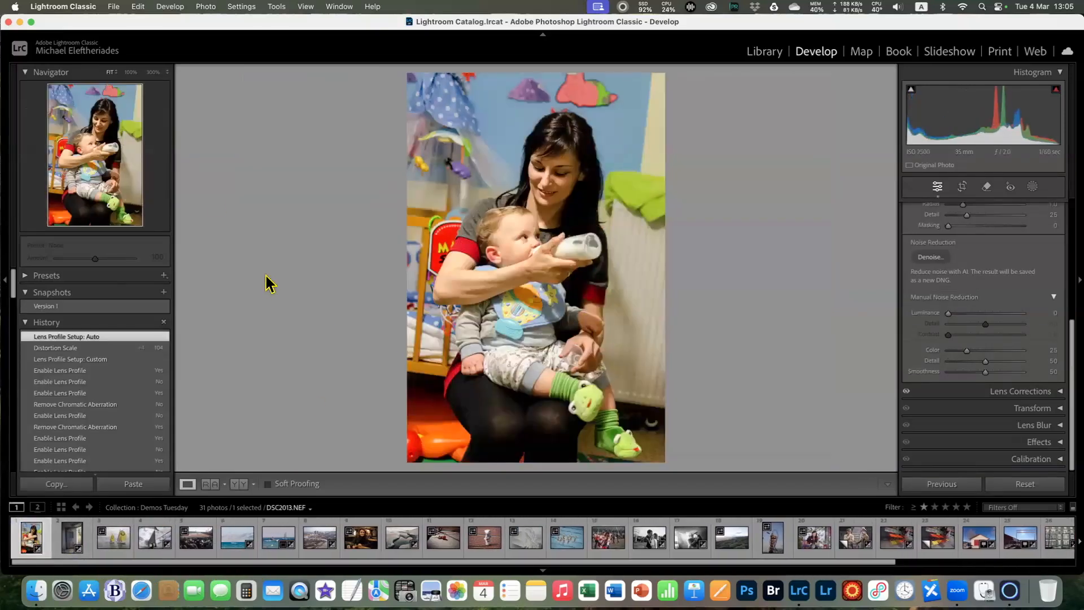
click(131, 72)
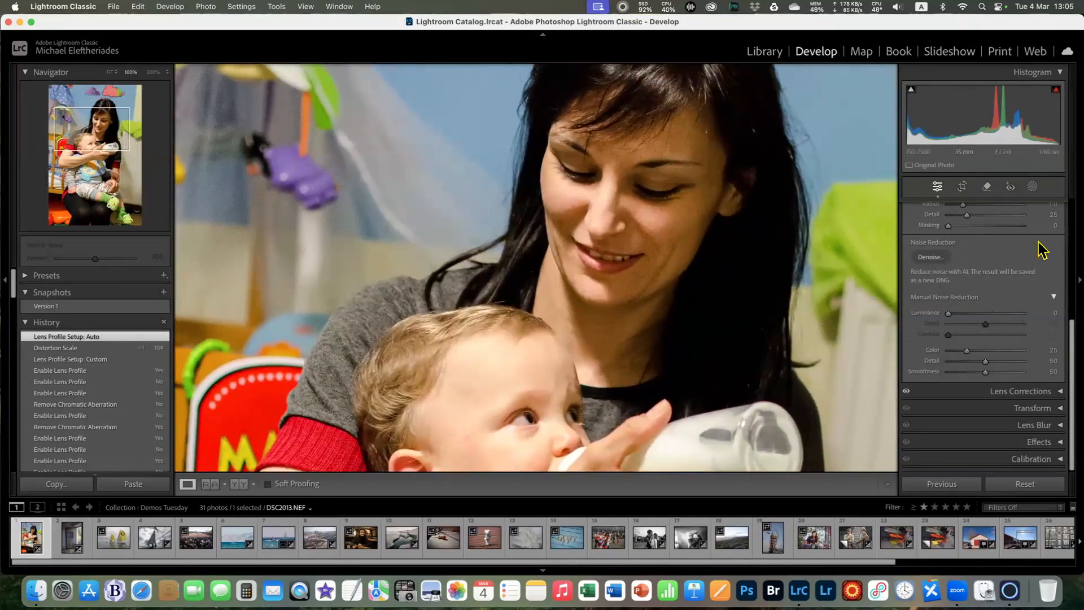
scroll(1037, 282, up, 1)
scroll(1033, 274, up, 5)
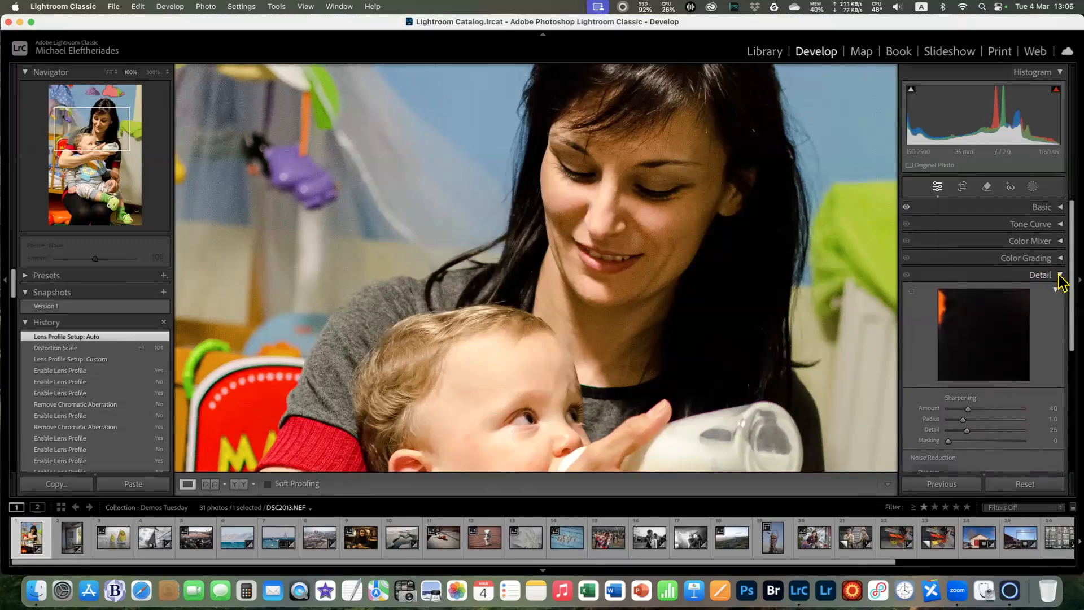
click(1018, 280)
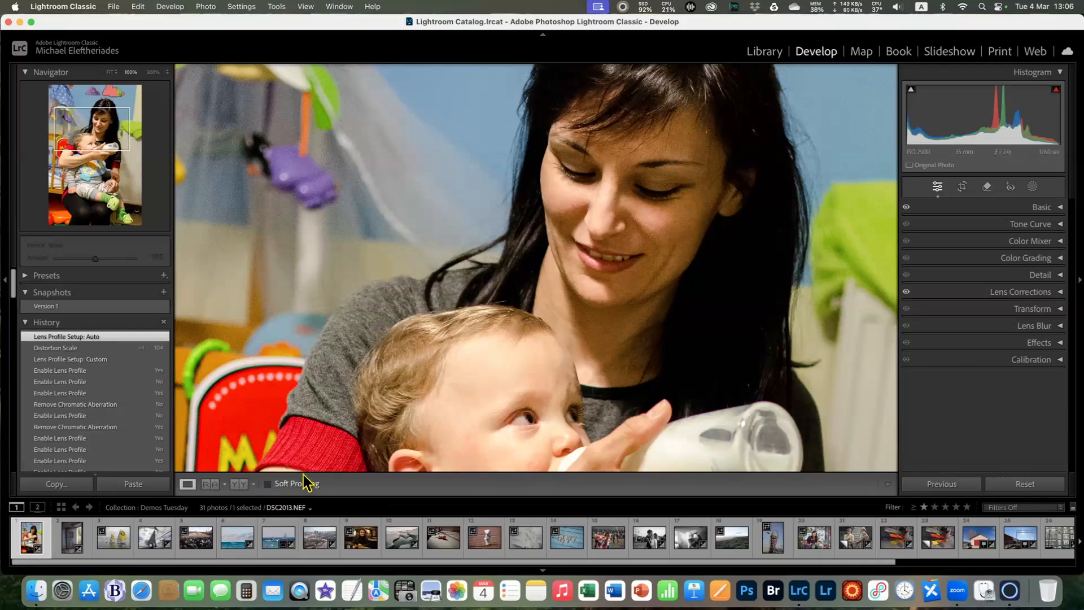
Turn on soft proofing and create a proof copy, keeping Adobe RGB (1998) as the profile
click(268, 484)
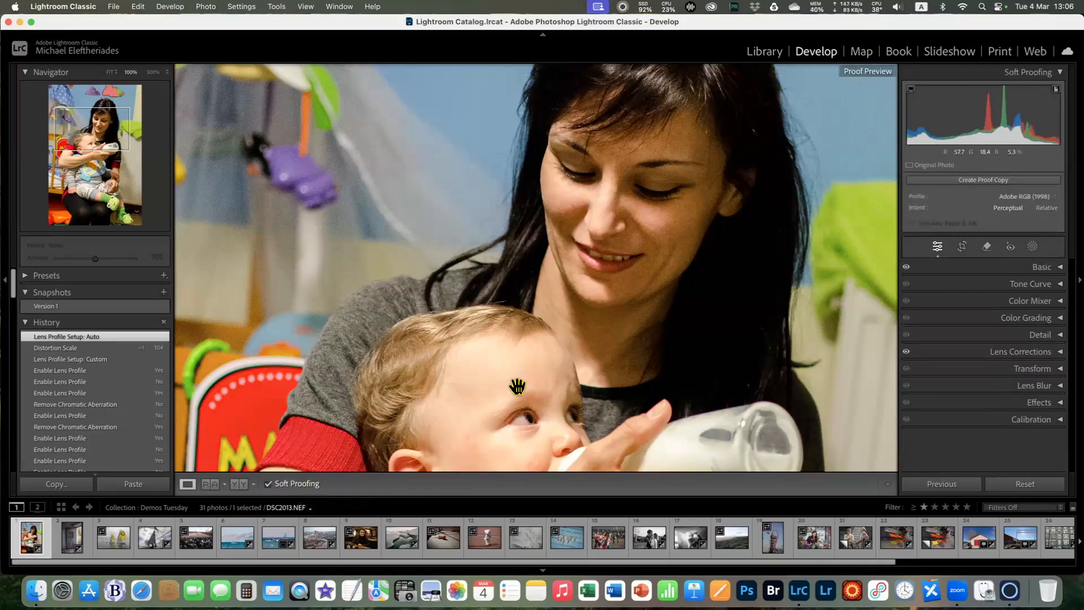
click(987, 180)
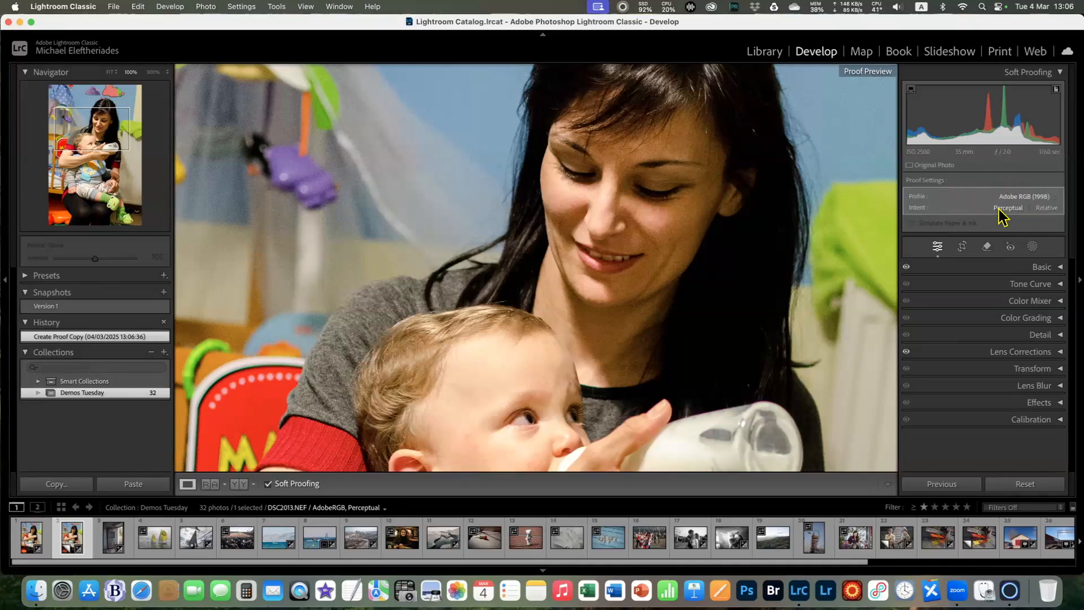
click(1037, 198)
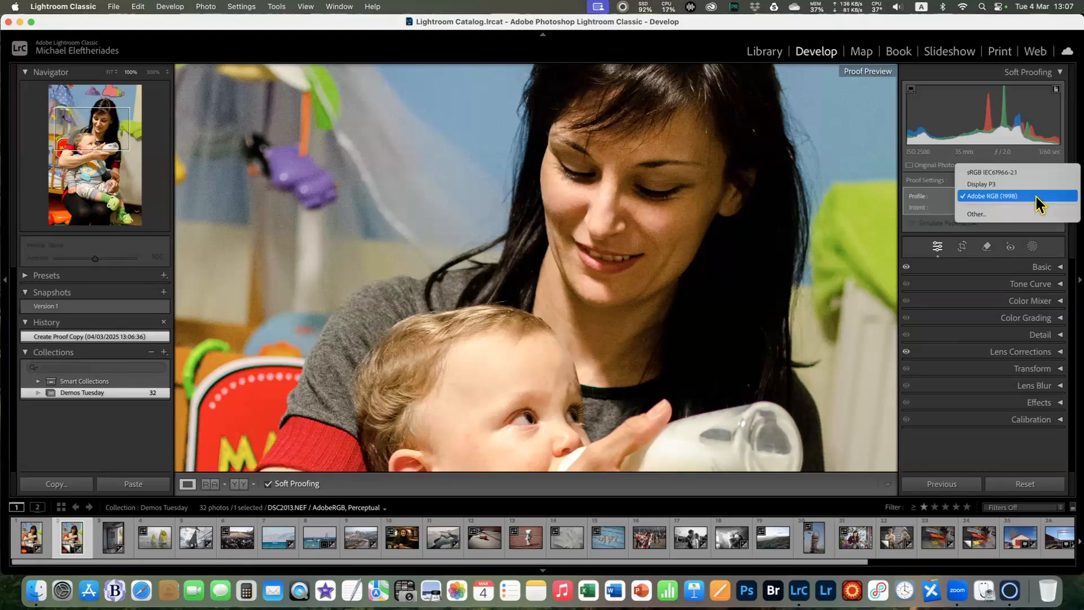
click(1034, 196)
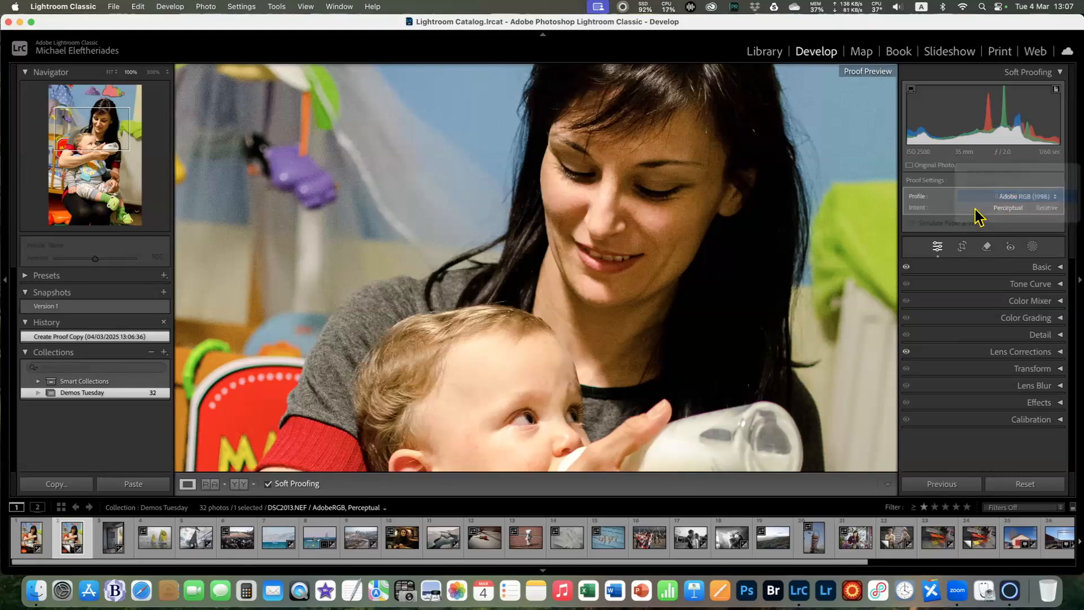
Choose the EPSON ET-8550 L8180 Series printer profiles from Photo Glossy through Velvet Fine Art for the proof profile list
click(1029, 198)
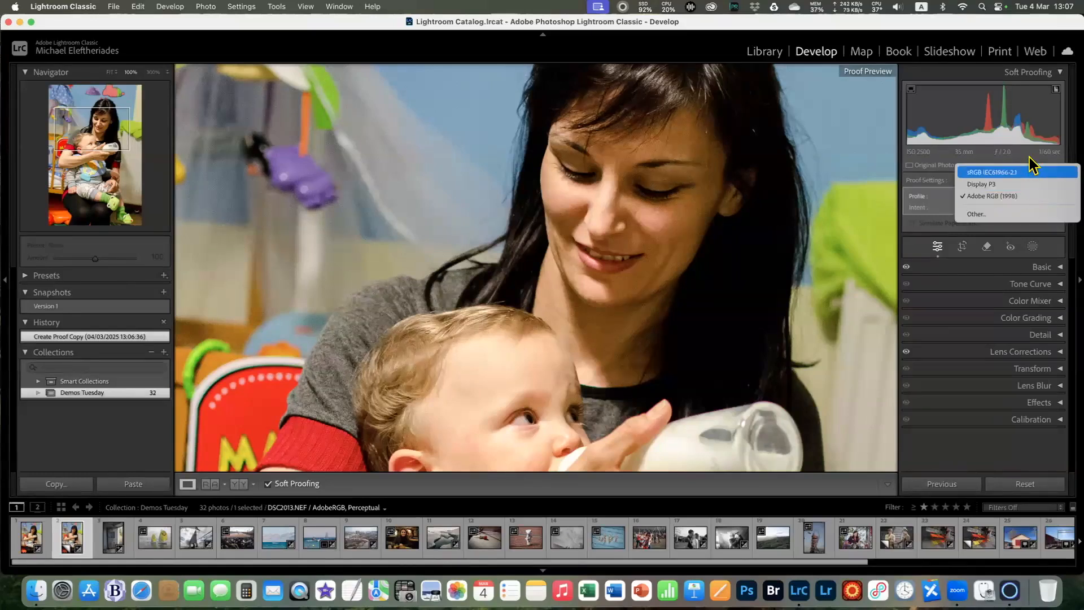
click(1026, 222)
drag(722, 389, 867, 429)
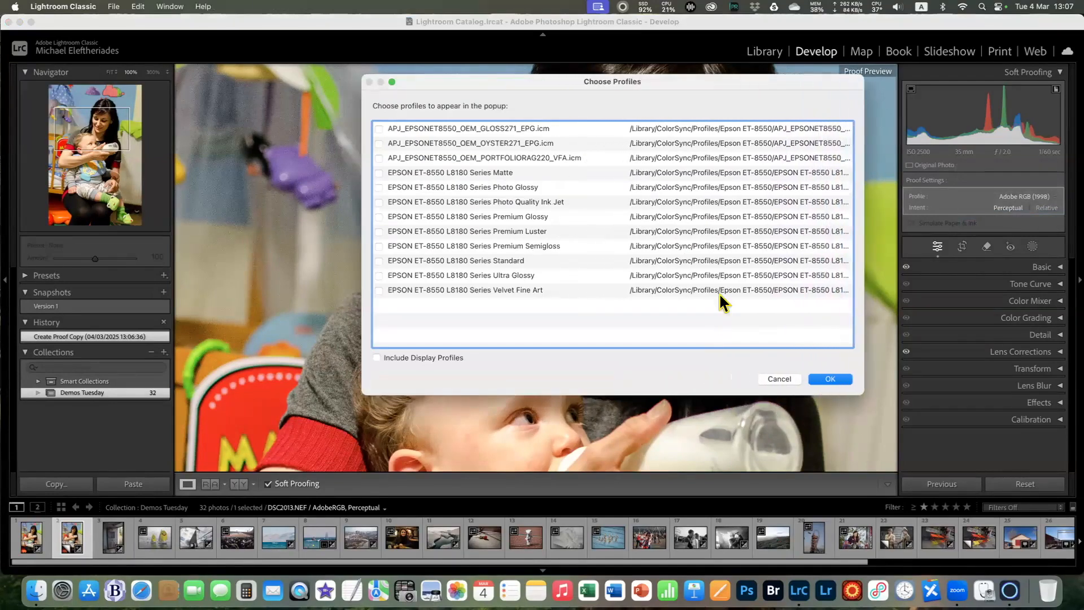
drag(522, 80, 381, 105)
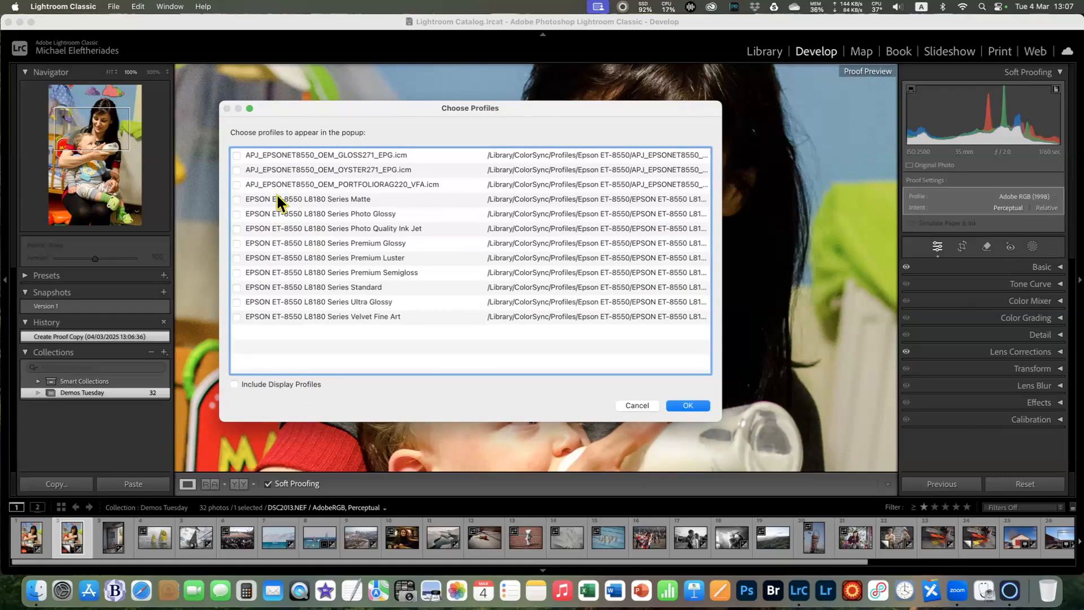
click(236, 317)
click(237, 302)
click(236, 287)
click(237, 273)
click(236, 258)
click(236, 244)
click(237, 229)
click(236, 214)
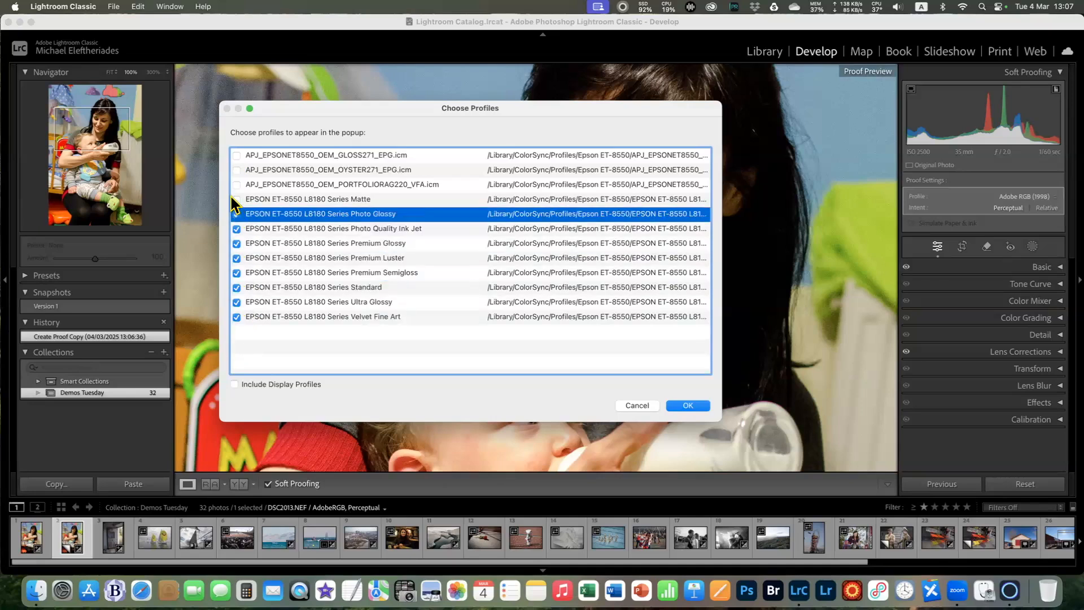
click(237, 199)
Add the APJ_EPSONET8550 PORTFOLIORAG220, OYSTER271 and GLOSS271 profiles, and proof with the GLOSS271 profile simulating paper and ink
click(236, 185)
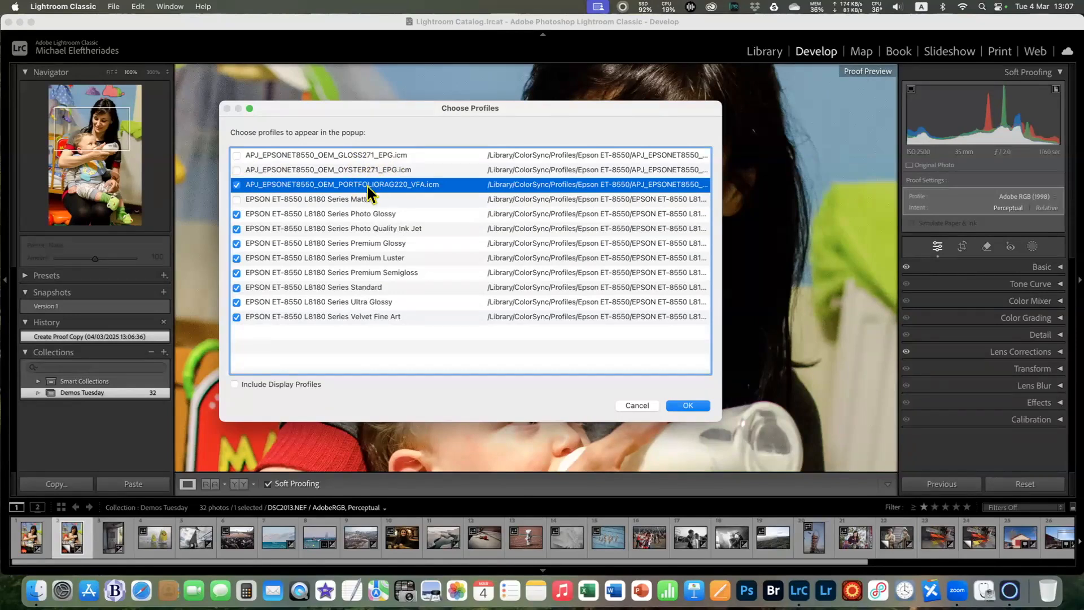
click(236, 169)
click(236, 155)
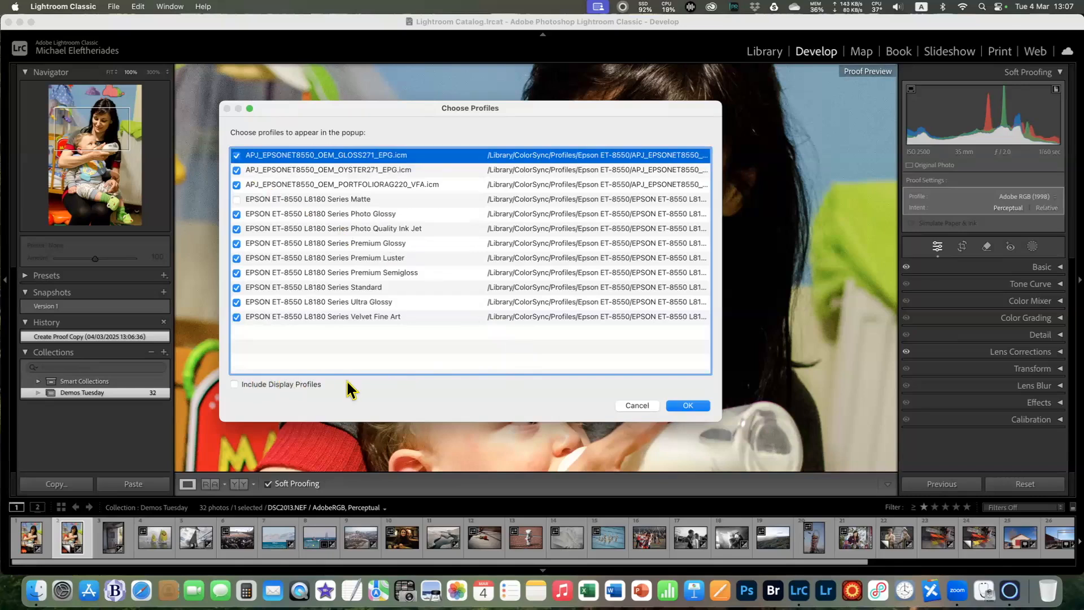
click(688, 405)
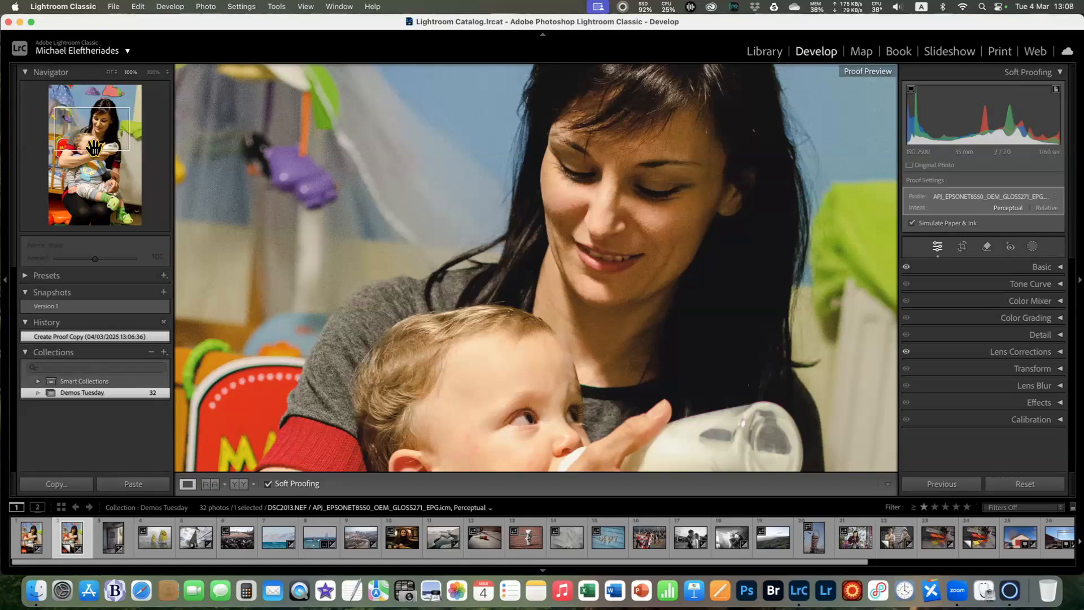
Set the proof's rendering intent to Relative and proof the portrait with the EPSON ET-8550 L8180 Series Velvet Fine Art profile
drag(95, 148, 98, 138)
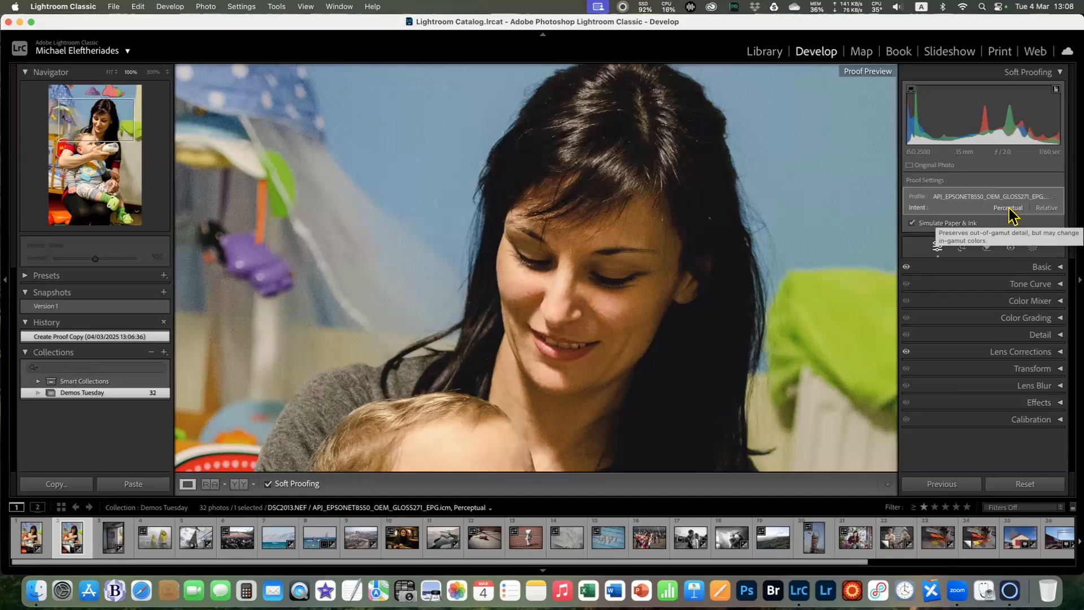
click(1048, 211)
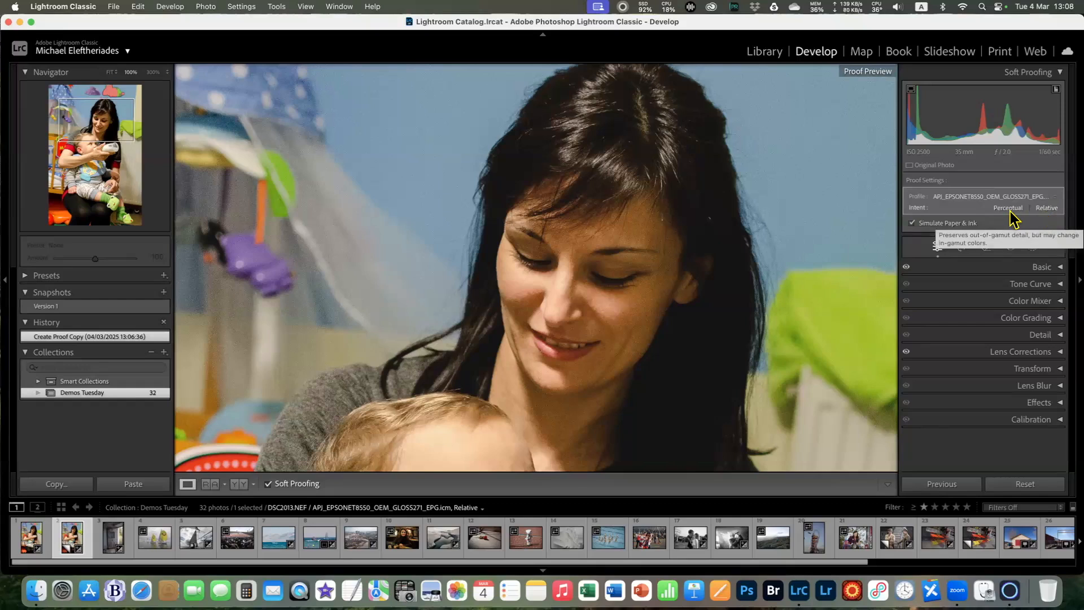
click(980, 196)
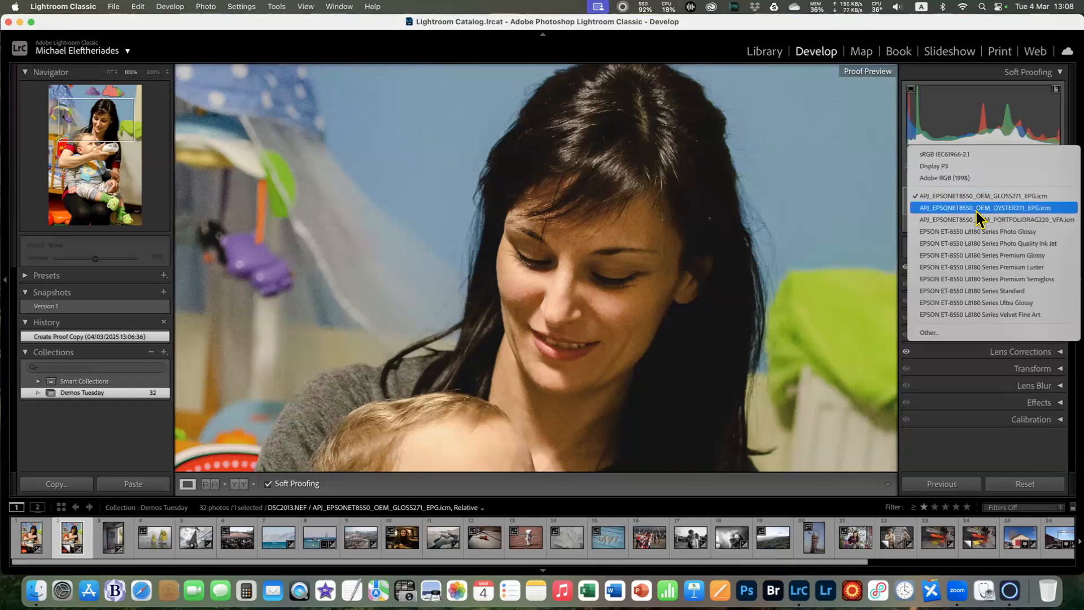
click(960, 196)
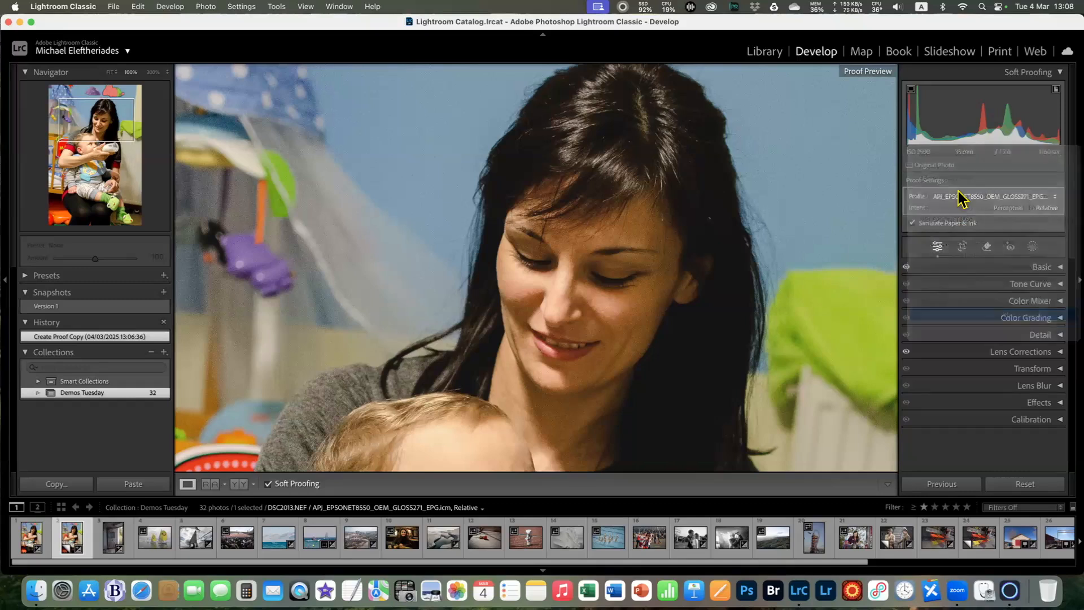
Compare the portrait's proof under the EPSON Ultra Glossy, Standard, Premium Semigloss and Premium Luster profiles, ending on Premium Luster
click(964, 199)
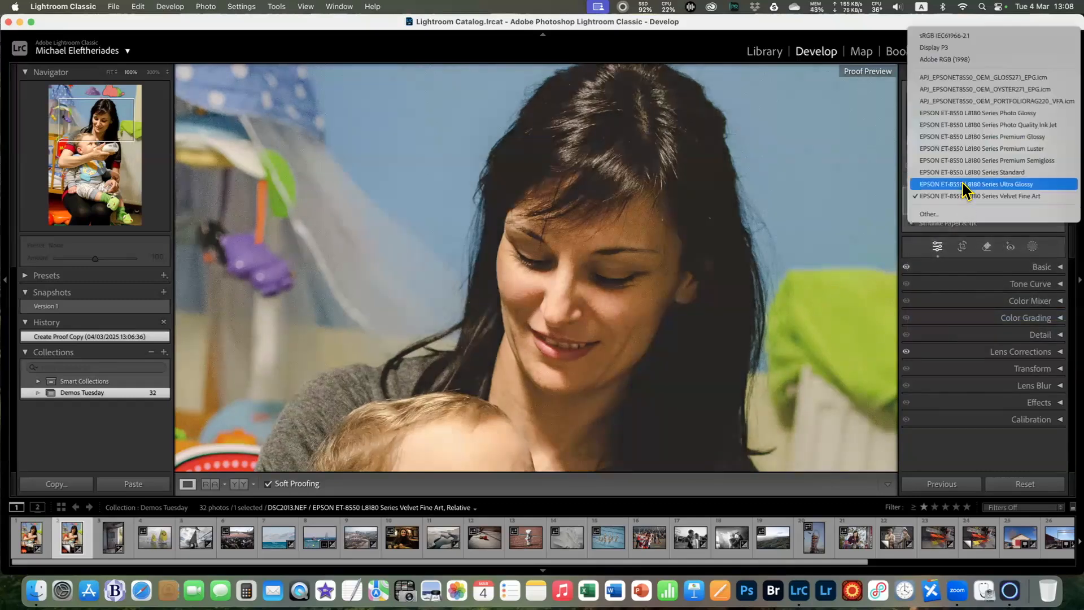
click(967, 182)
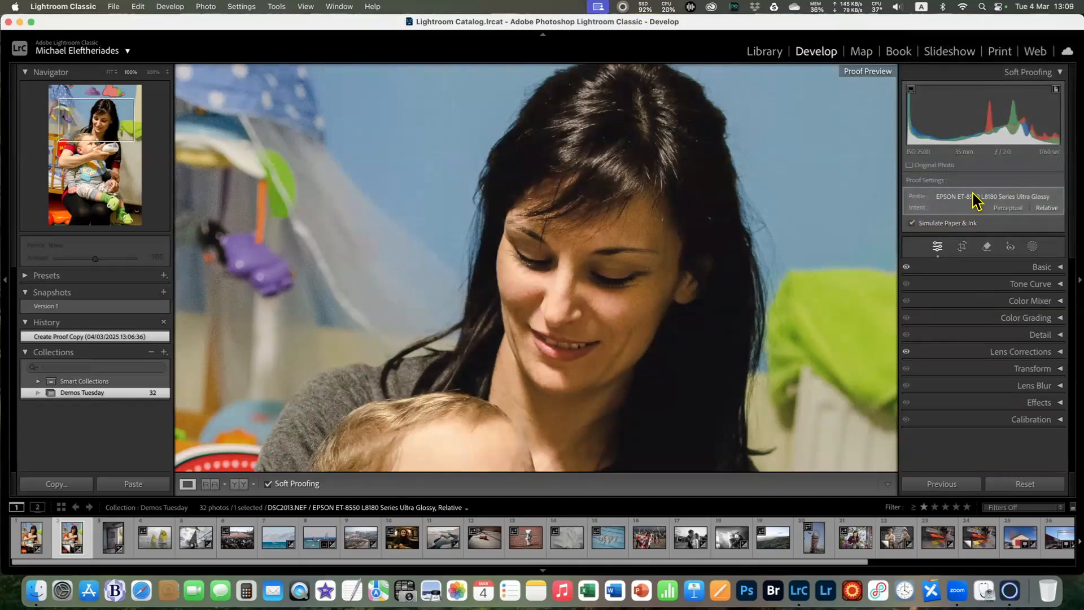
click(974, 201)
click(973, 193)
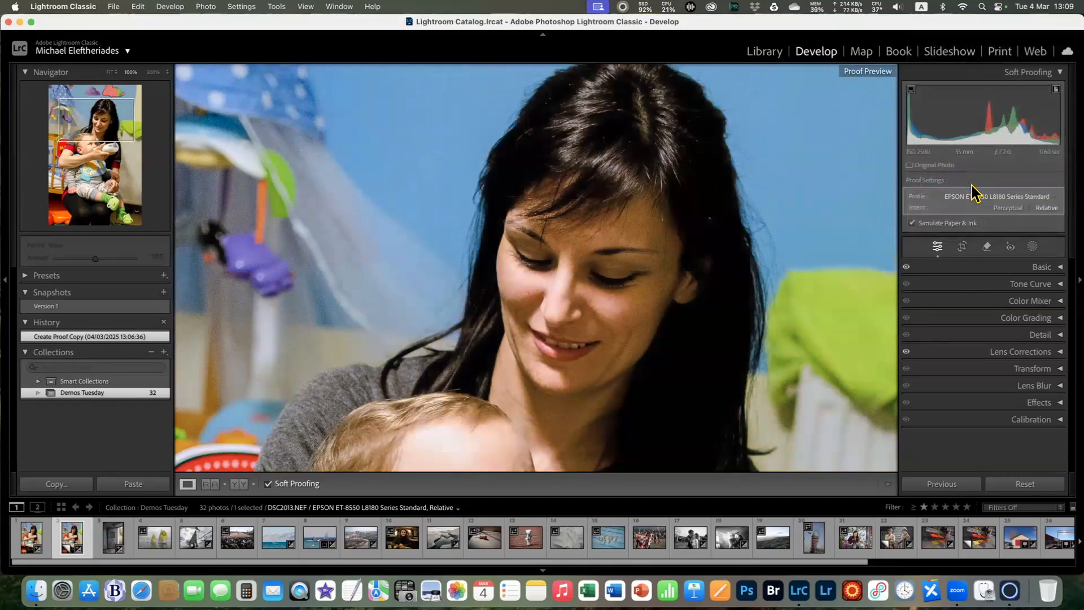
click(973, 202)
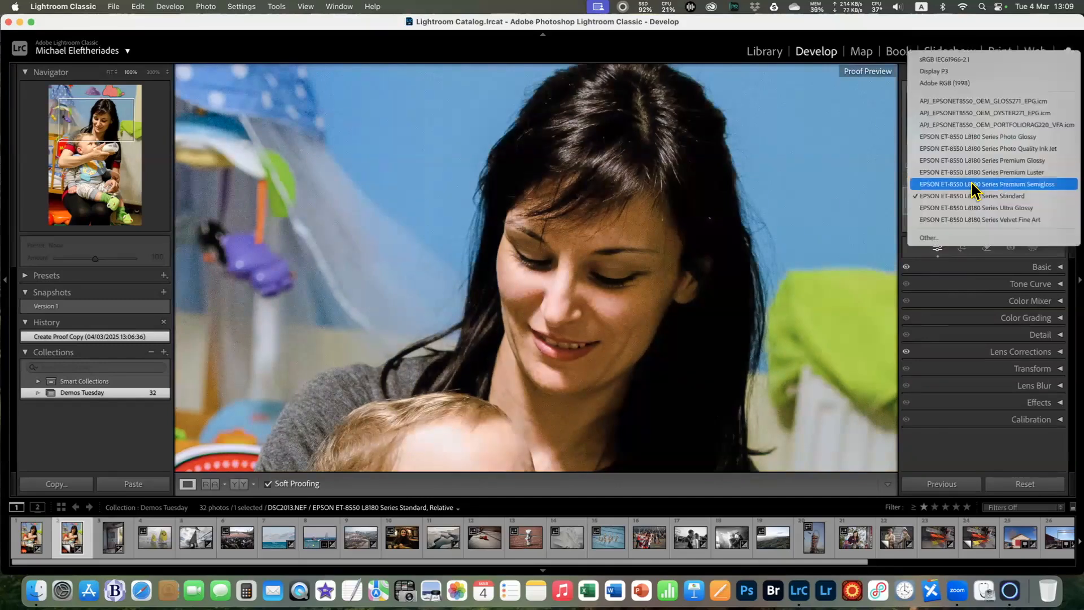
click(975, 185)
click(978, 202)
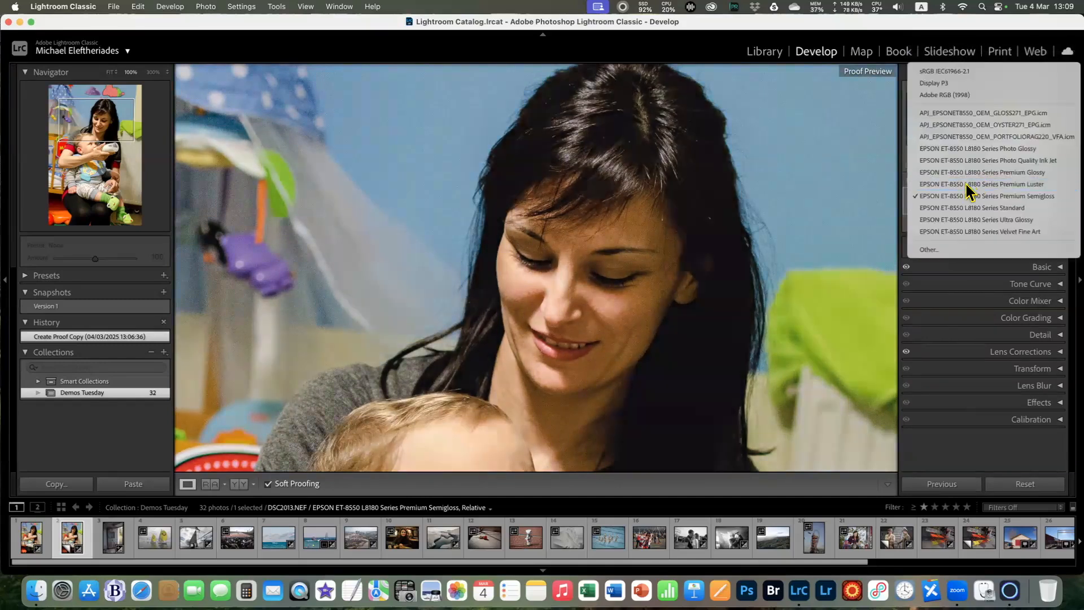
click(975, 184)
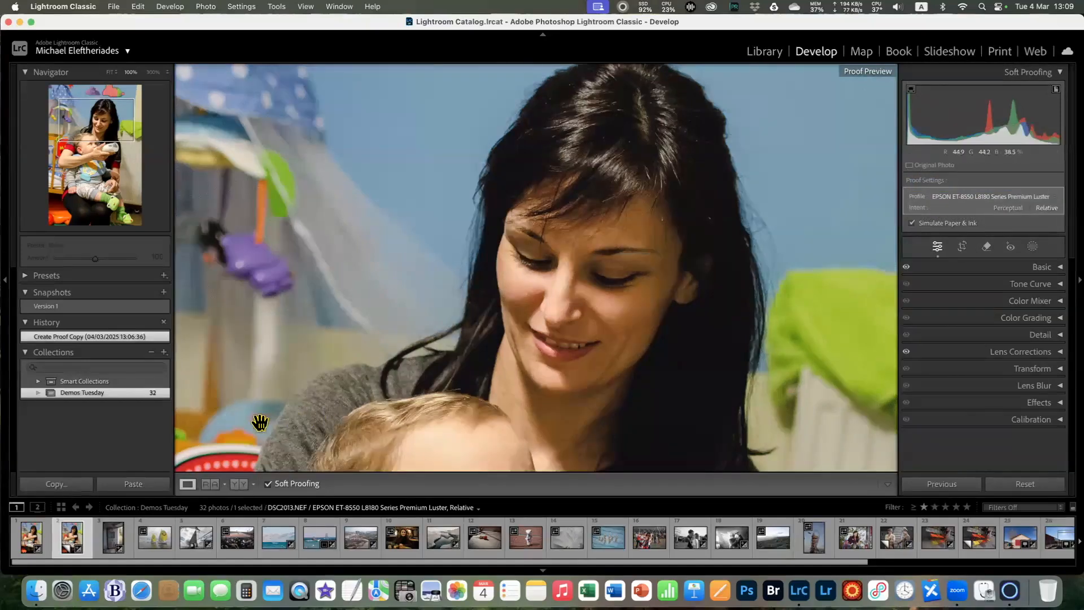
Show the current state beside the proof preview and compare the EPSON Premium Glossy, Photo Quality Ink Jet and Photo Glossy profiles
click(239, 484)
drag(624, 336, 577, 271)
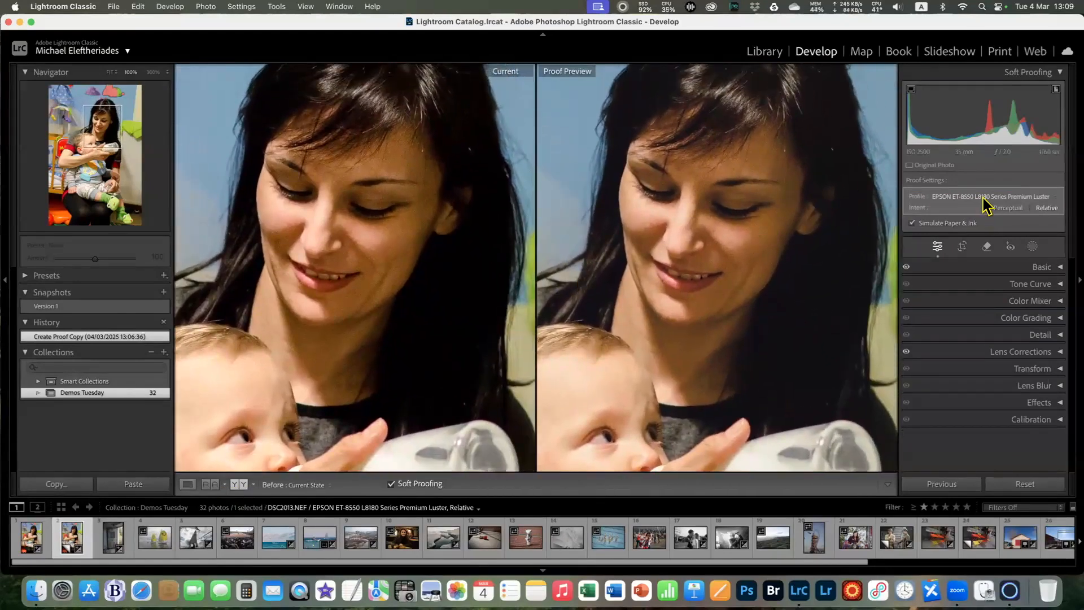
click(987, 196)
click(992, 186)
click(978, 196)
click(975, 185)
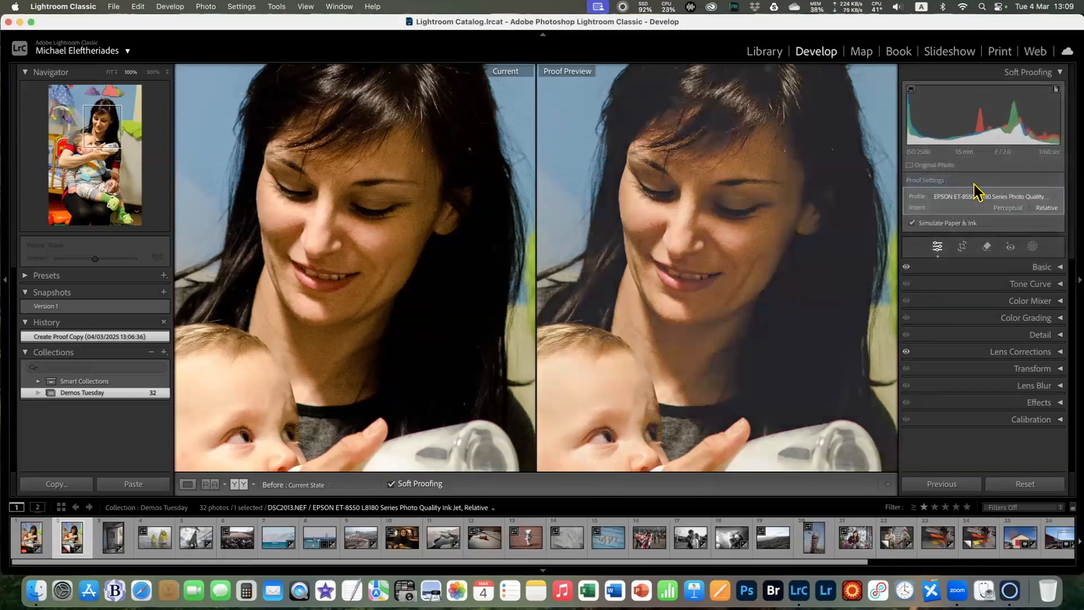
drag(697, 240, 695, 298)
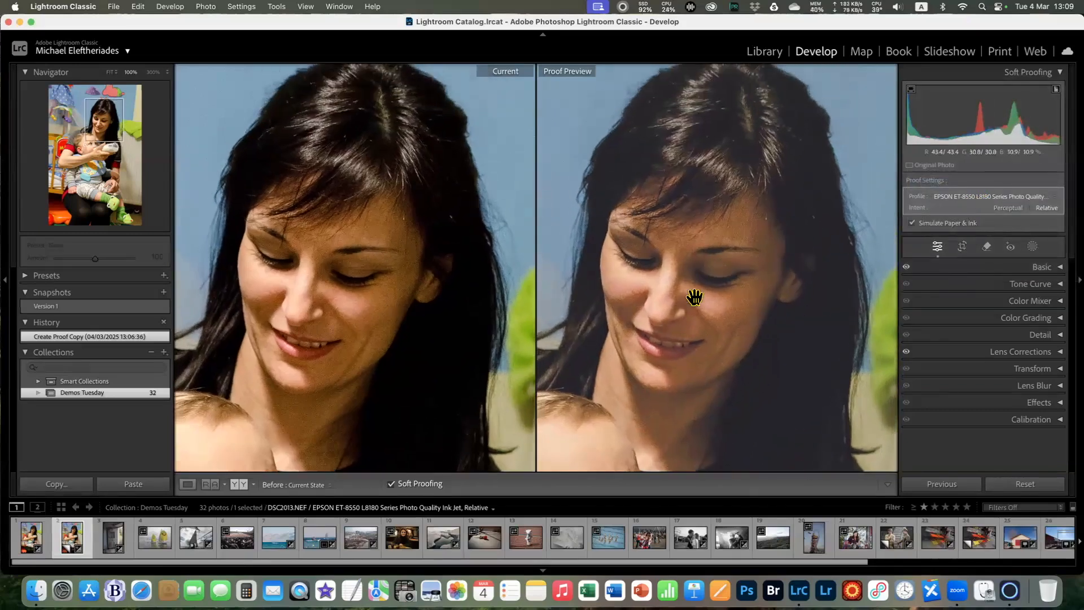
click(998, 197)
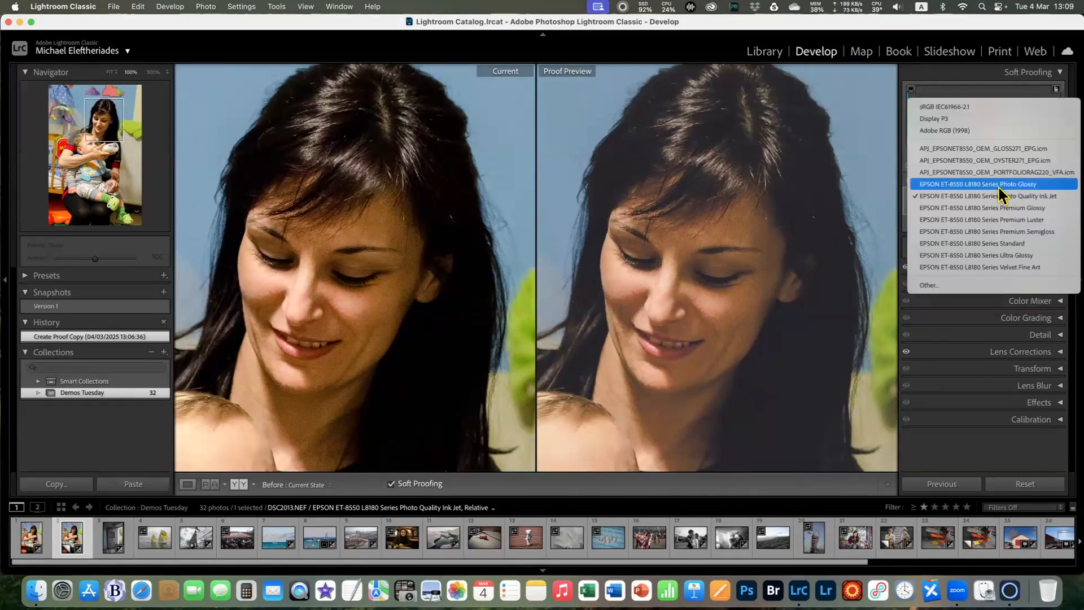
click(996, 186)
Proof with the Velvet Fine Art profile and examine the faces, bottle and dark clothing side by side, with paper and ink simulated
click(991, 197)
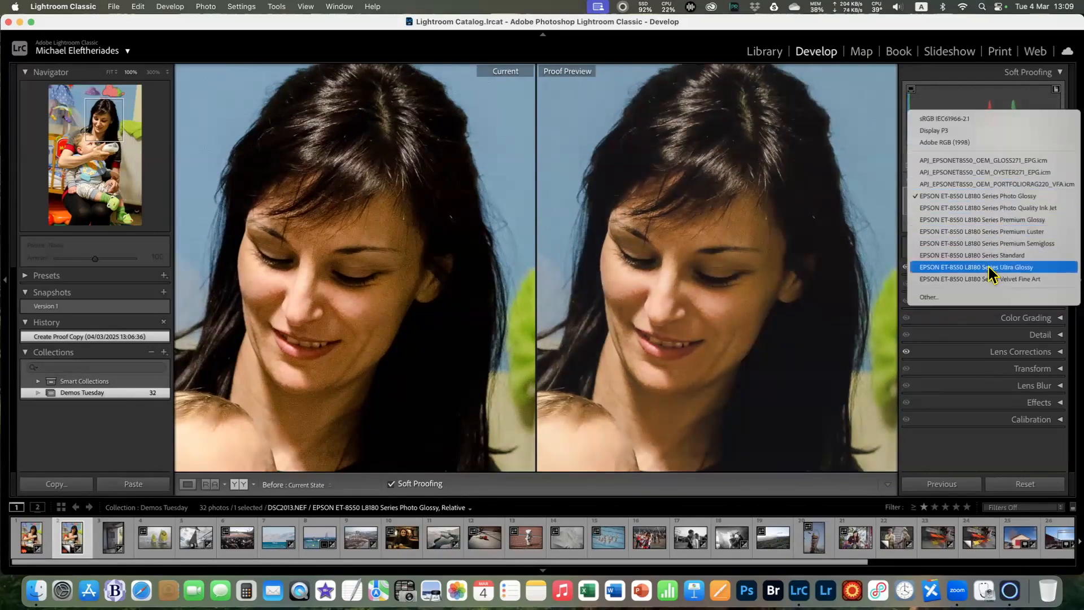
click(987, 280)
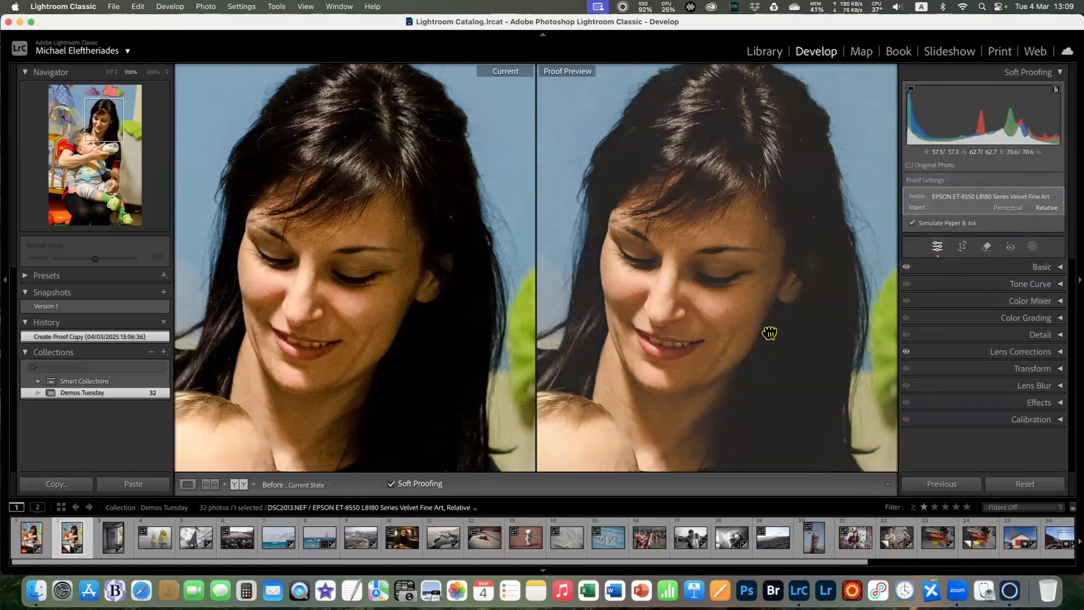
drag(770, 333, 755, 186)
drag(836, 242, 645, 282)
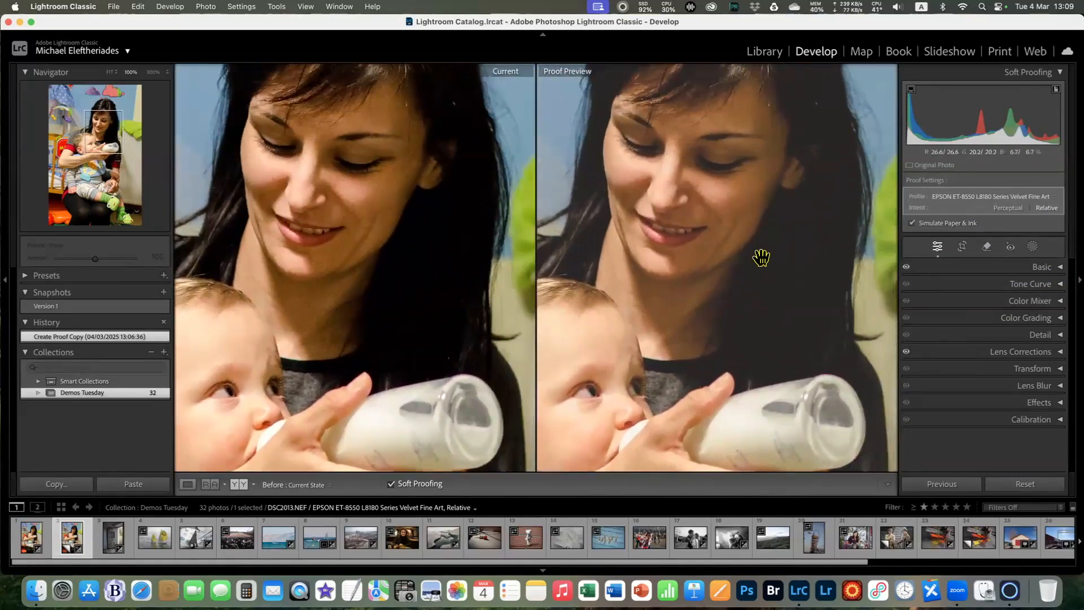
drag(760, 256, 757, 187)
drag(811, 346, 811, 194)
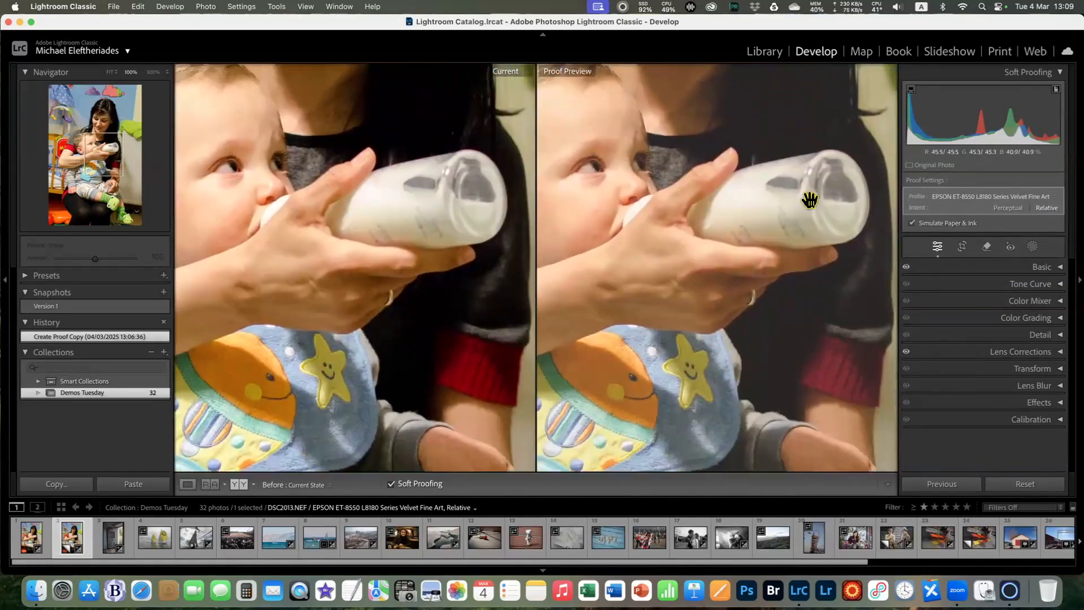
drag(717, 136, 749, 338)
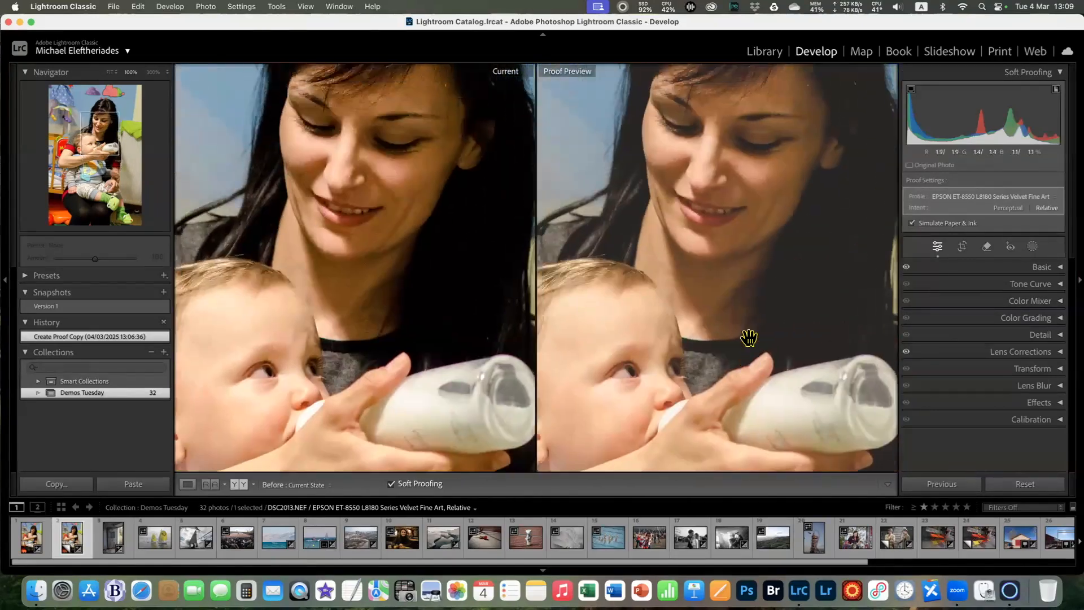
click(932, 224)
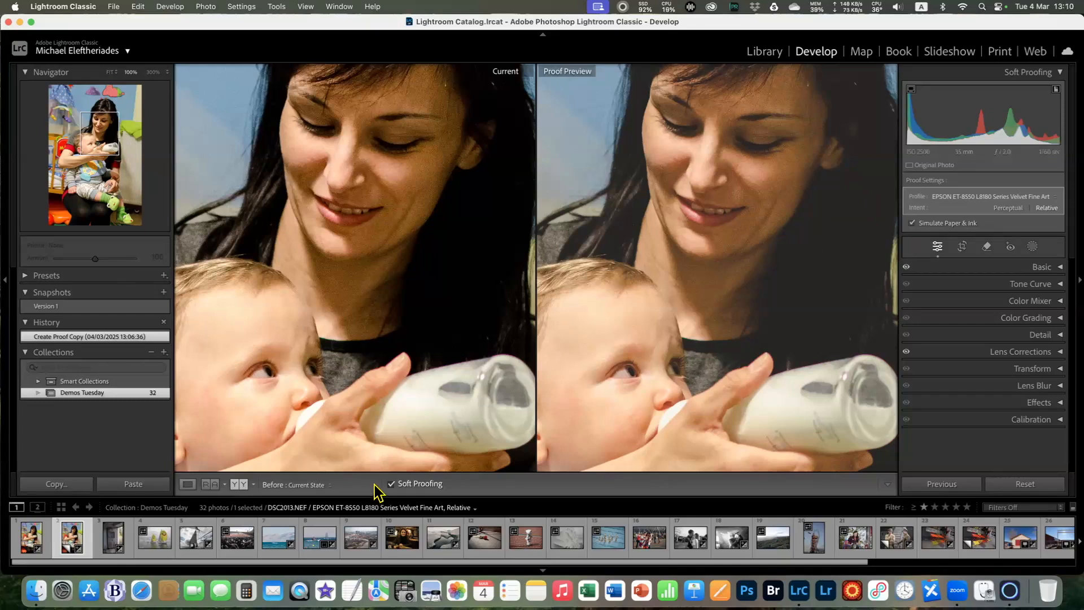
Return to the single proof preview, turn on the monitor gamut warning, and examine the marked areas on the baby and arm
click(188, 485)
scroll(473, 339, up, 3)
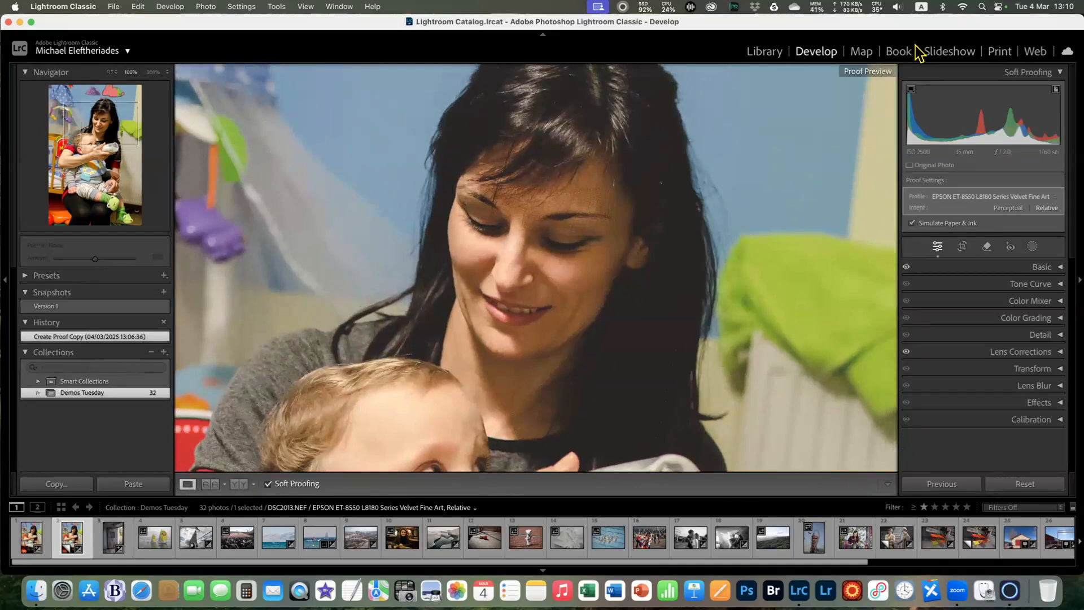
click(912, 91)
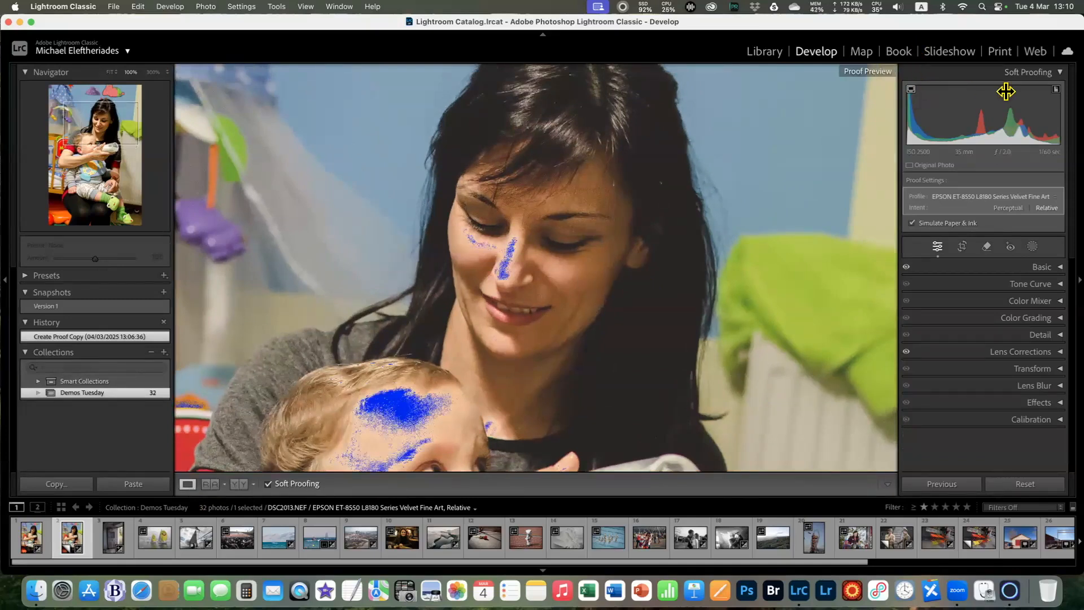
mouse_move(911, 90)
click(911, 89)
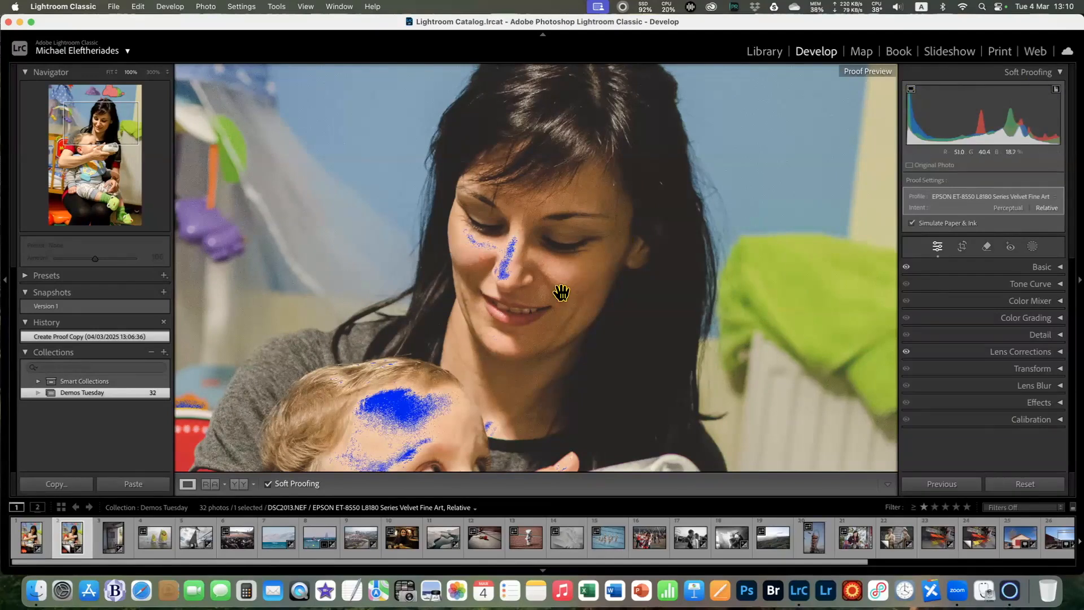
scroll(571, 177, down, 10)
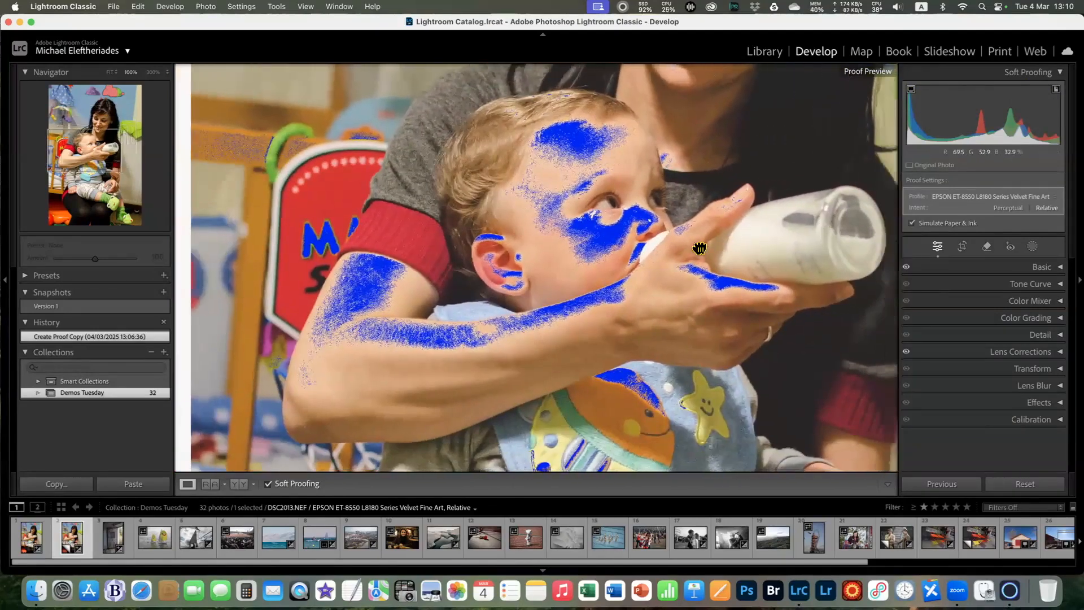
scroll(699, 249, right, 3)
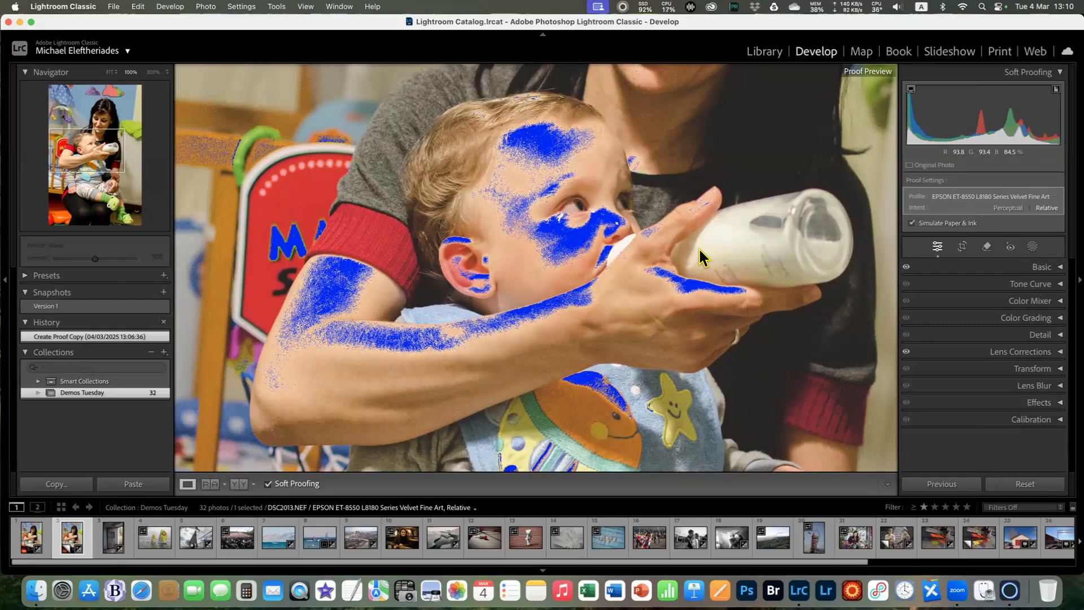
Compare the monitor gamut warning under the EPSON Ultra Glossy, Standard, Premium Semigloss and Premium Luster profiles, ending on Premium Luster
click(965, 197)
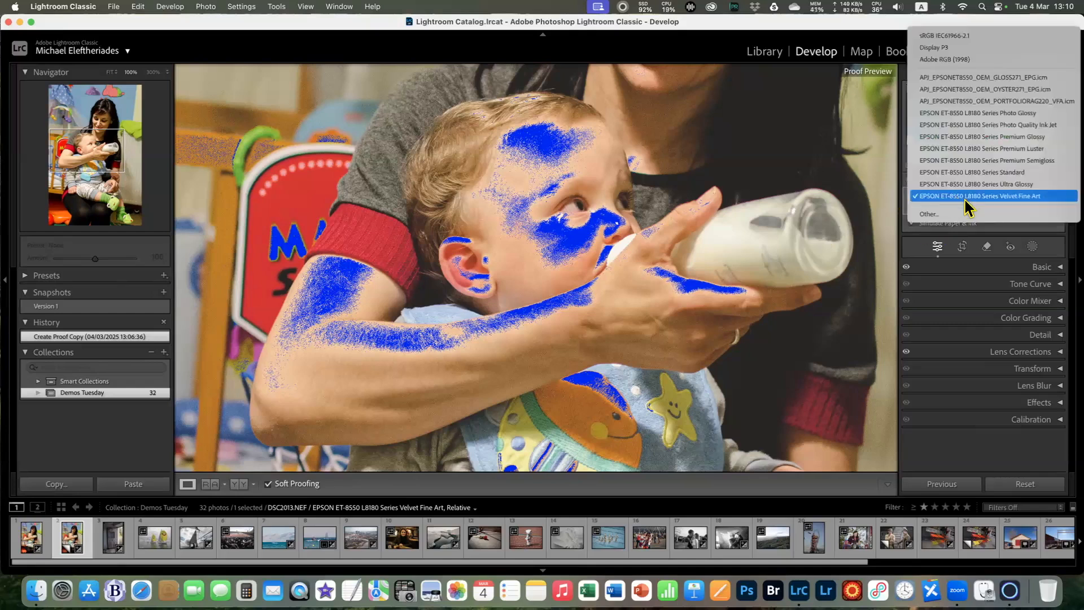
click(965, 185)
click(983, 198)
click(983, 199)
click(983, 199)
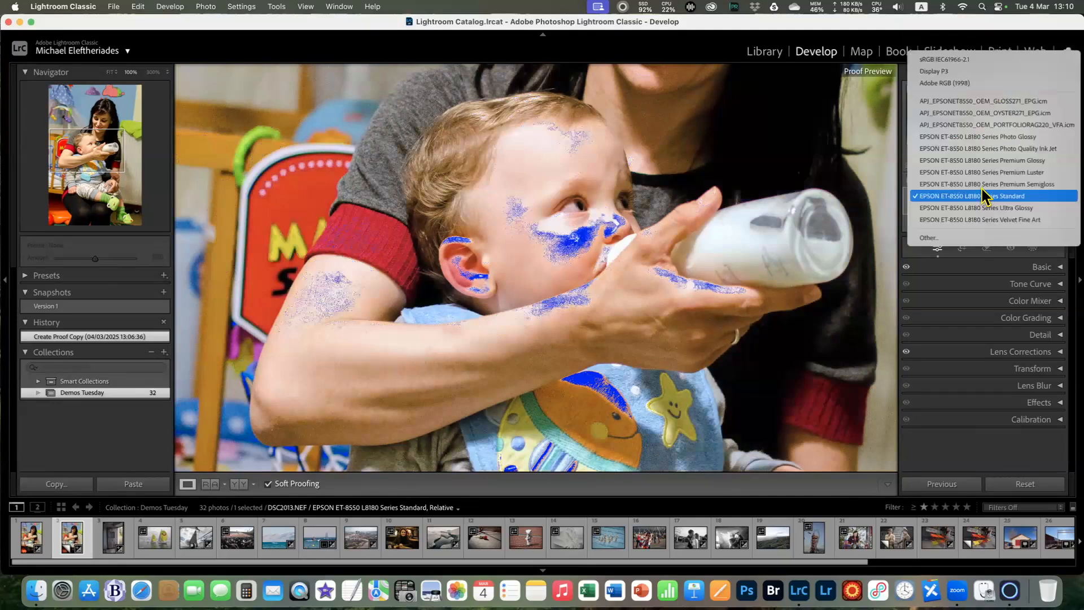
click(976, 200)
click(977, 200)
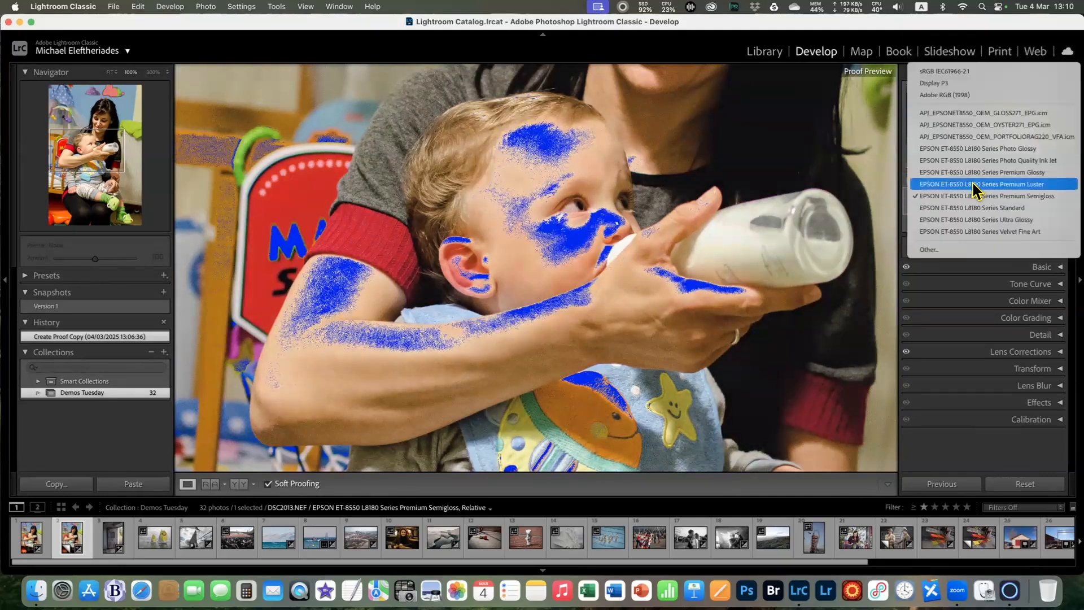
click(970, 195)
drag(715, 215, 665, 267)
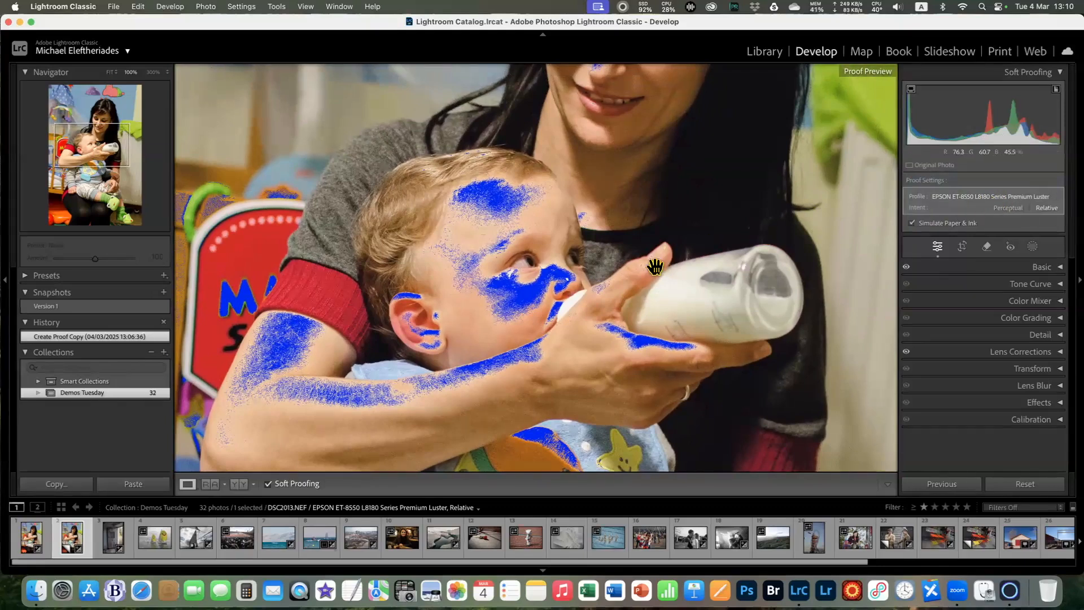
Replace the monitor gamut warning with the destination gamut warning and examine the marked areas on the clothing and green towel
click(912, 90)
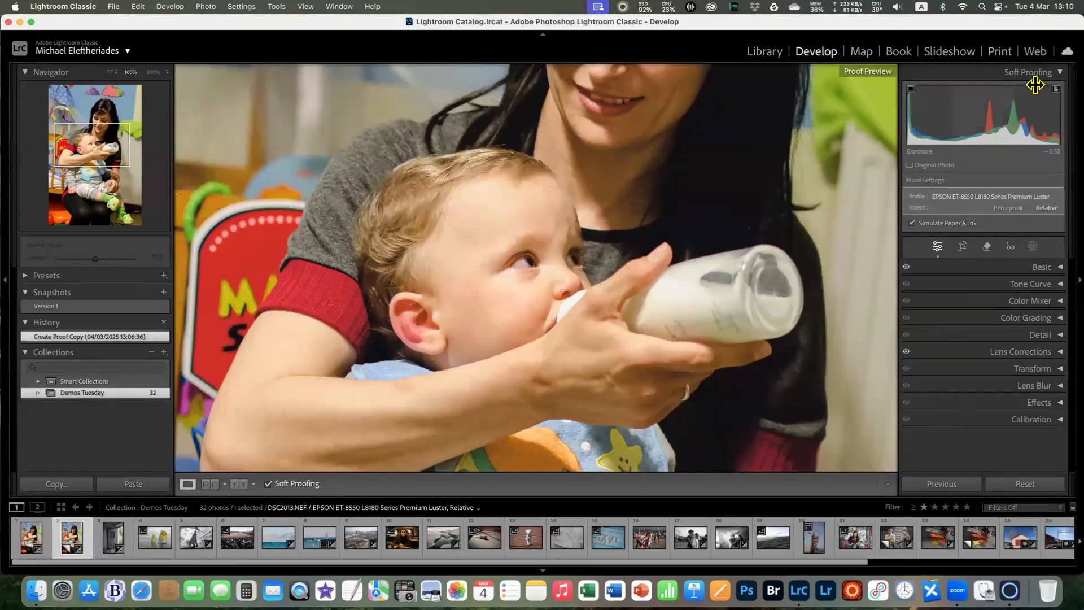
click(1055, 89)
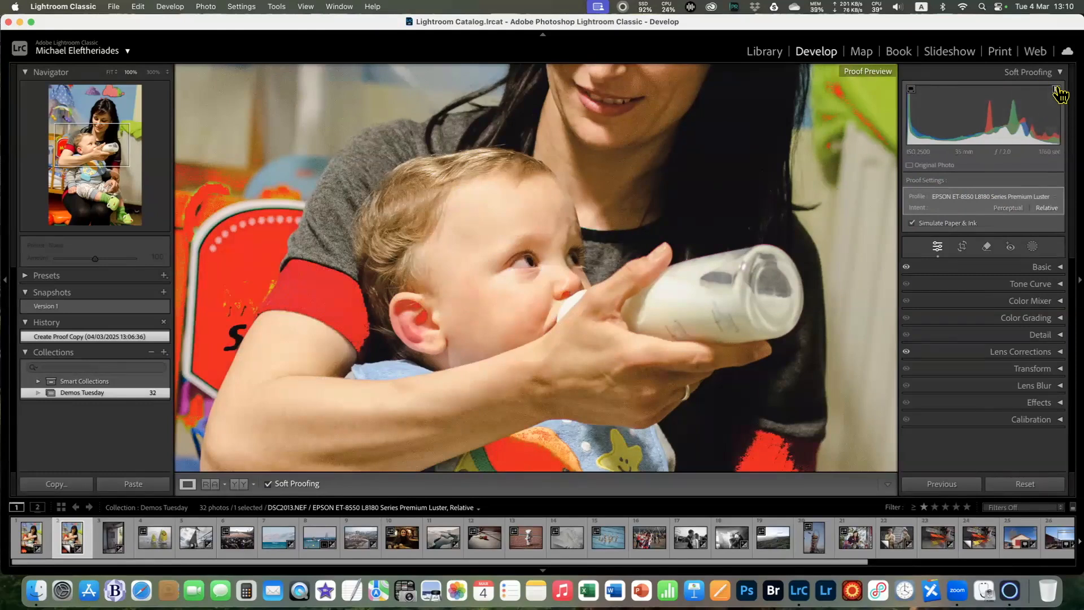
drag(531, 335, 511, 436)
drag(449, 293, 271, 350)
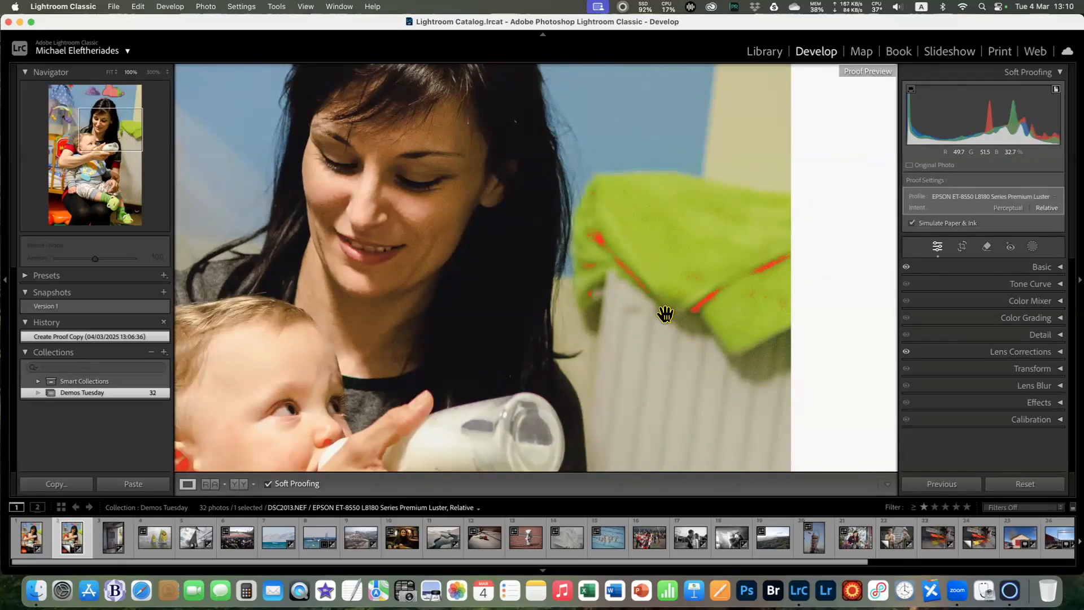
Compare the destination gamut warning on the green towel under the EPSON Velvet Fine Art, Ultra Glossy and Standard profiles
click(965, 198)
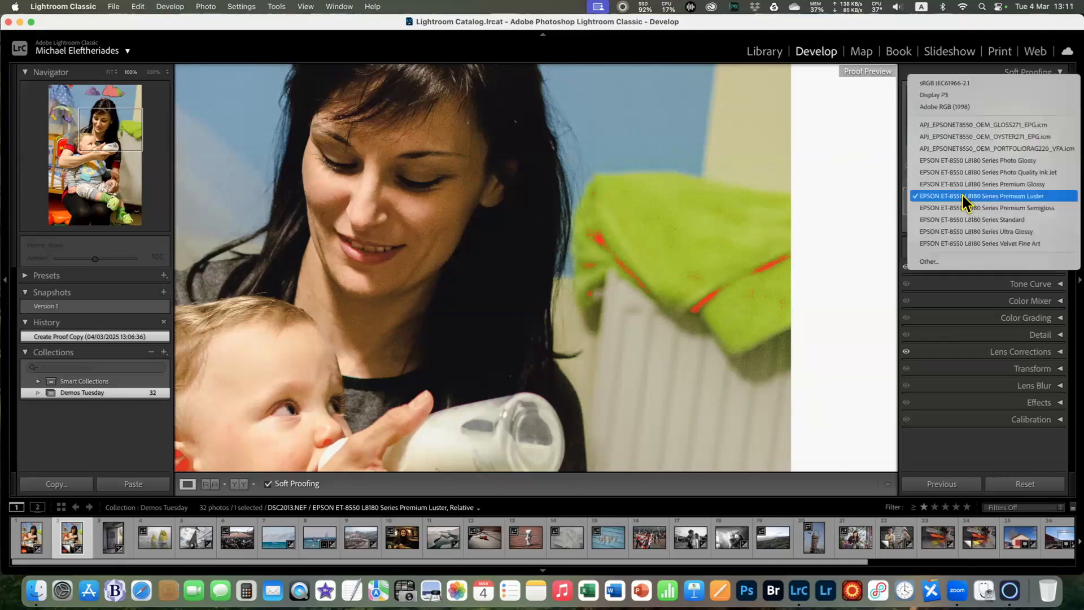
click(967, 243)
click(972, 200)
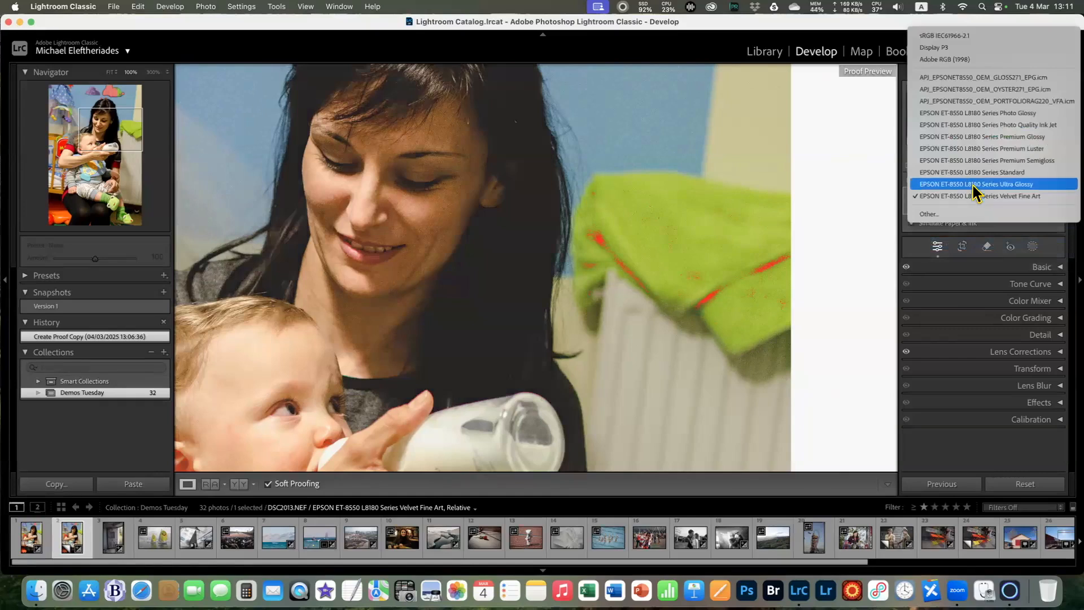
click(973, 185)
click(968, 194)
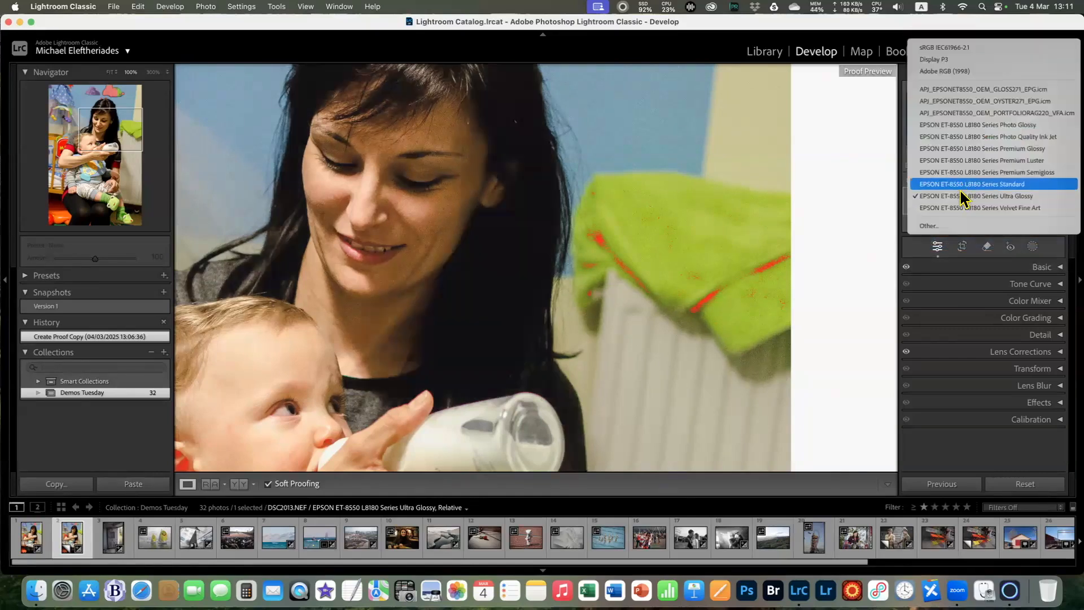
click(962, 188)
Examine the destination gamut warning on the red cot and clothing under the Standard, Premium Semigloss and Premium Luster profiles, ending on Premium Luster
drag(646, 288, 665, 50)
drag(616, 313, 672, 107)
drag(646, 314, 746, 79)
drag(686, 248, 671, 47)
drag(440, 124, 753, 333)
drag(634, 244, 609, 420)
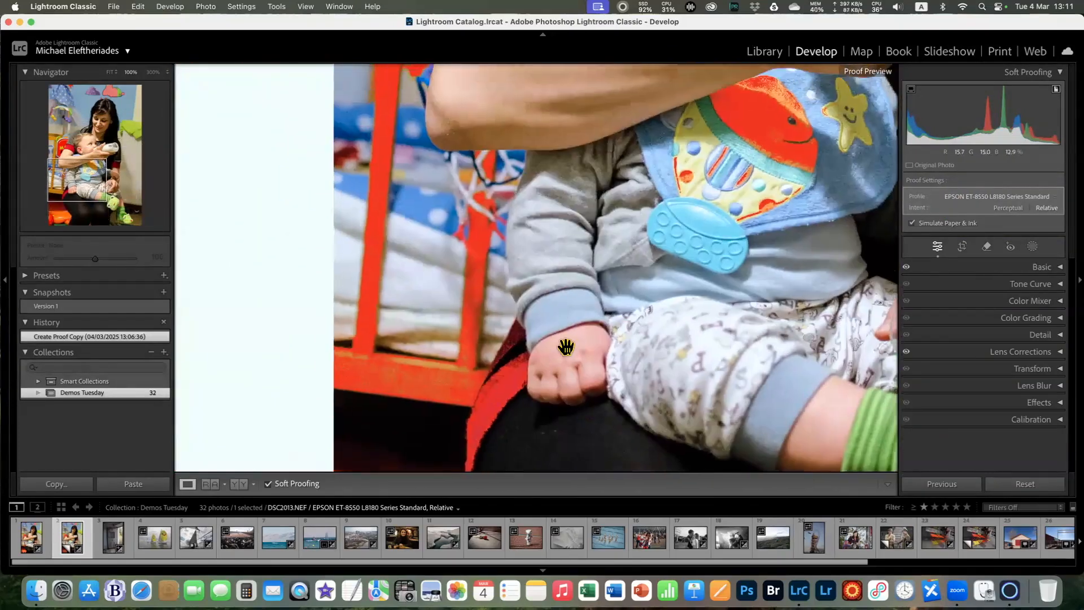
click(992, 198)
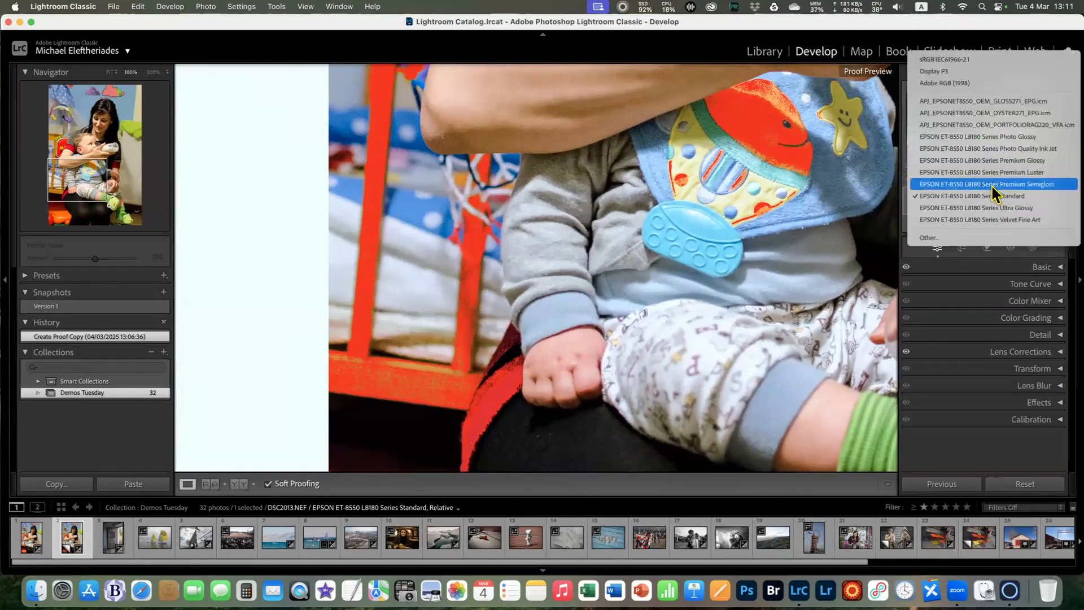
click(992, 181)
click(982, 193)
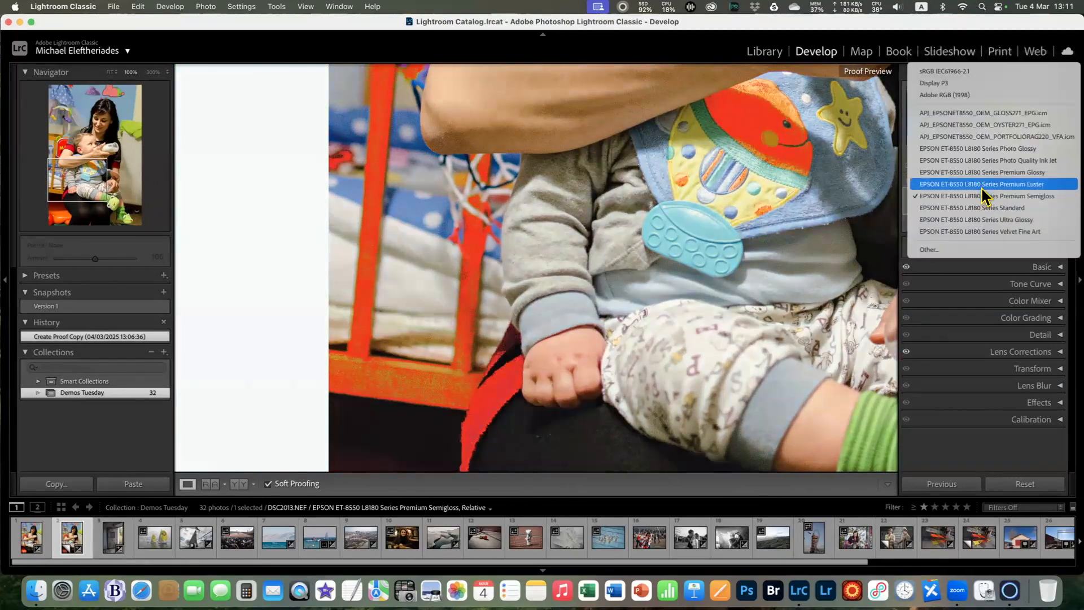
click(969, 196)
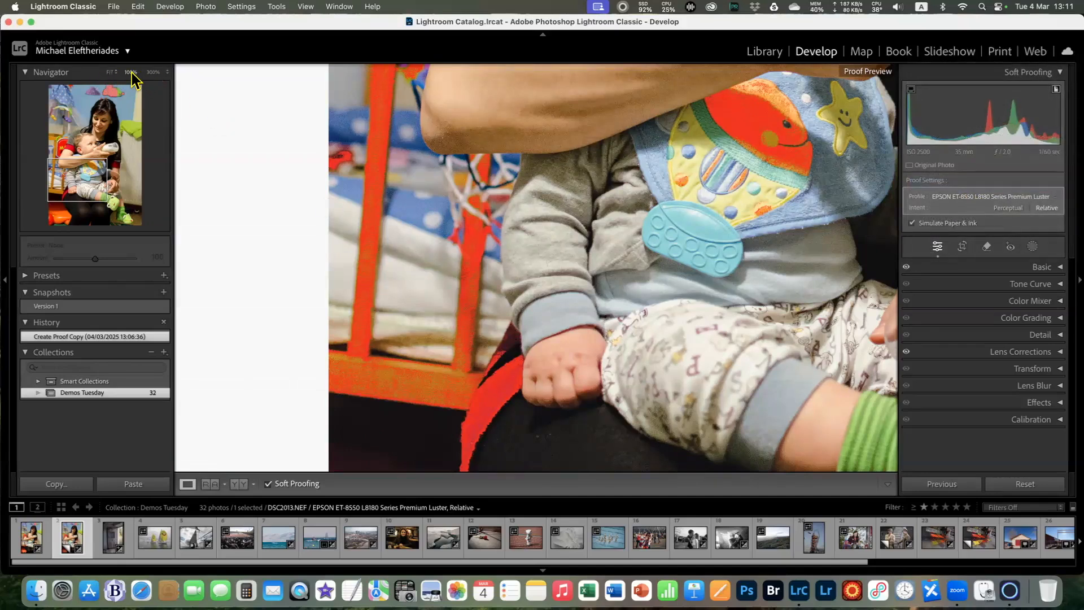
Fit the whole portrait in view and switch the destination gamut warning off and on repeatedly to compare the marked red areas
click(107, 72)
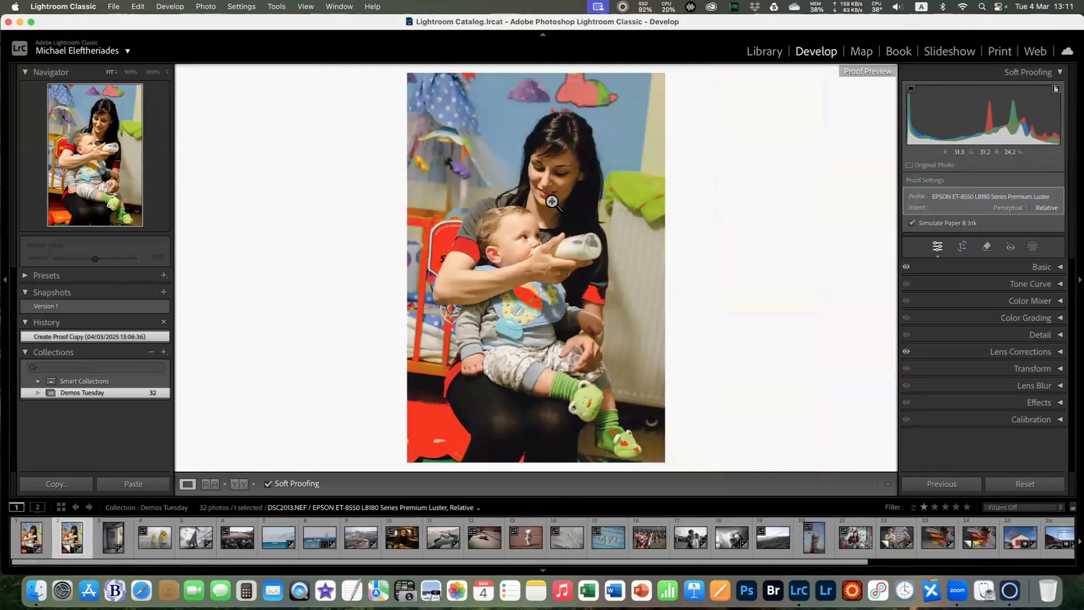
click(1057, 89)
click(1056, 89)
click(1056, 89)
click(1056, 89)
click(1057, 90)
click(1057, 89)
click(1056, 89)
click(1057, 89)
click(1056, 89)
click(1057, 89)
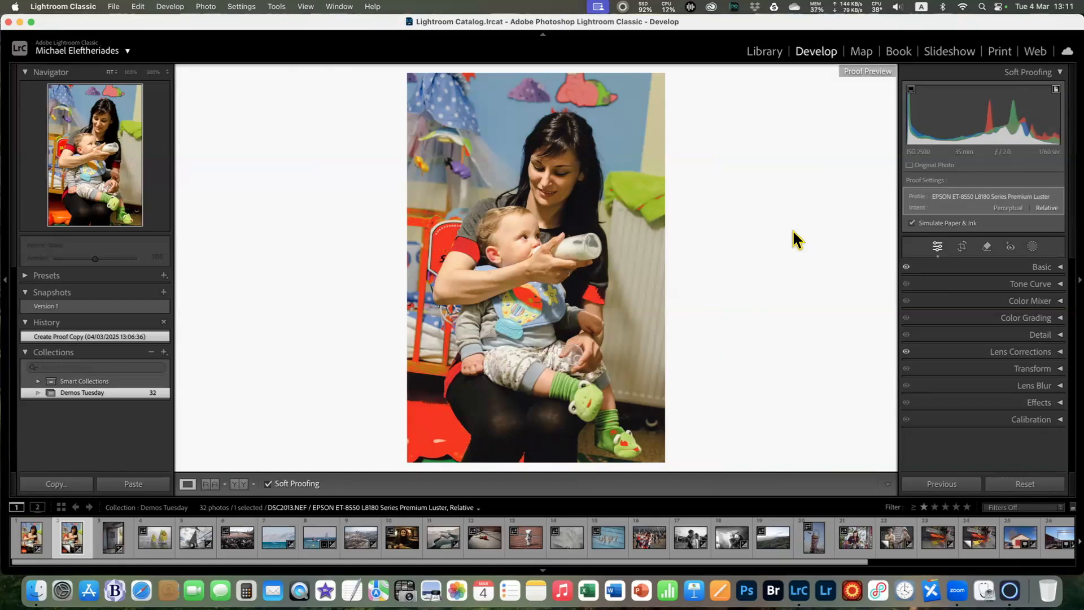
Try the Color Mixer's targeted Luminance adjustment on the red area beside the black trousers, raising Red to +25, and undo it
click(1059, 302)
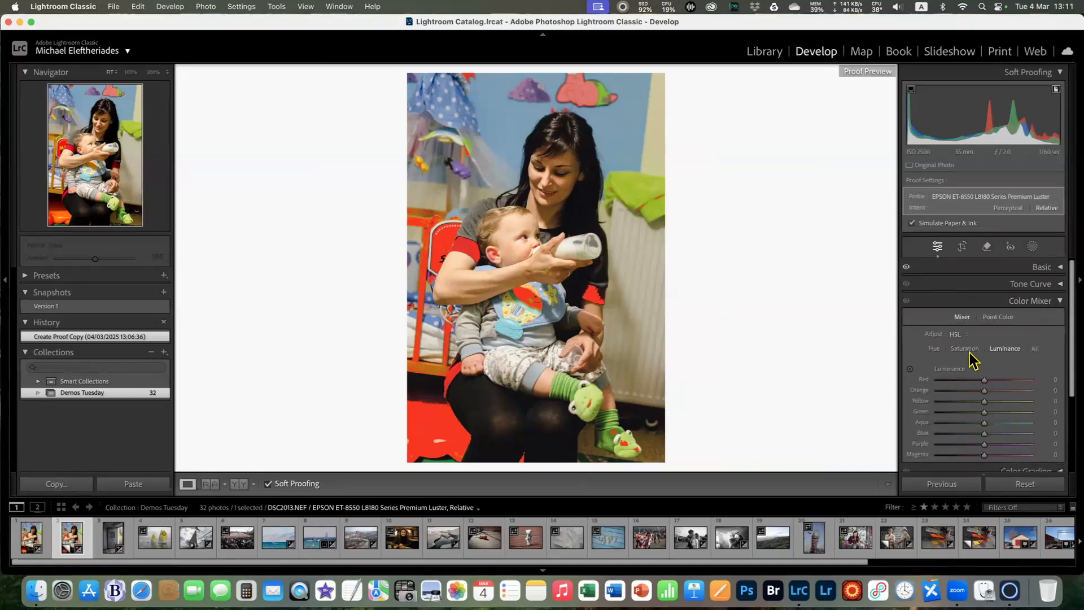
click(909, 368)
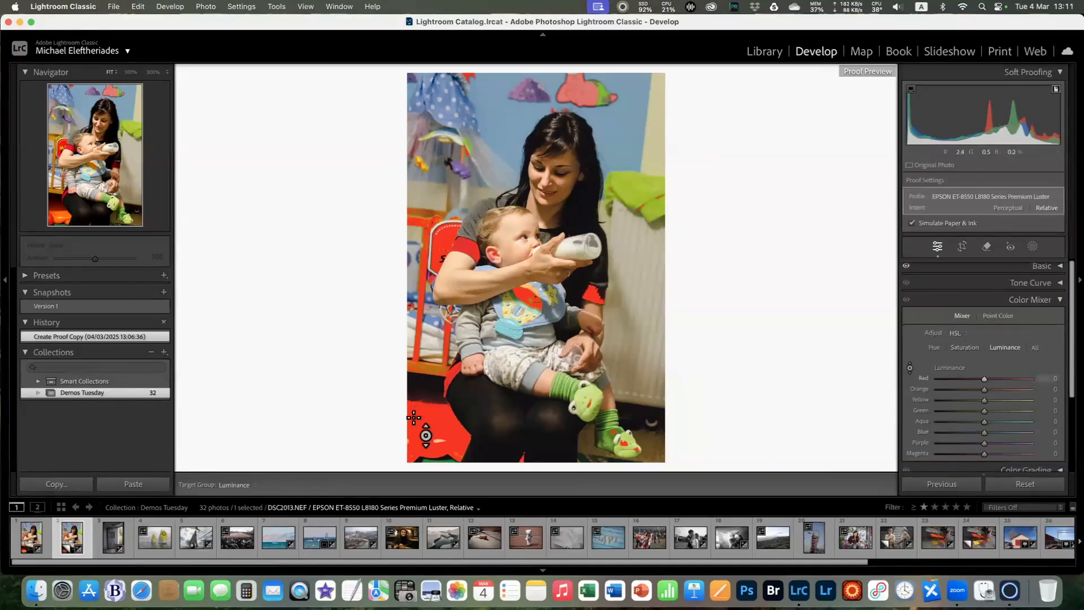
mouse_move(428, 419)
mouse_down()
mouse_move(429, 487)
mouse_move(429, 419)
mouse_up()
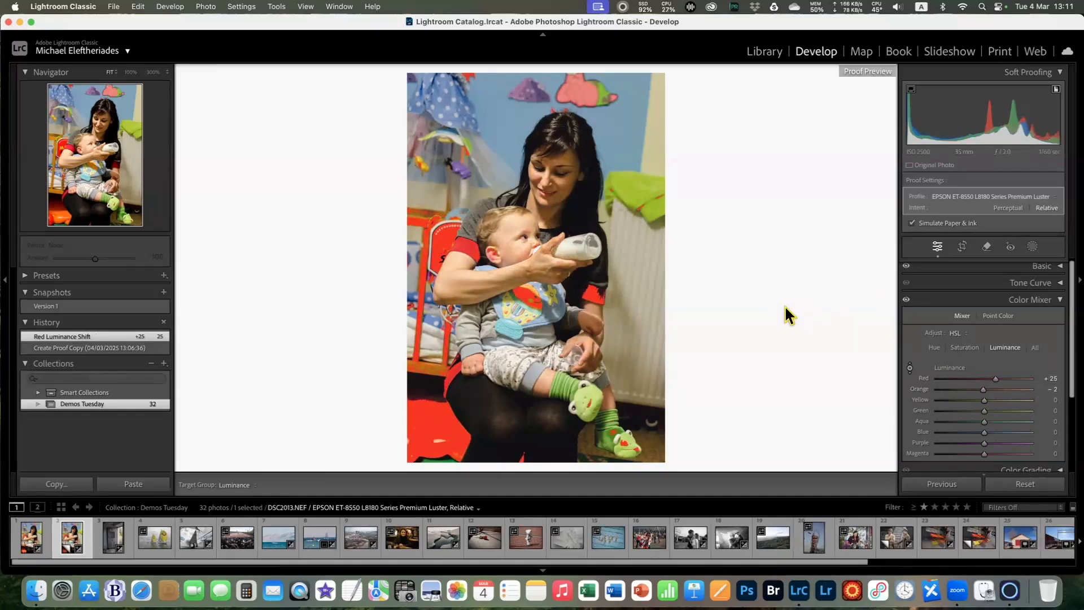
key(super+z)
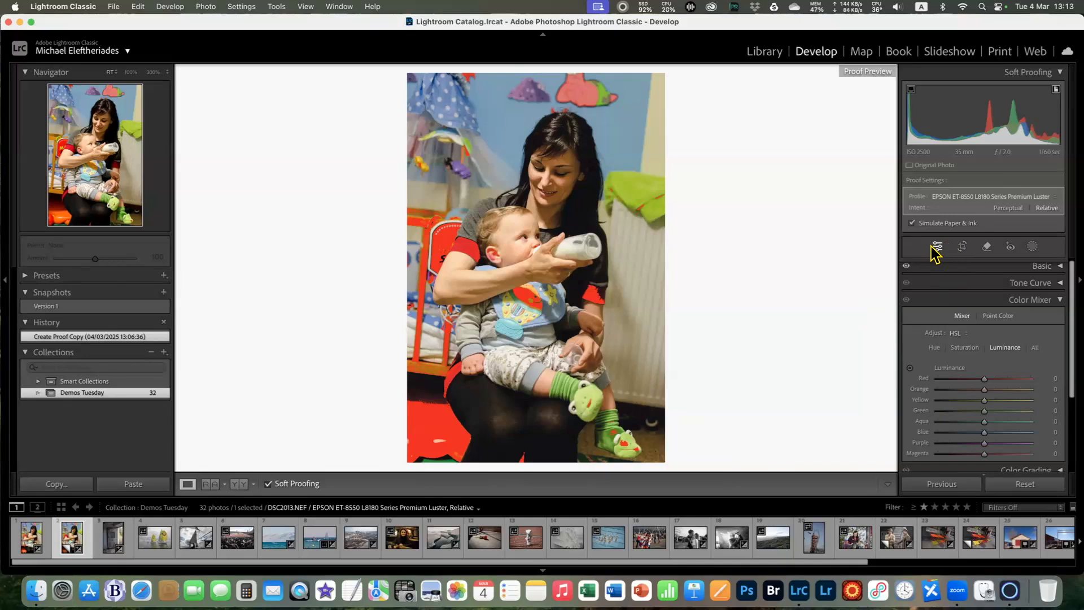
Switch from the proof copy back to the original portrait, the first photo in the Demos Tuesday collection
click(26, 545)
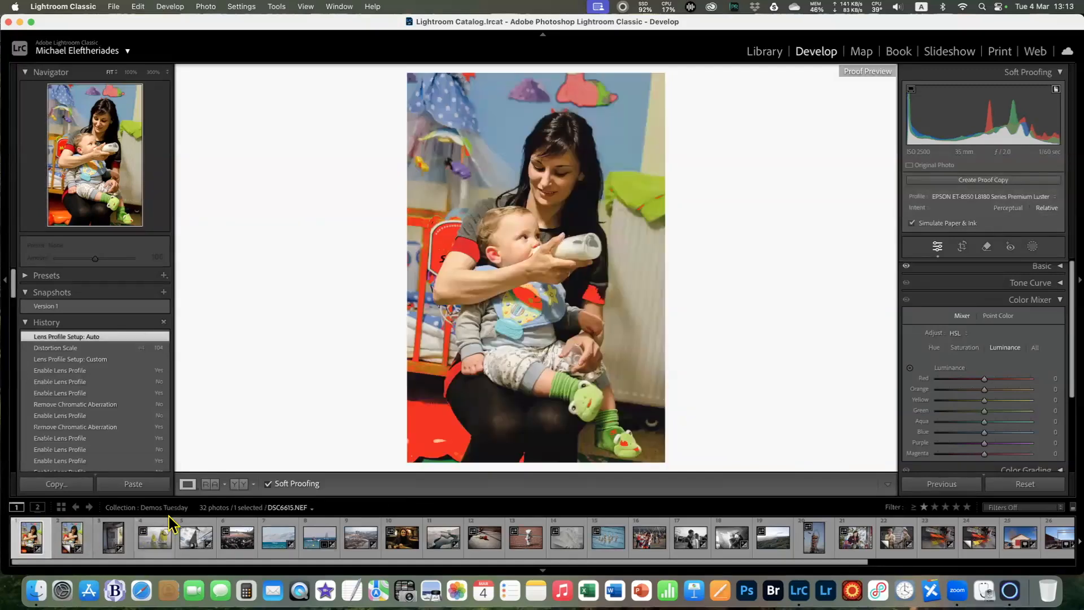